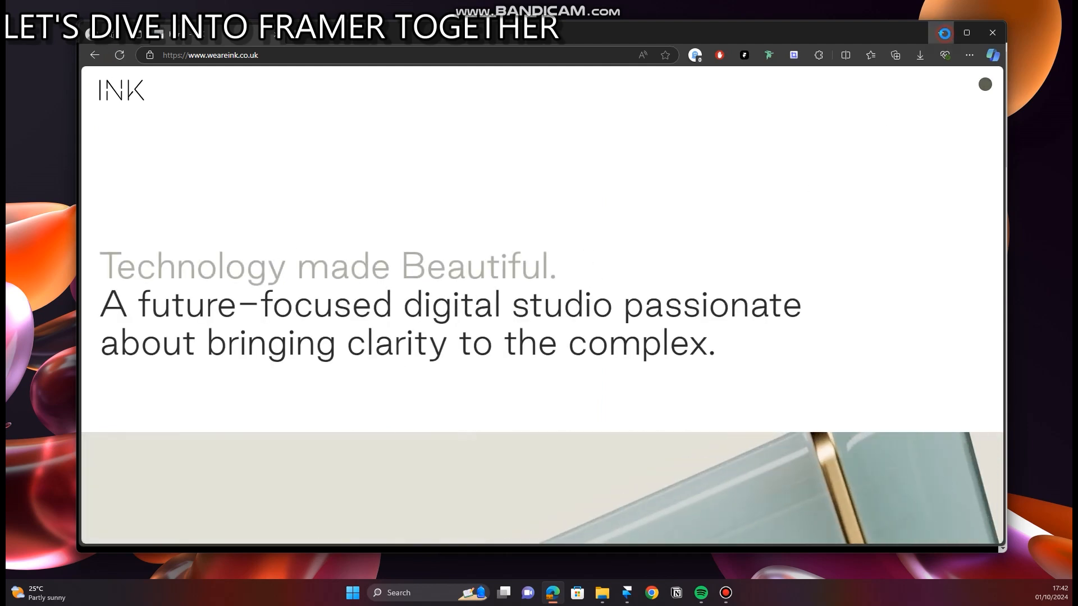
Step: Examine the INK reference website's opening section and project cursor alongside the Framer topic outline
left_click(943, 33)
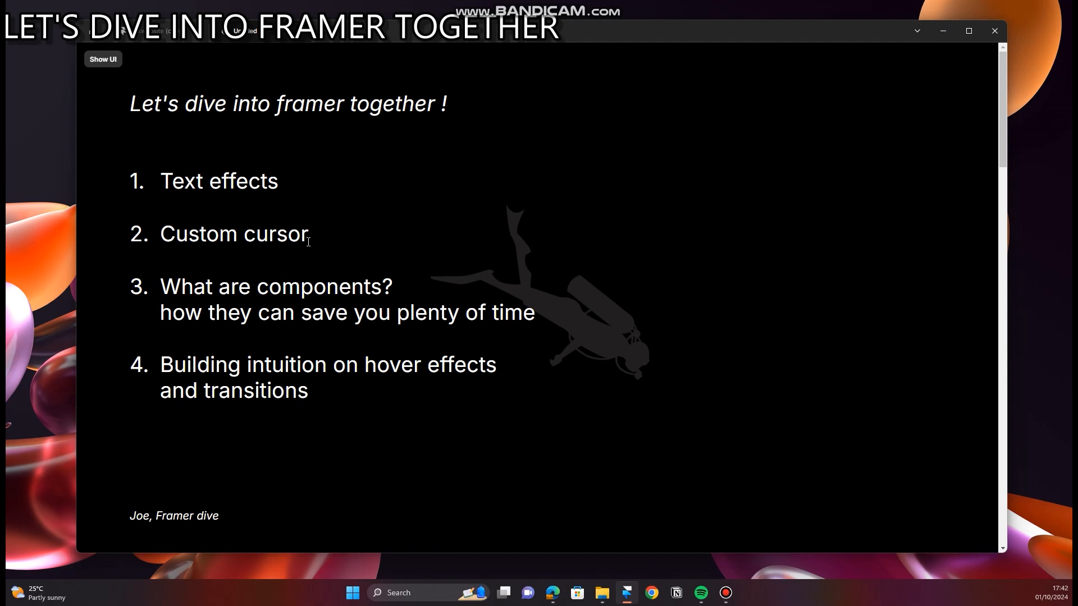
left_click(553, 593)
scroll(528, 255, "down", 5)
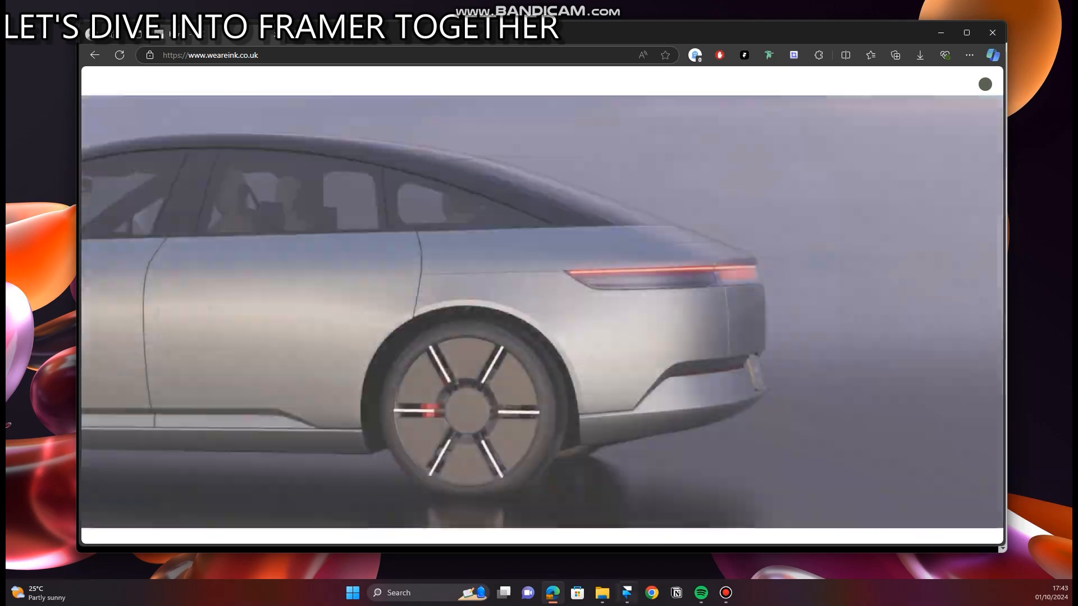
left_click(632, 600)
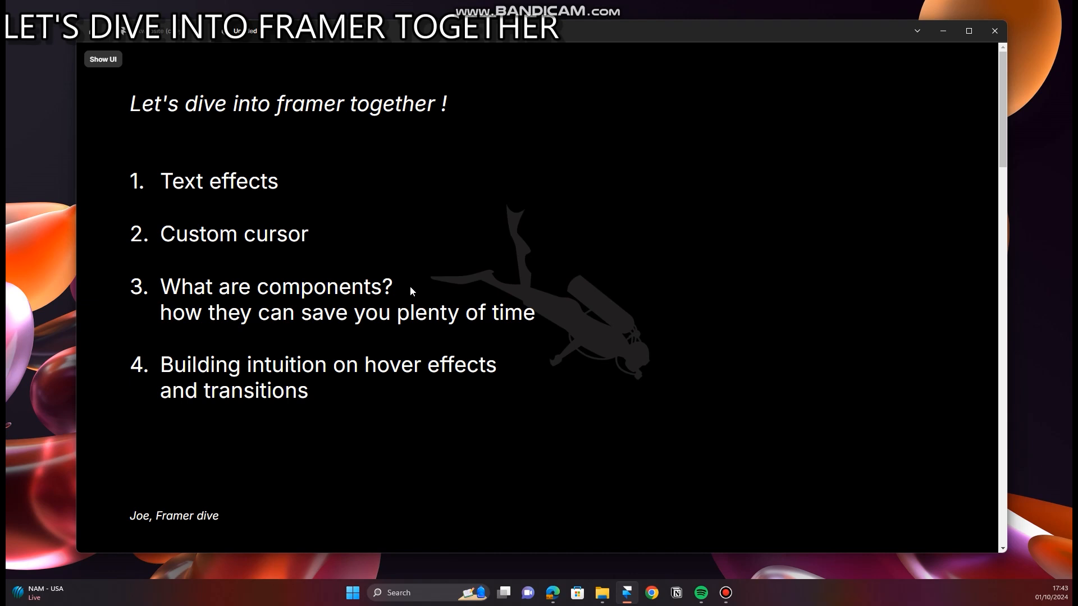
Step: Switch to the INK website in Edge and examine the hover effects on the McLaren x OKX and adidas x Disney projects
left_click(553, 593)
scroll(607, 340, "down", 5)
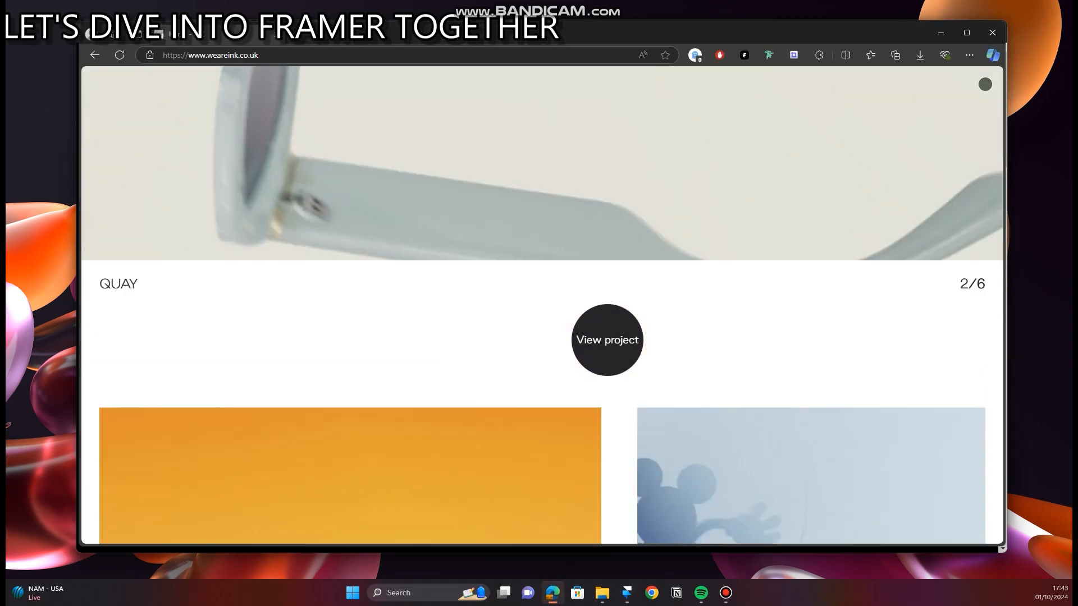
scroll(616, 337, "down", 8)
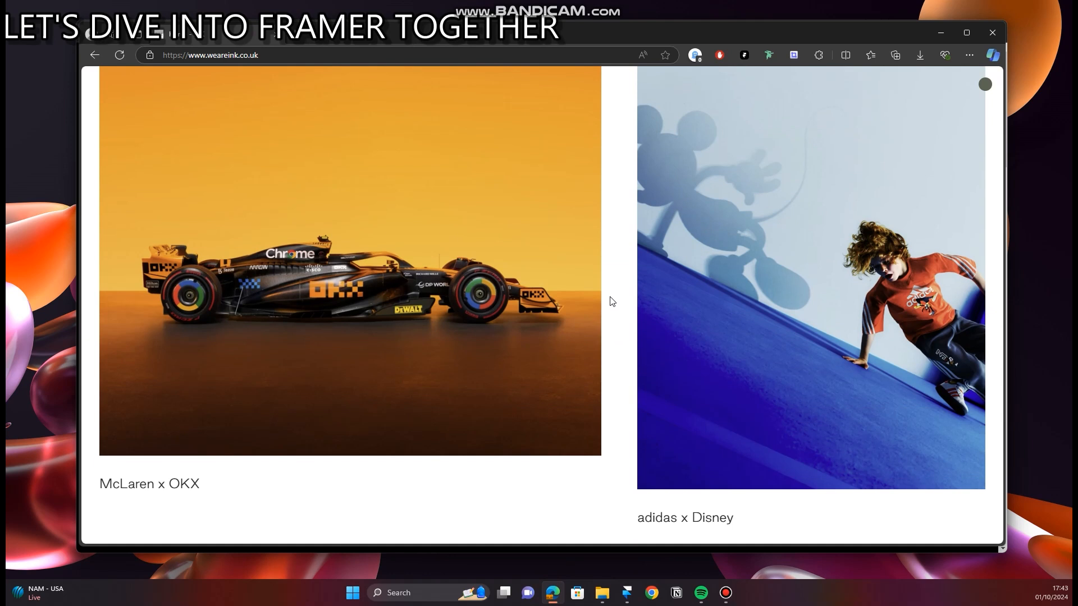
scroll(613, 302, "up", 2)
scroll(611, 299, "down", 1)
mouse_move(419, 293)
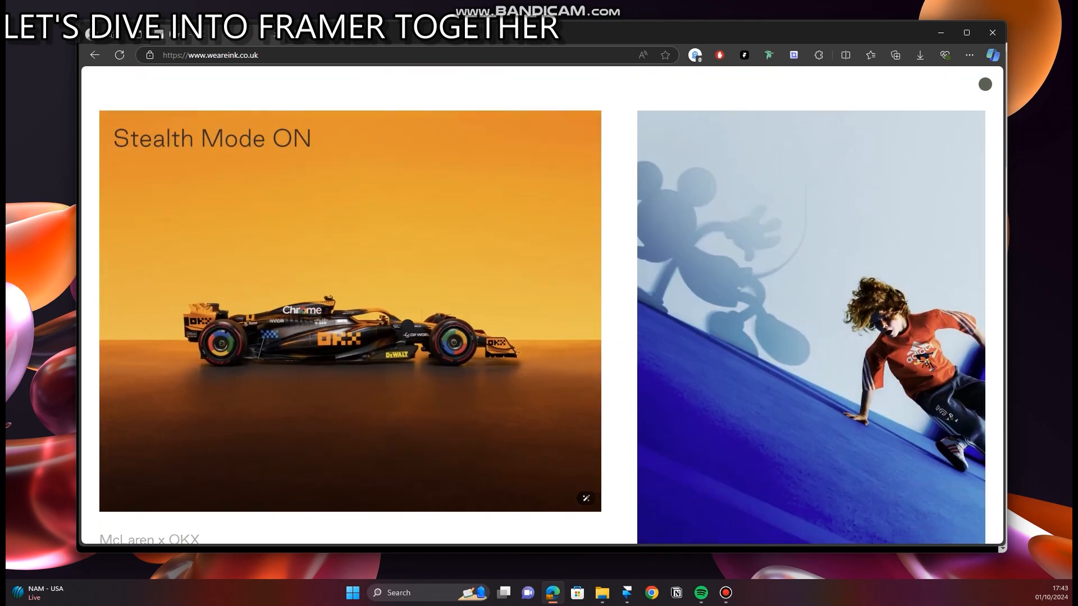
mouse_move(763, 230)
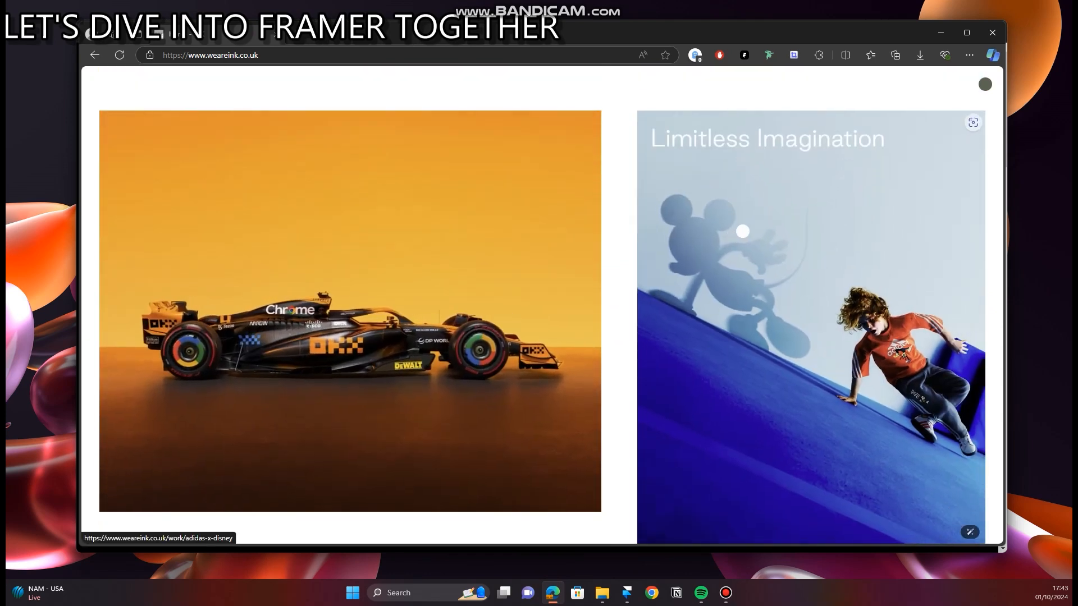
mouse_move(493, 178)
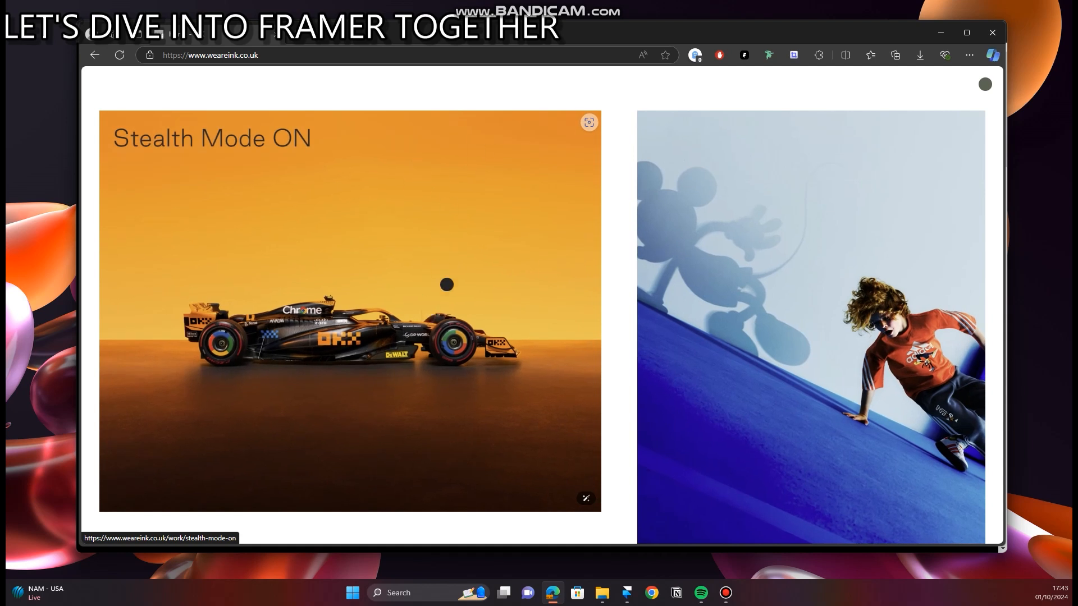
Step: Examine the hover titles and image scaling on The Road Rat: Edition 18 and Ramp projects
scroll(755, 246, "down", 1)
scroll(730, 256, "down", 5)
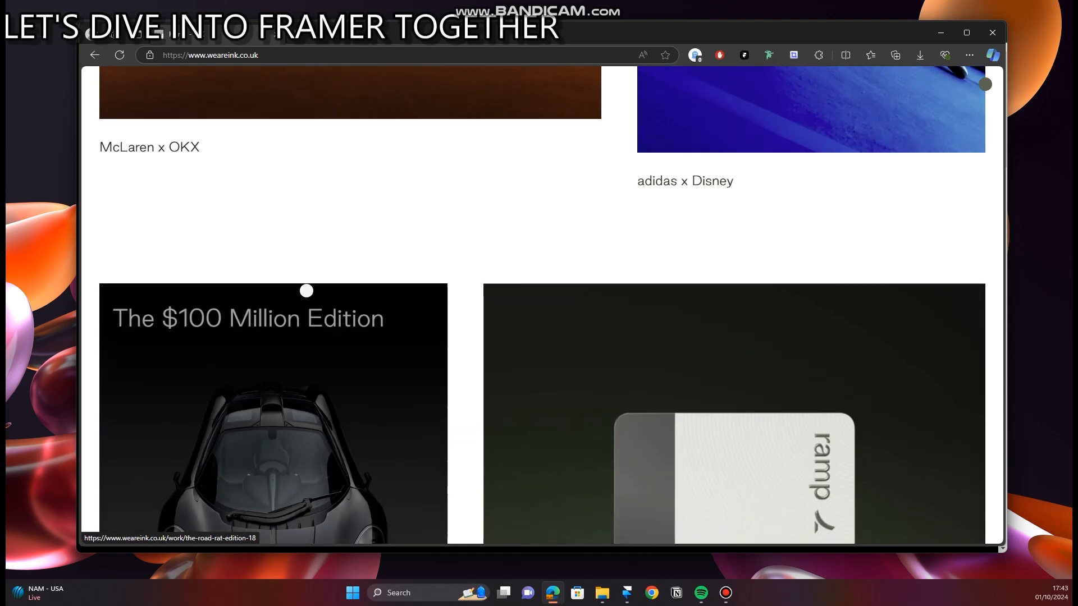
scroll(309, 297, "down", 3)
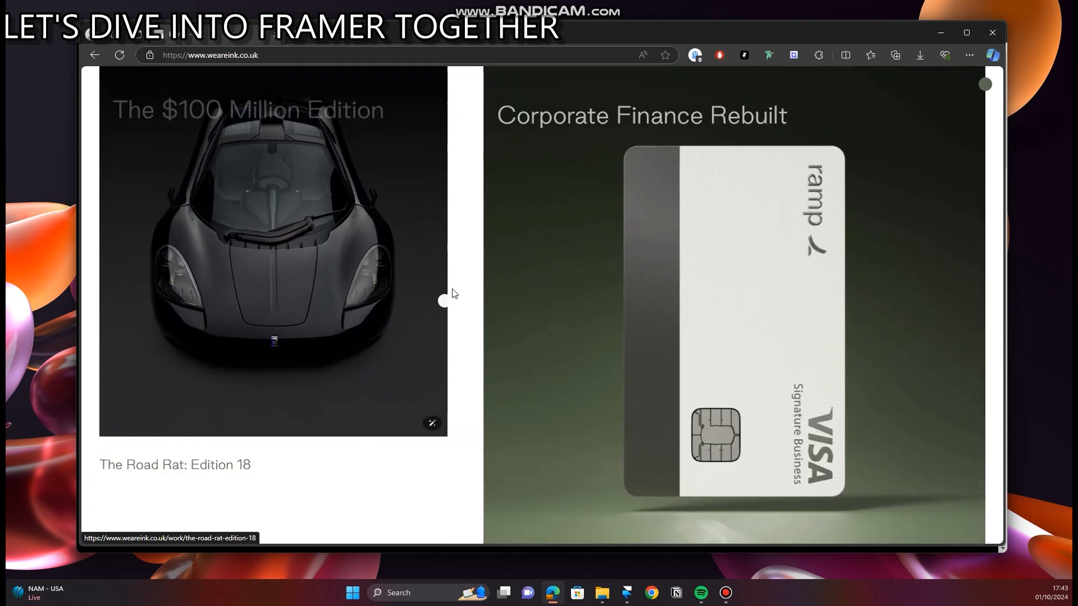
scroll(231, 355, "up", 1)
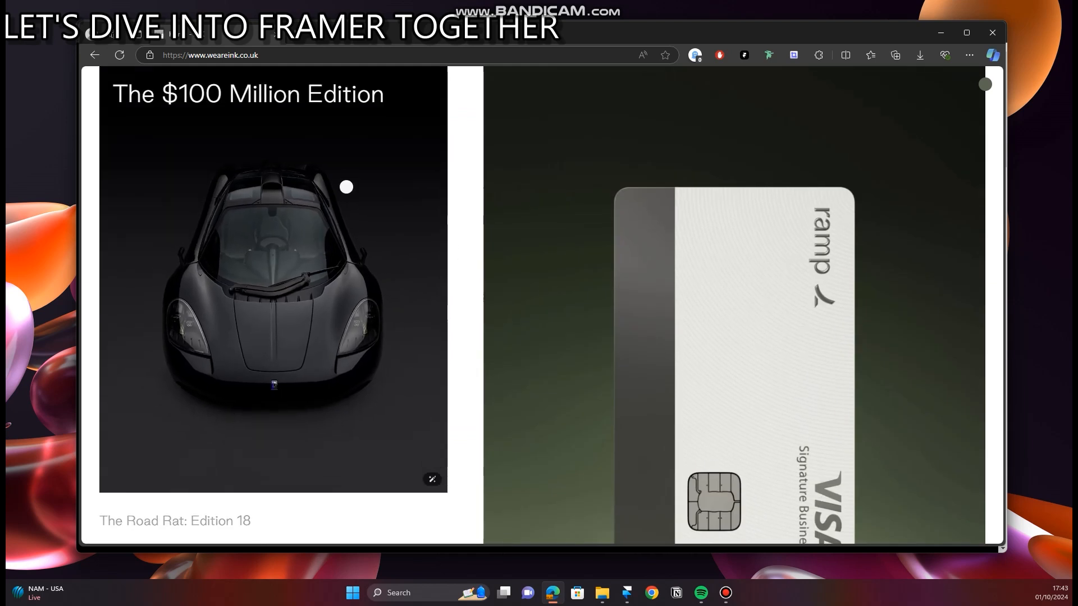
scroll(342, 189, "up", 1)
scroll(290, 205, "down", 3)
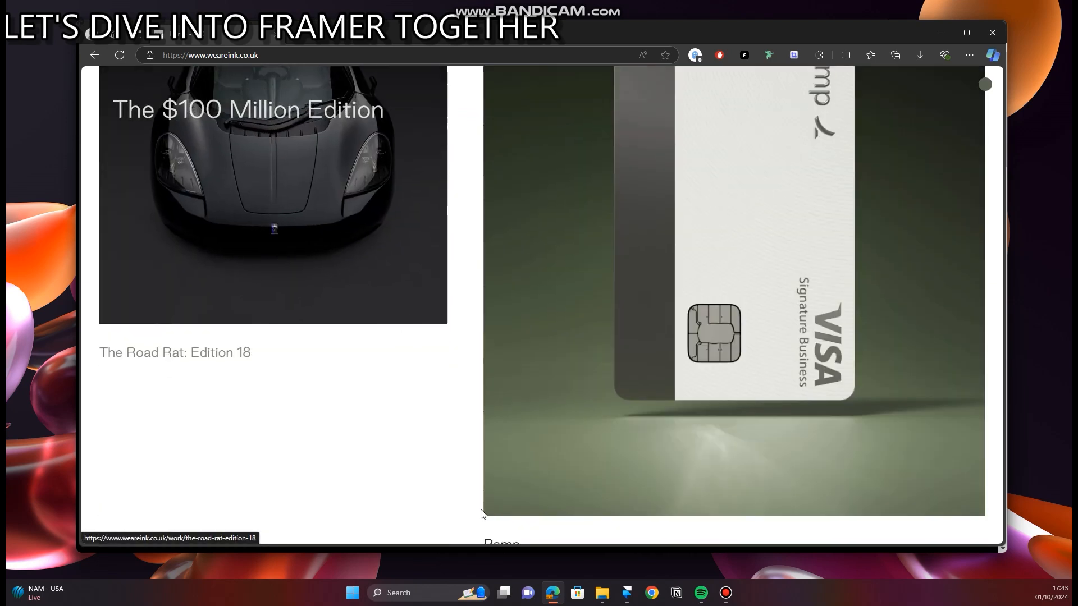
Step: Check the topic outline in Framer and return to the INK website to review the Ramp project's hover effect
left_click(629, 597)
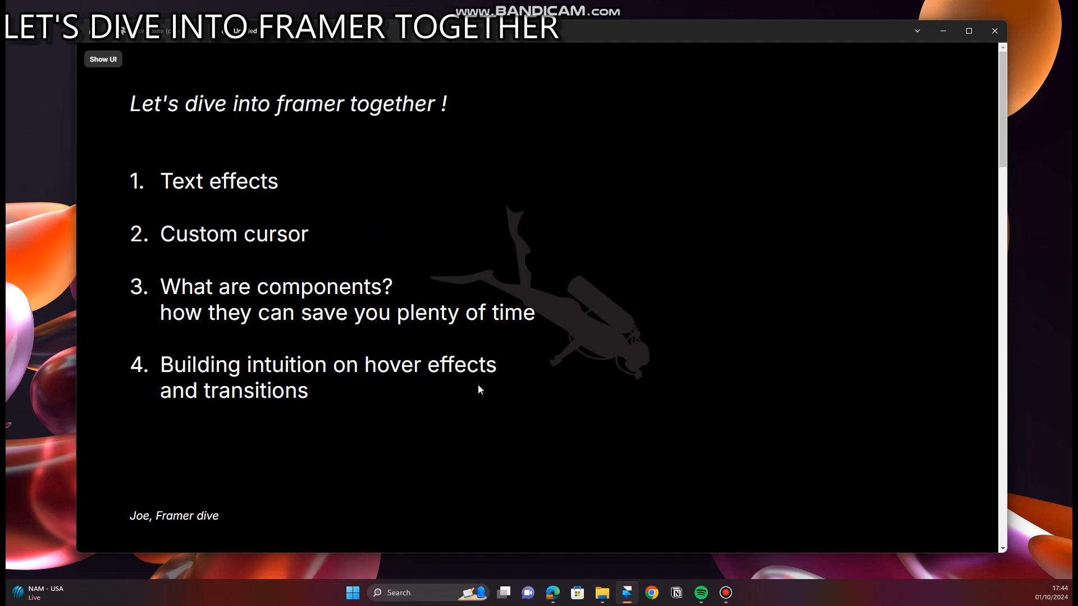
left_click(553, 596)
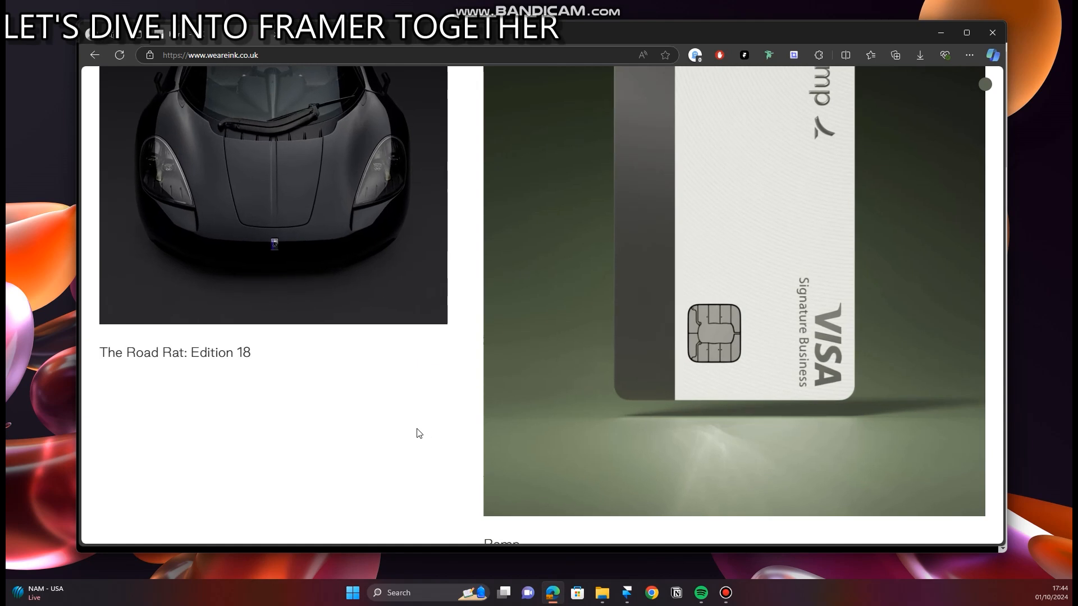
scroll(425, 429, "up", 4)
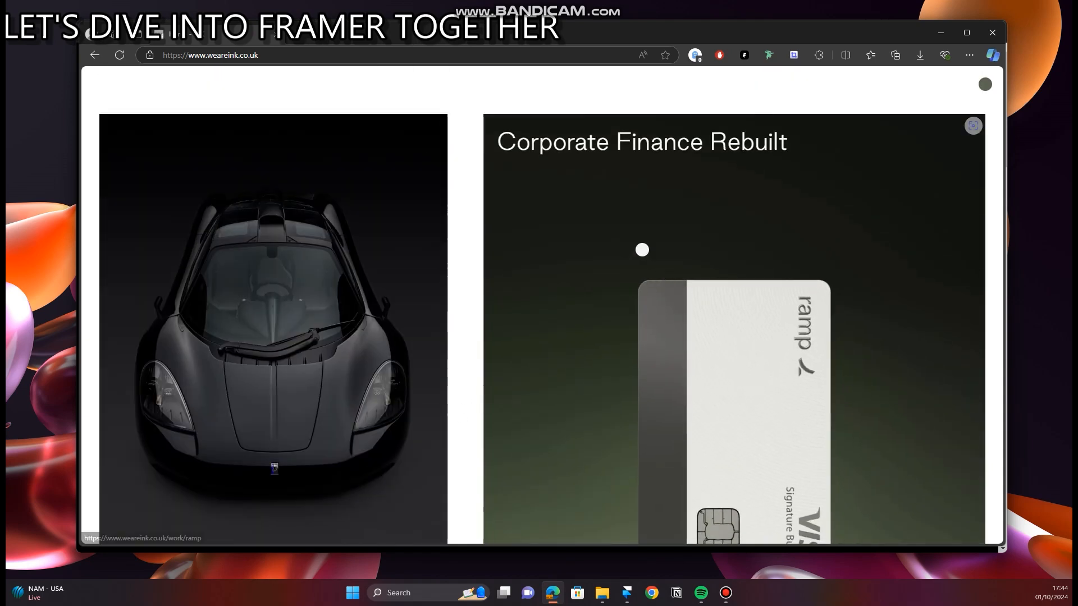
scroll(710, 360, "down", 1)
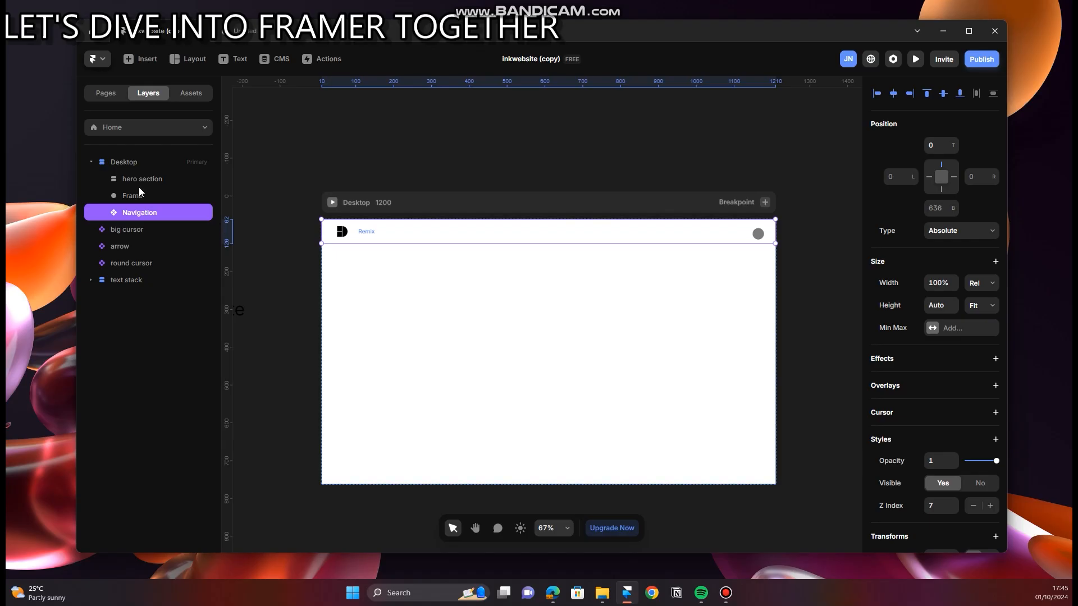
Step: Select the hero section in Framer and compare it with the headline area of the INK website
left_click(166, 178)
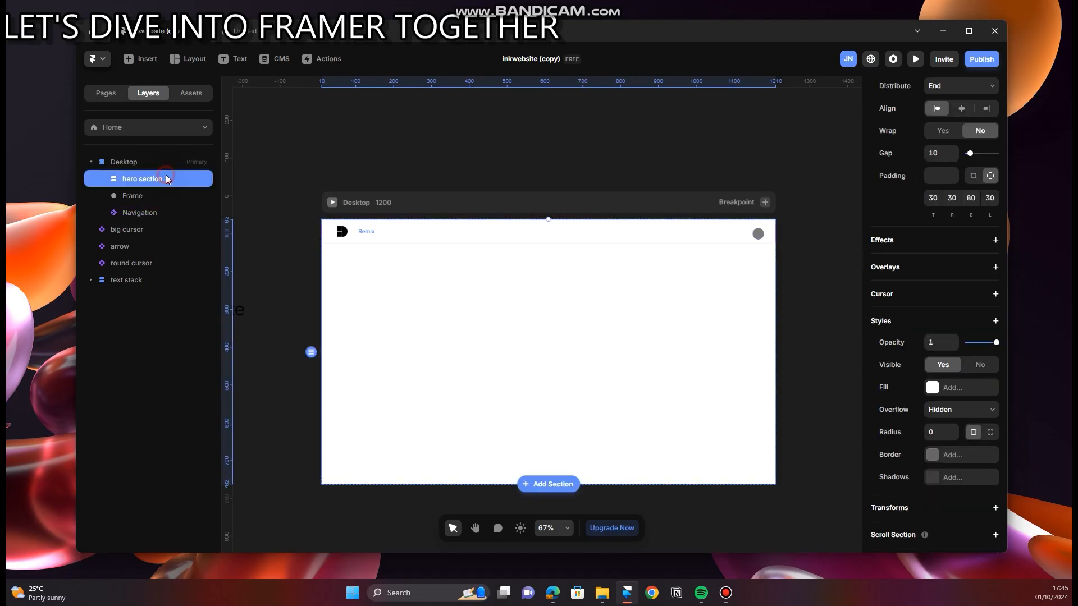
left_click(553, 593)
scroll(500, 252, "up", 15)
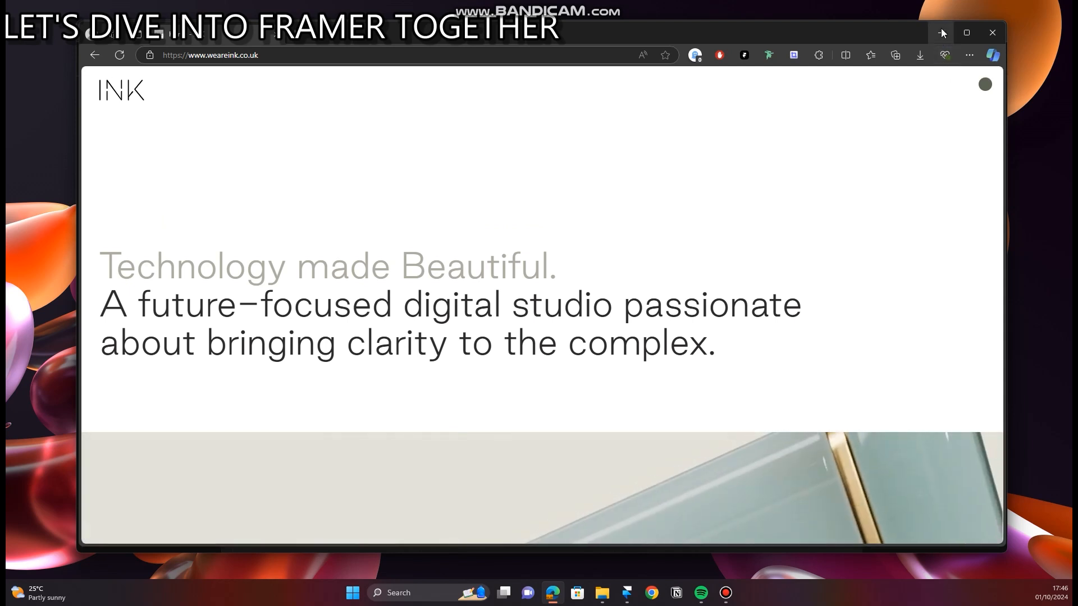
Step: Return to Framer and cut the text stack lying on the canvas outside the Desktop breakpoint
left_click(640, 533)
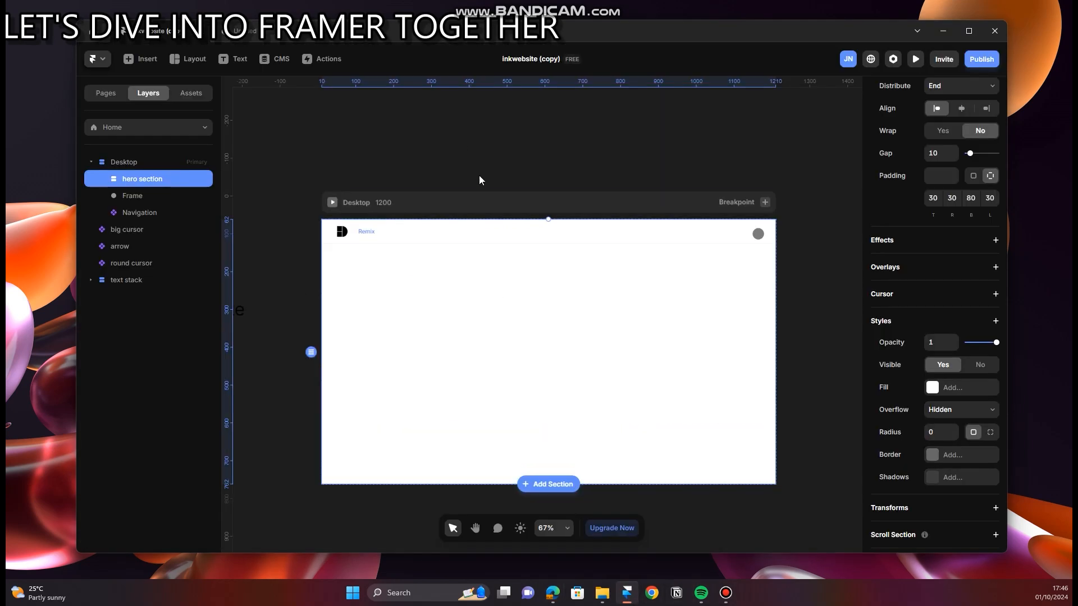
scroll(479, 175, "down", 5, "ctrl")
left_click(327, 176)
key("space")
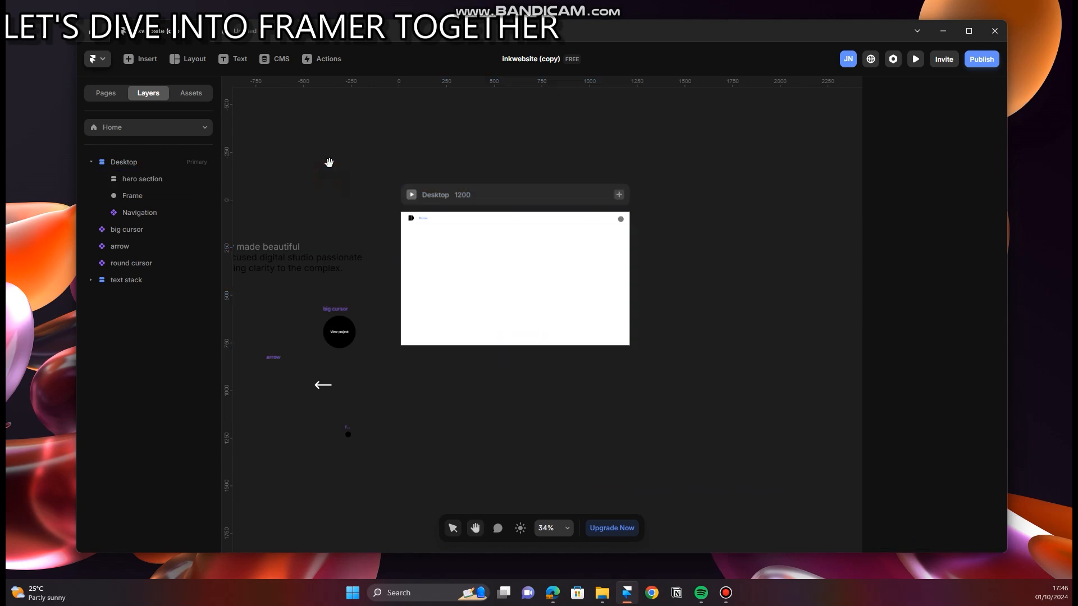
left_click_drag(329, 167, 449, 207)
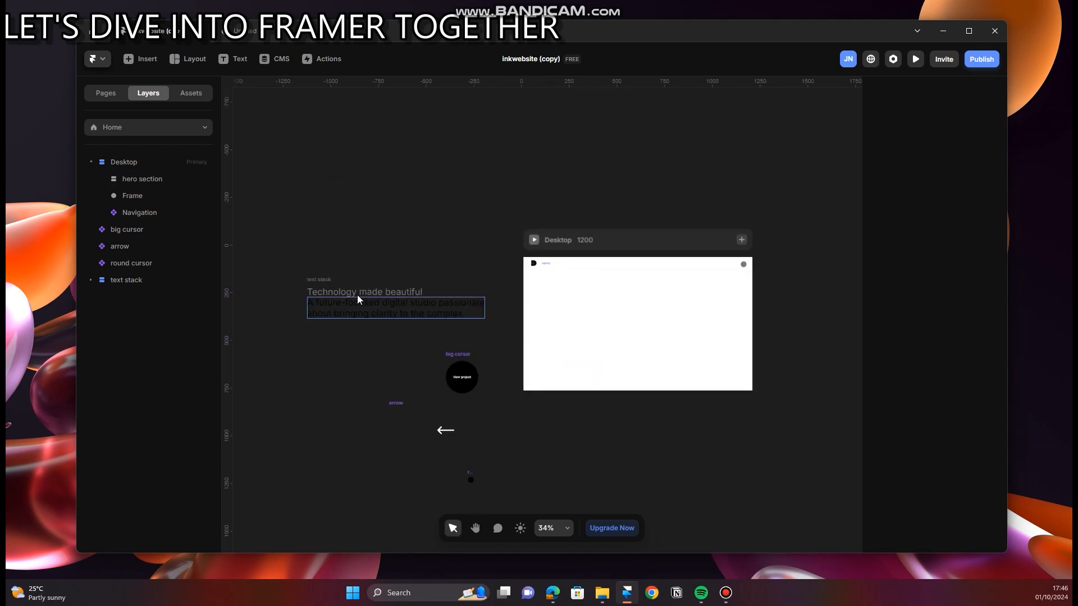
left_click(321, 282)
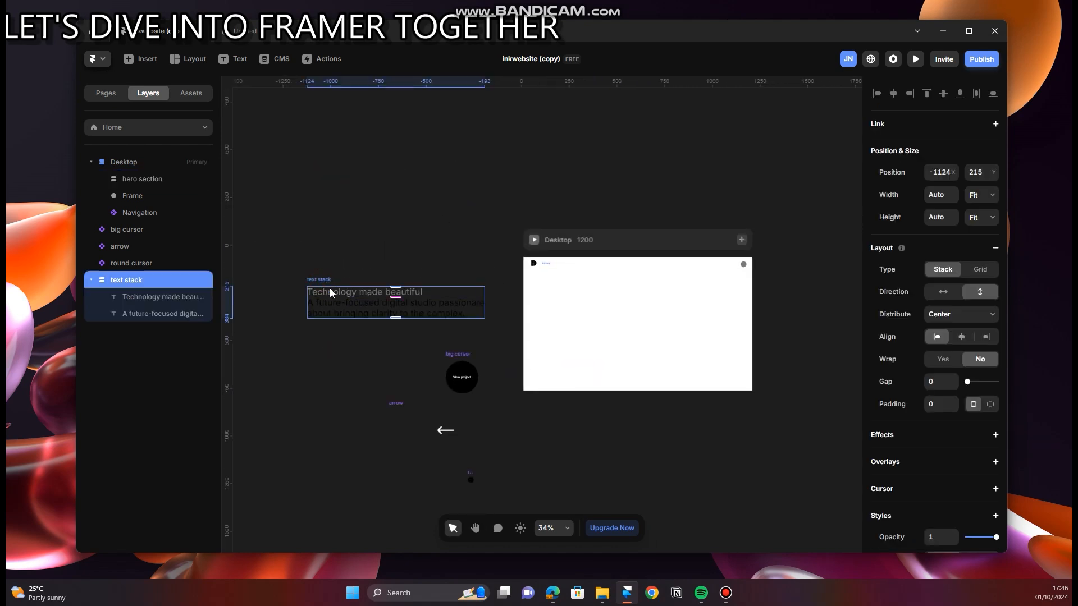
scroll(348, 317, "up", 4)
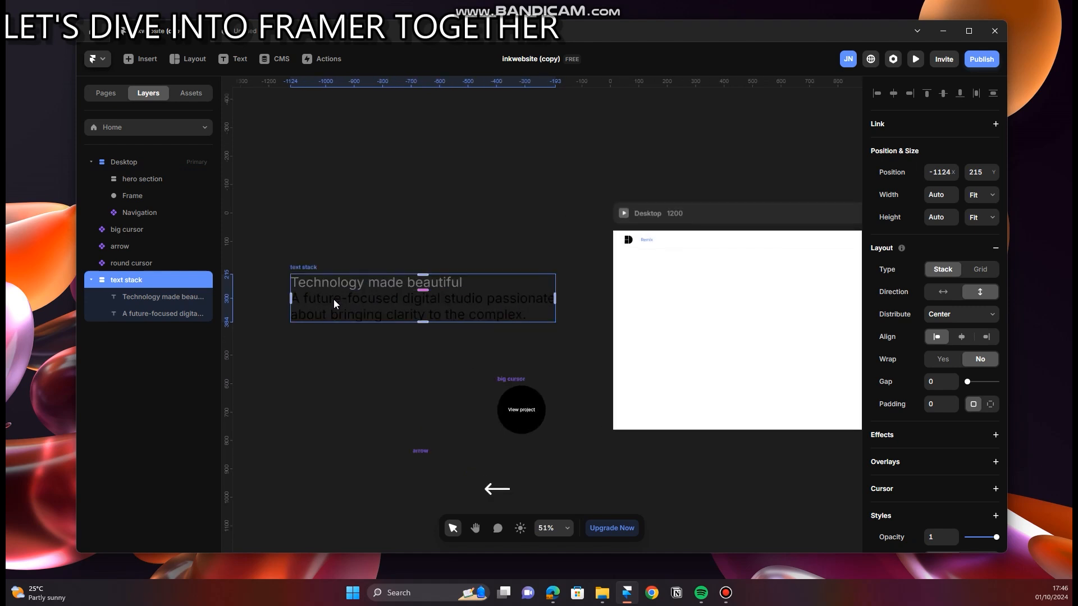
key("Delete")
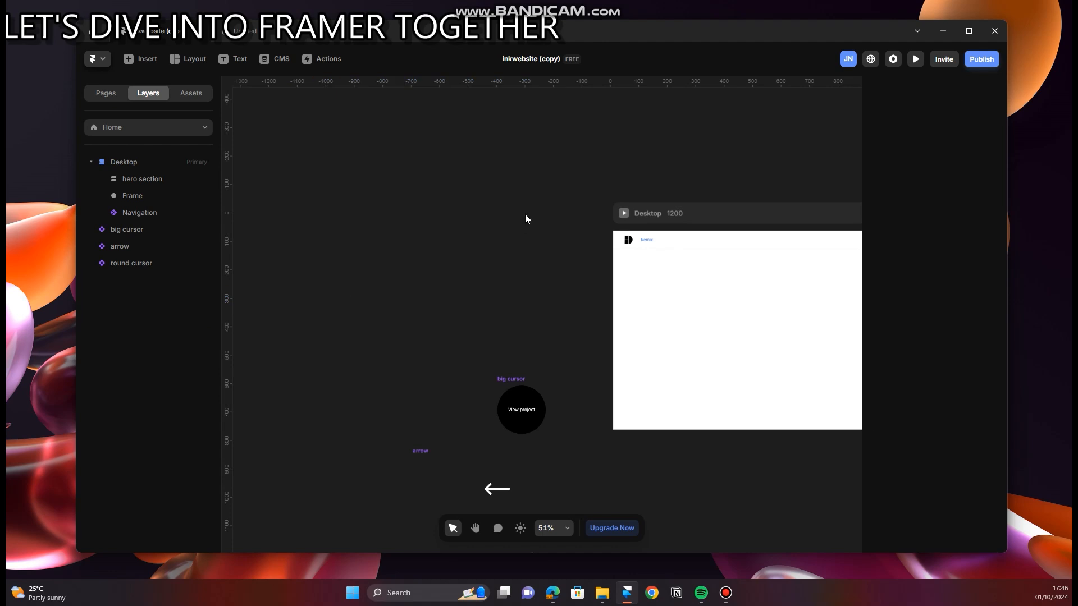
Step: Paste the text stack into the hero section of the Desktop breakpoint
scroll(525, 218, "right", 5)
left_click(509, 198)
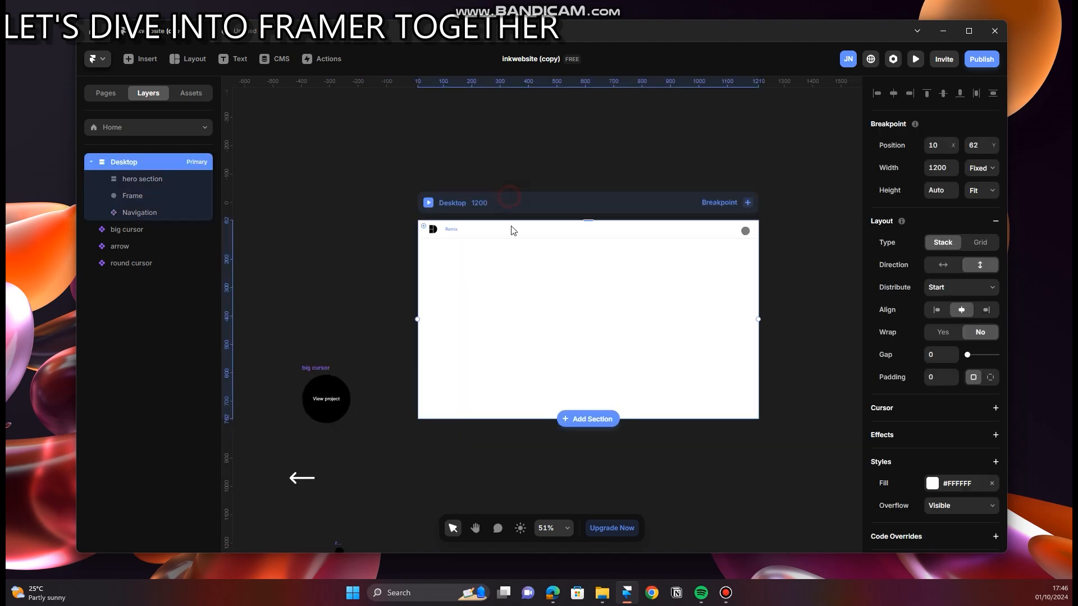
left_click(170, 179)
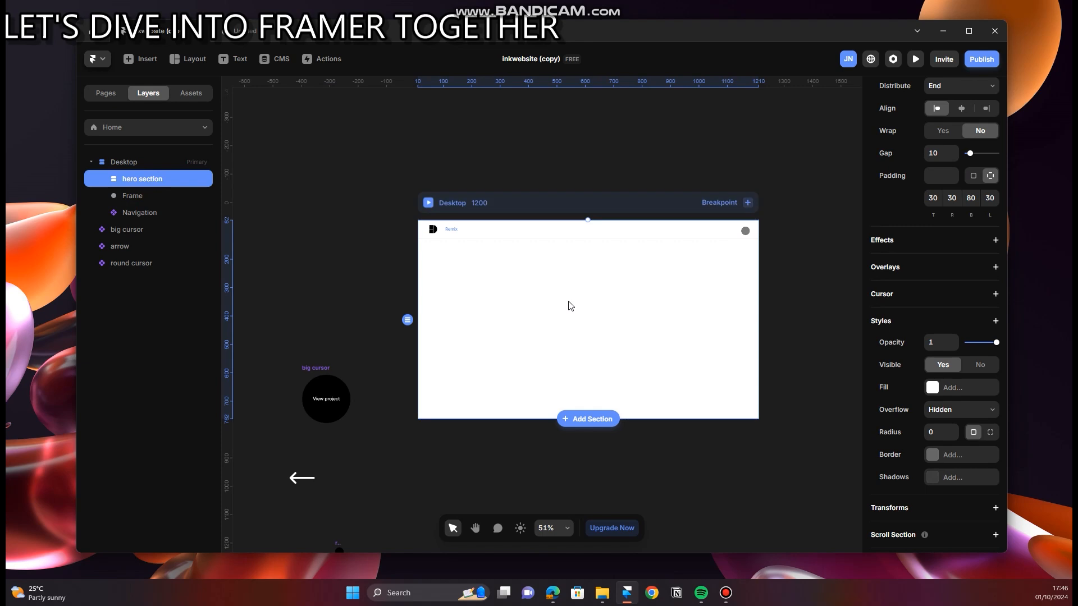
key("ctrl+v")
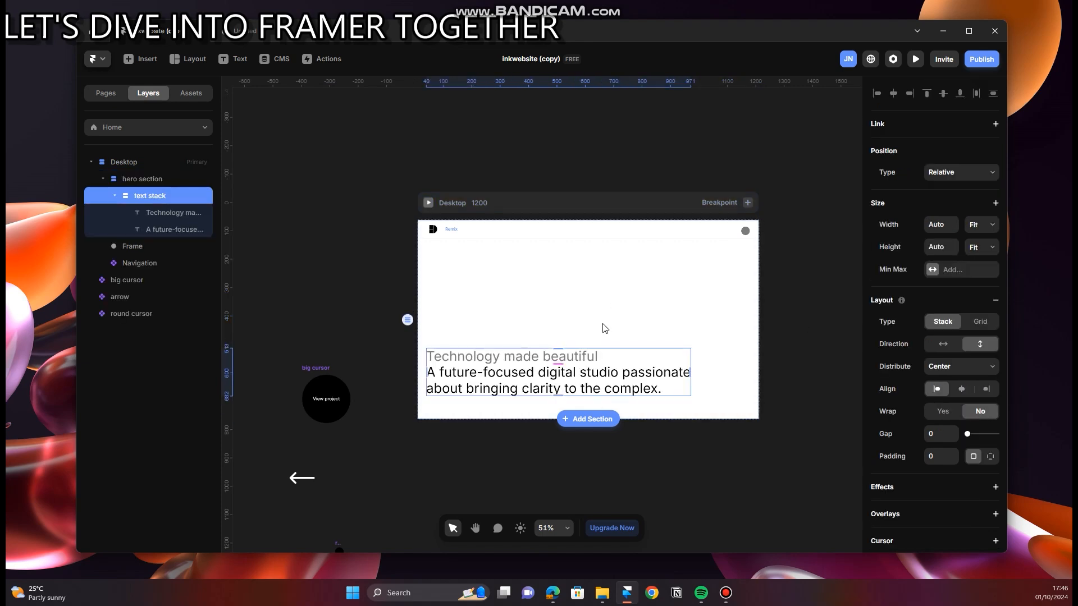
scroll(637, 359, "up", 4)
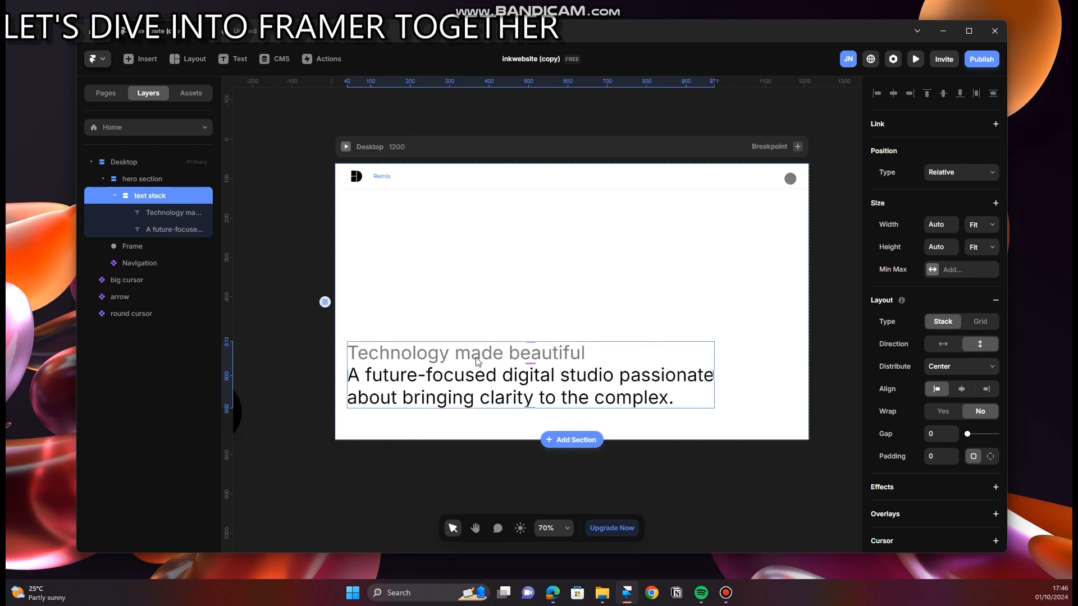
Step: Try the Center and Start distributions on the hero section's stack and set it back to End
left_click(158, 179)
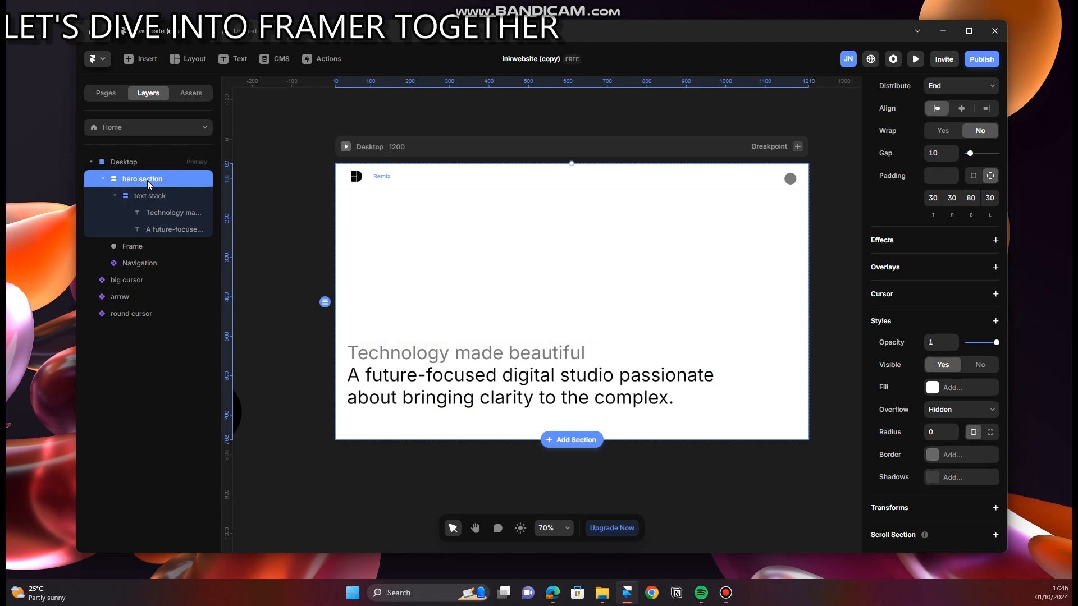
left_click(117, 195)
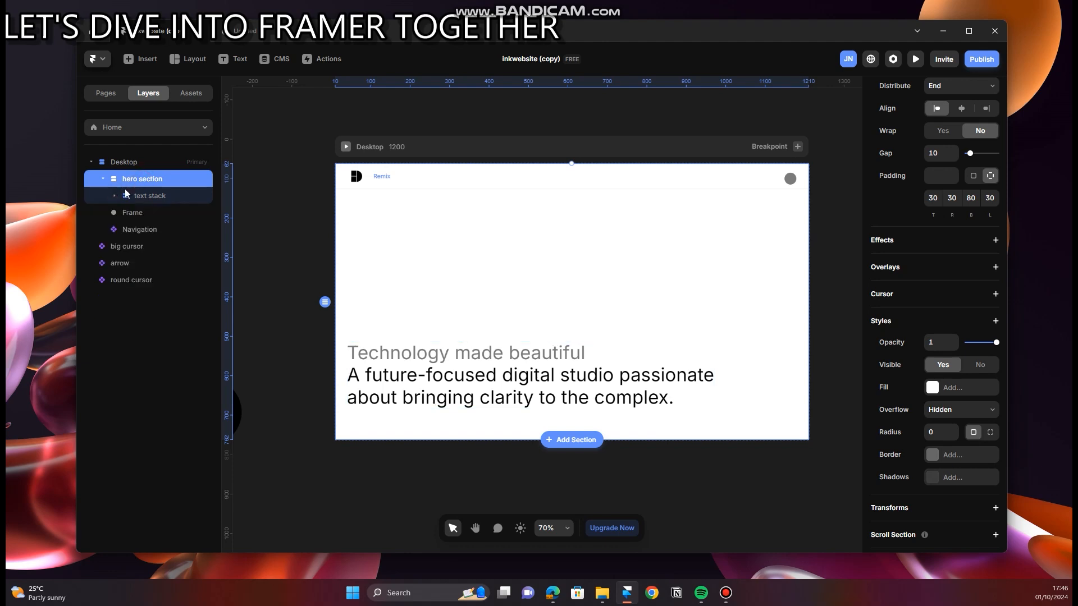
scroll(954, 348, "up", 3)
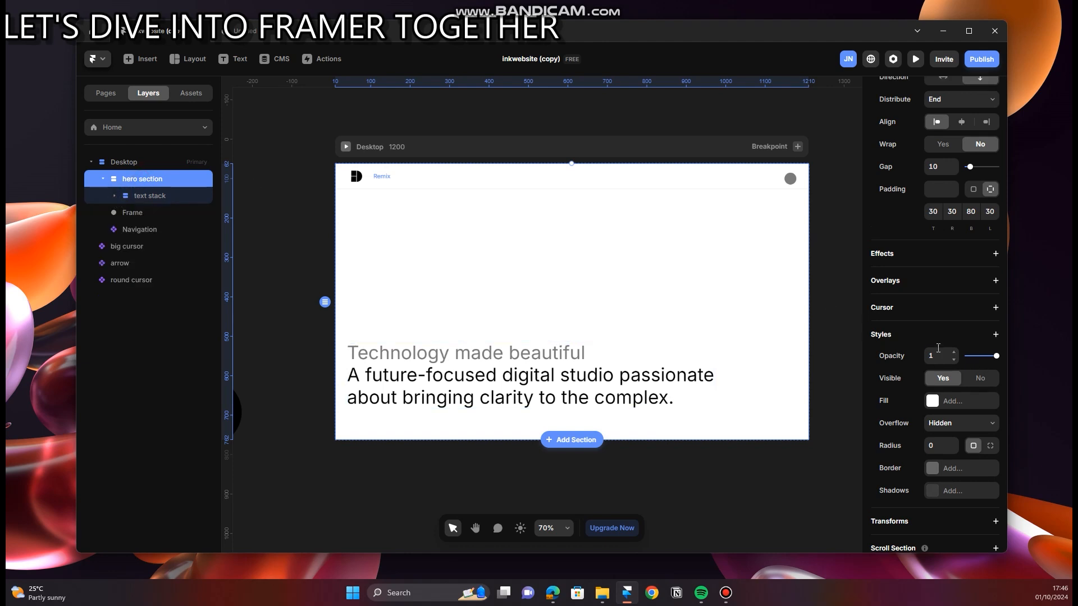
scroll(940, 345, "up", 2)
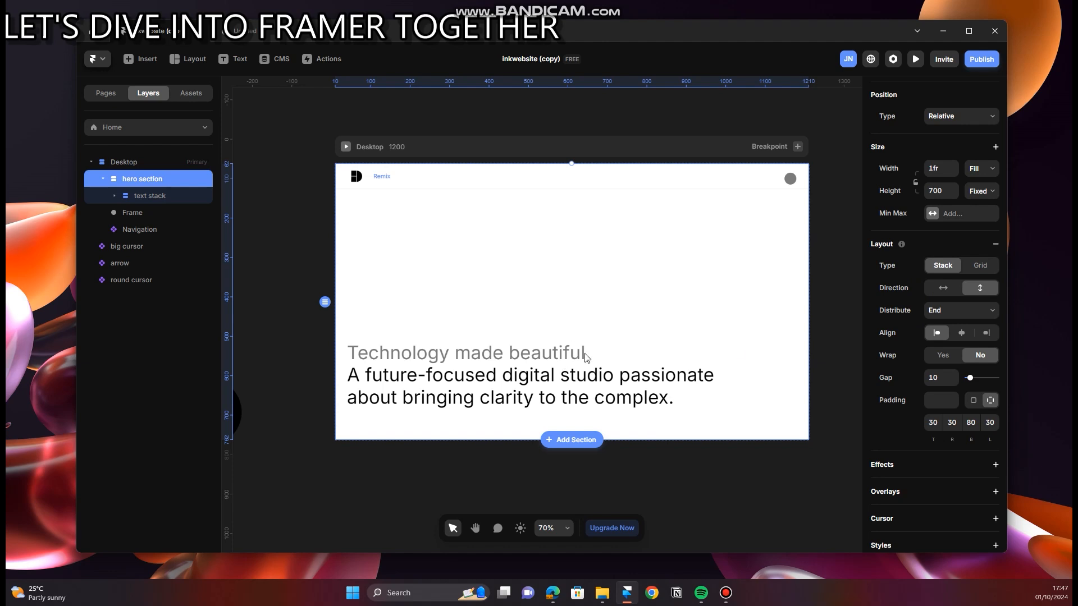
left_click(960, 311)
left_click(949, 333)
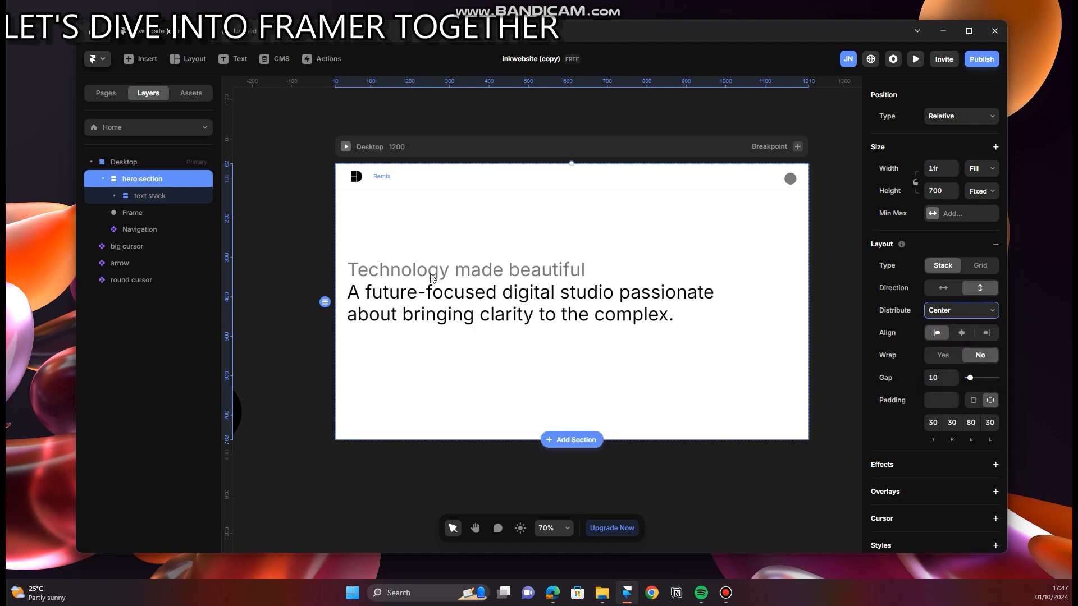
left_click(940, 312)
left_click(940, 324)
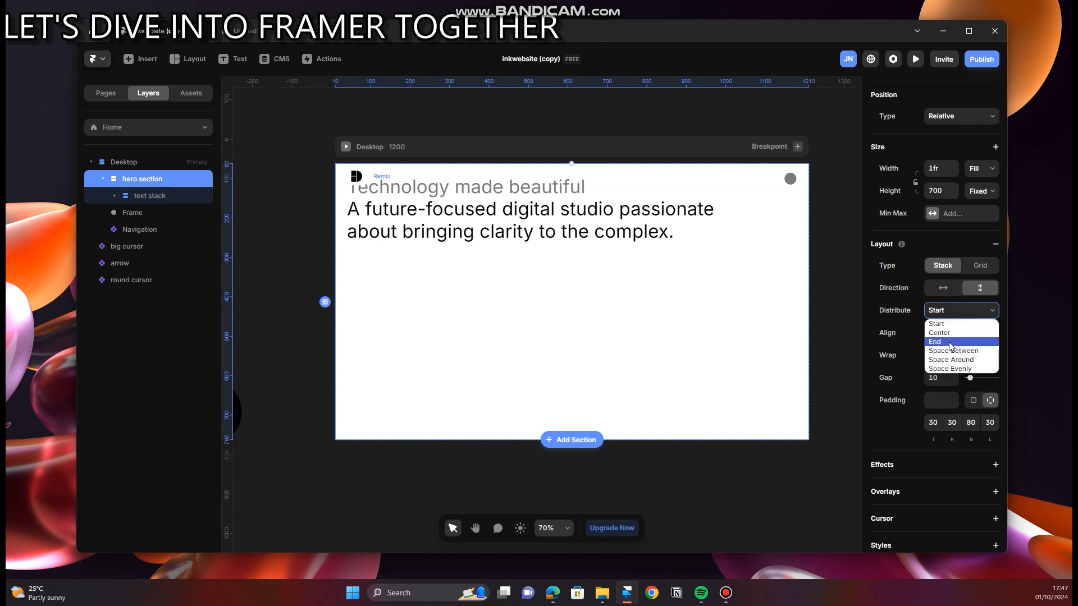
left_click(947, 342)
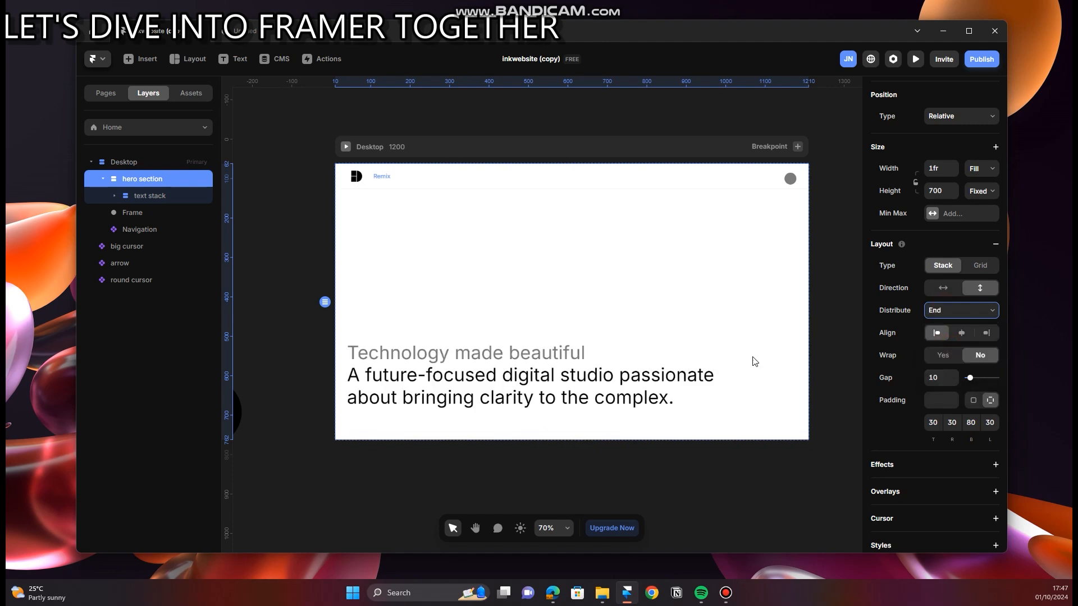
Step: Compare the hero section with the INK website's headline, and try center alignment on the section's stack before restoring left alignment
left_click(553, 592)
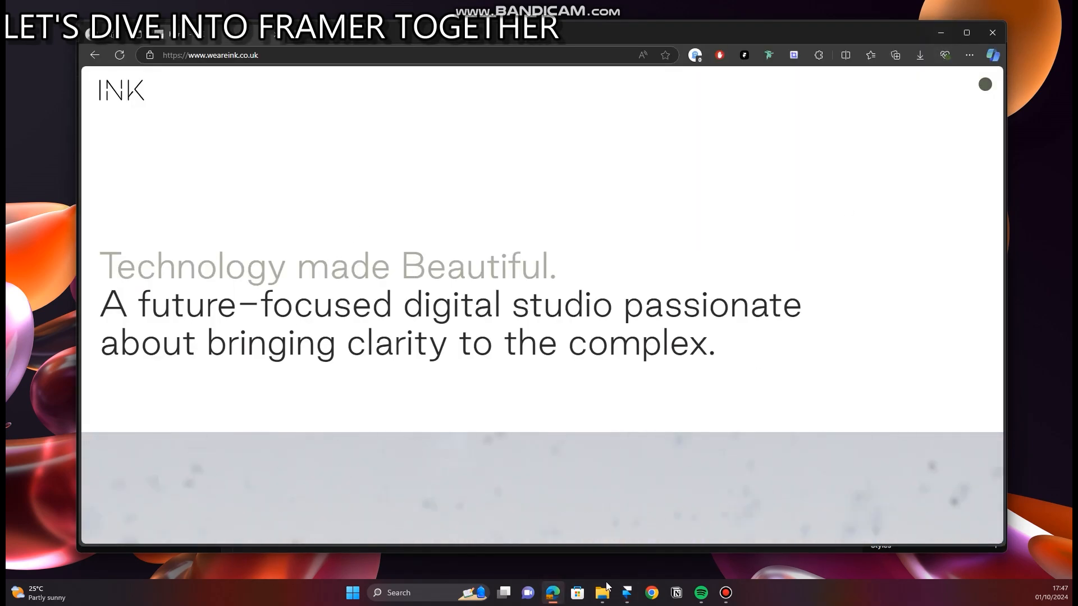
left_click(626, 593)
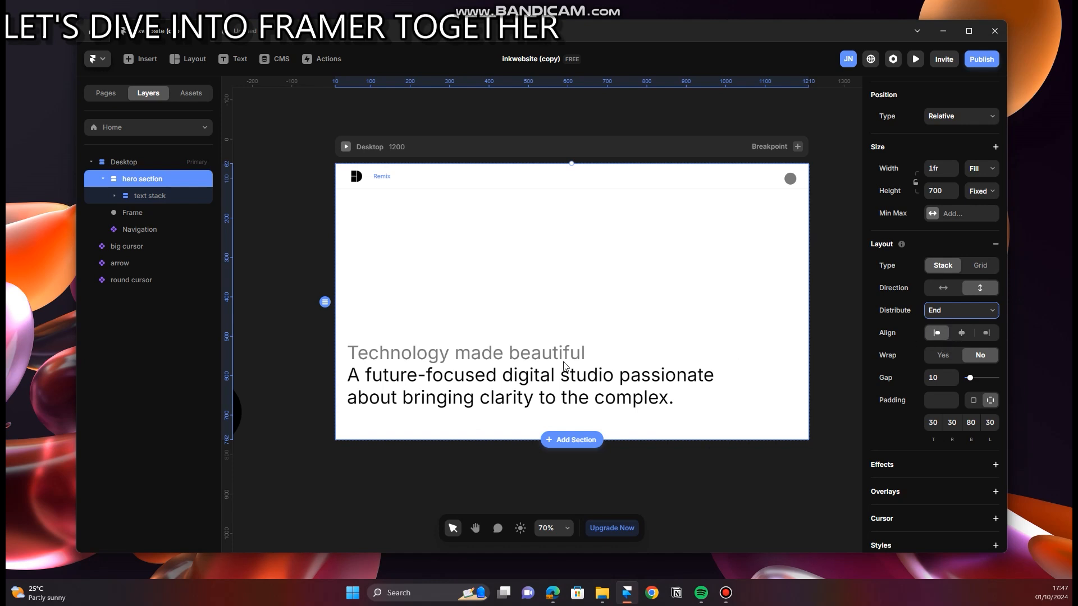
left_click(964, 333)
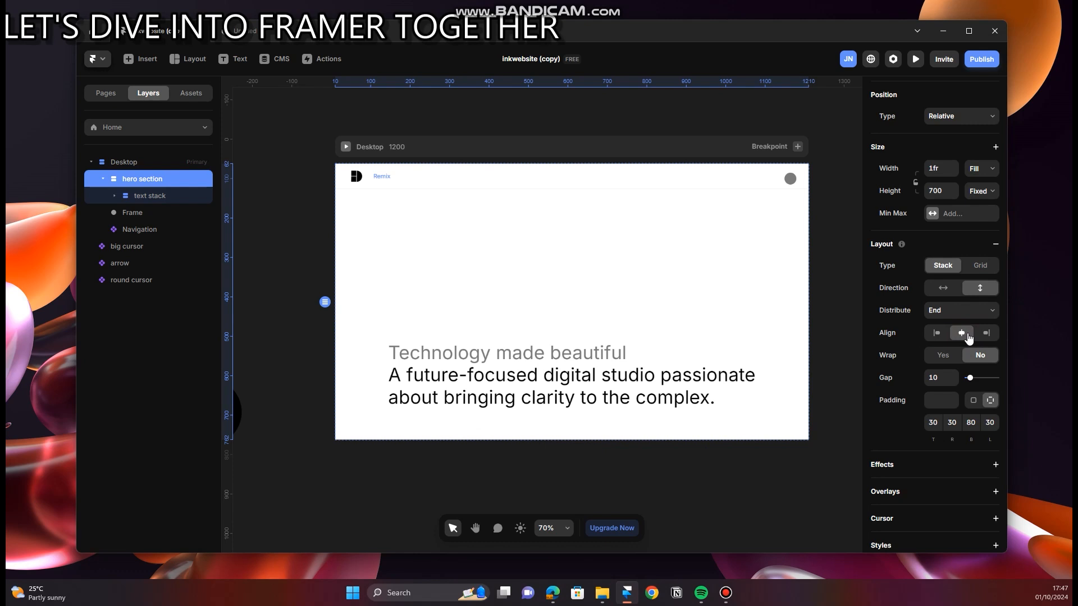
left_click(939, 335)
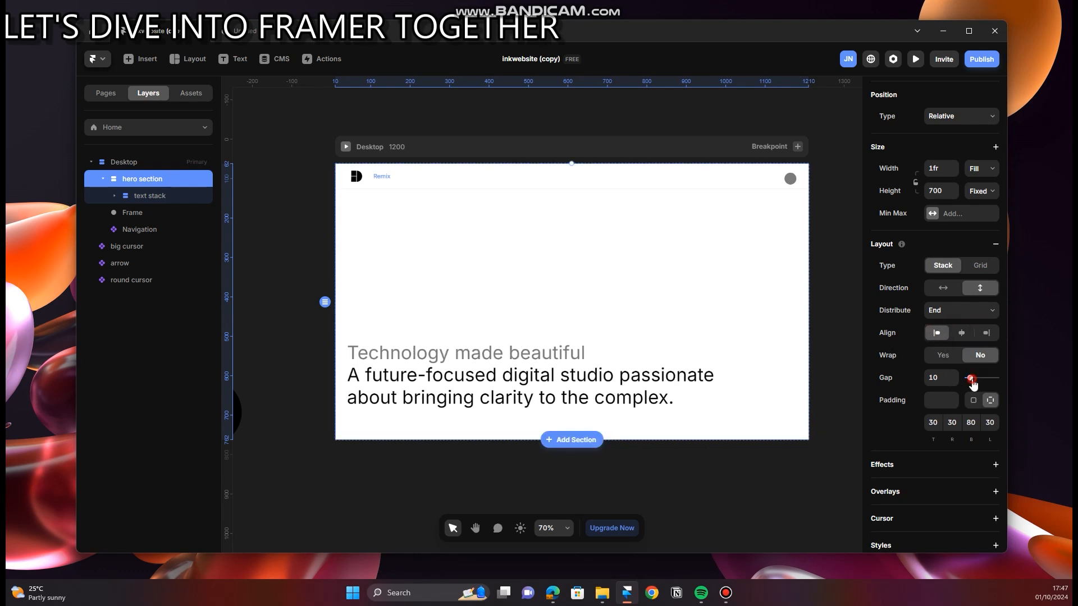
Step: Try a gap of 38 on the hero section's stack, check its nested text stack, and set the gap to 0
mouse_move(970, 378)
left_mouse_down()
mouse_move(998, 384)
mouse_move(978, 386)
left_mouse_up()
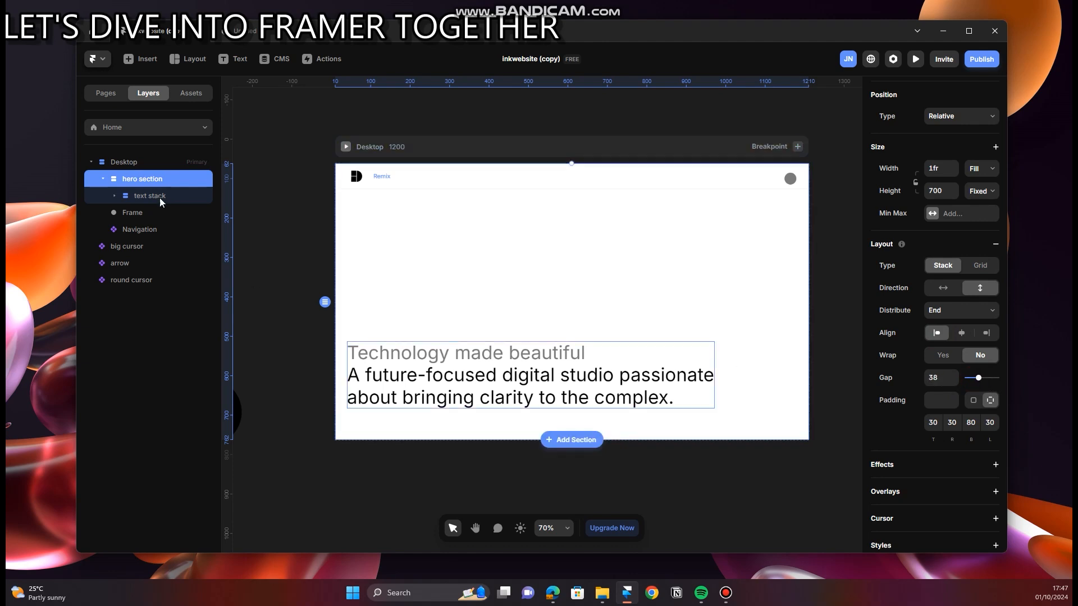
left_click(142, 195)
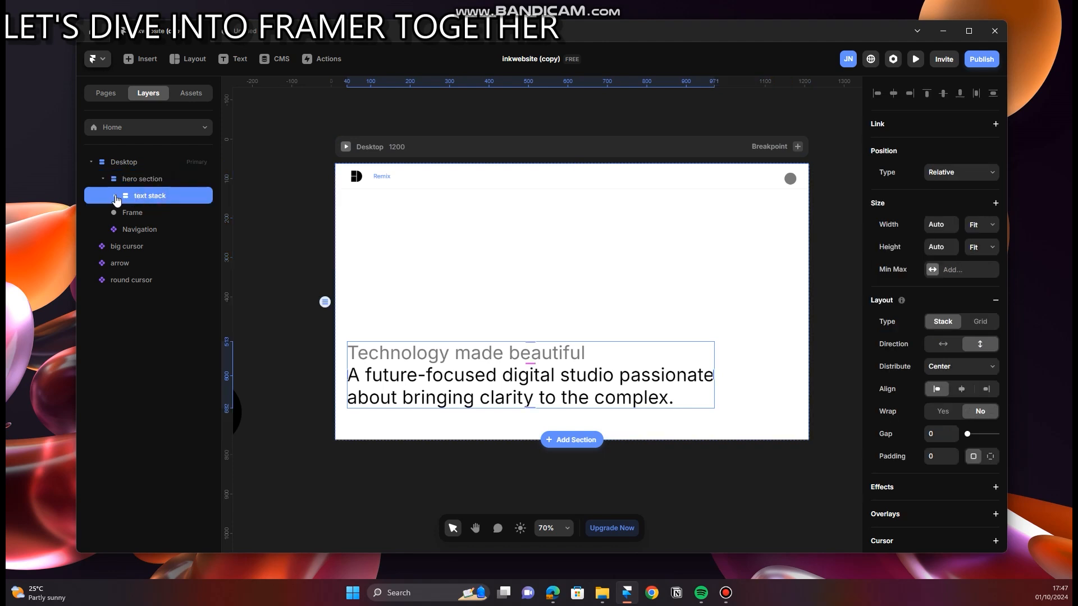
left_click(143, 179)
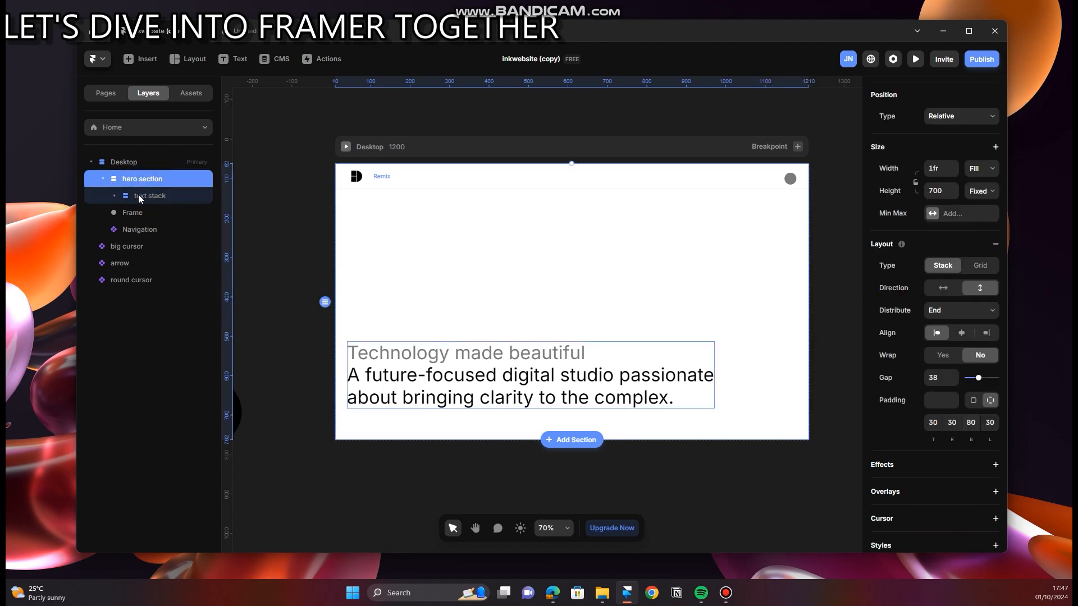
left_click(139, 197)
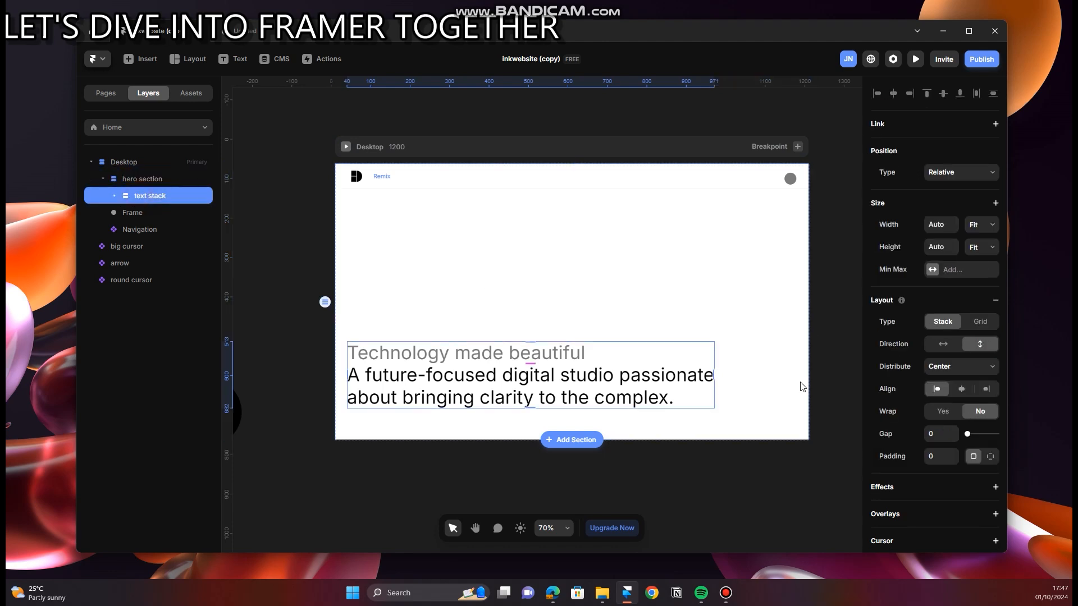
left_click(166, 180)
left_click_drag(977, 380, 962, 385)
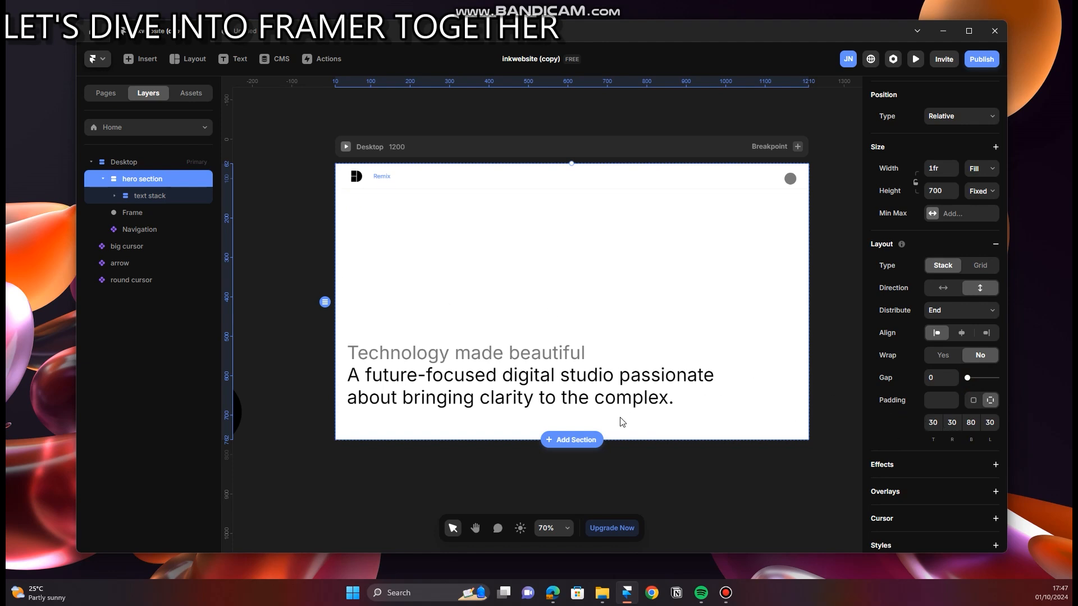
Step: Review the layout settings of the text stack and hero section, and preview the Desktop breakpoint in fullscreen
left_click(506, 382)
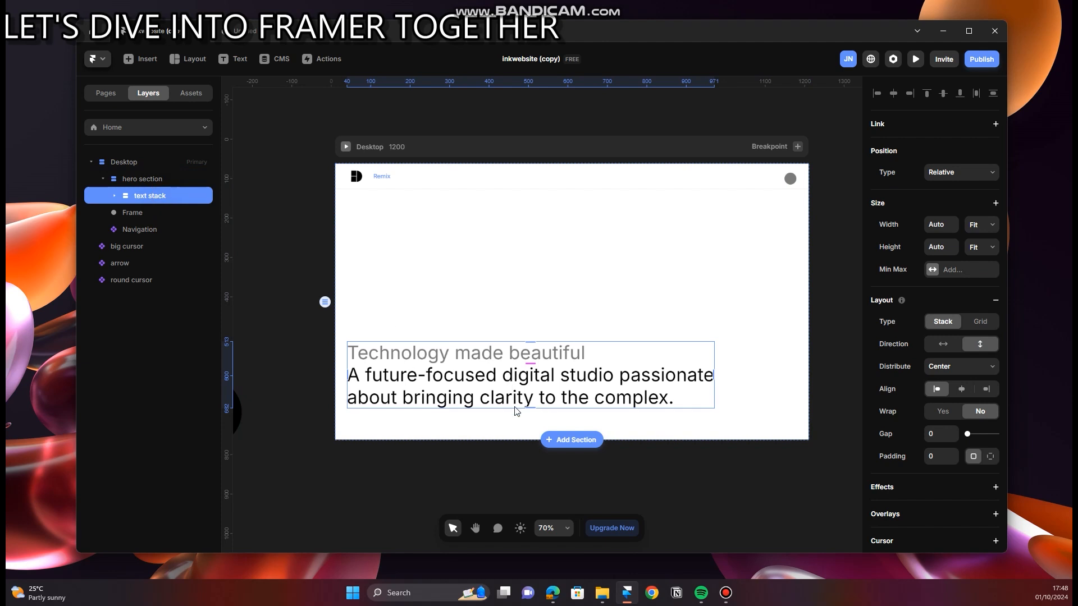
scroll(516, 418, "up", 4)
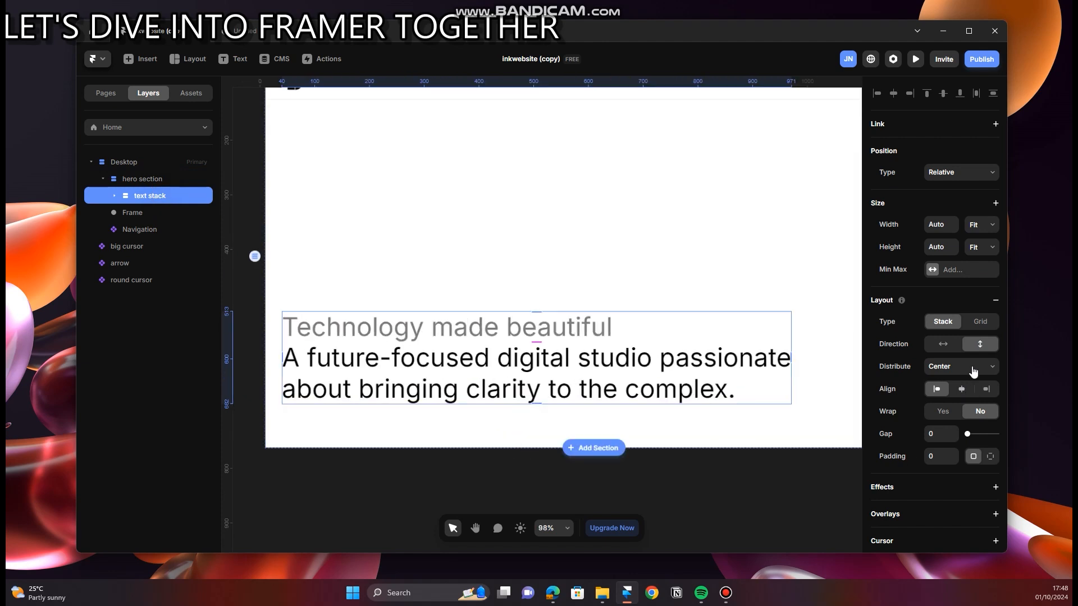
left_click(175, 179)
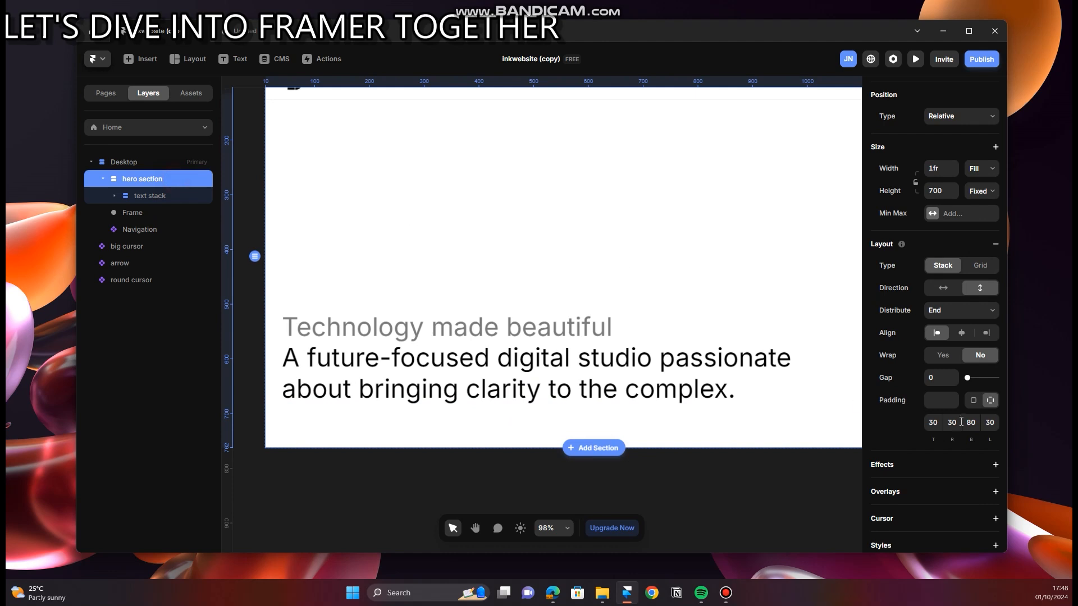
scroll(567, 383, "down", 5)
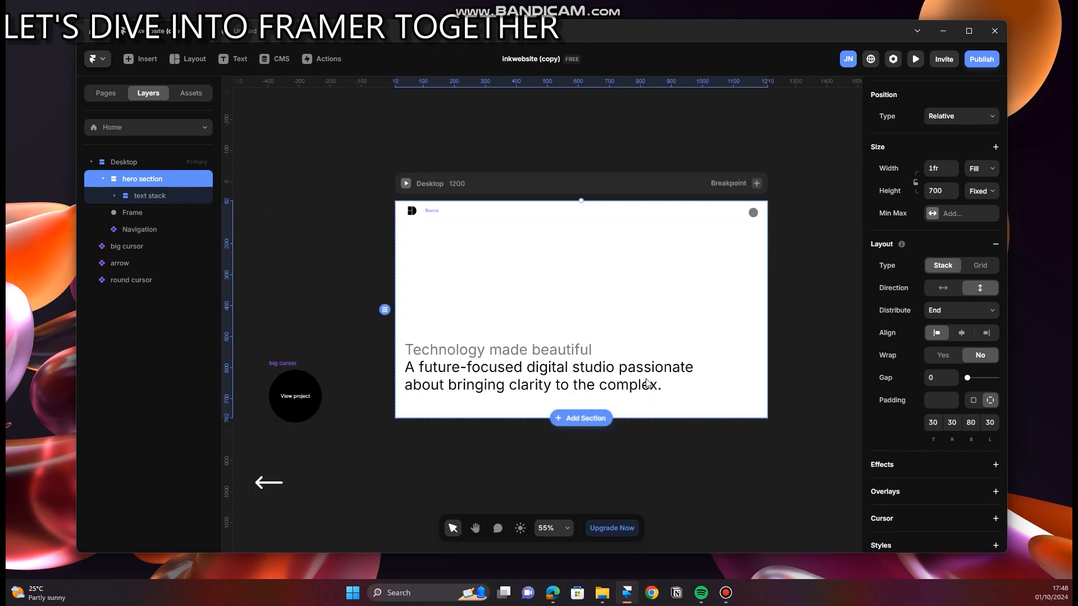
left_click(406, 184)
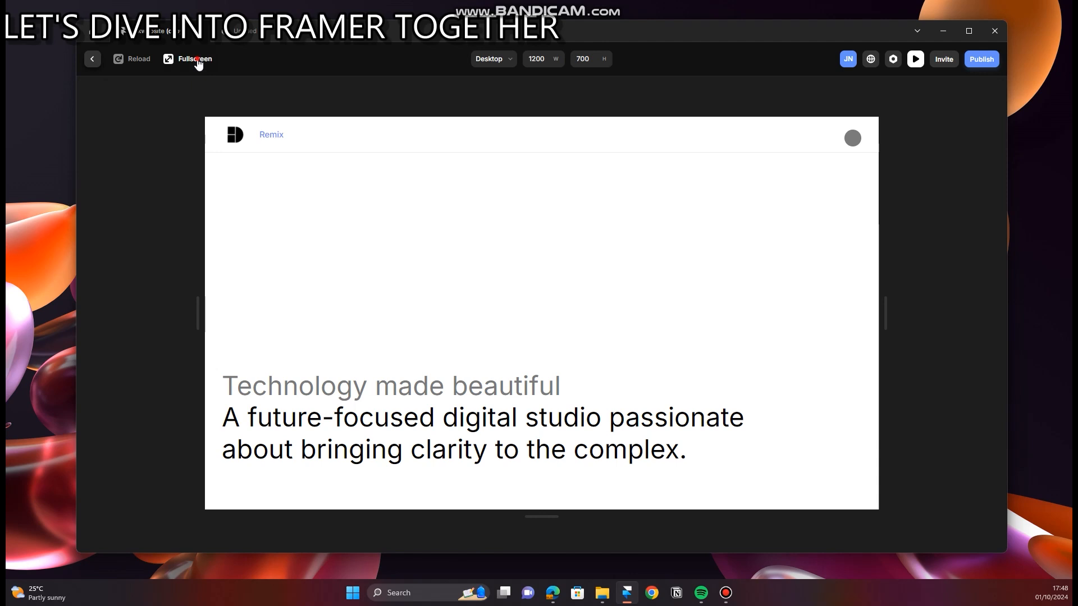
left_click(195, 59)
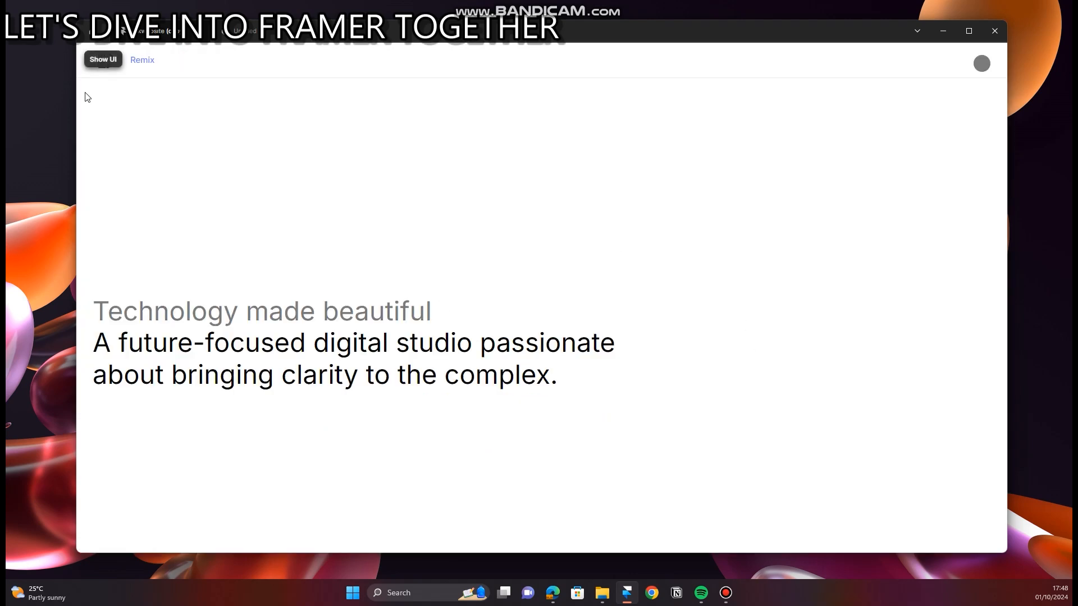
left_click(92, 58)
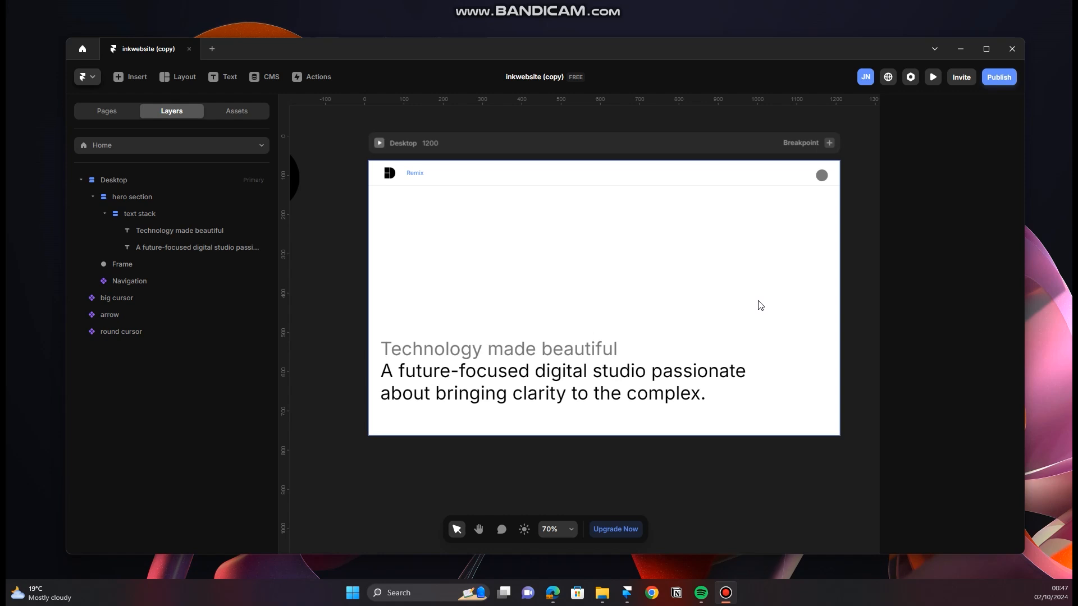
Step: Duplicate the hero section within the Desktop breakpoint
scroll(797, 314, "up", 2)
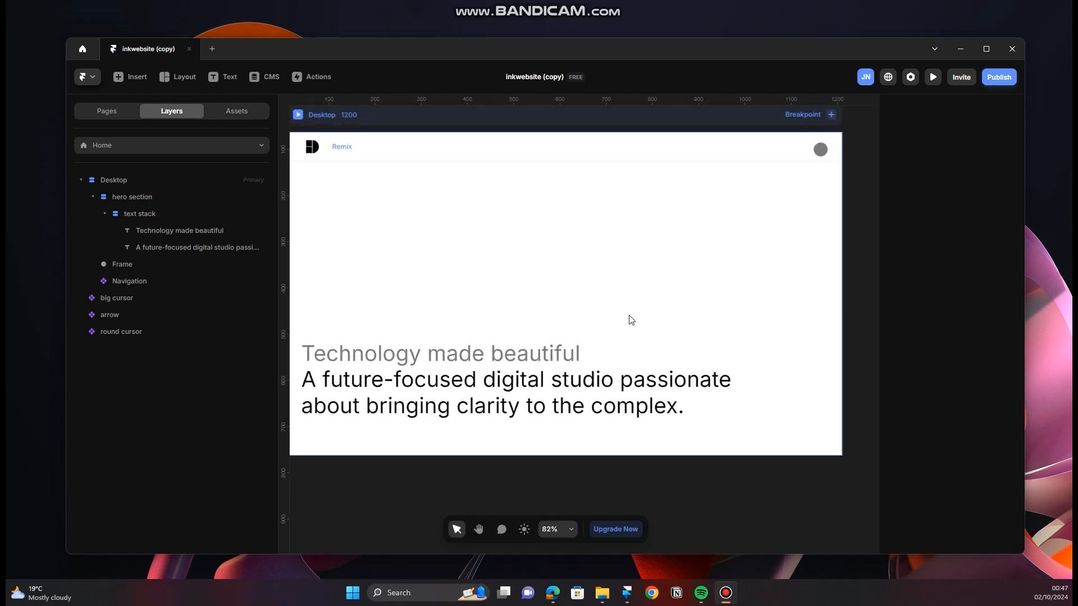
scroll(629, 317, "down", 2)
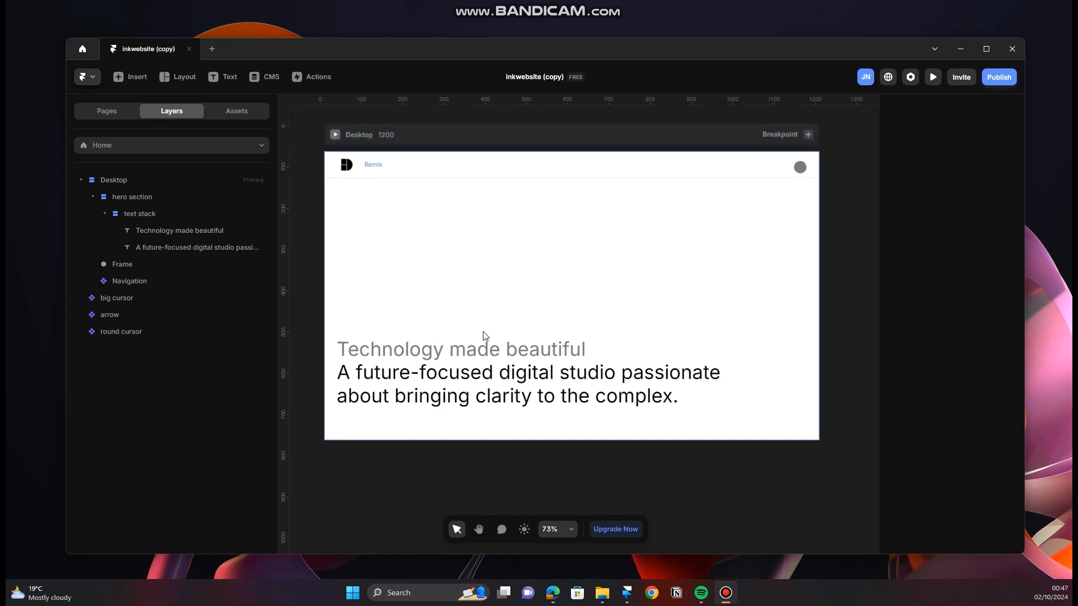
left_click(104, 198)
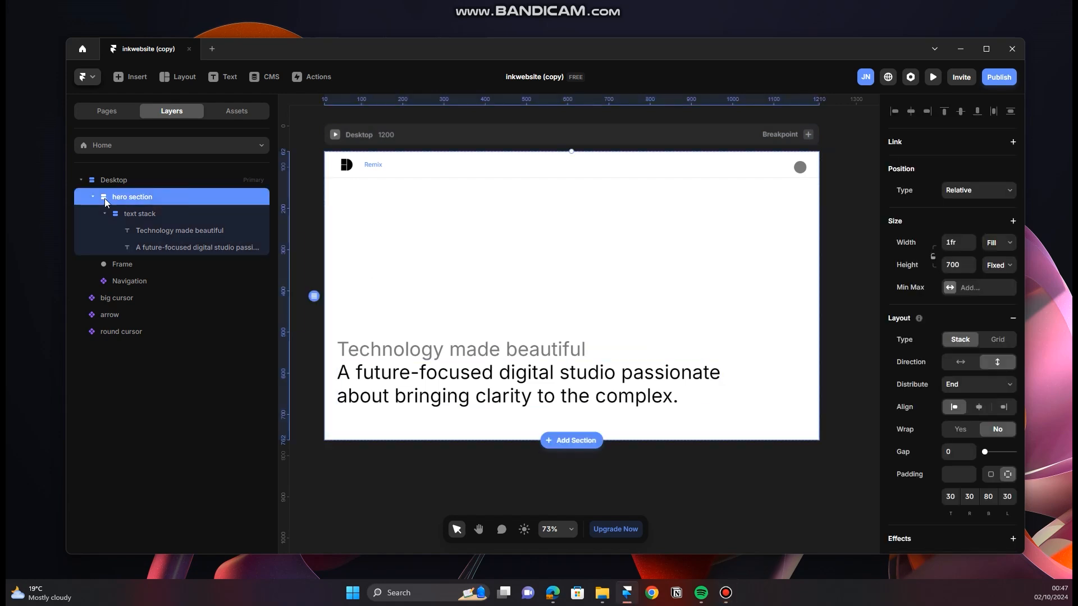
left_click(105, 213)
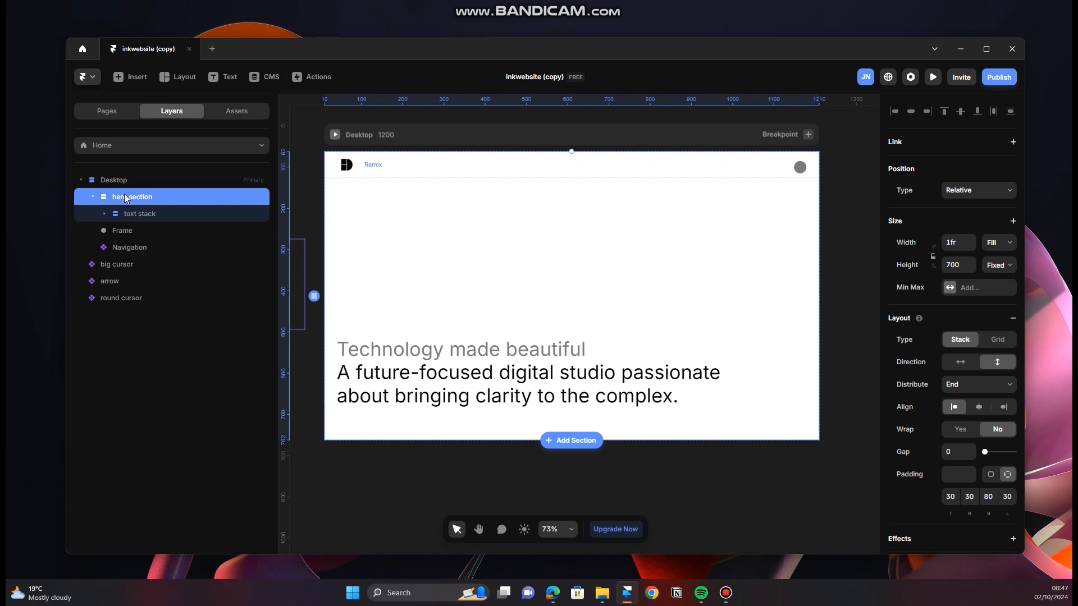
key("ctrl+d")
scroll(587, 319, "down", 5)
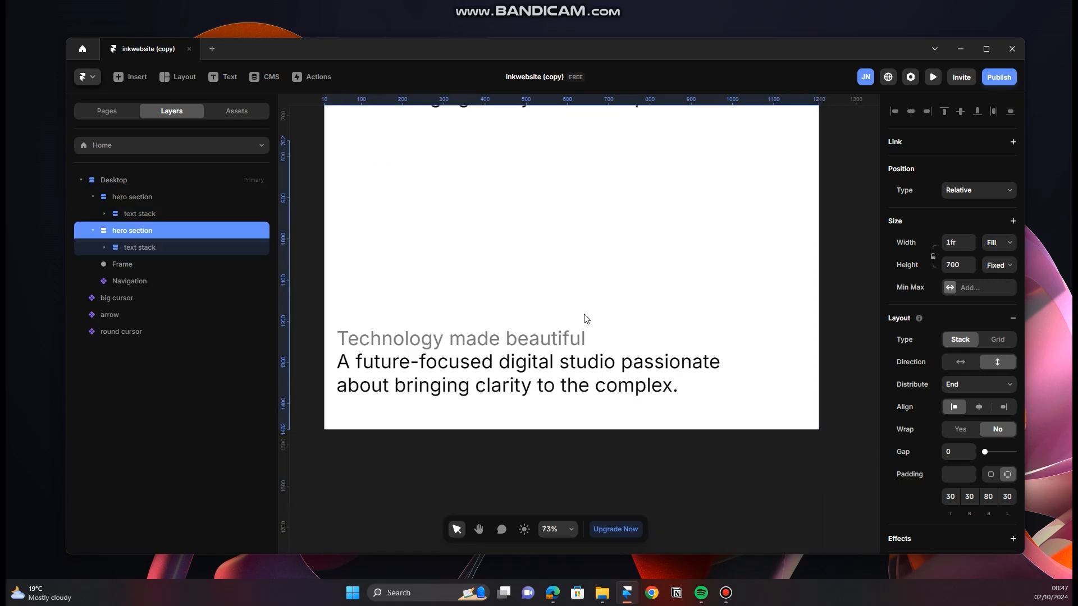
scroll(582, 323, "down", 2)
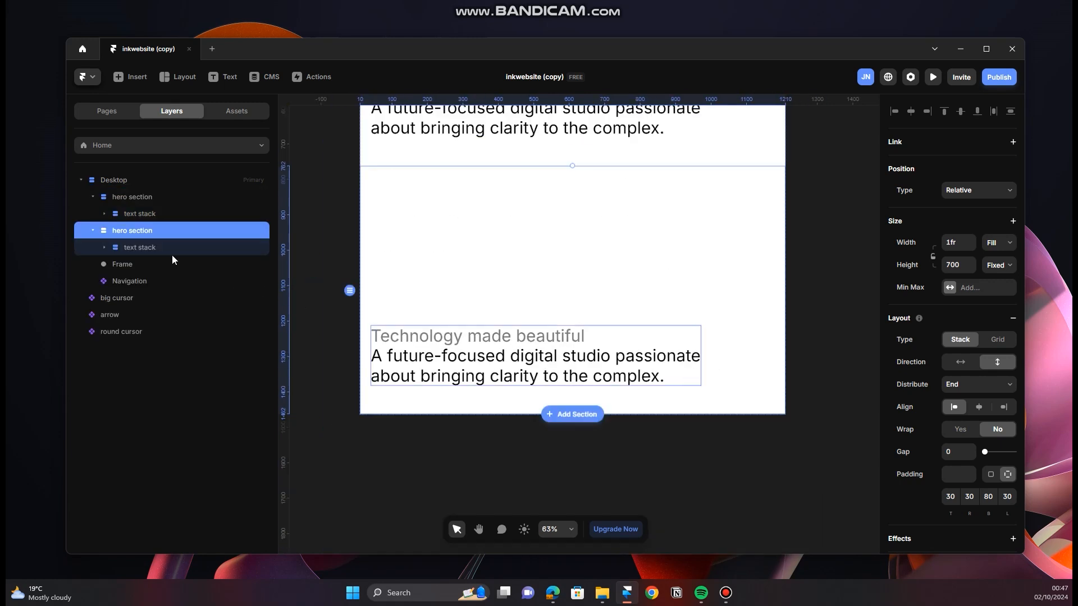
Step: Delete the text stack from the duplicated hero section and rename that section as "section 2"
left_click(143, 248)
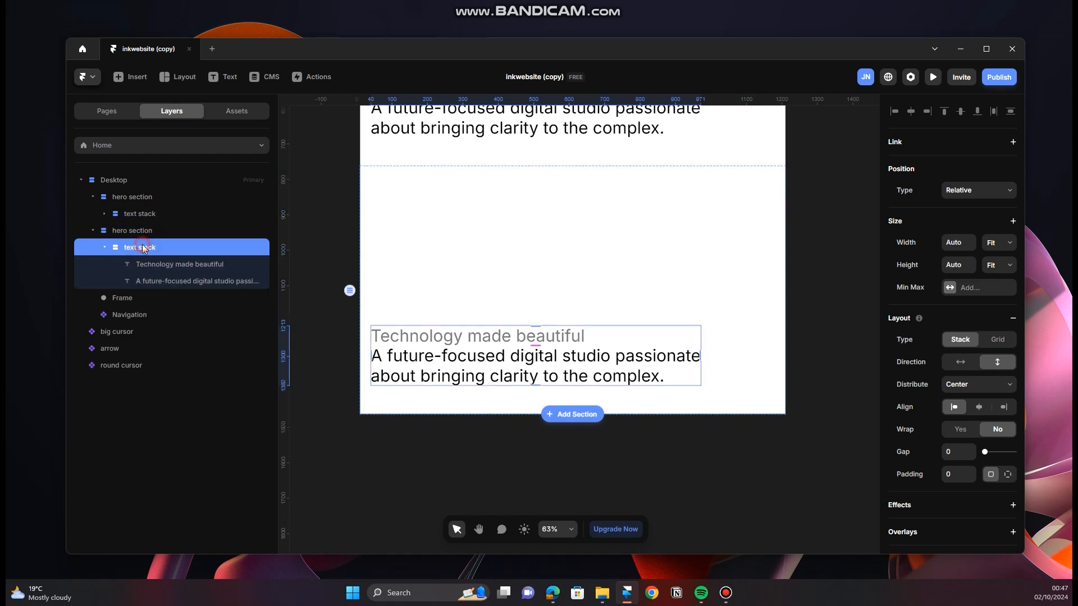
key("Delete")
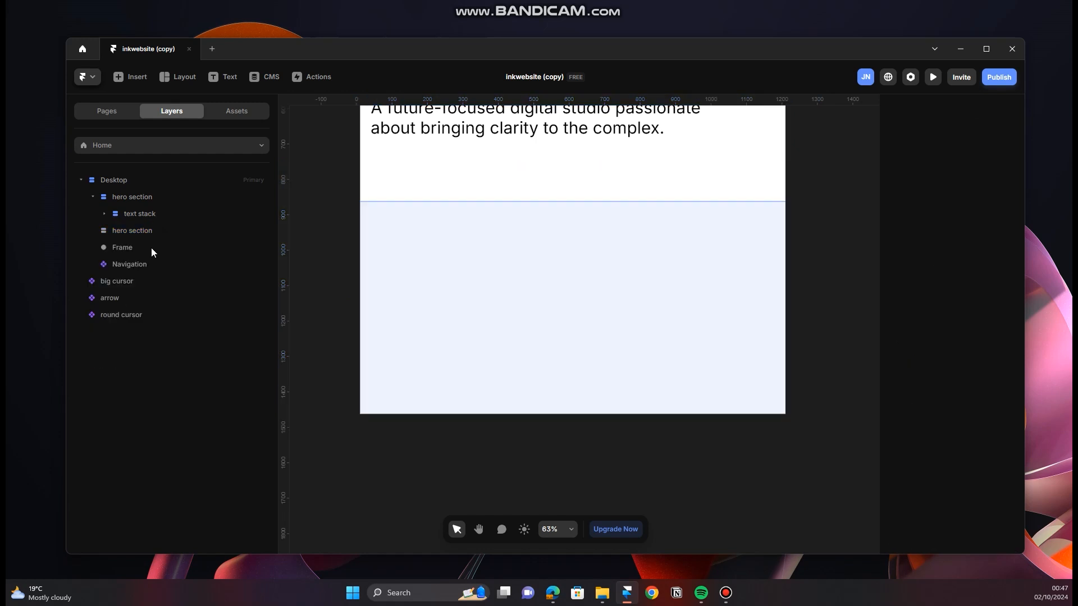
left_click(148, 228)
double_click(148, 228)
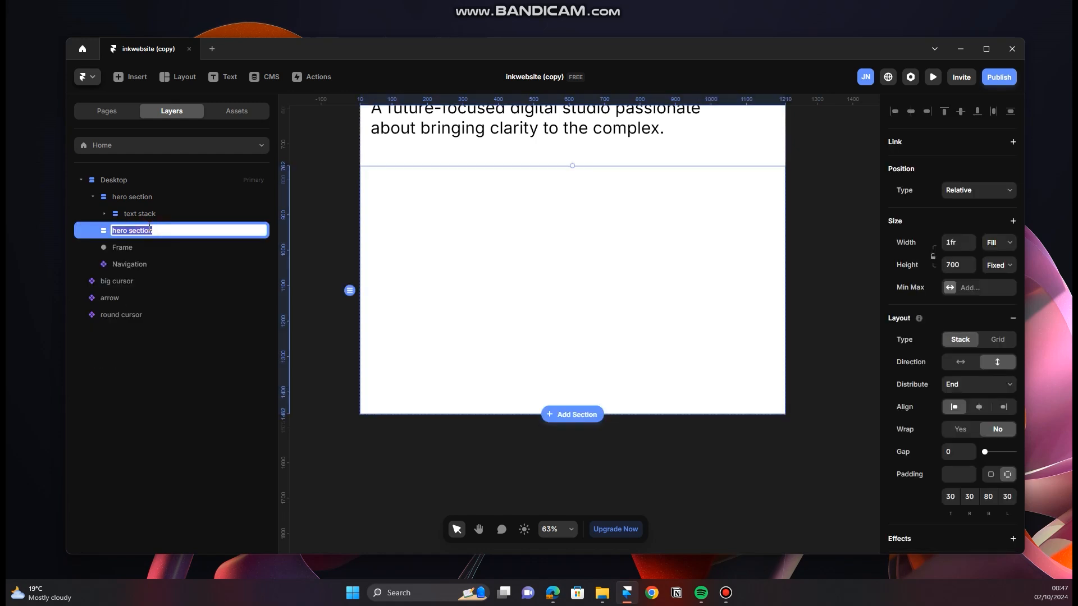
type("s")
key("Return")
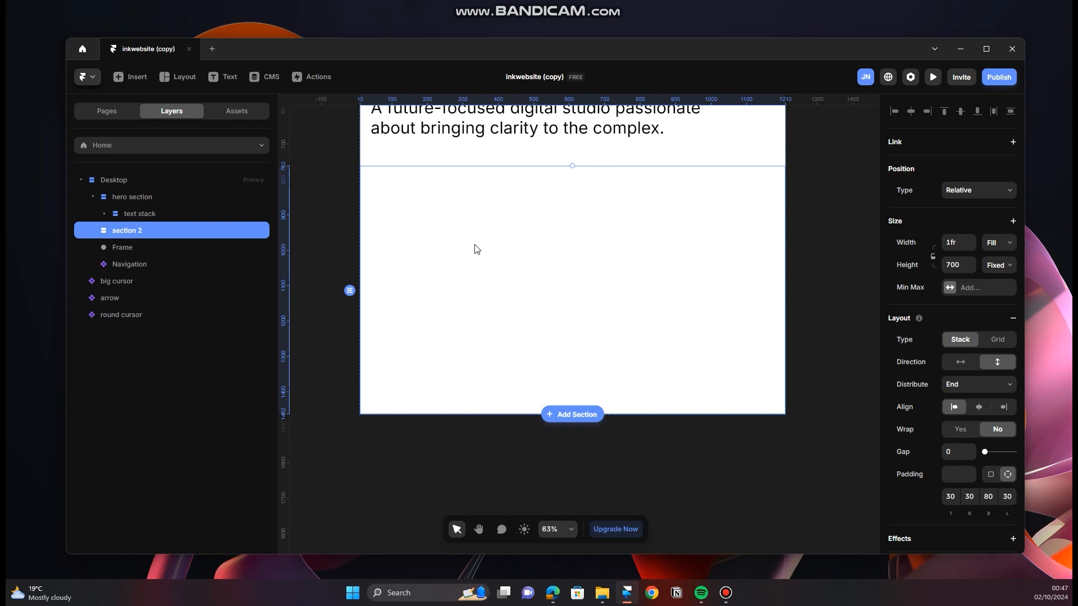
Step: Draw a rectangular frame about 951 by 531 px inside section 2
scroll(618, 283, "up", 2)
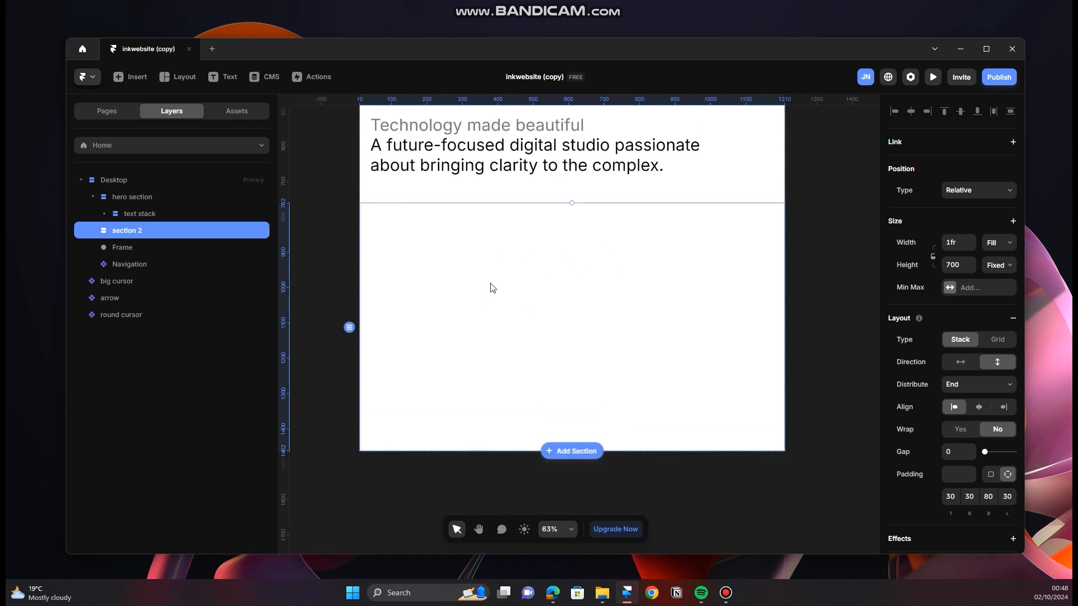
key("f")
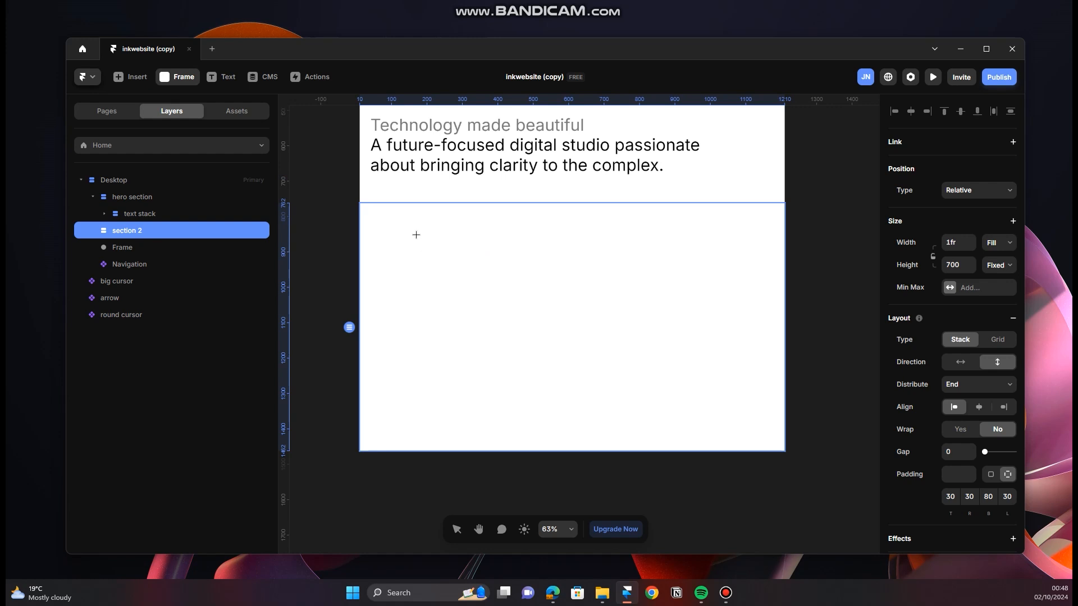
left_click_drag(416, 235, 752, 423)
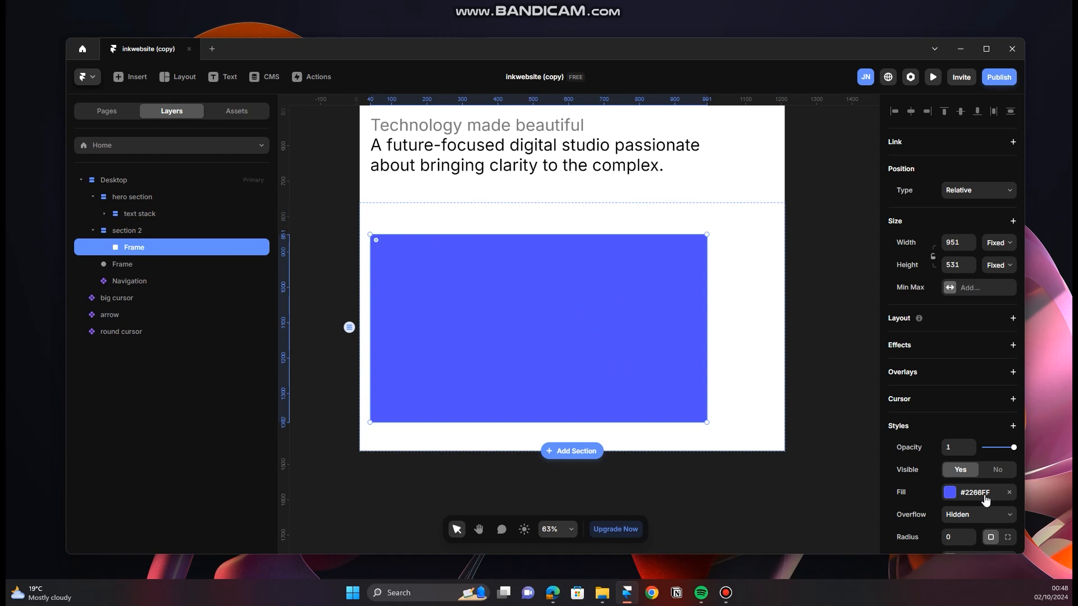
Step: Remove the stack layout from section 2 and add a fresh default one in its place
scroll(982, 501, "down", 2)
scroll(982, 501, "up", 2)
left_click(140, 232)
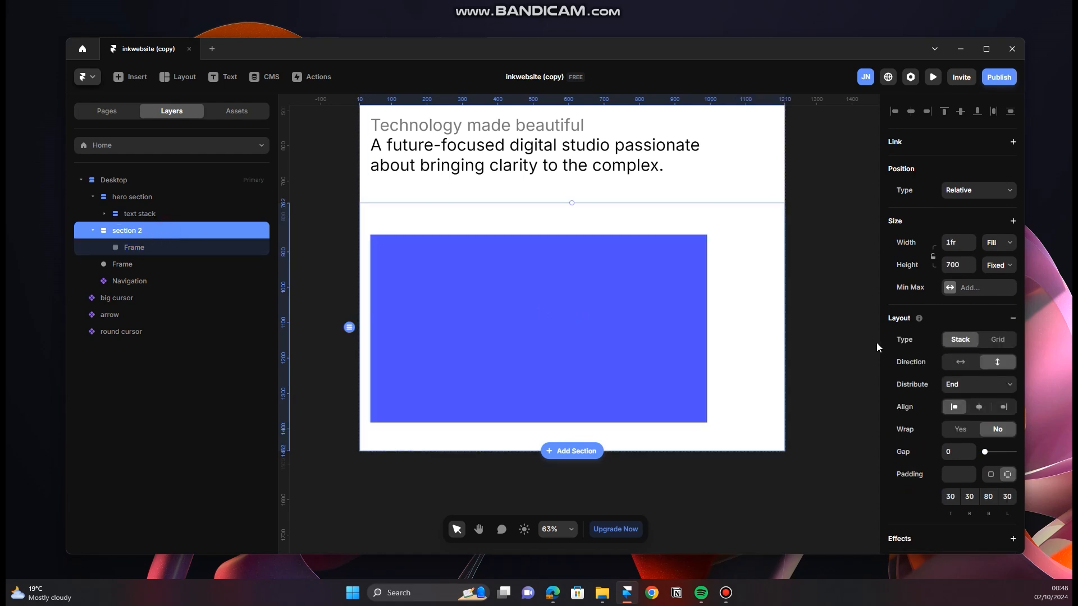
scroll(924, 414, "down", 3)
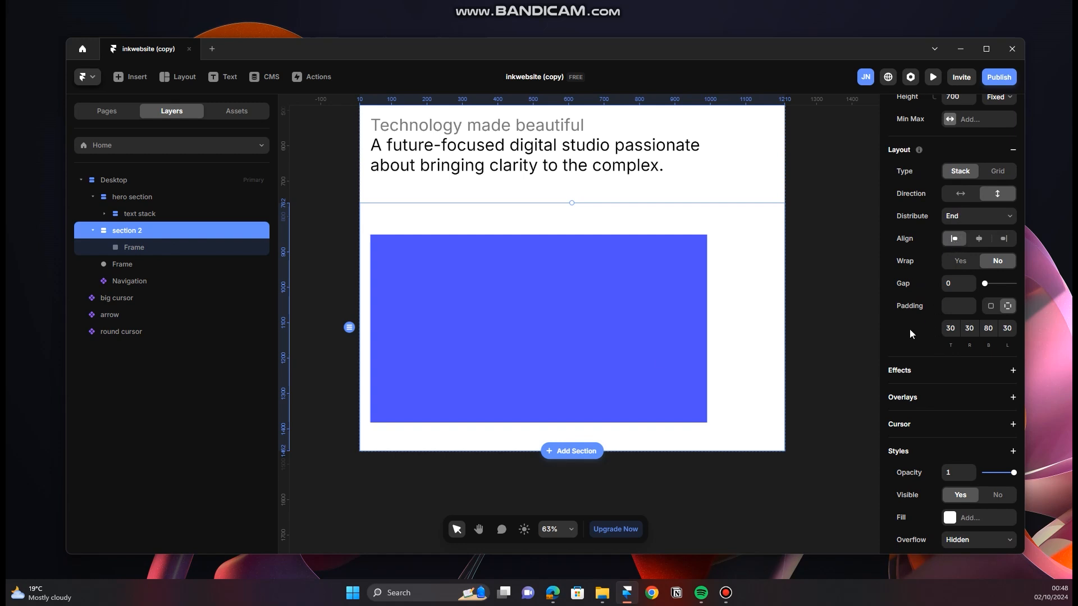
scroll(664, 359, "up", 1)
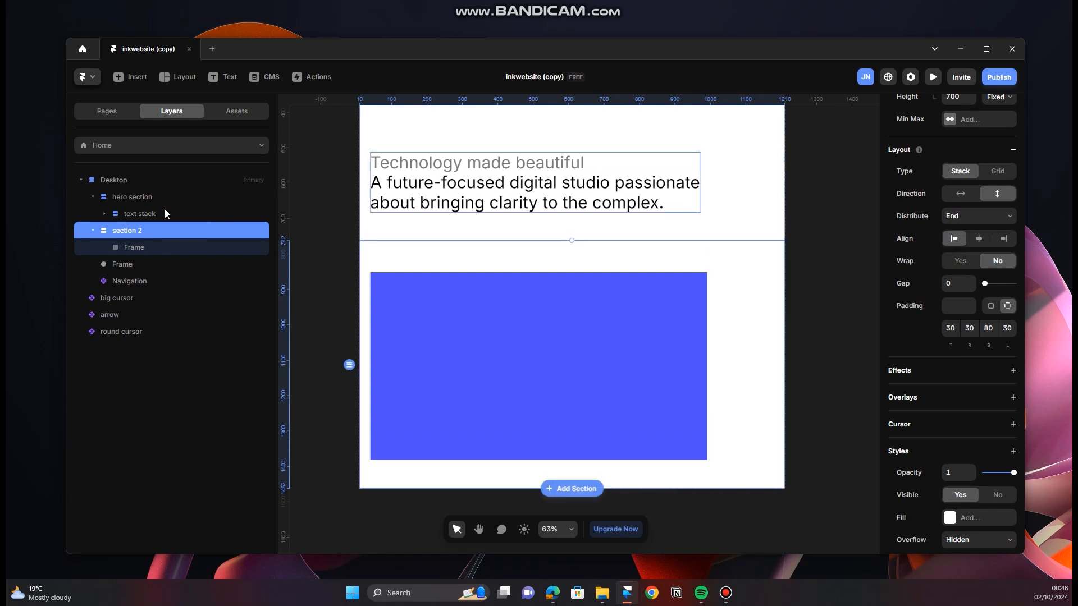
left_click(138, 197)
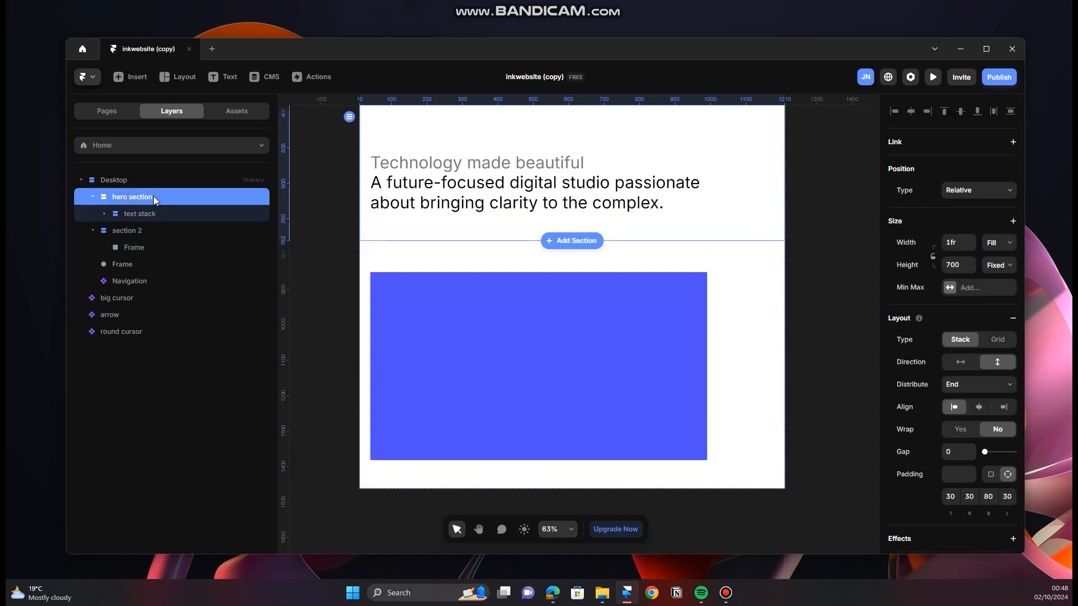
left_click(162, 229)
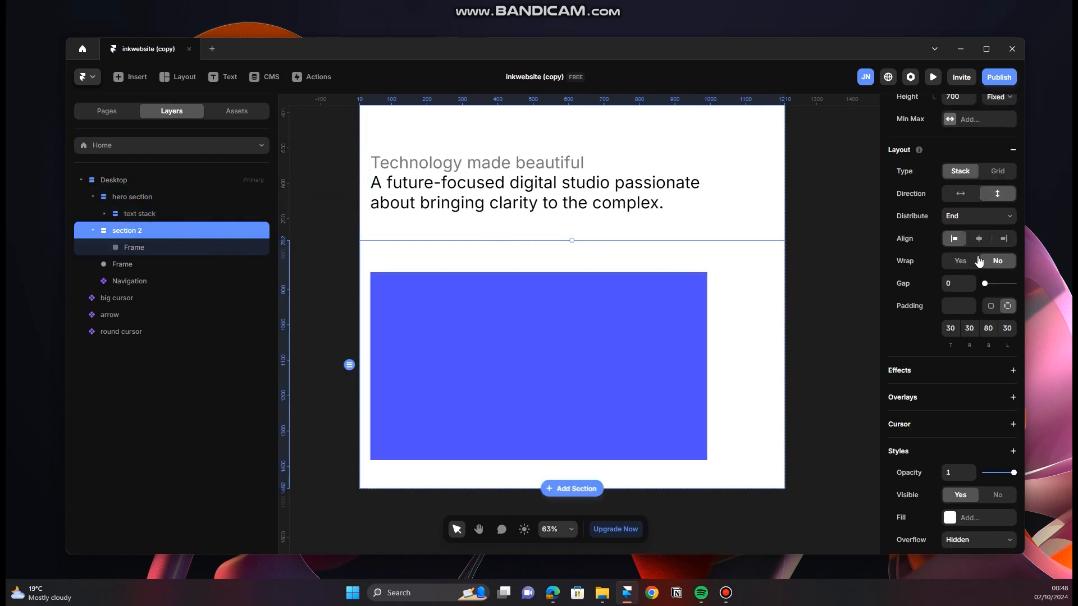
scroll(1013, 163, "up", 2)
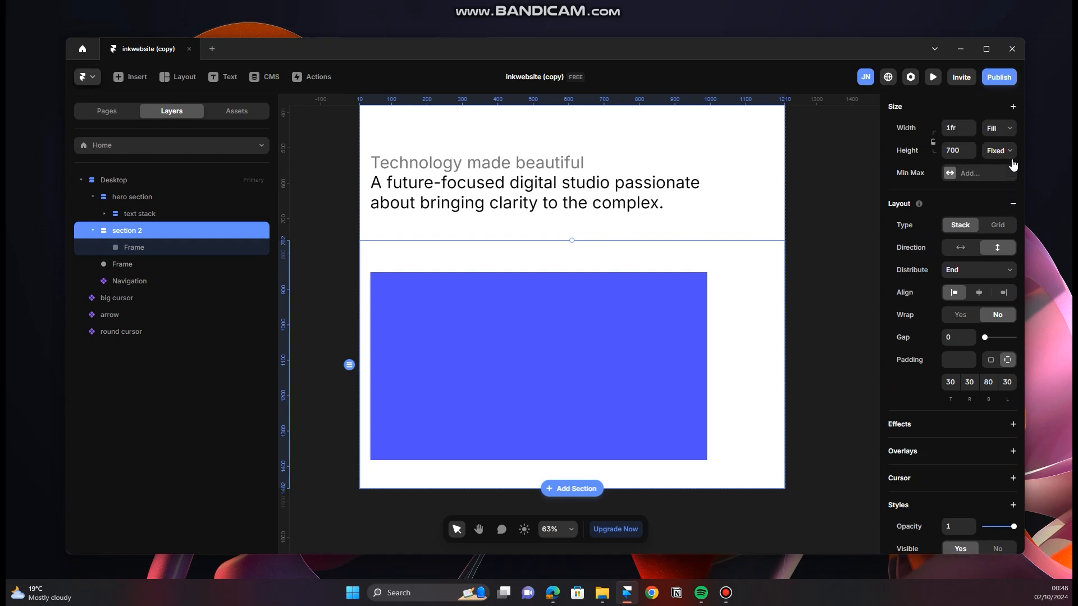
left_click(1014, 207)
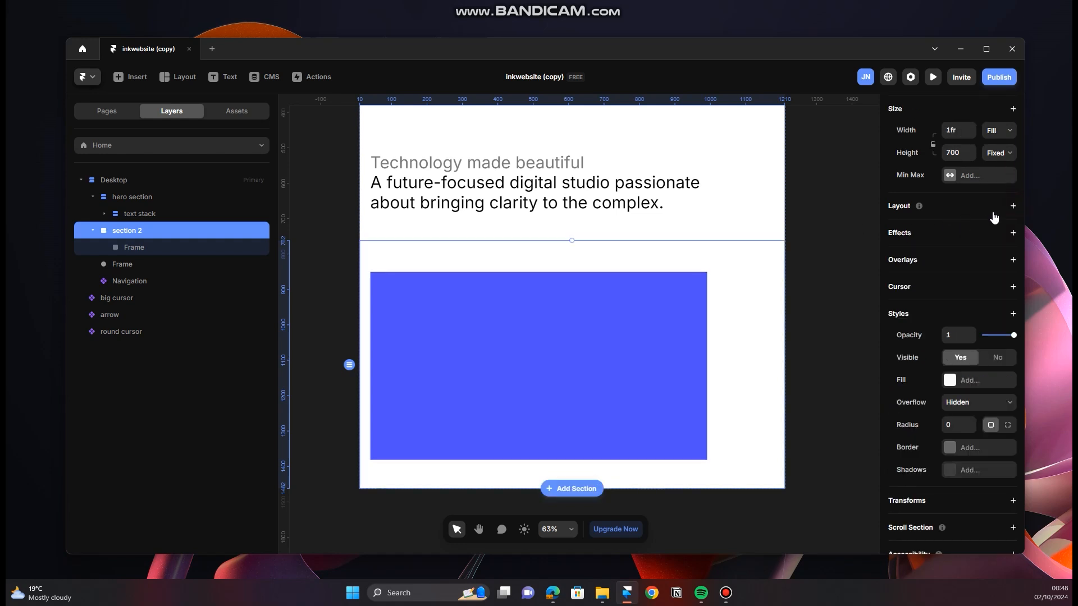
left_click(1014, 207)
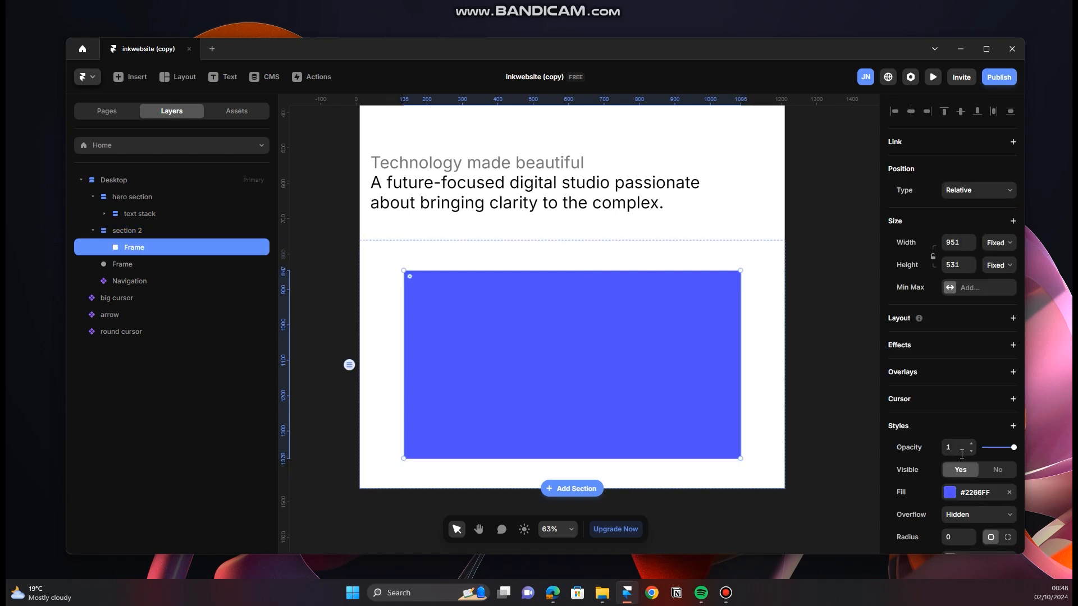
Step: Remove the fill from the frame inside section 2 and rename that frame as "carousel"
scroll(964, 452, "down", 2)
left_click(1012, 381)
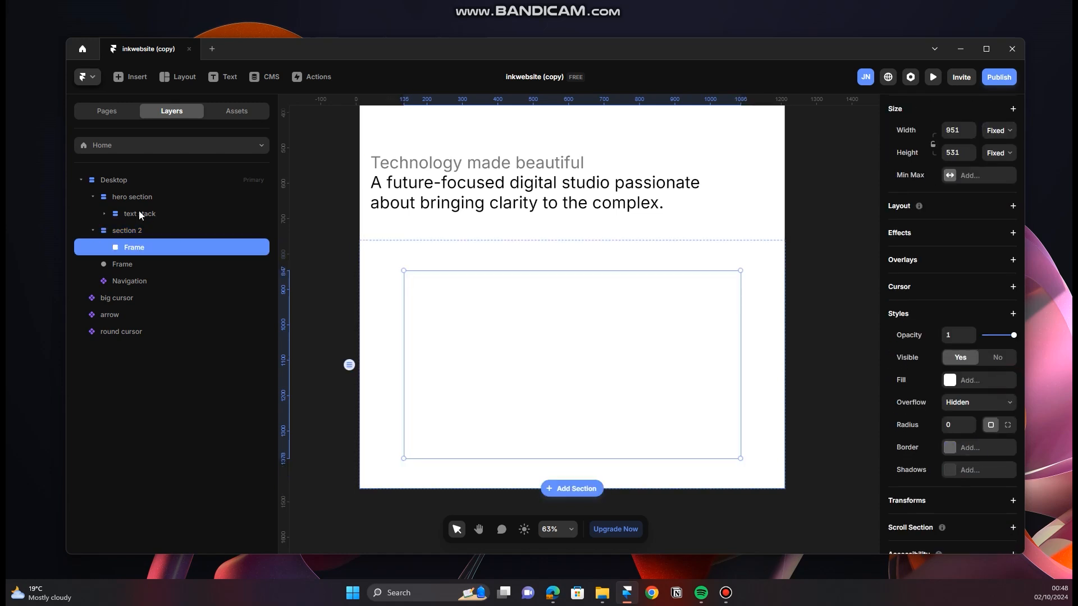
double_click(155, 248)
type("carous")
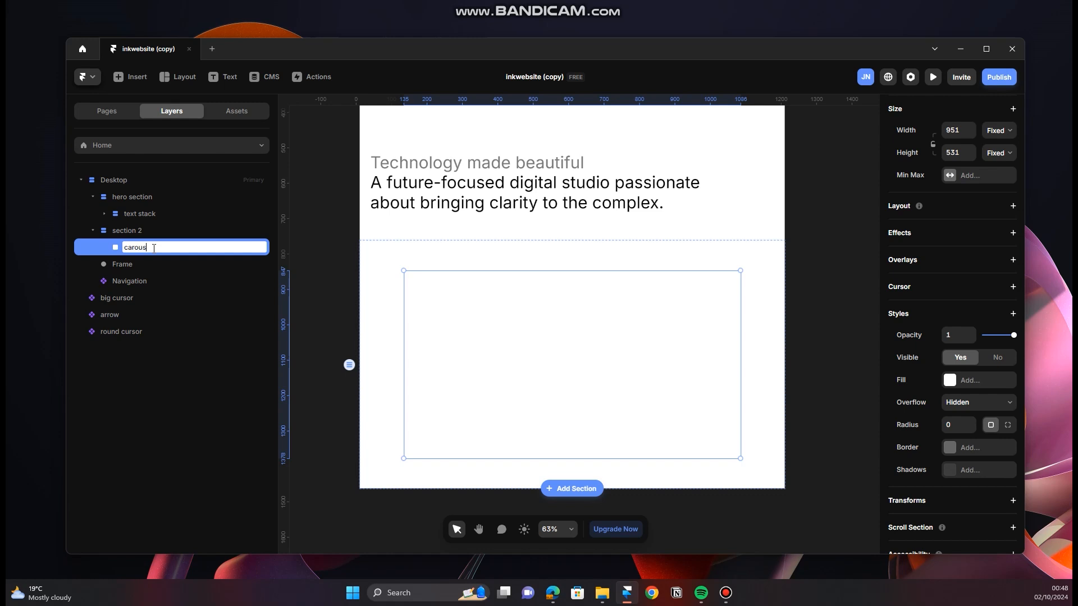
key("Escape")
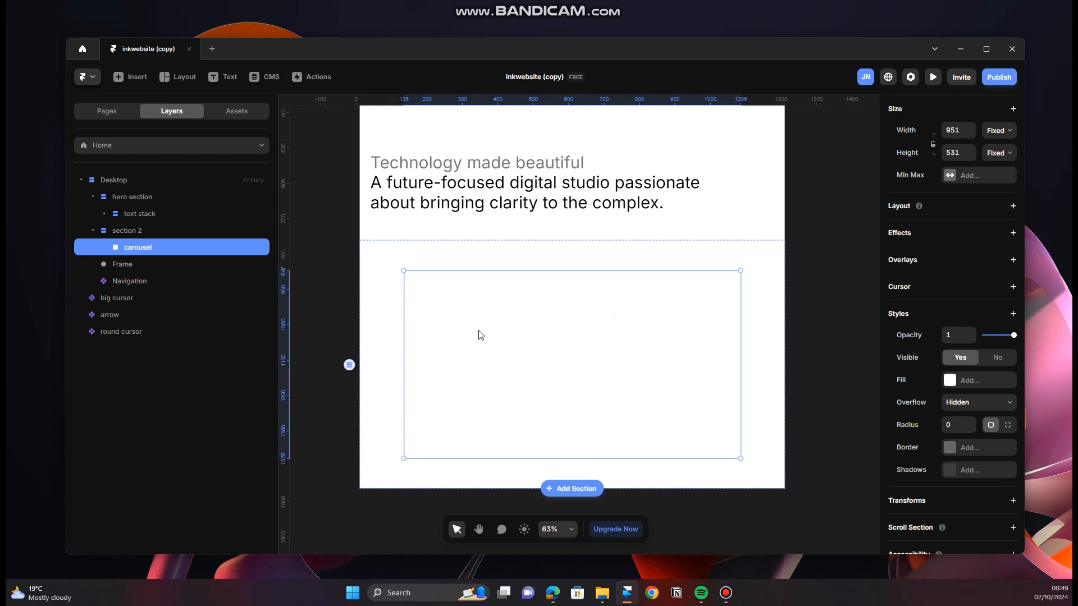
Step: Set the carousel's width to Fill and its height to 700, and add a horizontal stack layout to it
scroll(983, 223, "up", 3)
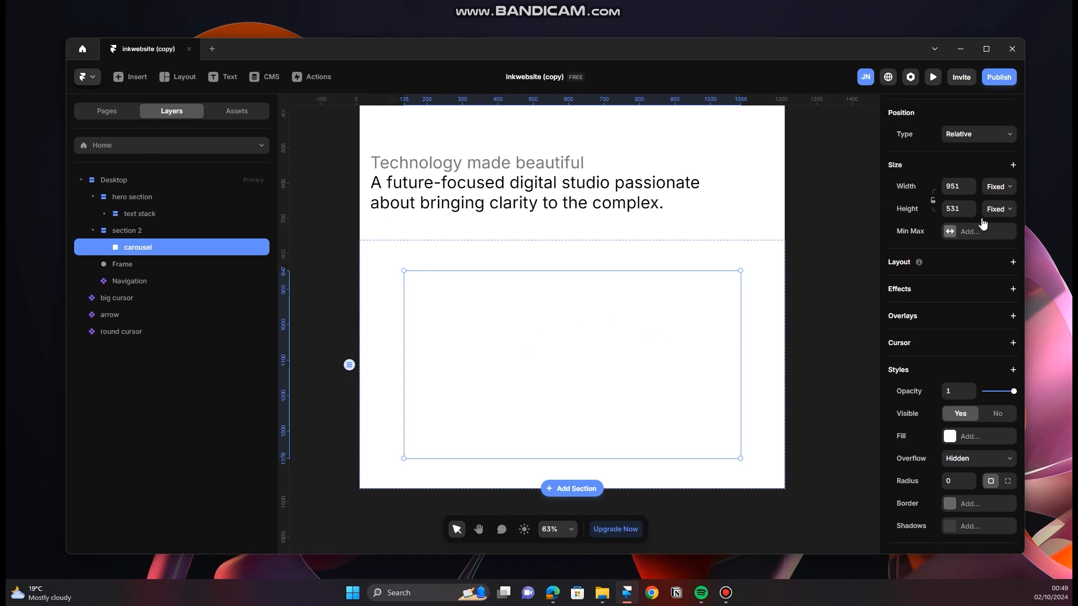
left_click(1004, 255)
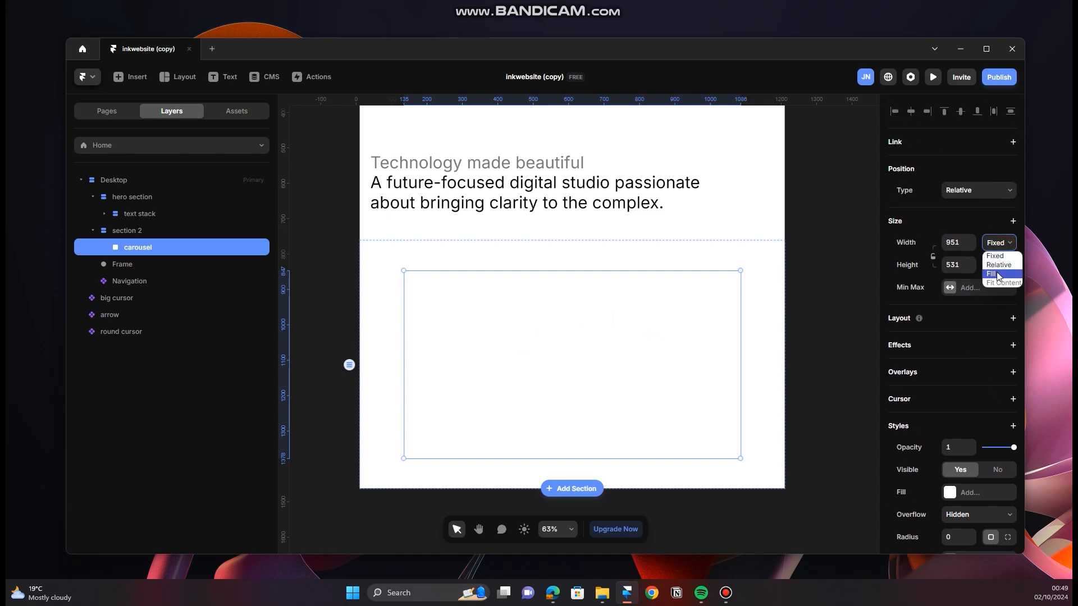
left_click(995, 274)
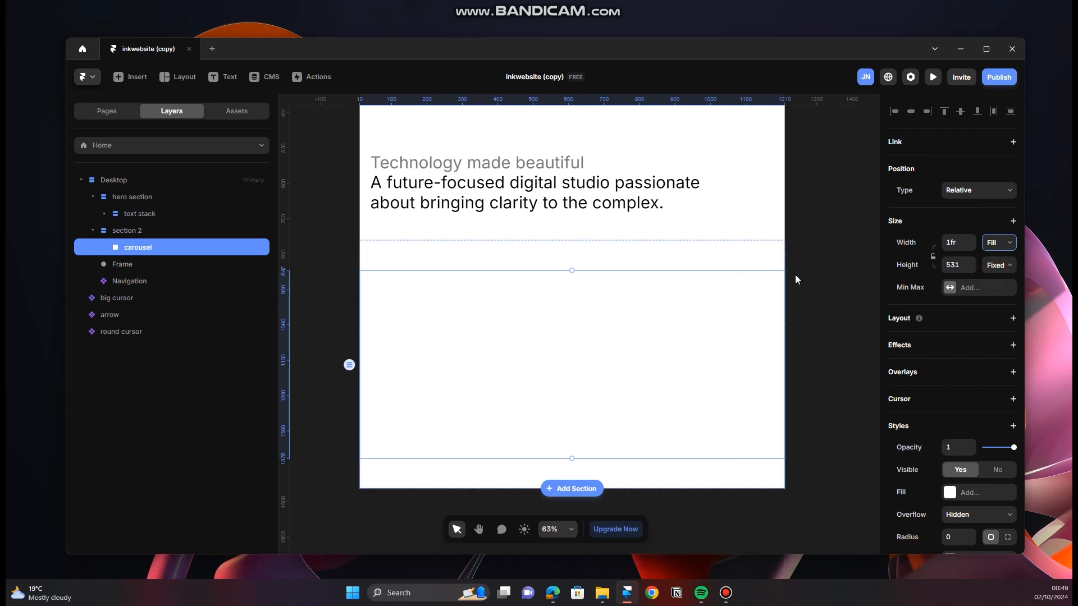
left_click(965, 268)
key("Return")
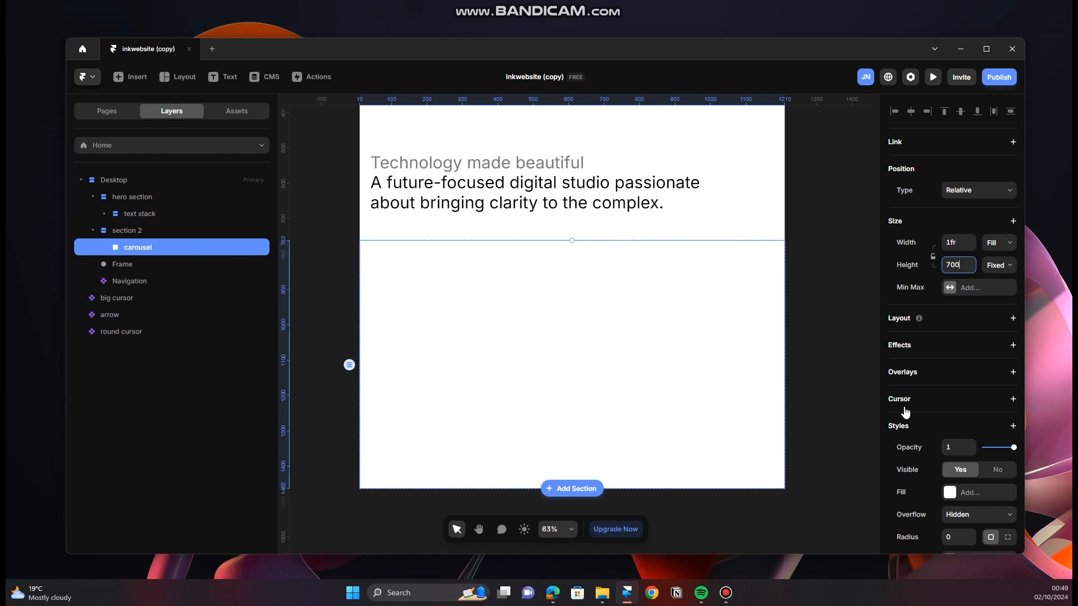
left_click(1014, 319)
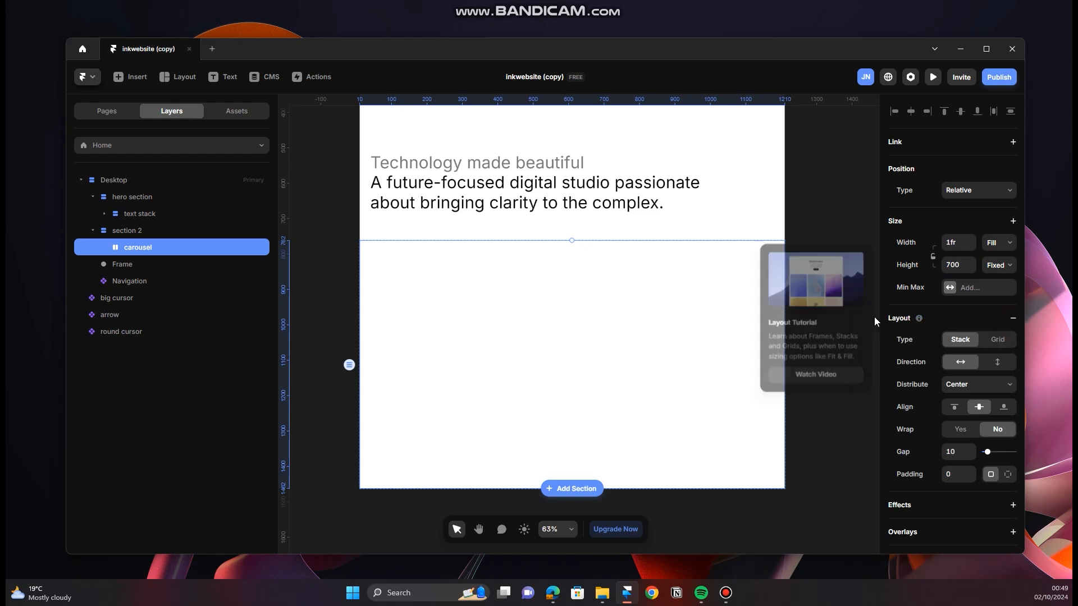
Step: Draw a frame about 411 by 518 px inside the carousel and set its height and width to Fill
scroll(584, 356, "down", 1)
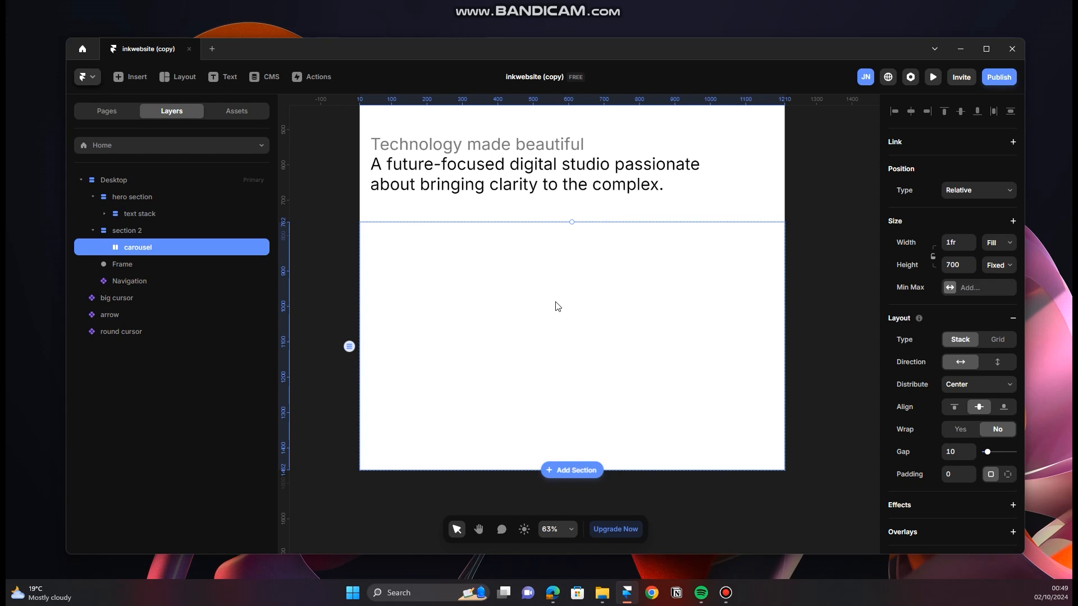
key("f")
left_click_drag(485, 254, 631, 436)
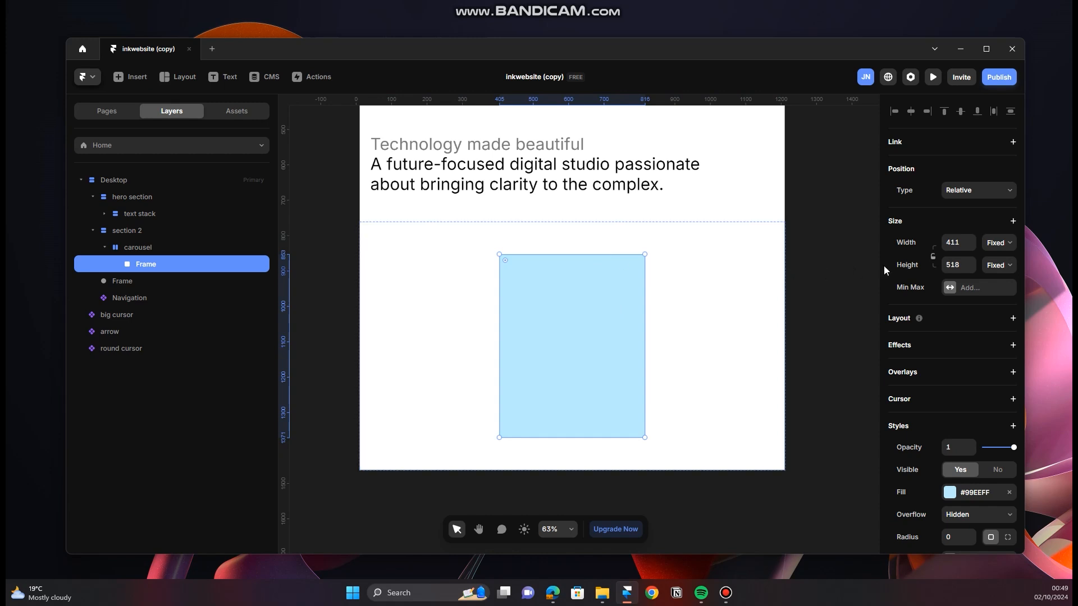
left_click(998, 266)
left_click(1001, 292)
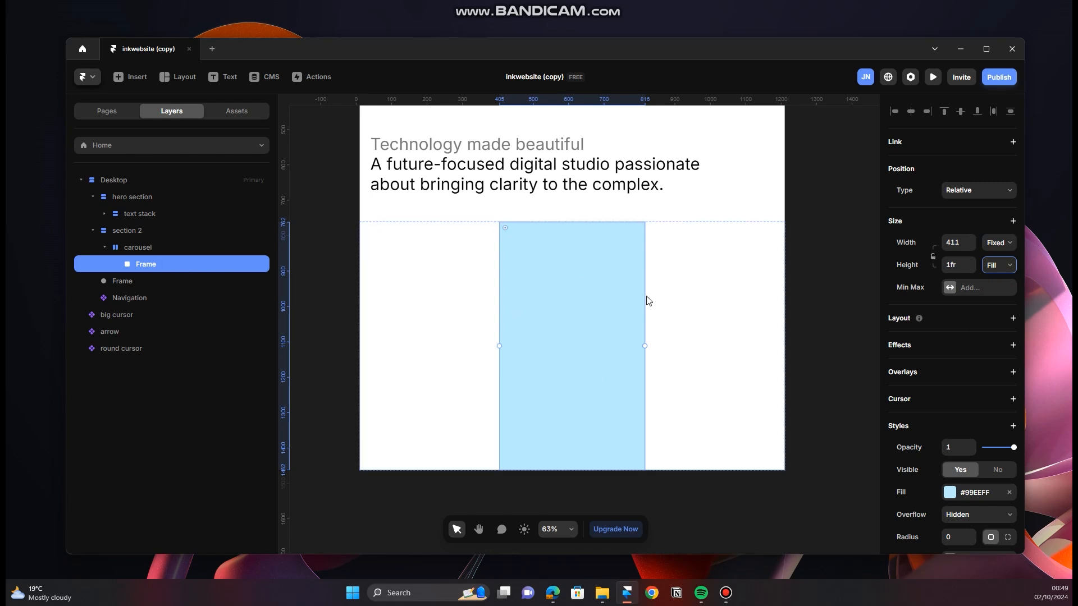
left_click(1003, 243)
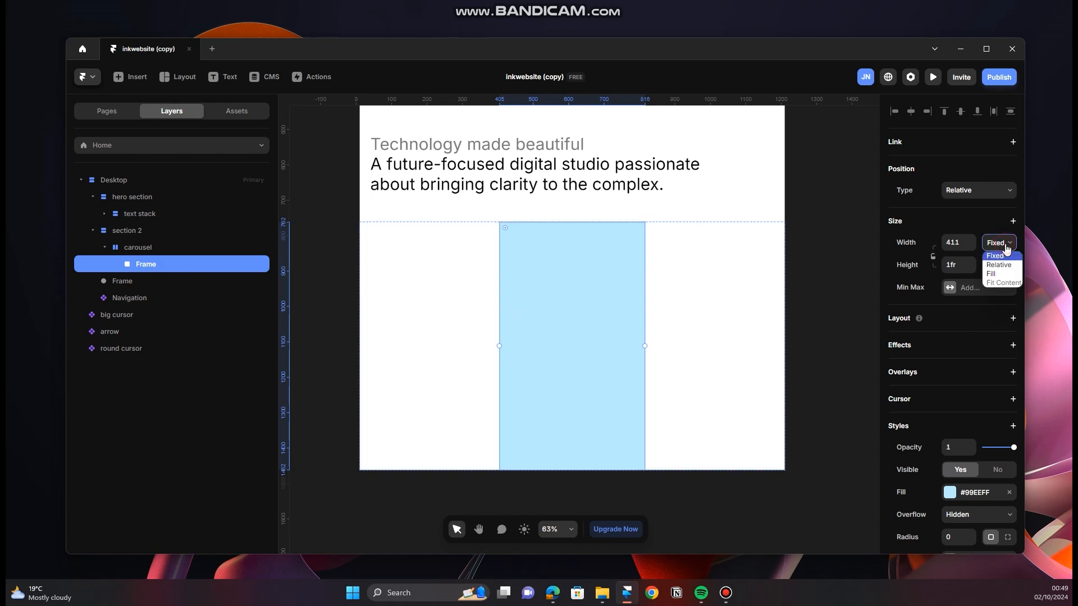
left_click(1009, 274)
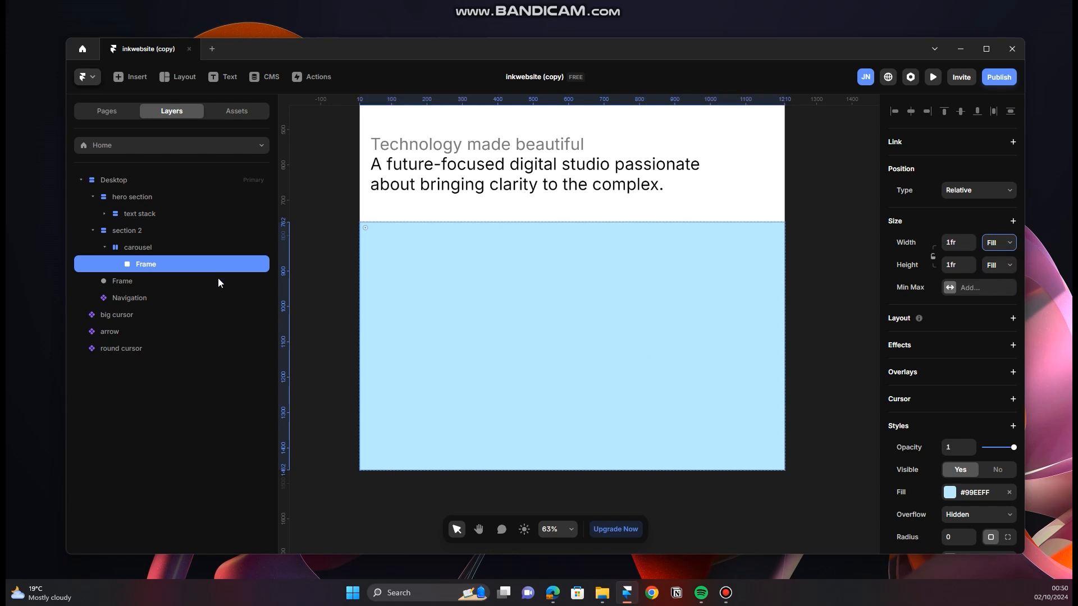
Step: Remove the fill from the frame inside the carousel and duplicate that frame twice
left_click(166, 245)
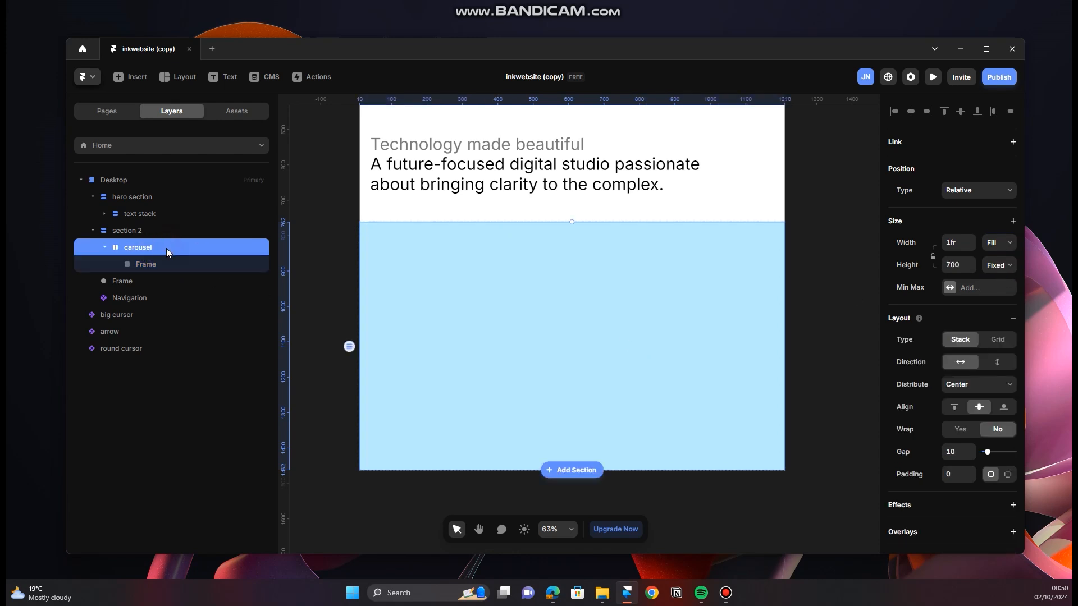
left_click(167, 263)
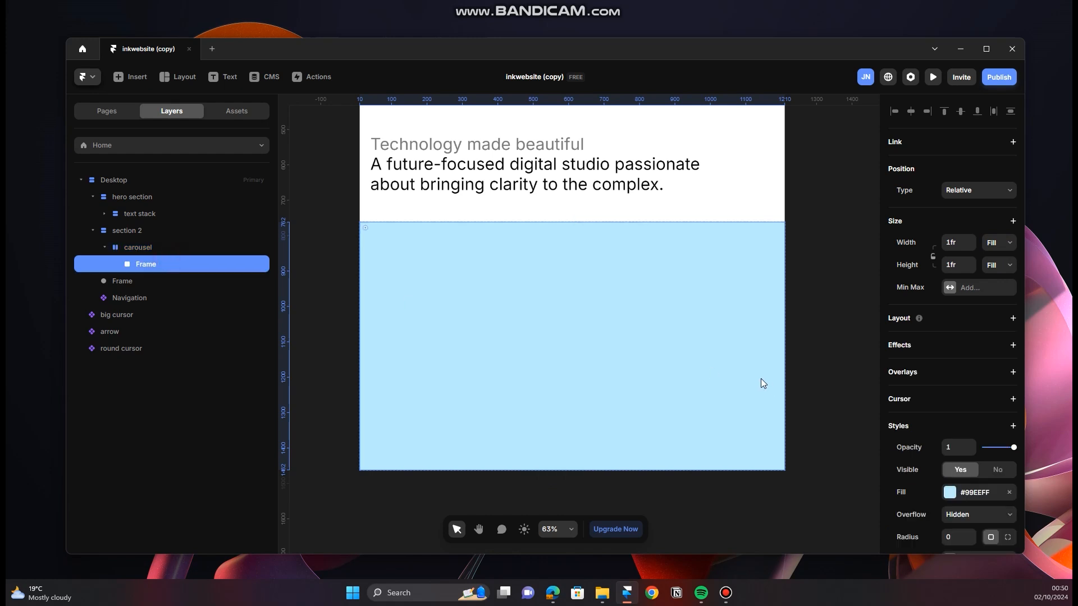
left_click(1009, 492)
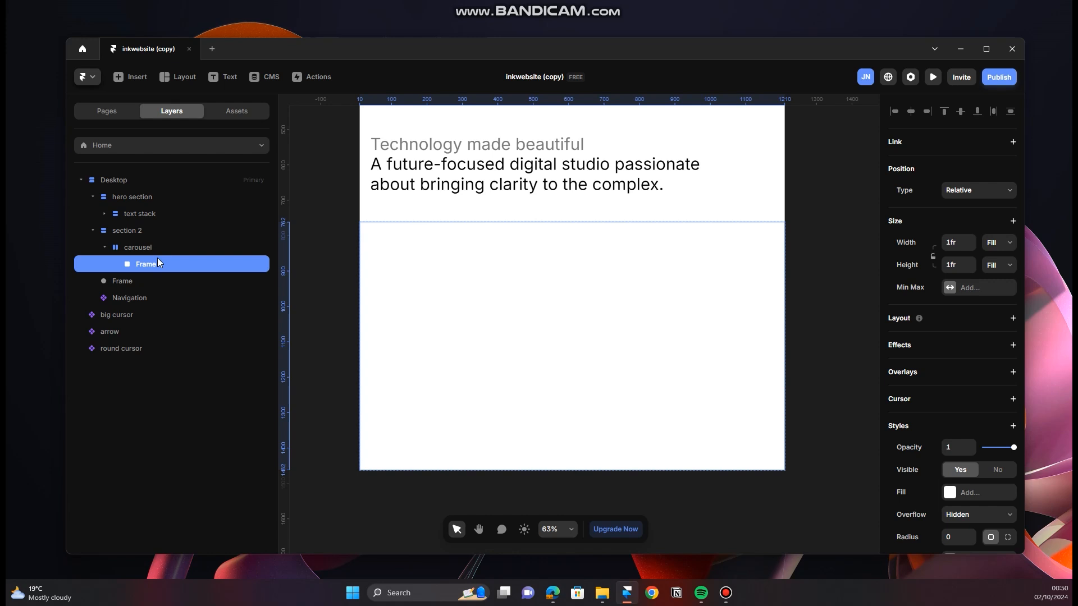
key("ctrl+d")
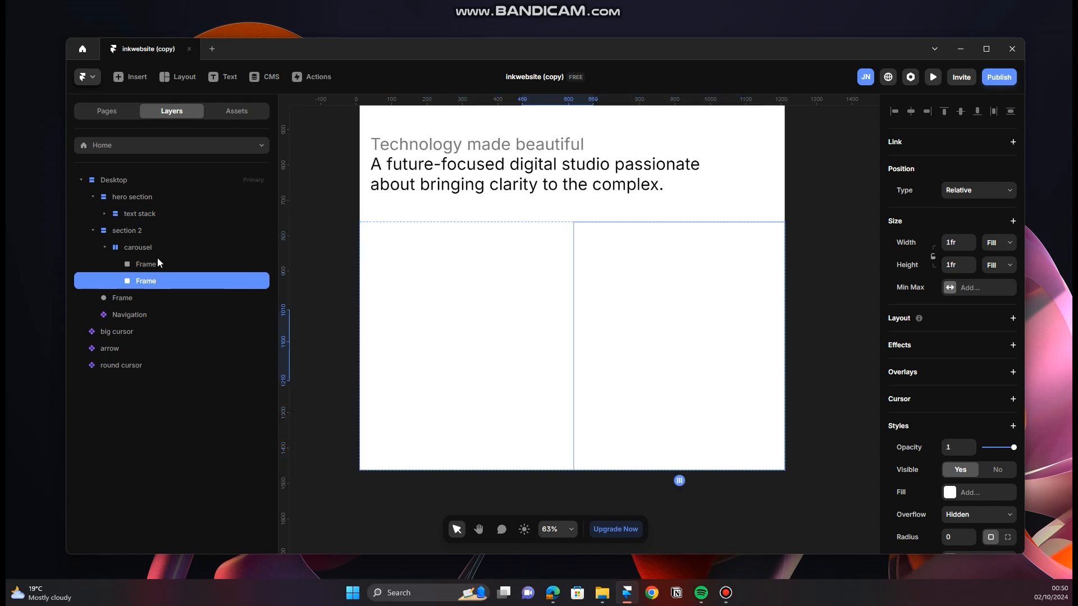
key("ctrl+d")
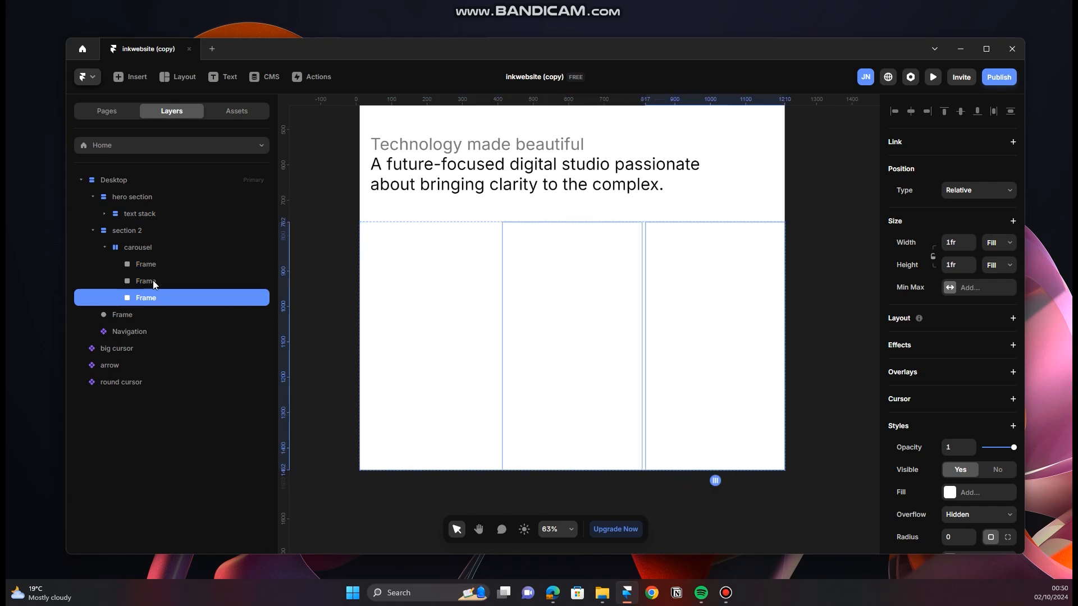
Step: Add a light blue #99EEFF fill to each of the three frames inside the carousel
left_click(153, 281)
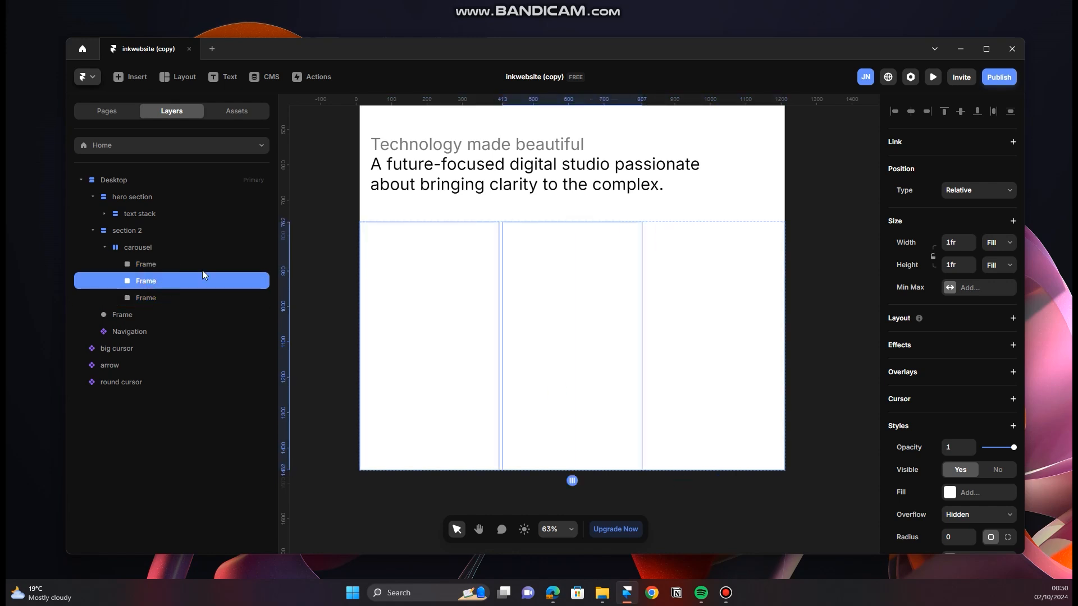
left_click(983, 493)
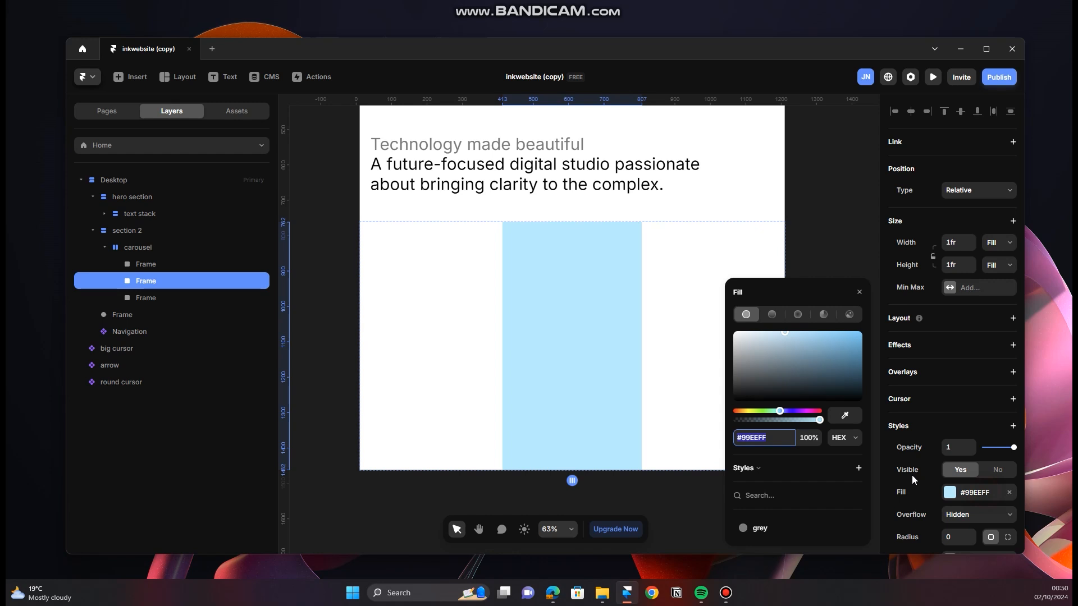
left_click(224, 298)
left_click(983, 497)
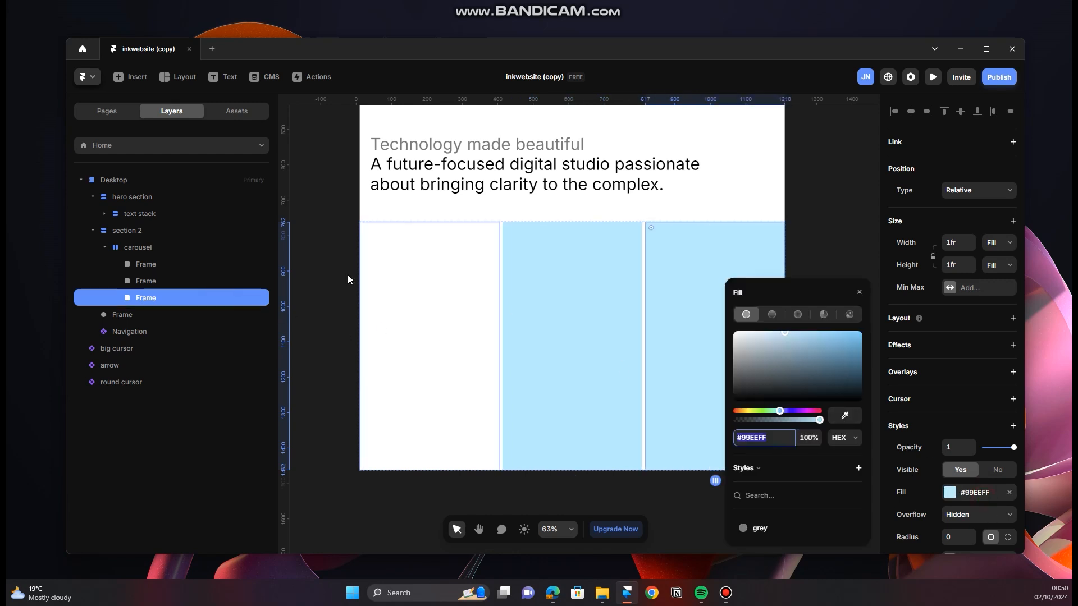
left_click(248, 264)
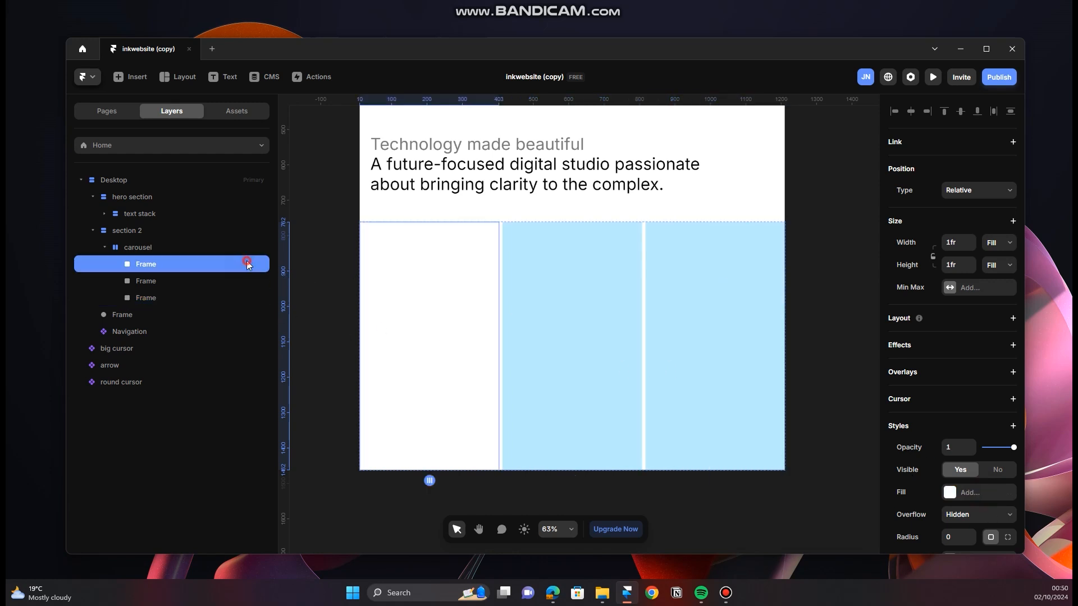
left_click(967, 493)
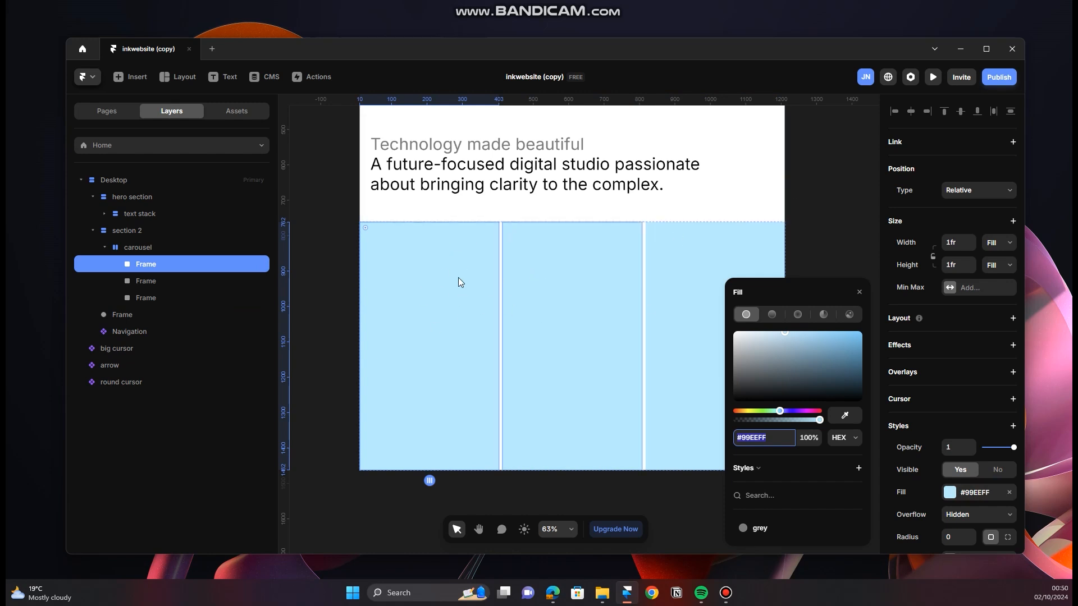
left_click(859, 292)
Step: Rename the middle frame of the carousel as "video mask"
left_click(167, 285)
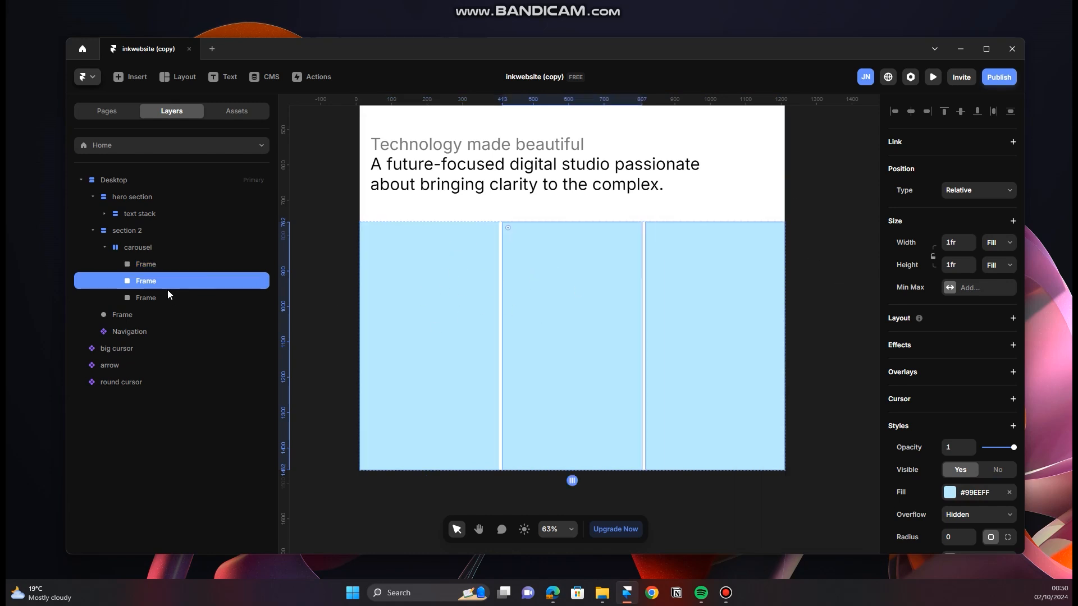
left_click(716, 325)
left_click(604, 319)
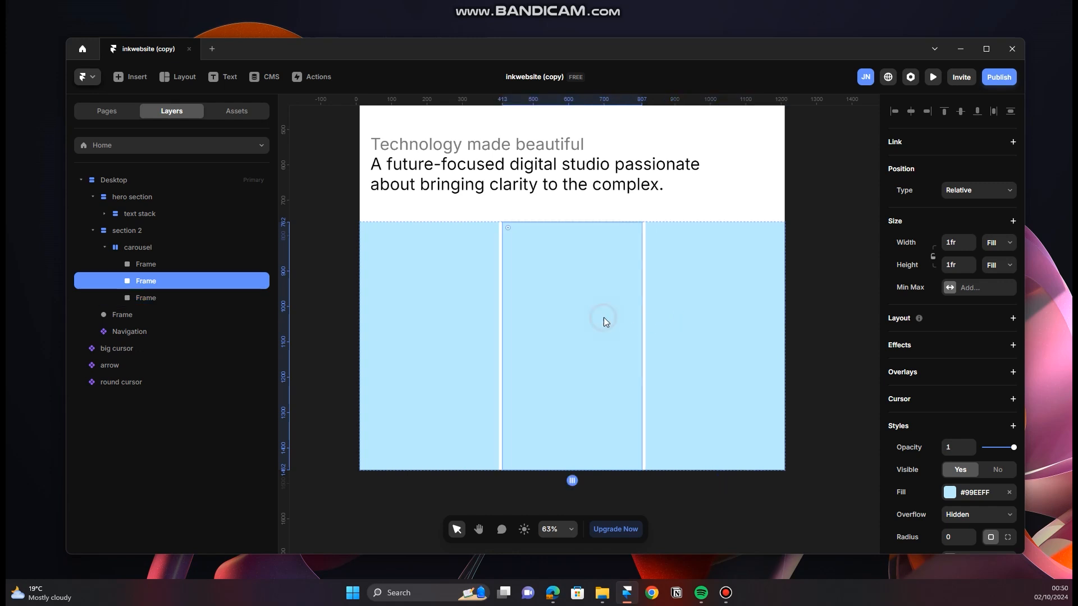
double_click(170, 281)
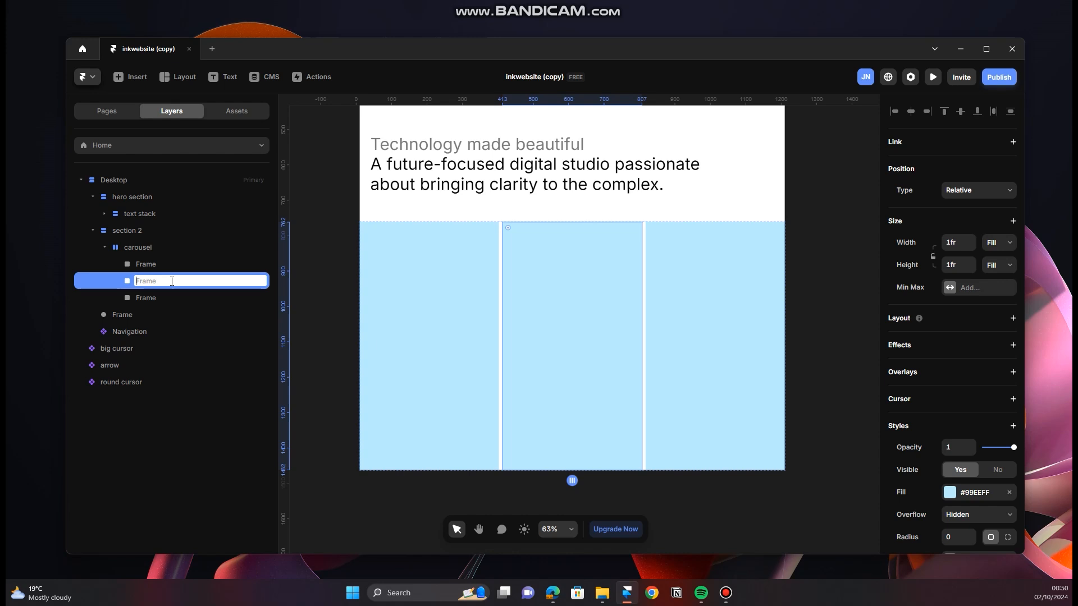
type("video mask")
key("Return")
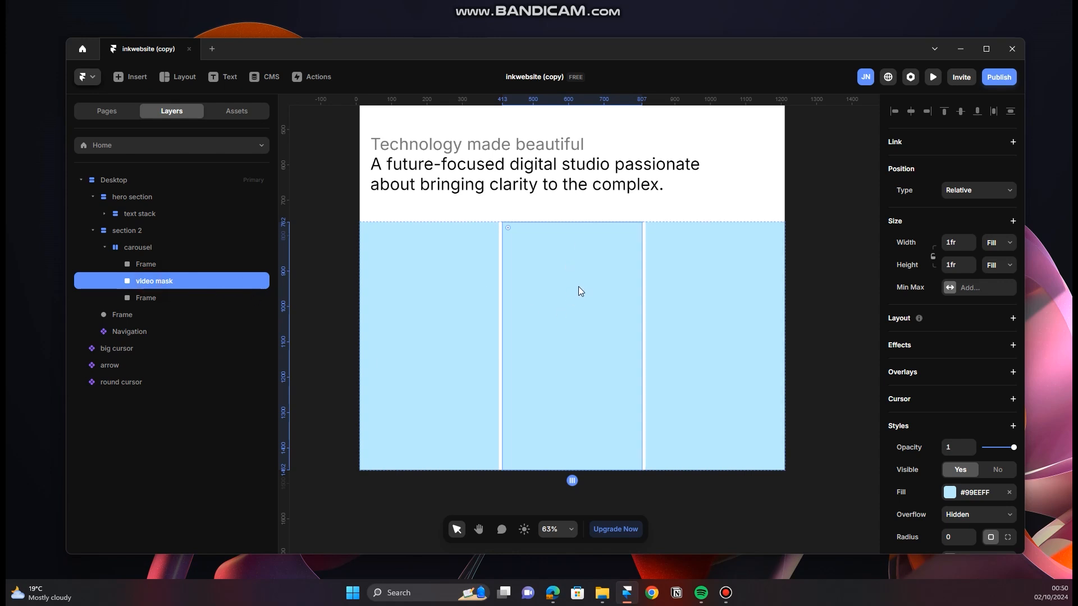
Step: Draw a frame about 298 by 303 px inside the video mask and add a vertical stack layout to the video mask
key("f")
left_click_drag(520, 276, 625, 383)
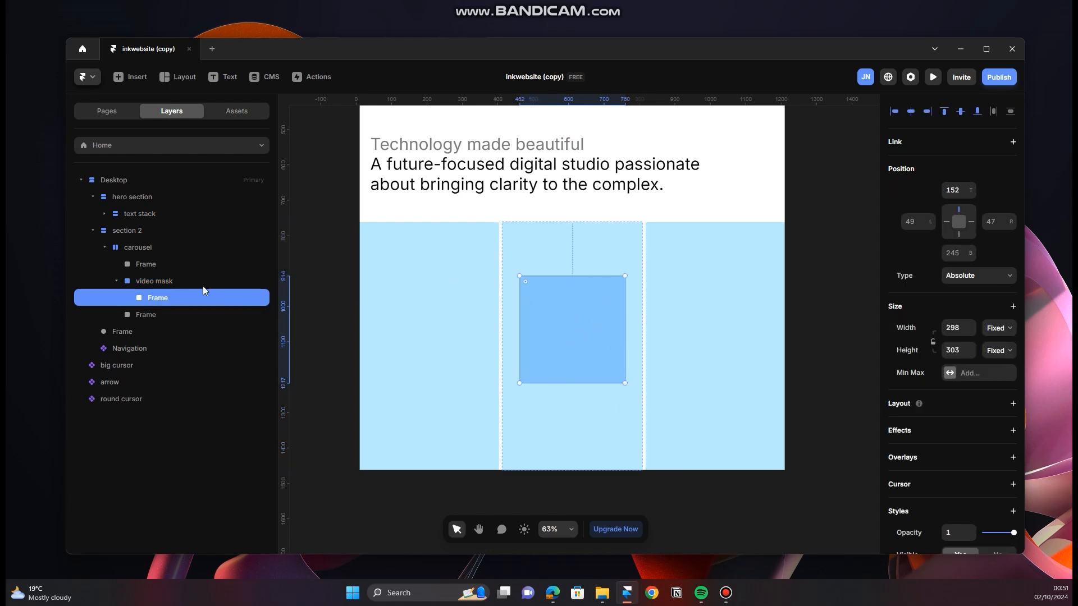
left_click(187, 285)
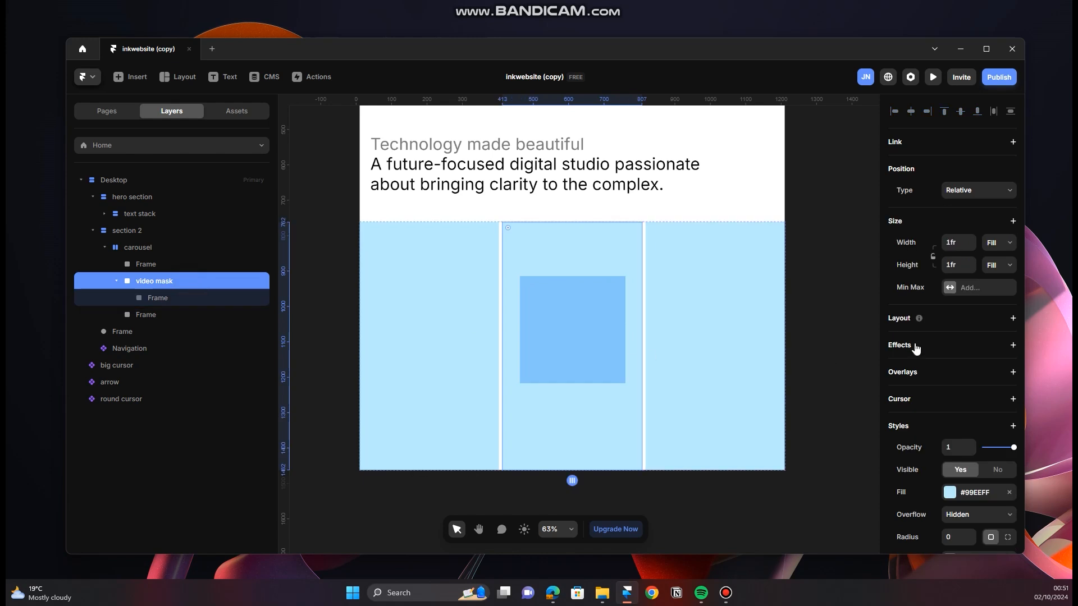
left_click(1013, 319)
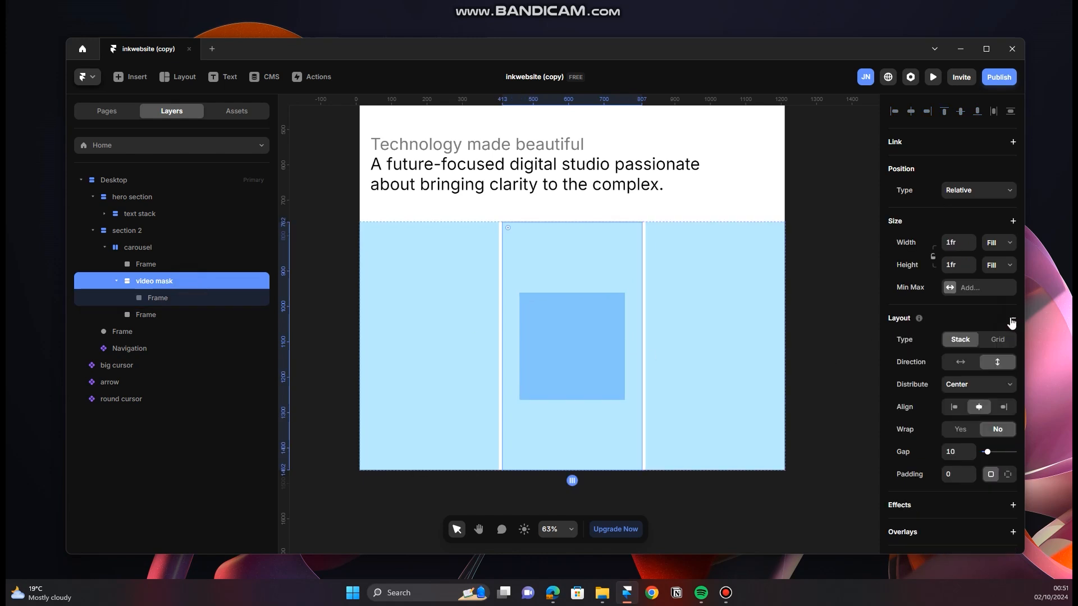
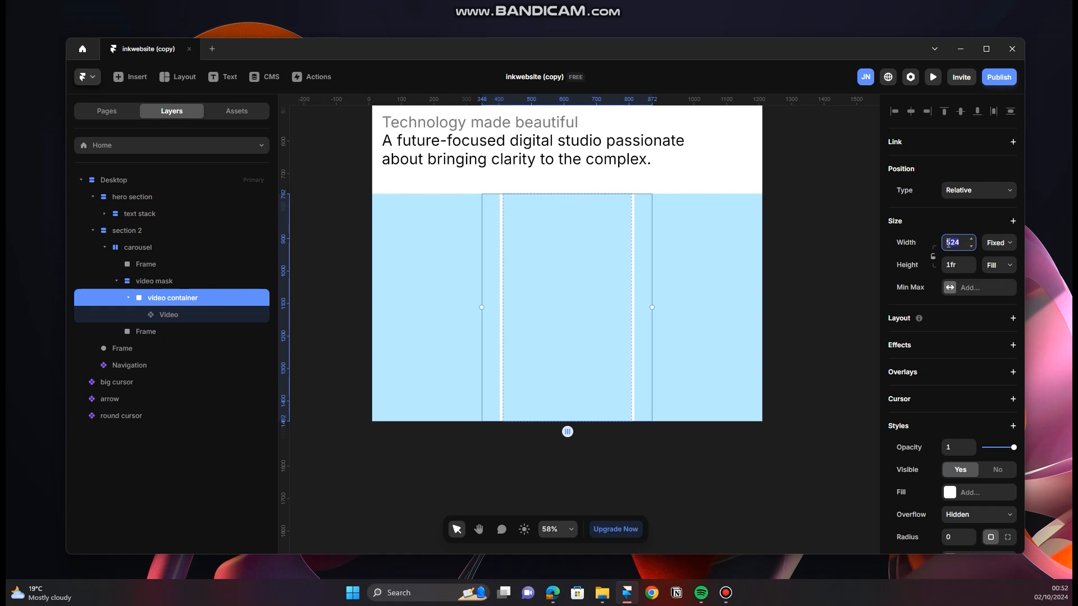
Step: Set the width of the video container inside the video mask to 1900
type("900")
key("Return")
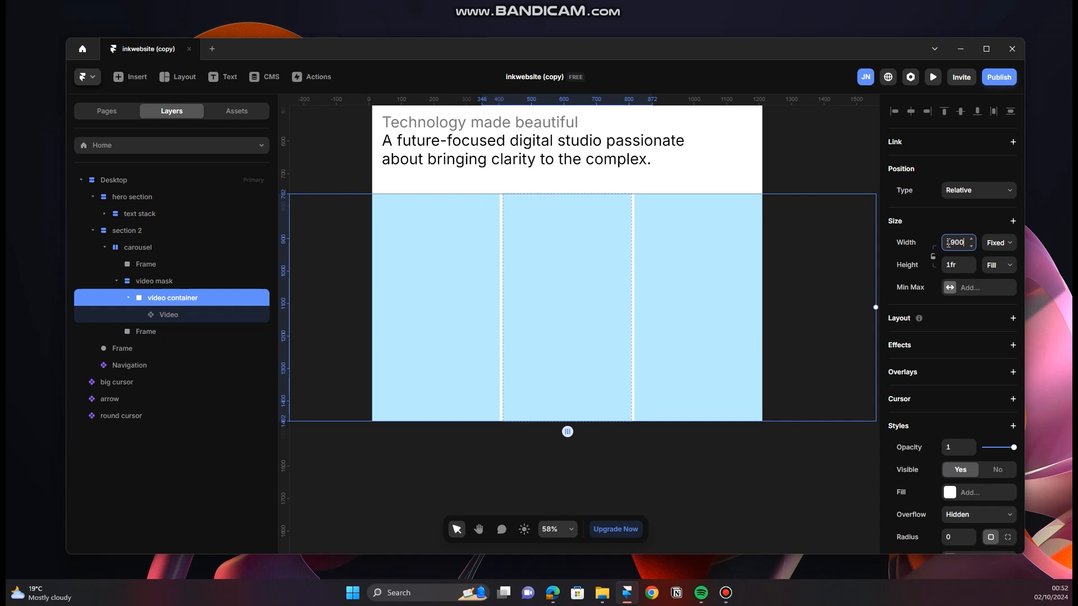
scroll(497, 297, "down", 3)
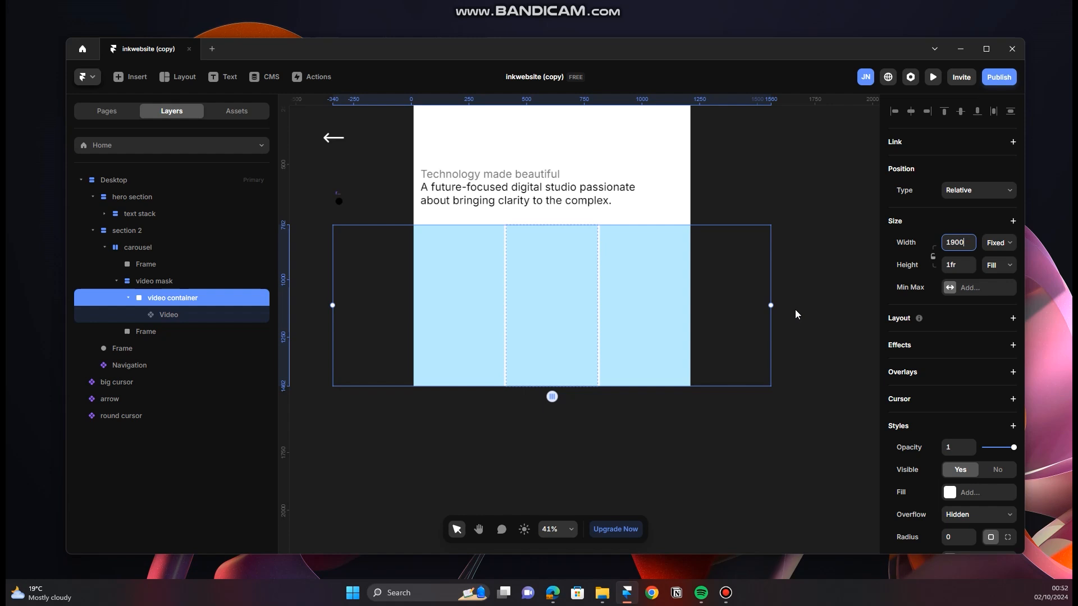
scroll(640, 323, "up", 2)
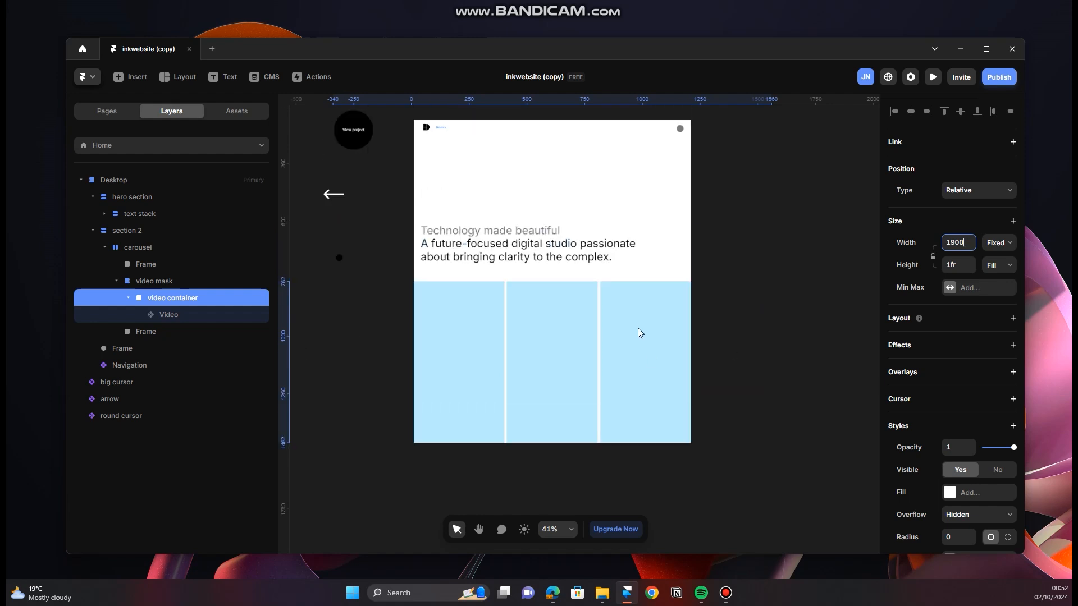
left_click(207, 315)
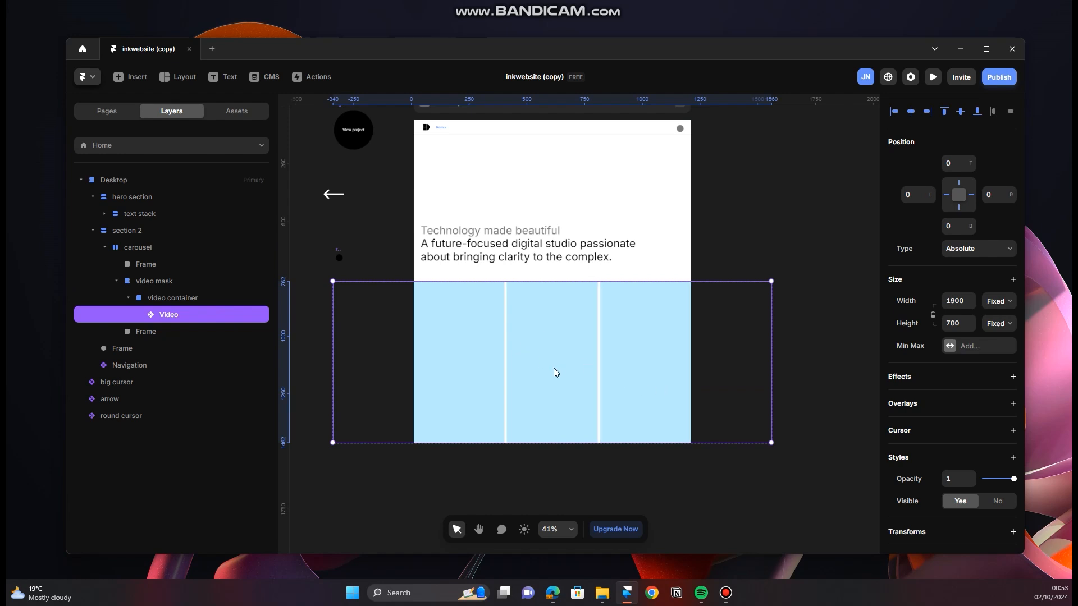
left_click(174, 285)
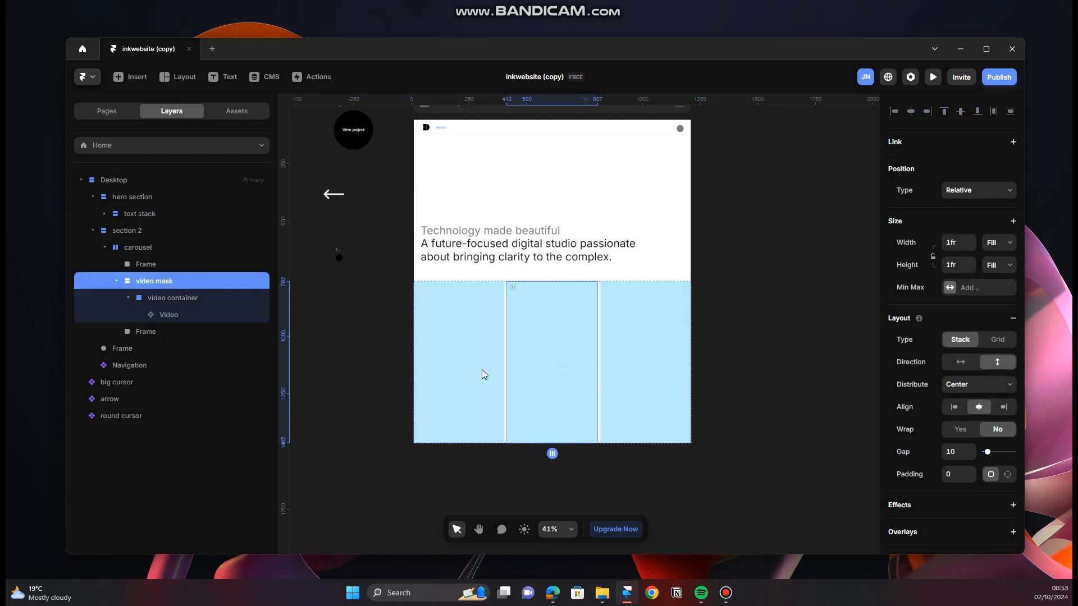
left_click(160, 262)
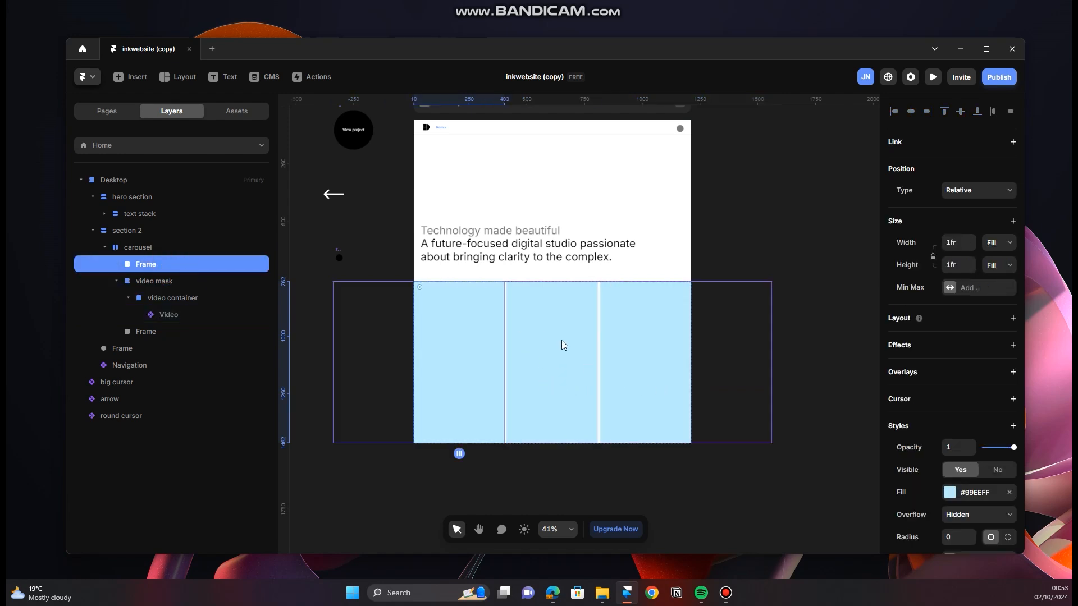
scroll(562, 345, "up", 3)
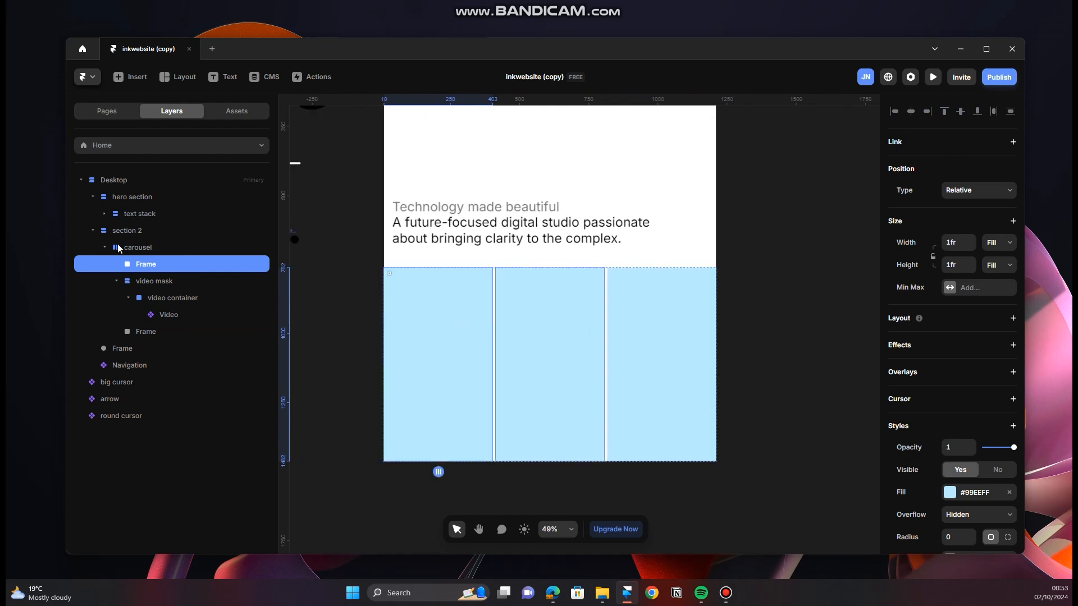
left_click(1009, 492)
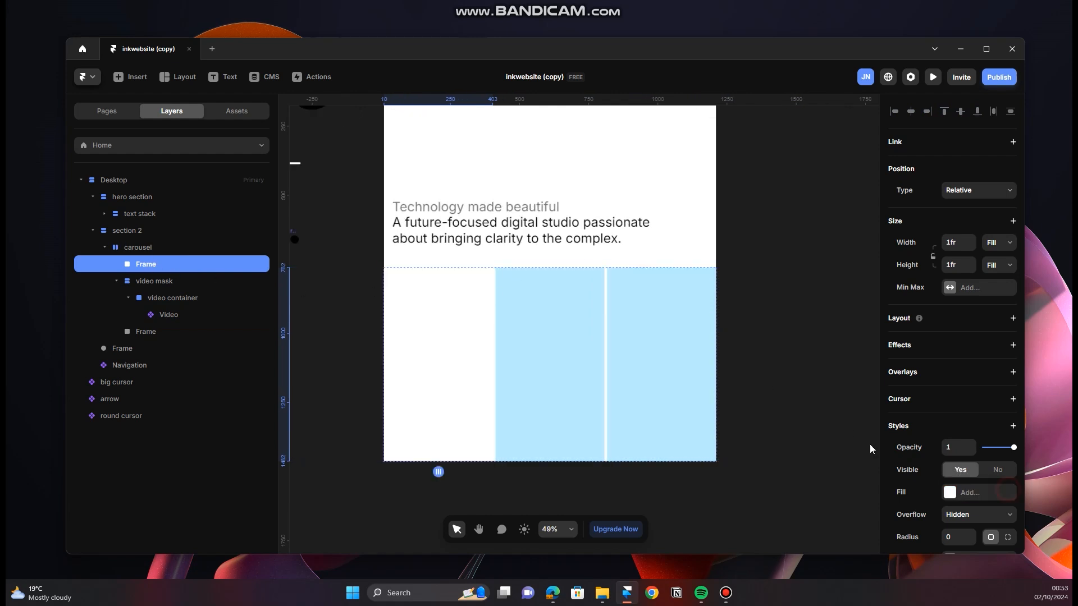
left_click(161, 332)
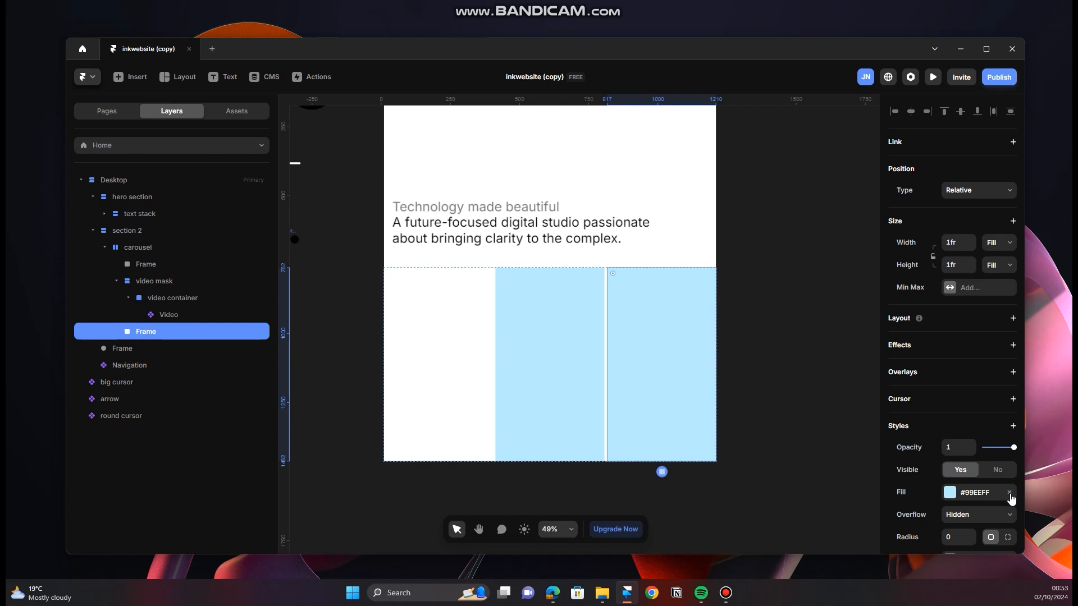
key("ctrl+z")
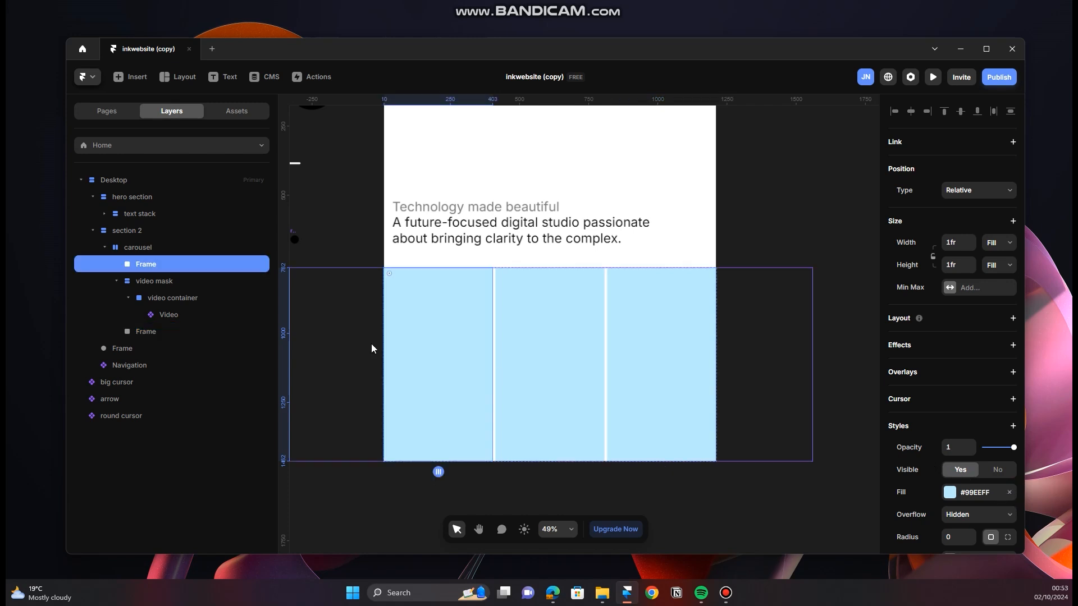
Step: Set the video mask's width to 2fr so it takes twice the share of its neighbouring frames
left_click(163, 284)
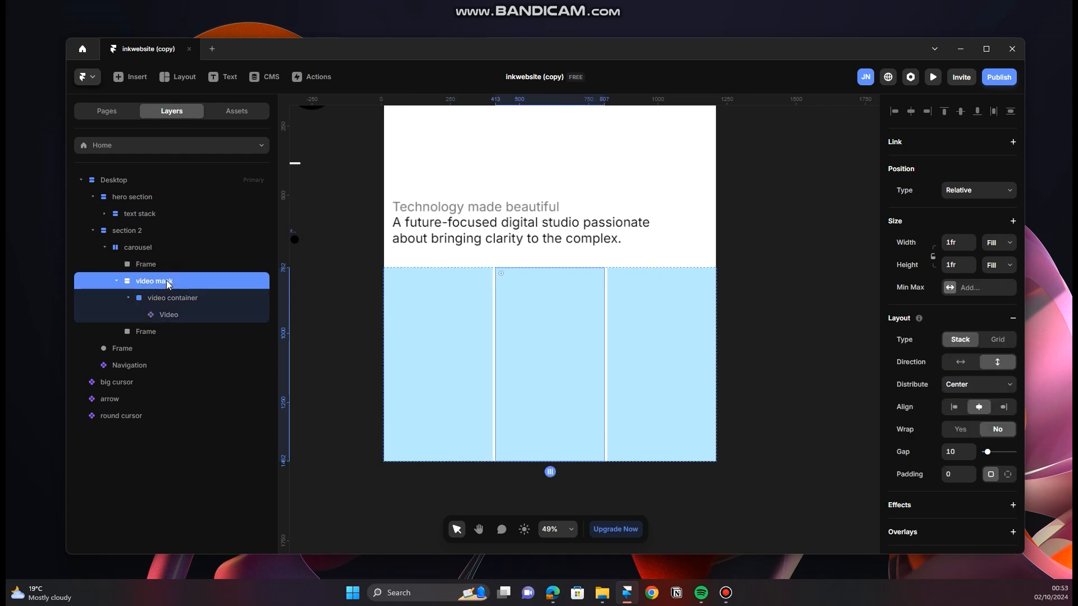
left_click(960, 245)
type("2fr")
left_click(793, 273)
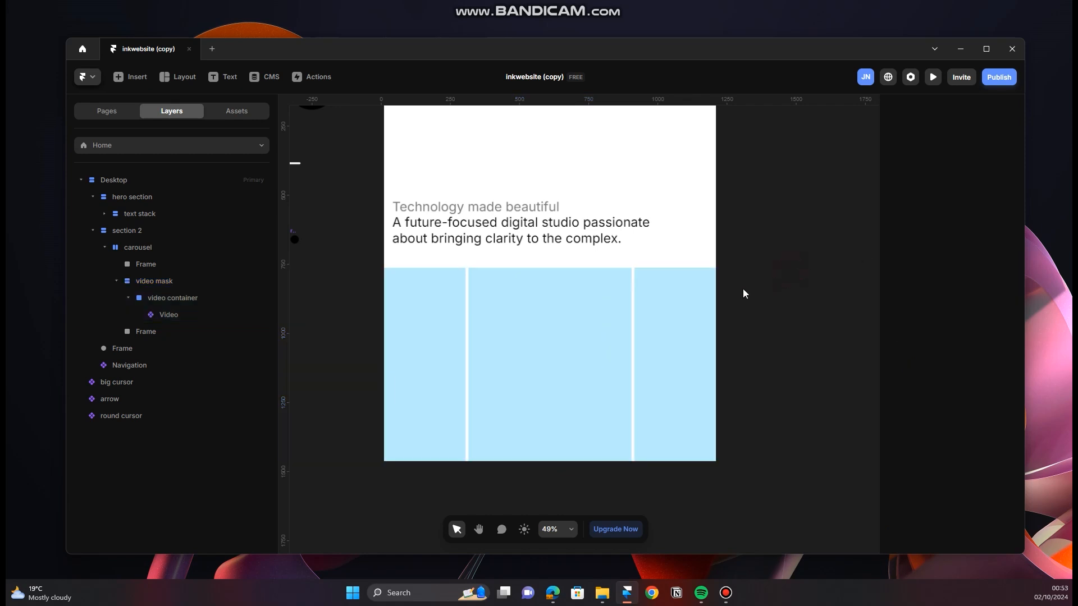
left_click(172, 281)
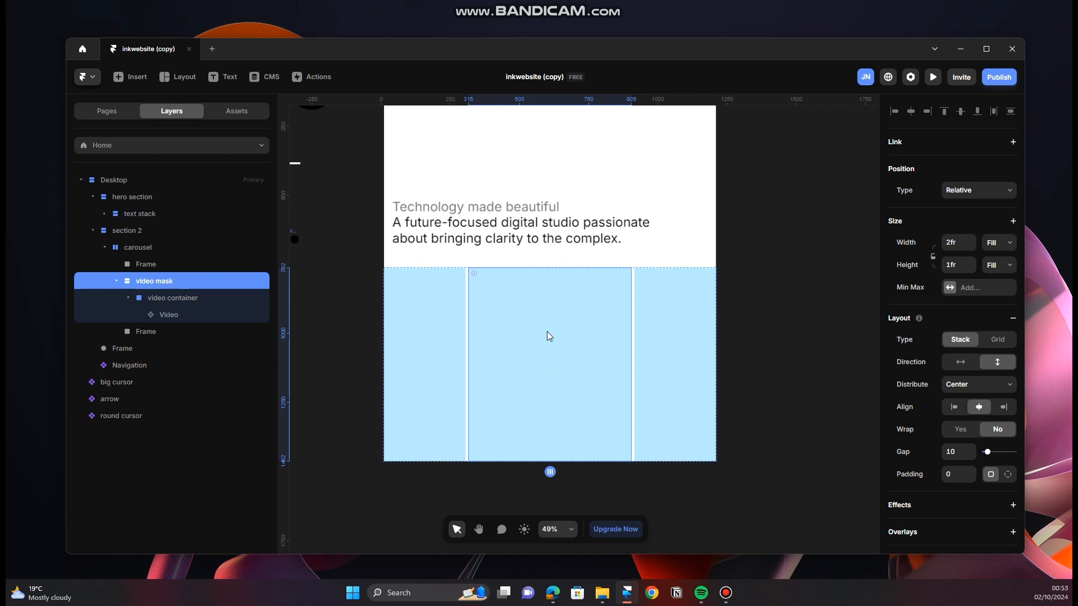
Step: Rename the first frame in the carousel as "left cursor trigger"
left_click(183, 264)
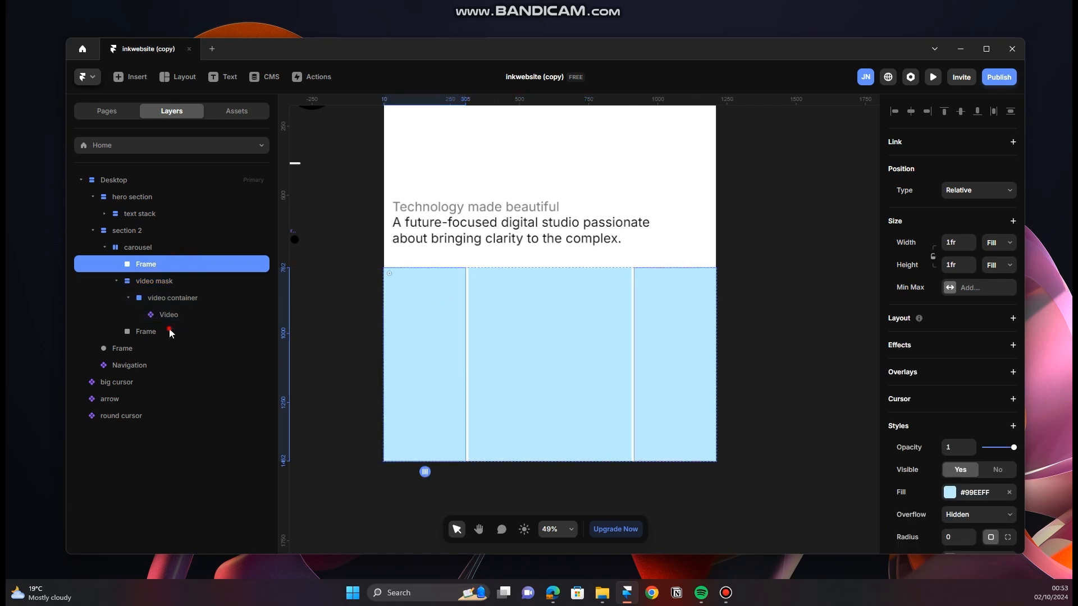
left_click(170, 333)
left_click(183, 262)
double_click(169, 265)
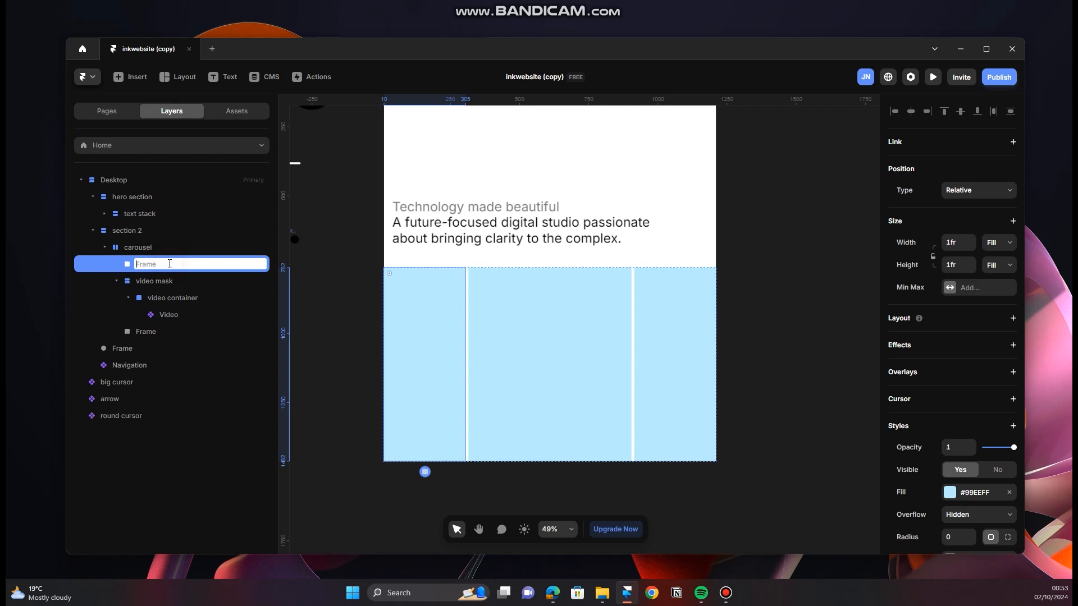
type("left cursor trigger")
left_click(360, 301)
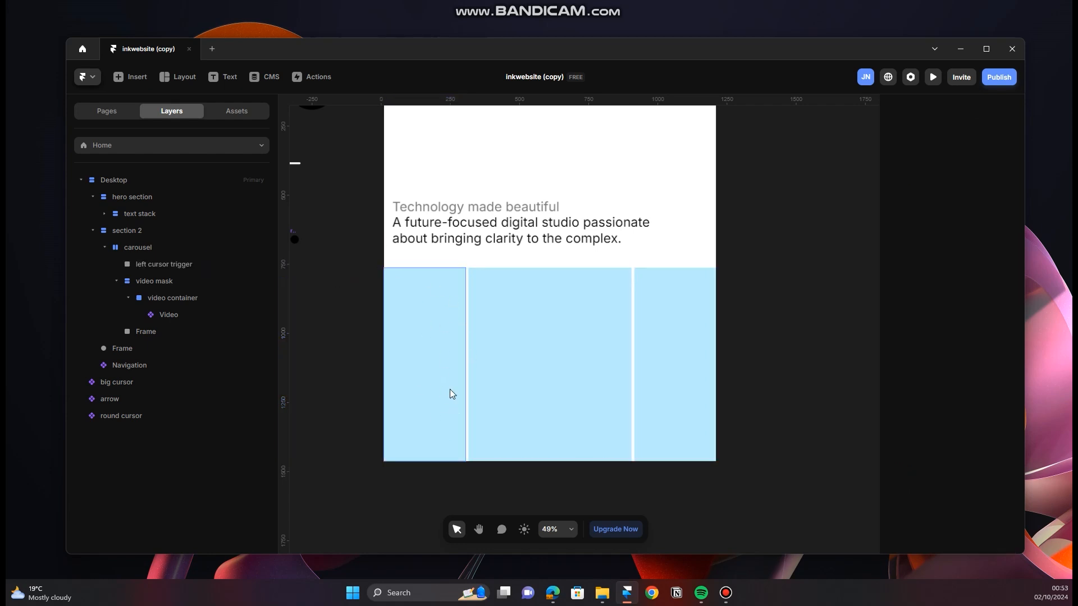
Step: Rename the last frame in the carousel as "right cursor trigger"
left_click(155, 332)
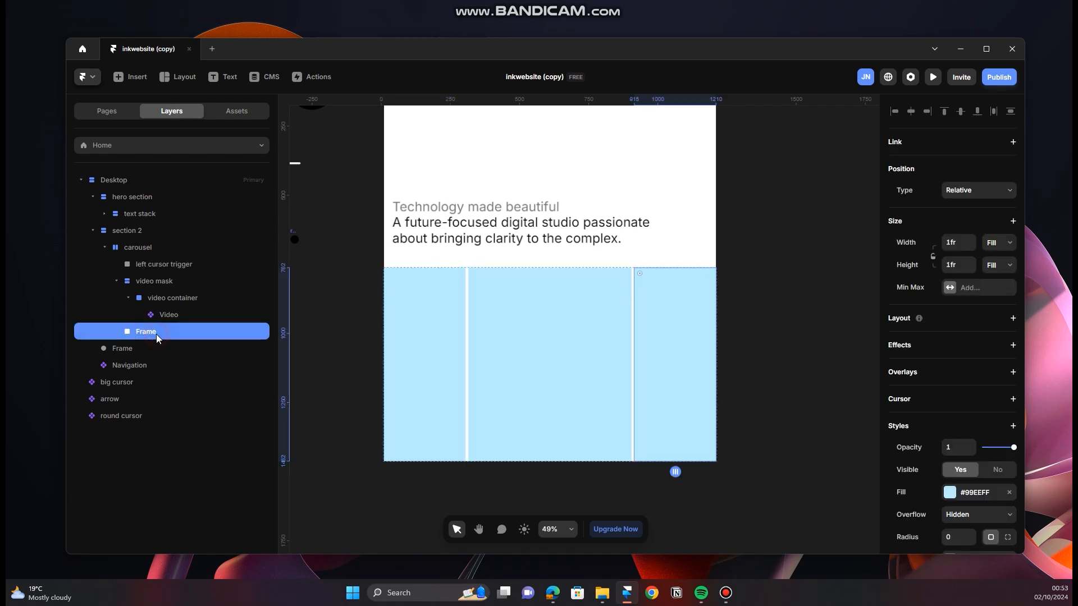
double_click(156, 333)
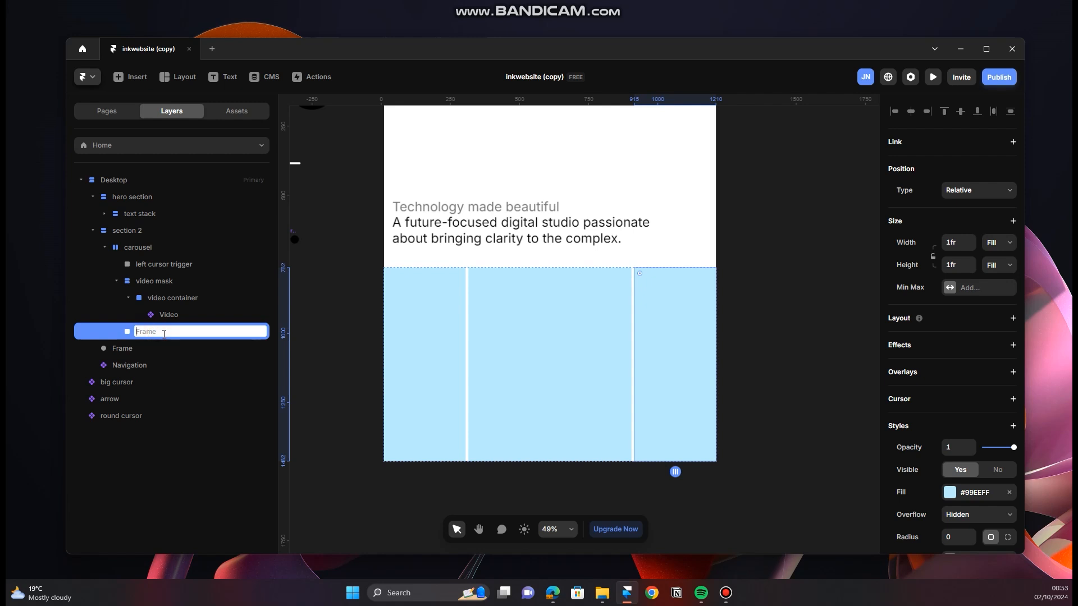
type("right cursor trigger")
left_click(339, 342)
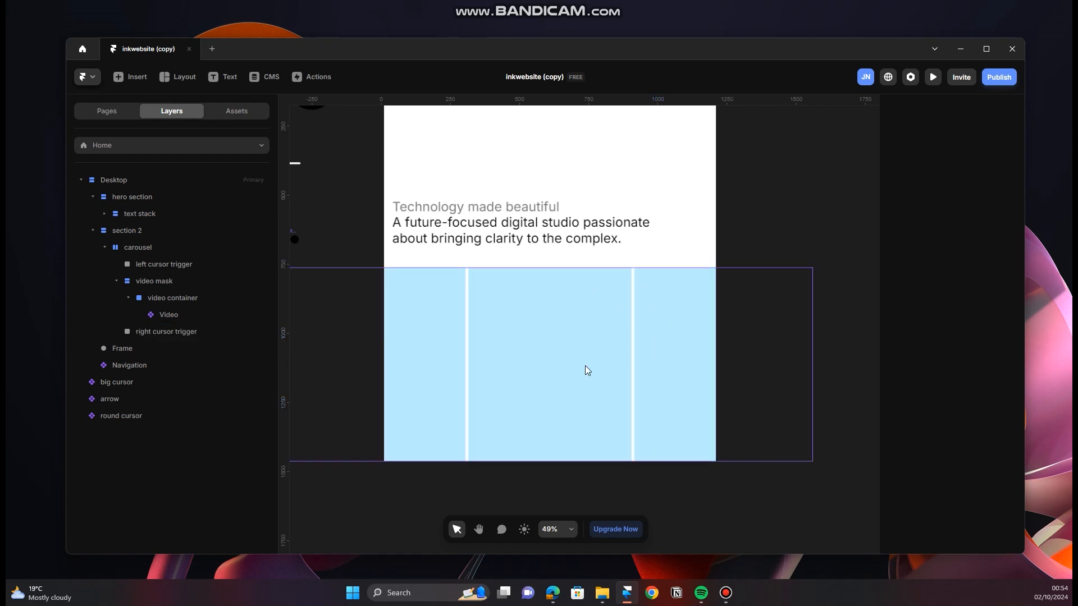
left_click(116, 281)
left_click(162, 264)
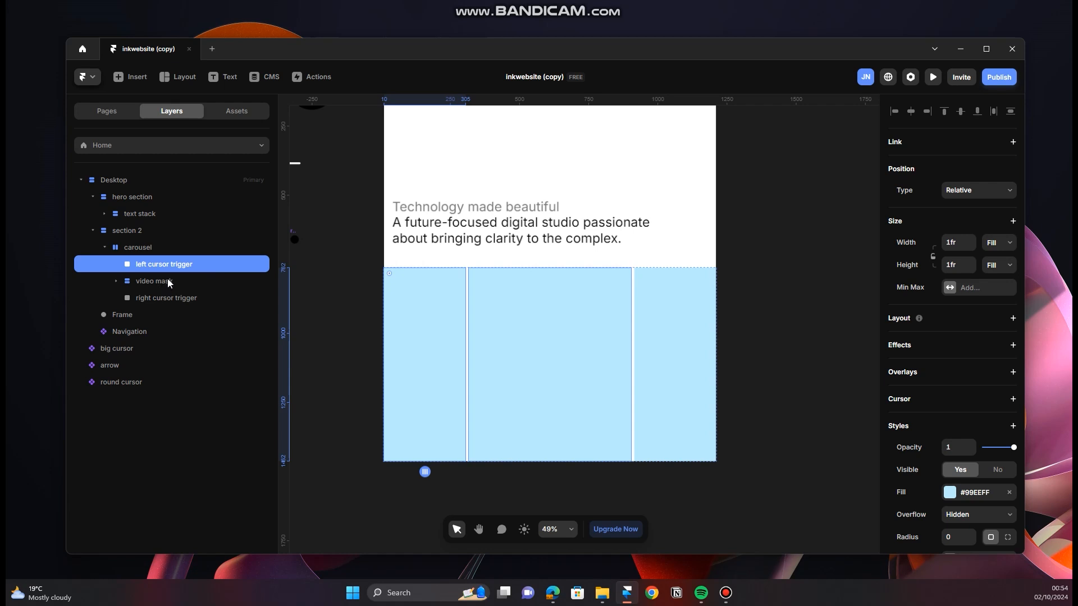
left_click(171, 281)
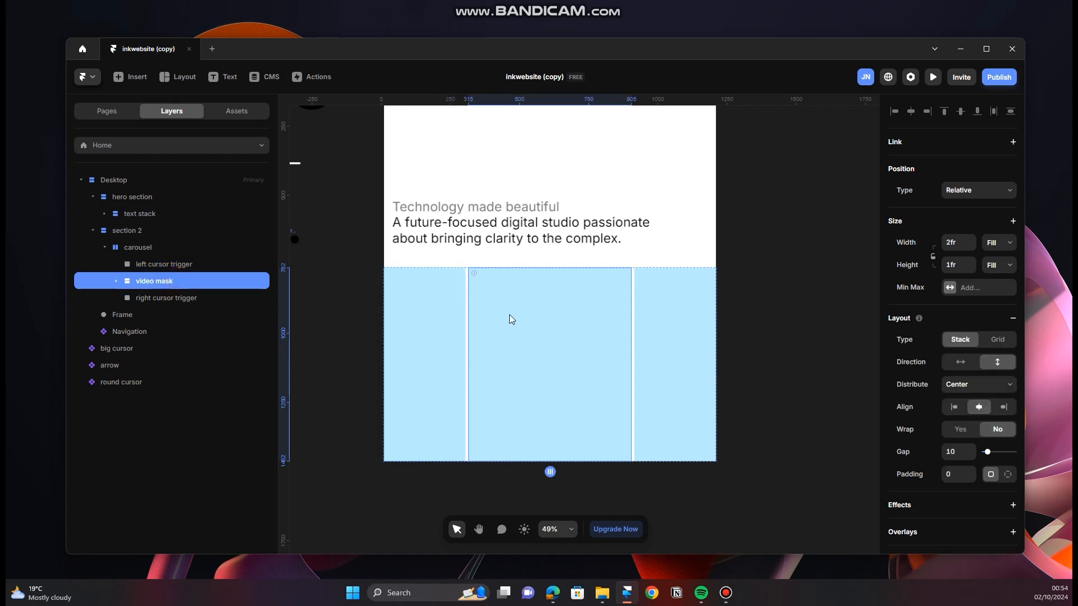
left_click(184, 299)
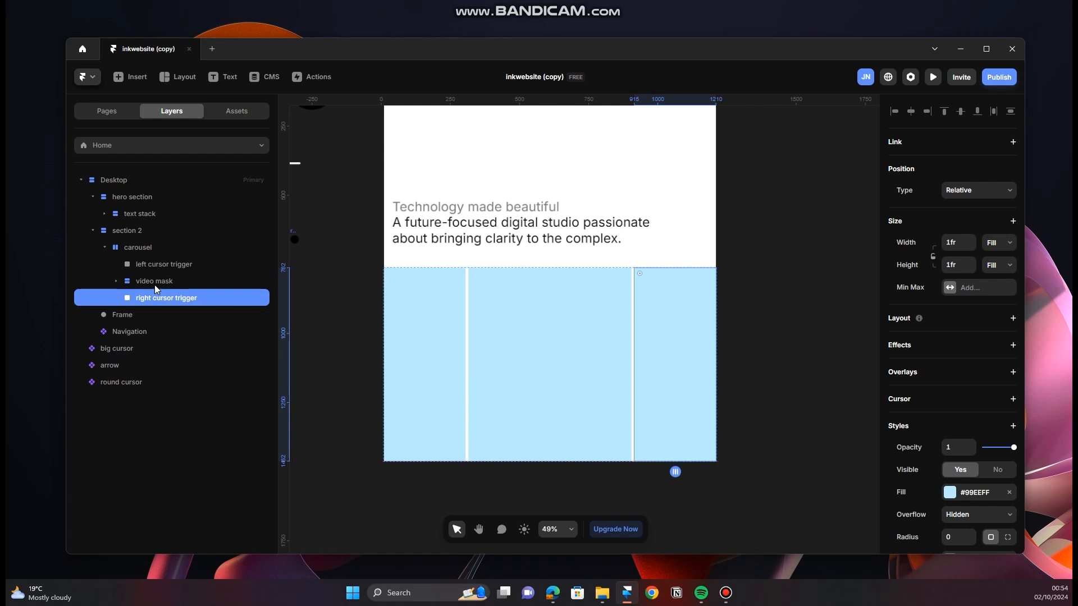
Step: Turn the carousel stack in section 2 into a component named "carousel"
left_click(151, 247)
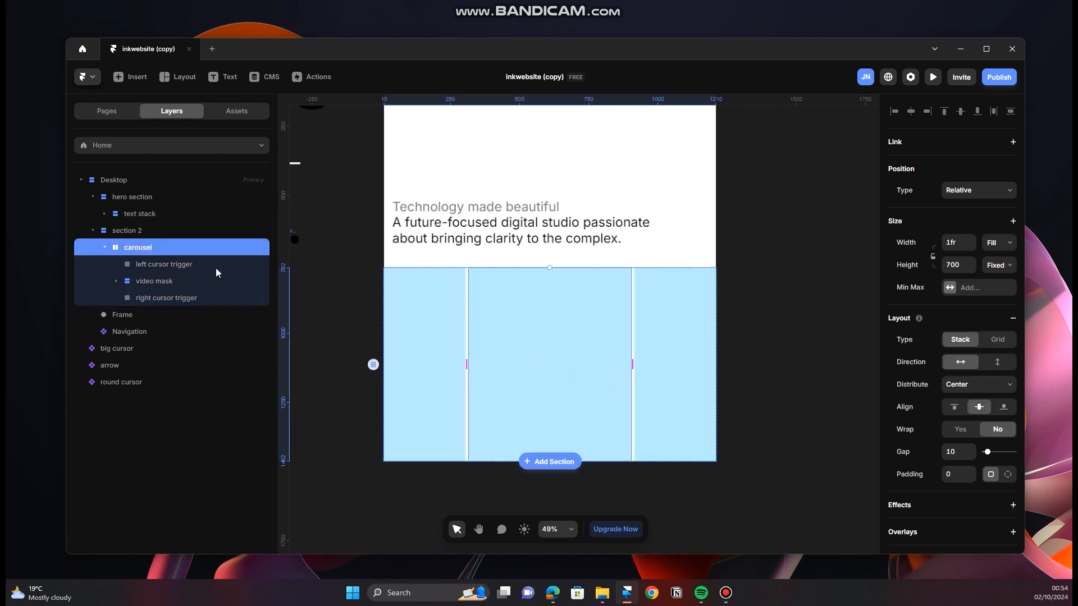
scroll(501, 364, "up", 3)
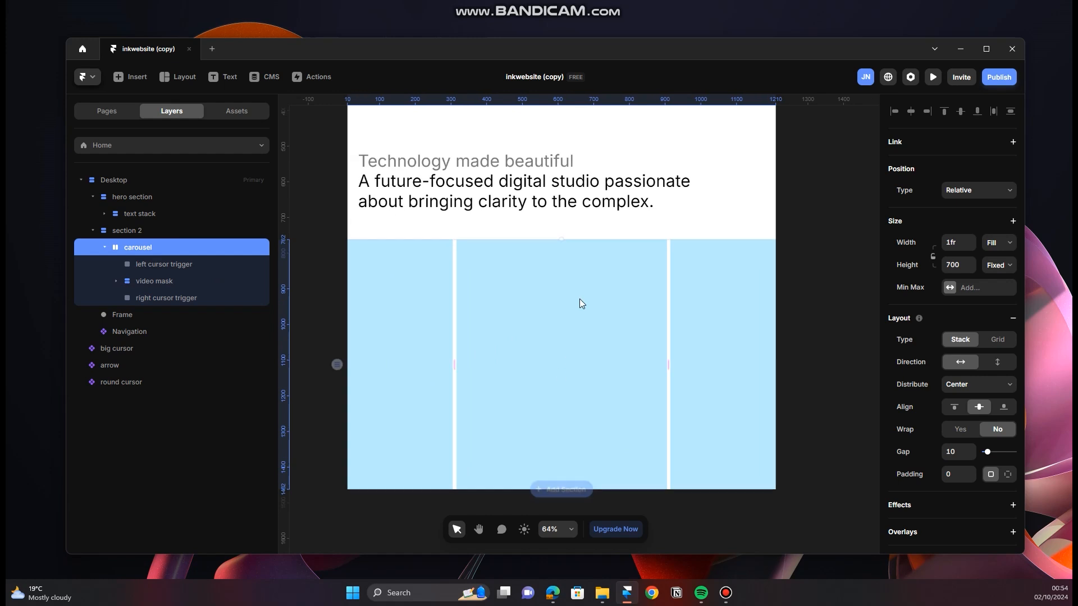
left_click(105, 247)
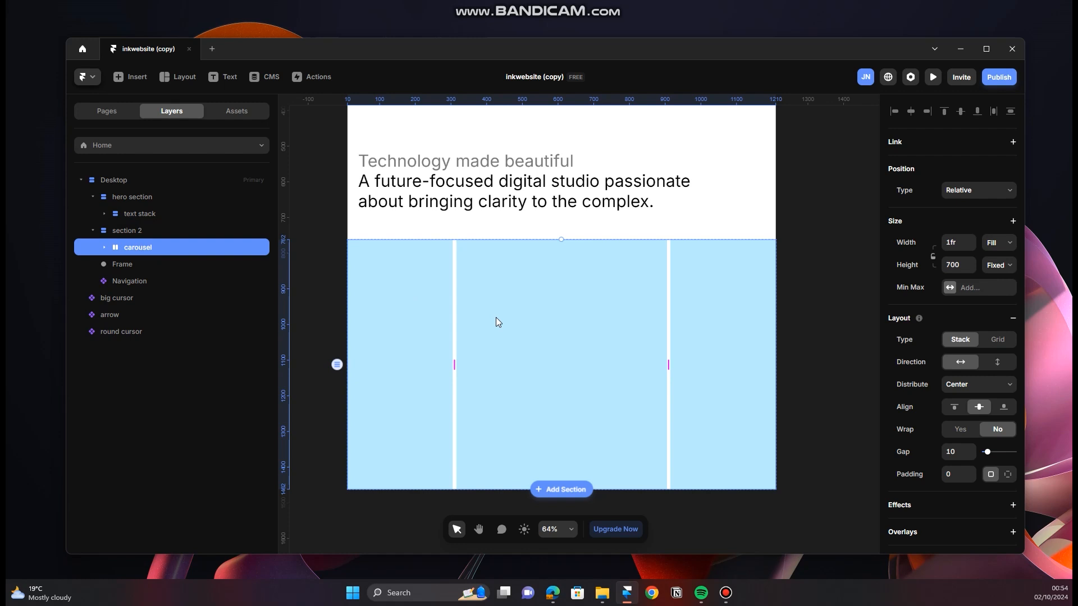
right_click(567, 321)
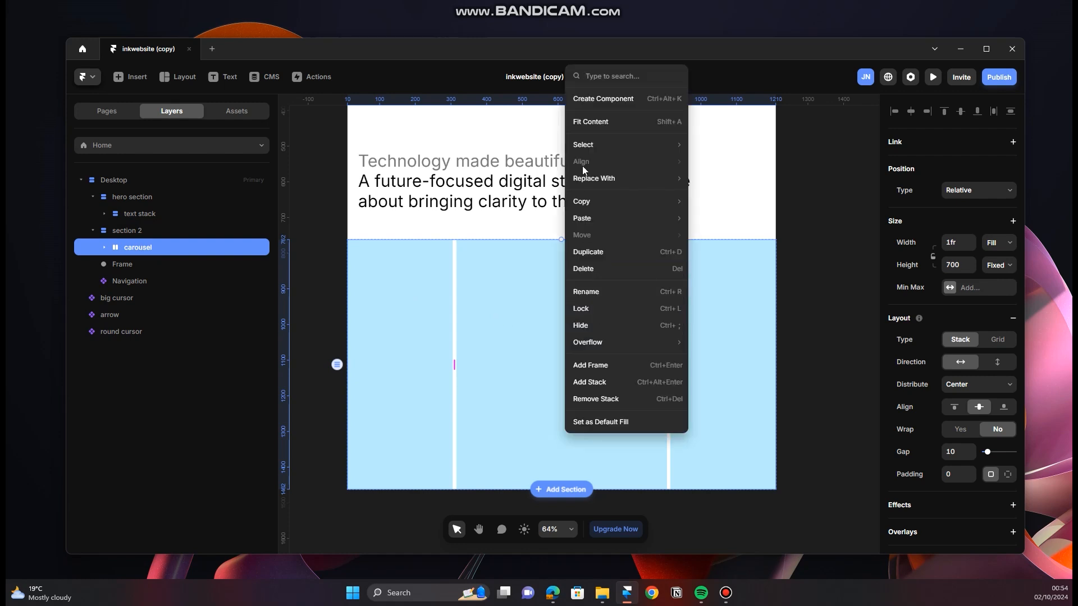
left_click(607, 103)
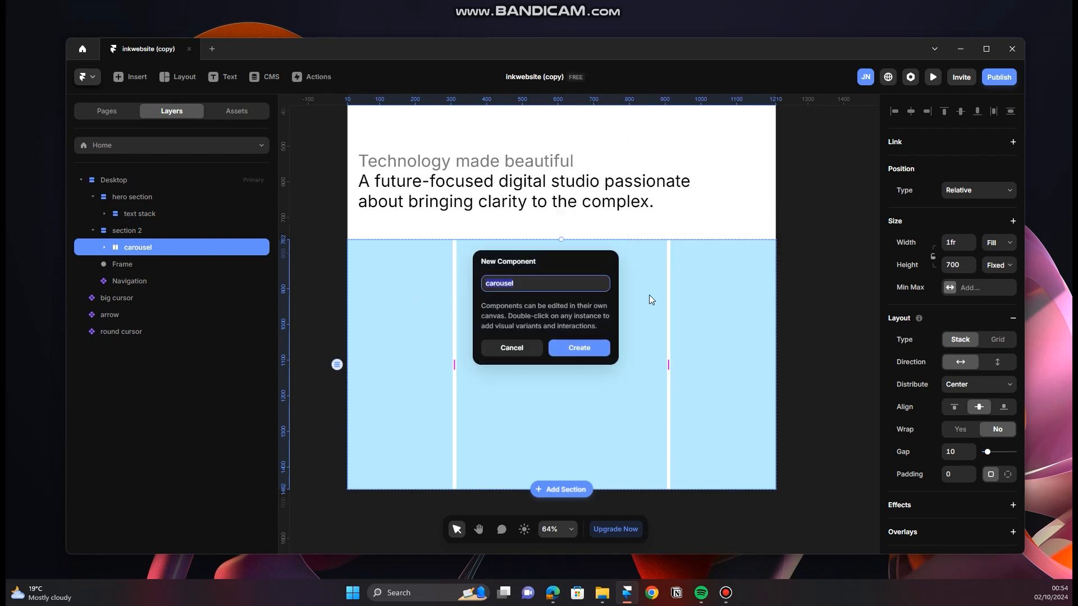
left_click(587, 350)
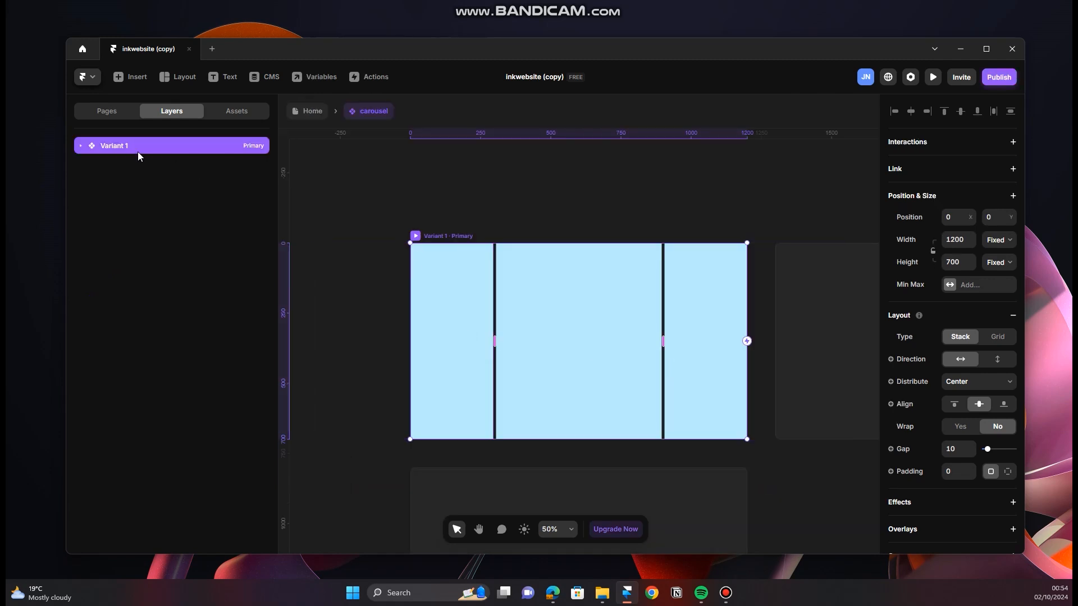
Step: Remove the fill from the left cursor trigger frame in the carousel component's primary variant
left_click(81, 146)
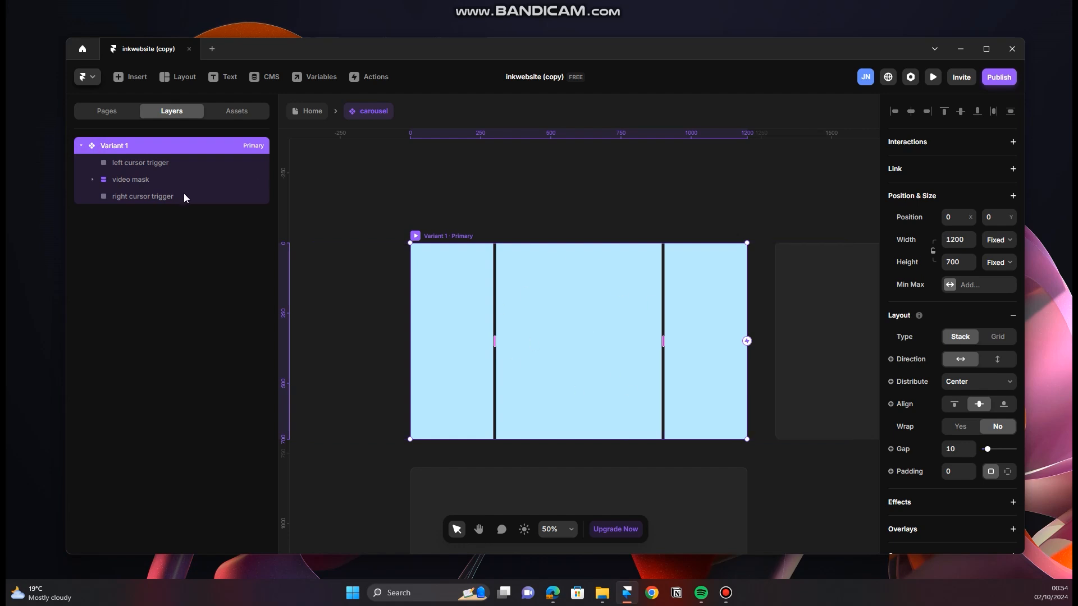
left_click(129, 163)
left_click(140, 177)
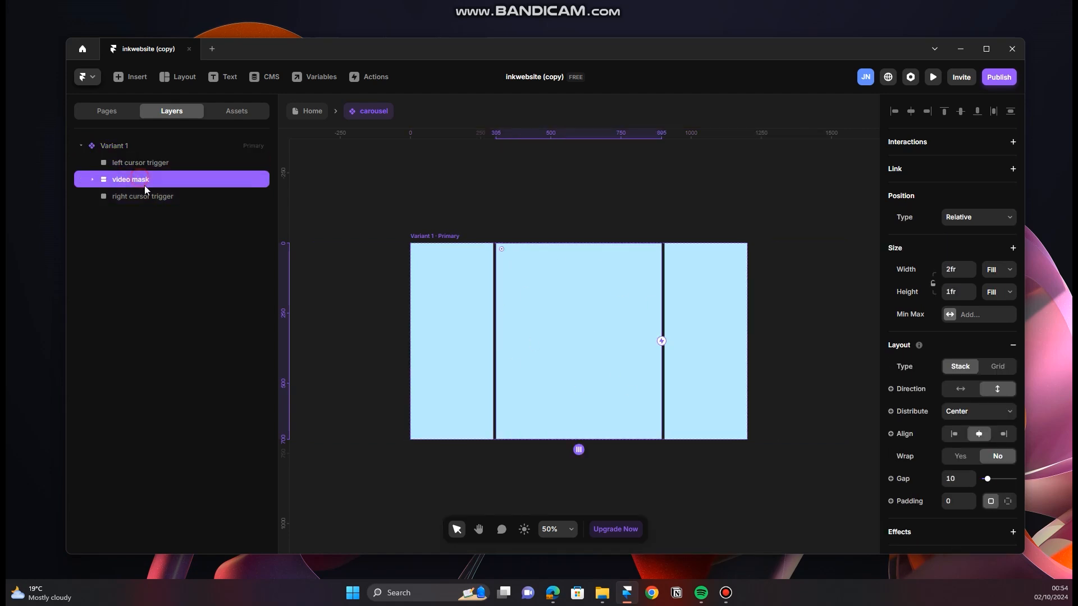
left_click(154, 163)
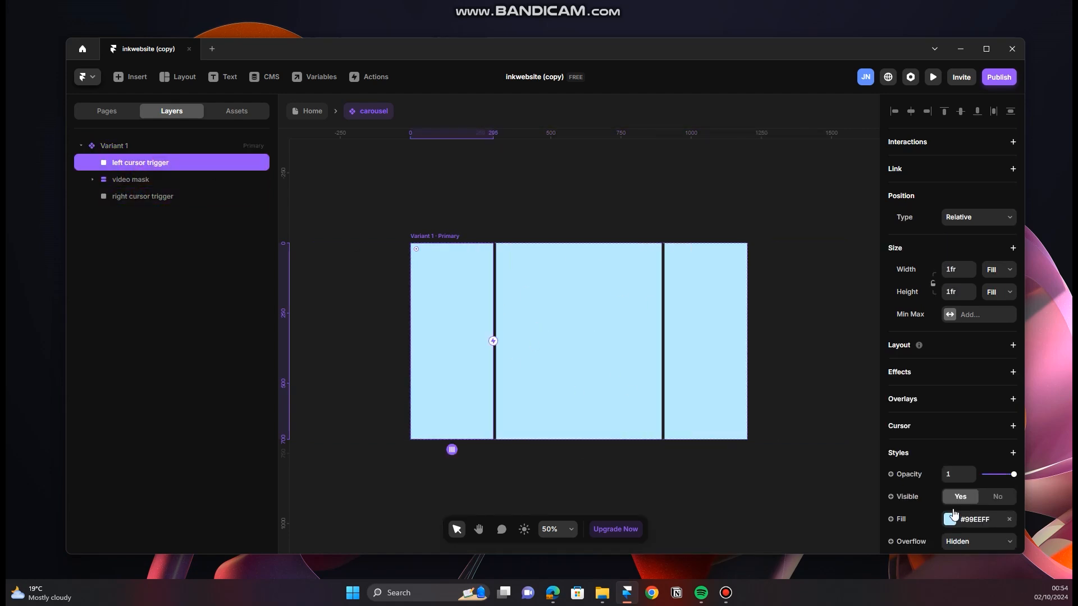
scroll(968, 482, "down", 2)
left_click(1008, 407)
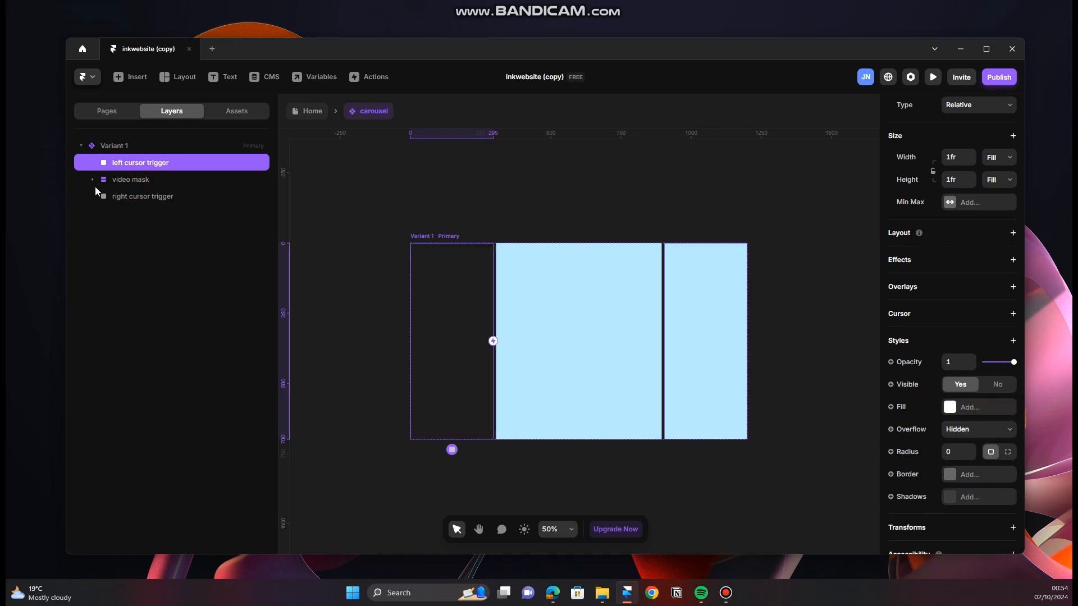
Step: Remove the fills from the video mask and the right cursor trigger
left_click(156, 181)
scroll(988, 477, "down", 5)
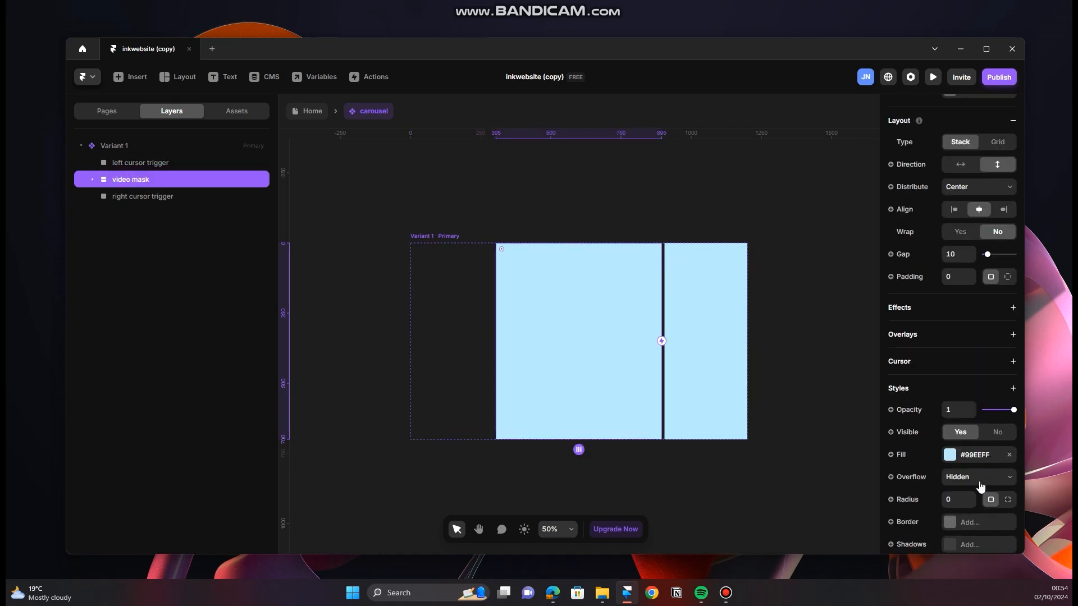
left_click(1009, 455)
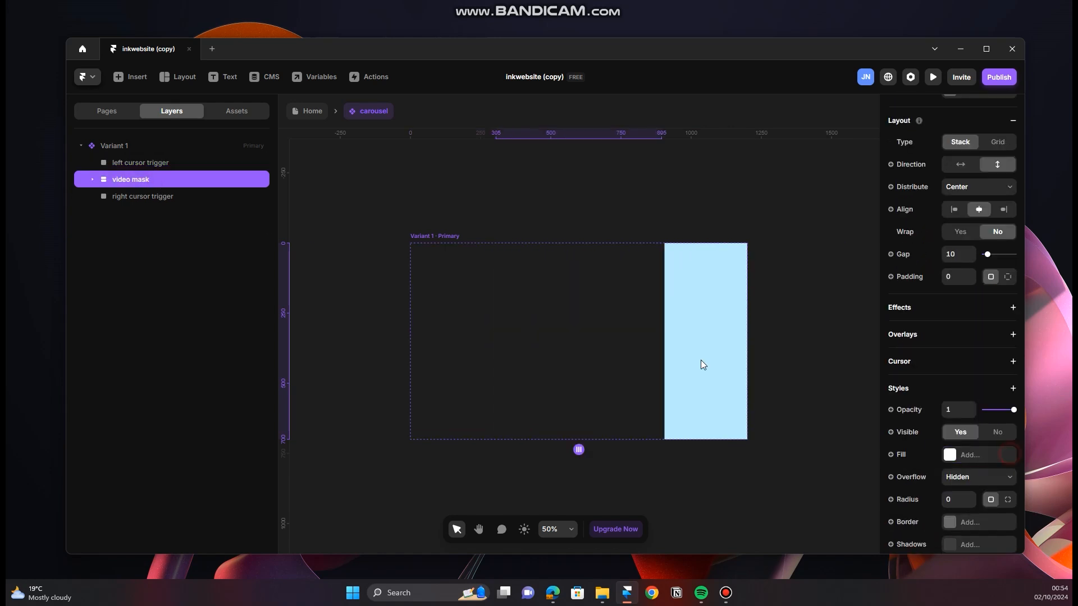
left_click(153, 193)
scroll(949, 506, "down", 3)
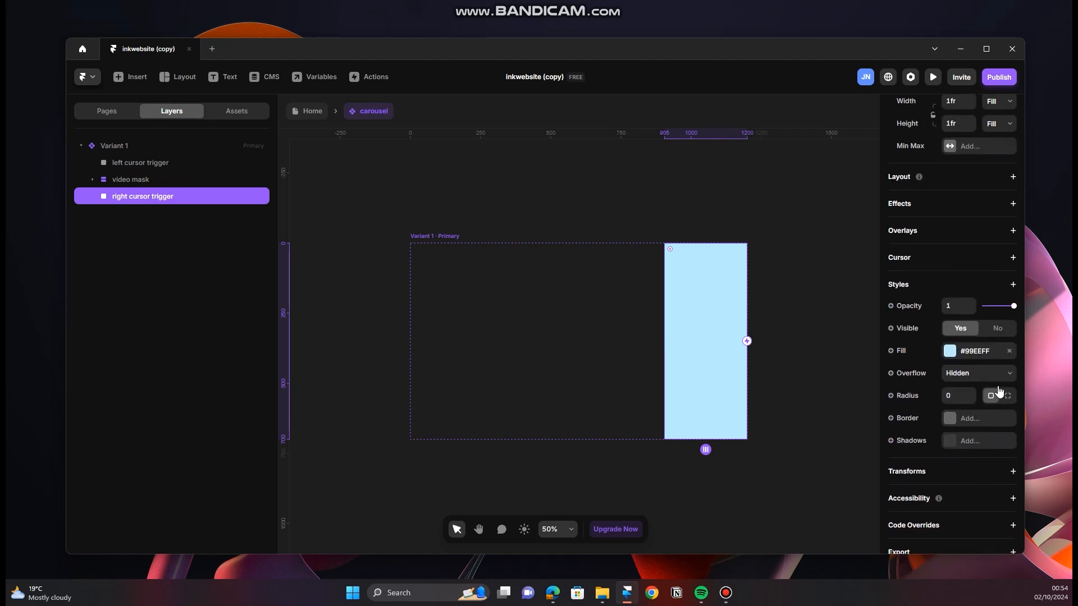
left_click(1009, 352)
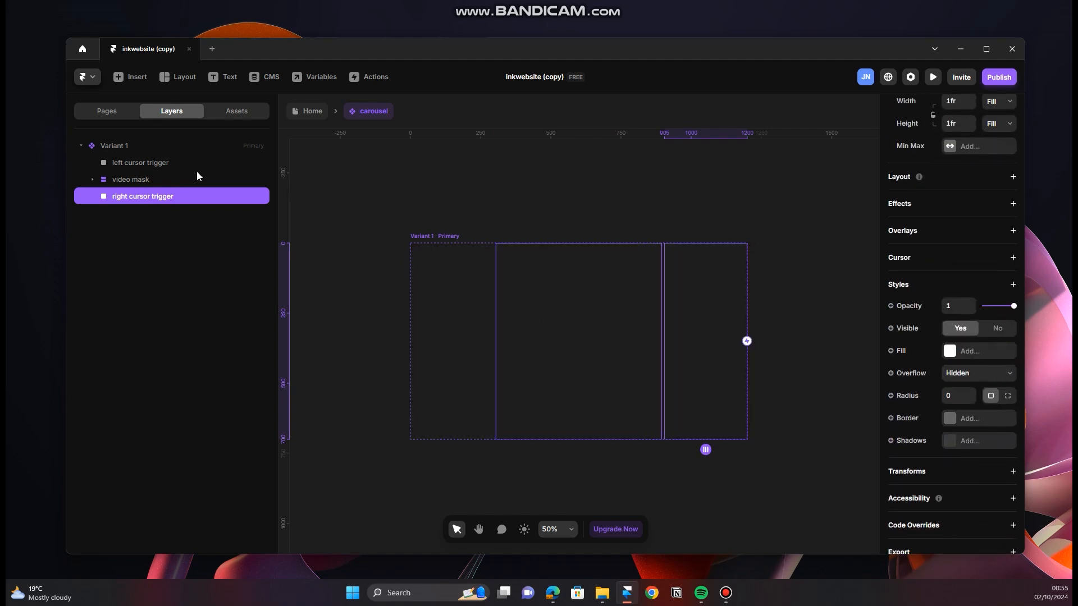
Step: Check the style settings of the video container nested inside the video mask for a leftover fill
left_click(177, 185)
left_click(92, 180)
left_click(160, 196)
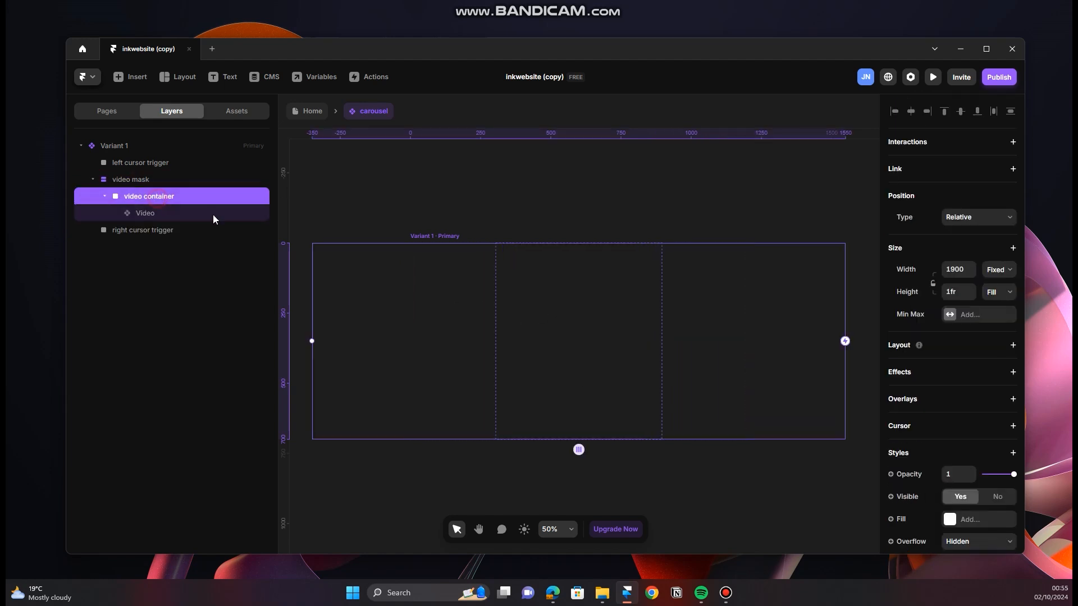
scroll(946, 517, "down", 3)
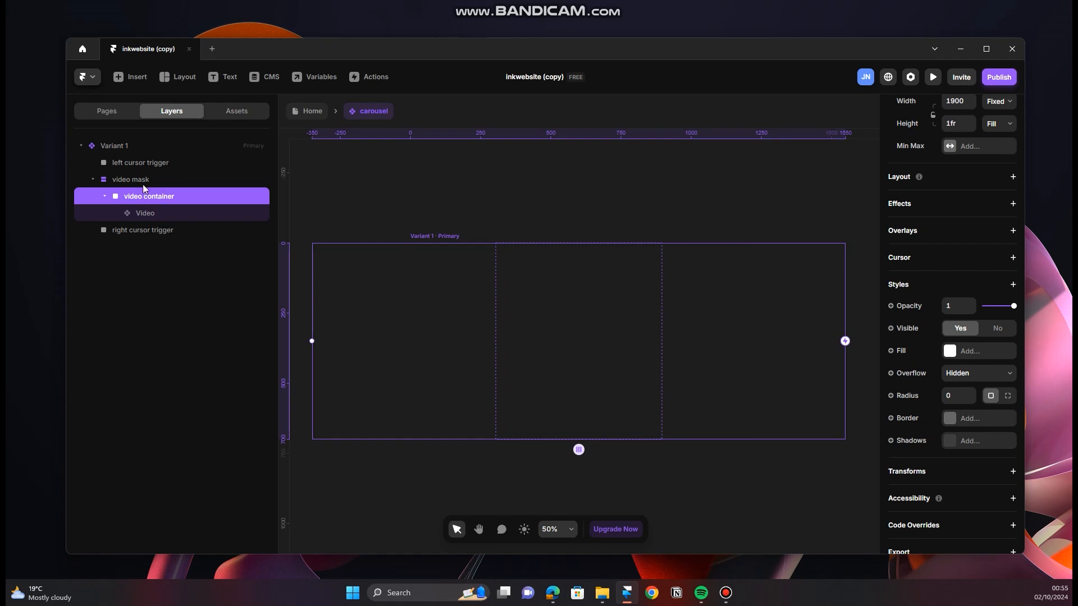
left_click(92, 179)
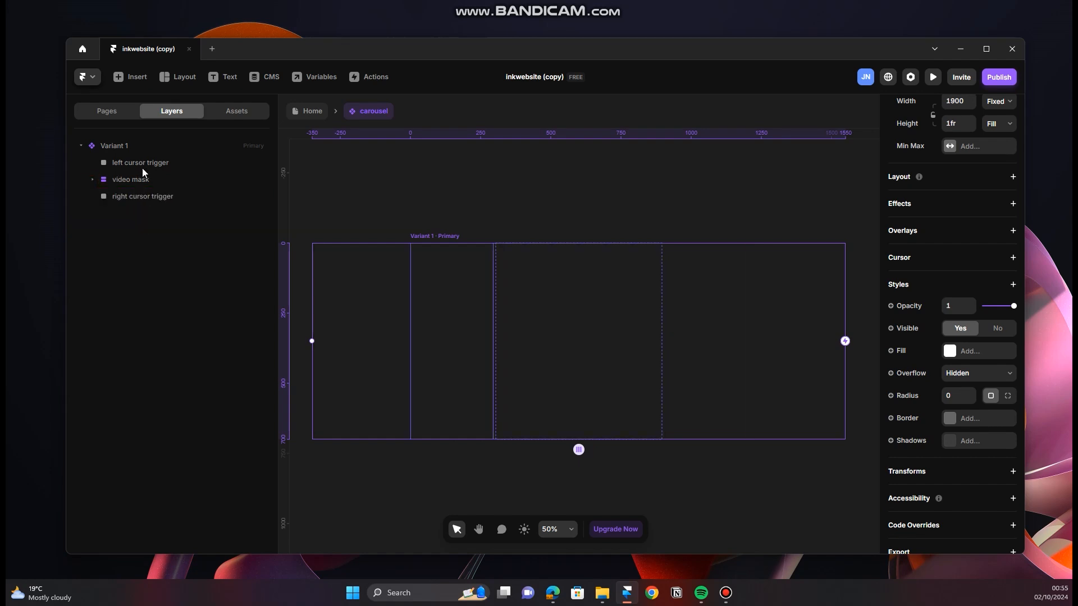
left_click(146, 179)
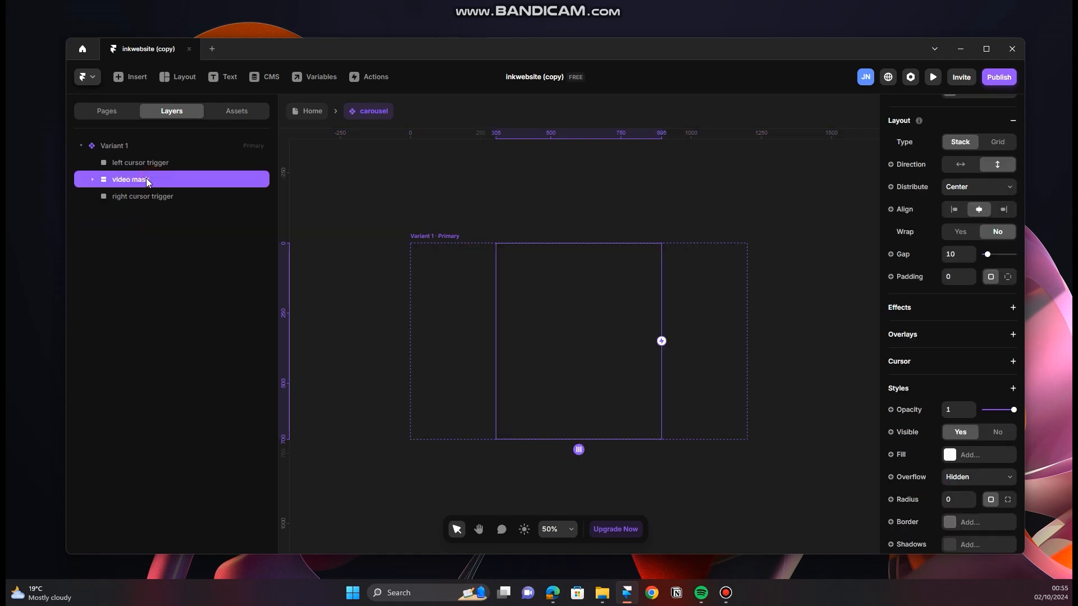
Step: Switch the source of the Video inside the video container to Upload and load the file "c6ef81d6 (1)" from Downloads
left_click(93, 180)
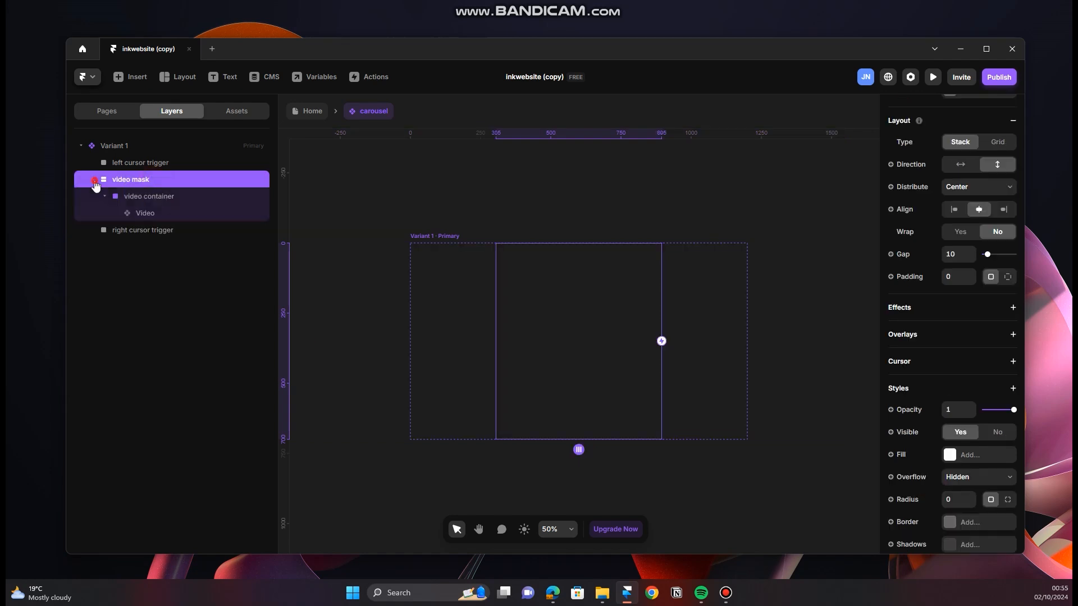
left_click(161, 213)
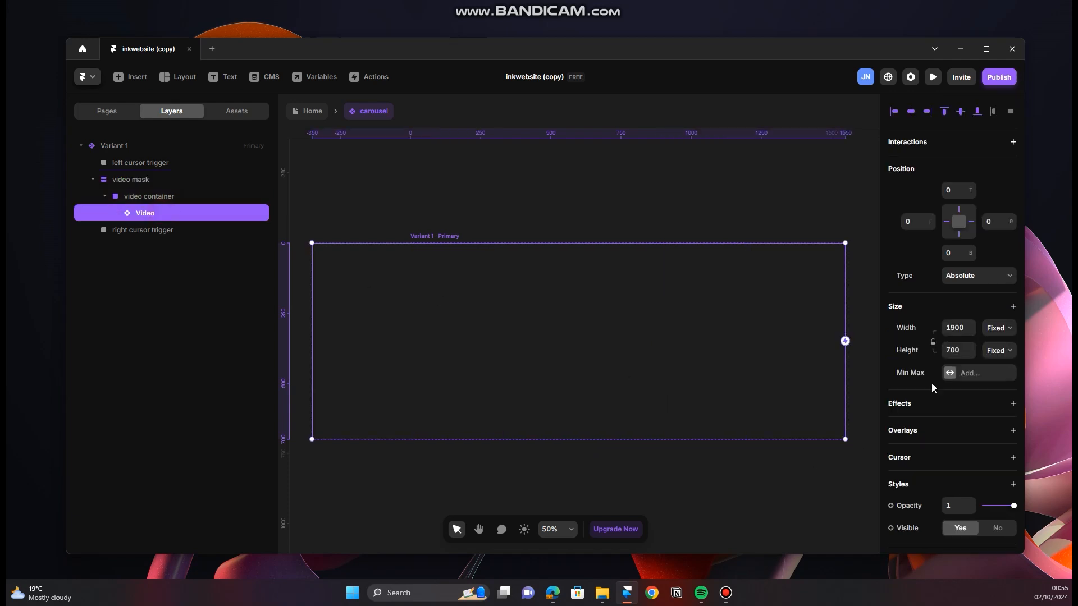
scroll(955, 385, "down", 5)
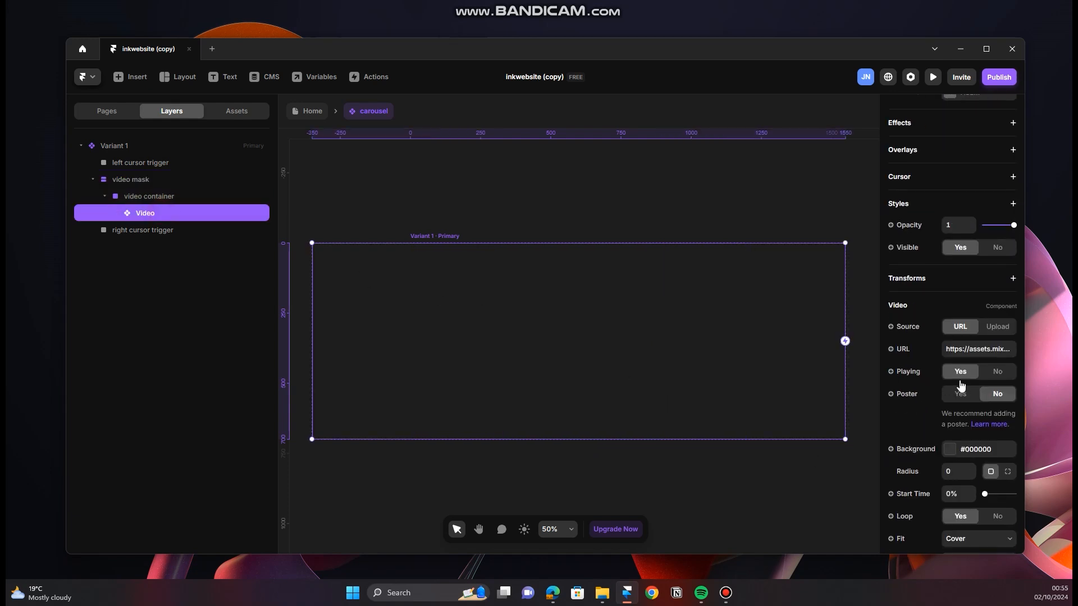
left_click(998, 327)
left_click(995, 348)
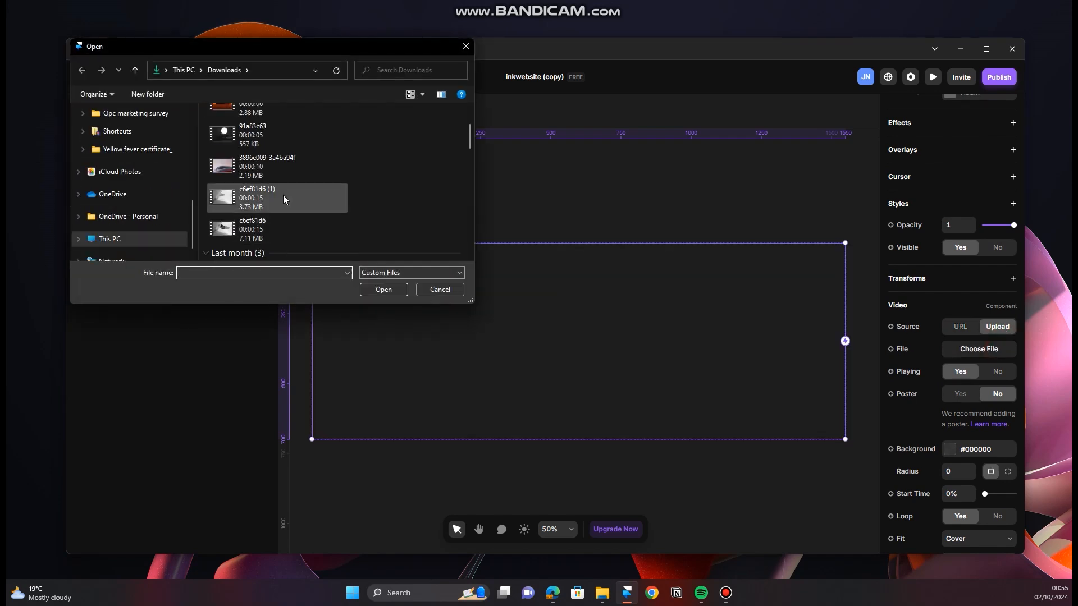
left_click(281, 196)
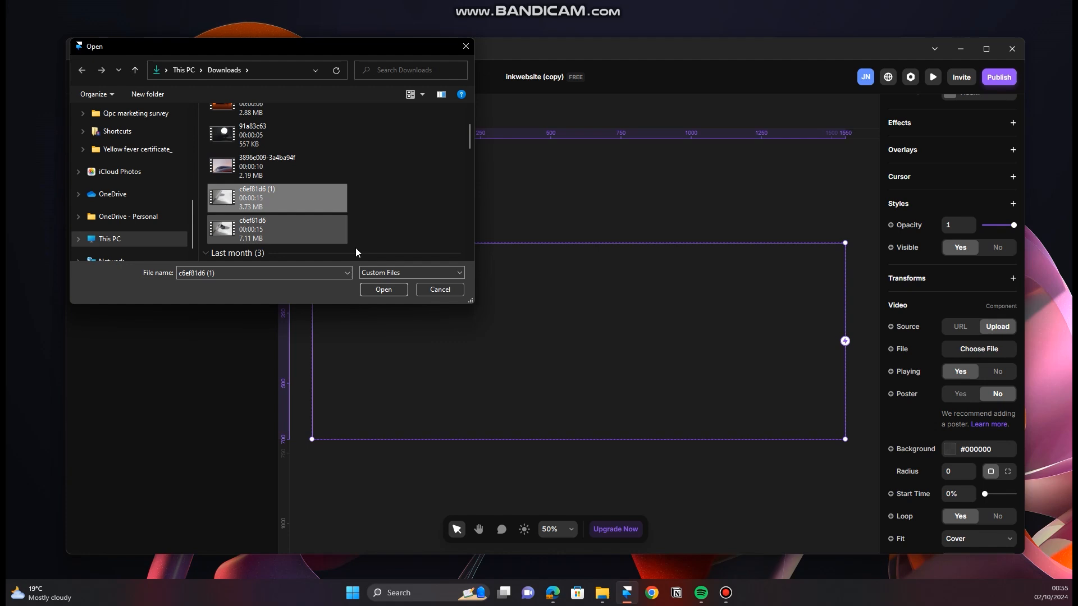
left_click(384, 289)
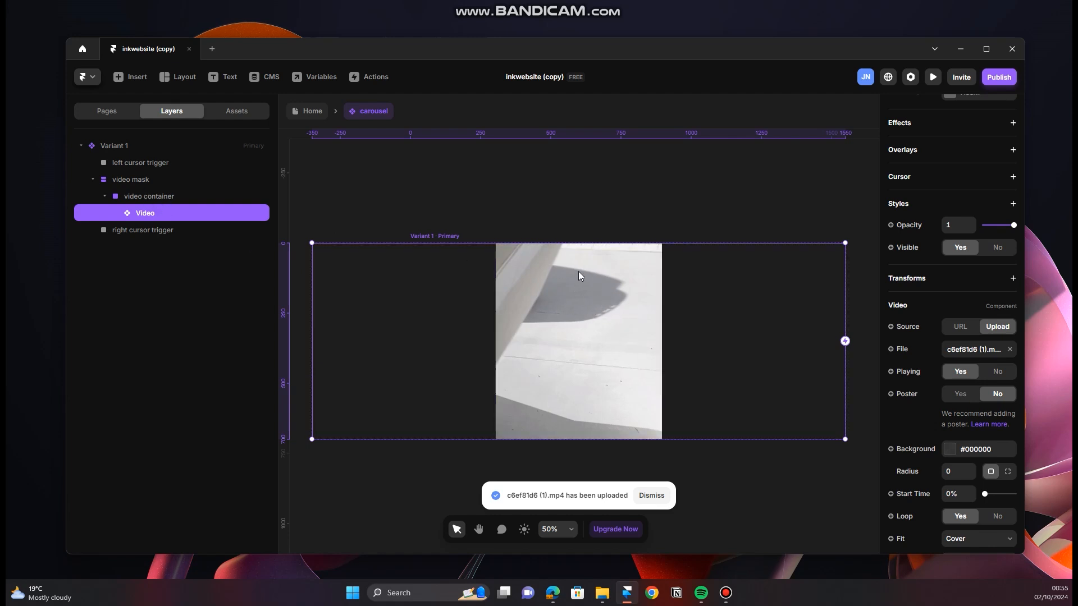
left_click(514, 207)
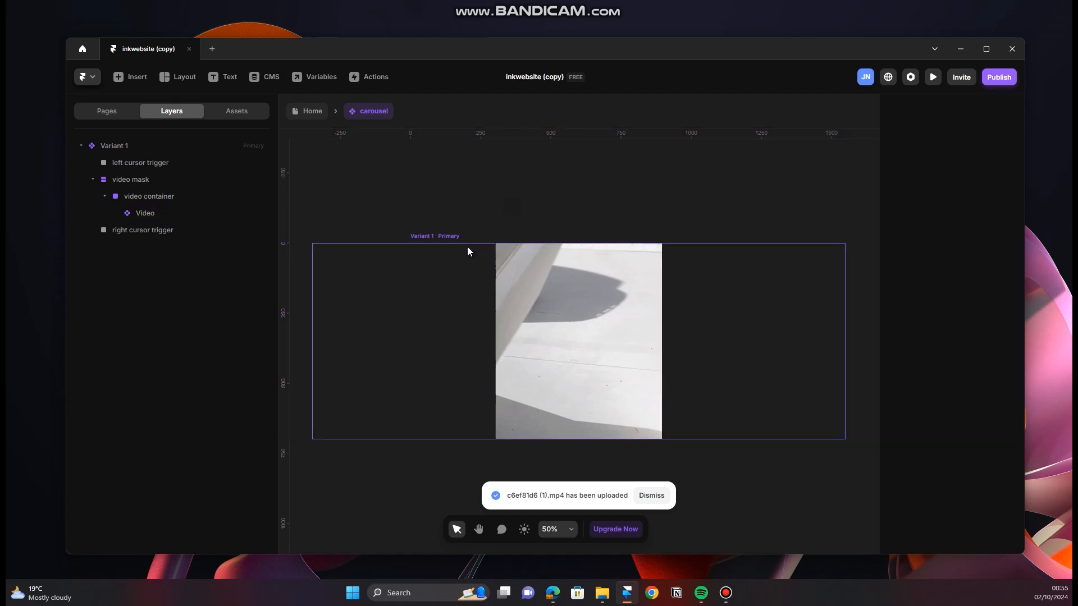
left_click(439, 236)
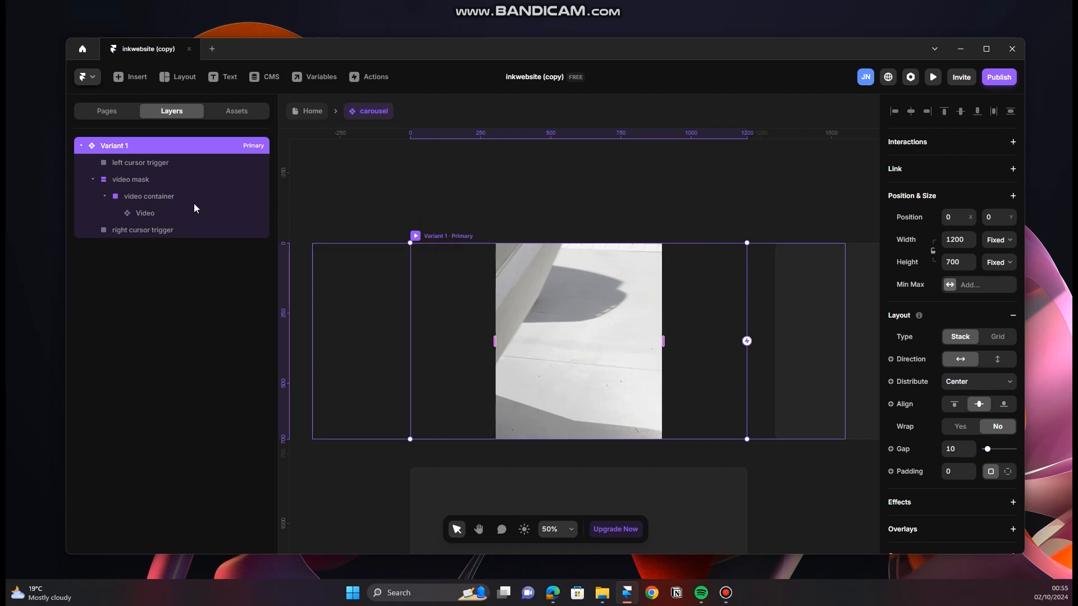
left_click(188, 179)
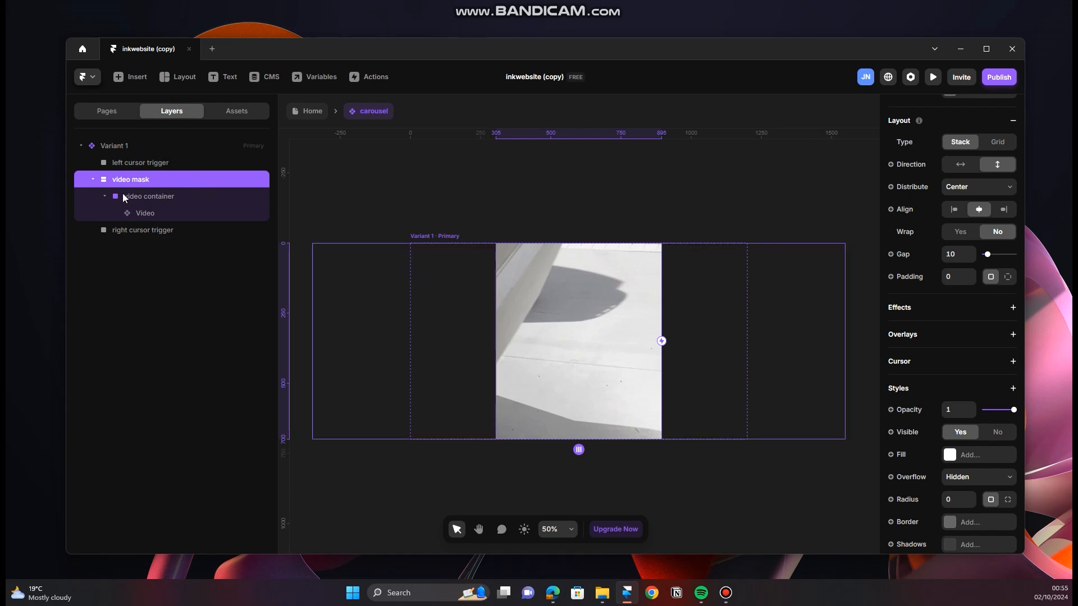
left_click(171, 196)
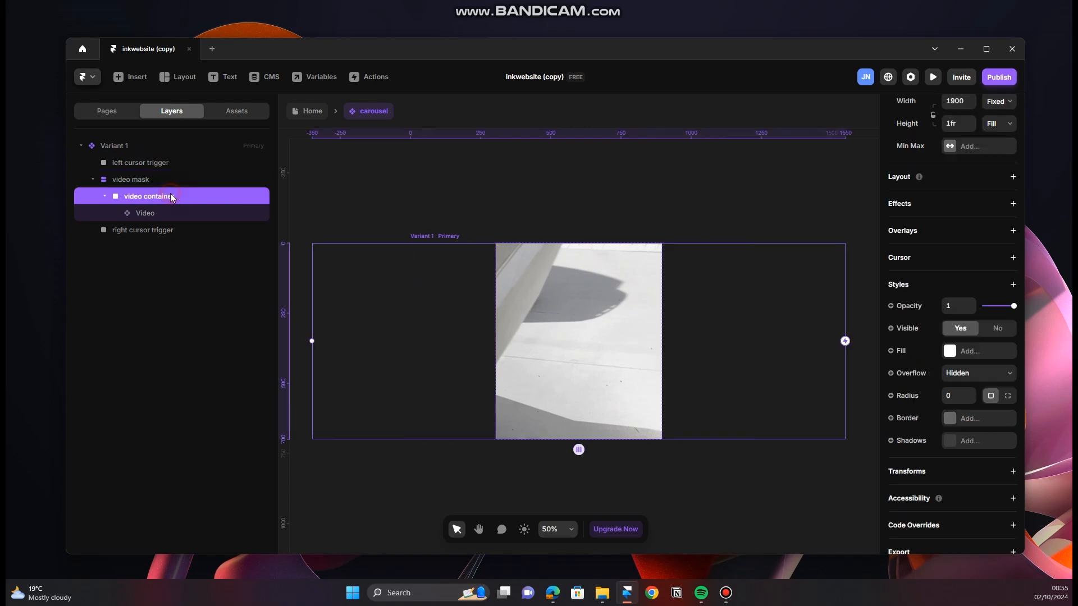
left_click(168, 184)
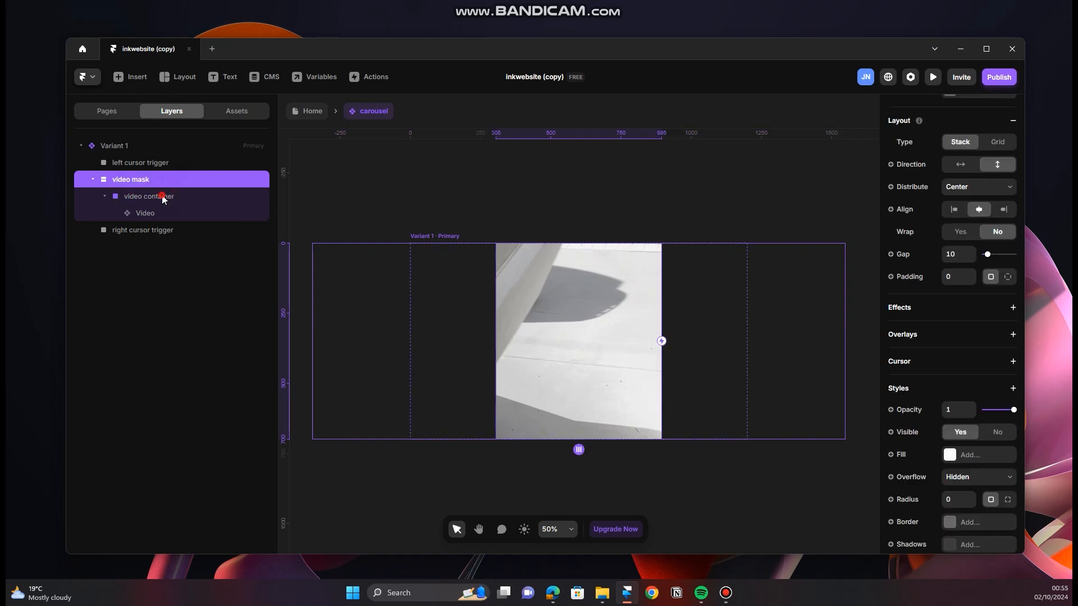
left_click(170, 200)
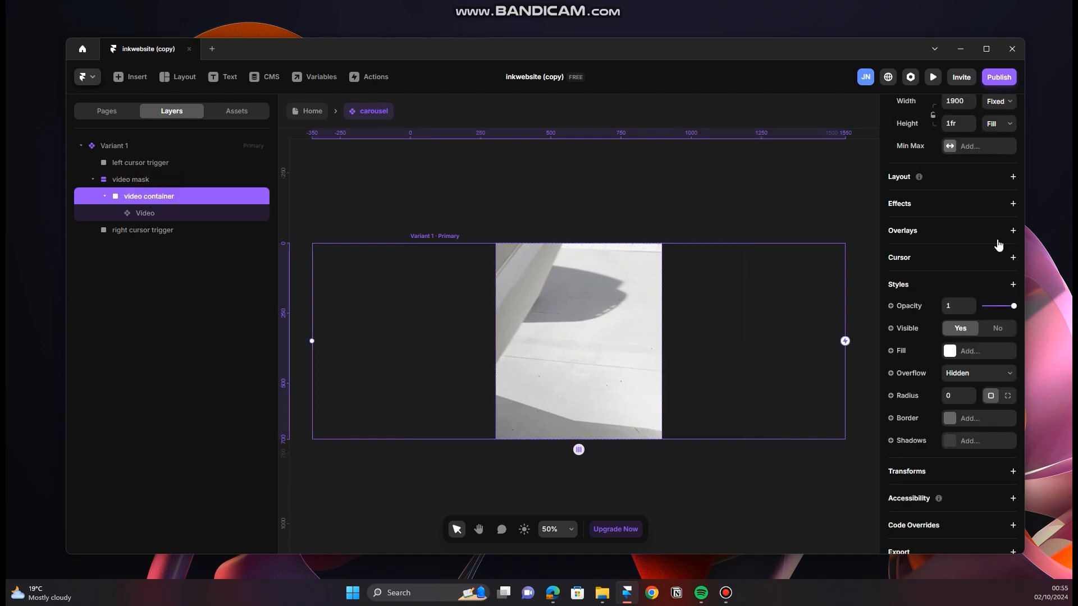
scroll(994, 240, "up", 3)
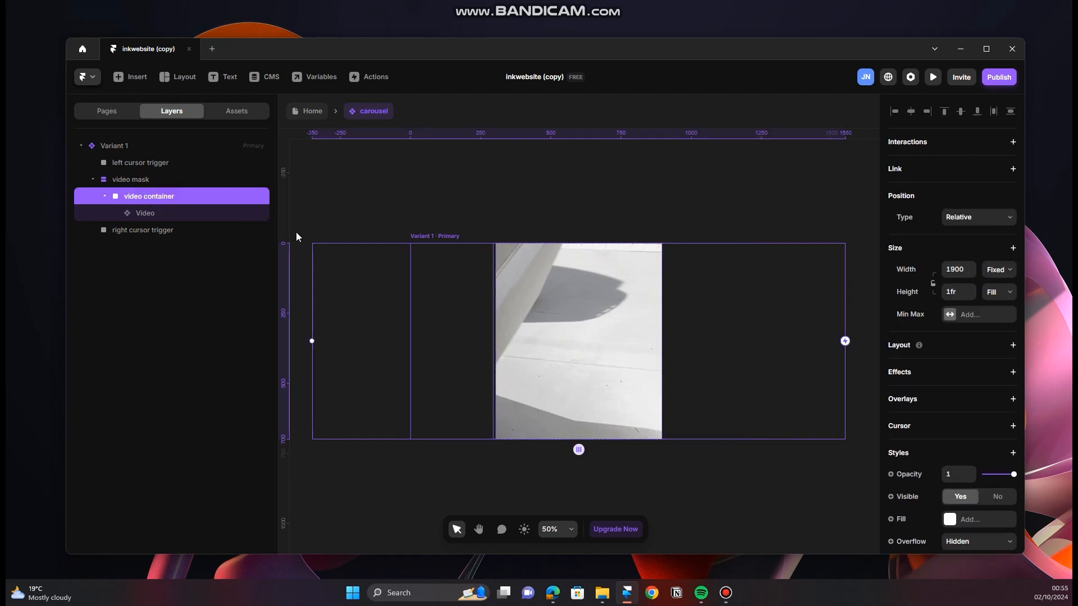
Step: Set the video mask's overflow to Visible so the video extends beyond the mask
left_click(193, 180)
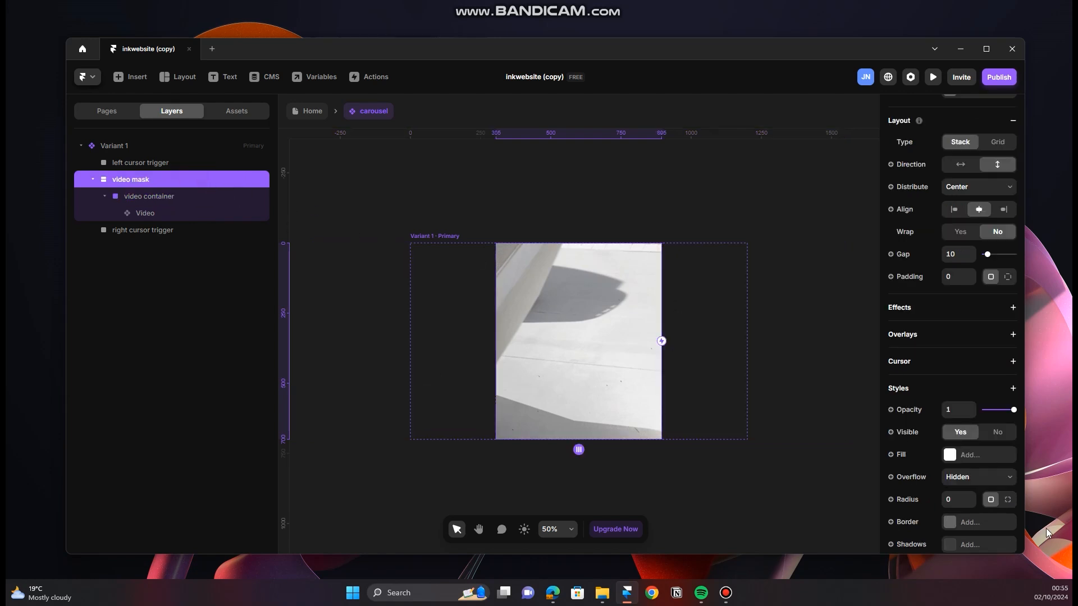
scroll(984, 465, "down", 2)
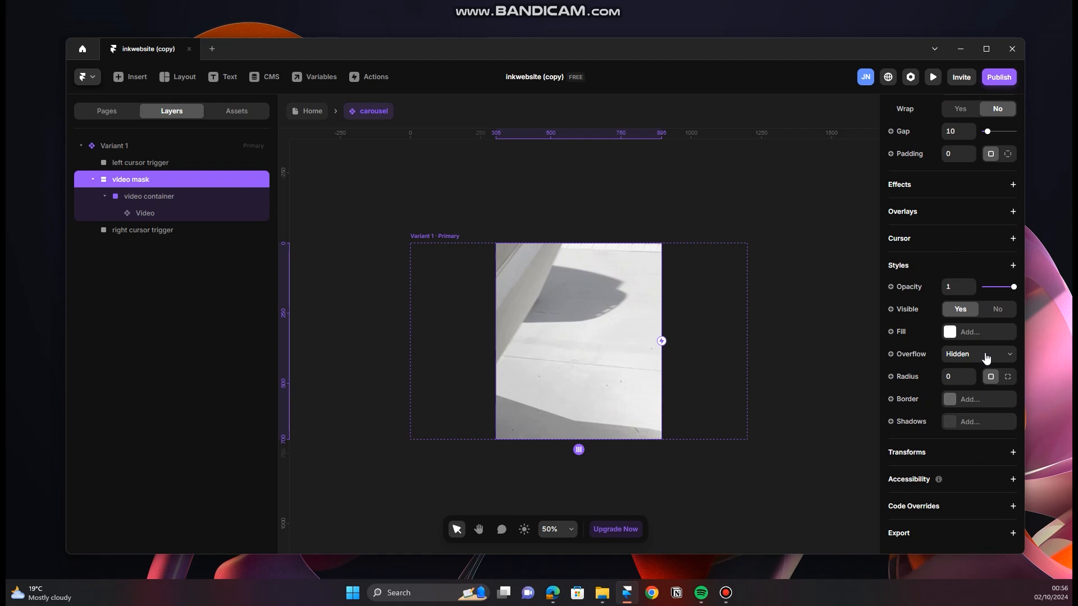
left_click(971, 360)
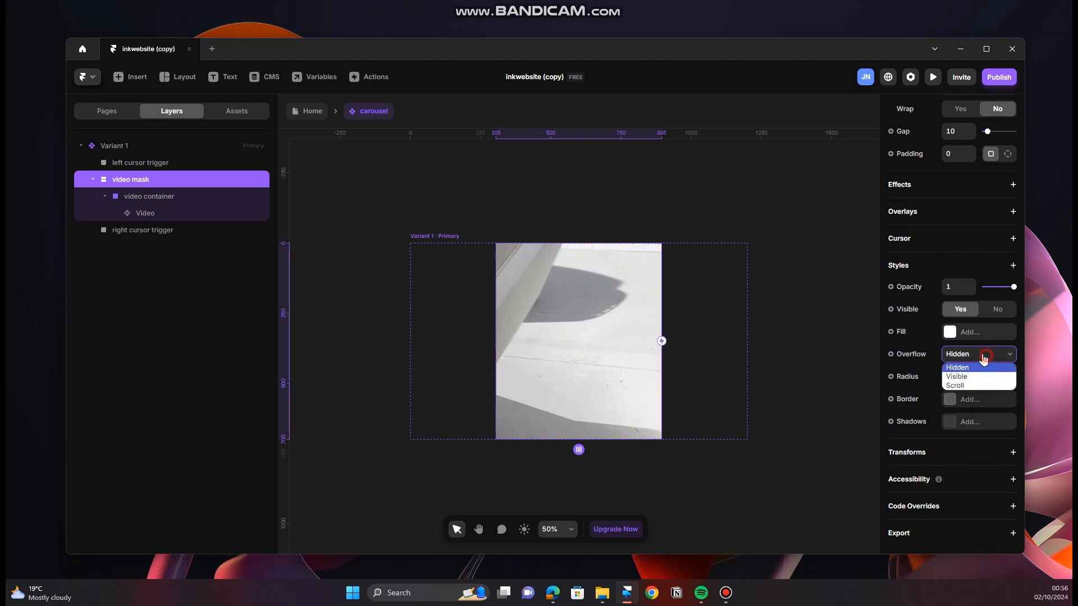
left_click(975, 377)
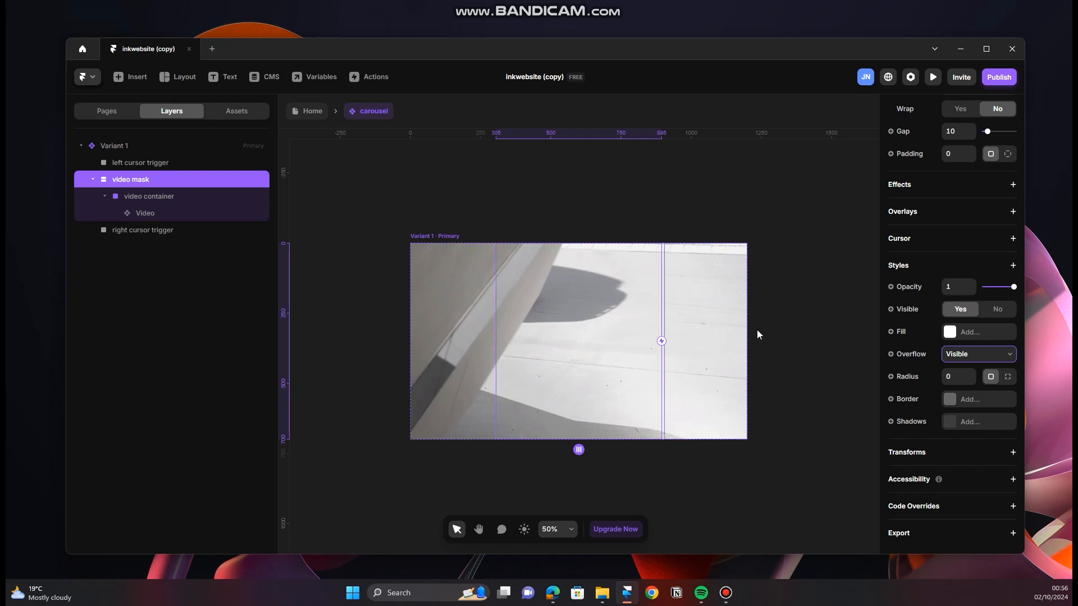
left_click(522, 187)
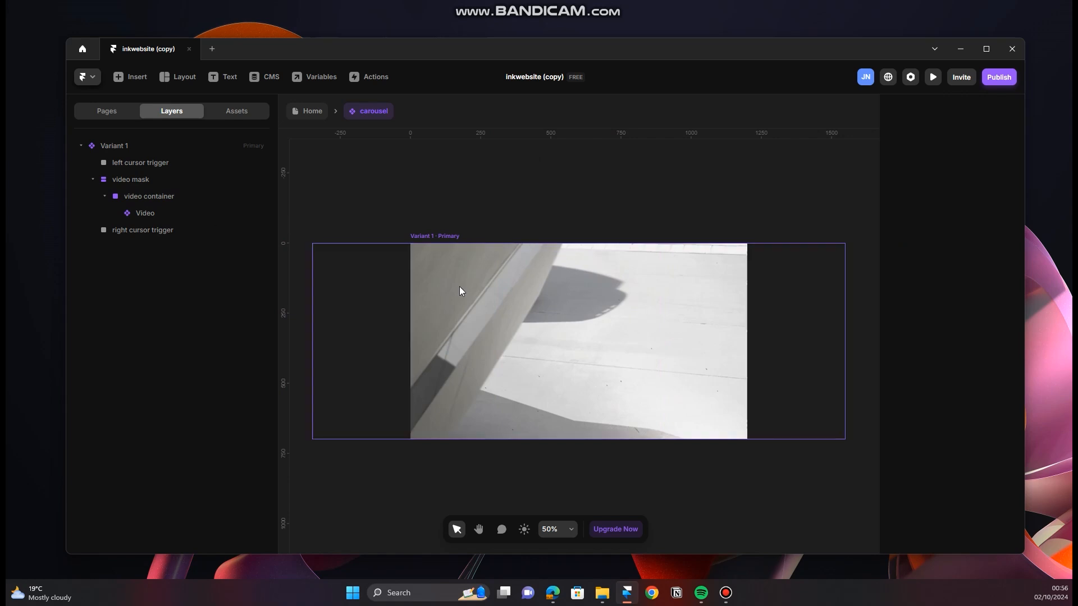
scroll(645, 339, "down", 5)
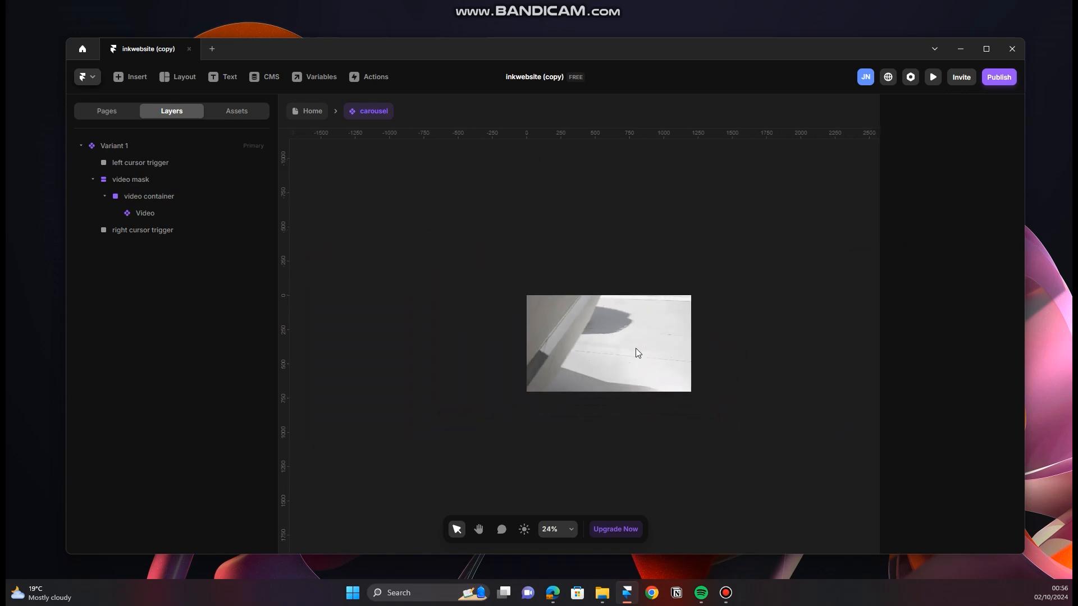
scroll(674, 351, "up", 4)
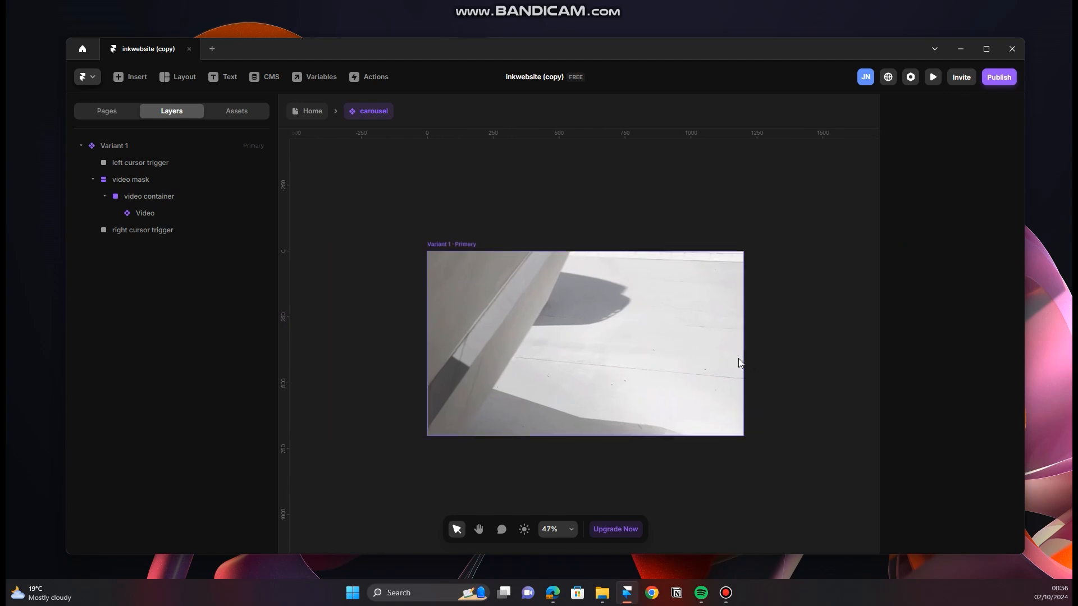
scroll(725, 359, "up", 1)
scroll(720, 357, "up", 1)
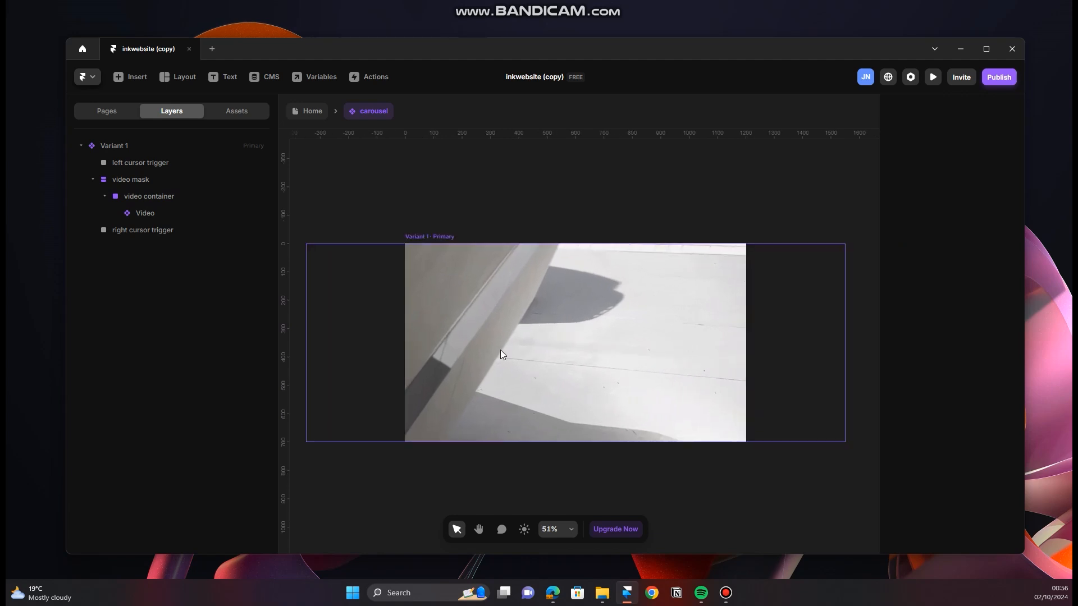
Step: Collapse the video mask's layers and add a custom cursor property to the left cursor trigger
left_click(204, 163)
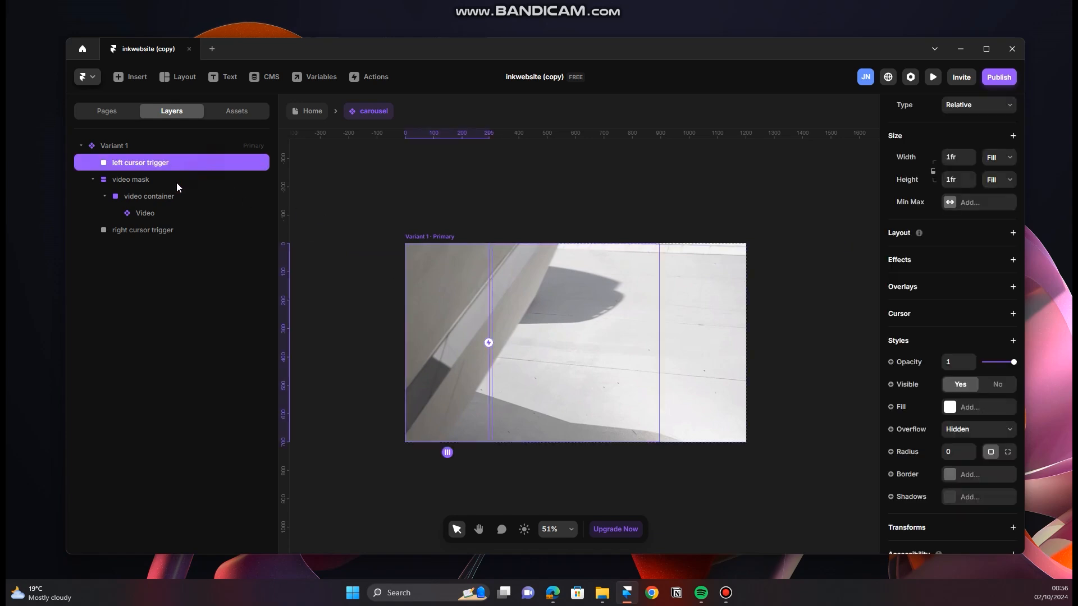
left_click(171, 180)
left_click(91, 180)
left_click(157, 162)
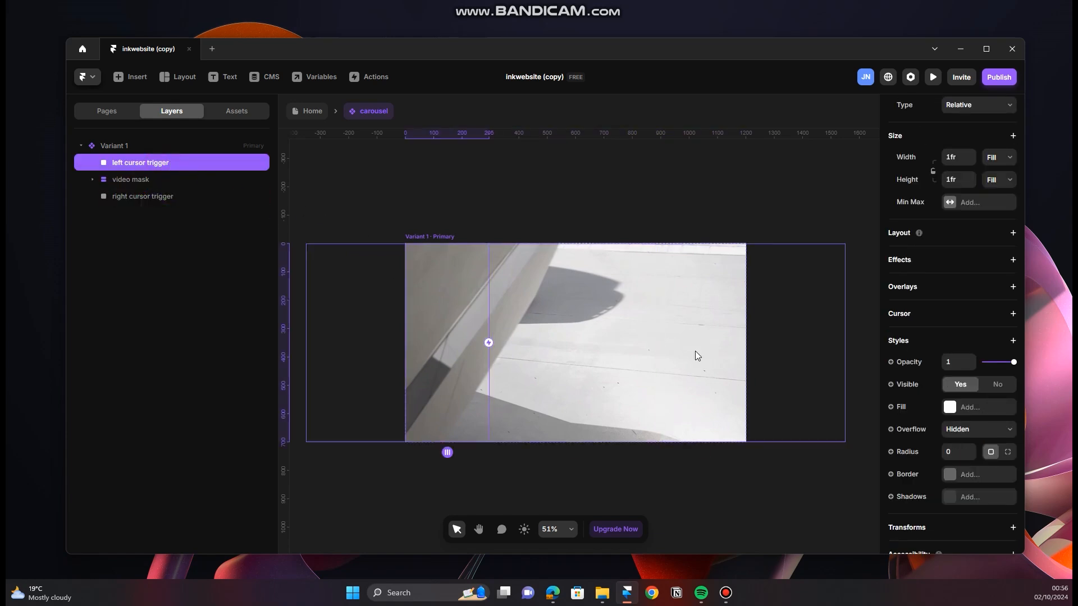
left_click(1013, 314)
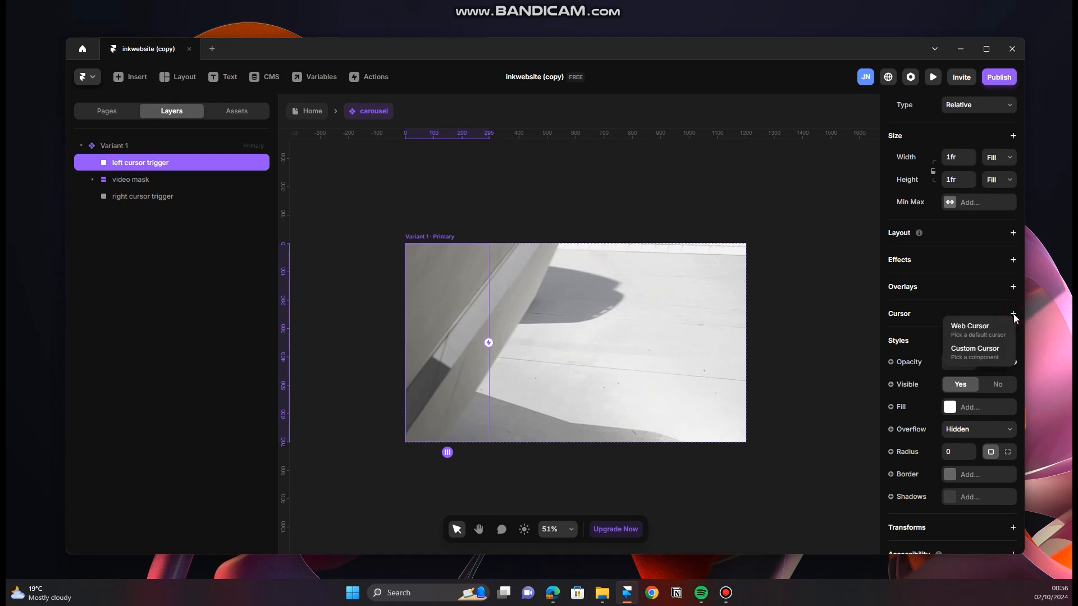
left_click(977, 355)
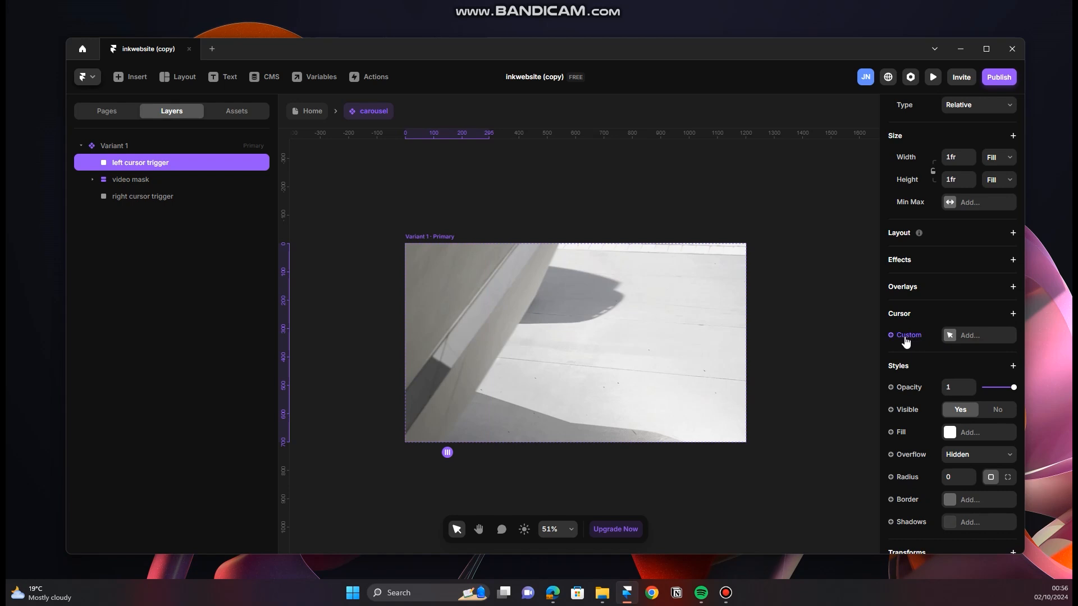
Step: Create a component variable for the left cursor trigger's custom cursor and name it "left cursor"
left_click(963, 336)
left_click(987, 339)
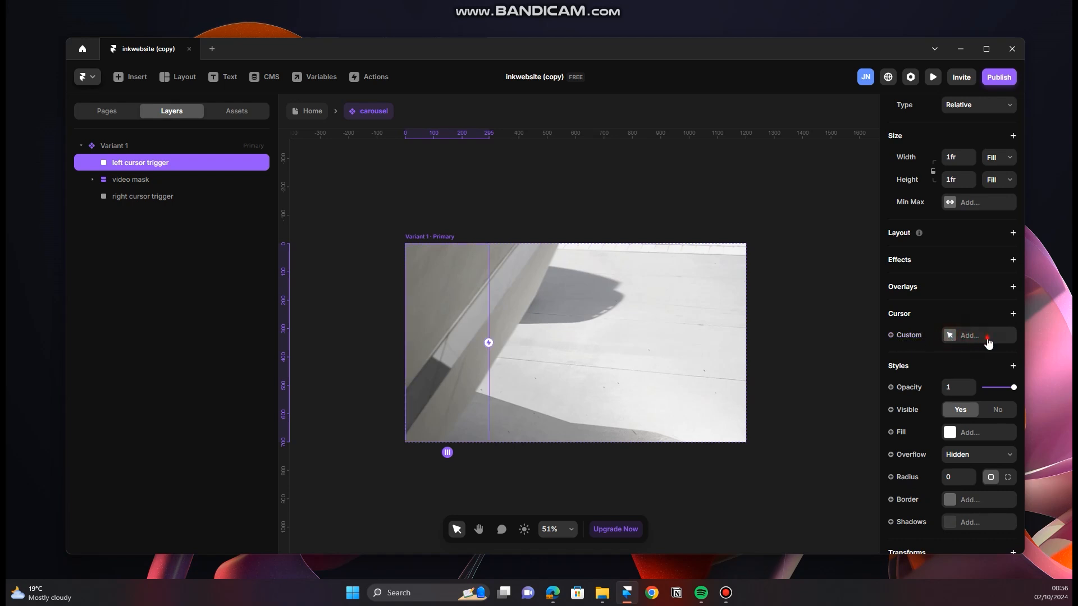
left_click(904, 338)
left_click(912, 357)
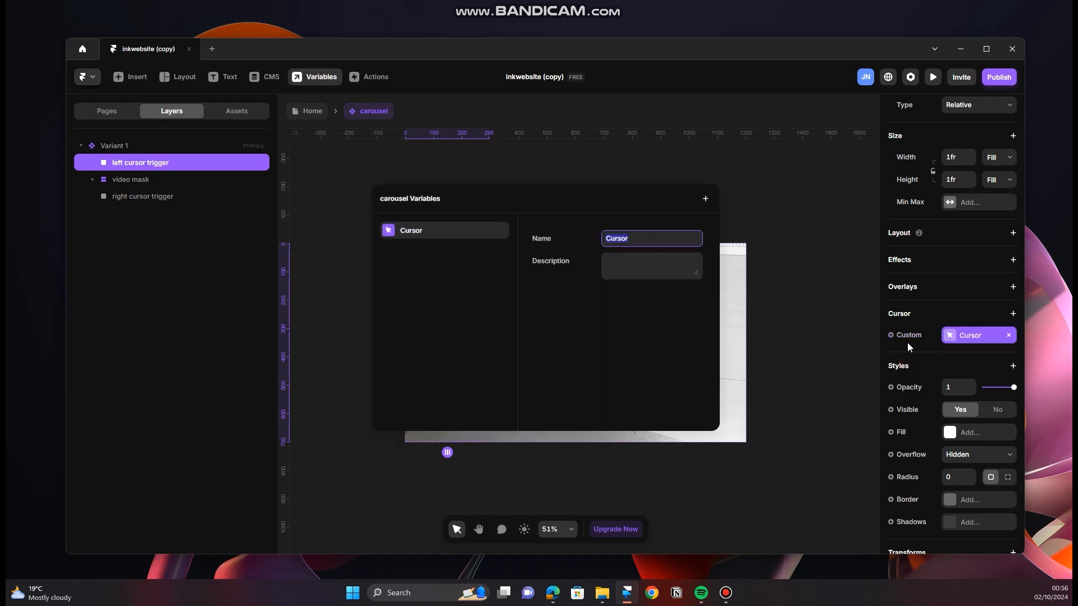
left_click(654, 241)
double_click(654, 242)
type("left c")
key("Return")
left_click(806, 267)
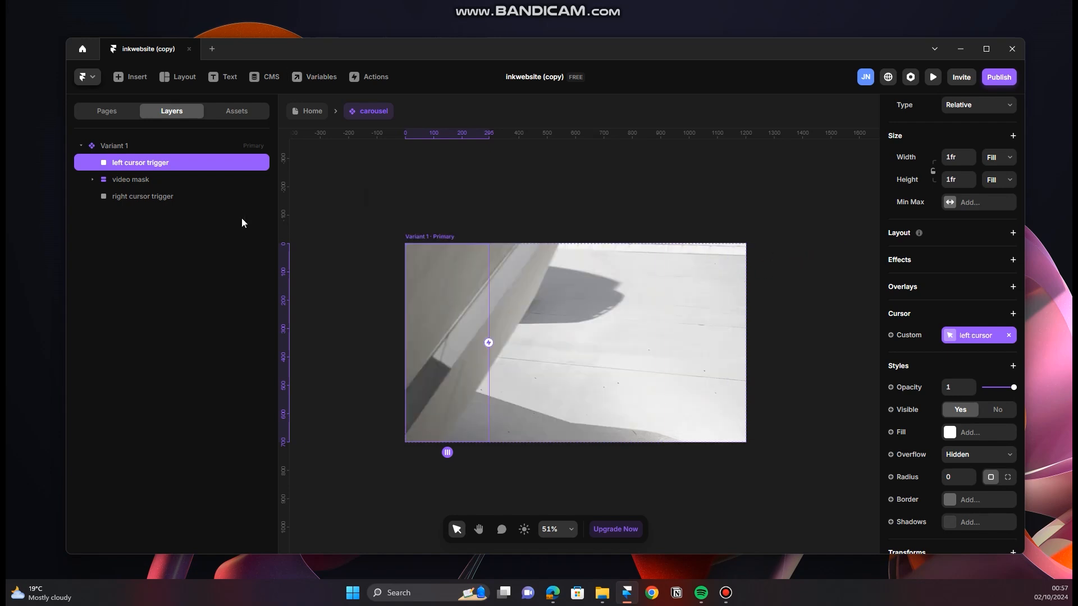
Step: Add a custom cursor to the right cursor trigger and link it to a new variable named "right cursor"
left_click(158, 197)
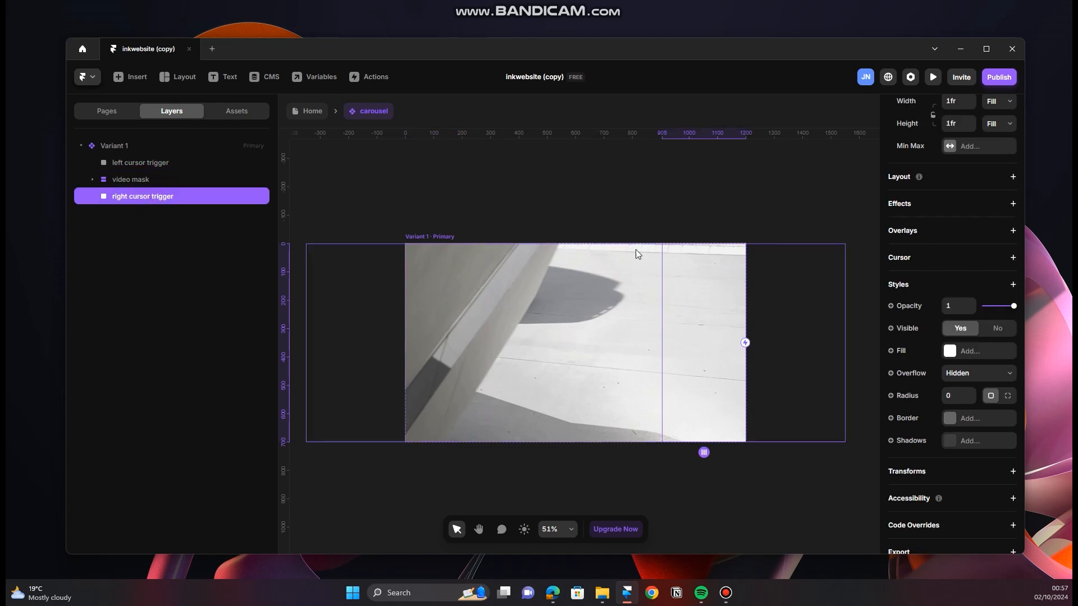
left_click(1012, 258)
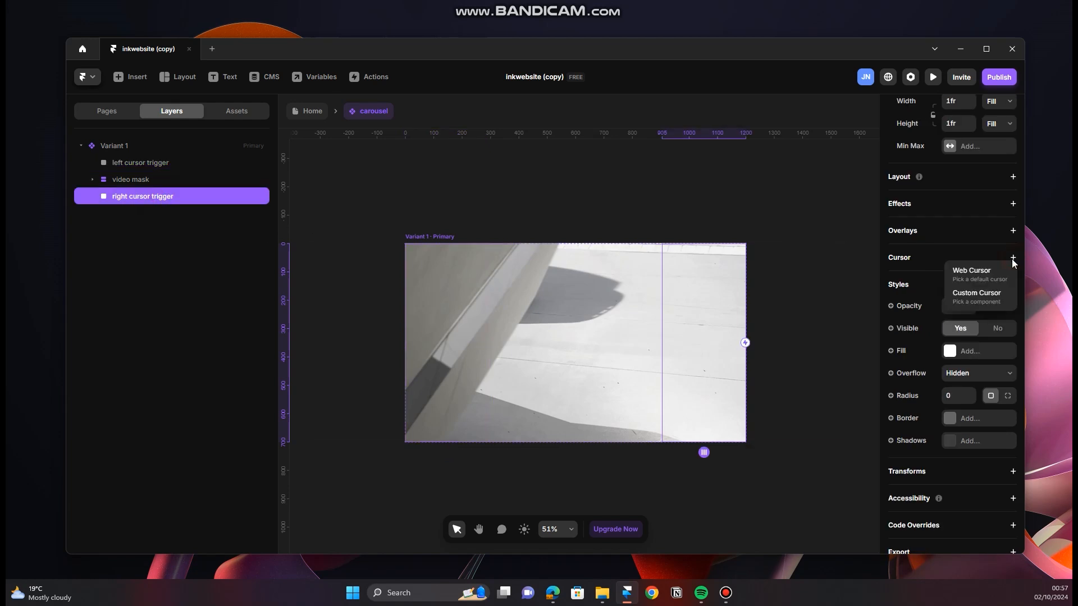
left_click(977, 298)
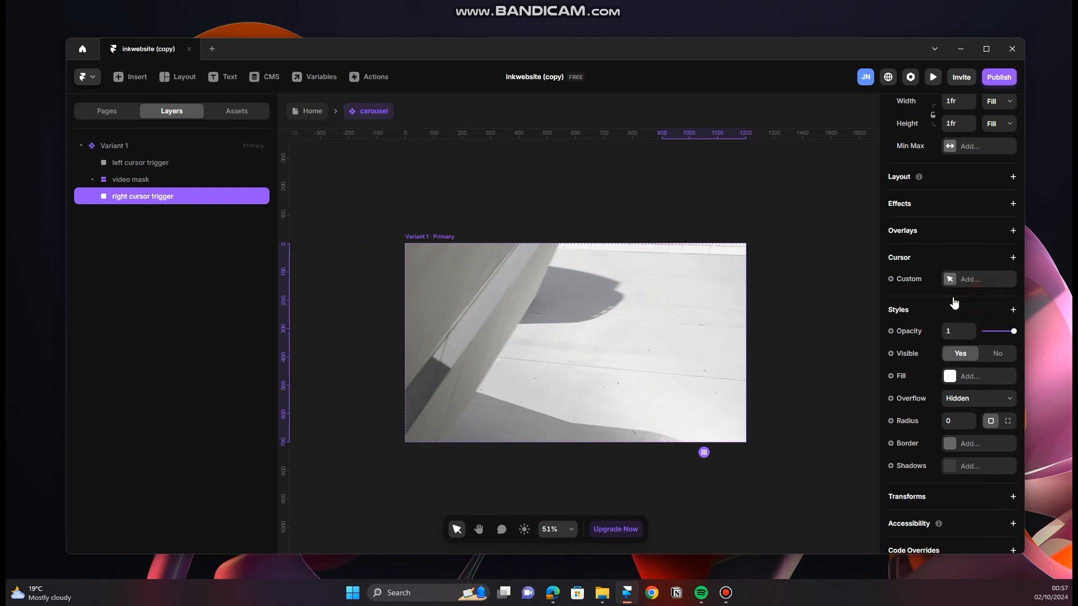
left_click(893, 281)
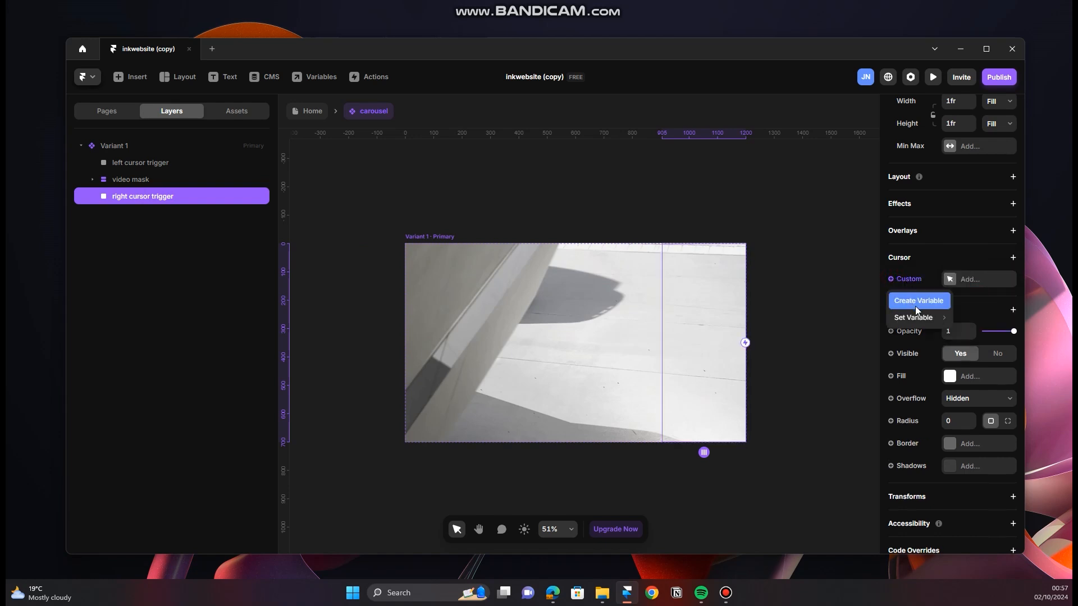
left_click(921, 302)
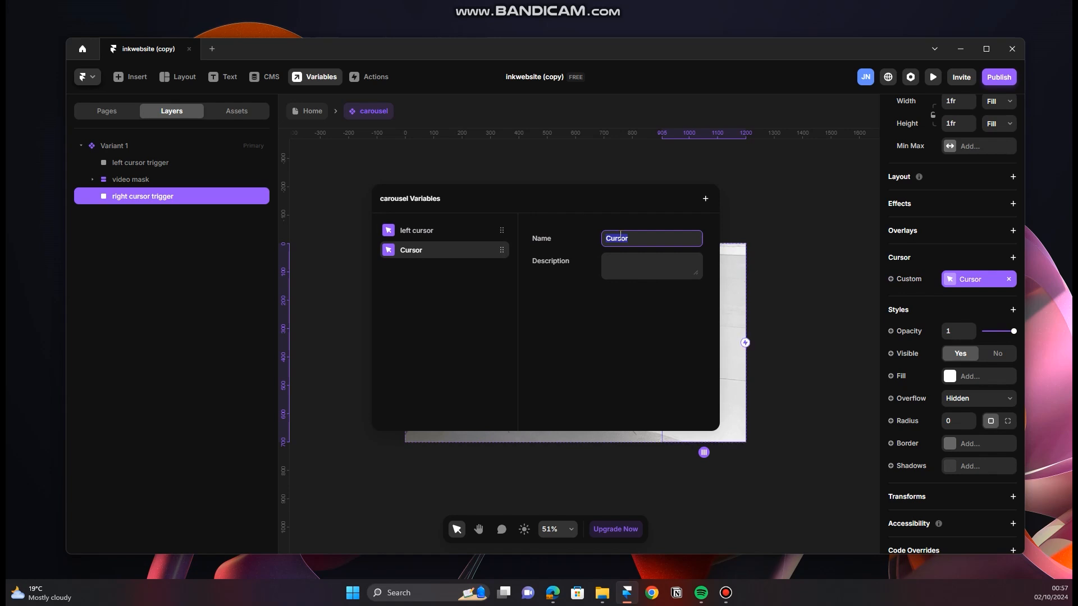
type("right c")
left_click(367, 208)
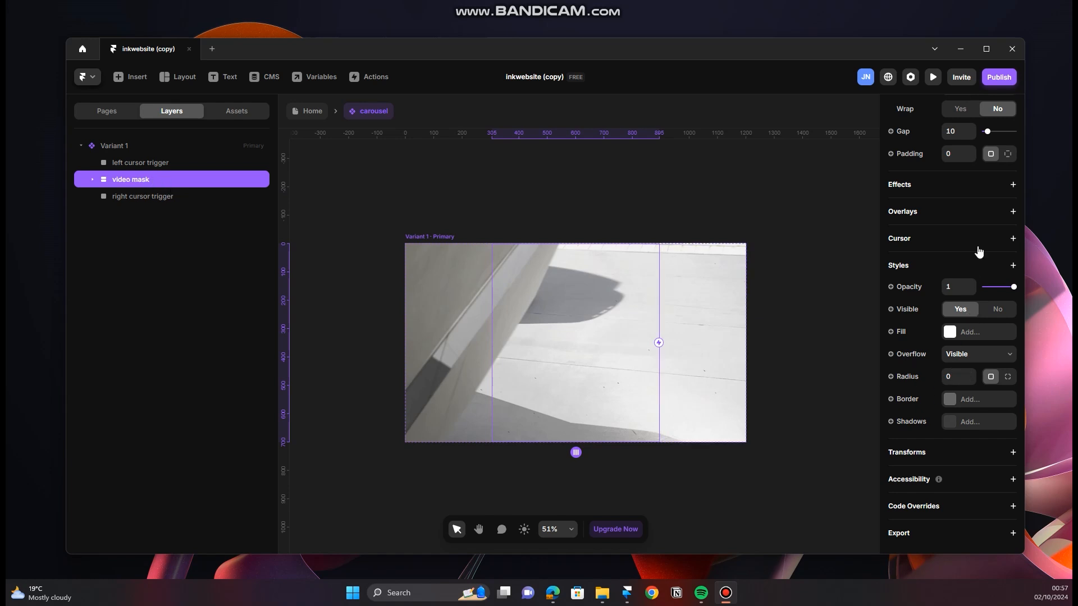
Step: Add a custom cursor to the video mask and link it to a new variable named "centre cursor"
left_click(1013, 239)
left_click(991, 279)
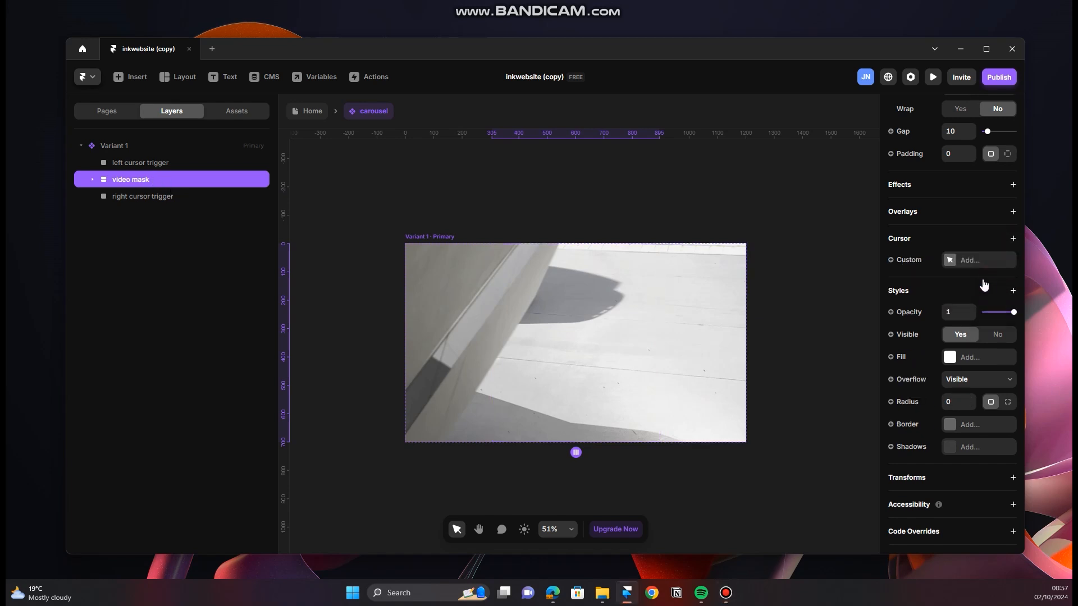
left_click(904, 260)
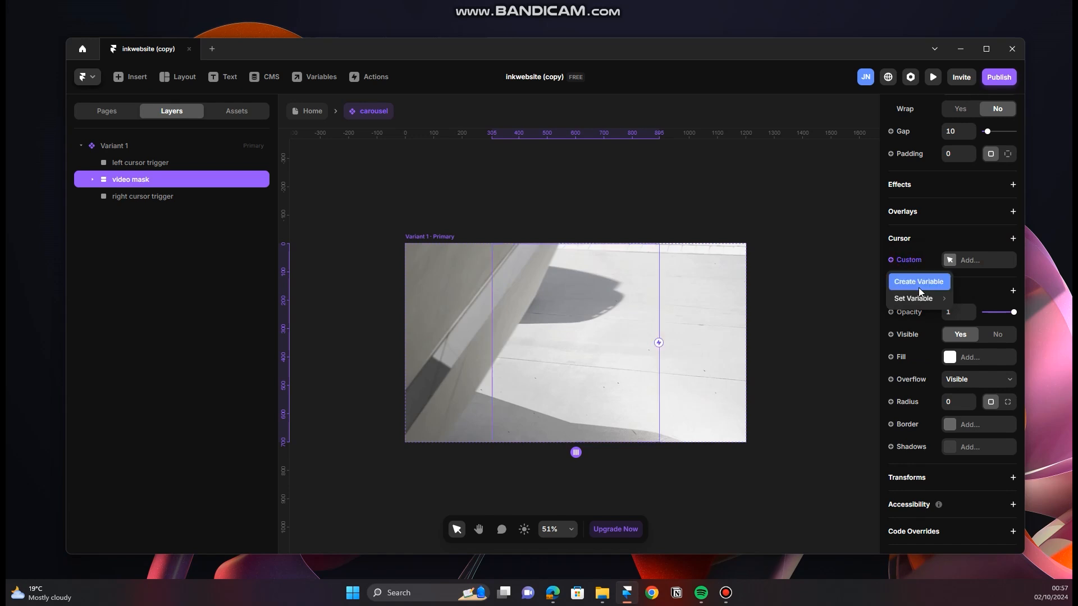
left_click(920, 284)
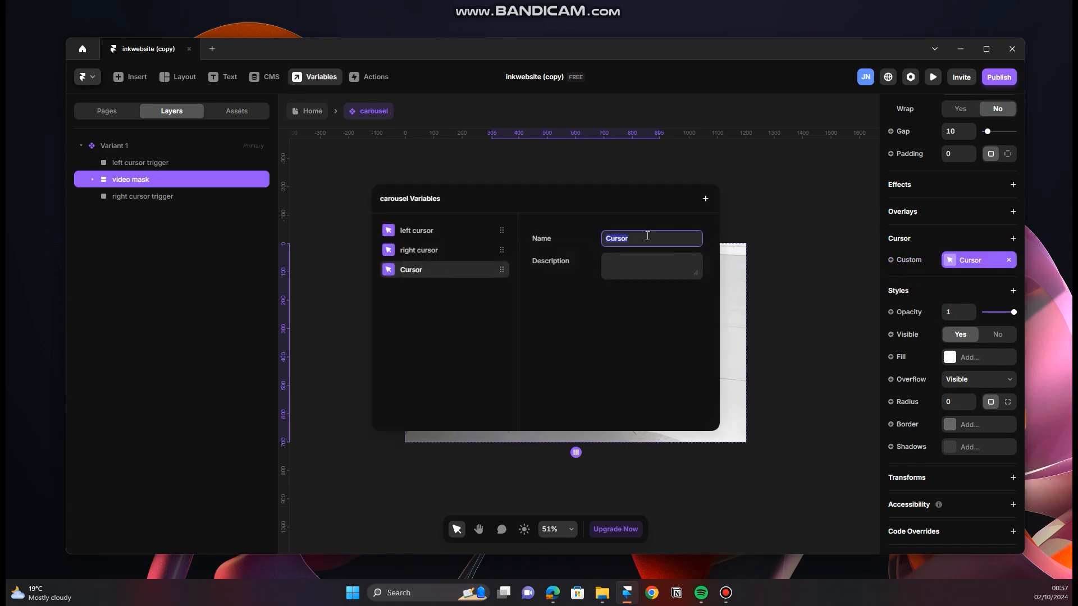
type("centre c")
key("Return")
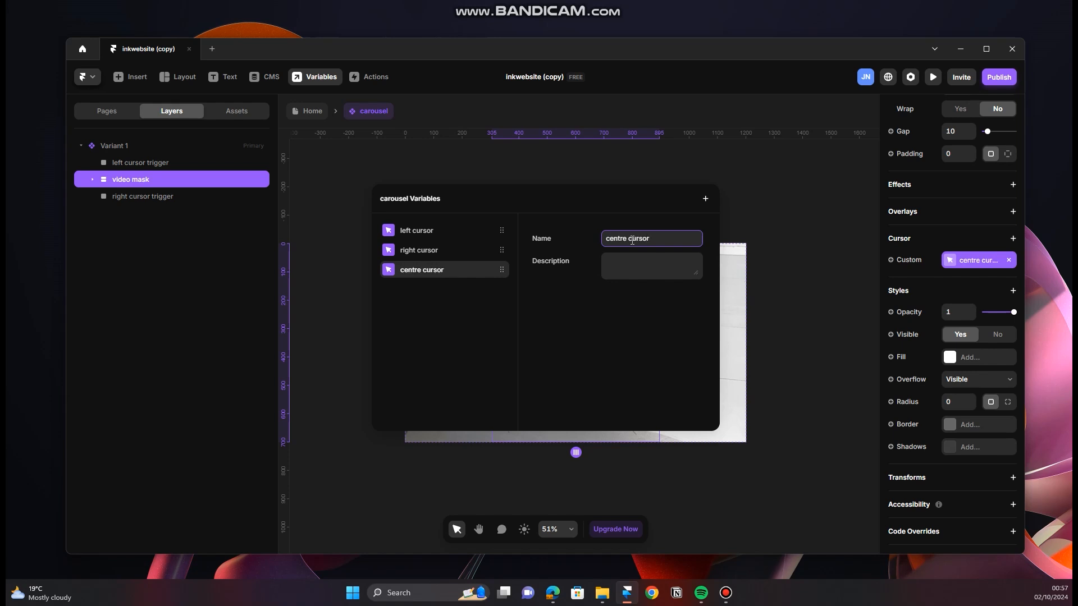
left_click(771, 231)
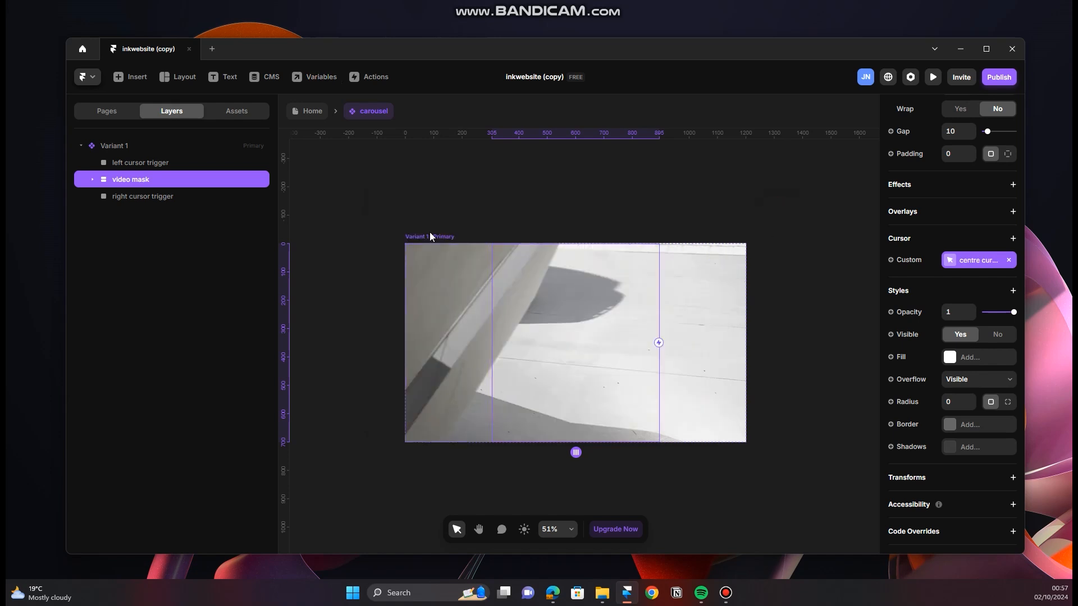
Step: Return to the Home page and assign the arrow component to the carousel's left cursor
left_click(314, 116)
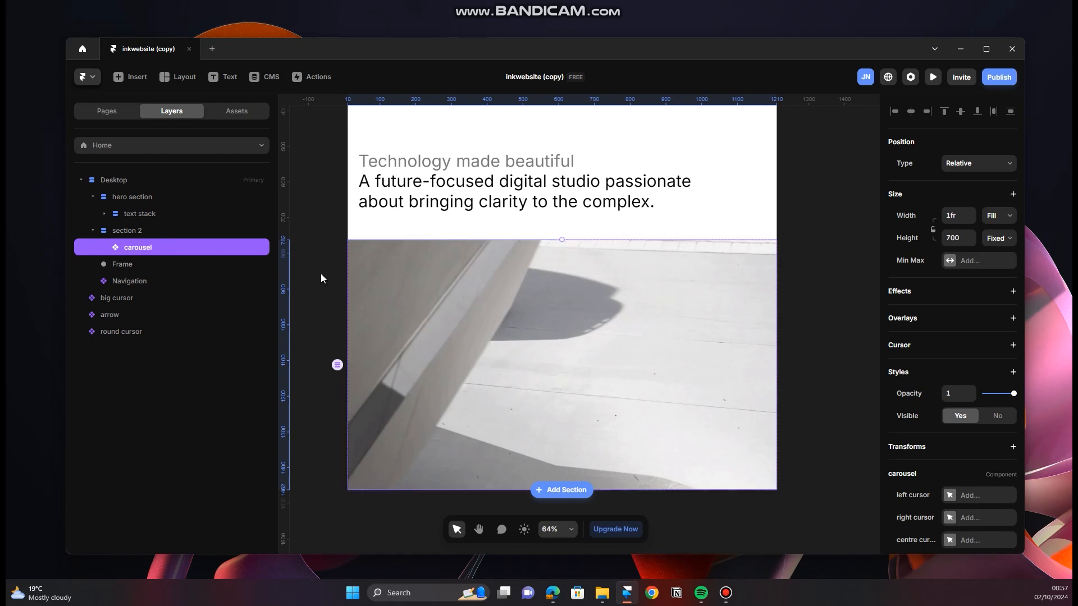
scroll(939, 466, "down", 2)
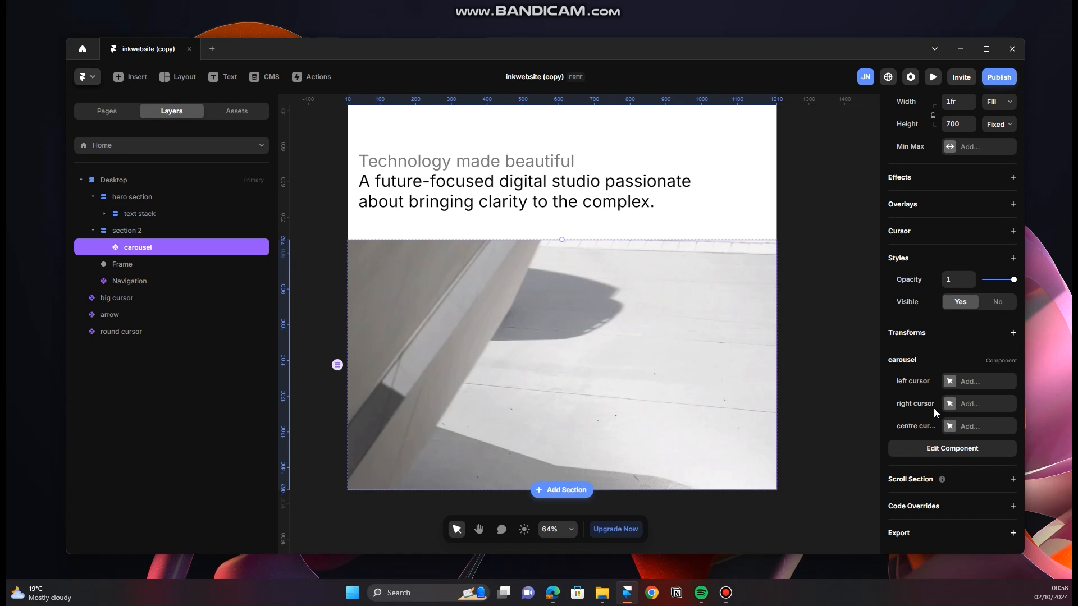
left_click(970, 385)
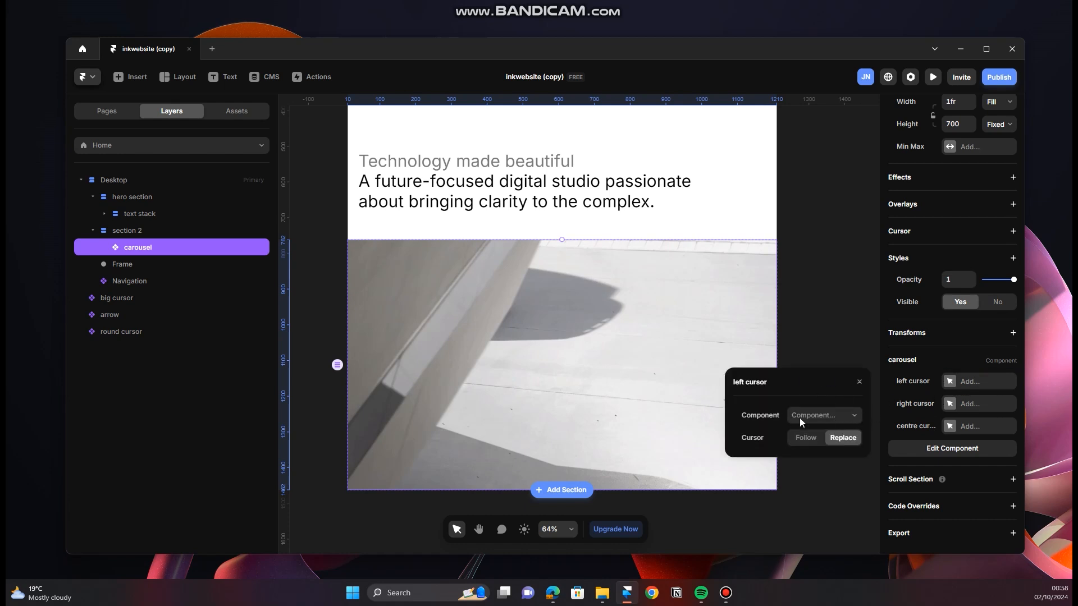
left_click(855, 416)
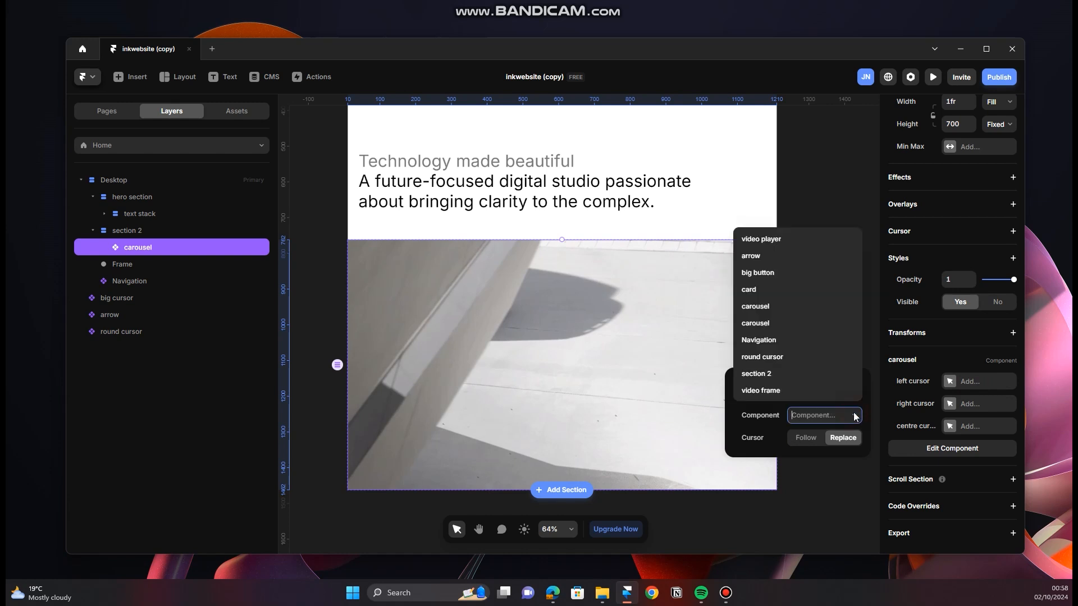
left_click(780, 256)
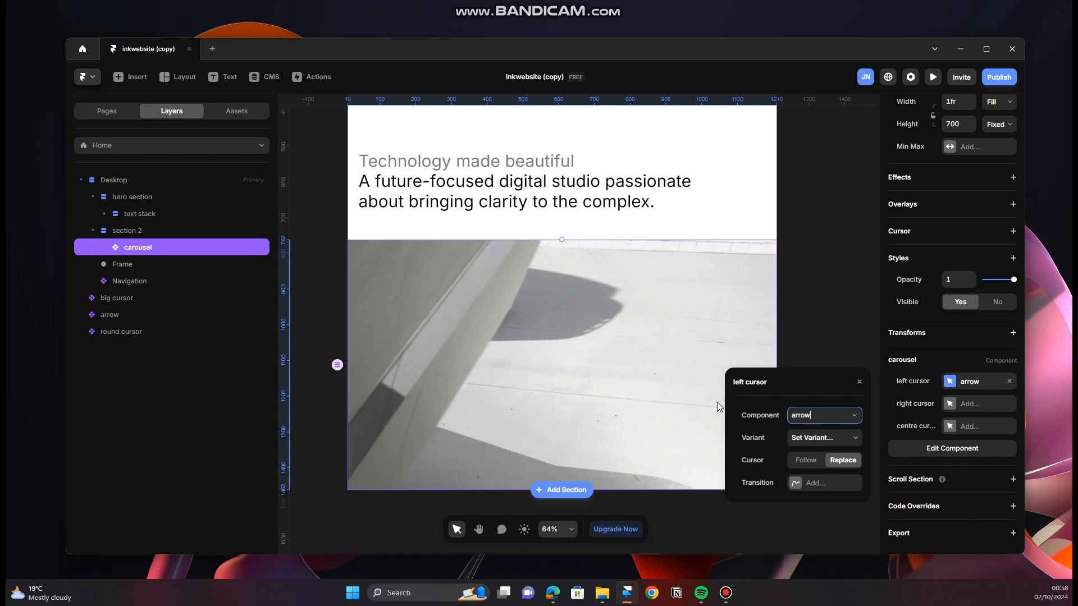
Step: Open the arrow component beside the Desktop frame and inspect the Hero icon inside Variant 1
scroll(685, 400, "down", 5)
scroll(396, 248, "up", 5)
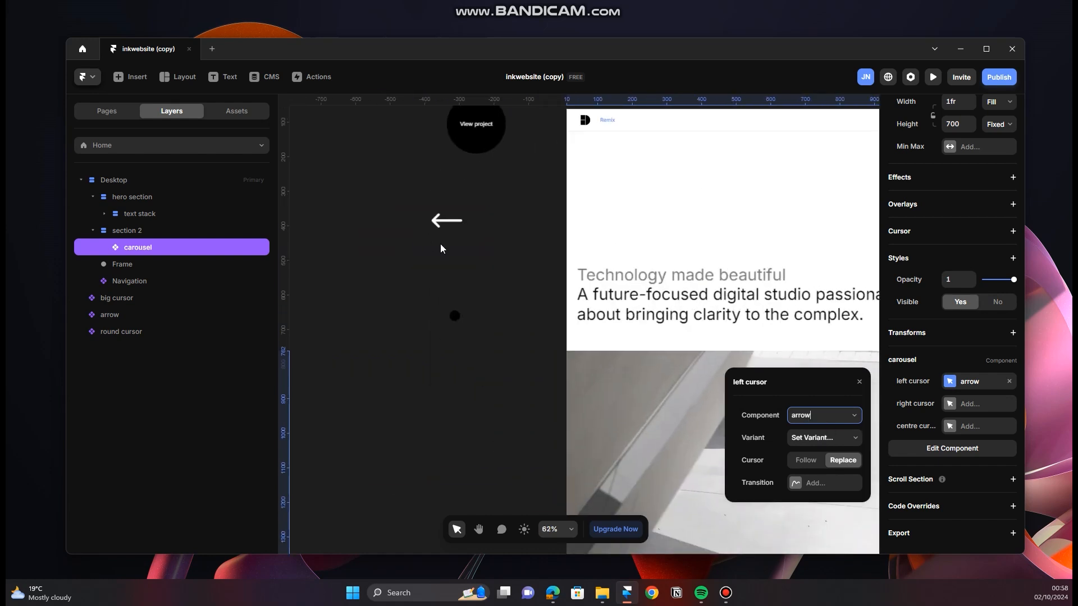
scroll(441, 248, "up", 3)
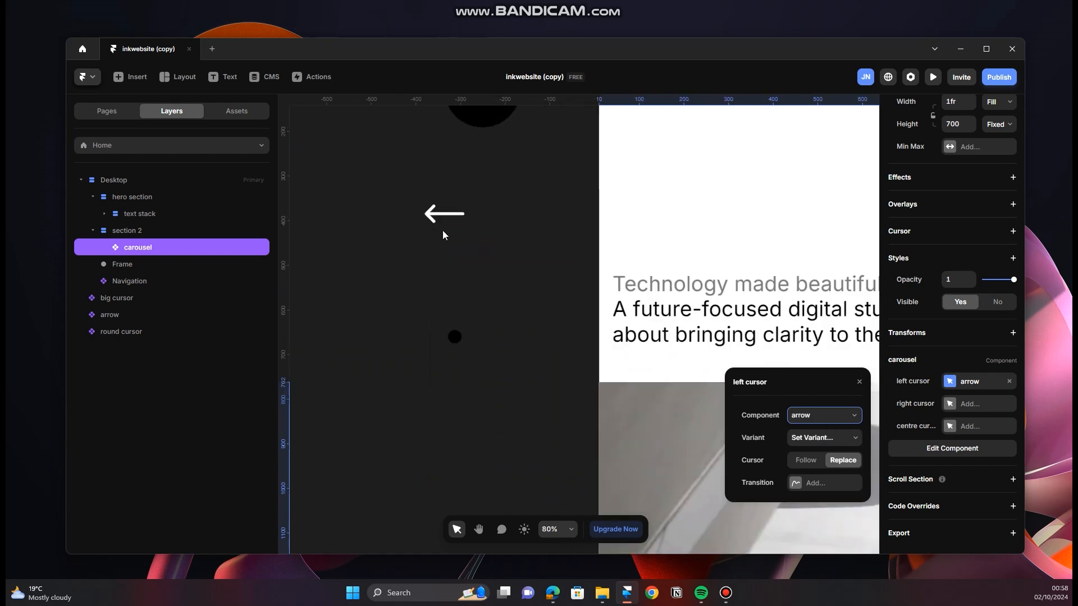
scroll(443, 234, "down", 2)
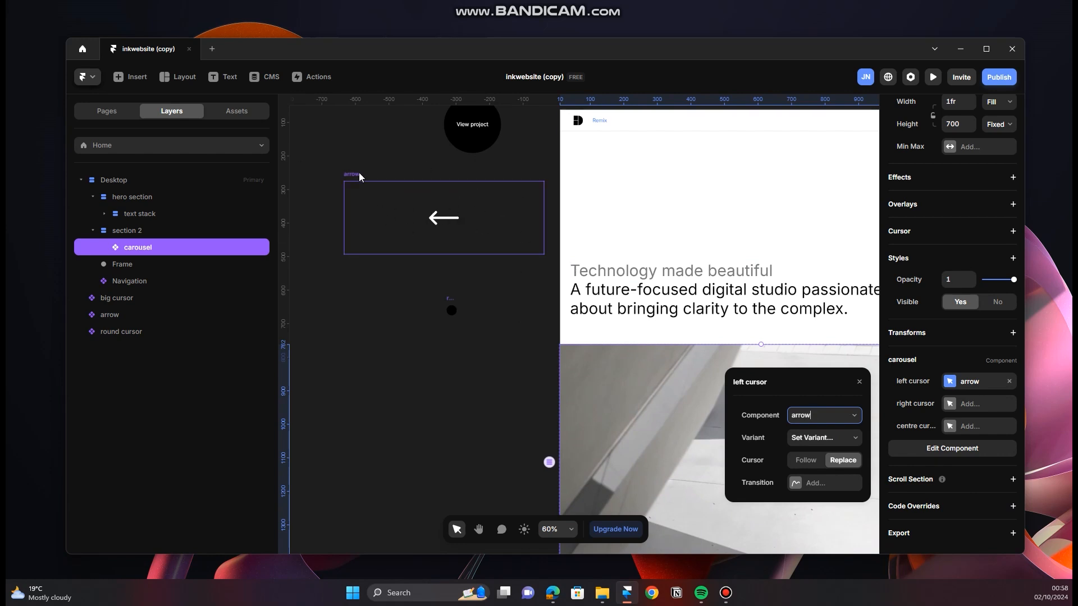
double_click(477, 228)
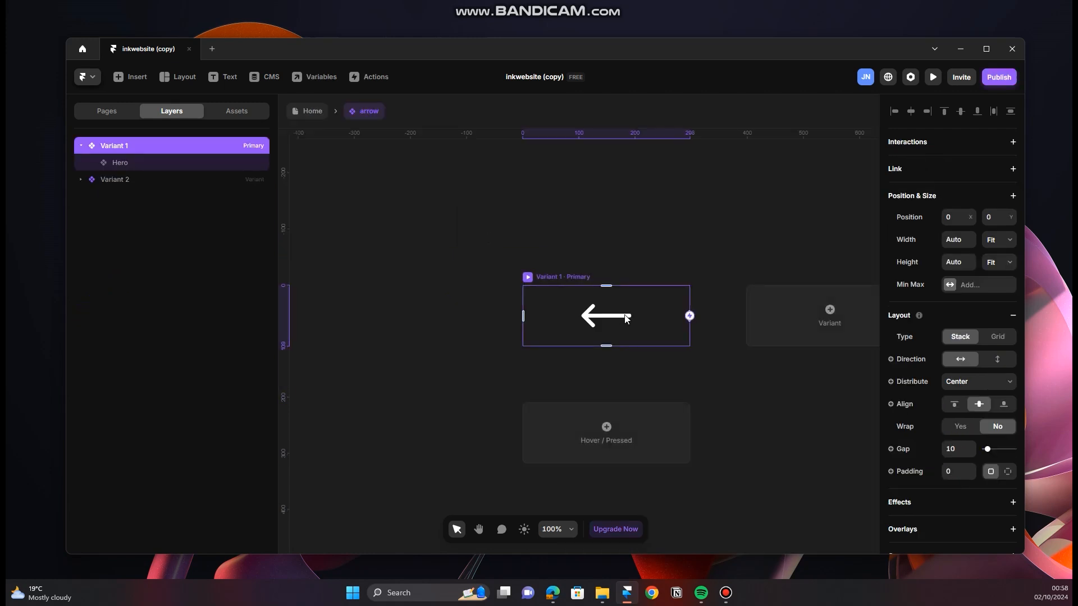
left_click(137, 165)
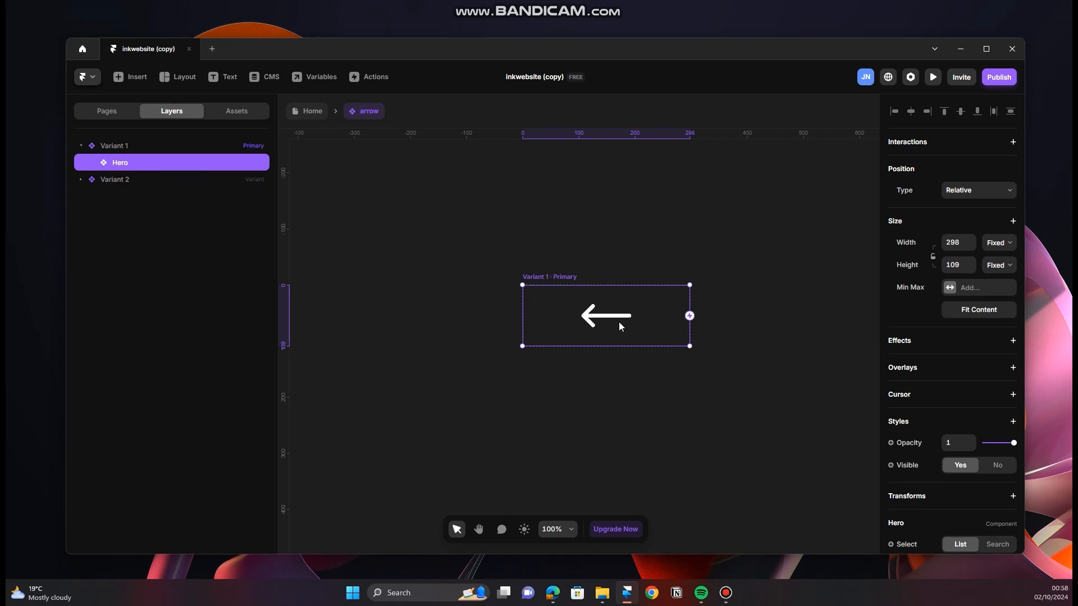
Step: Place a Hero icon from the Icons elements on the arrow component's canvas and delete it again
left_click(124, 79)
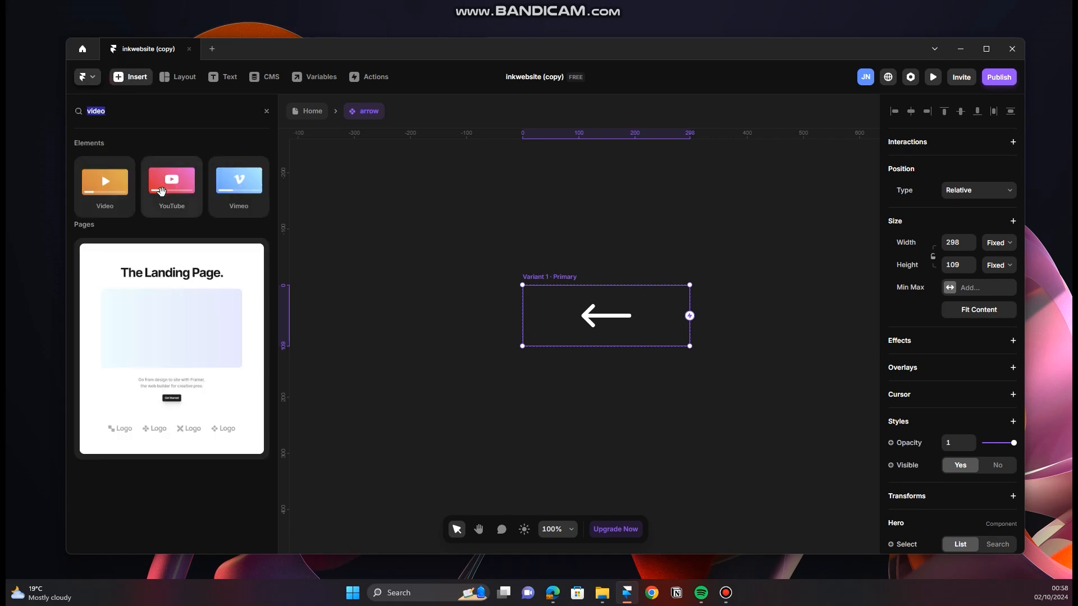
left_click(266, 111)
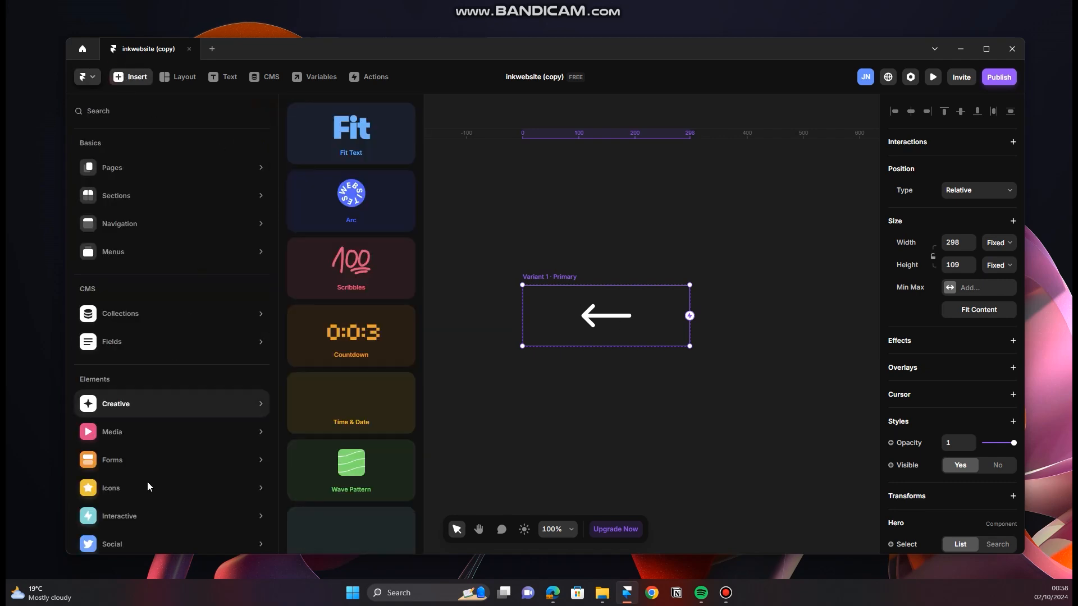
scroll(147, 482, "down", 1)
mouse_move(166, 445)
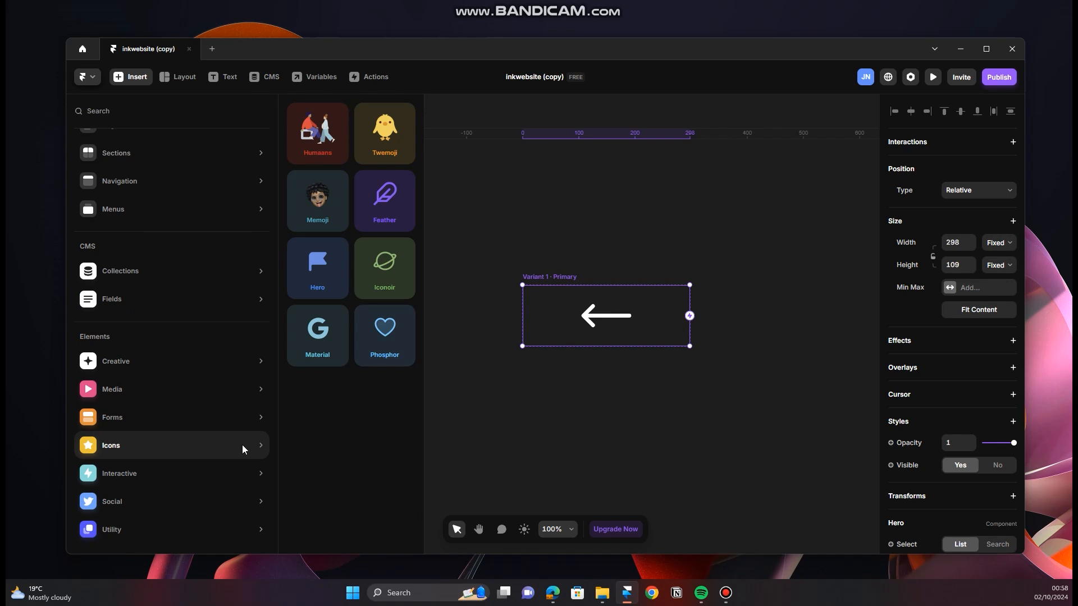
left_click_drag(317, 268, 471, 233)
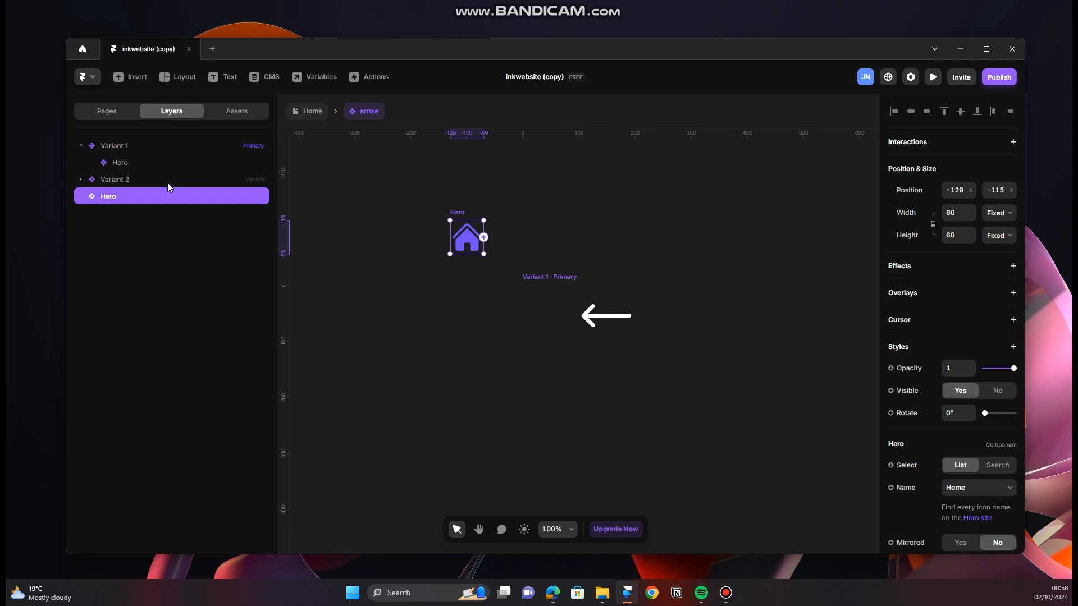
left_click(140, 162)
left_click(472, 233)
key("Delete")
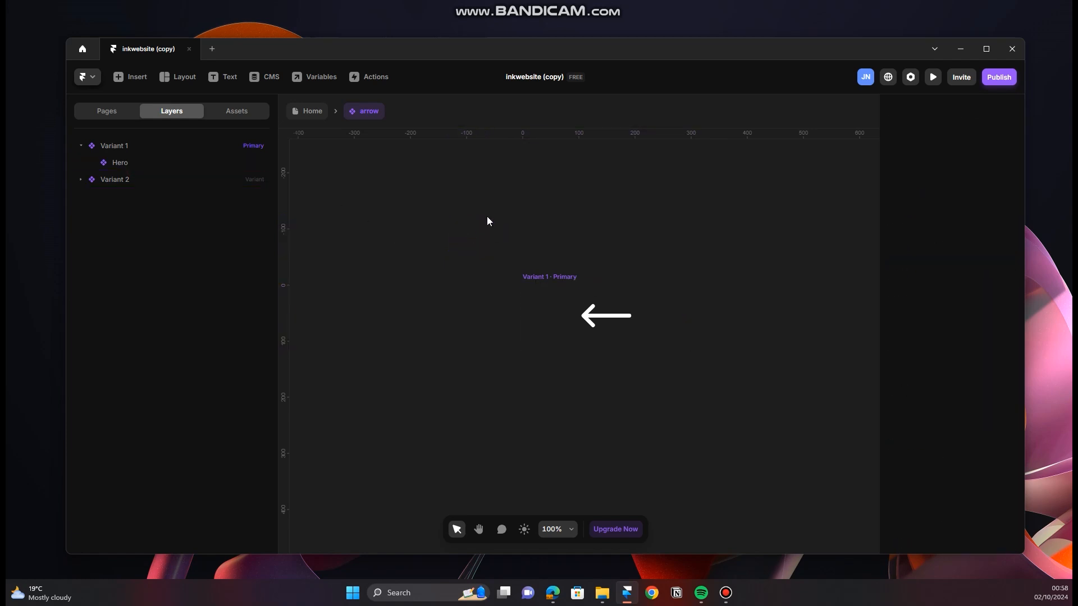
Step: Leave the arrow component and return to the Home page with the cursor components and Desktop frame in view
left_click(312, 111)
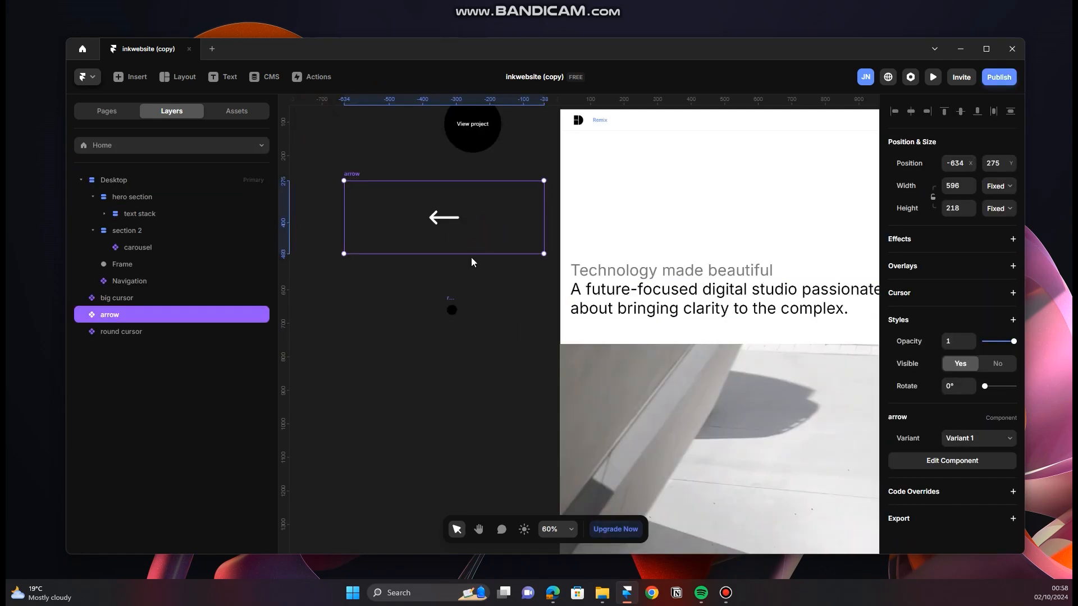
scroll(494, 247, "down", 4)
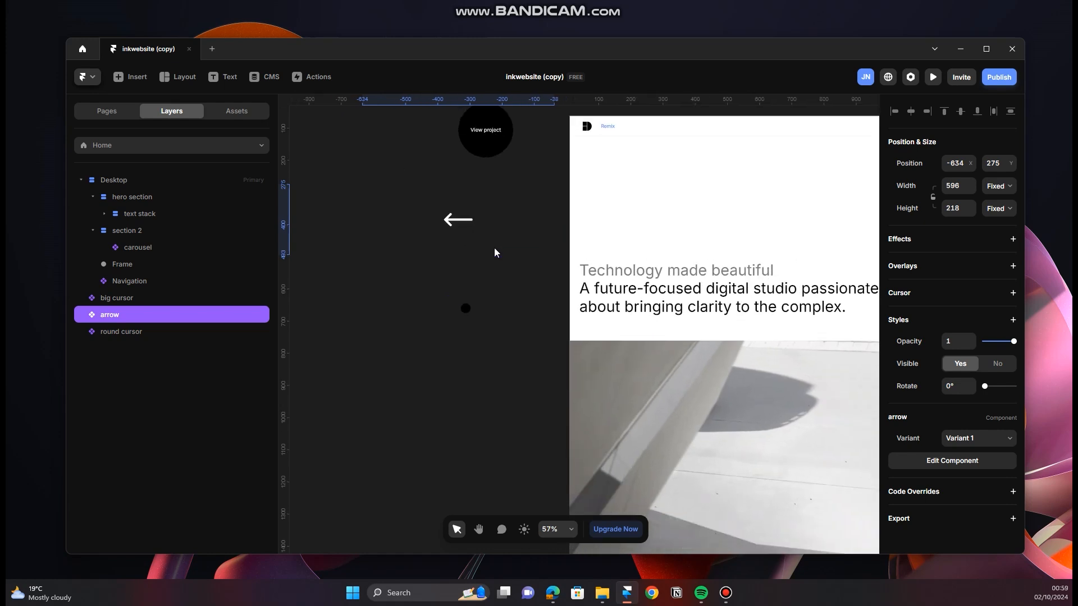
scroll(530, 301, "down", 1)
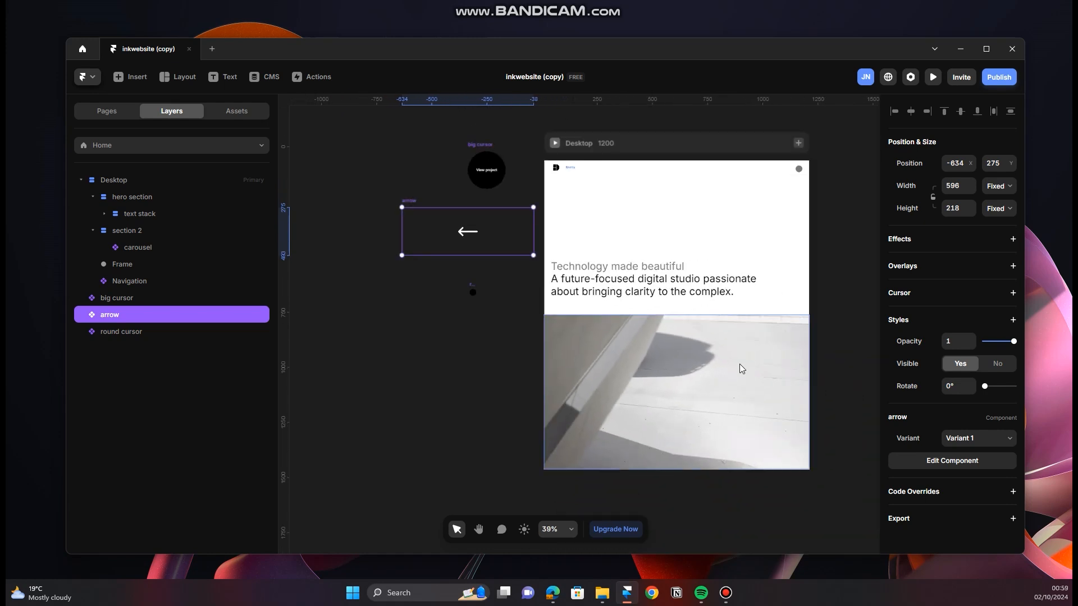
Step: Set the variant of the section 2 carousel's left cursor to Variant 1
left_click(709, 398)
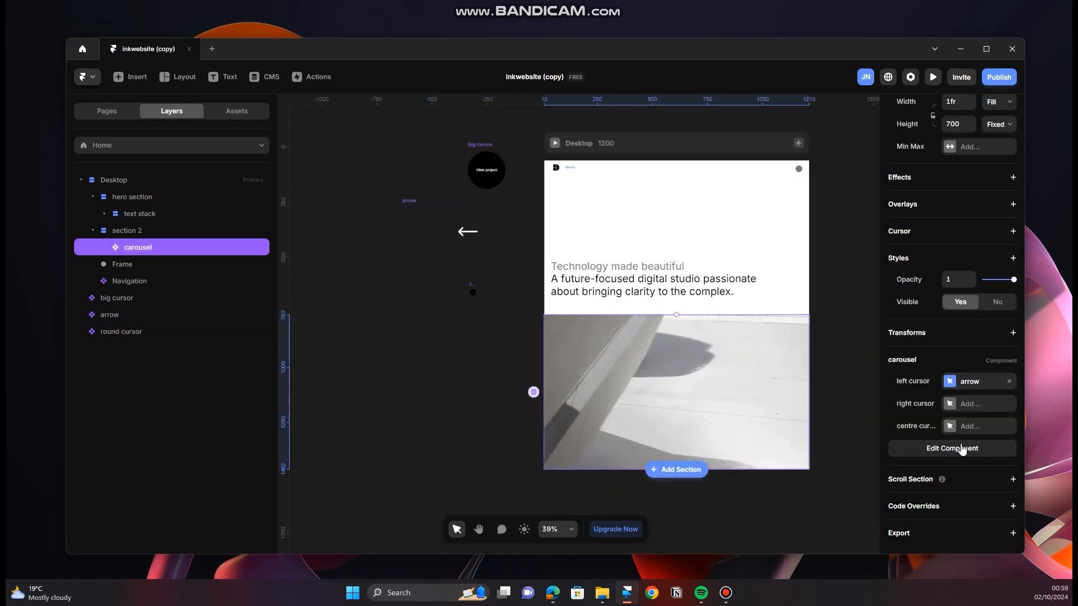
left_click(973, 386)
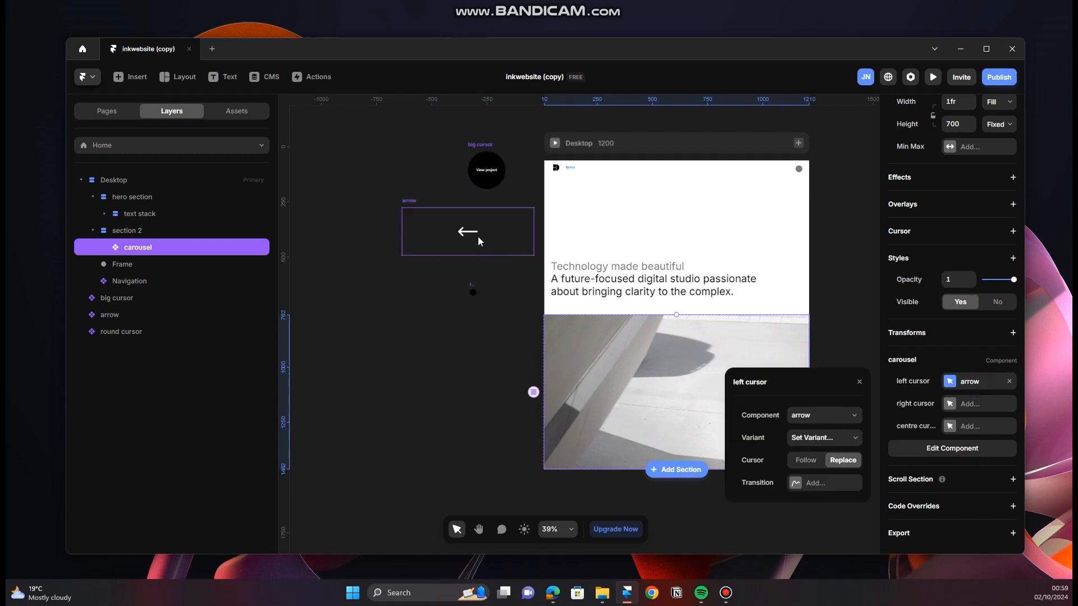
left_click(842, 437)
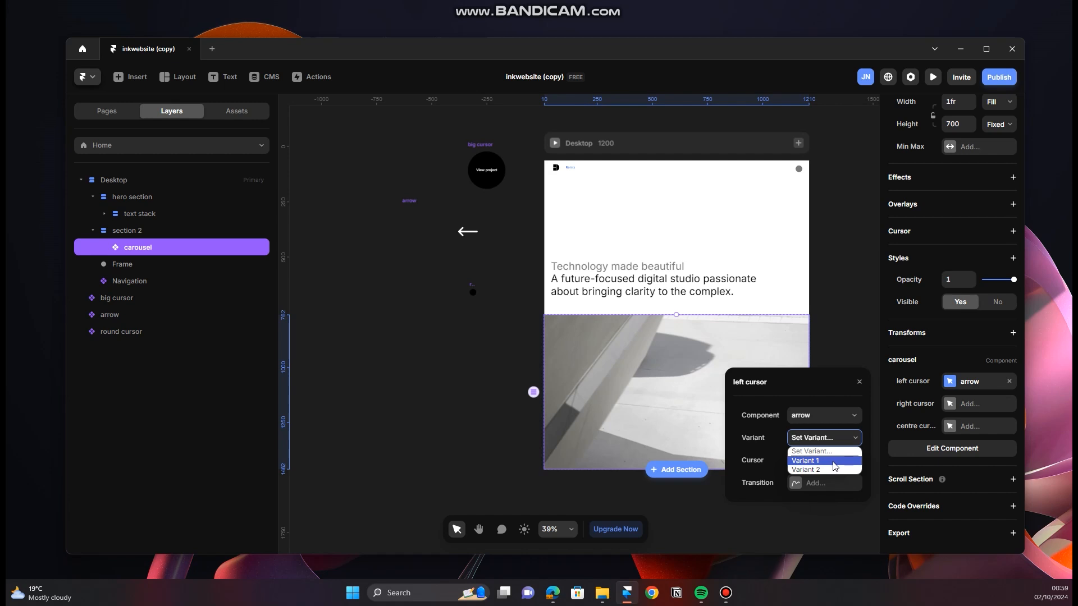
left_click(832, 462)
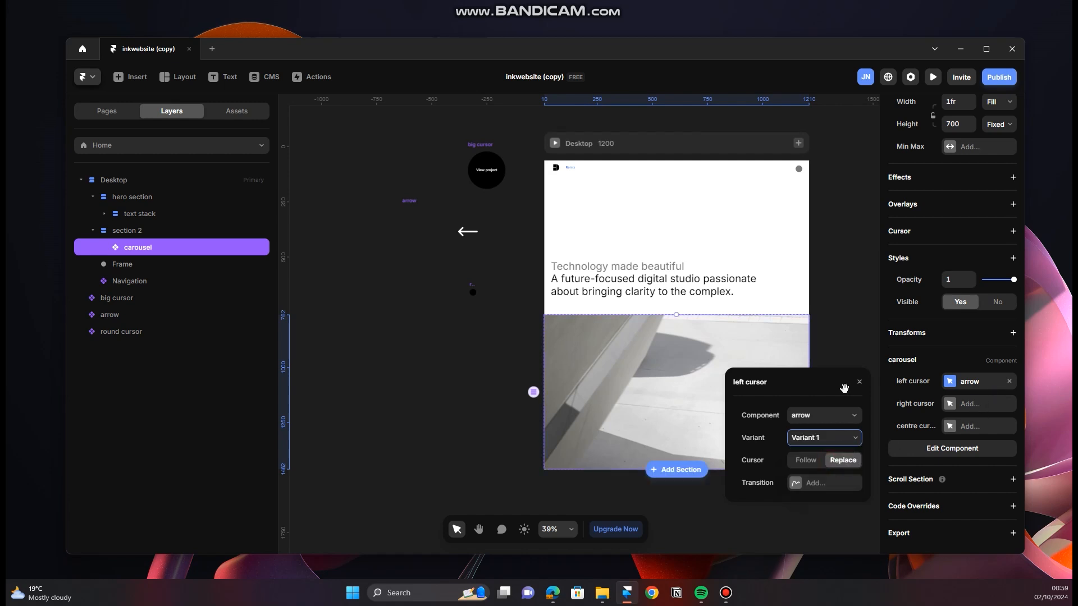
left_click(863, 387)
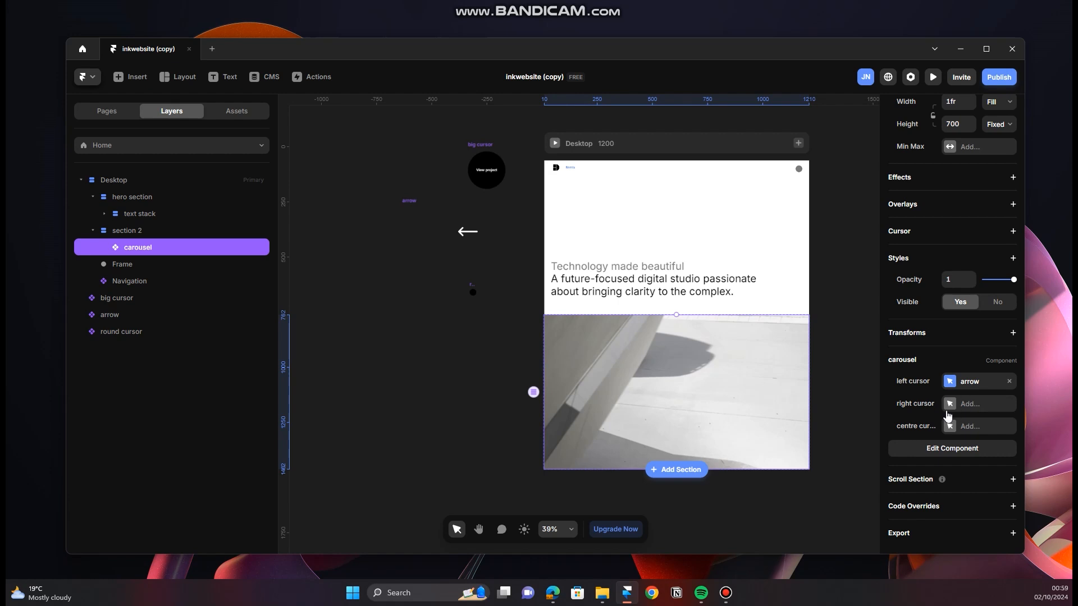
Step: Assign the arrow component to the carousel's right cursor and set its variant to Variant 2
scroll(730, 387, "up", 3)
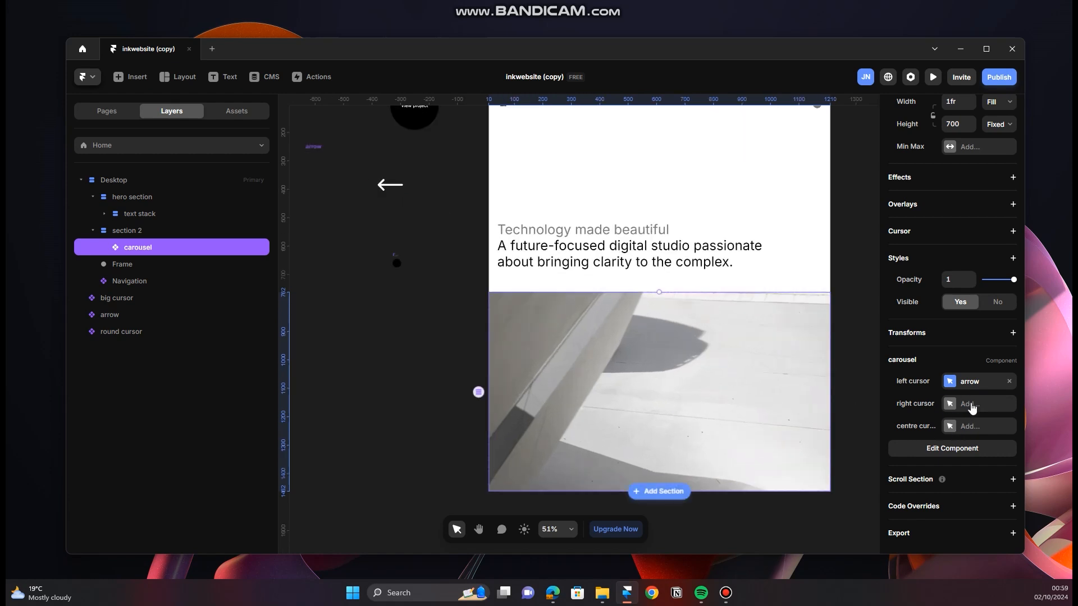
left_click(971, 405)
left_click(826, 438)
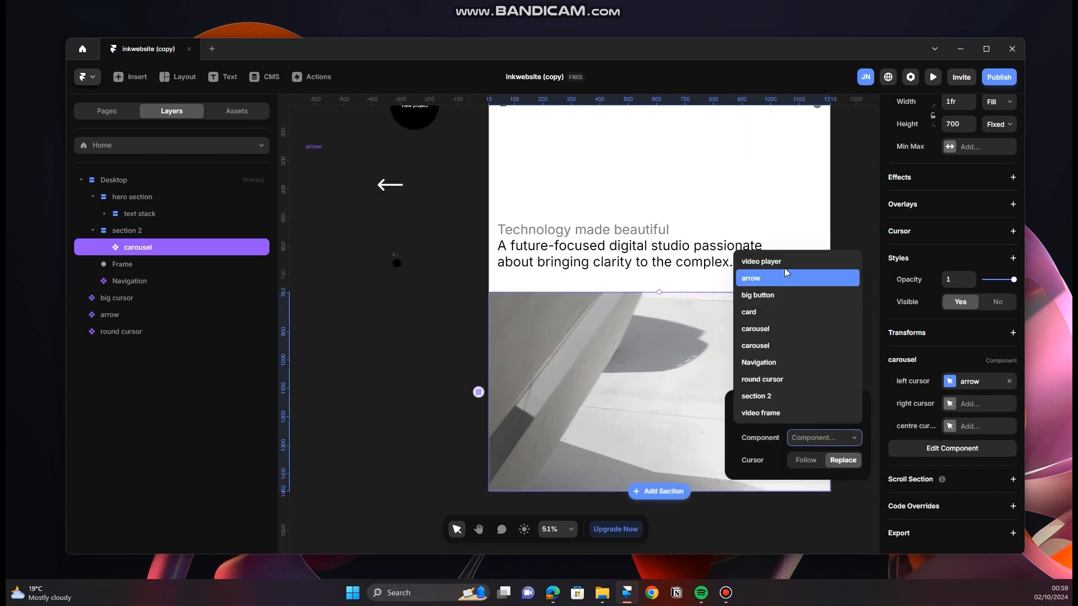
left_click(780, 279)
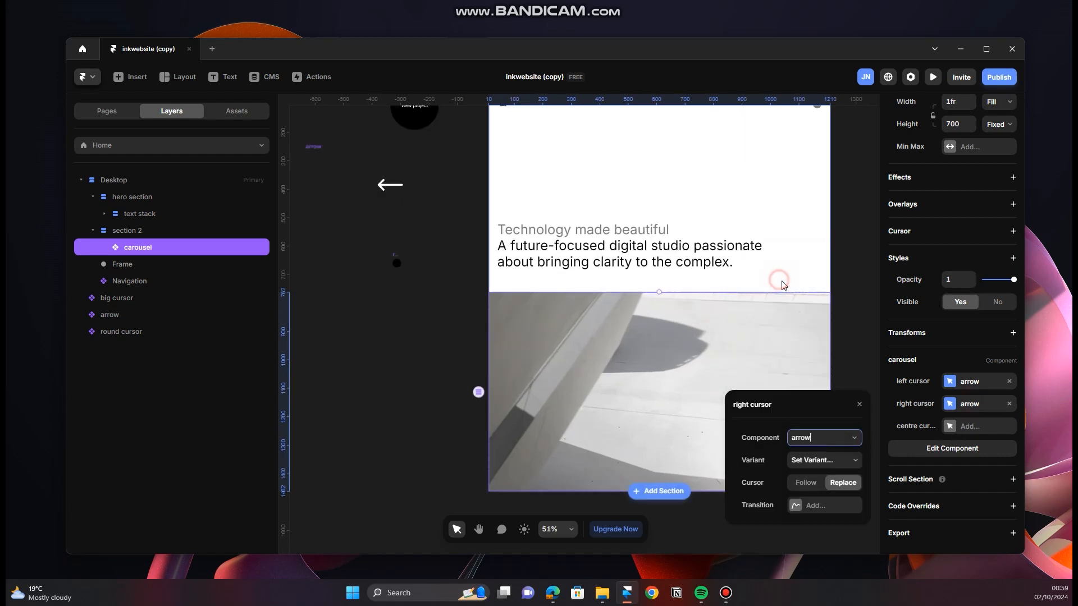
left_click(831, 465)
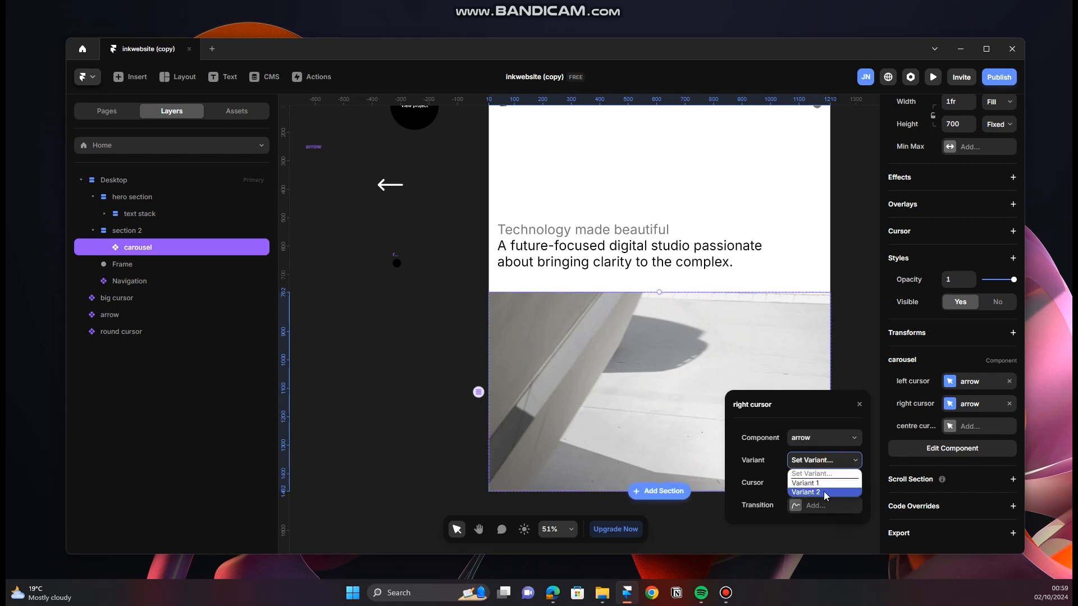
left_click(823, 491)
left_click(858, 410)
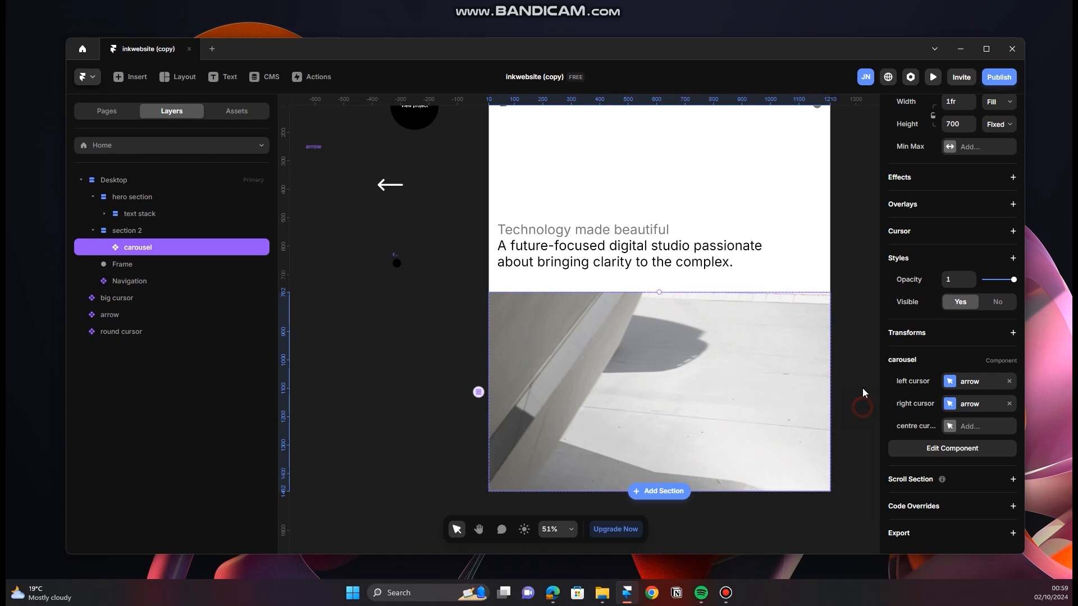
Step: Open the arrow component to view its two variants, and return to the Home page
double_click(380, 188)
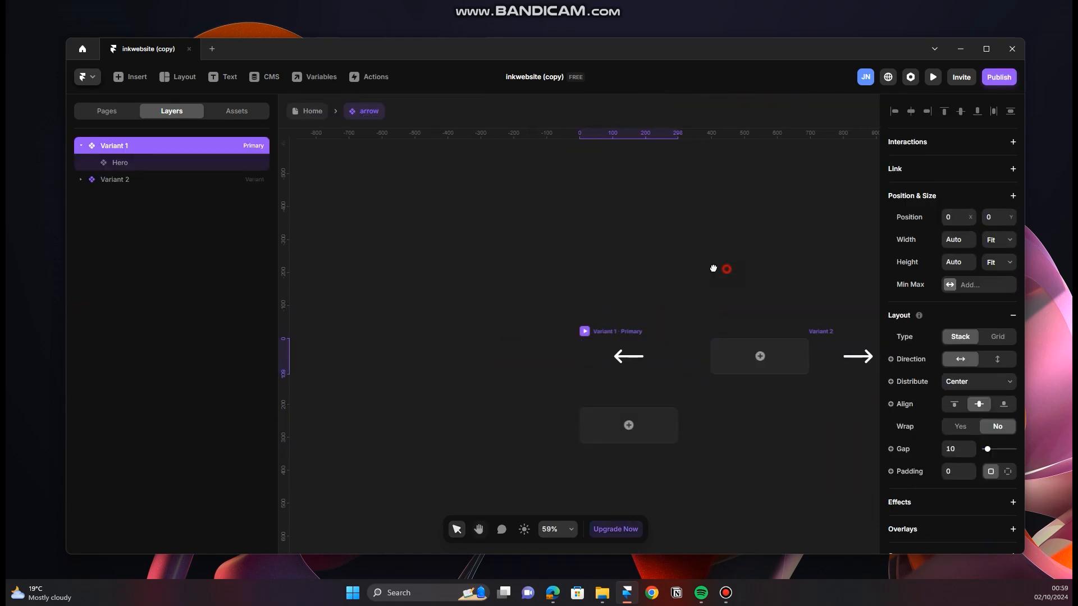
left_click_drag(712, 268, 564, 279)
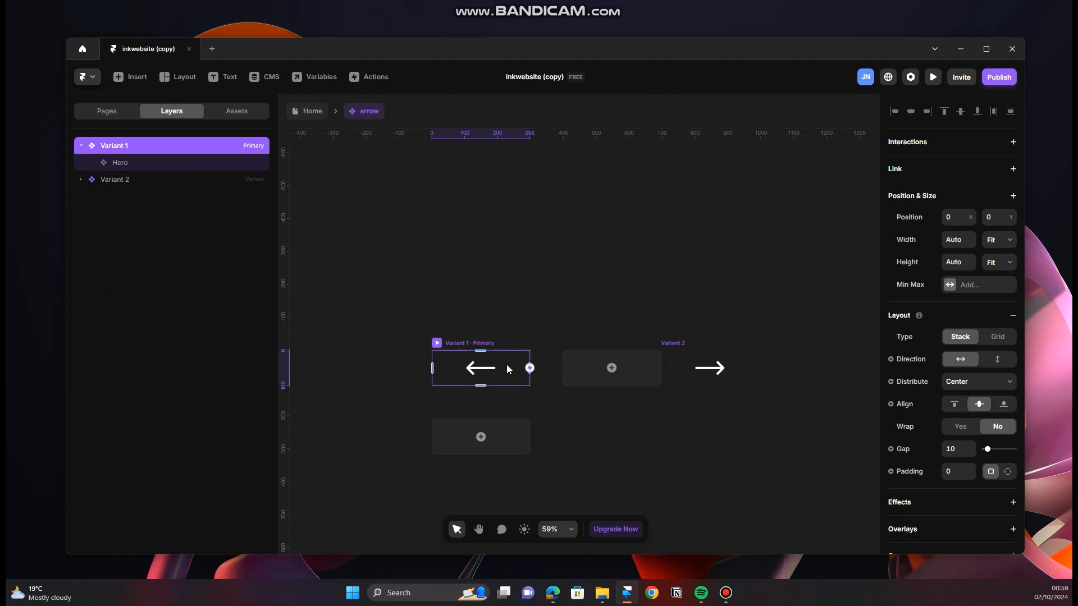
left_click(313, 113)
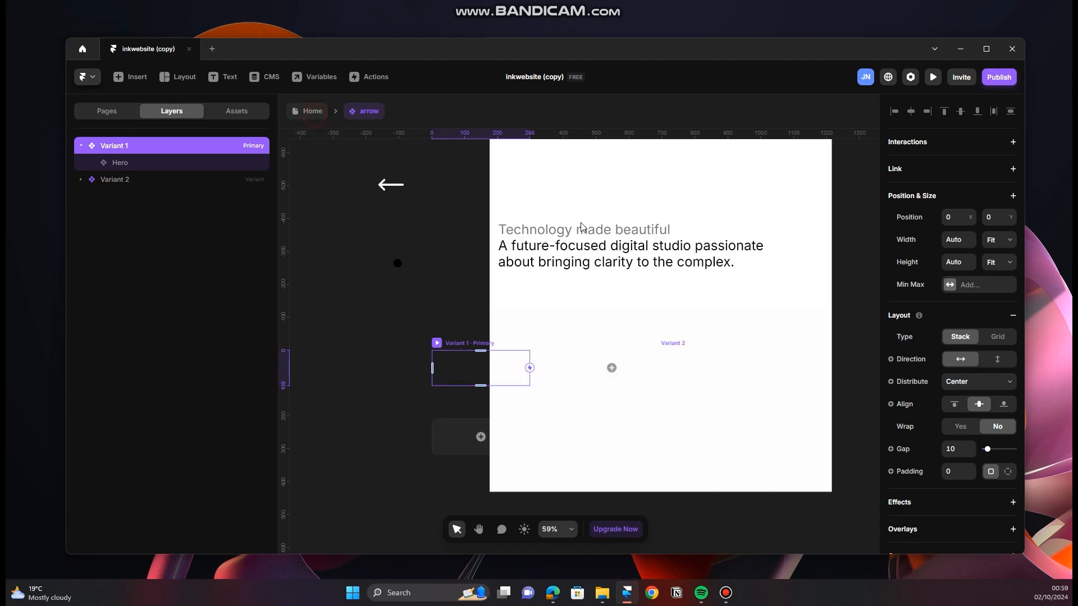
Step: Check which arrow variants are set for the carousel's right and left cursors
left_click(716, 390)
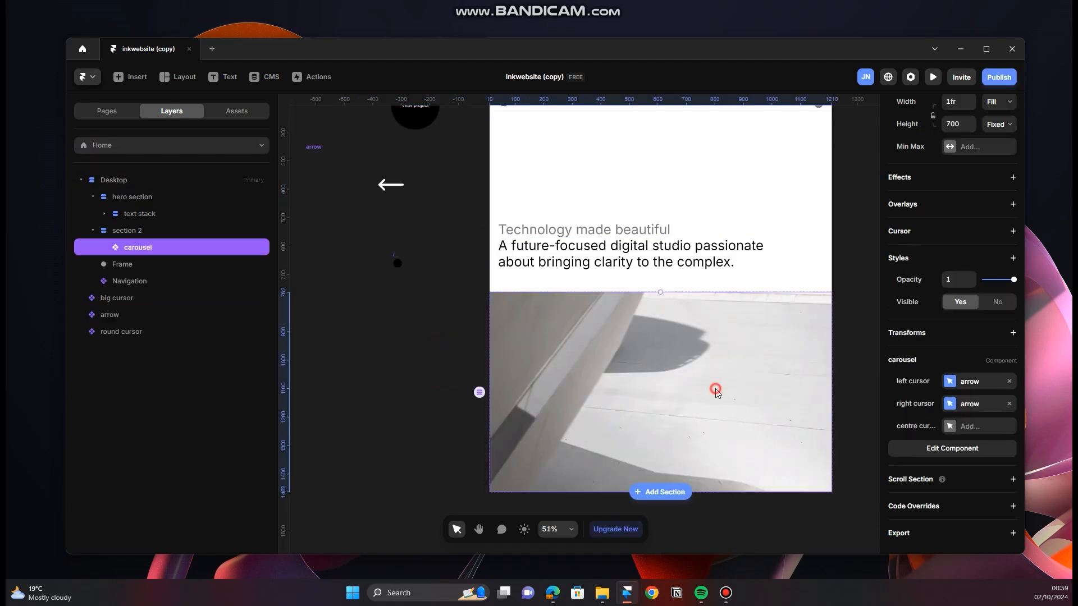
left_click(965, 406)
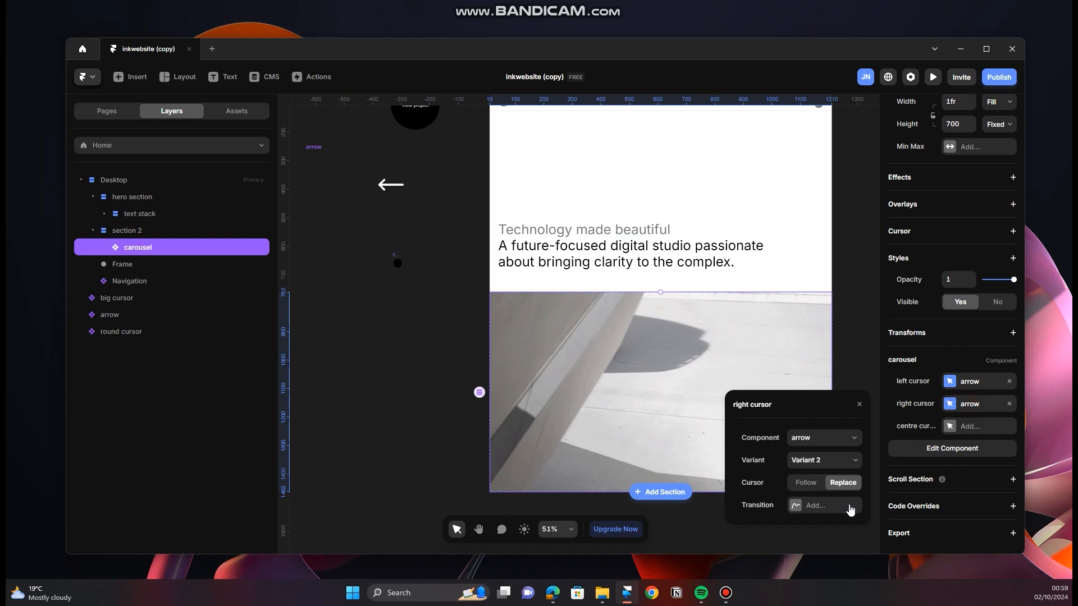
left_click(833, 463)
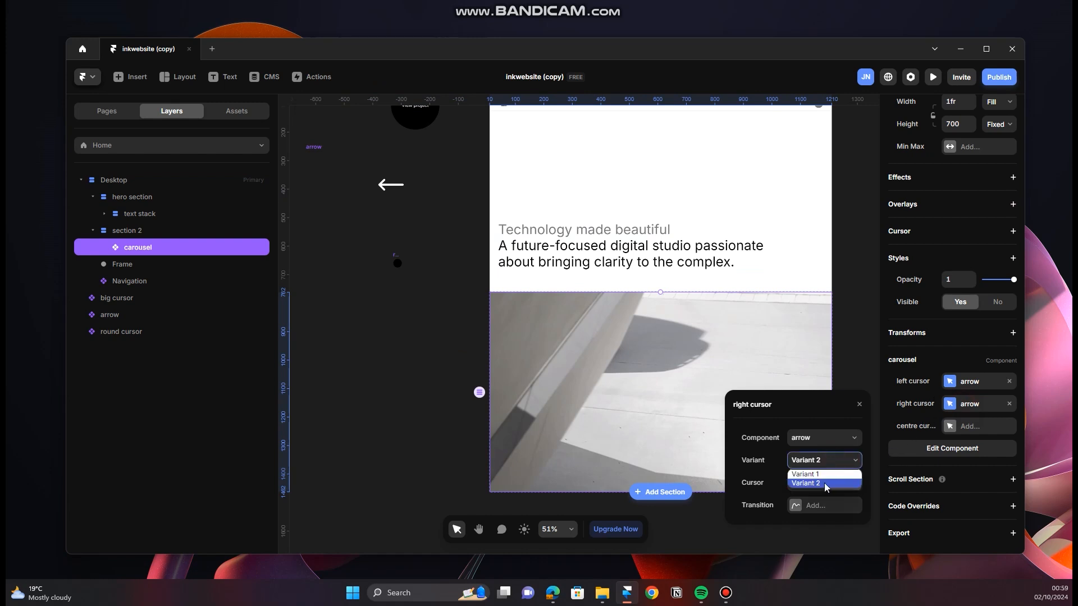
left_click(970, 388)
left_click(837, 438)
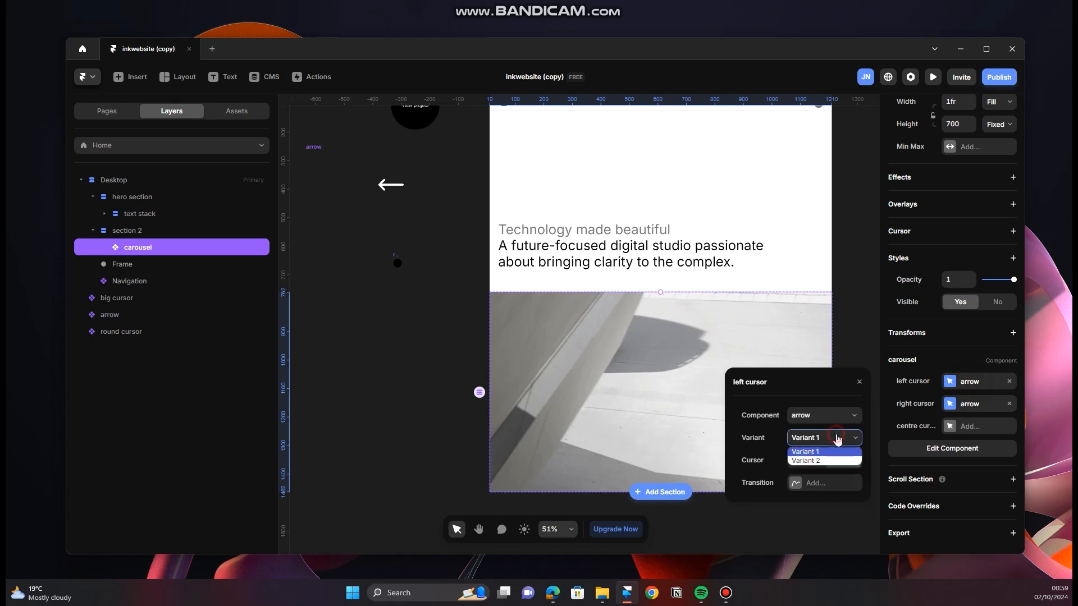
left_click(860, 383)
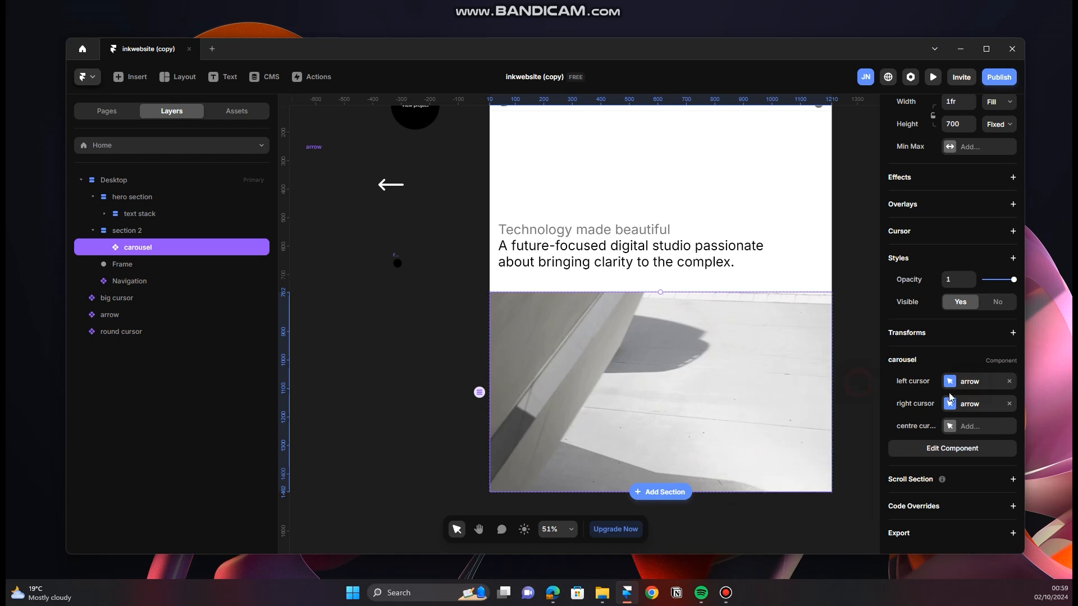
Step: Assign the big button component to the carousel's centre cursor, keeping the cursor mode on Replace
left_click(957, 430)
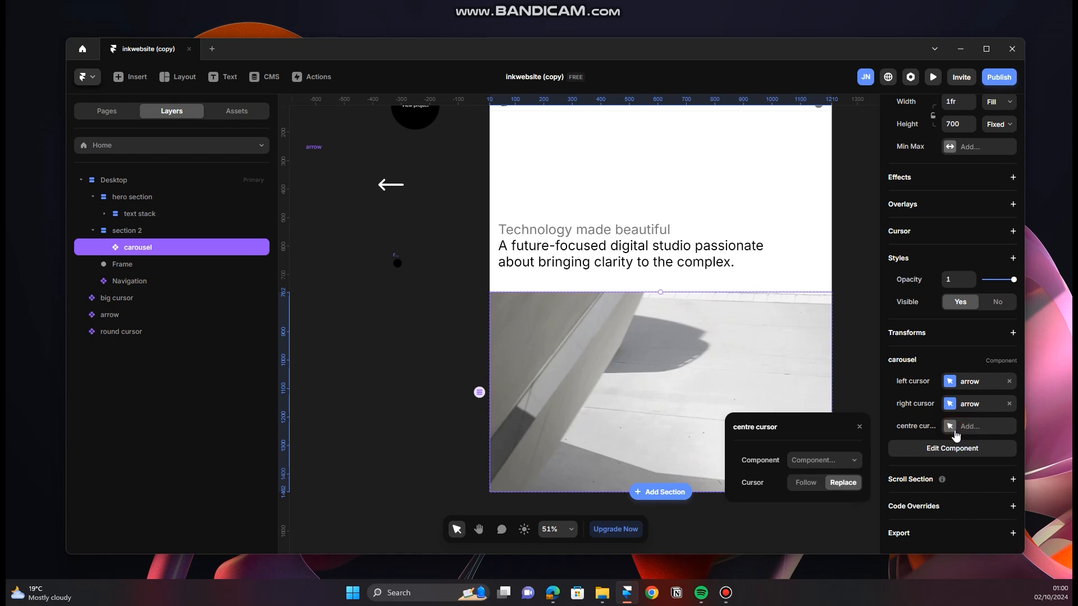
left_click(854, 460)
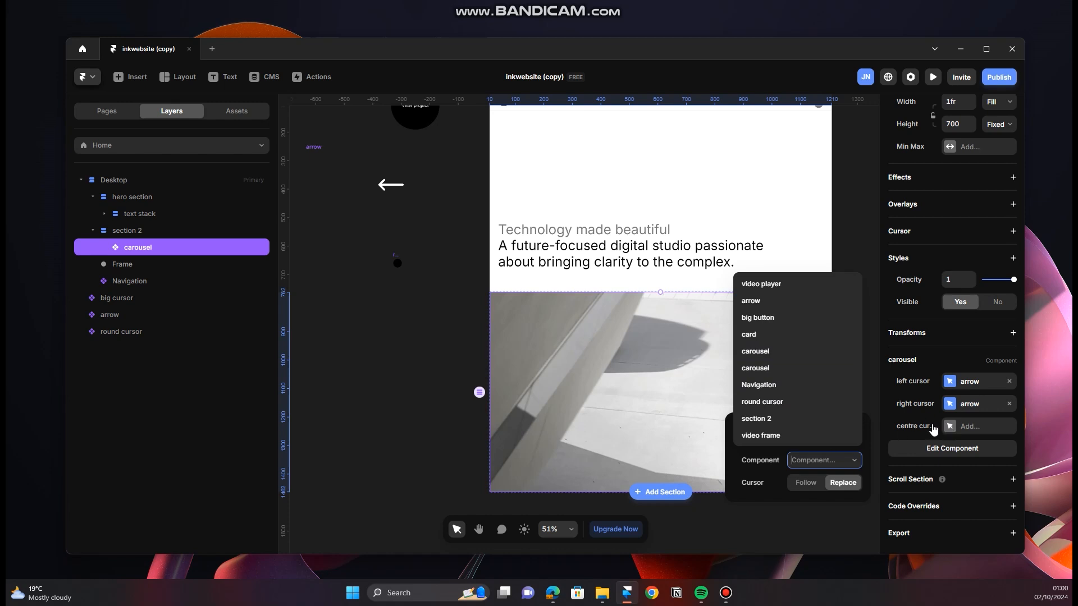
left_click(774, 318)
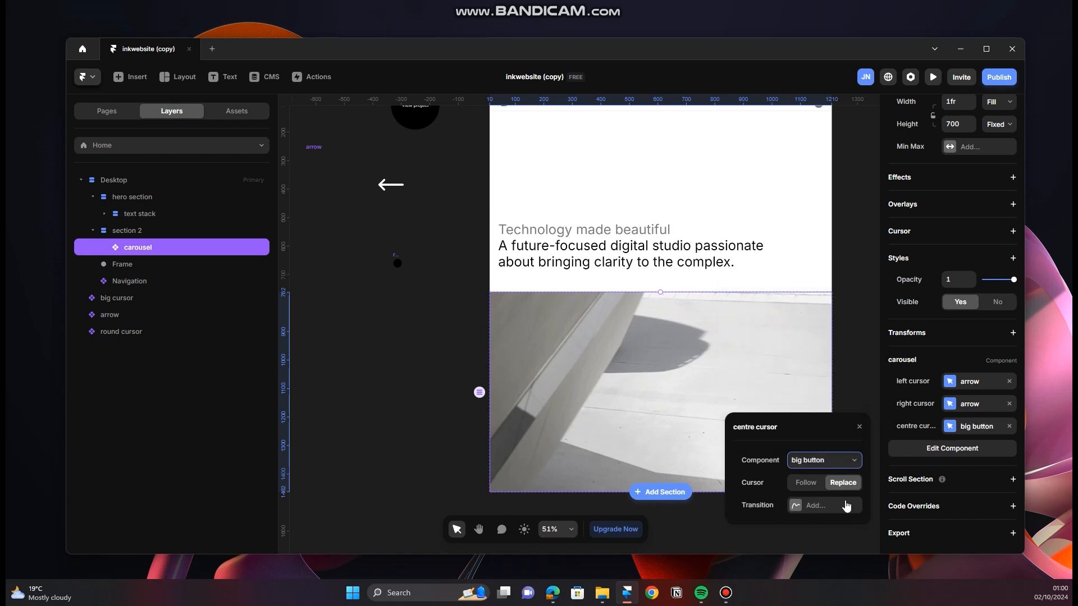
left_click(807, 484)
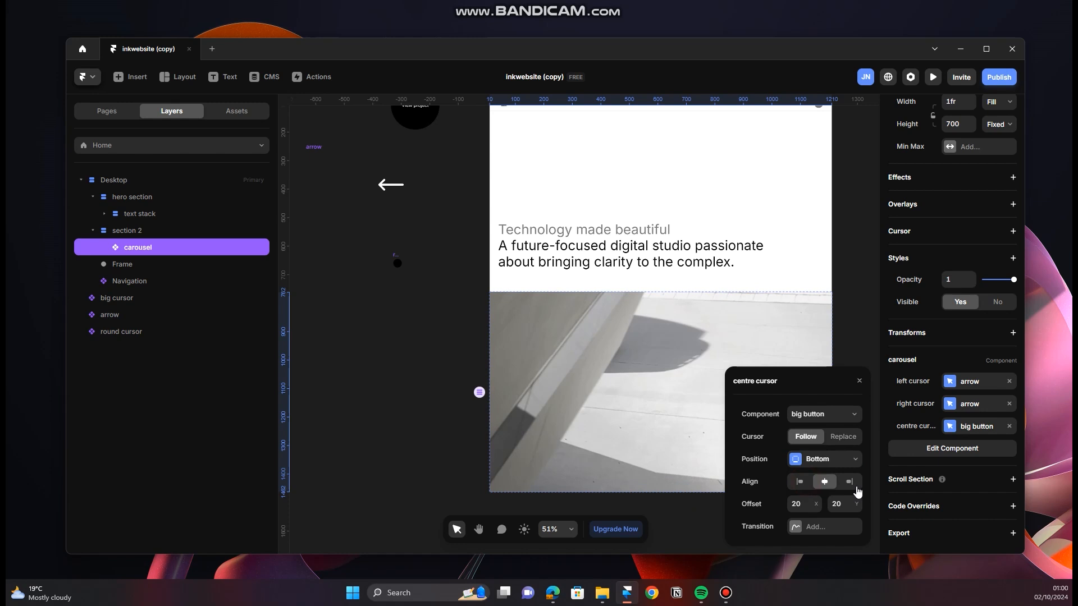
left_click(841, 438)
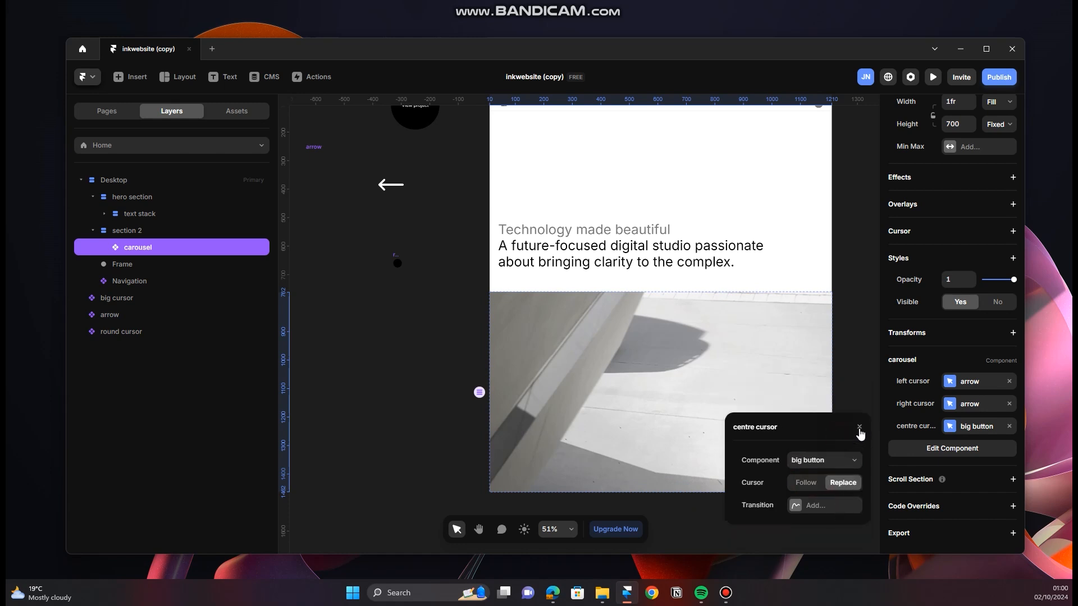
left_click(860, 428)
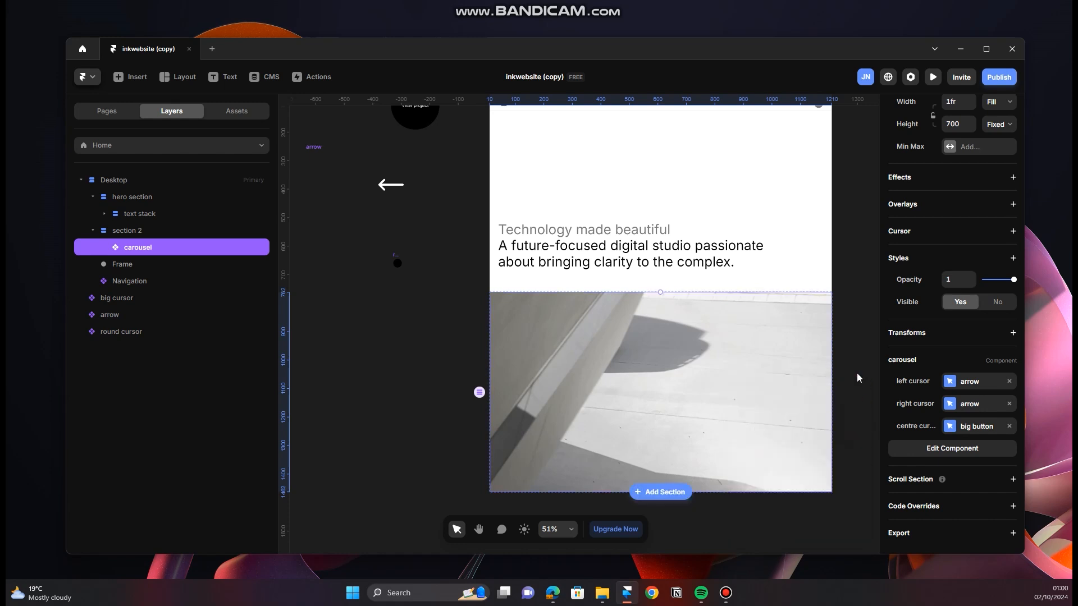
Step: Preview the Desktop page in fullscreen, examine the cursors over the carousel, and exit the preview
scroll(670, 344, "up", 5)
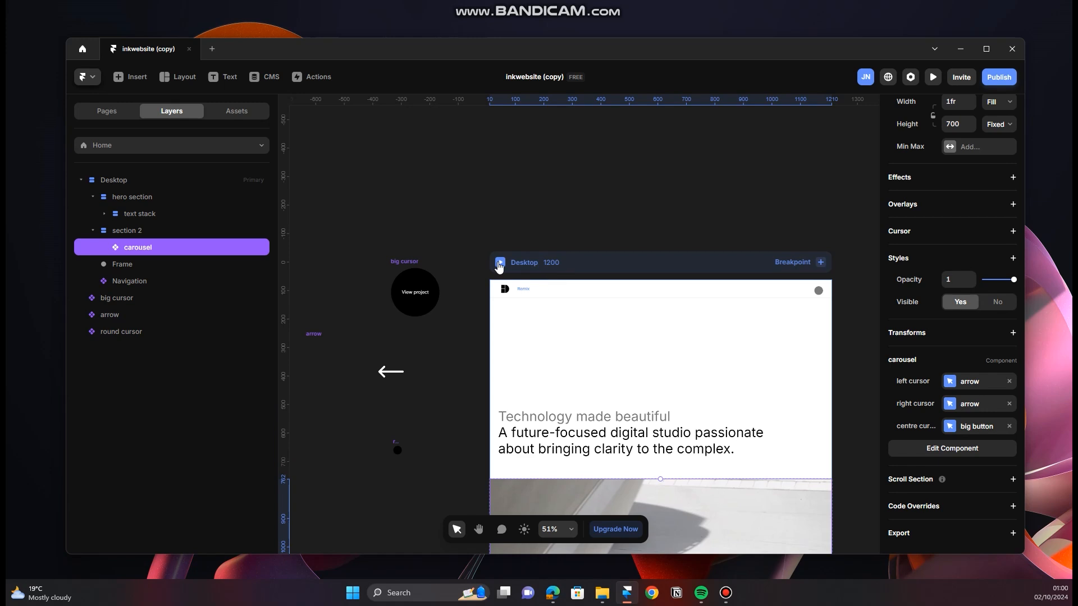
left_click(499, 263)
left_click(183, 79)
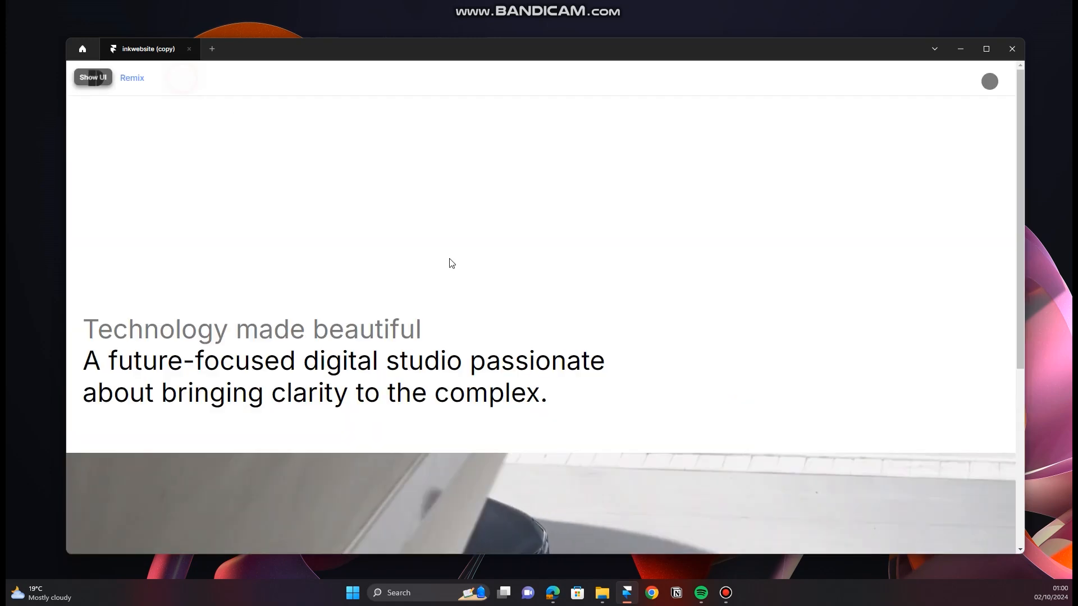
scroll(450, 262, "down", 5)
scroll(560, 208, "down", 2)
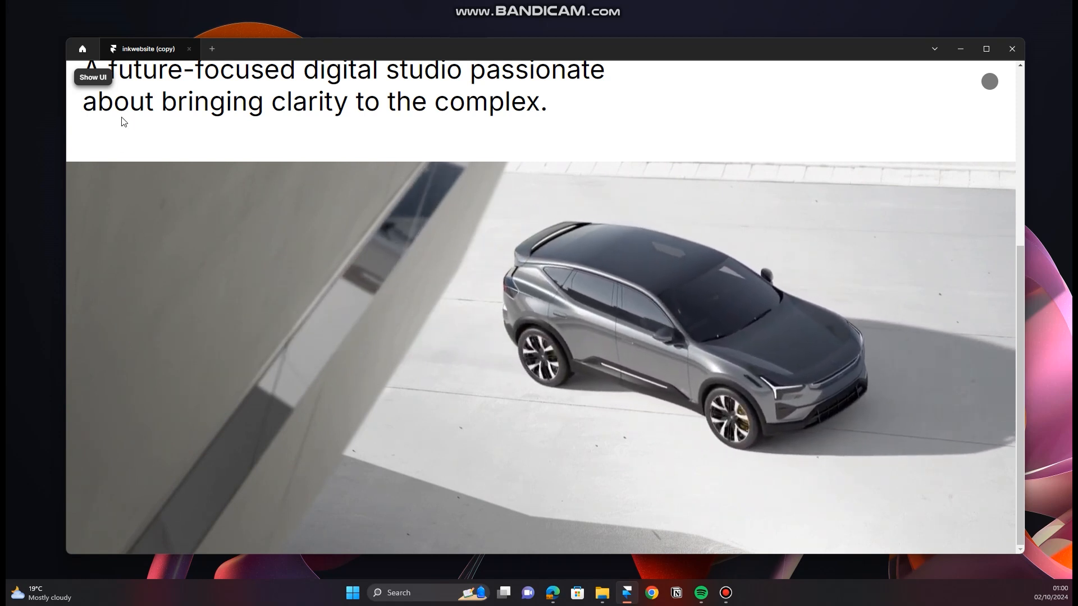
left_click(85, 77)
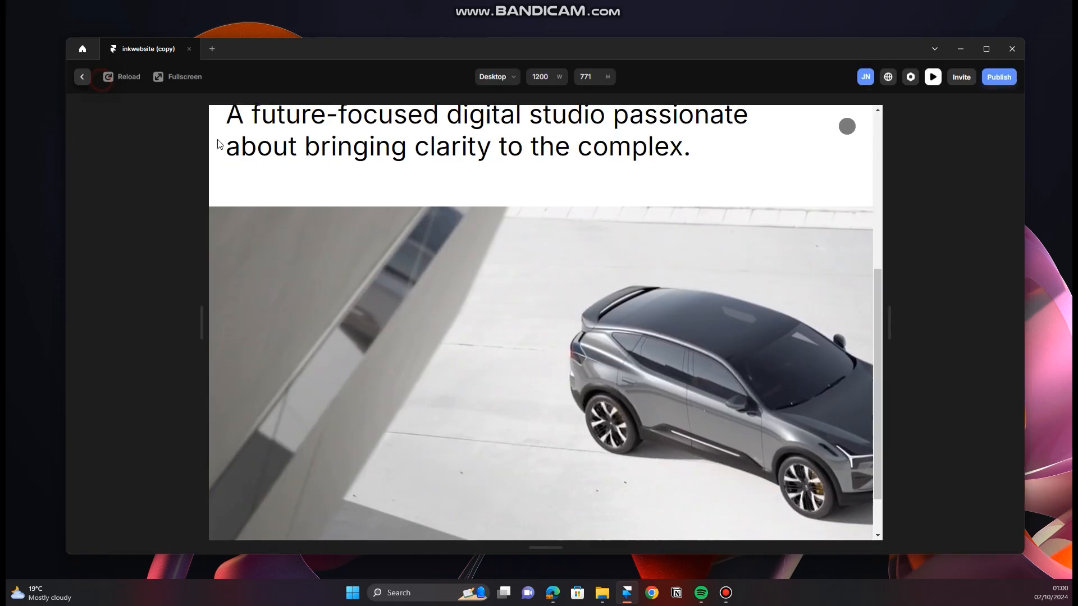
left_click(82, 77)
Step: Add a Z Index style to the left cursor trigger in the carousel component, raise it by one, and return to the Home page
scroll(603, 397, "down", 5)
scroll(603, 393, "down", 2)
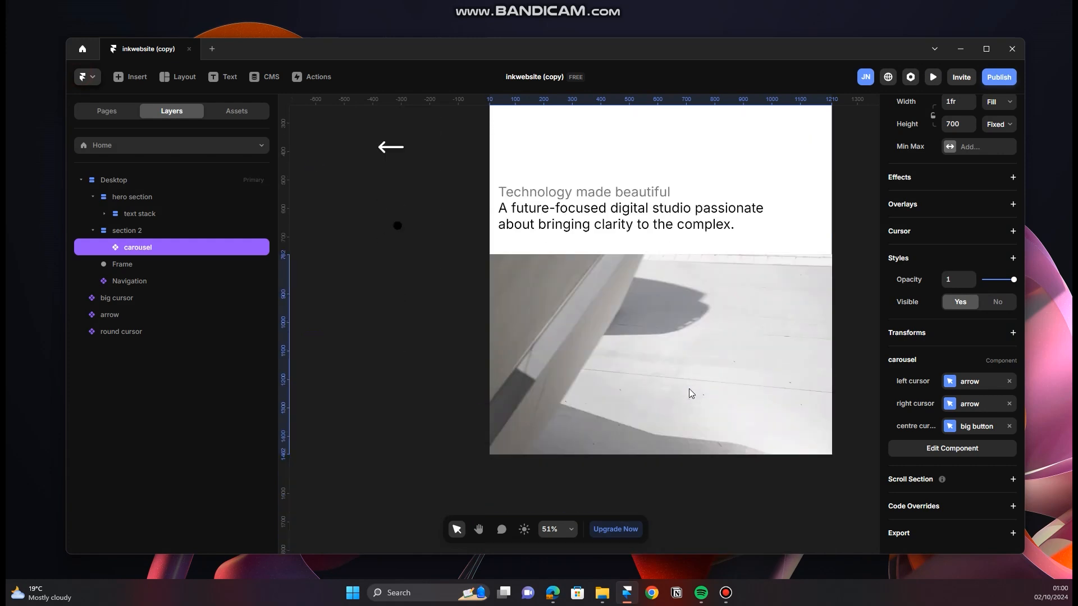
left_click(685, 329)
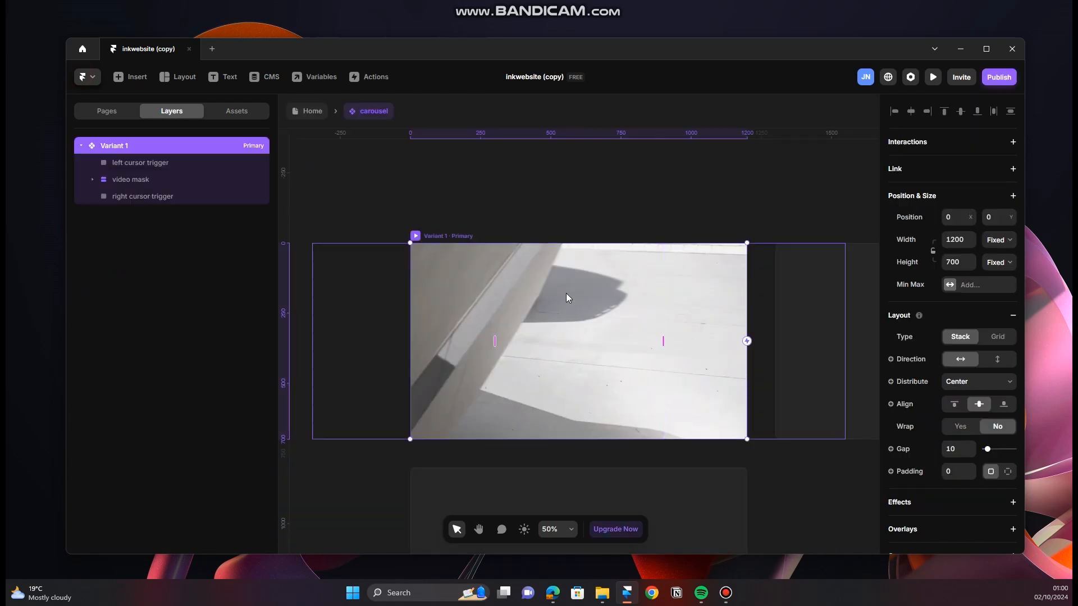
left_click(184, 164)
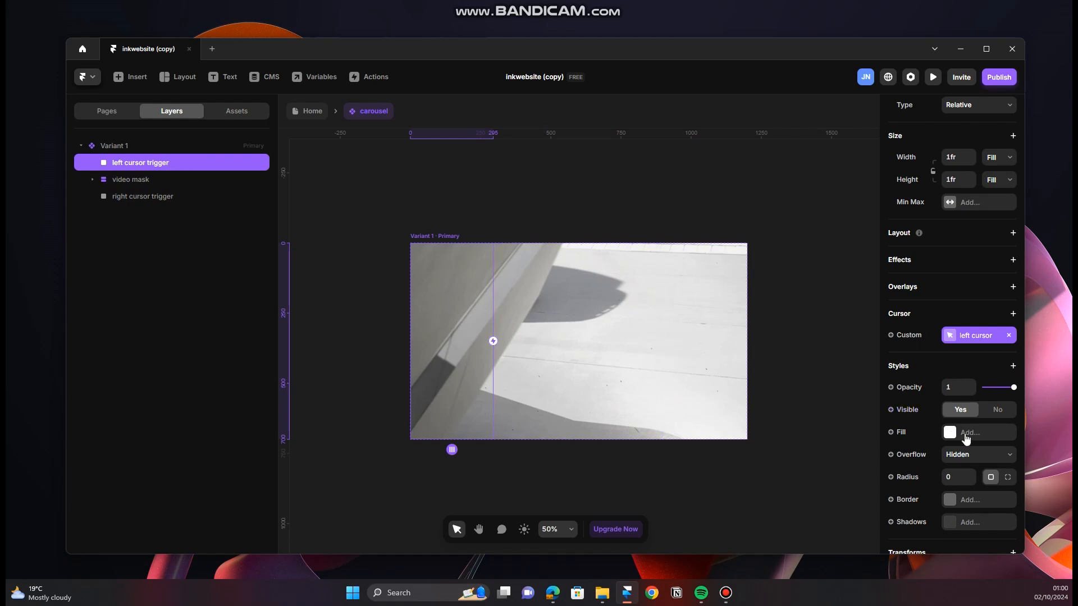
scroll(965, 435, "down", 2)
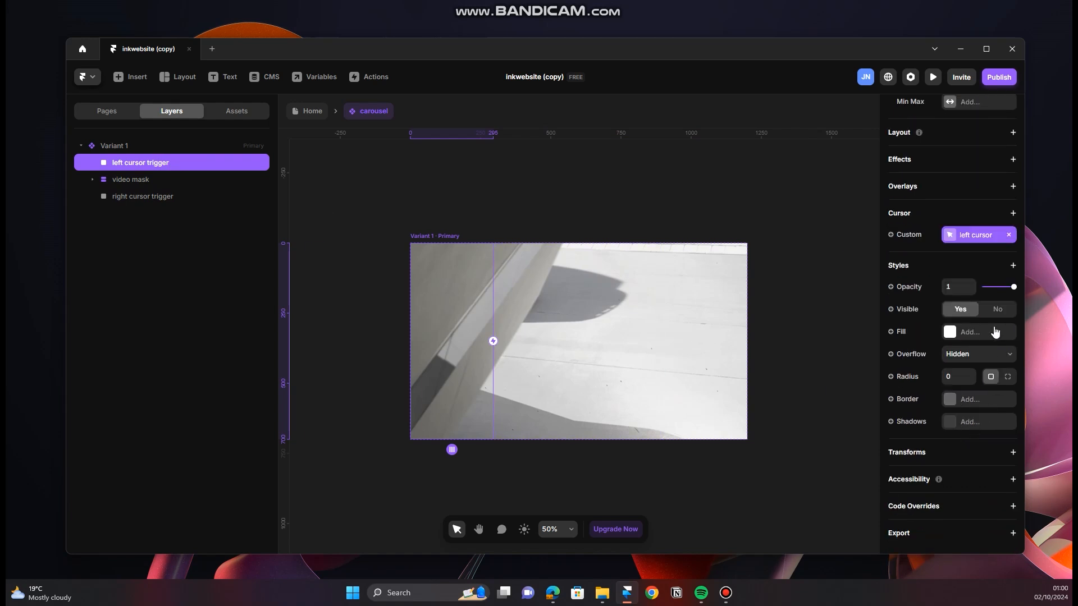
left_click(1013, 266)
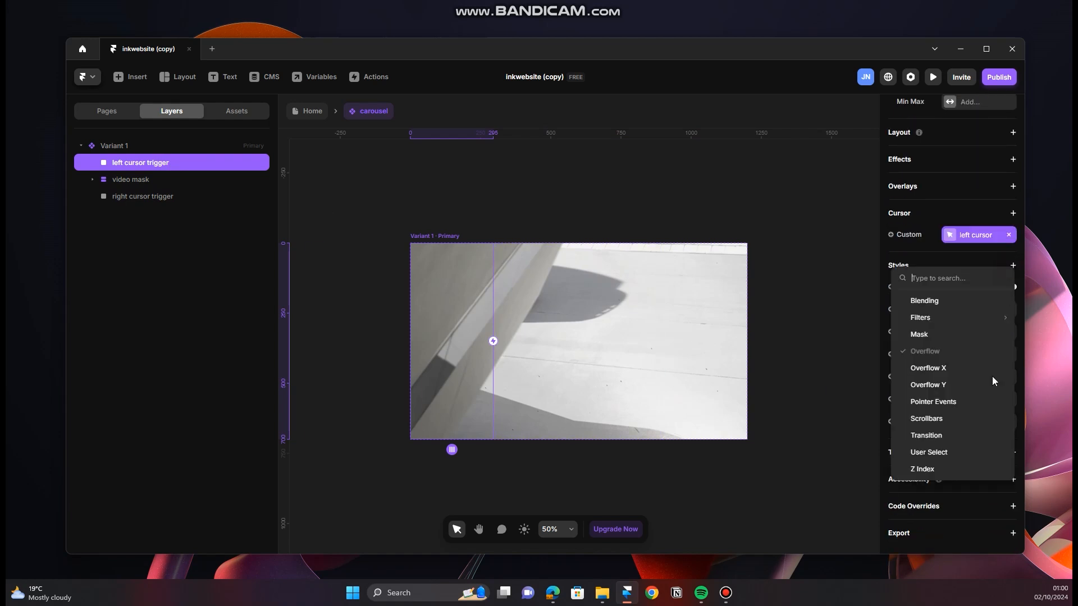
left_click(967, 471)
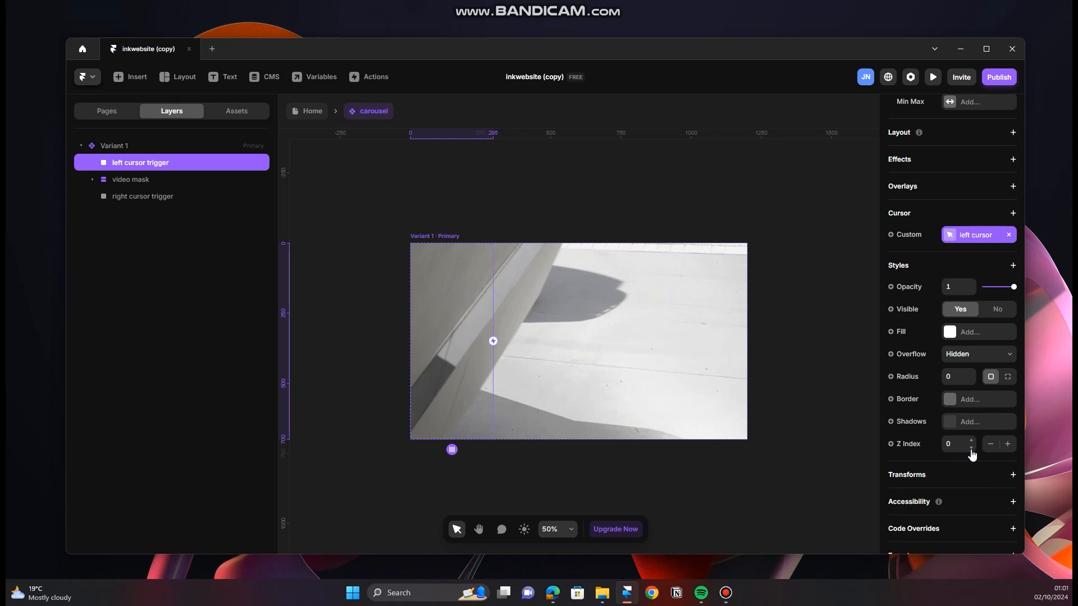
left_click(1007, 444)
left_click(313, 112)
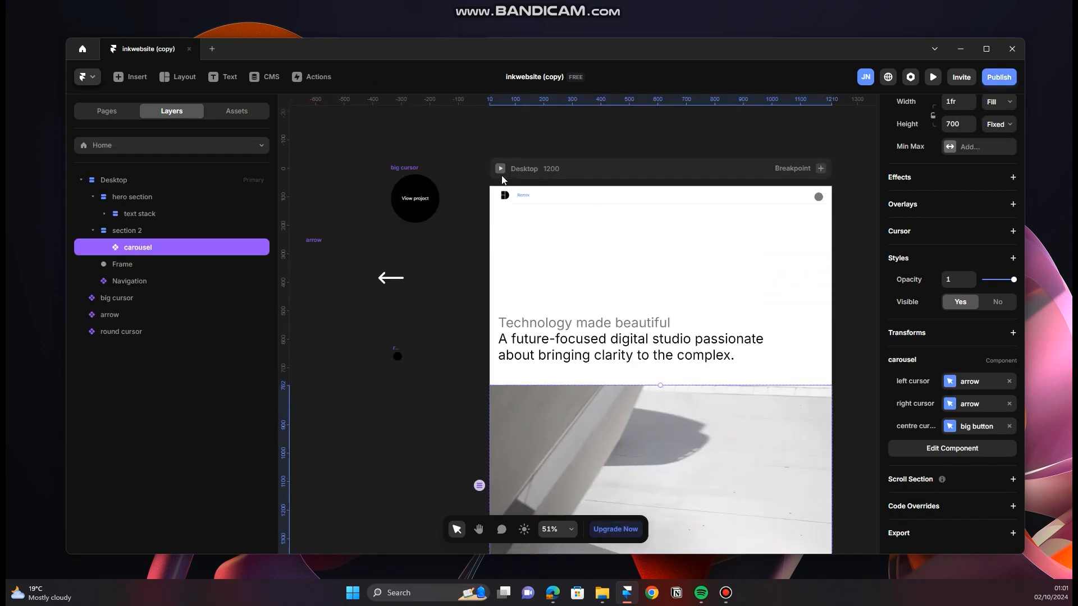
Step: Preview the Desktop page in fullscreen, examine the left cursor over the carousel, and exit the preview
left_click(500, 169)
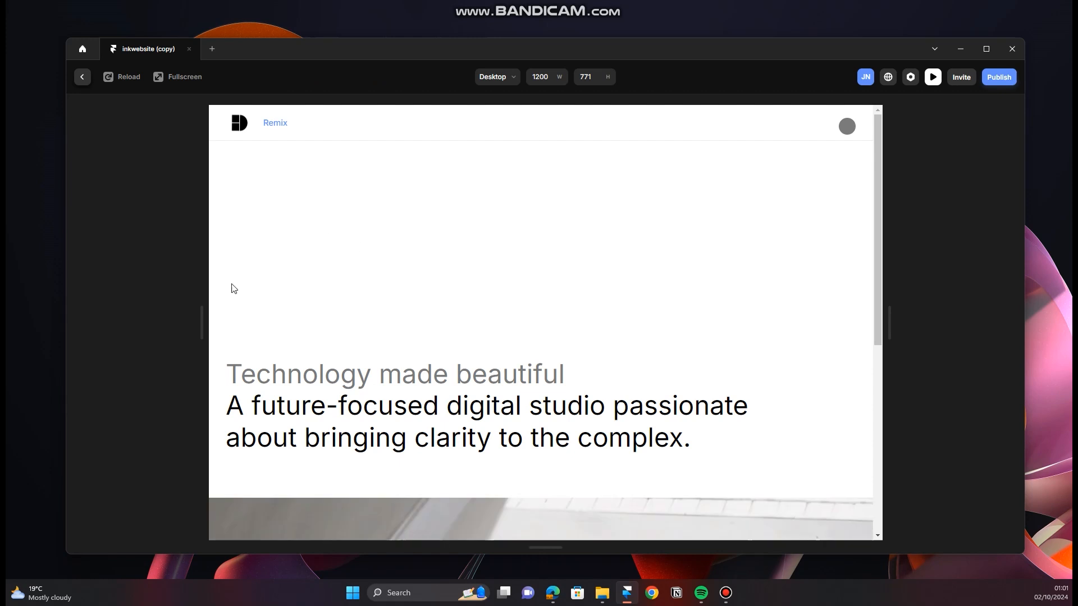
left_click(181, 79)
scroll(562, 283, "down", 5)
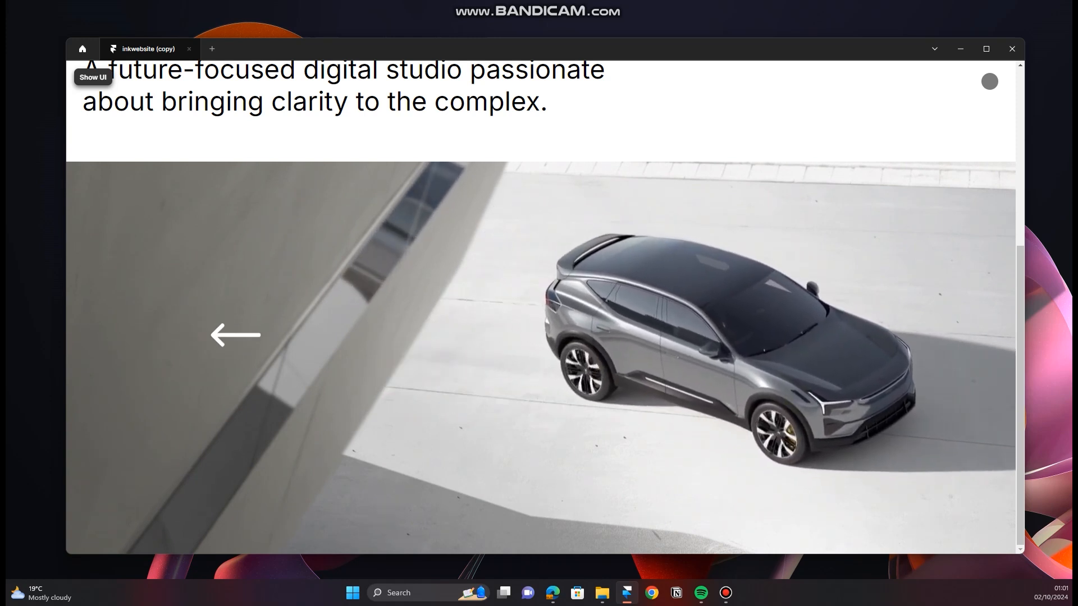
left_click(92, 77)
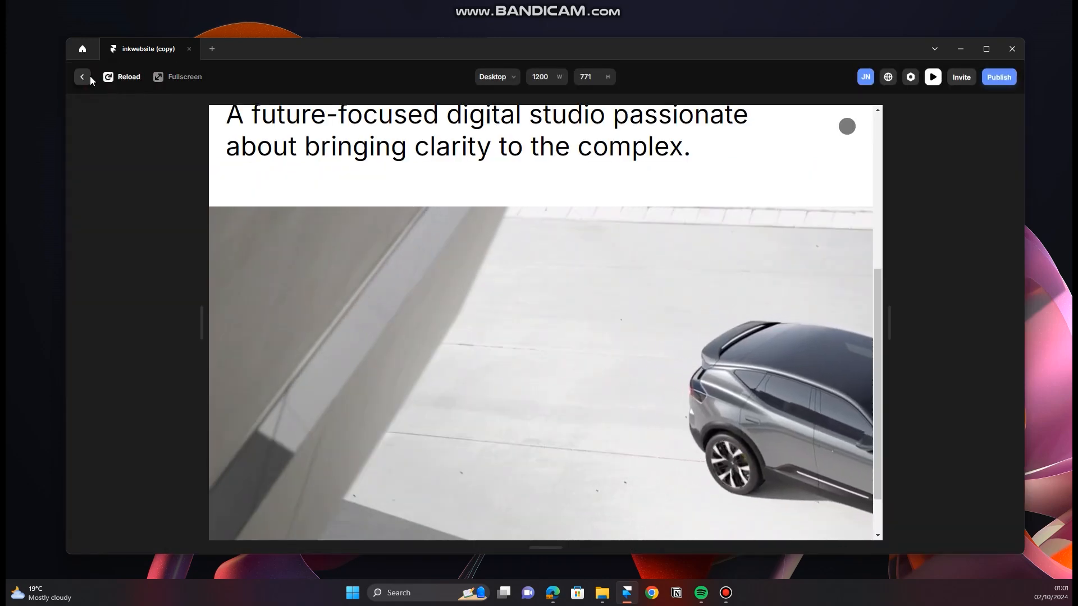
left_click(89, 77)
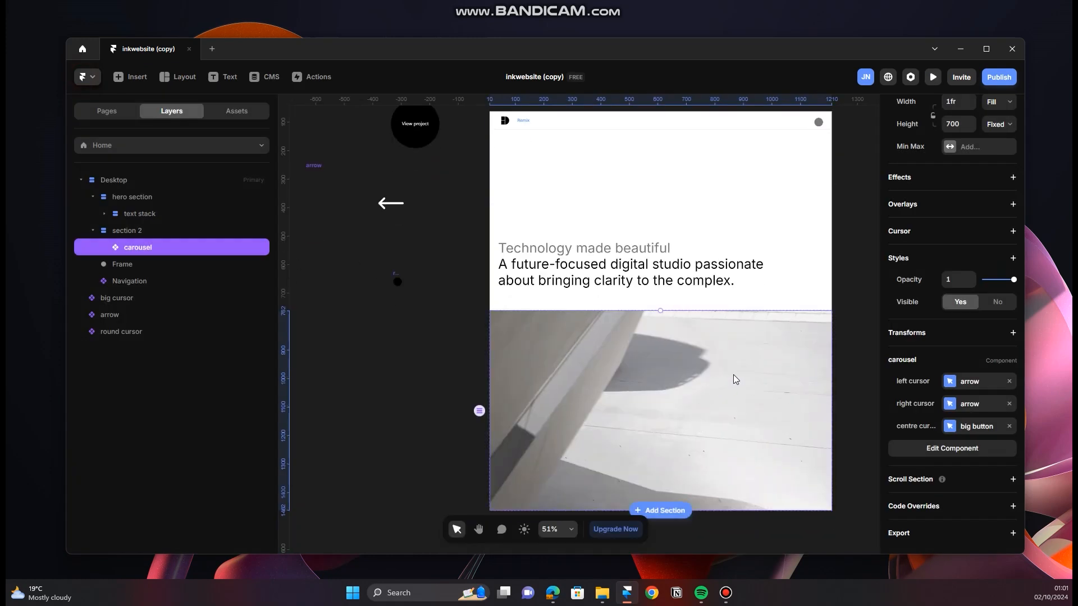
Step: Open the carousel component for editing and add a second variant beside the primary one
double_click(722, 329)
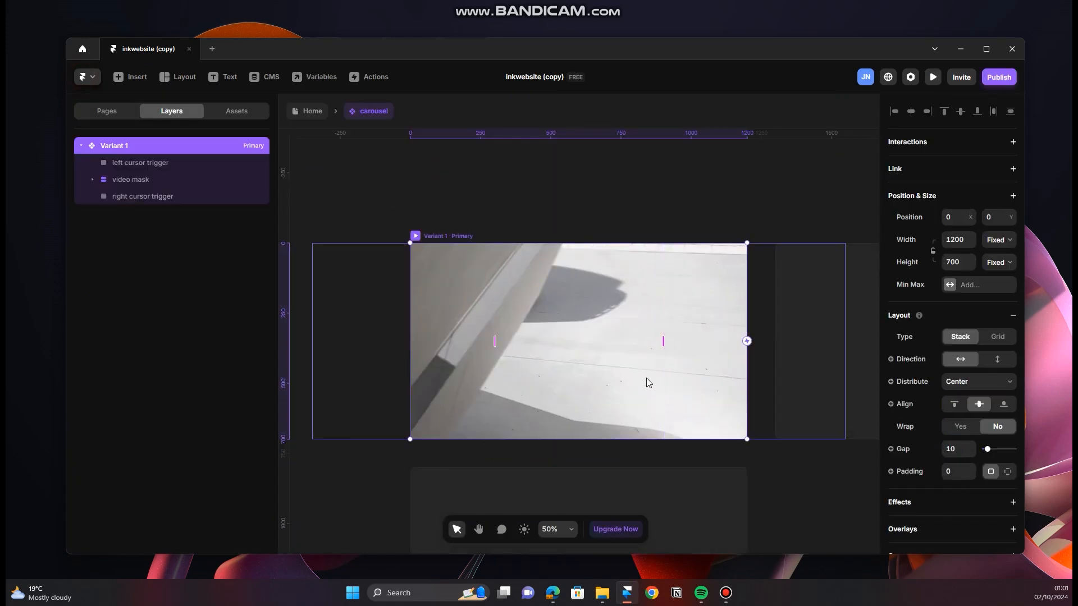
scroll(648, 378, "down", 5)
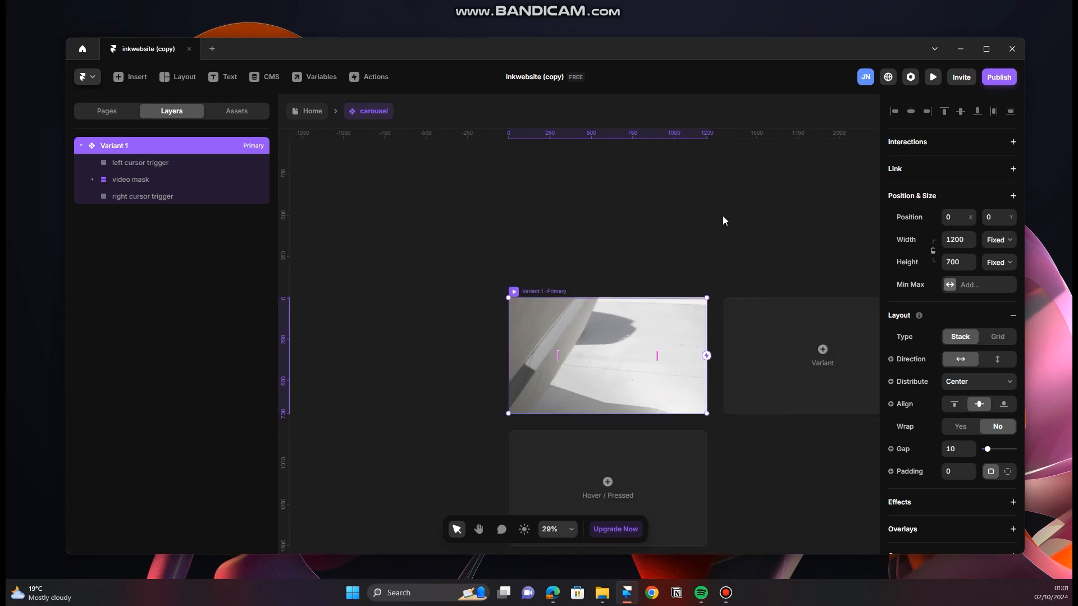
left_click_drag(770, 257, 606, 246)
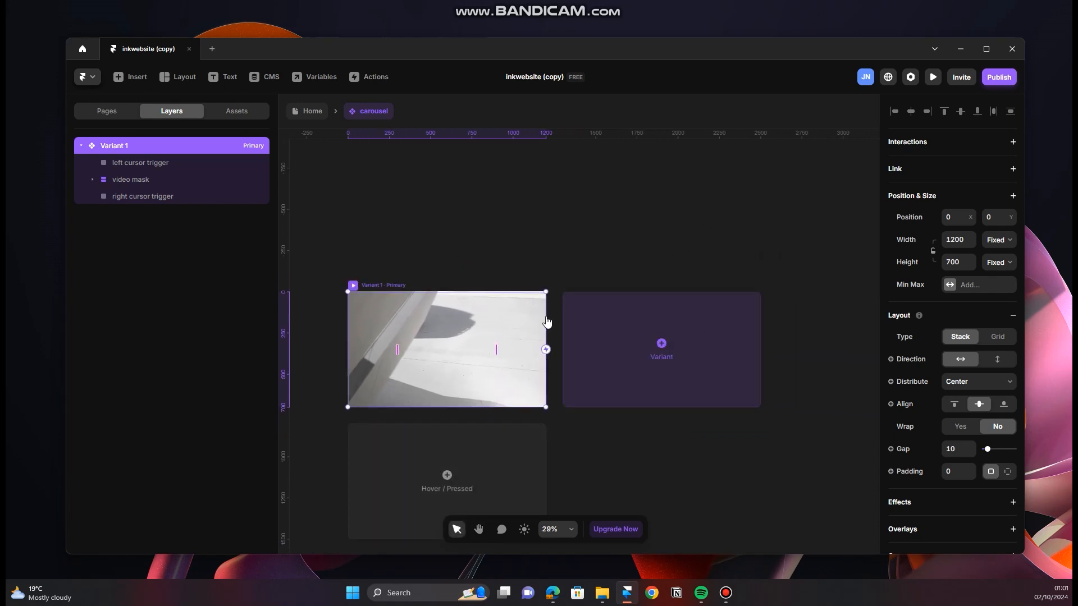
left_click(662, 344)
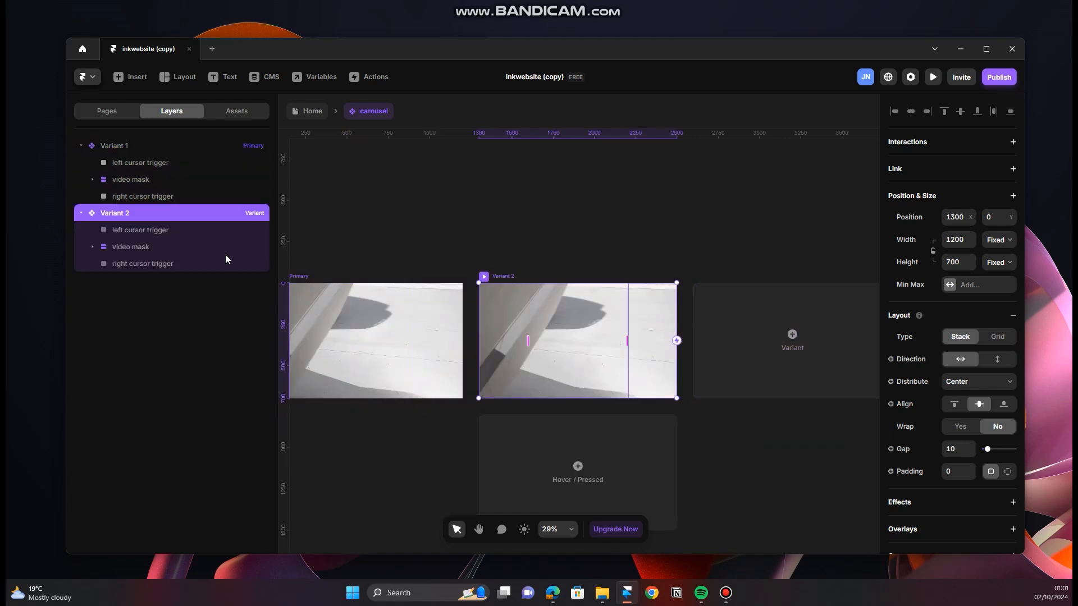
Step: Replace the video file in Variant 2's video container with 3896e009-3a4ba94f from Downloads
left_click(187, 247)
left_click(138, 262)
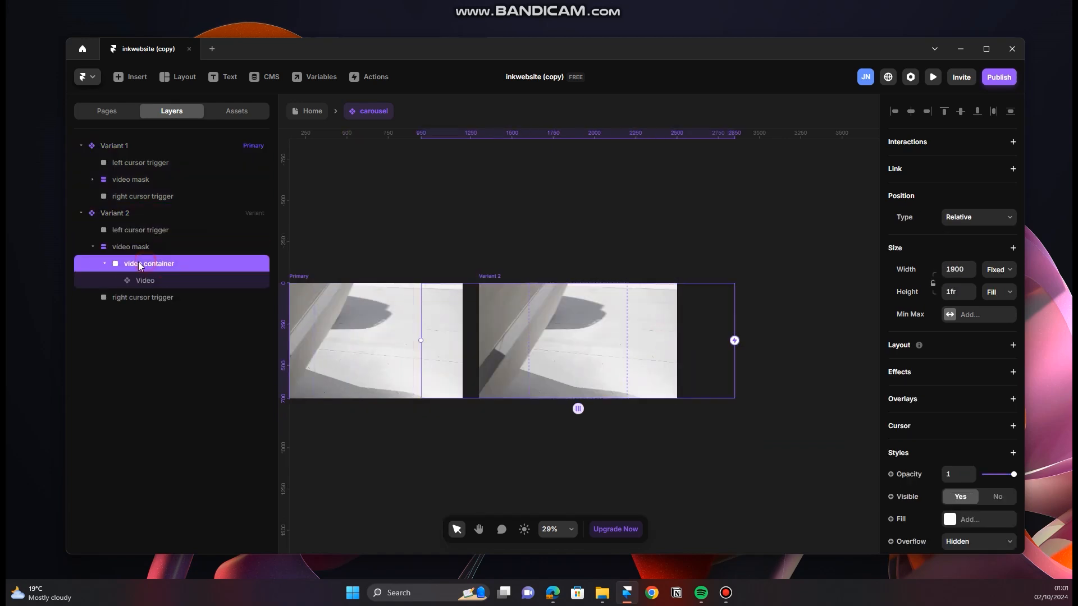
left_click(165, 284)
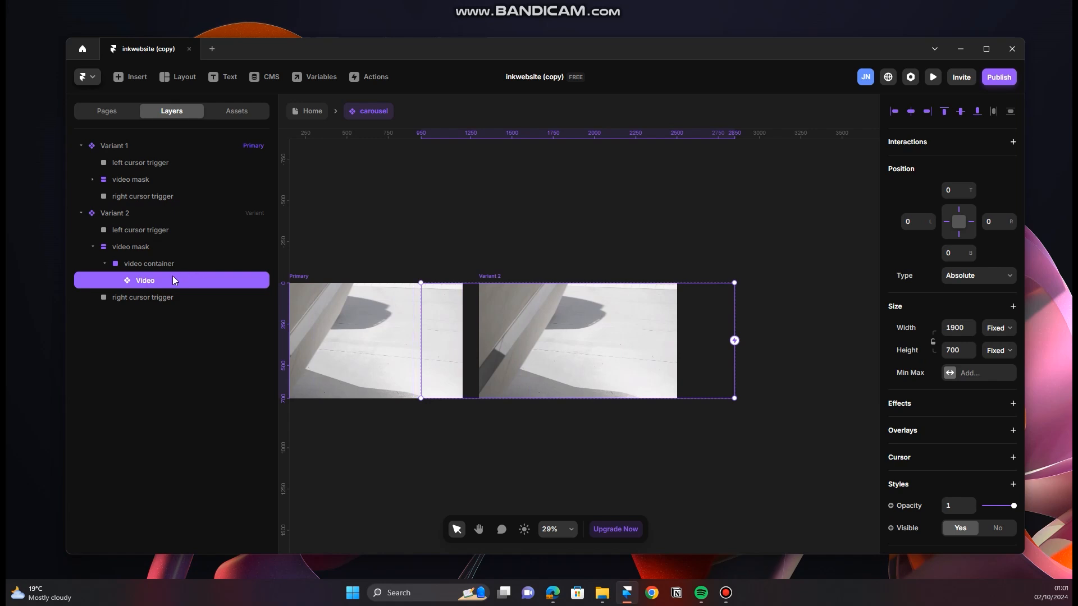
scroll(995, 414, "down", 3)
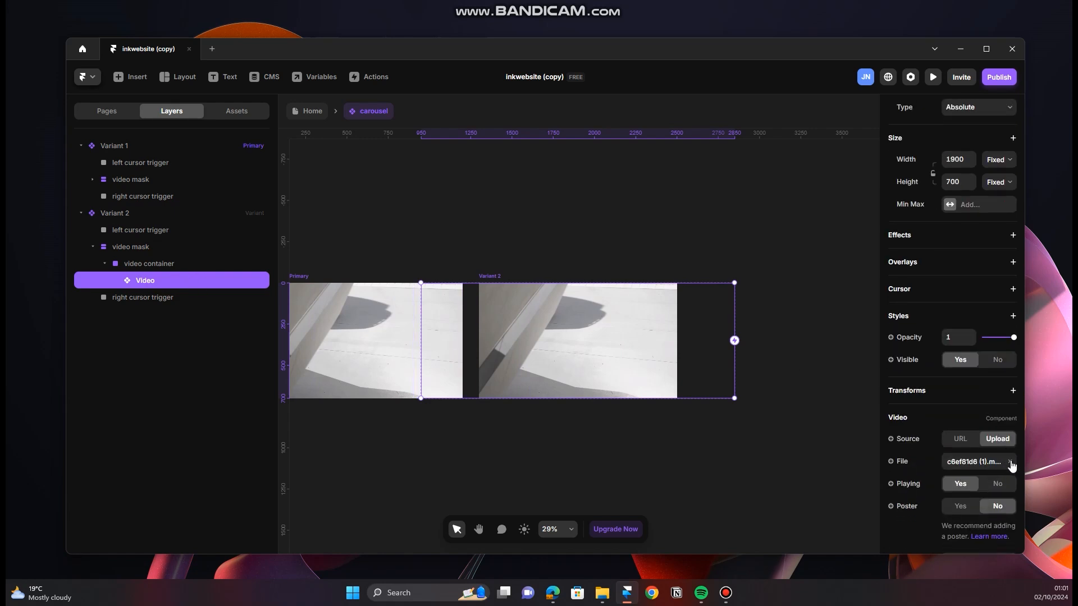
left_click(1010, 462)
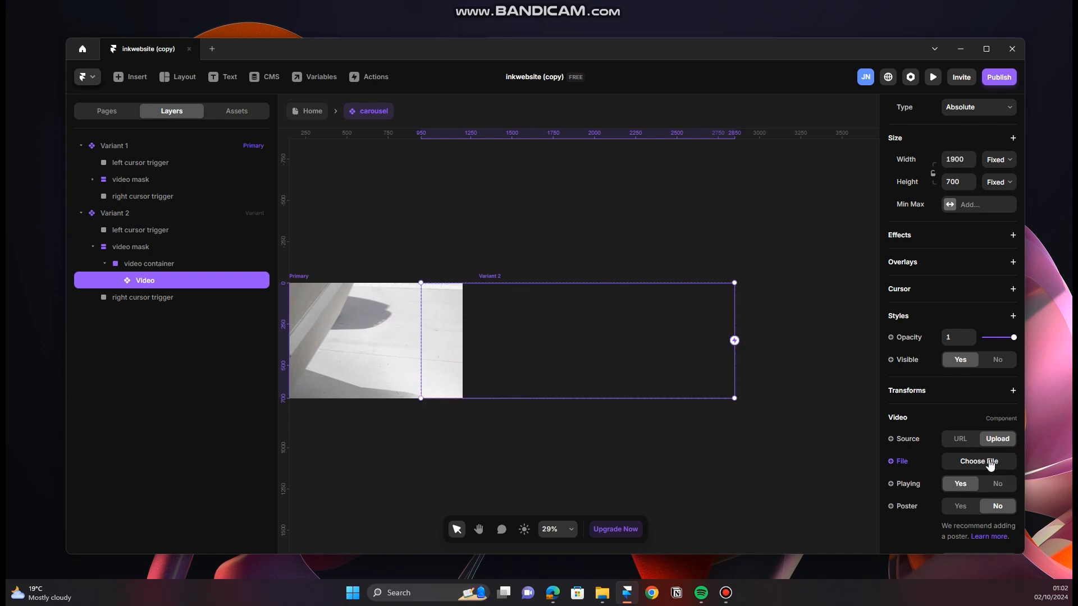
left_click(992, 463)
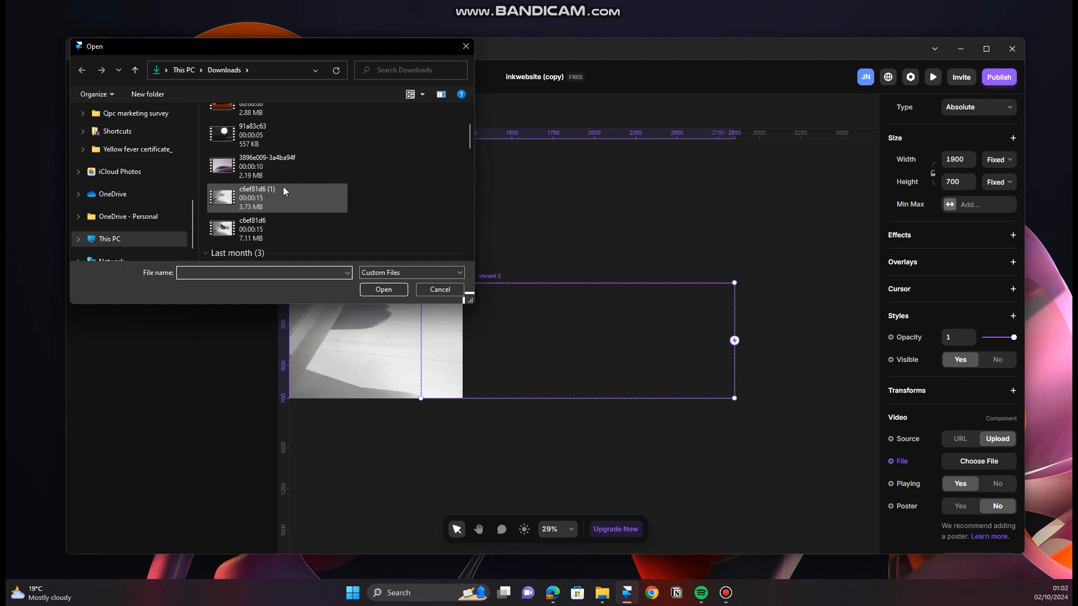
left_click(274, 173)
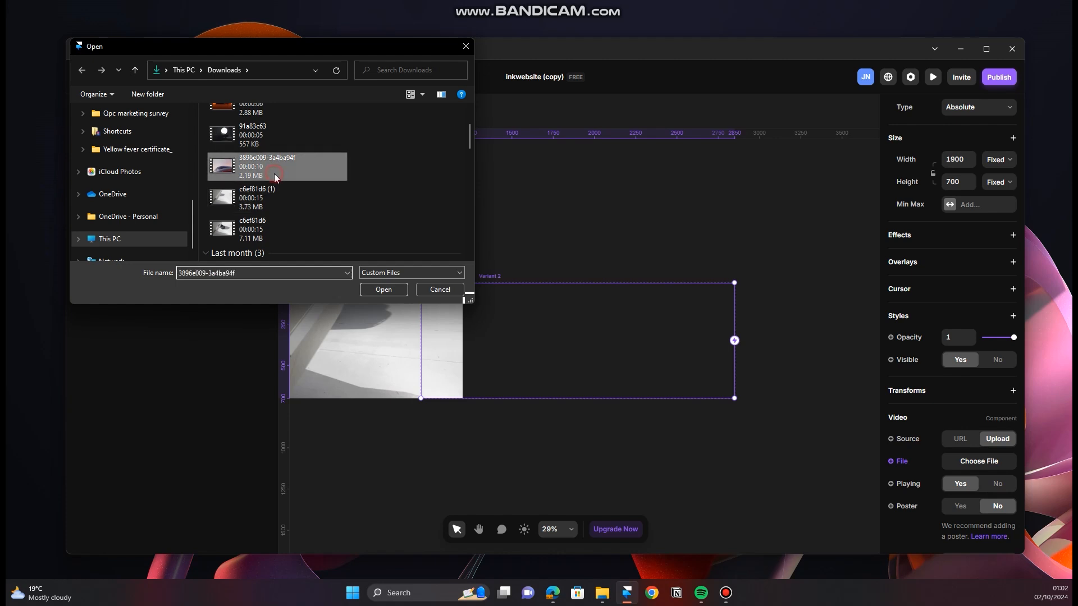
left_click(384, 289)
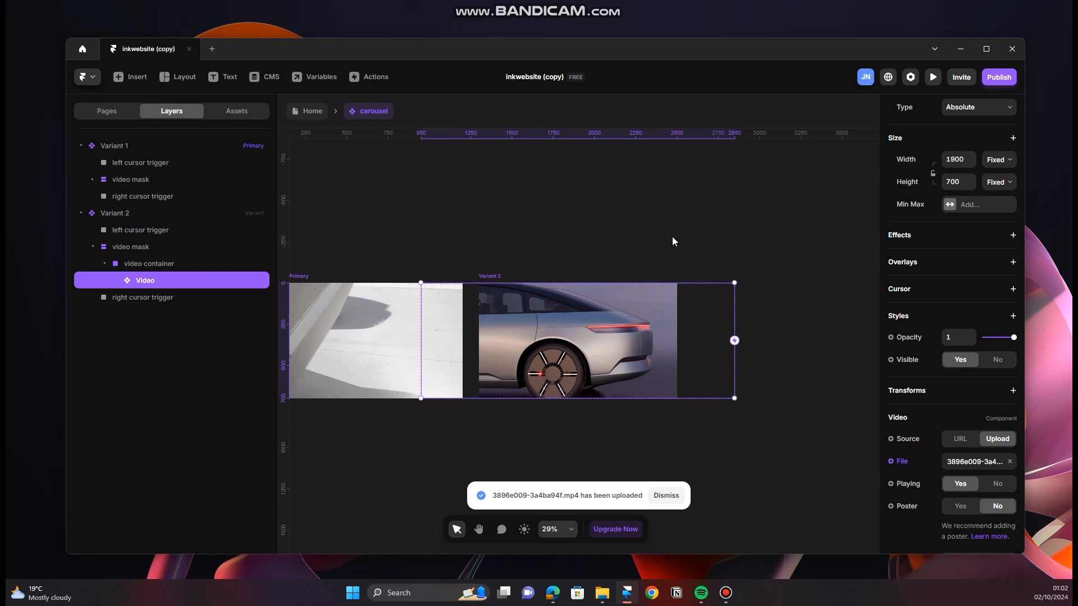
Step: Add a third carousel variant from Variant 2 and replace its video file with 91a83c63
scroll(710, 259, "down", 5)
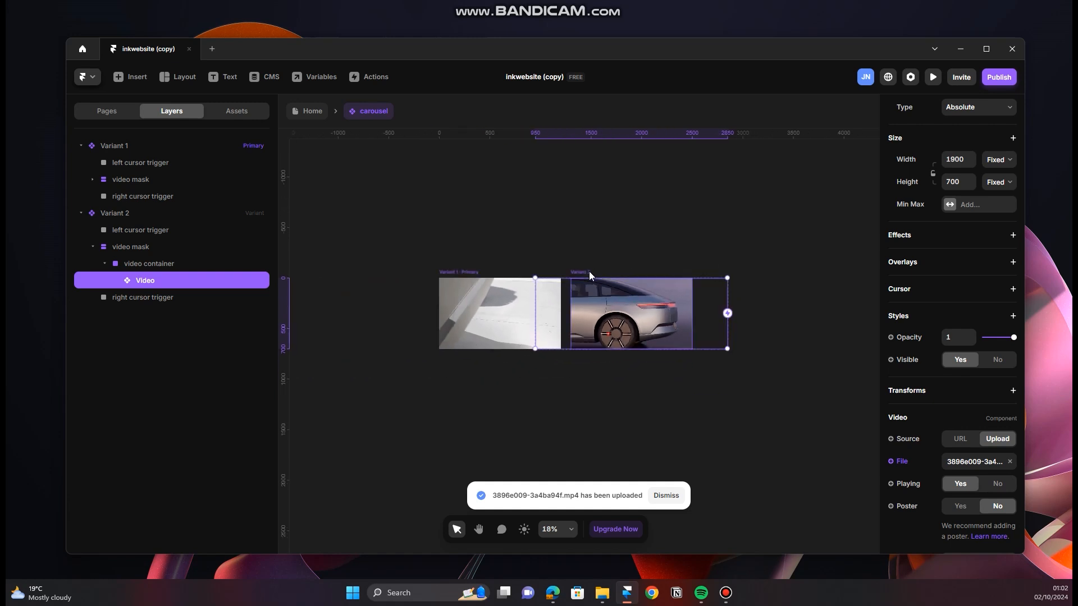
left_click(588, 272)
left_click(763, 312)
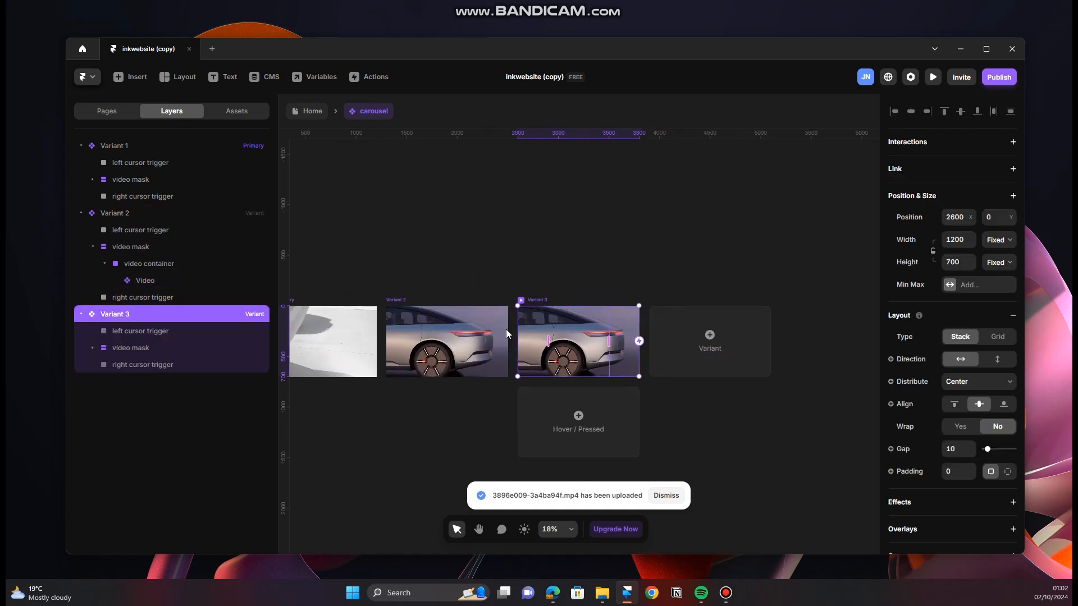
double_click(604, 338)
double_click(604, 337)
left_click(1009, 405)
left_click(989, 404)
double_click(280, 201)
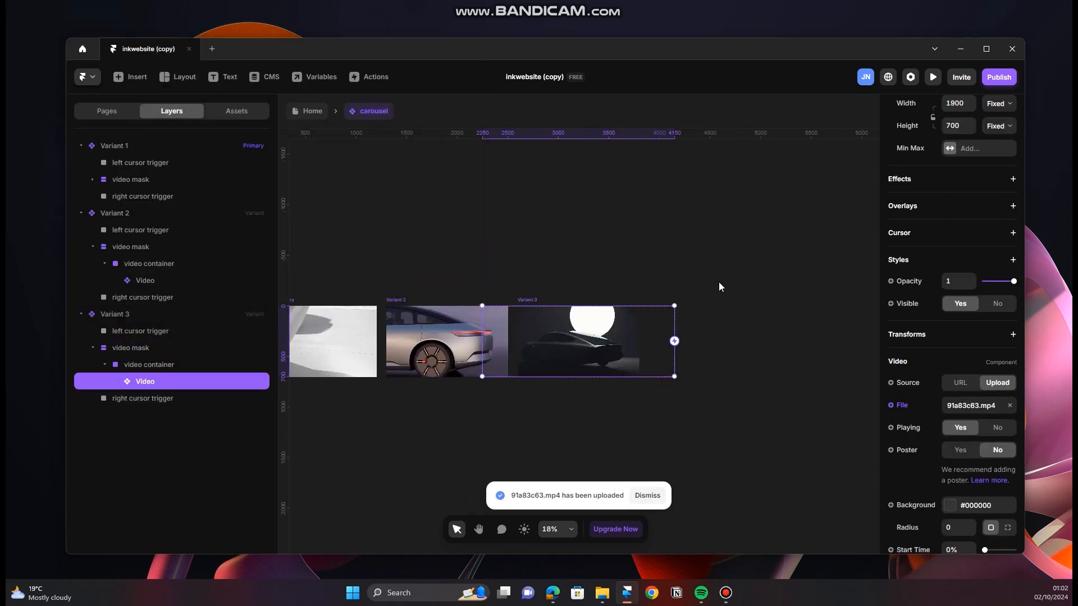
Step: Add a fourth carousel variant from Variant 3 and replace its video file with 9dc4b40d-4b1c0818
scroll(719, 282, "down", 3)
left_click(514, 314)
left_click(637, 340)
left_click(93, 449)
left_click(105, 466)
left_click(146, 483)
scroll(1000, 368, "down", 4)
left_click(1009, 350)
left_click(989, 349)
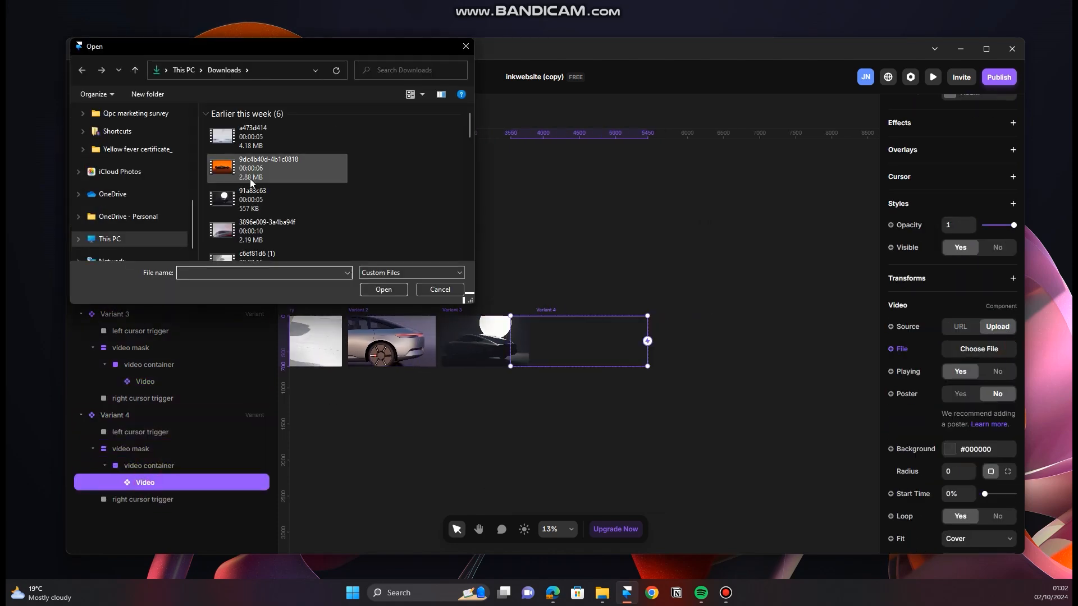
double_click(251, 179)
Step: Add a fifth carousel variant from Variant 4 and replace its video file with a473d414
left_click(545, 310)
left_click(673, 341)
scroll(136, 505, "down", 1)
left_click(93, 514)
left_click(105, 530)
scroll(136, 530, "down", 1)
left_click(145, 521)
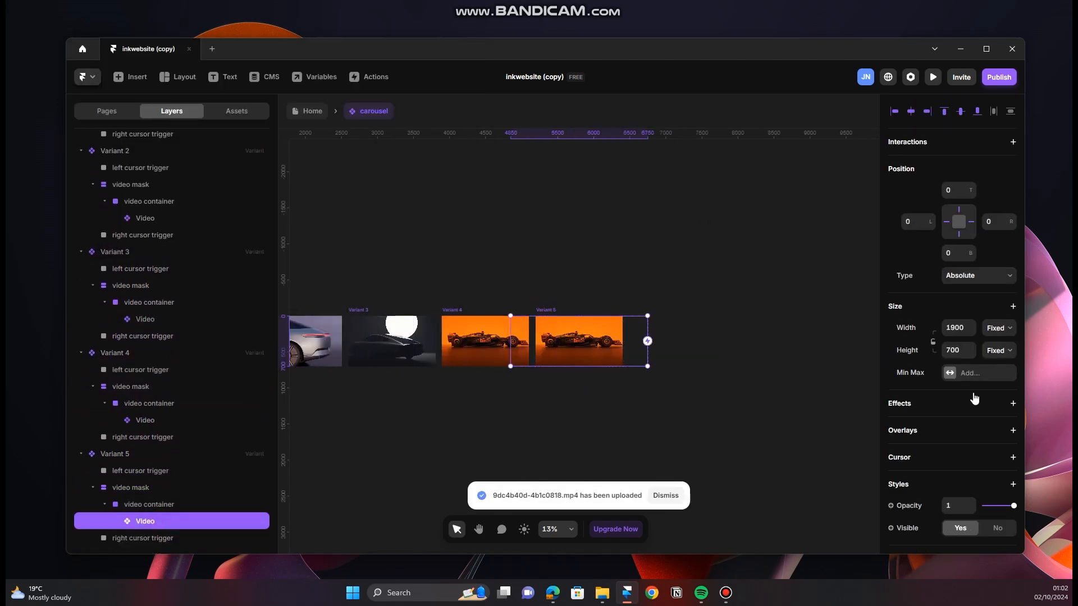
scroll(976, 397, "down", 5)
left_click(1009, 349)
left_click(983, 349)
double_click(253, 158)
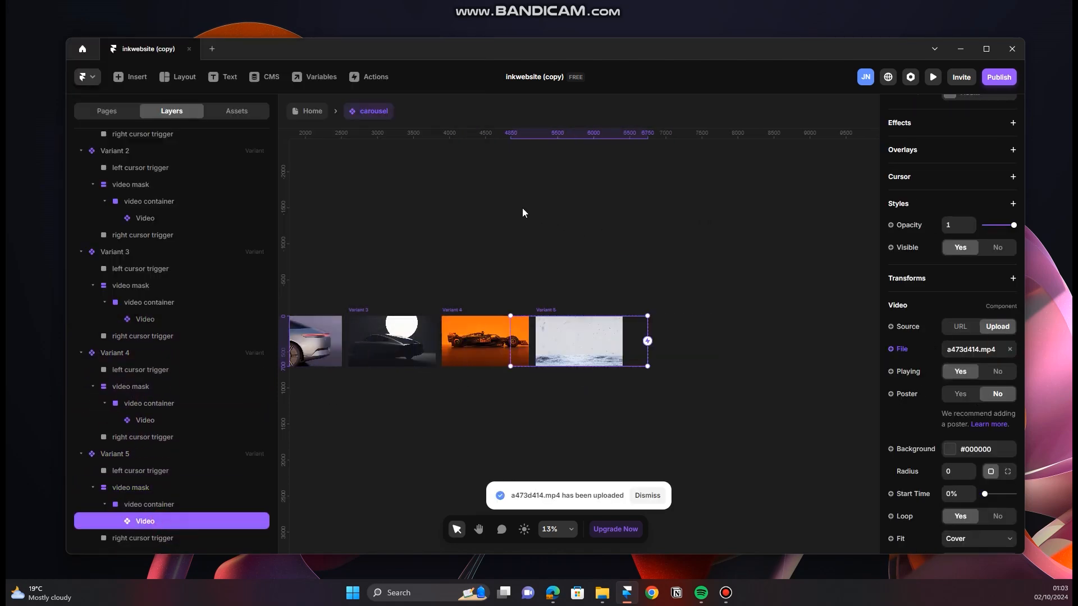
Step: Look over the row of five carousel variants on the canvas
key("space")
left_click_drag(503, 222, 643, 240)
left_click_drag(548, 266, 646, 252)
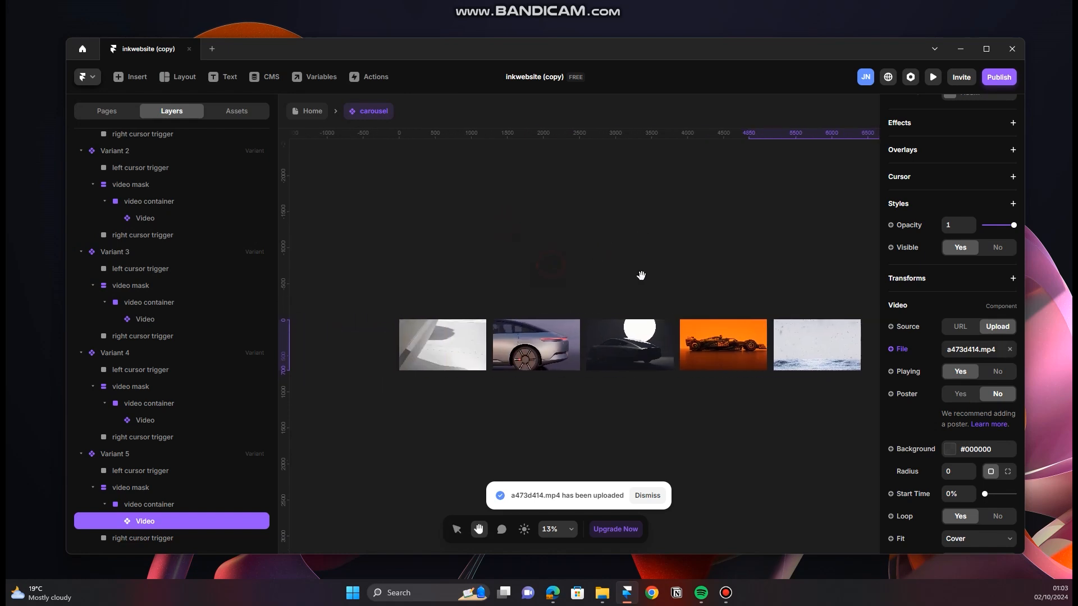
left_click_drag(709, 245, 654, 233)
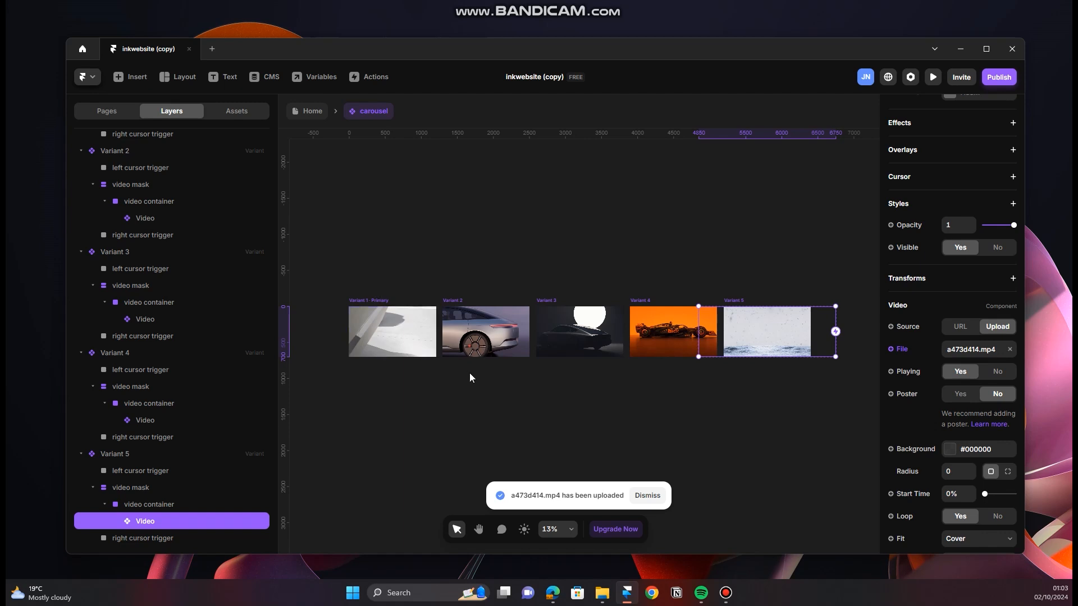
scroll(571, 420, "up", 1)
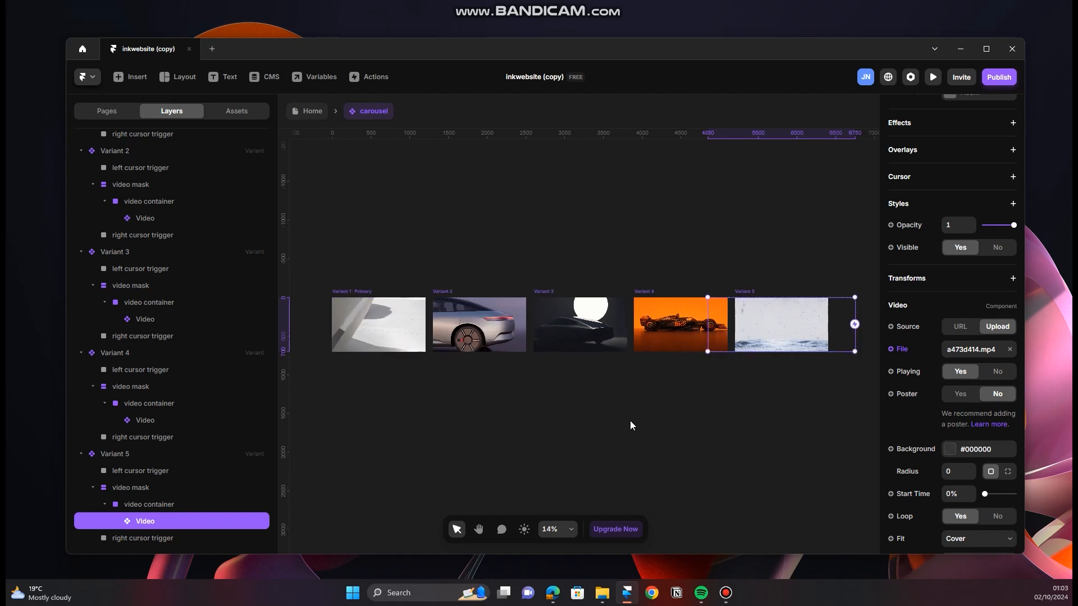
key("space")
left_click_drag(680, 391, 691, 412)
scroll(504, 412, "up", 2)
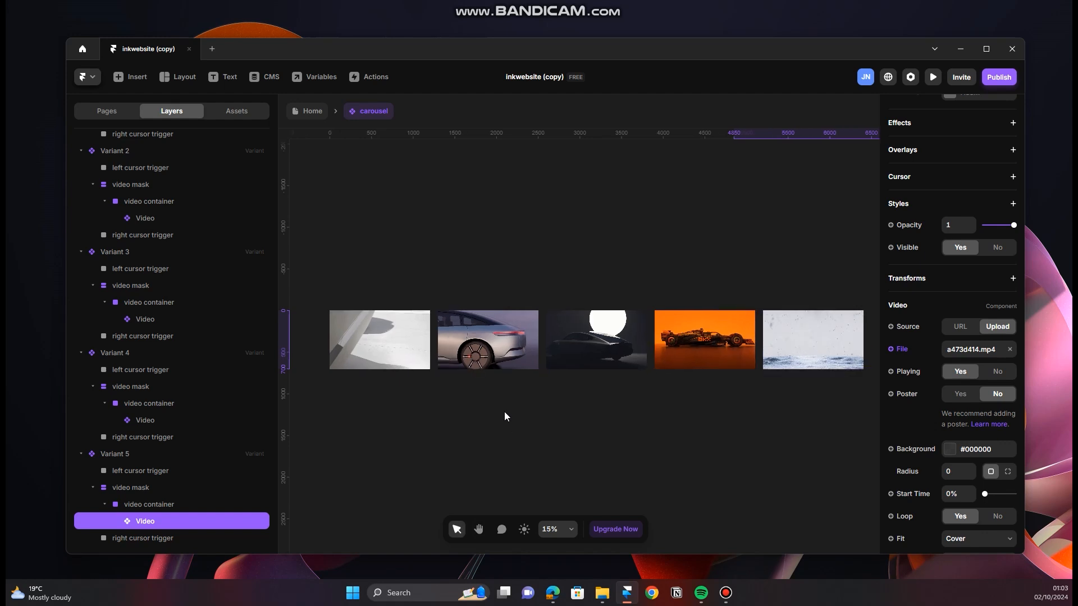
Step: Switch to the INK website in the browser, examine how its carousel moves between projects, and return to Framer
left_click(552, 592)
scroll(567, 404, "down", 5)
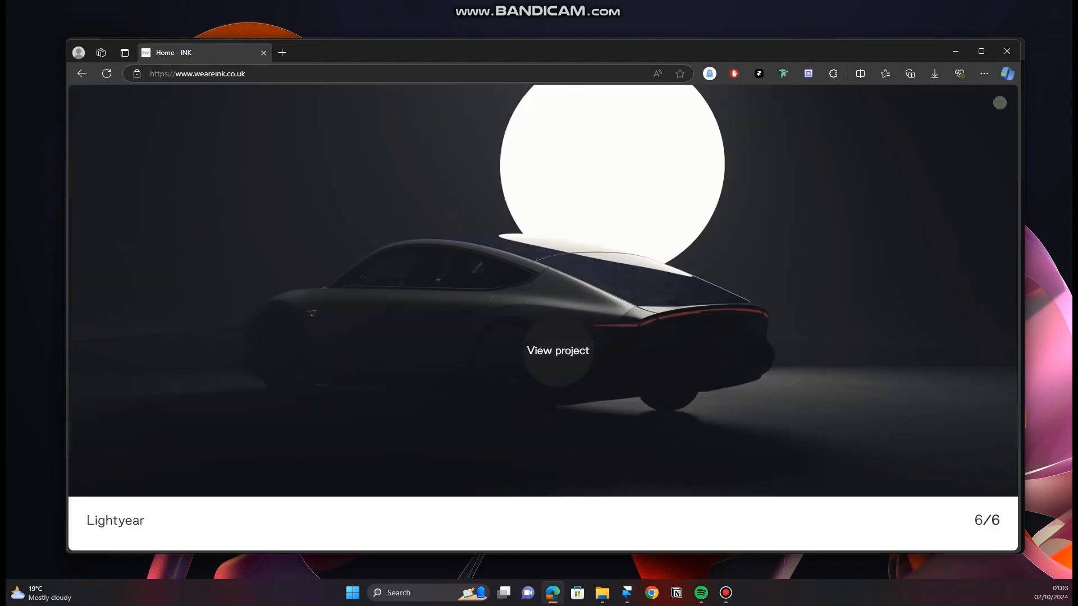
scroll(558, 351, "up", 2)
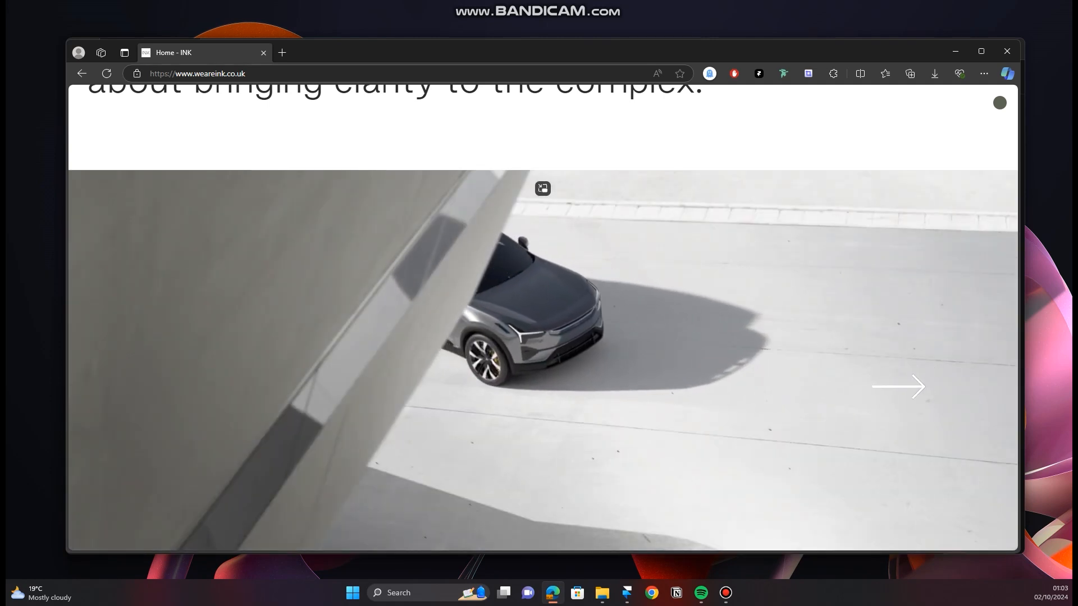
scroll(901, 380, "down", 2)
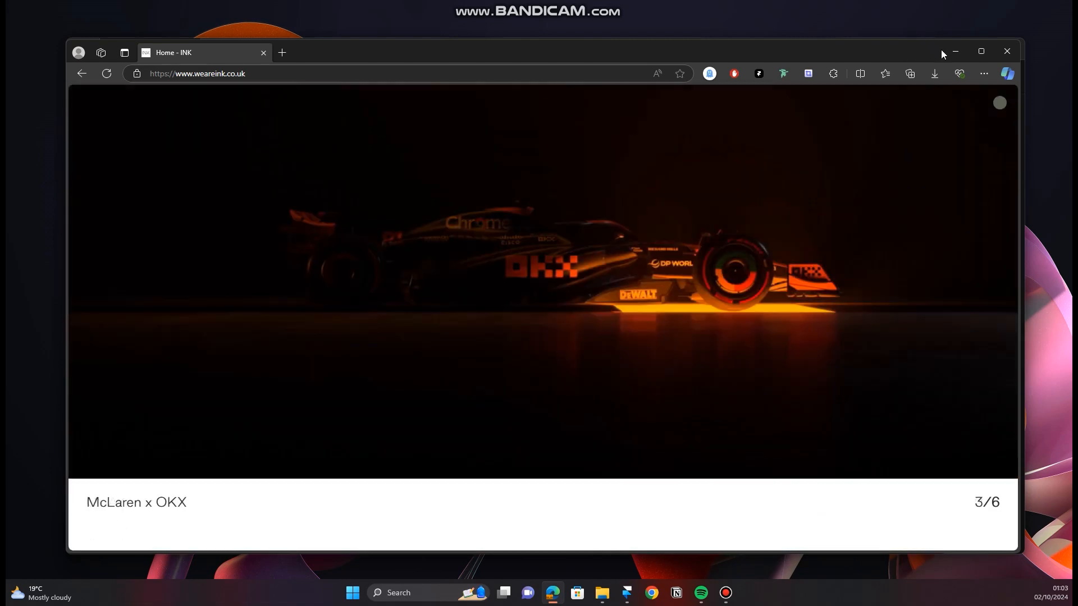
left_click(955, 51)
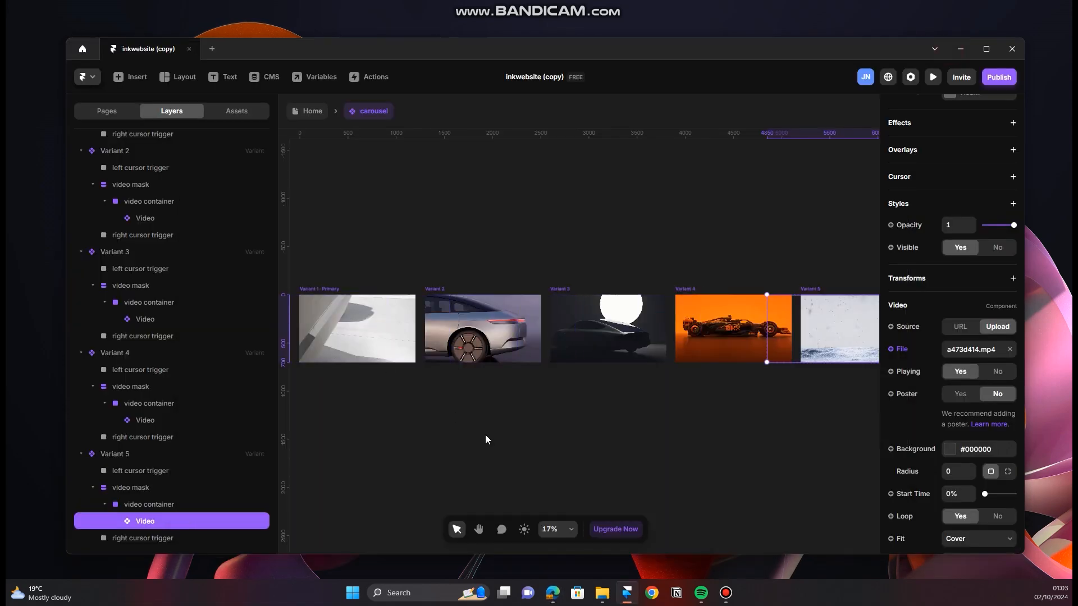
Step: Link Variant 1's left cursor trigger to Variant 5 with a Click interaction
scroll(359, 375, "up", 4)
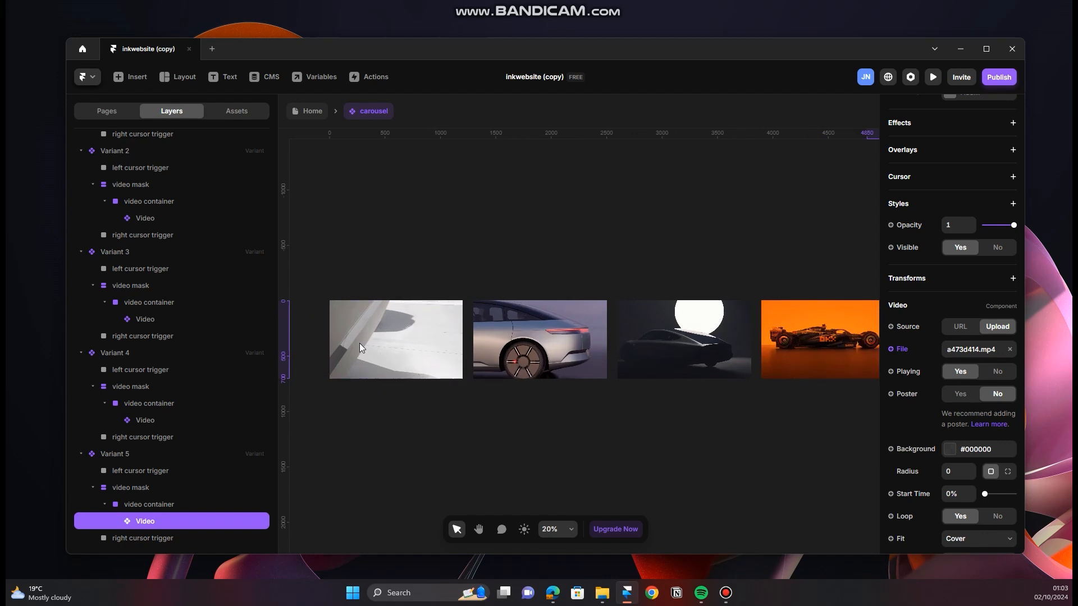
scroll(360, 343, "up", 3)
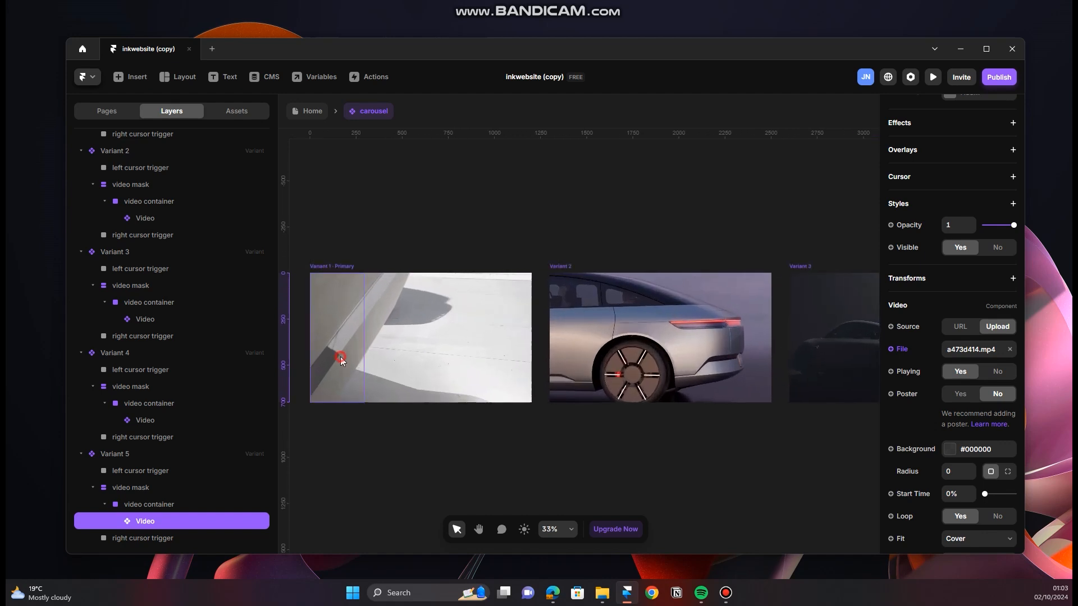
left_click(362, 339)
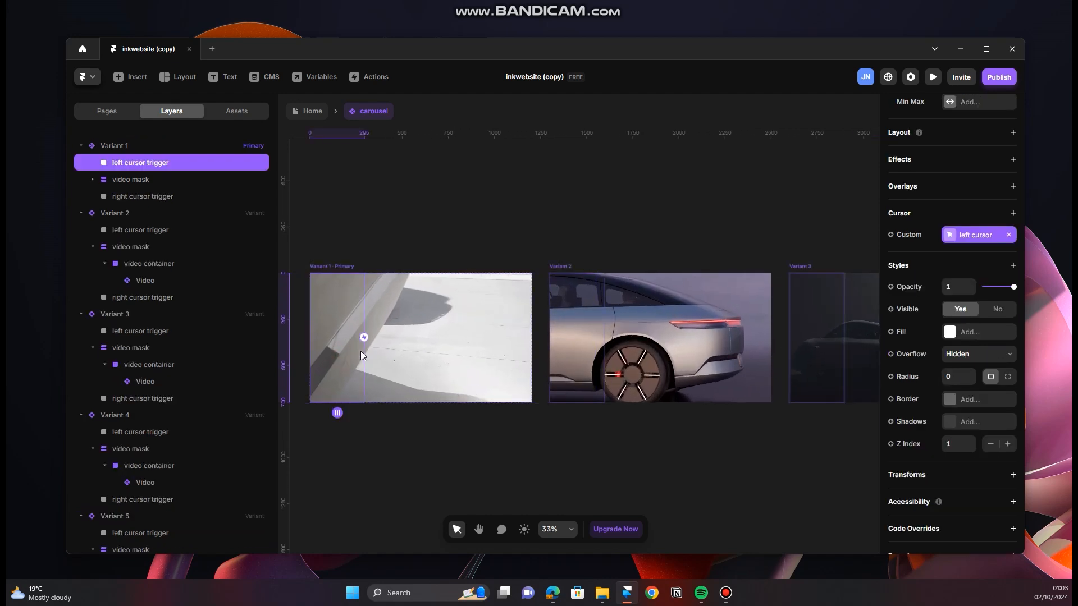
scroll(360, 351, "down", 8)
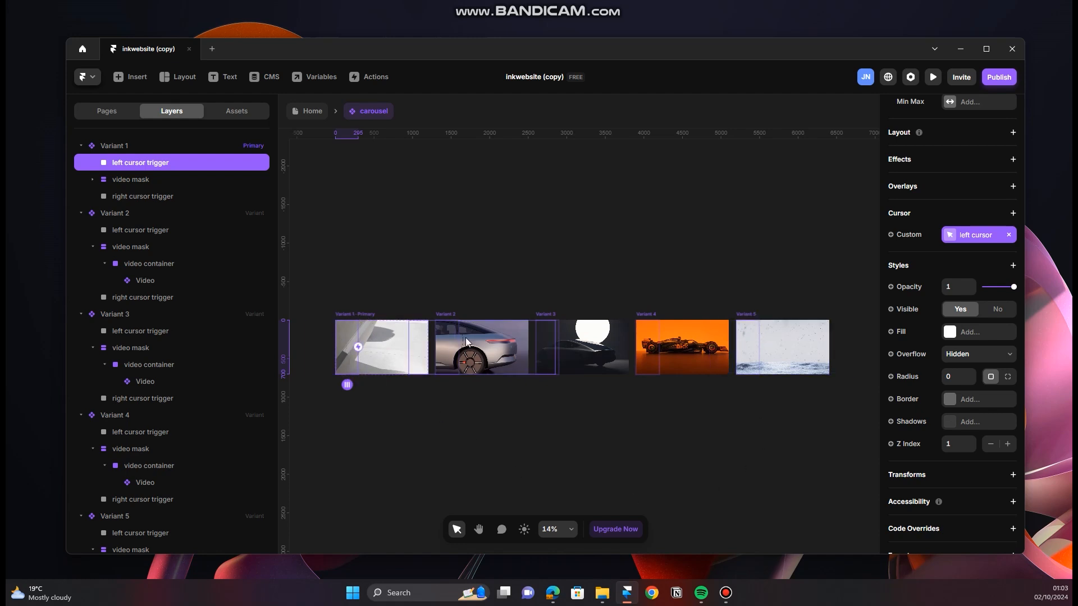
left_click(358, 347)
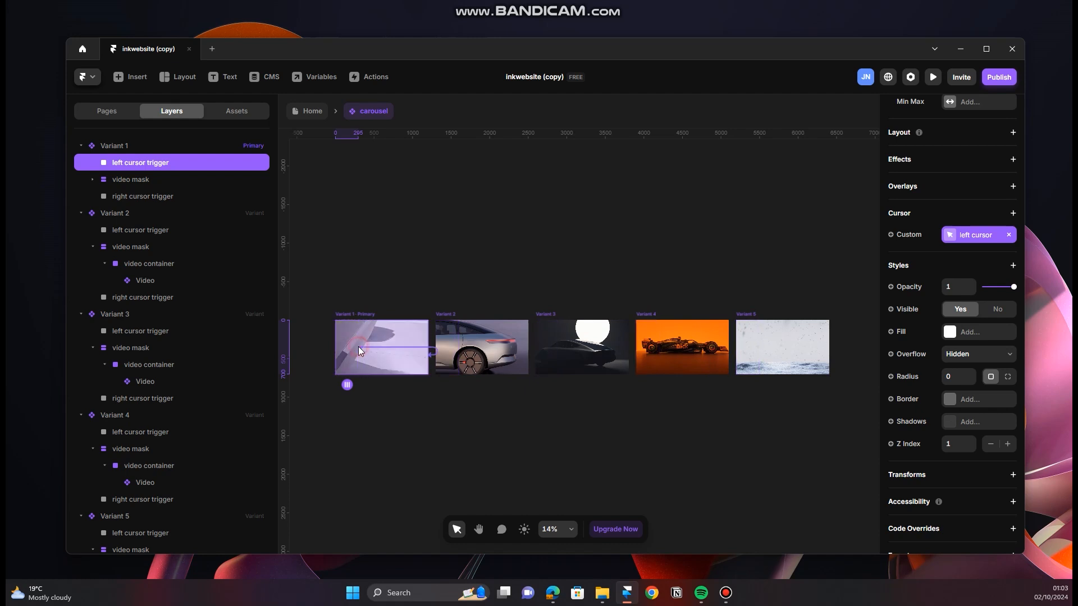
left_click_drag(354, 361, 756, 356)
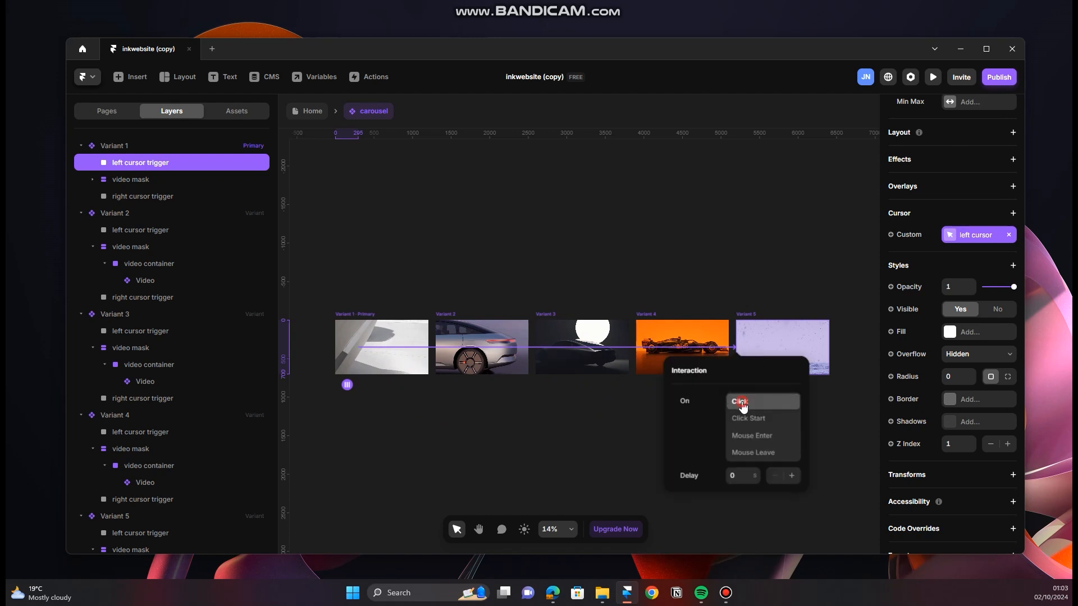
left_click(636, 420)
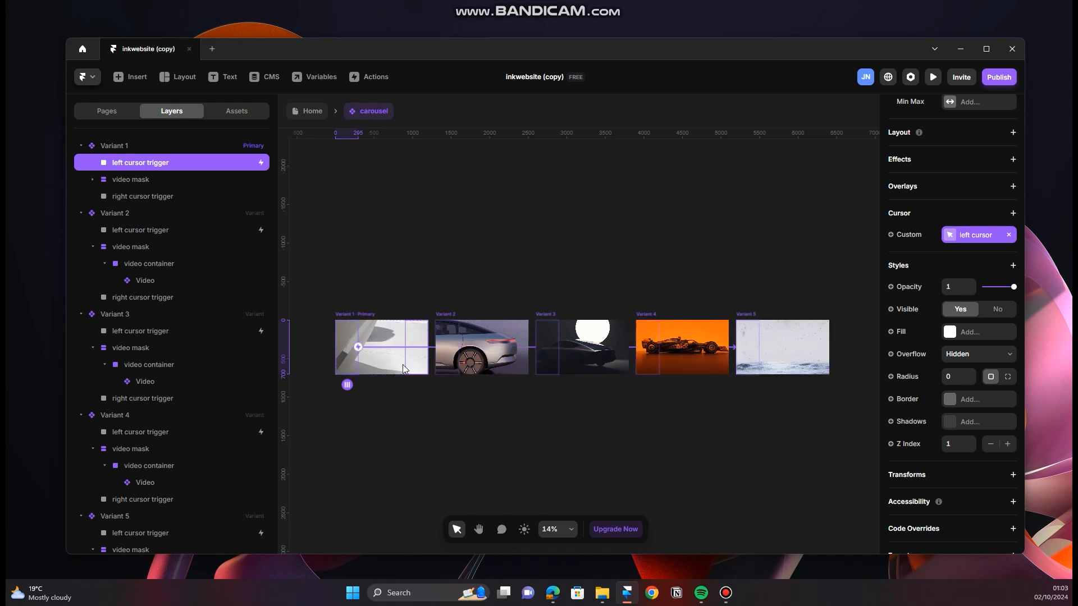
Step: Link Variant 1's right cursor trigger to Variant 2 with a Click interaction
scroll(416, 344, "up", 5)
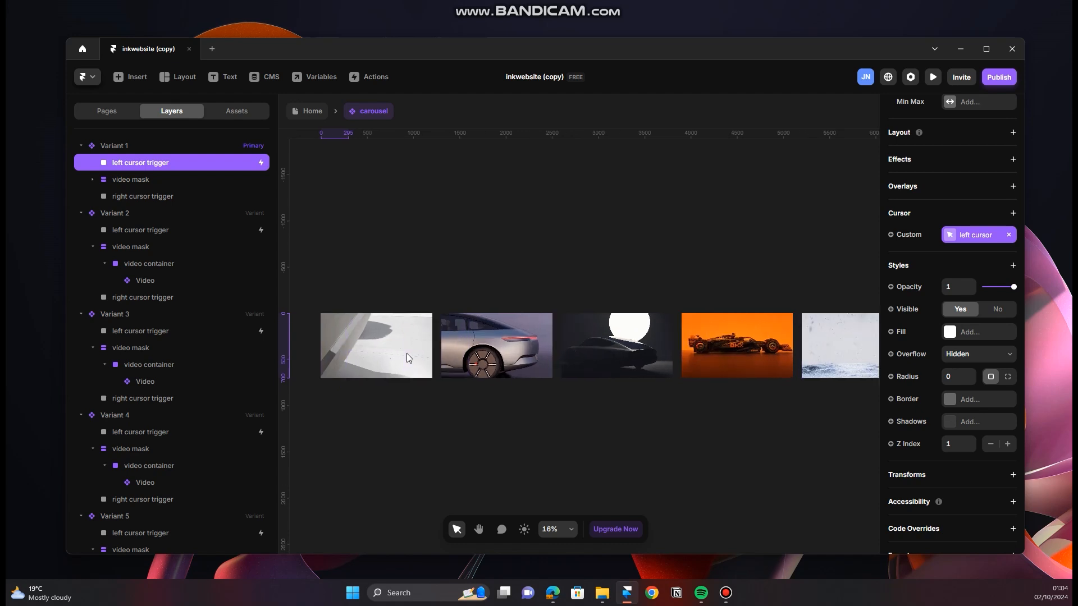
left_click(419, 337)
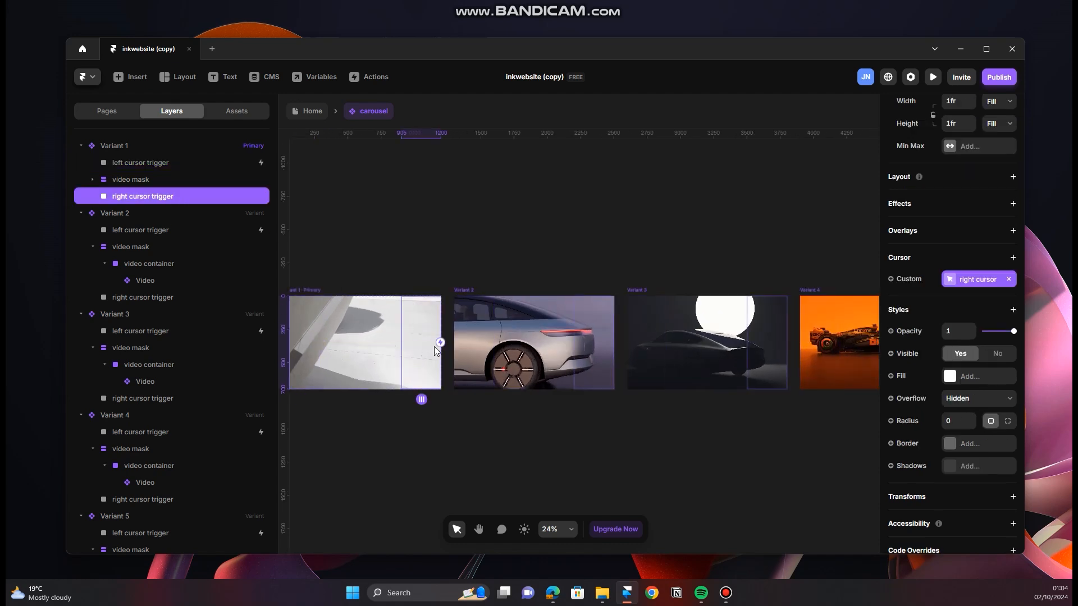
left_click_drag(442, 344, 474, 332)
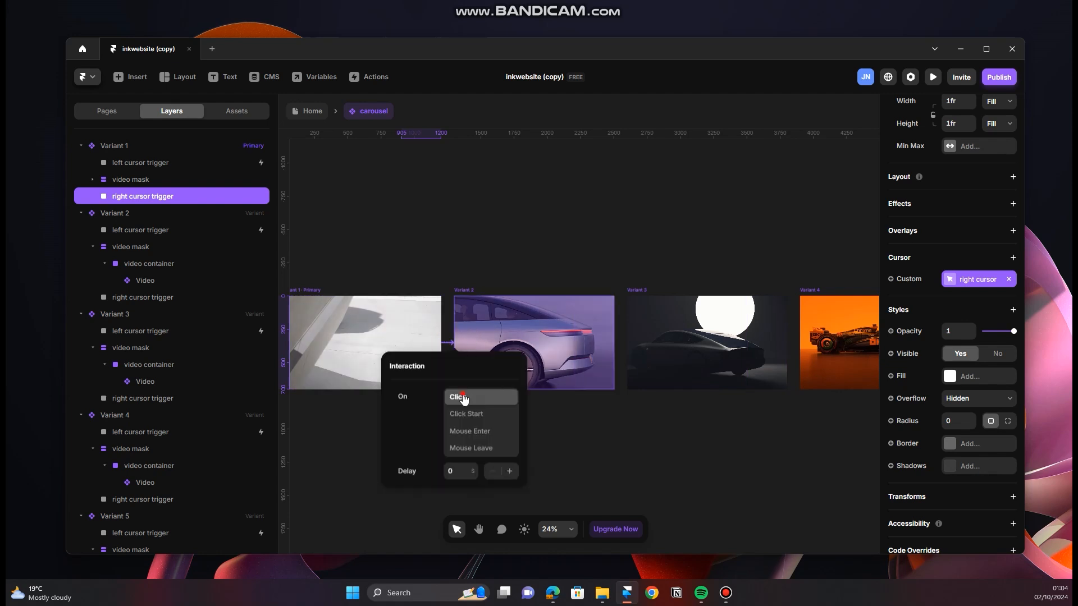
left_click(596, 427)
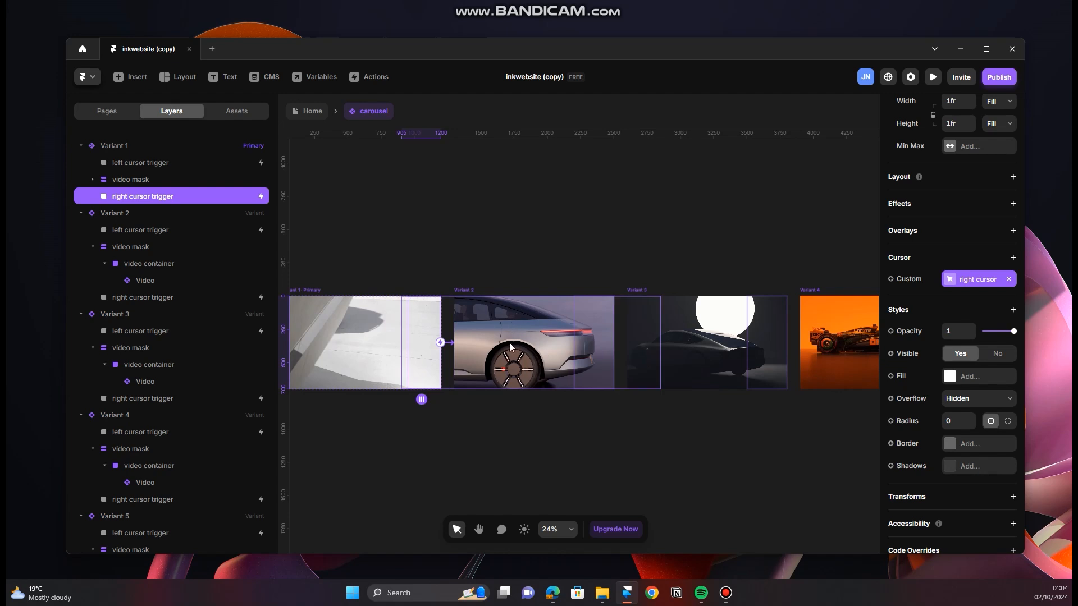
Step: Link Variant 2's left cursor trigger to Variant 1 with a Click interaction
scroll(321, 356, "down", 2)
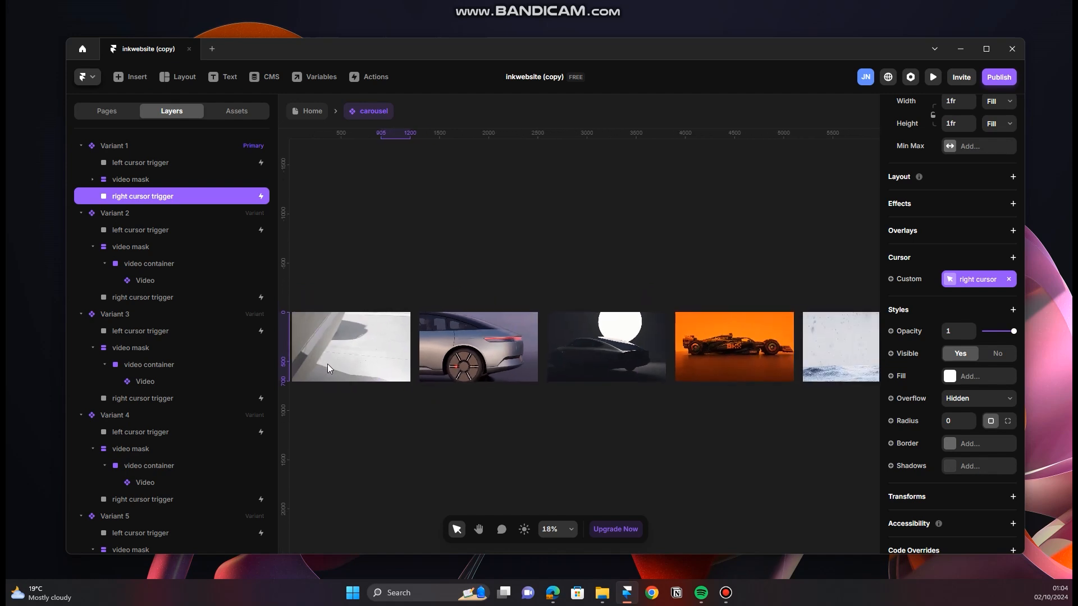
scroll(328, 364, "down", 1)
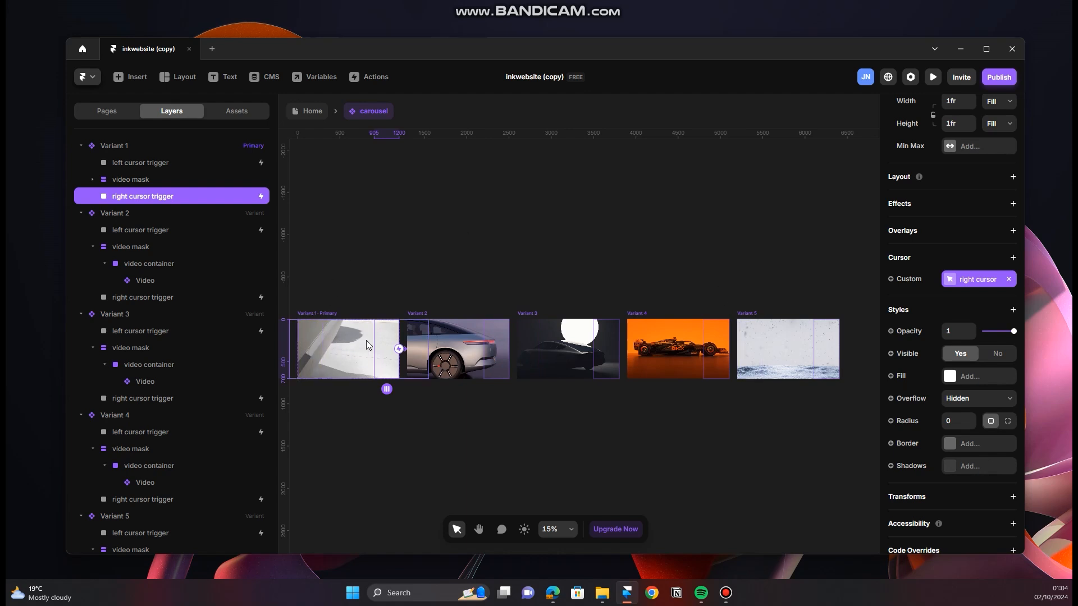
scroll(429, 361, "up", 1)
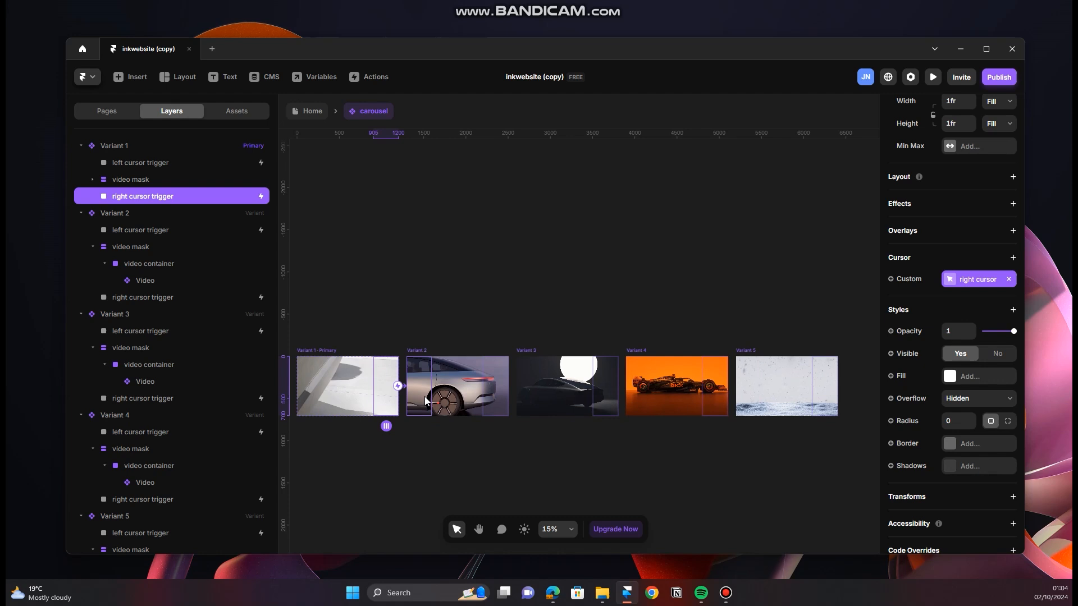
scroll(424, 396, "down", 1)
scroll(423, 347, "up", 2)
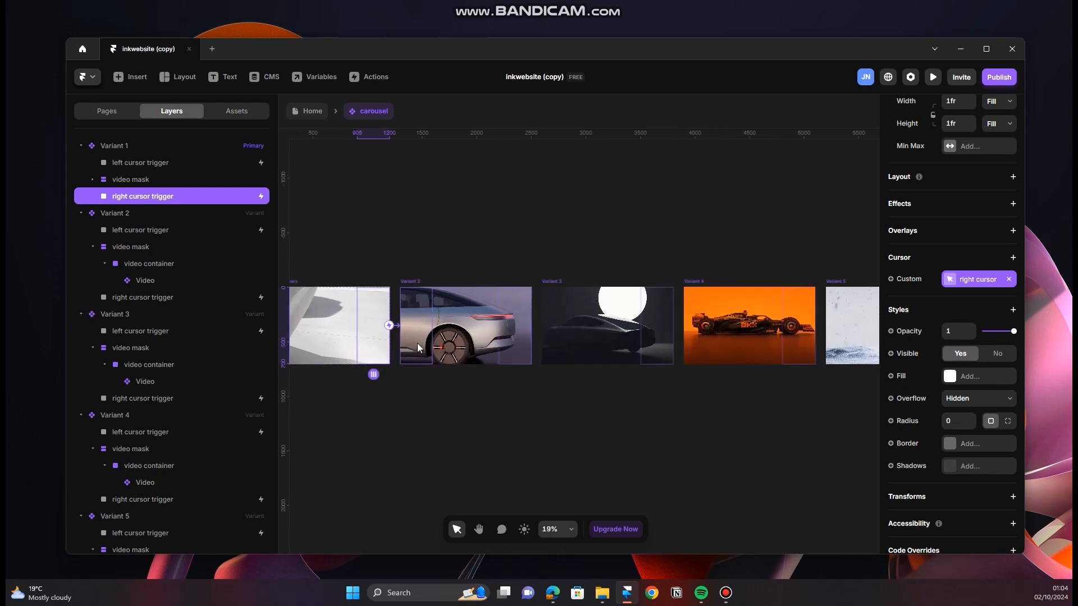
scroll(416, 342, "up", 1)
scroll(421, 382, "up", 1)
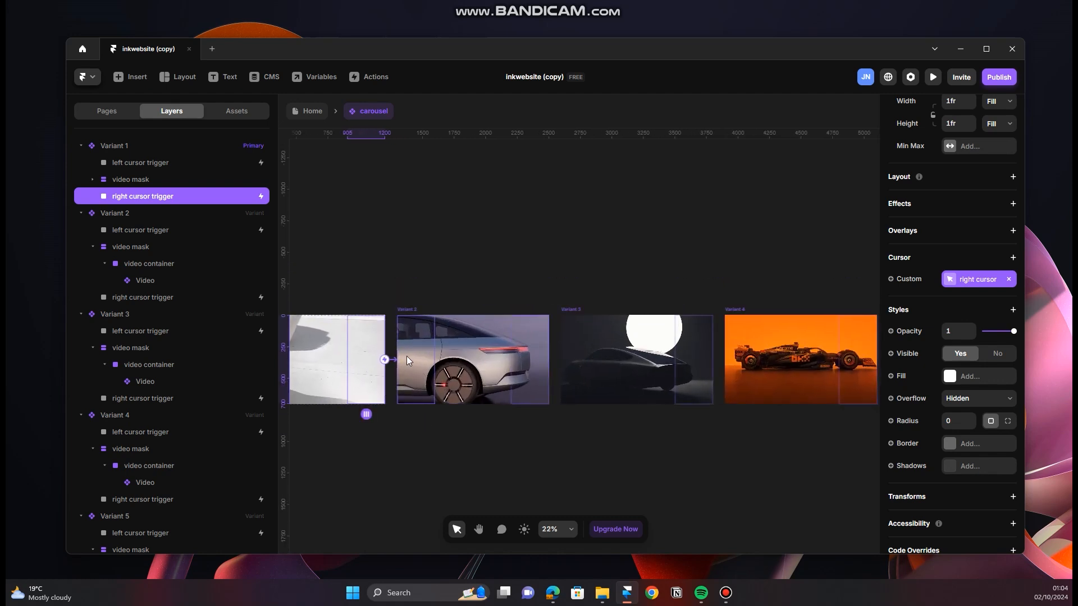
left_click(429, 353)
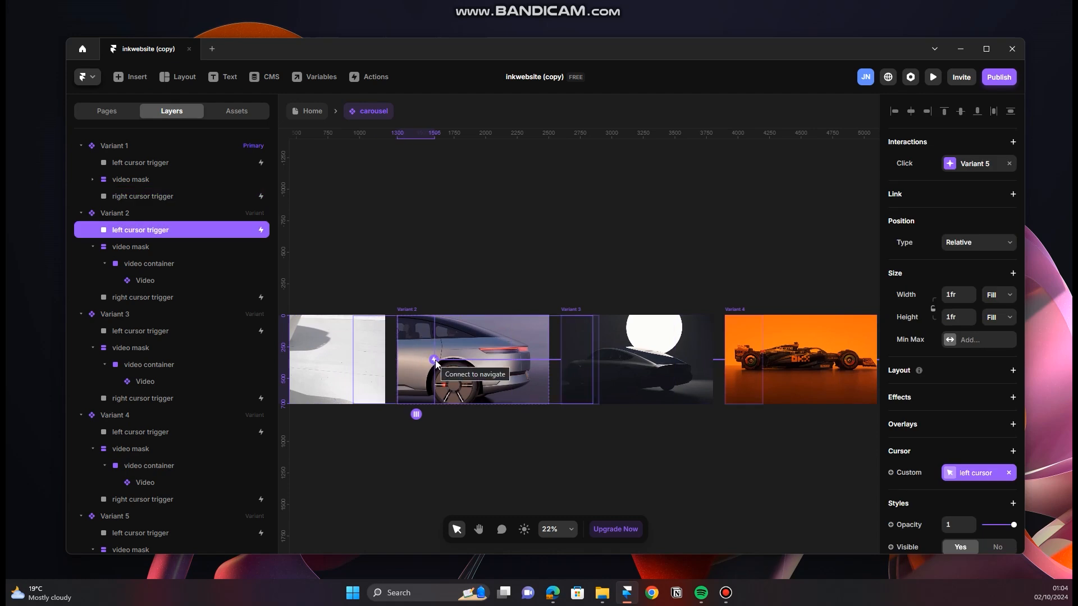
left_click_drag(436, 363, 370, 325)
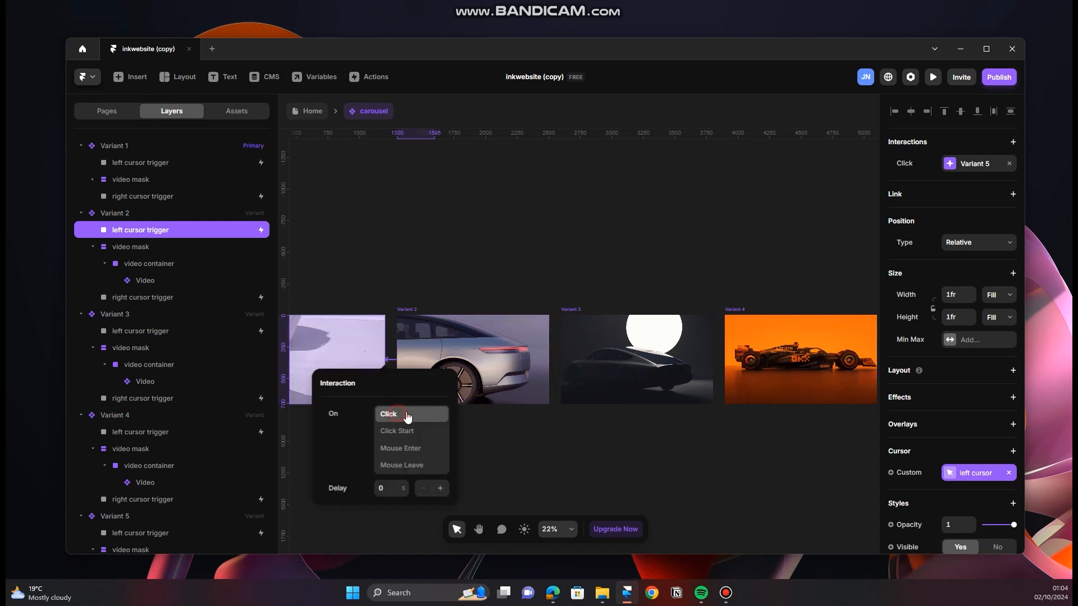
left_click(494, 440)
Step: Link Variant 2's right cursor trigger to Variant 3 with a Click interaction
left_click(531, 354)
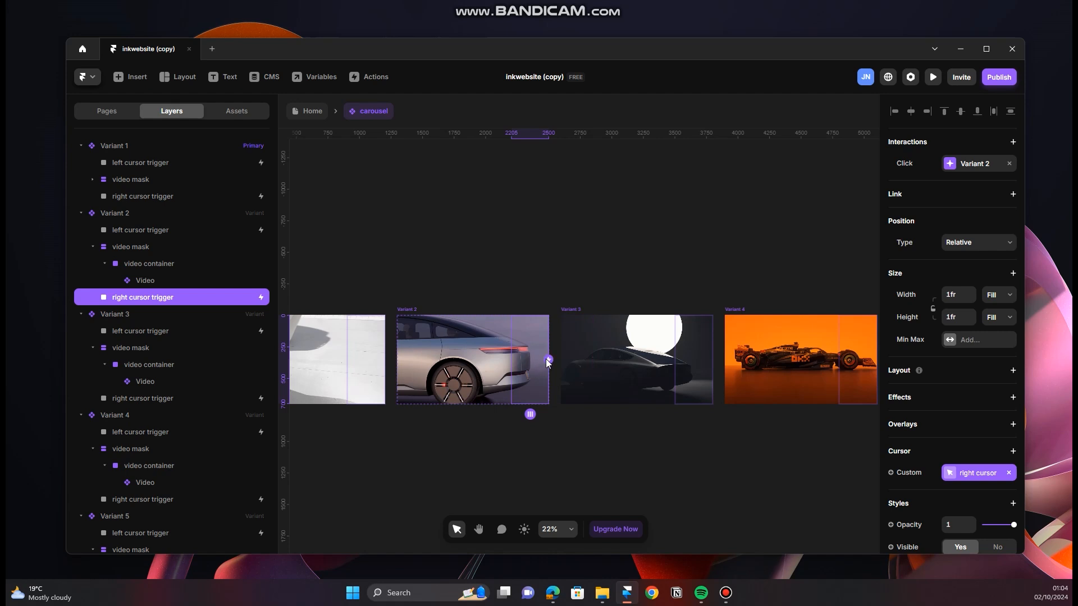
left_click_drag(548, 360, 610, 350)
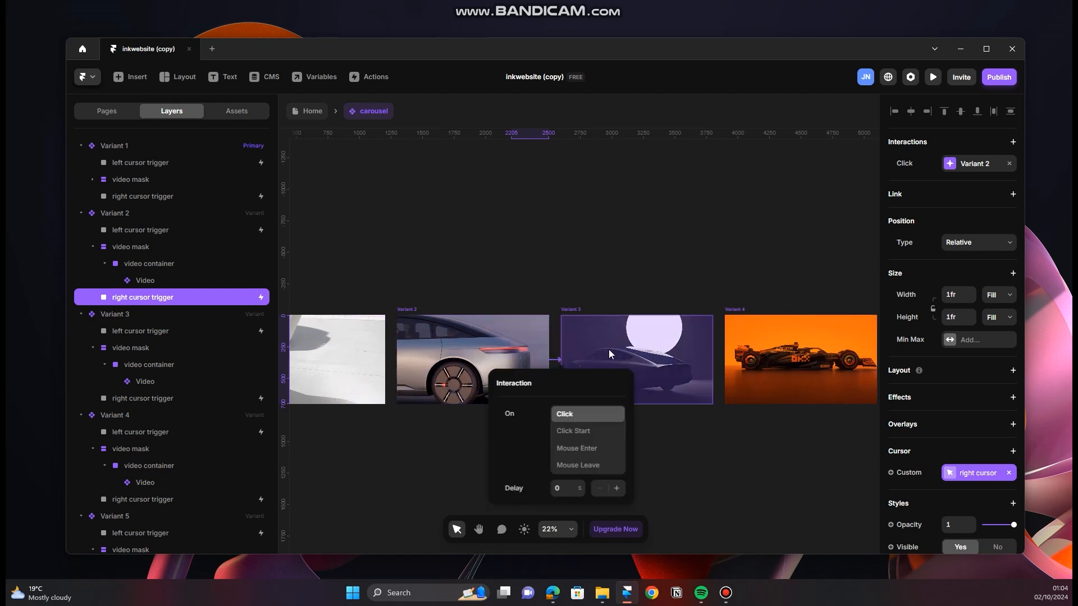
left_click(634, 431)
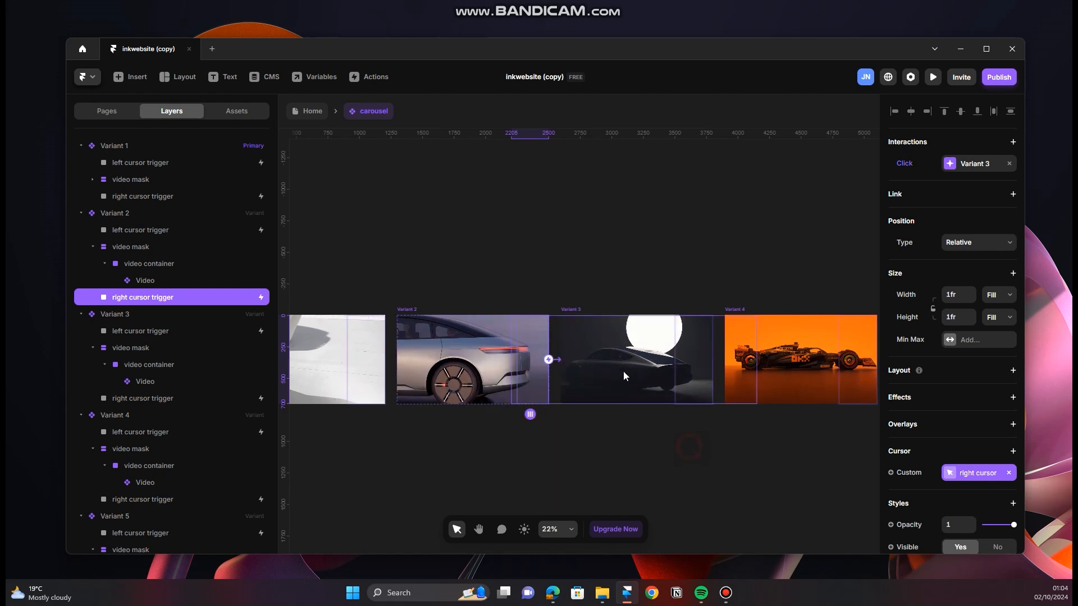
Step: Link Variant 3's left cursor trigger to Variant 2 and its right cursor trigger to Variant 4, both on Click
left_click(585, 367)
left_click_drag(598, 360, 525, 364)
left_click(654, 437)
left_click(695, 371)
left_click_drag(711, 360, 573, 400)
left_click(800, 425)
Step: Link Variant 4's left cursor trigger to Variant 3 and its right cursor trigger to Variant 5, both on Click
scroll(564, 394, "up", 4)
left_click(497, 326)
left_click_drag(467, 331, 435, 321)
left_click(616, 453)
left_click(696, 344)
left_click_drag(728, 331, 571, 395)
left_click(838, 422)
Step: Link Variant 5's left cursor trigger to Variant 4 and its right cursor trigger to Variant 1, both on Click
scroll(622, 392, "down", 3)
left_click(622, 392)
left_click(596, 460)
left_click(770, 399)
scroll(777, 413, "down", 7)
left_click_drag(778, 411, 452, 422)
left_click(613, 483)
scroll(460, 447, "up", 2)
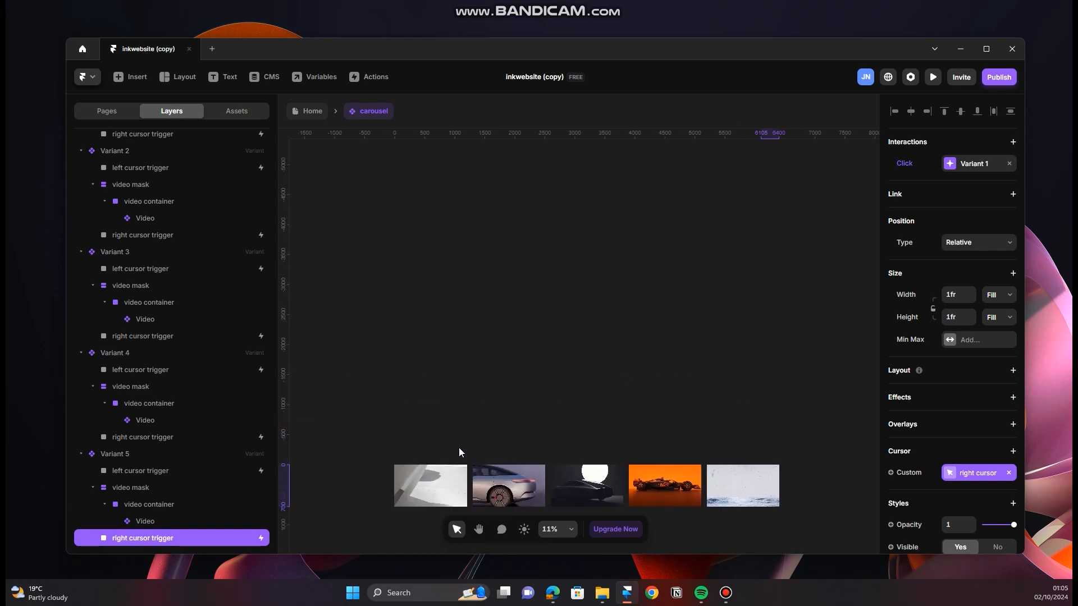
scroll(457, 447, "down", 3)
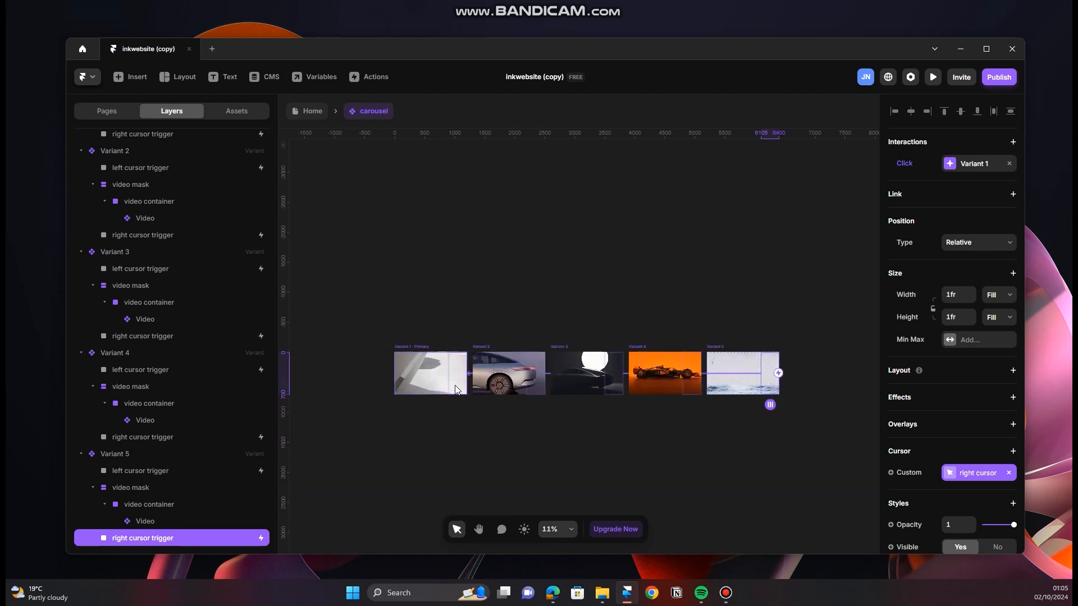
Step: Return to the Home page, preview it in fullscreen, and test moving through the carousel with its left and right arrow cursors
left_click(308, 111)
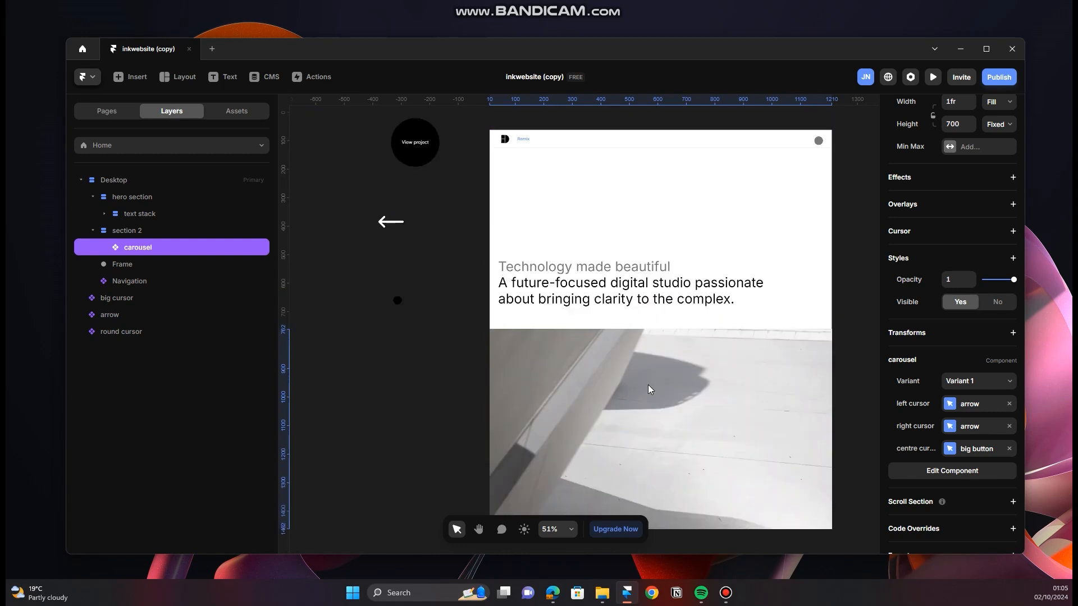
scroll(648, 385, "up", 3)
left_click(498, 191)
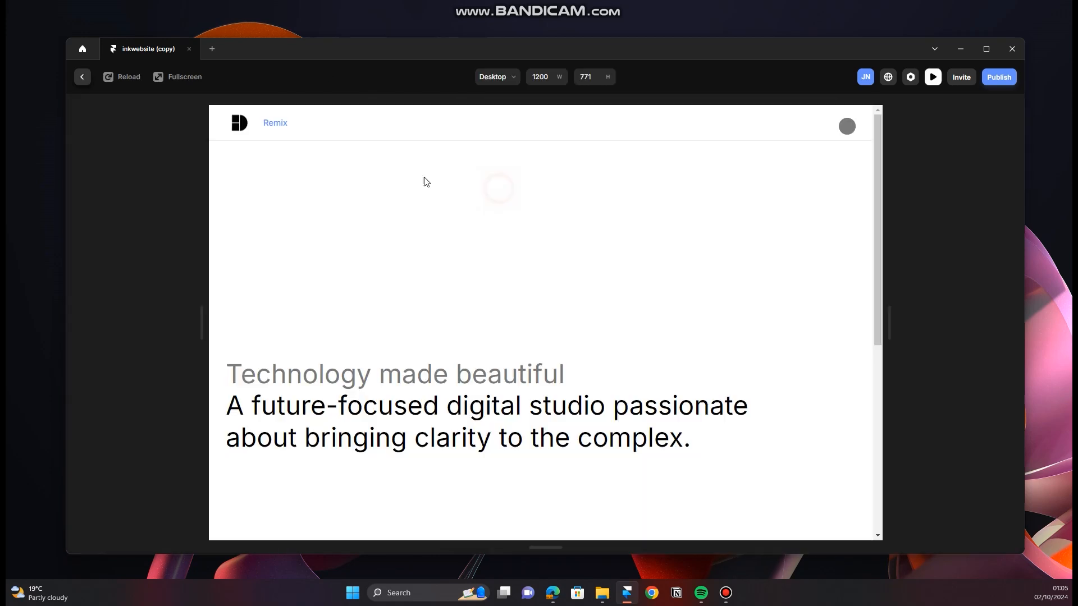
left_click(183, 82)
scroll(490, 342, "down", 5)
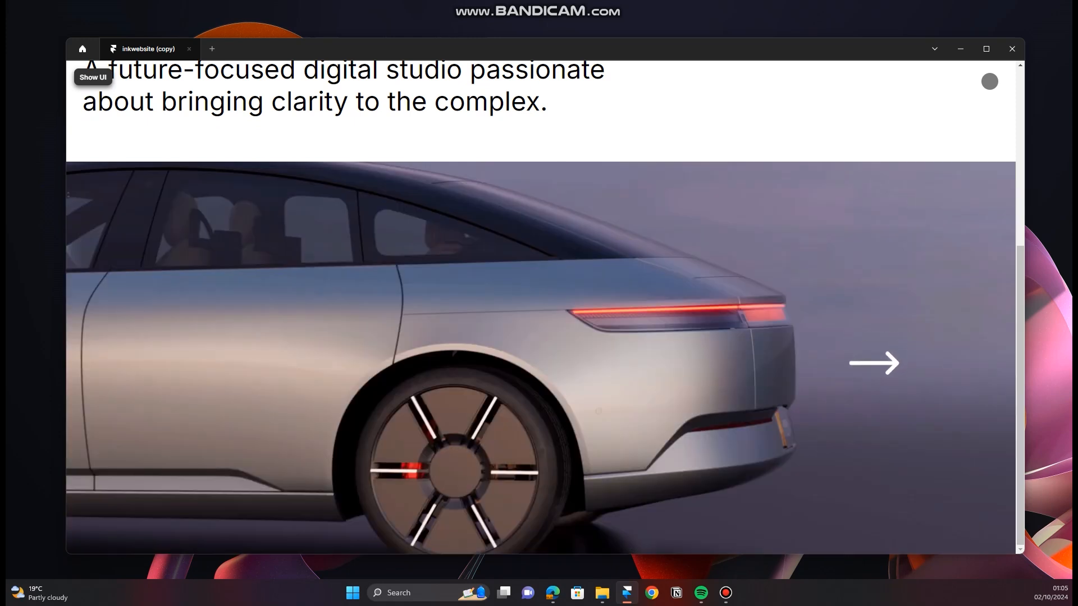
scroll(510, 426, "up", 4)
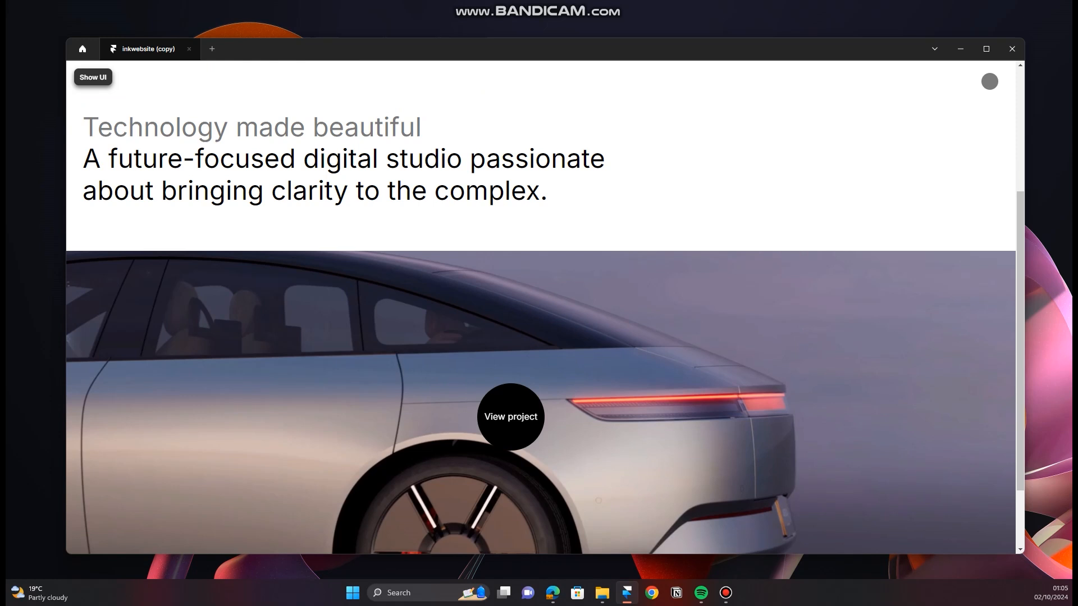
scroll(539, 449, "down", 4)
scroll(607, 449, "up", 2)
scroll(610, 452, "up", 3)
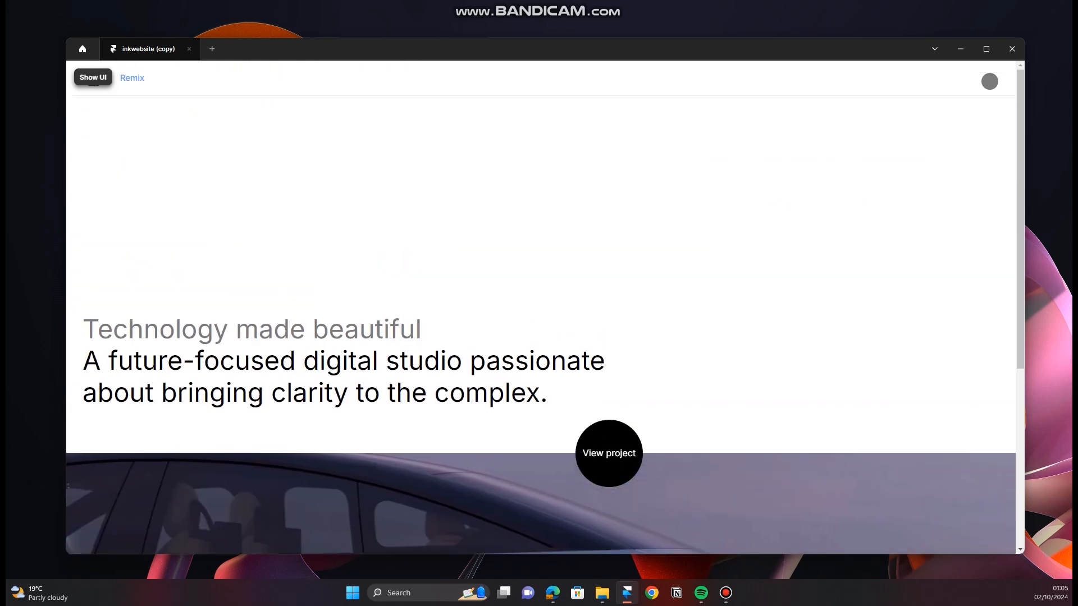
scroll(609, 453, "down", 5)
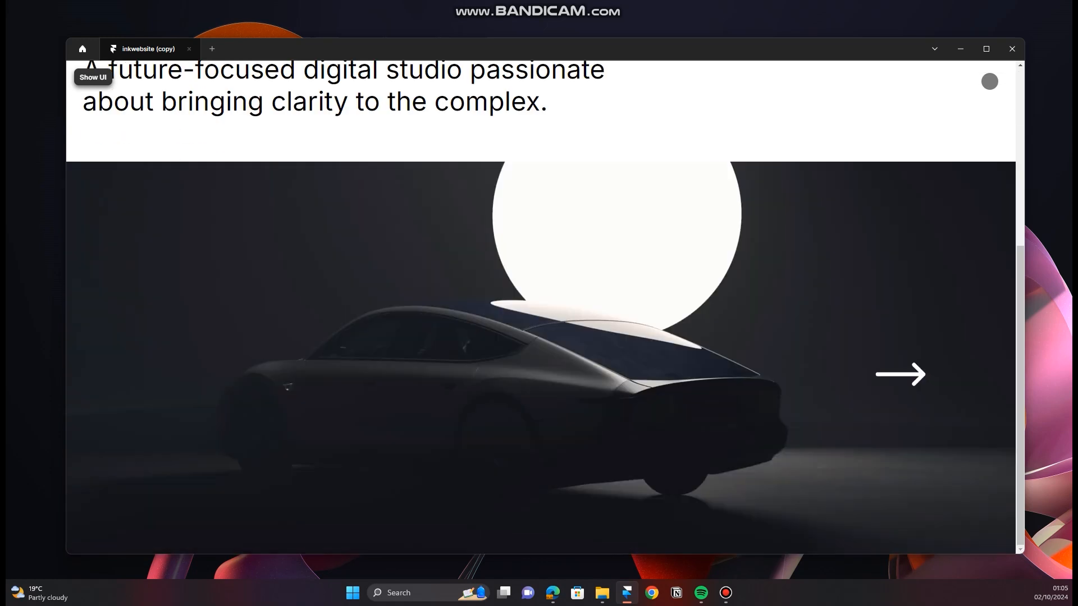
left_click(209, 370)
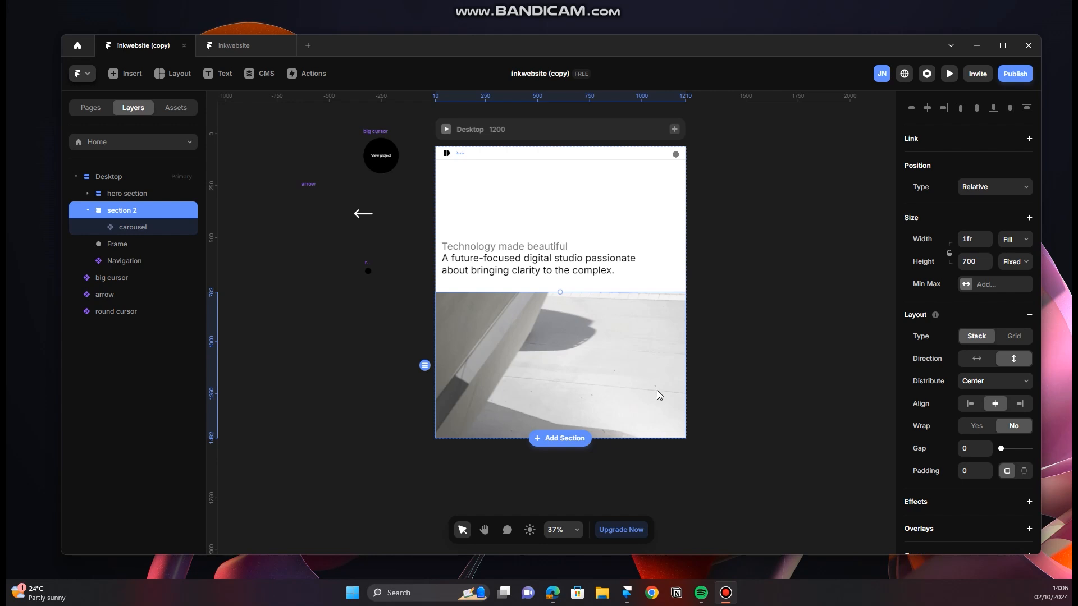
Step: Switch to the INK website in the browser, examine the project images below its carousel, and return to Framer, collapsing section 2's layers
left_click(553, 592)
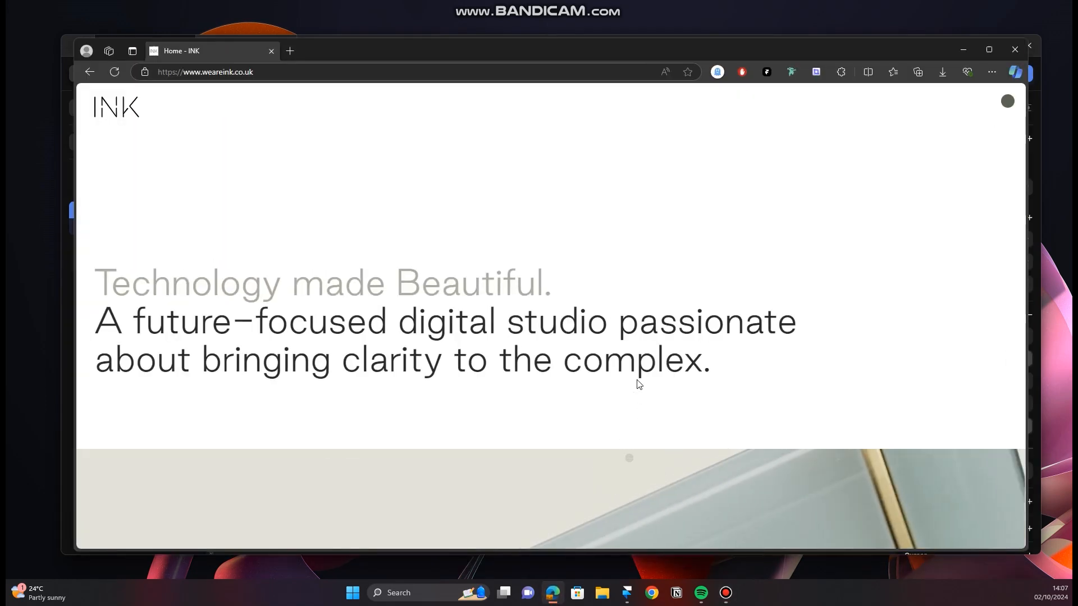
scroll(639, 384, "down", 10)
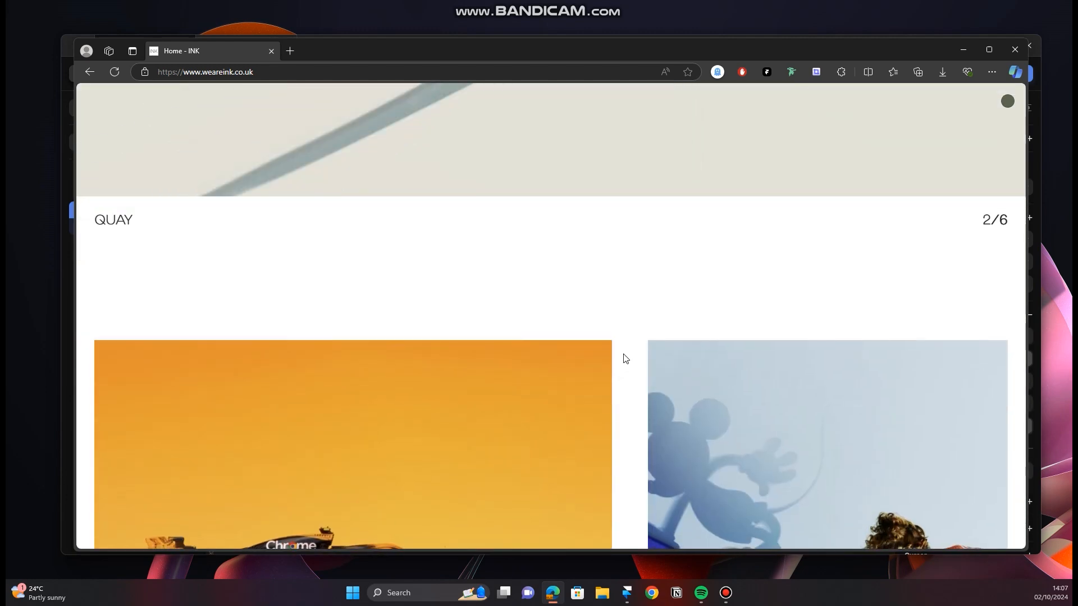
scroll(626, 358, "down", 4)
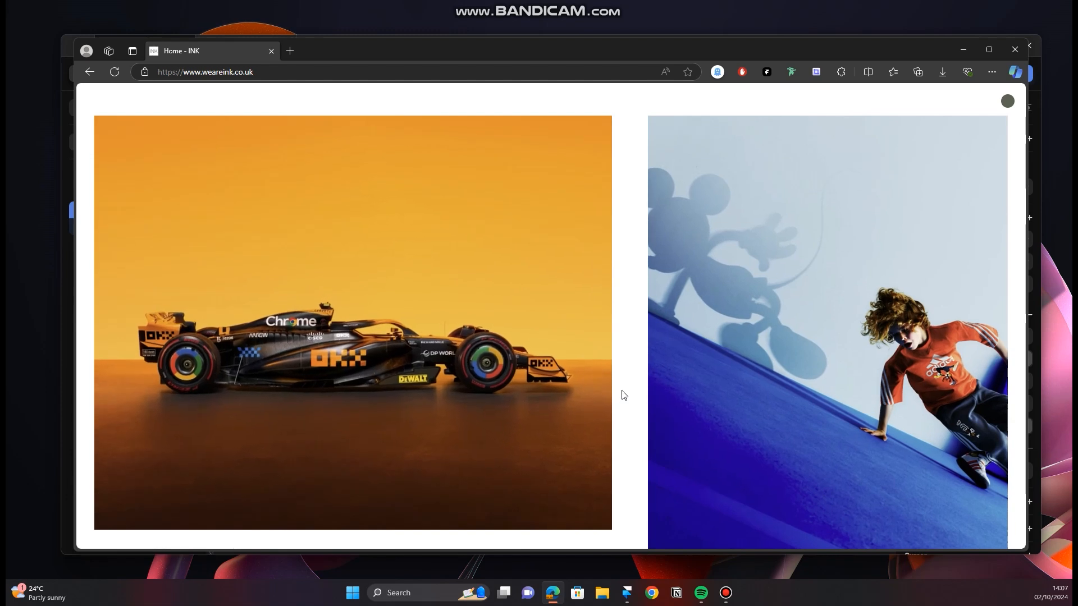
left_click(964, 49)
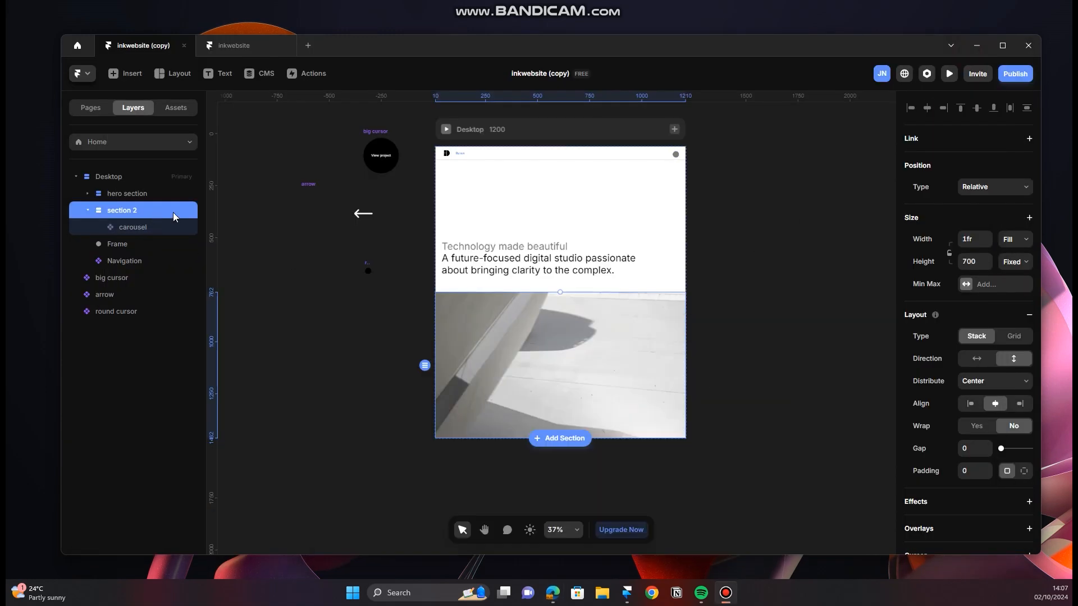
left_click(86, 213)
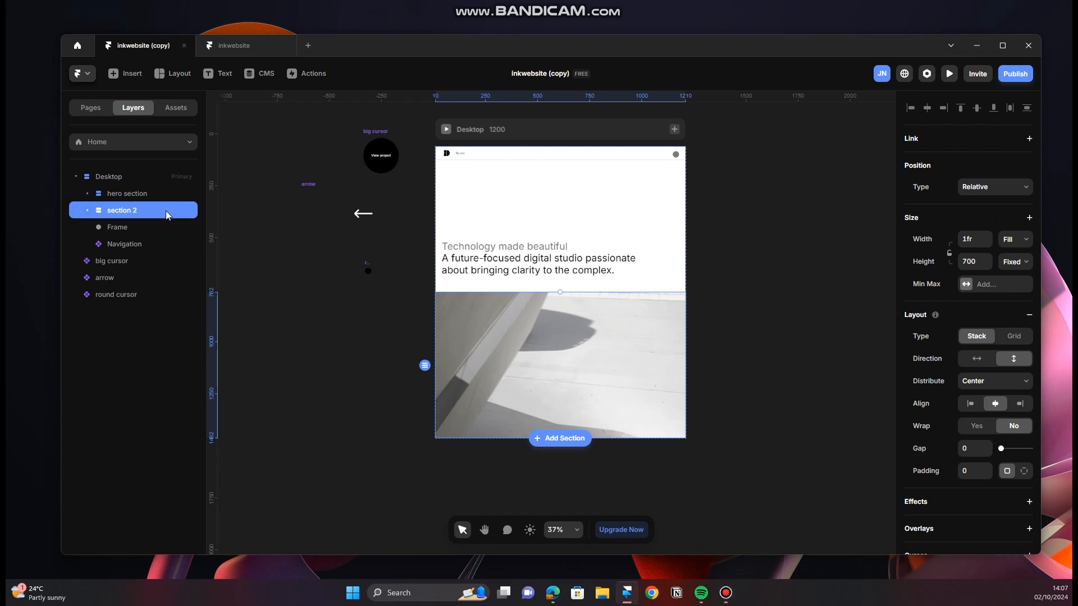
Step: Duplicate section 2 and rename the copy to section 3
key("ctrl+d")
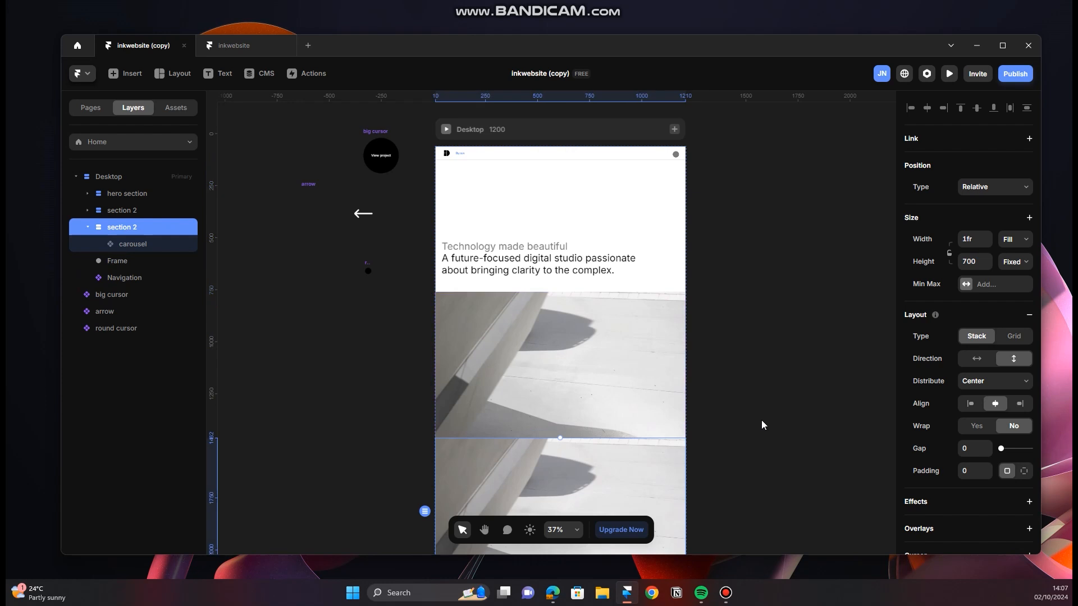
double_click(151, 230)
left_click(152, 231)
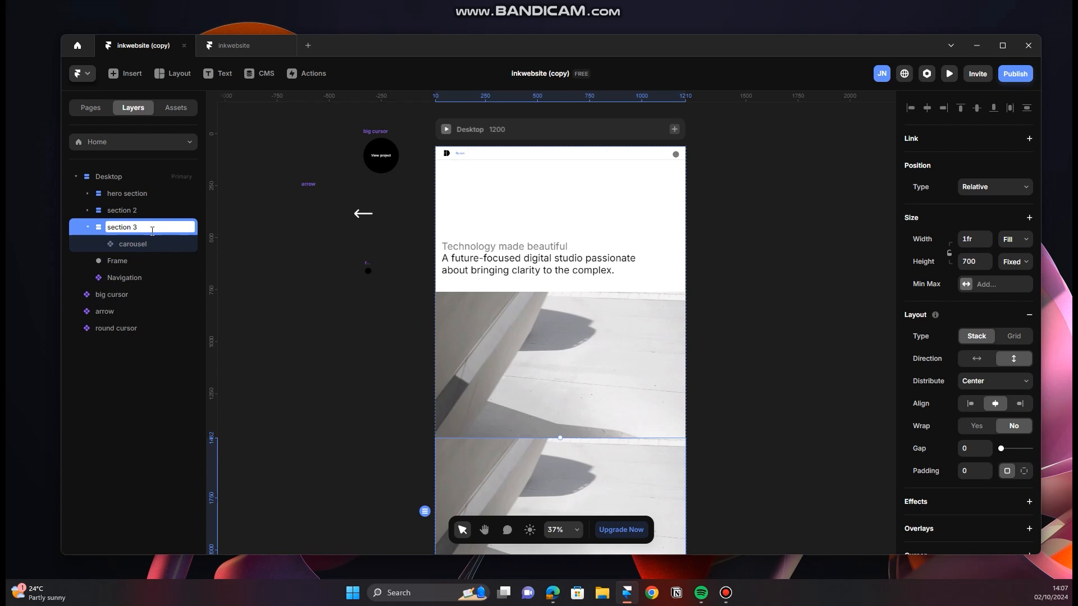
type("3")
key("Return")
Step: Delete the carousel from section 3
left_click(157, 246)
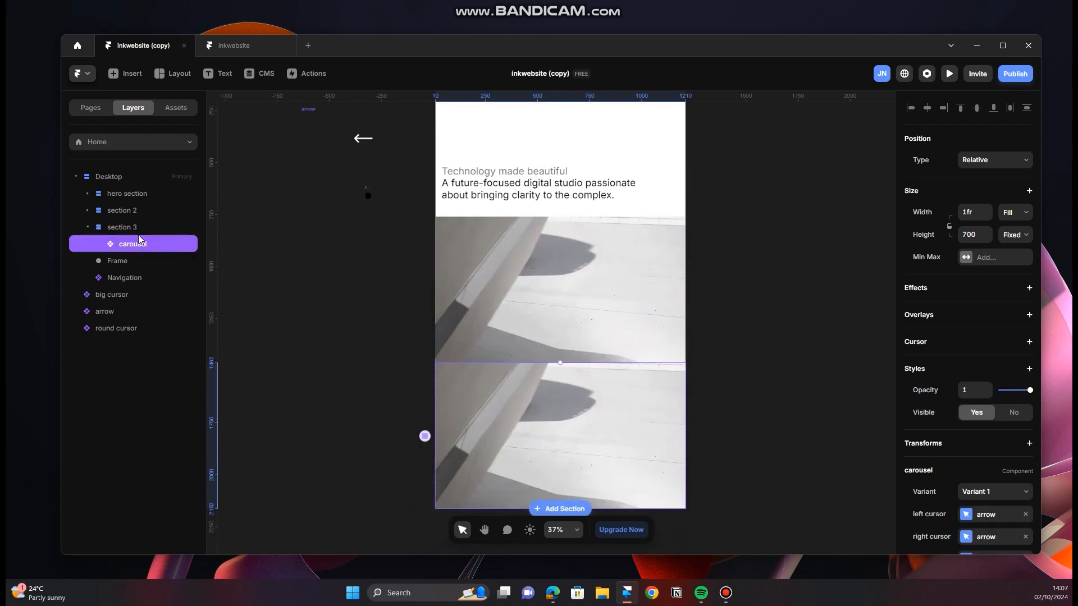
right_click(139, 246)
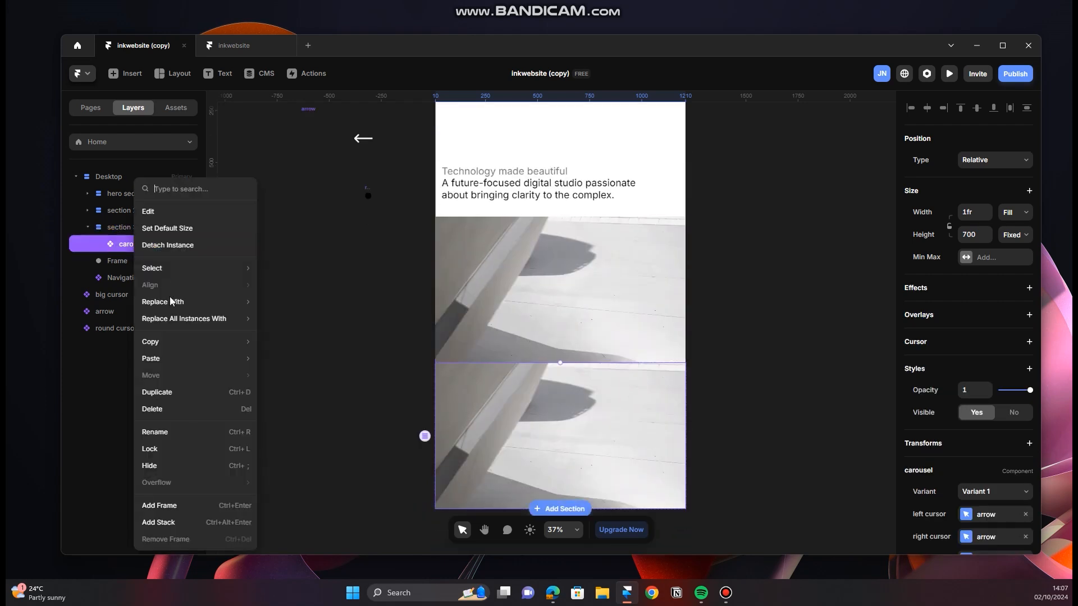
left_click(170, 409)
Step: Draw a frame about 878 by 575 inside section 3 and rename it cards container
left_click(133, 227)
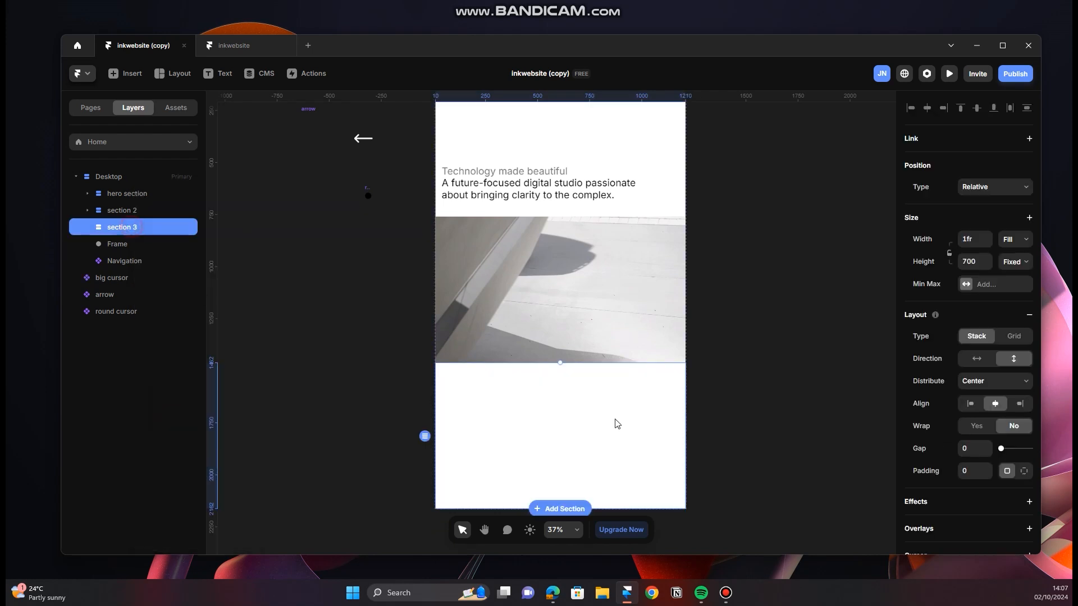
scroll(628, 427, "down", 2)
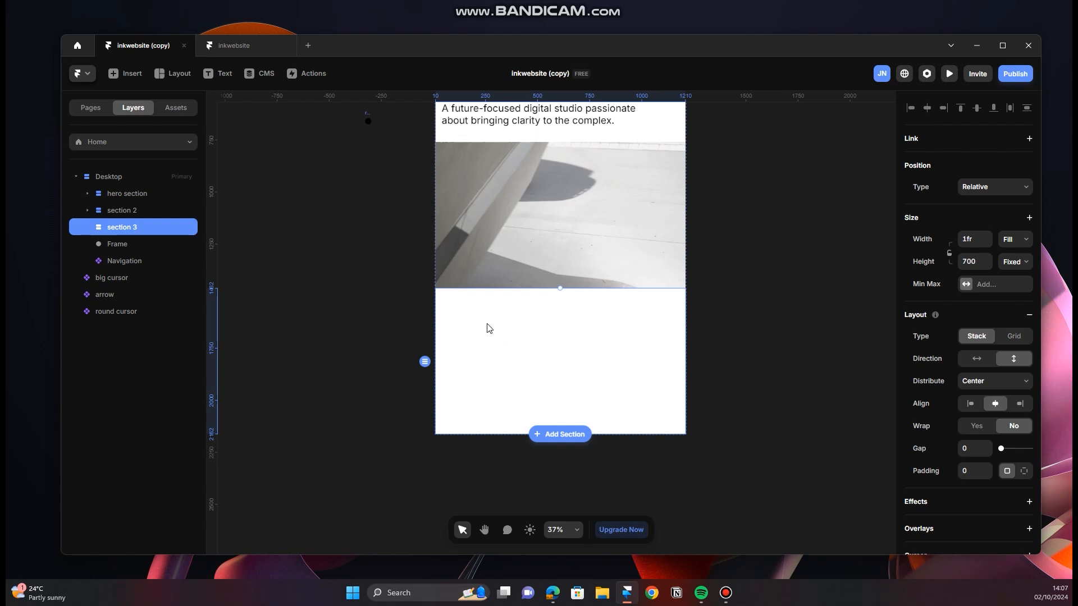
key("f")
left_click_drag(474, 314, 658, 434)
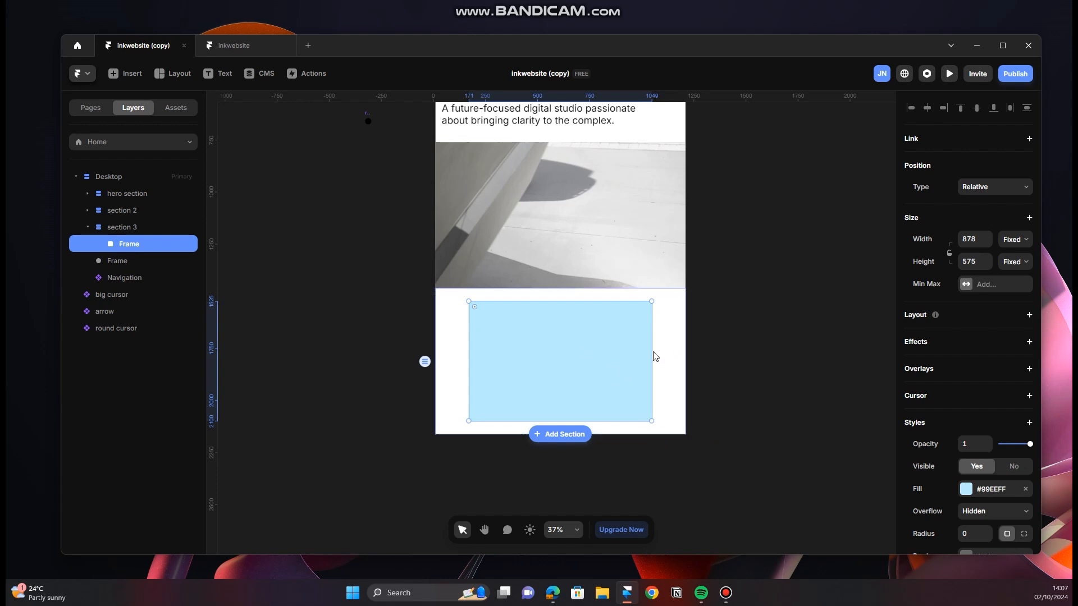
double_click(147, 247)
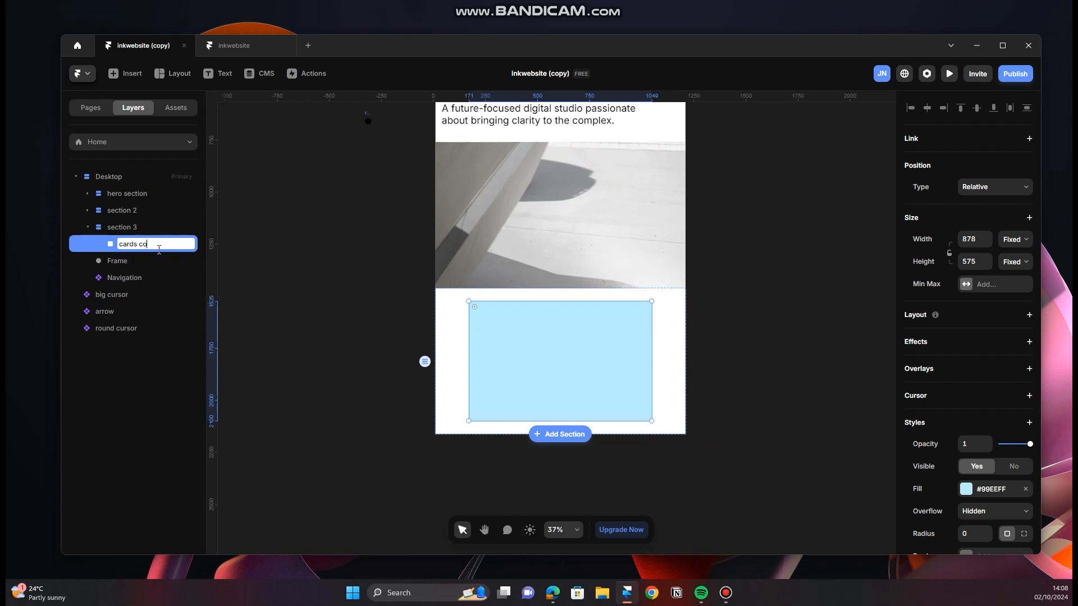
type("cards container")
key("Return")
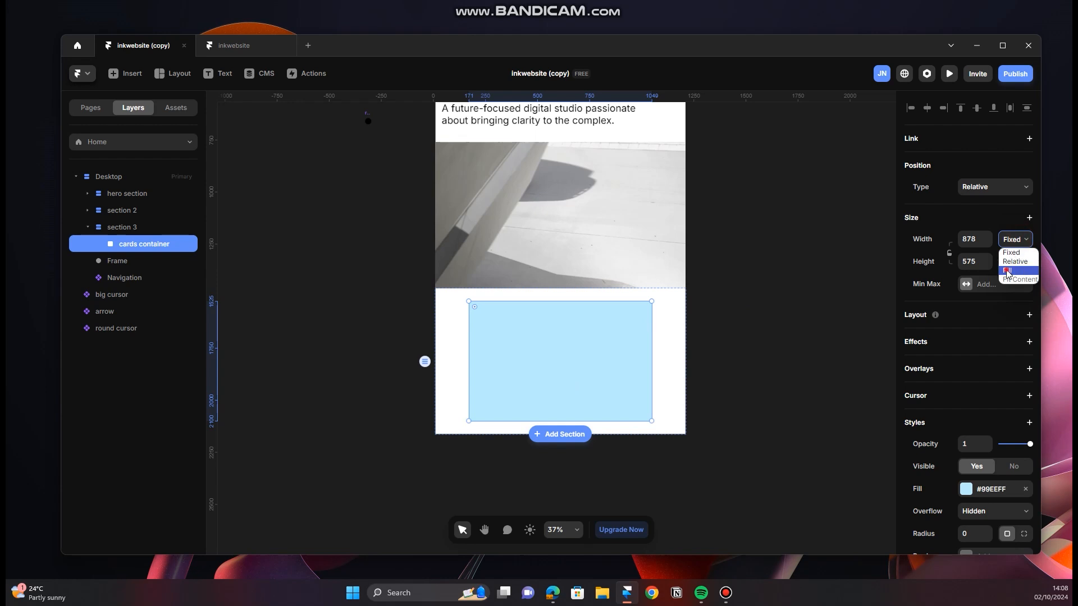
Step: Set the cards container's width to Fill and its height to Viewport, 100vh
left_click(1009, 270)
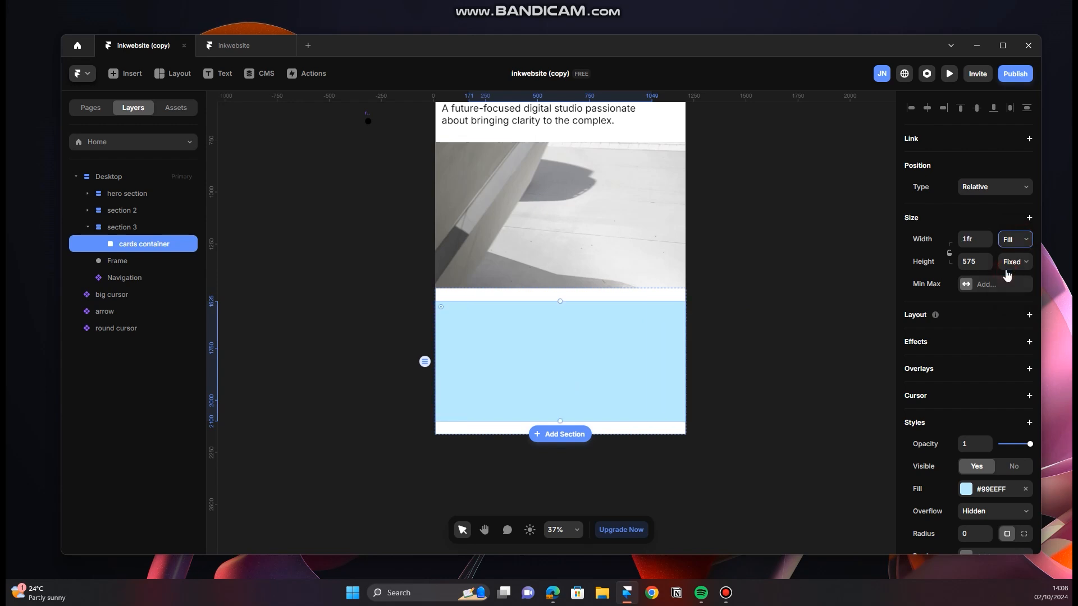
left_click(977, 262)
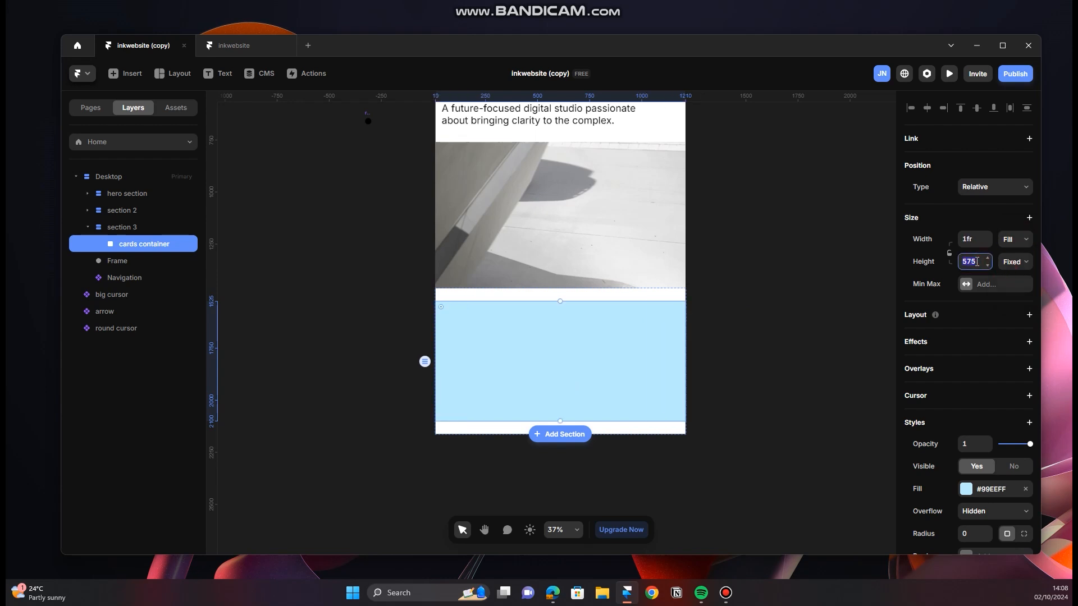
left_click(1015, 261)
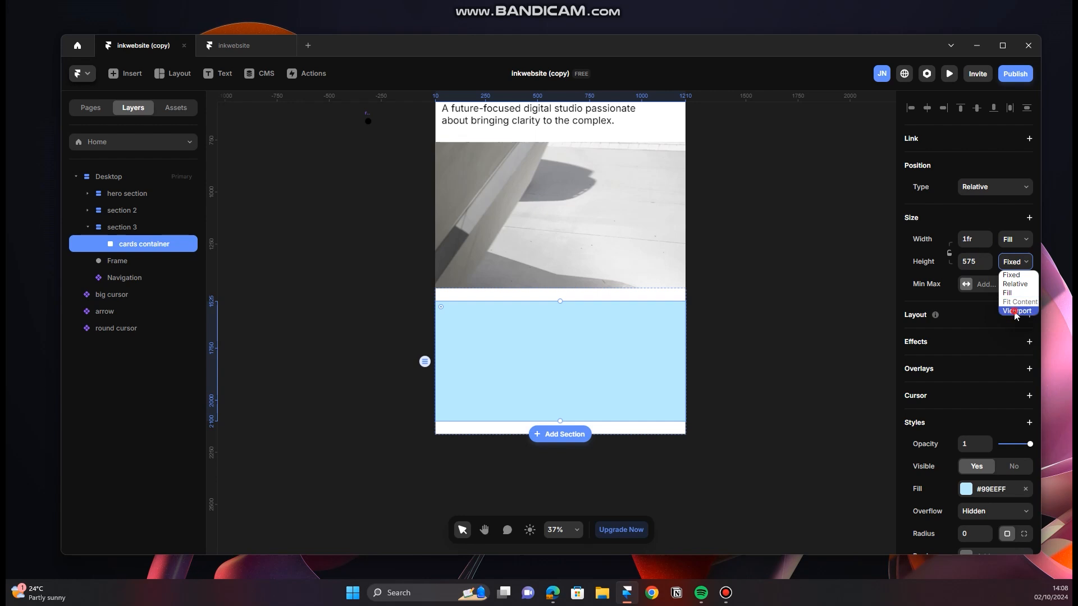
left_click(1016, 311)
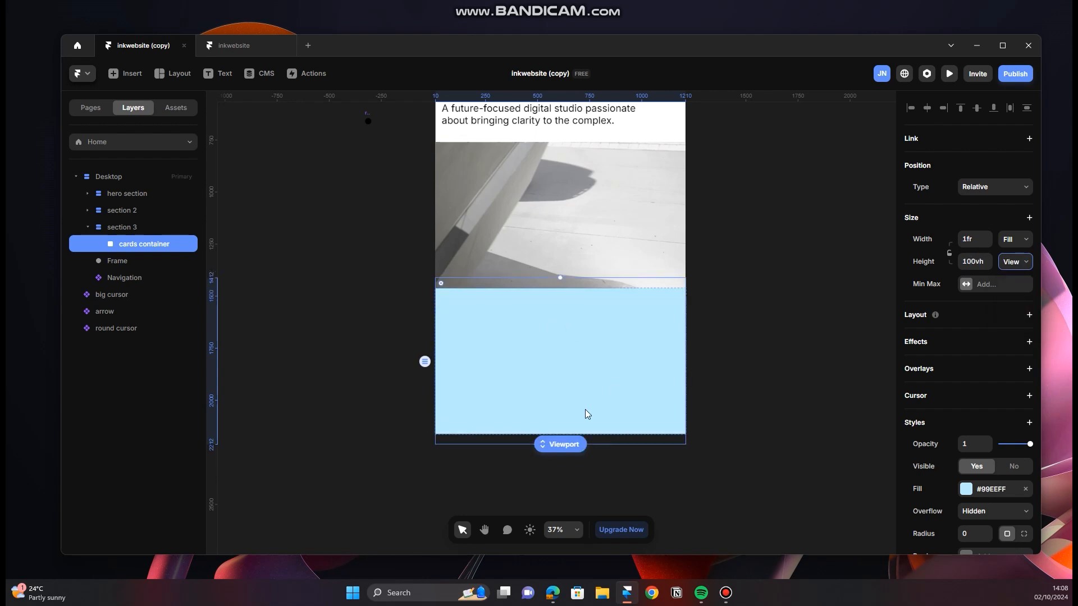
scroll(651, 435, "up", 5)
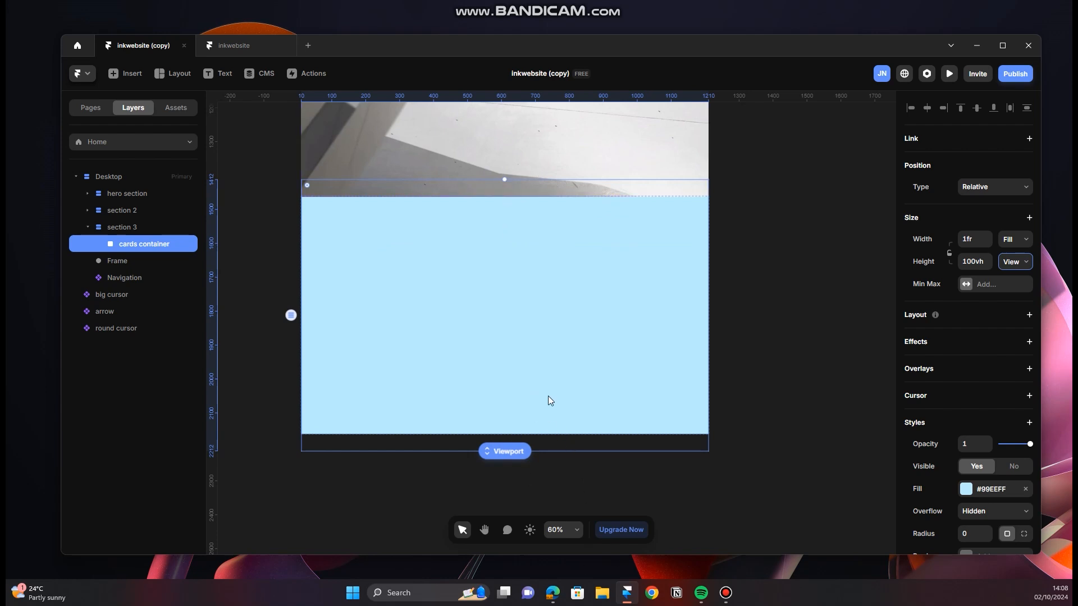
Step: Set section 3's height to Fit Content
left_click(119, 227)
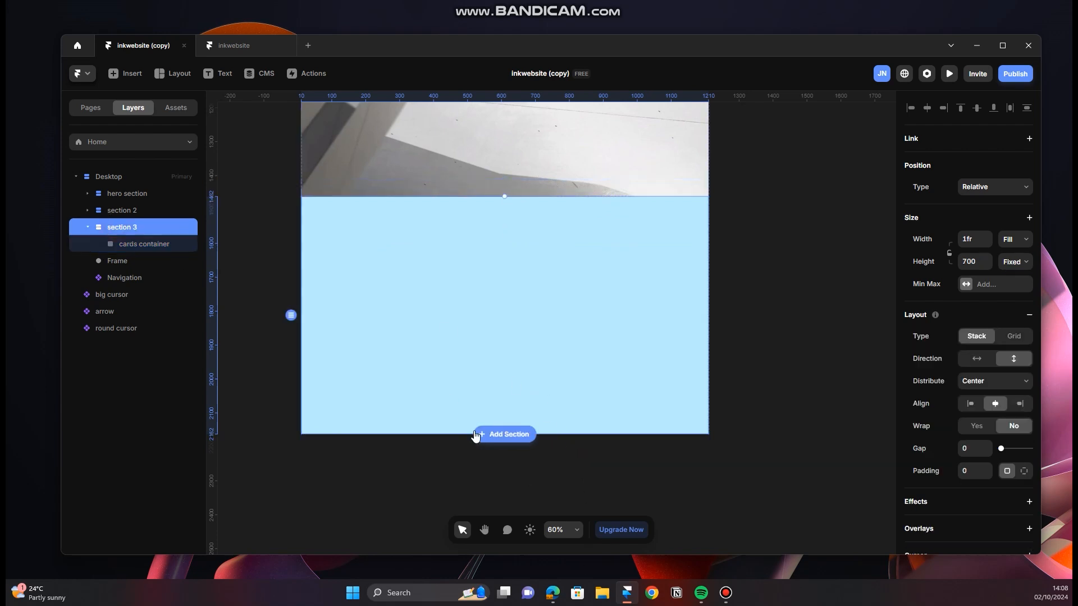
left_click(171, 245)
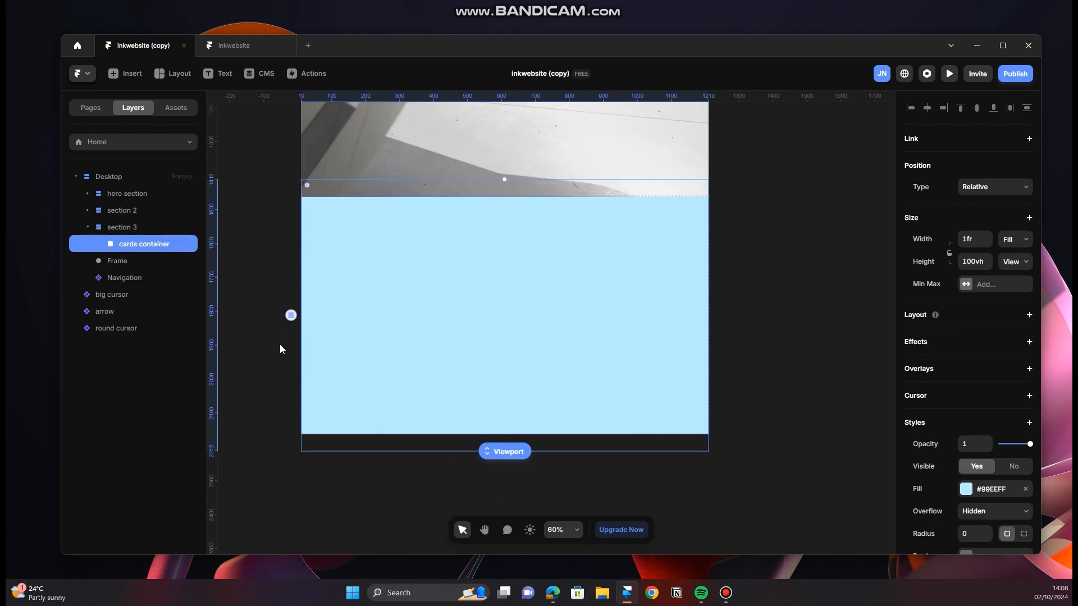
left_click(134, 228)
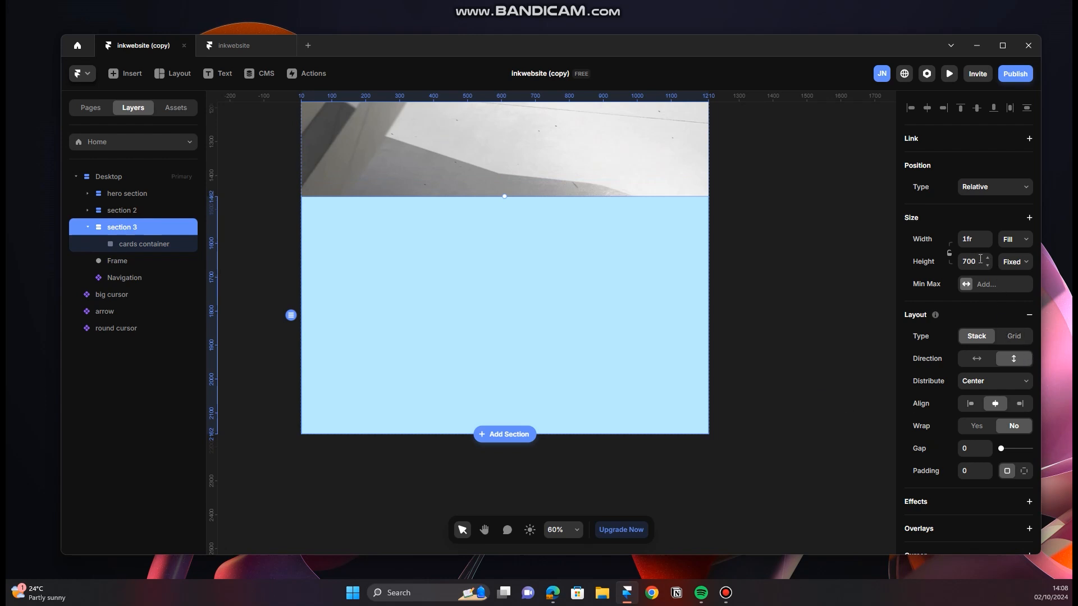
left_click(1014, 264)
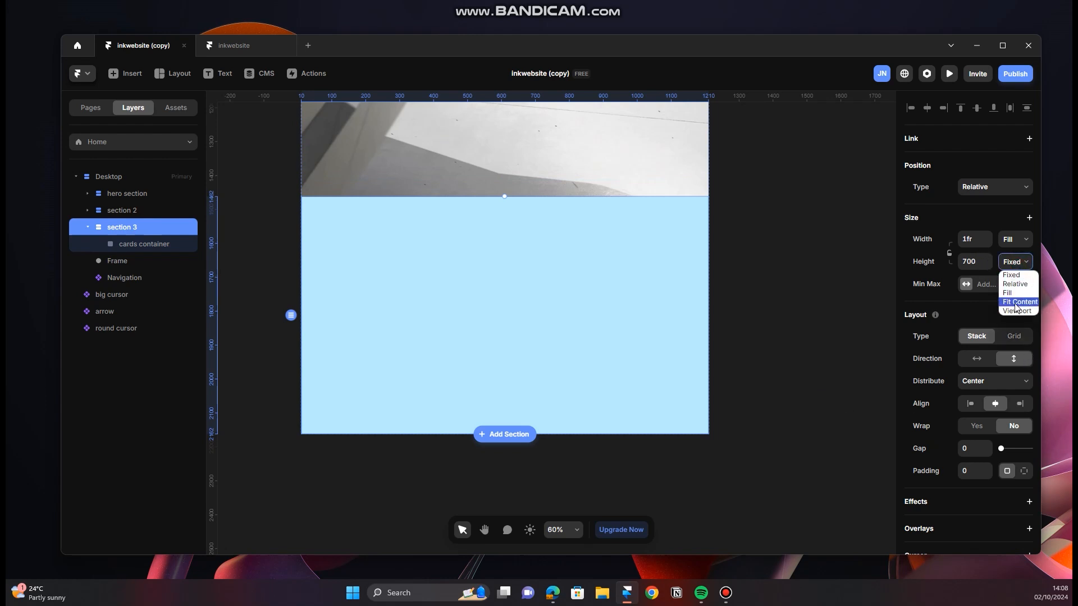
left_click(156, 243)
left_click(149, 228)
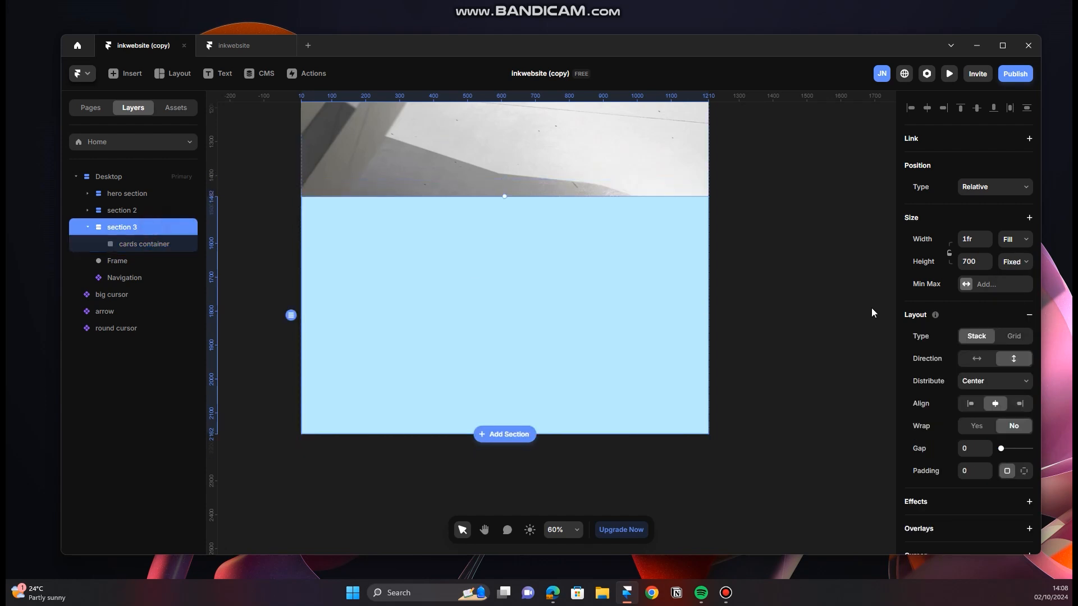
left_click(1020, 264)
left_click(999, 304)
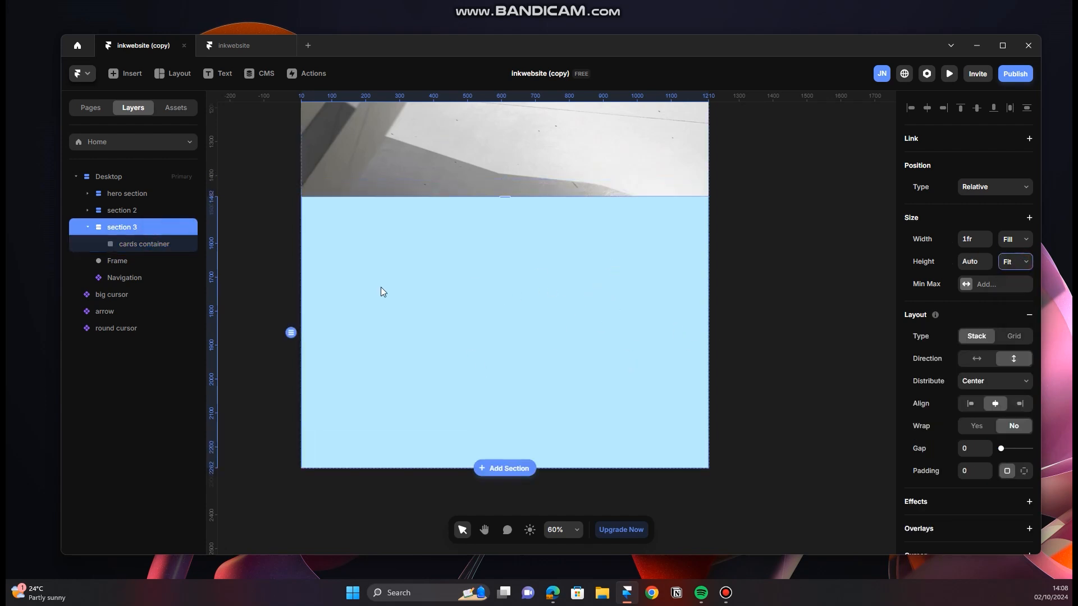
Step: Remove the cards container's fill and add a stack layout to it
left_click(165, 244)
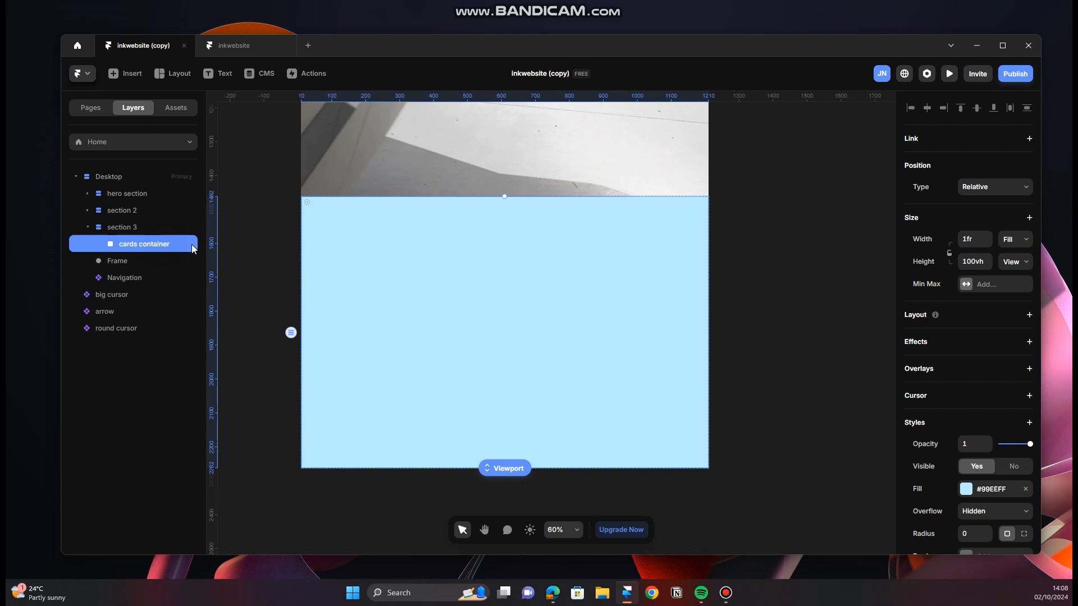
left_click(1024, 490)
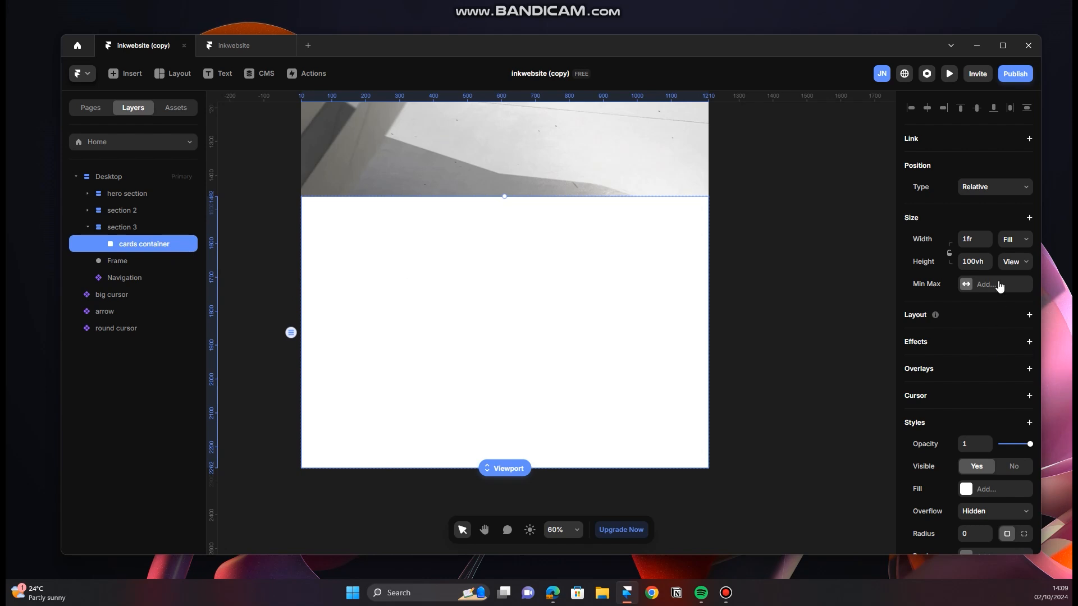
left_click(1029, 316)
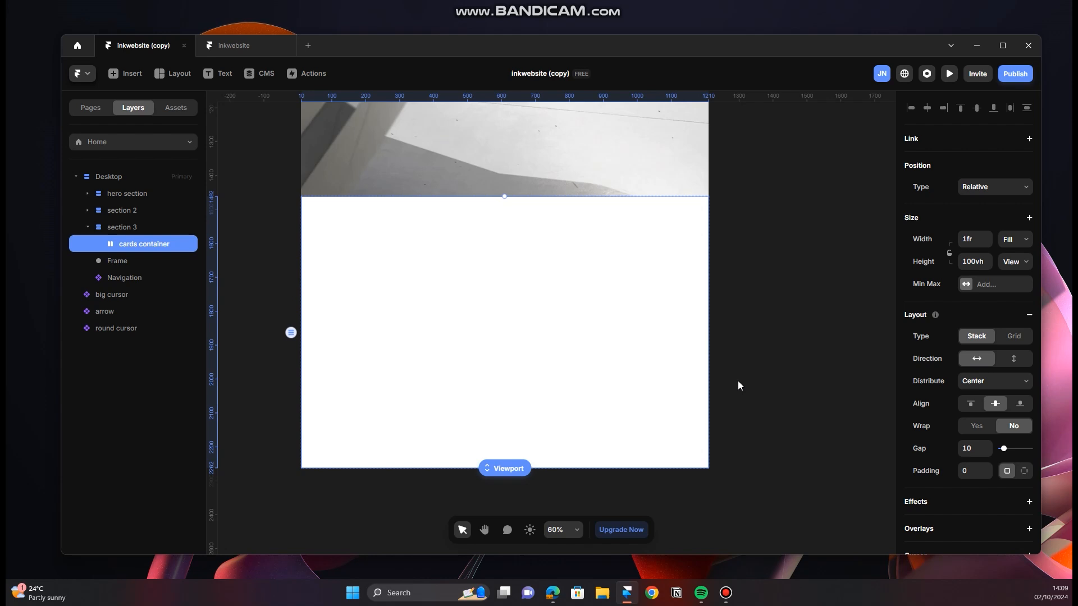
Step: Draw a first card frame about 529 by 602 inside the cards container
key("f")
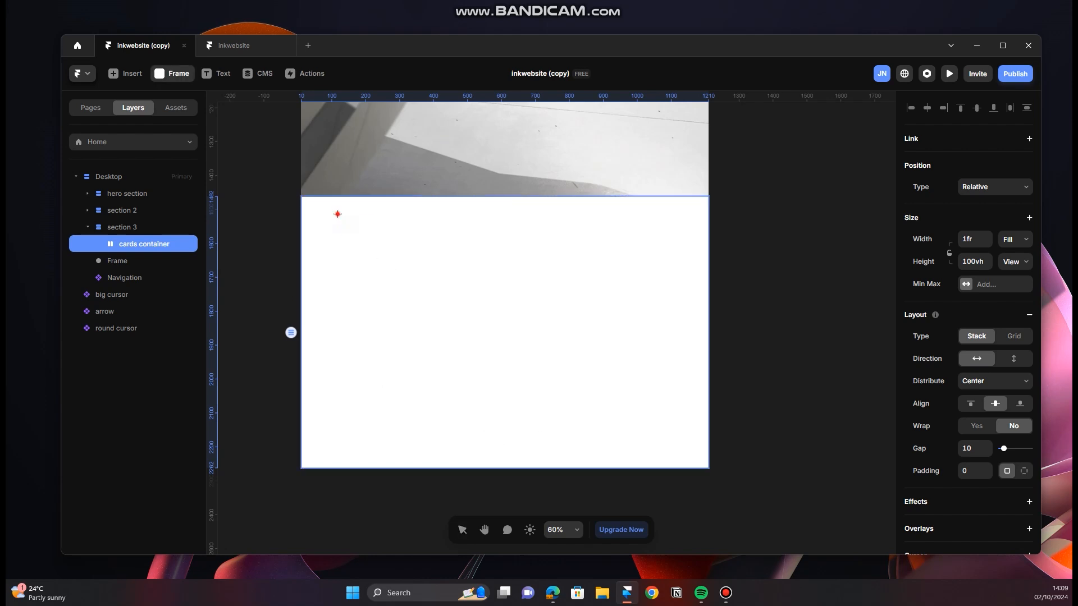
left_click_drag(337, 214, 516, 417)
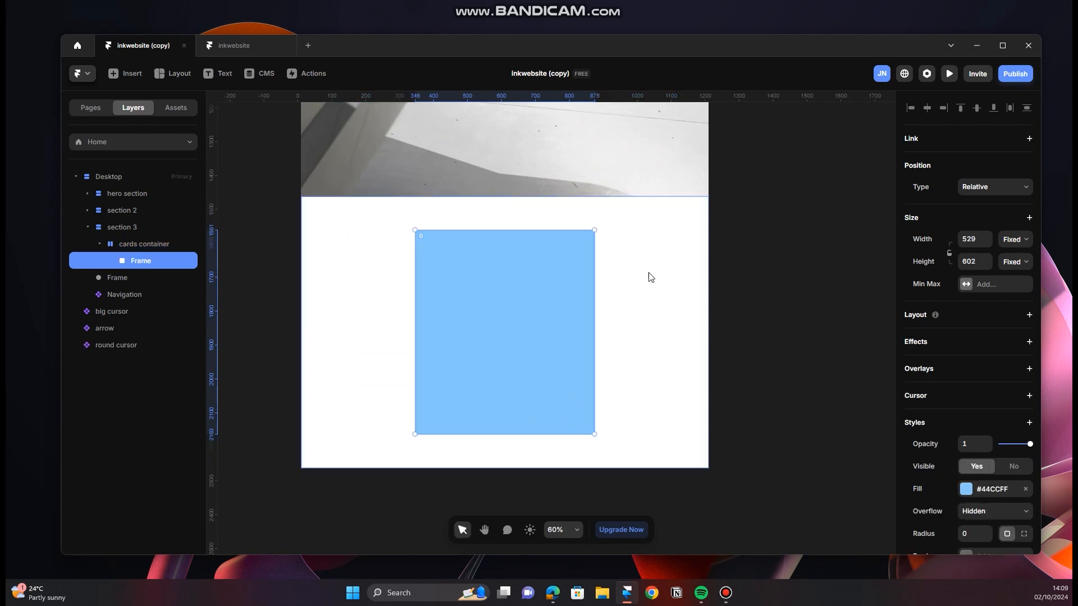
key("f")
mouse_move(622, 231)
left_mouse_down()
mouse_move(696, 345)
mouse_move(713, 347)
left_mouse_up()
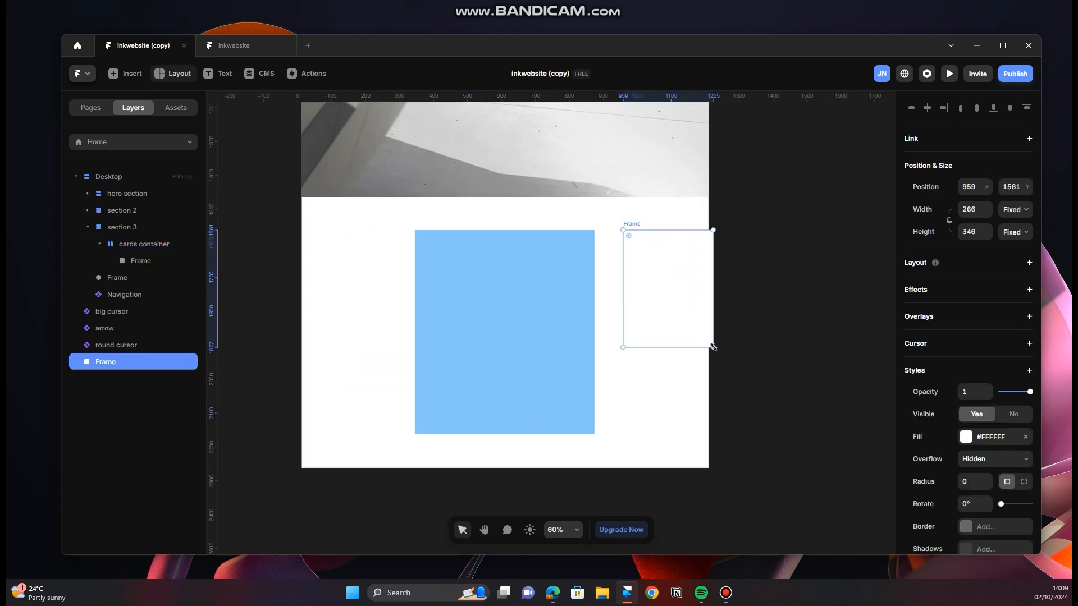
key("ctrl+z")
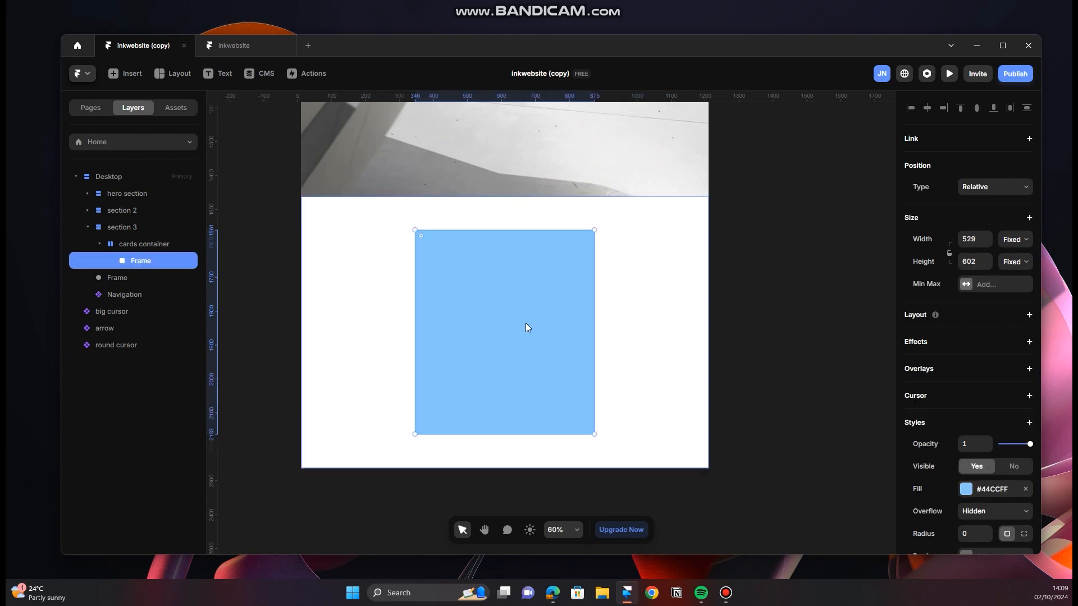
Step: Draw a second frame about 167 by 156 in the cards container and move the large frame ahead of it
key("f")
mouse_move(354, 247)
left_mouse_down()
mouse_move(387, 295)
mouse_move(410, 301)
left_mouse_up()
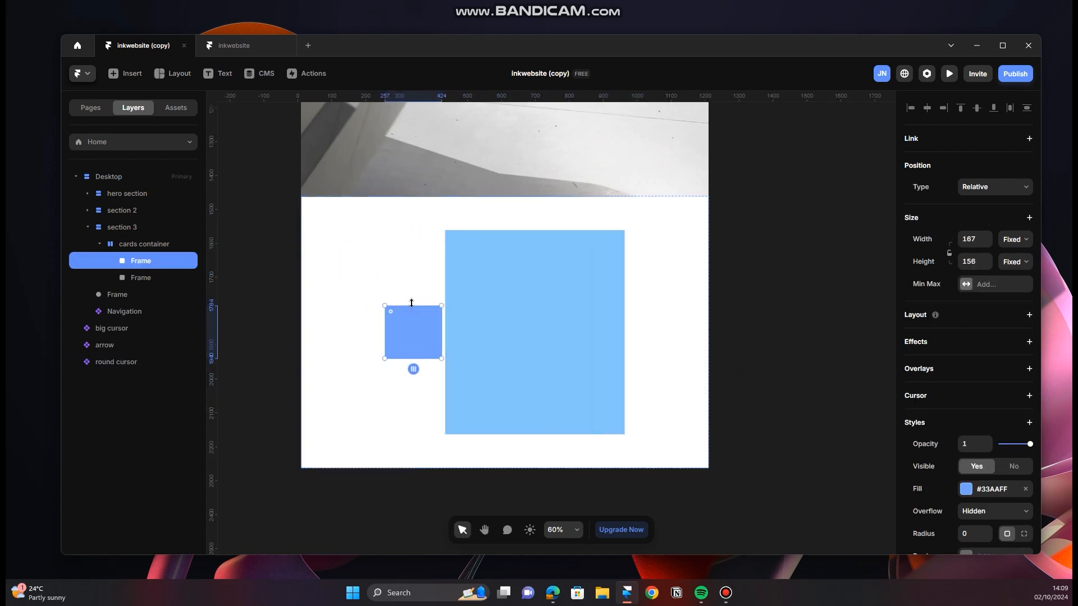
left_click_drag(499, 325, 422, 325)
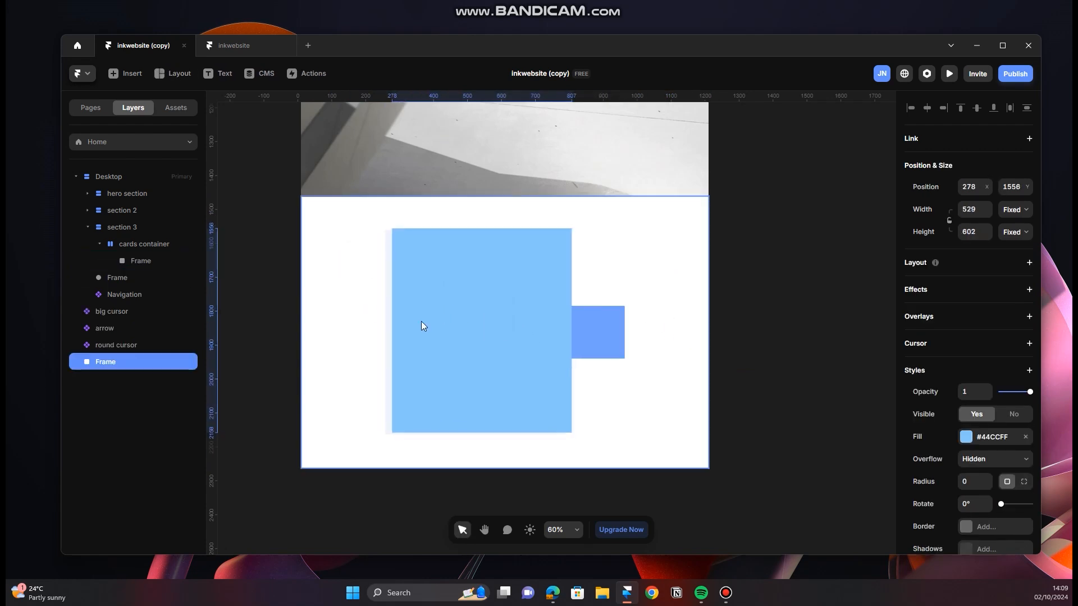
Step: Resize the smaller card frame to about 462 by 306
left_click(604, 335)
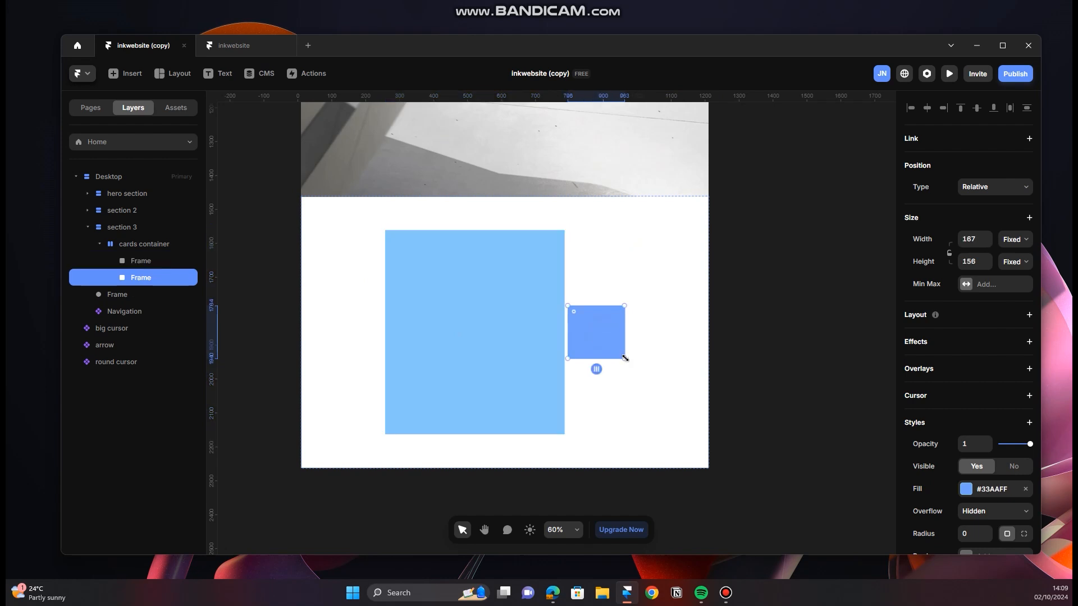
left_click_drag(625, 358, 724, 418)
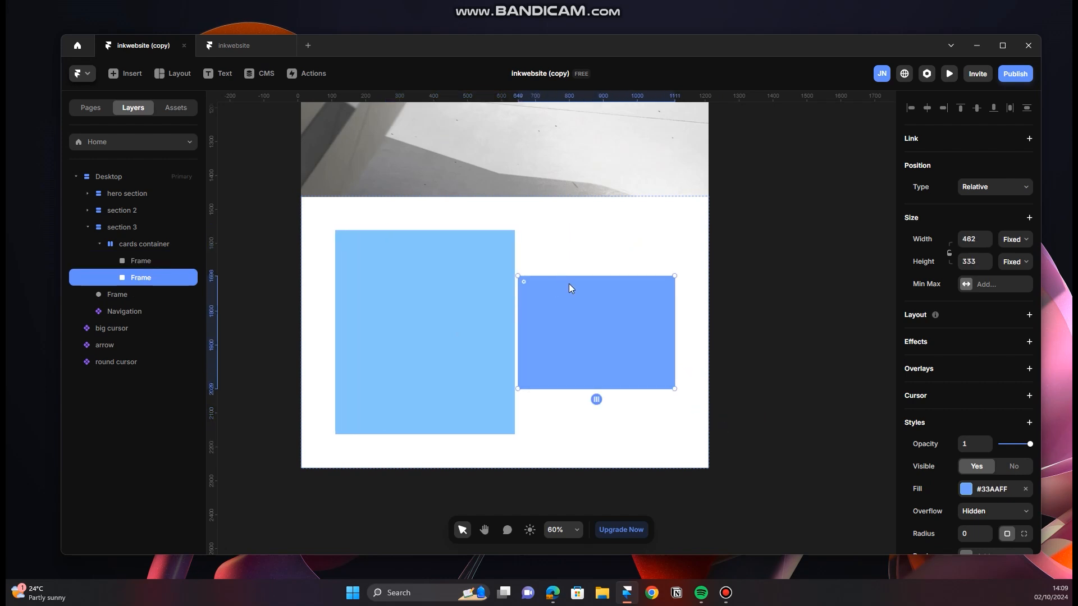
left_click_drag(573, 276, 573, 286)
Step: Check the project image layout on the INK website in the browser, return to Framer, and align the cards container's content to the top
left_click(559, 594)
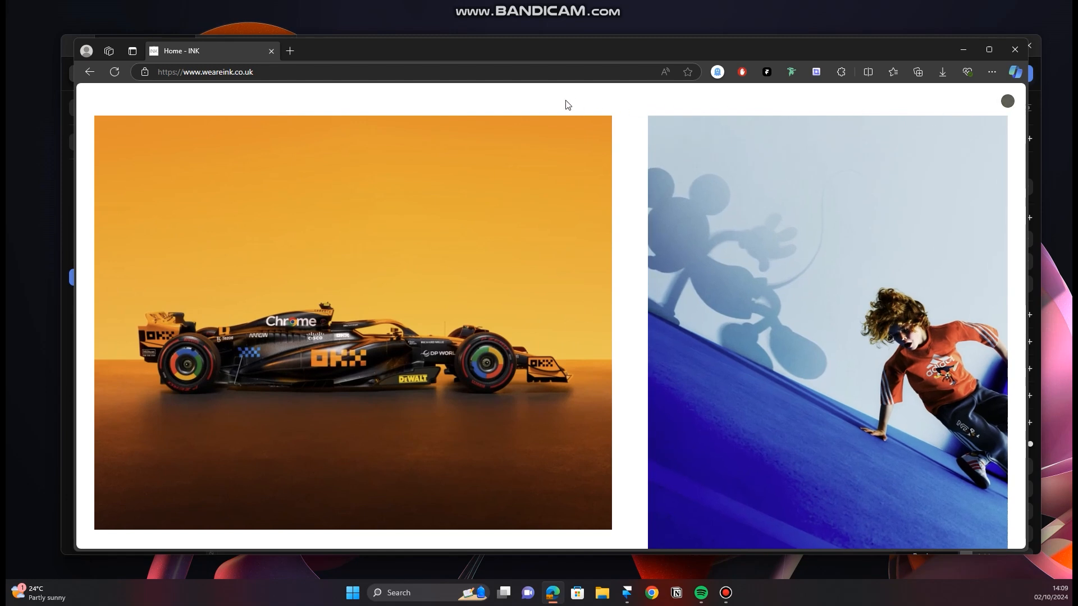
left_click(962, 55)
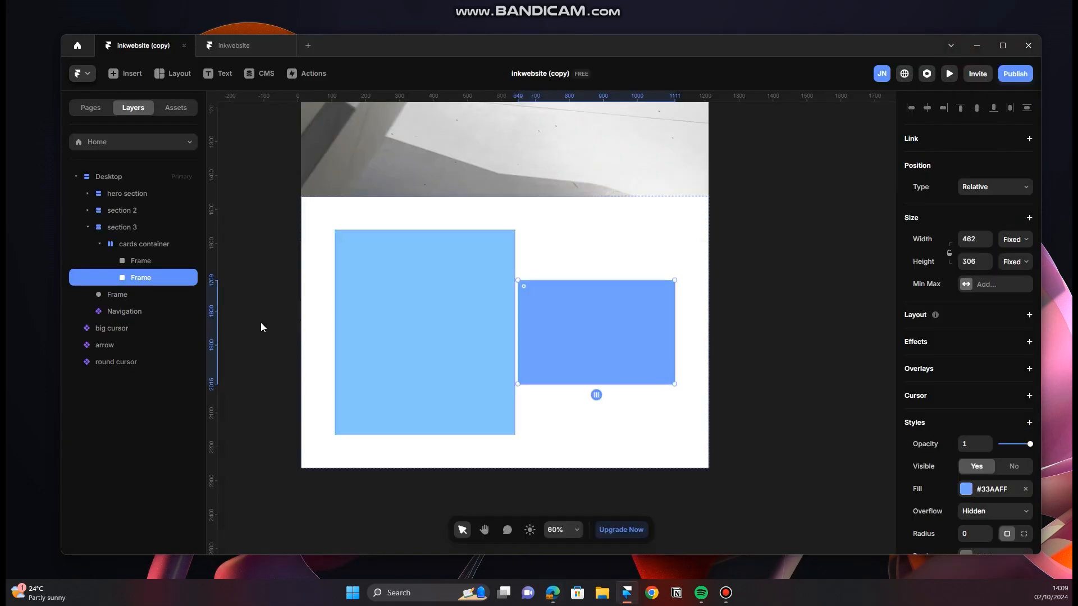
left_click(150, 244)
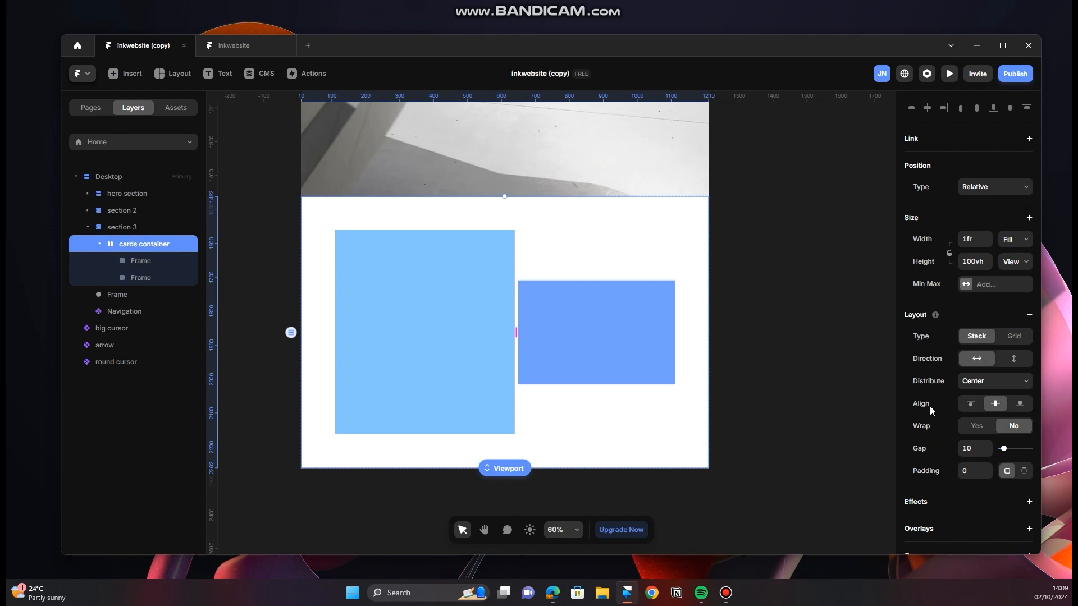
left_click(971, 407)
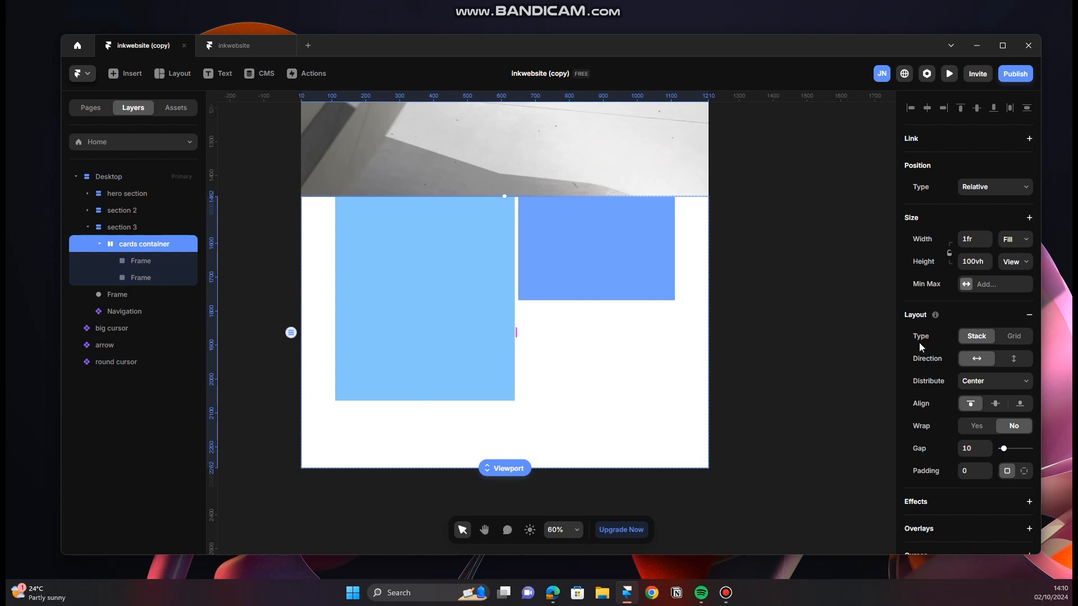
Step: Set the cards container's padding to 30, check the image spacing on the INK website in the browser, and set the container's gap to 60 in Framer
left_click(979, 474)
type("30")
key("Return")
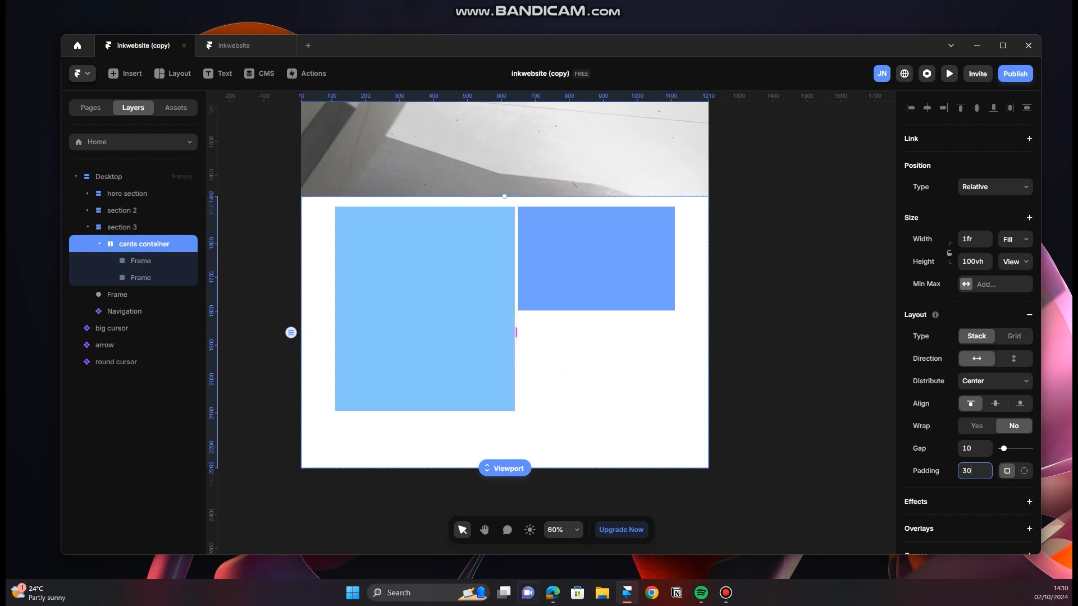
left_click(552, 593)
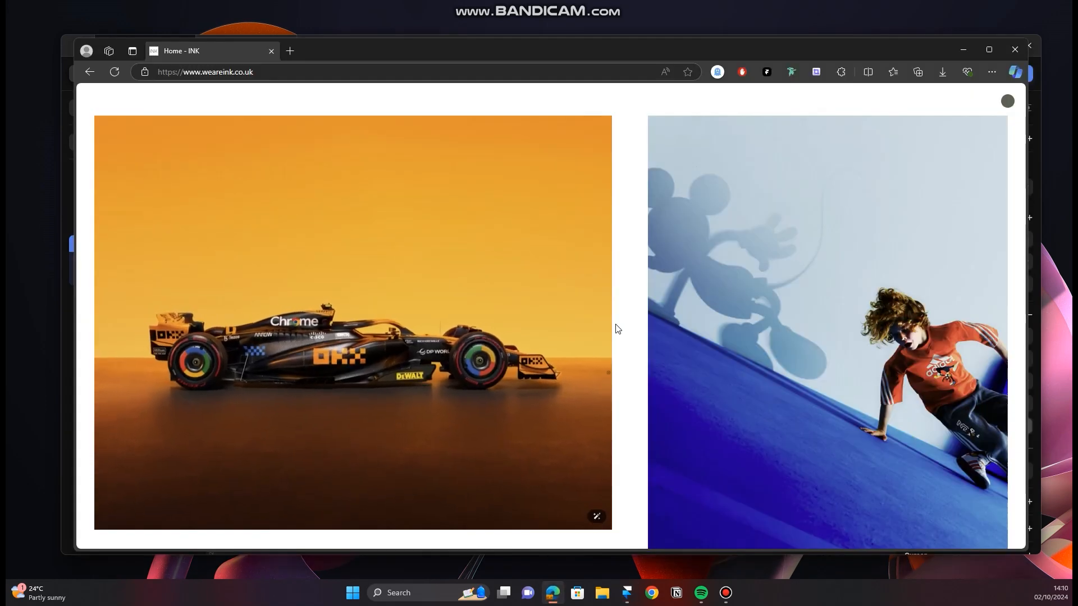
left_click(973, 53)
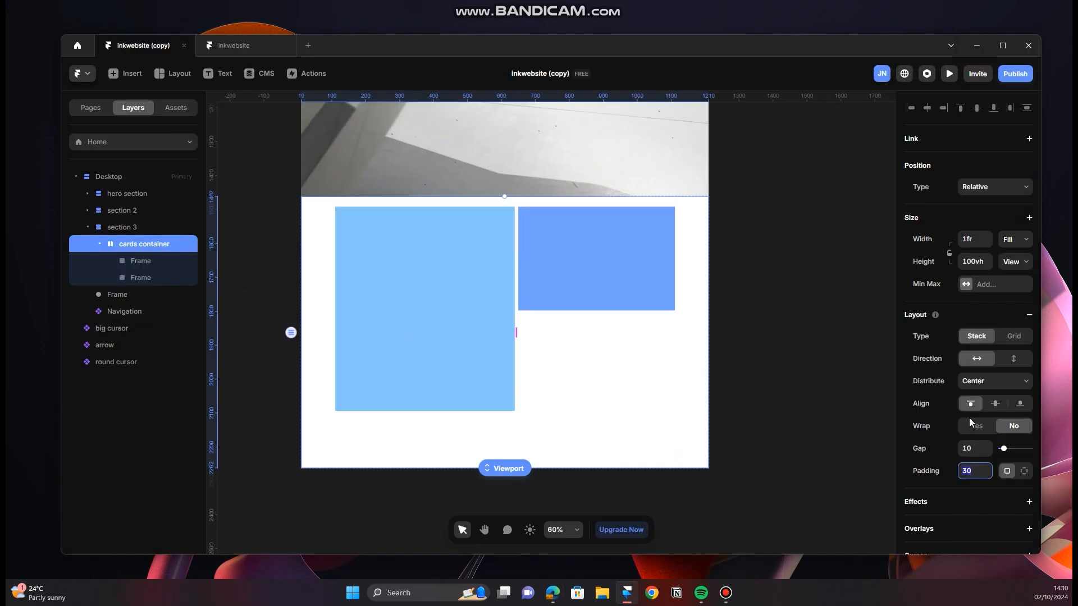
left_click(975, 453)
type("60")
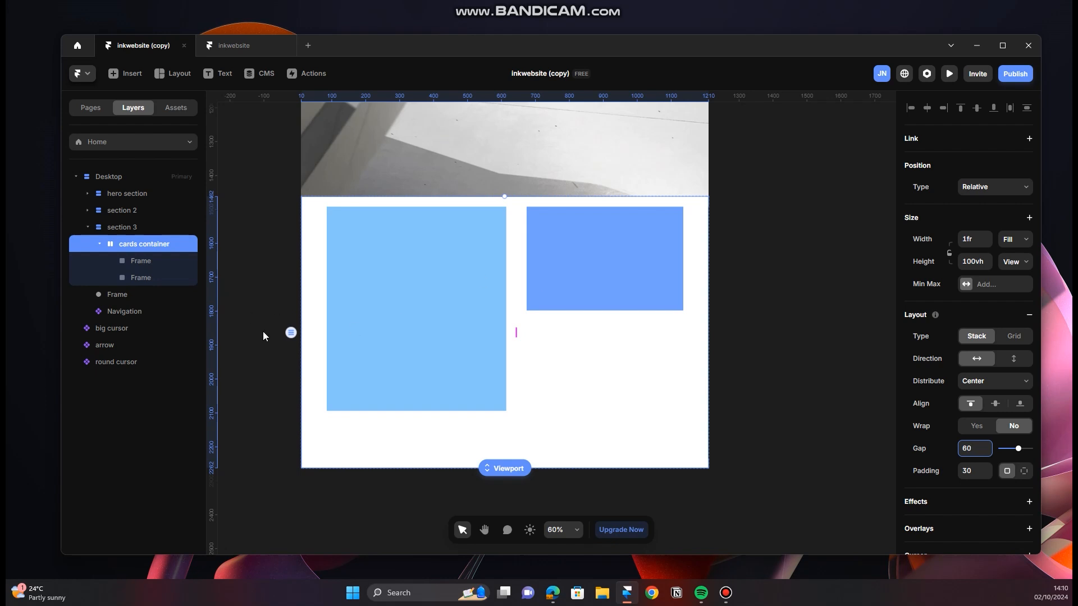
Step: Set the width of the large first card frame to Fill
left_click(164, 261)
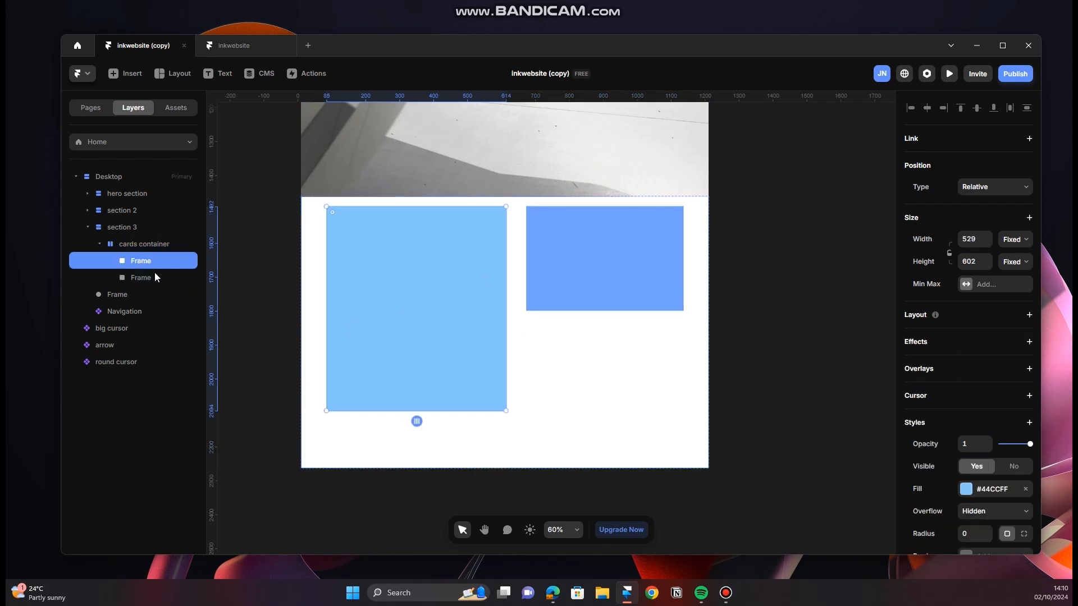
left_click(144, 277)
left_click(149, 260)
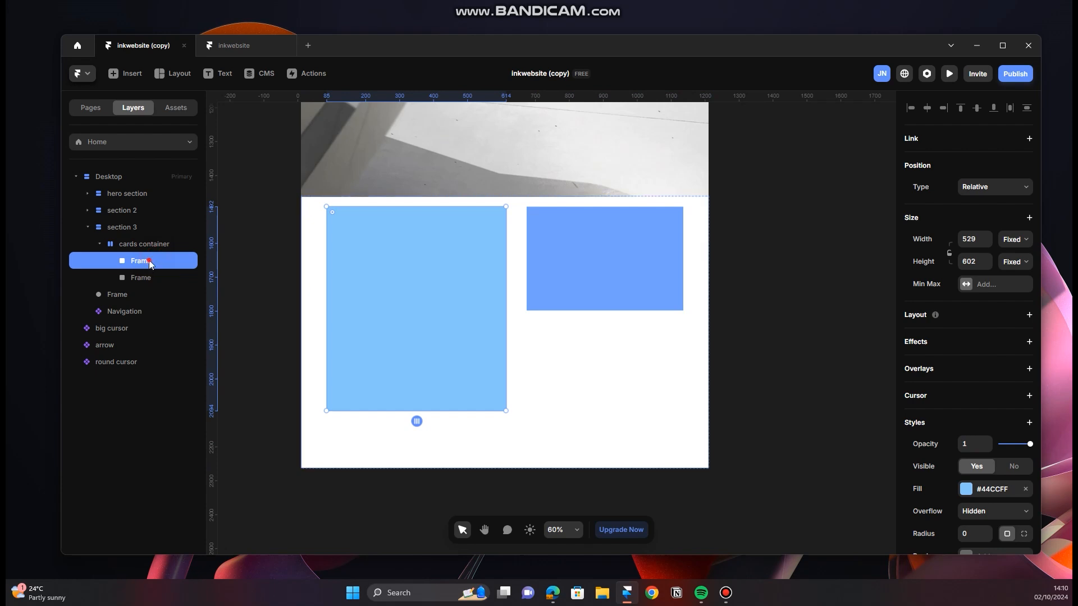
left_click(145, 277)
left_click(157, 261)
left_click(157, 277)
left_click(158, 260)
left_click(1008, 240)
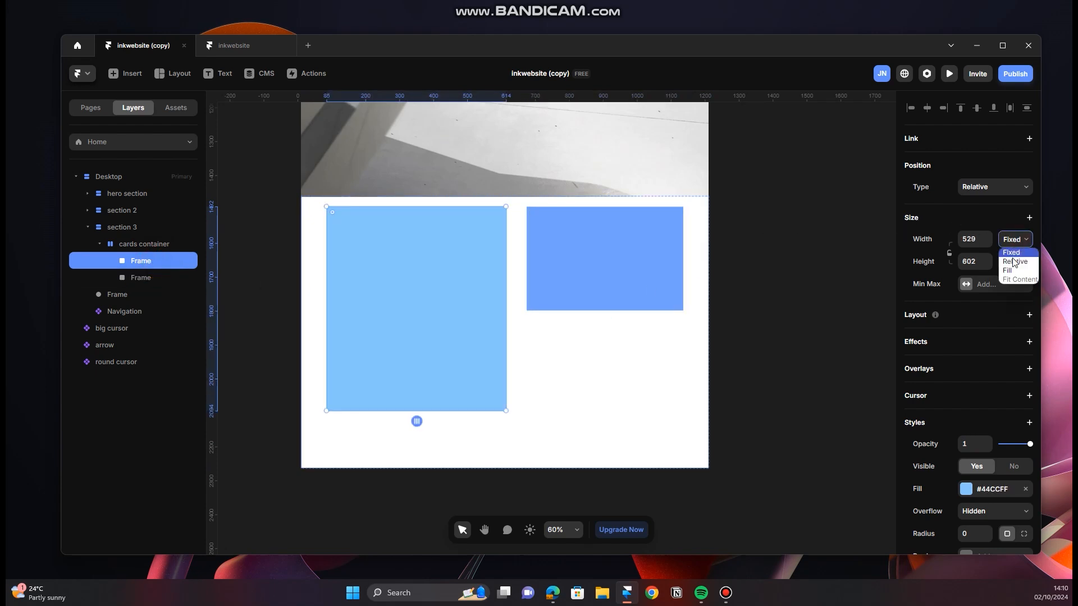
left_click(1010, 271)
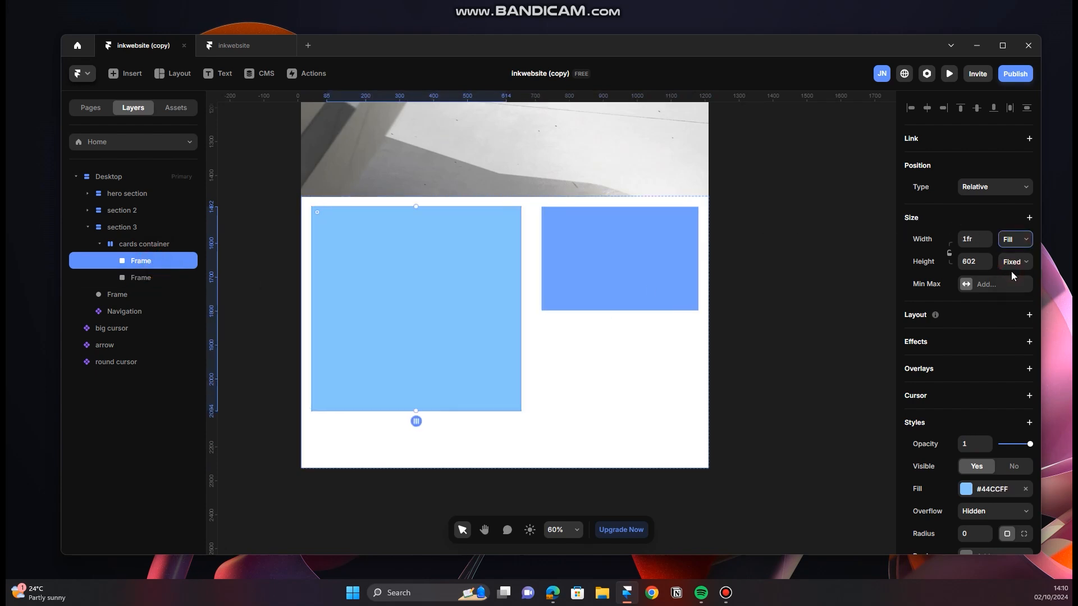
Step: Set the second card frame's width to Fill and stretch its lower edge down to about three quarters of the first card's height
left_click(180, 278)
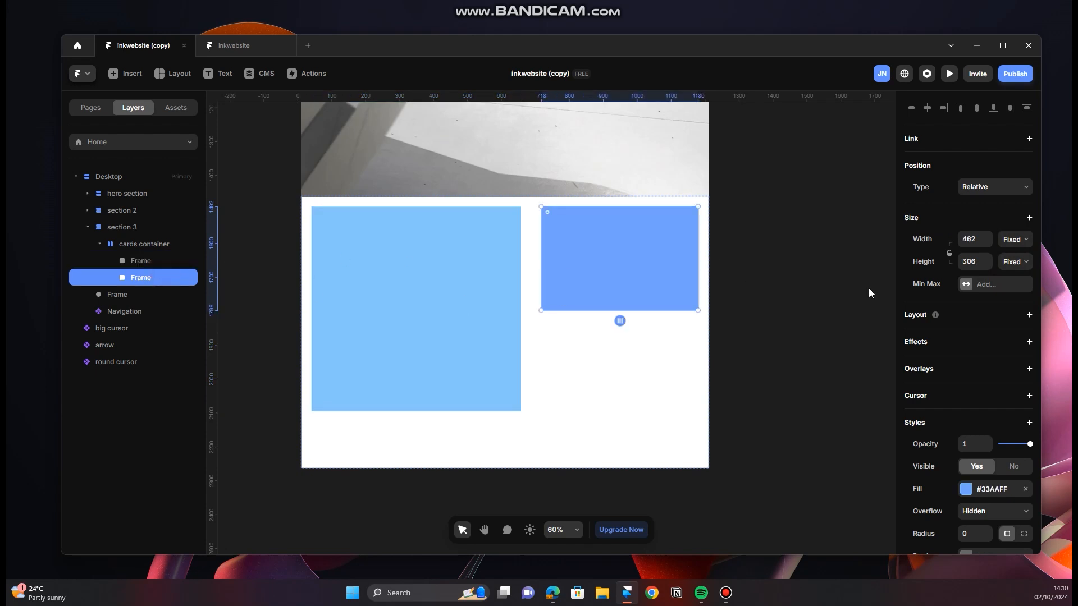
left_click(1021, 243)
left_click(1014, 262)
left_click(1015, 240)
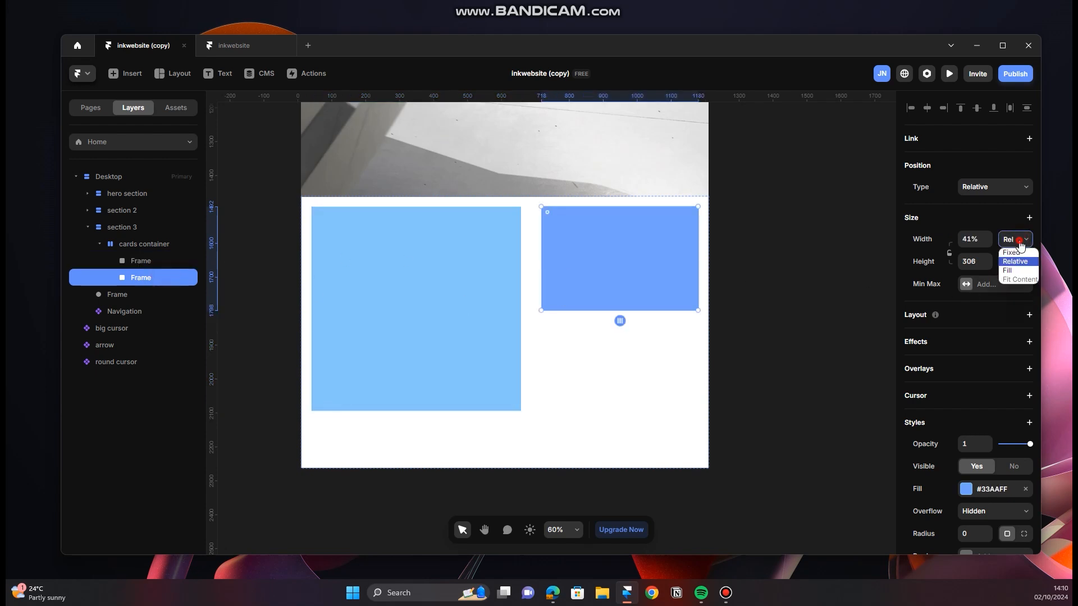
left_click(1009, 272)
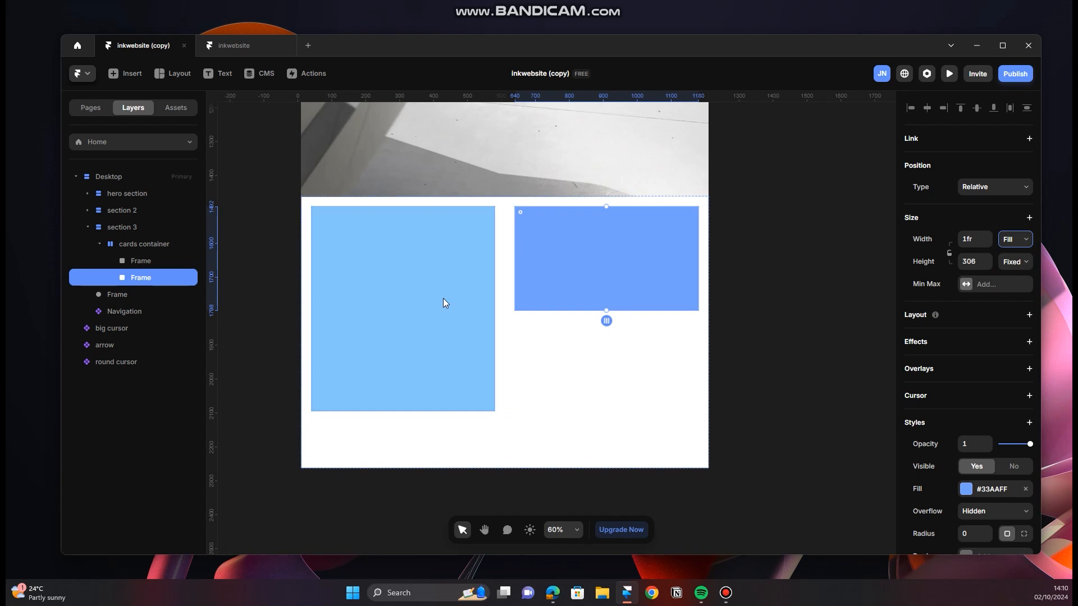
scroll(527, 348, "up", 1)
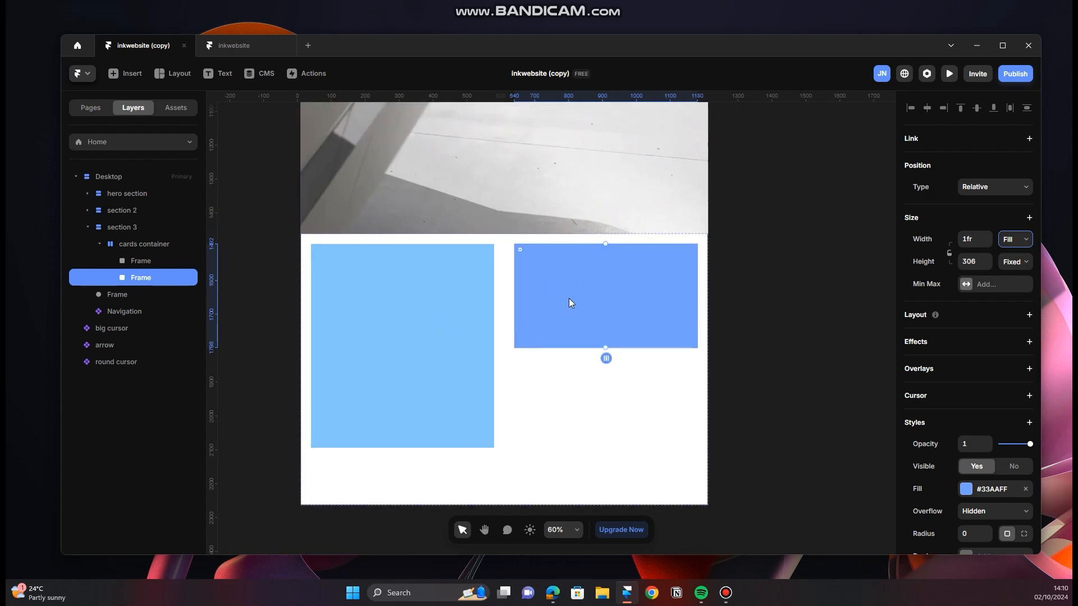
left_click_drag(604, 350, 605, 401)
key("Escape")
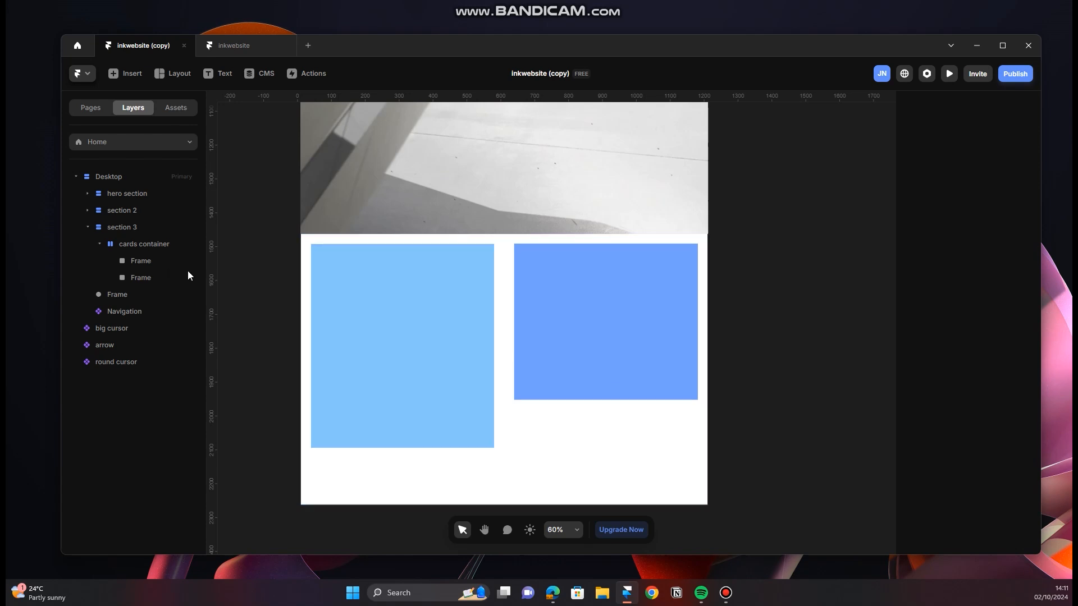
Step: Check the project images on the INK website in the browser, return to Framer, rename the large frame "card" and remove its fill
left_click(146, 264)
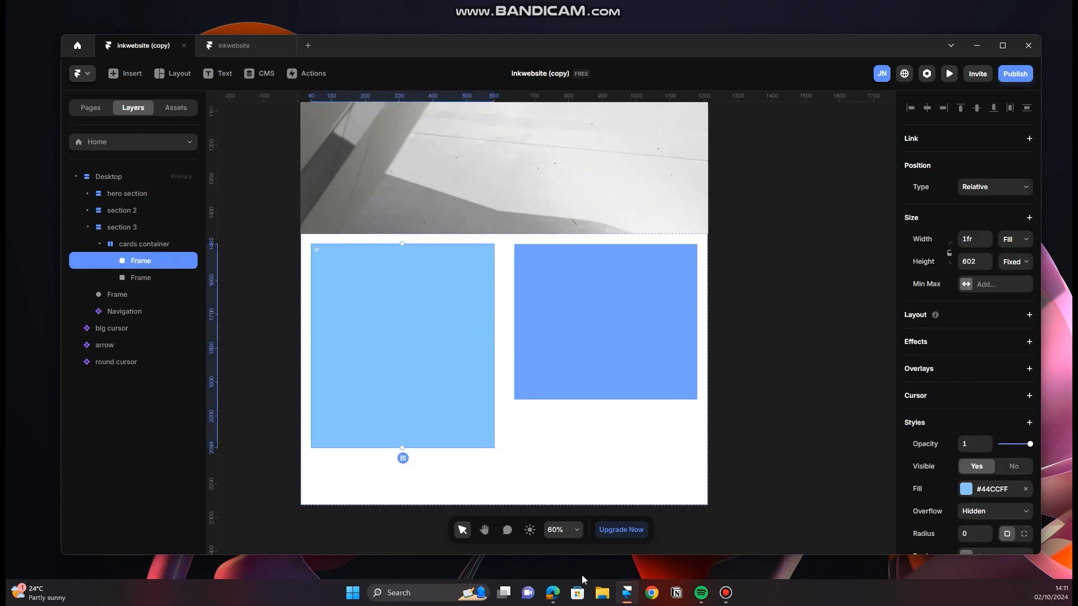
left_click(553, 593)
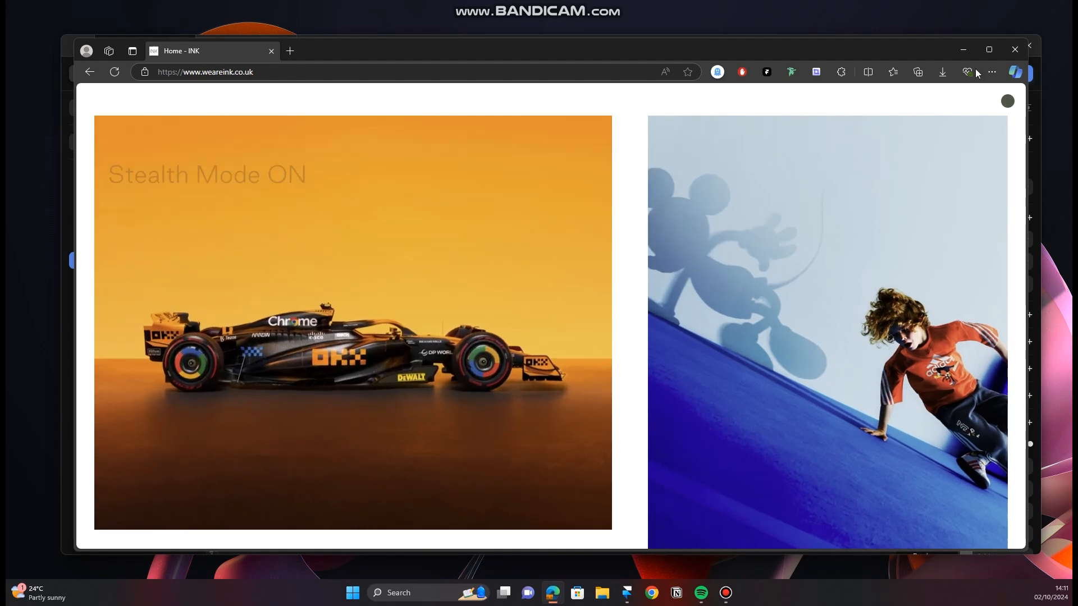
left_click(963, 50)
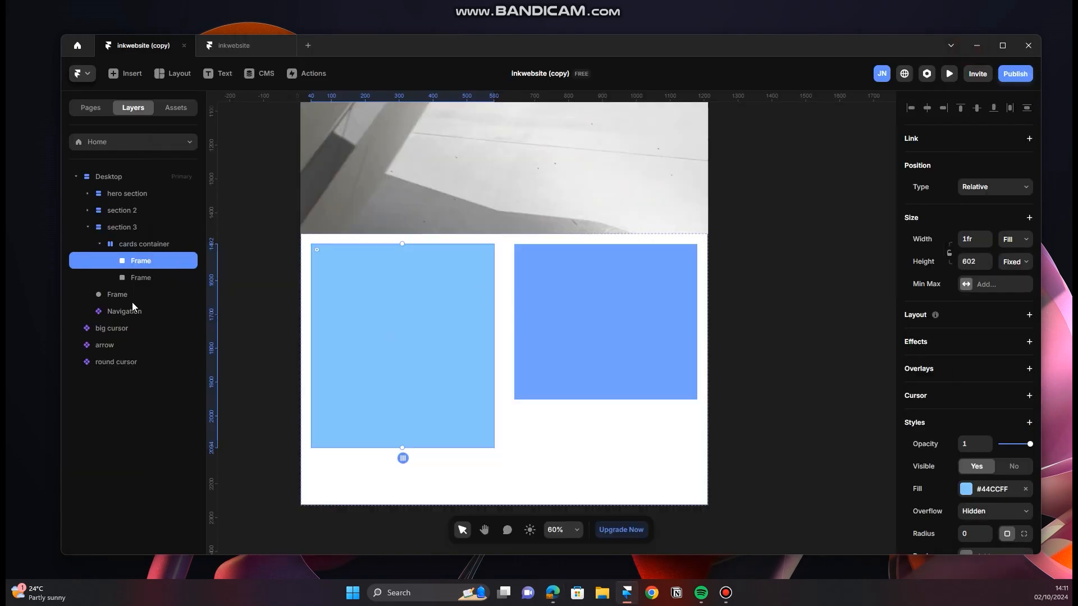
double_click(155, 261)
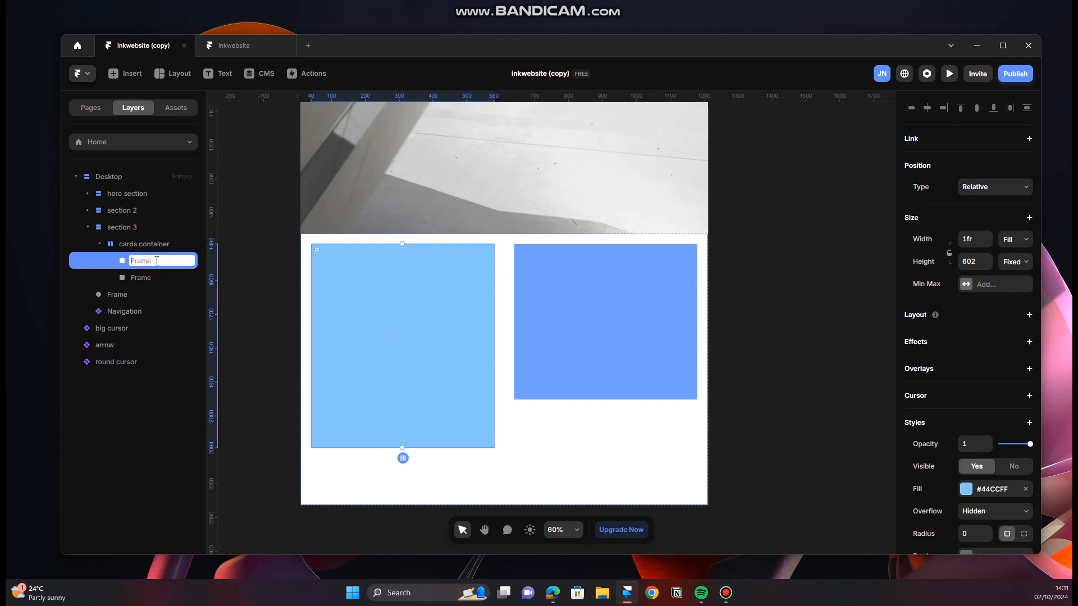
type("card")
key("Return")
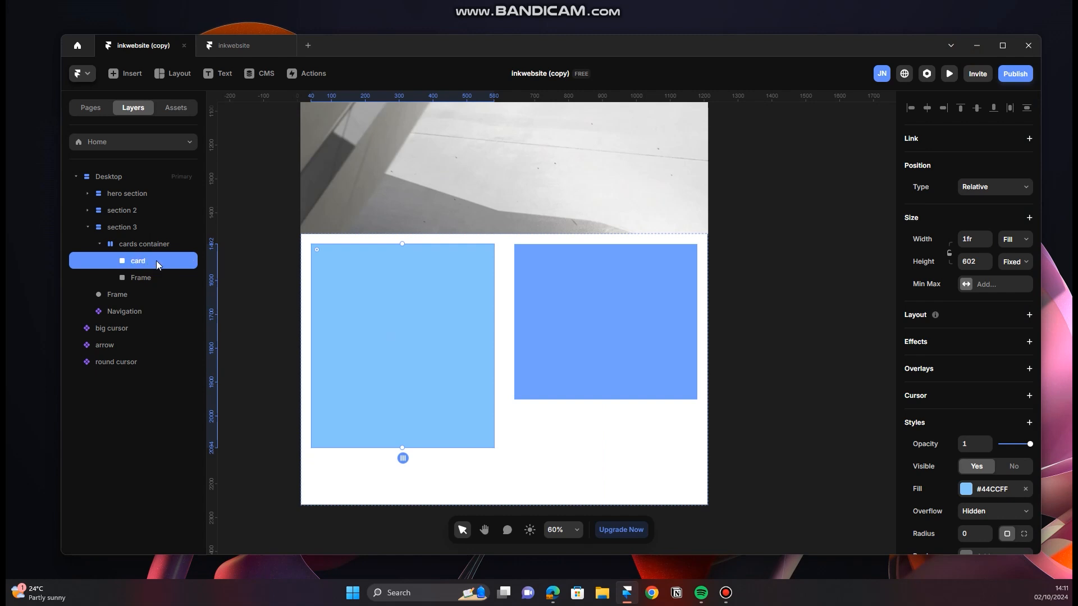
left_click(1026, 489)
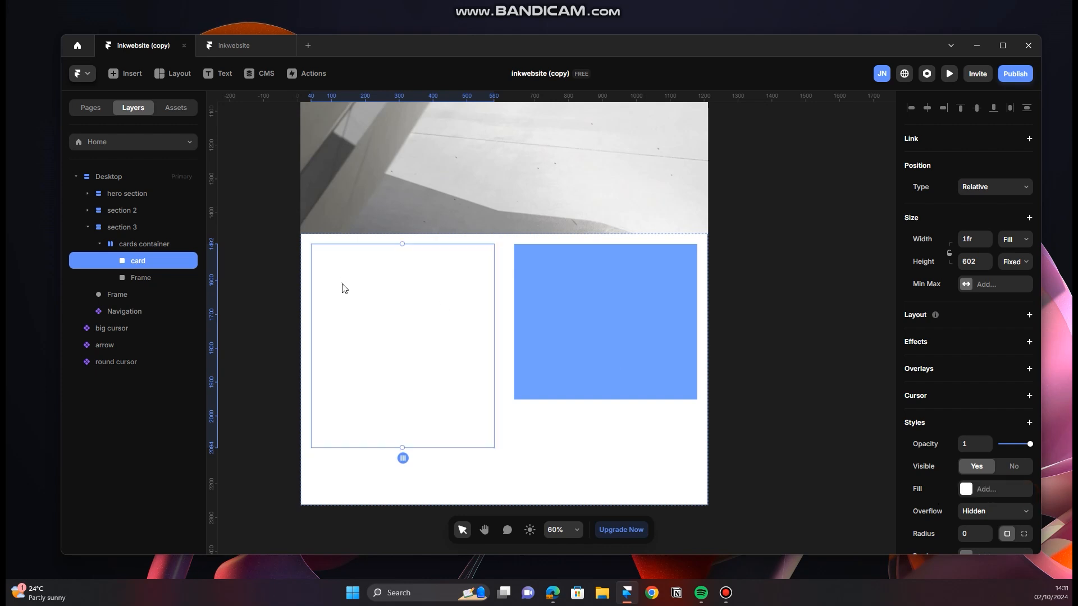
Step: Add the text "FAST SUPER CAR" near the upper part of the card
key("t")
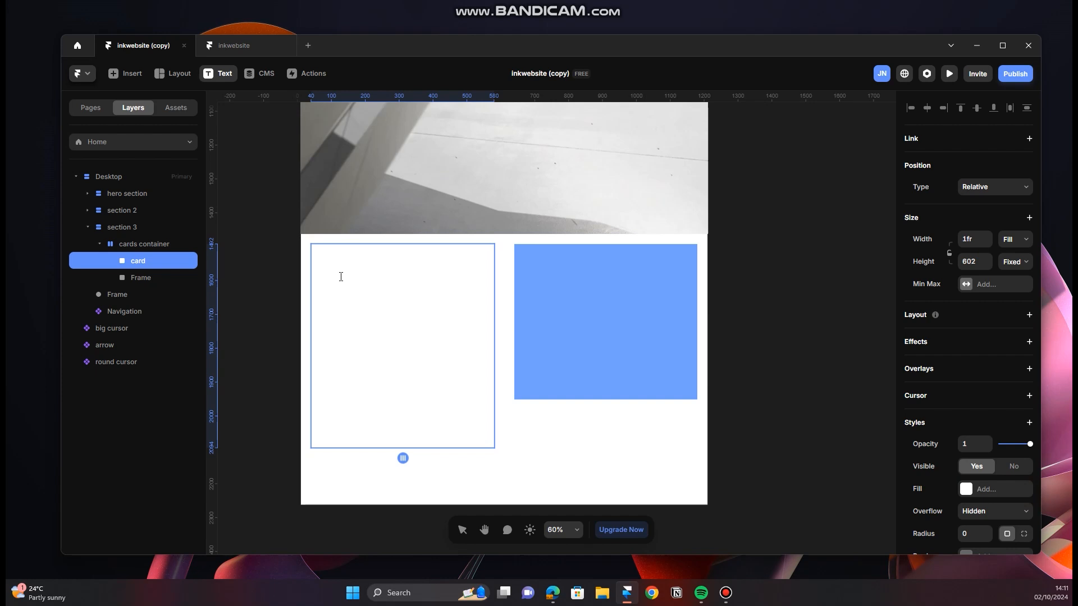
left_click(340, 276)
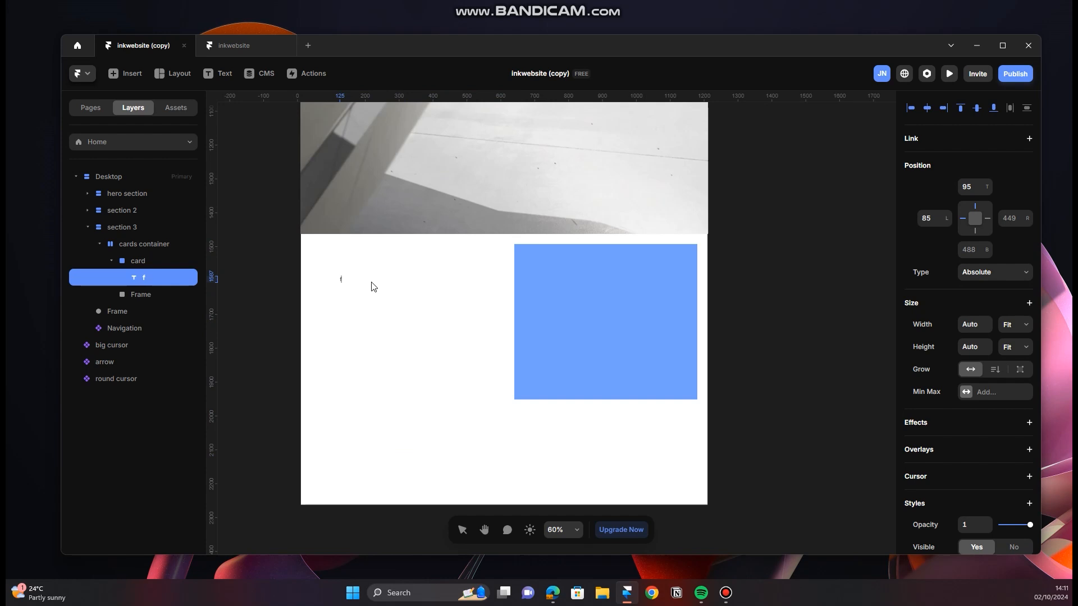
type("FIRST")
key("BackSpace")
key("BackSpace")
key("BackSpace")
key("BackSpace")
type("AST SUPERCAR")
key("Escape")
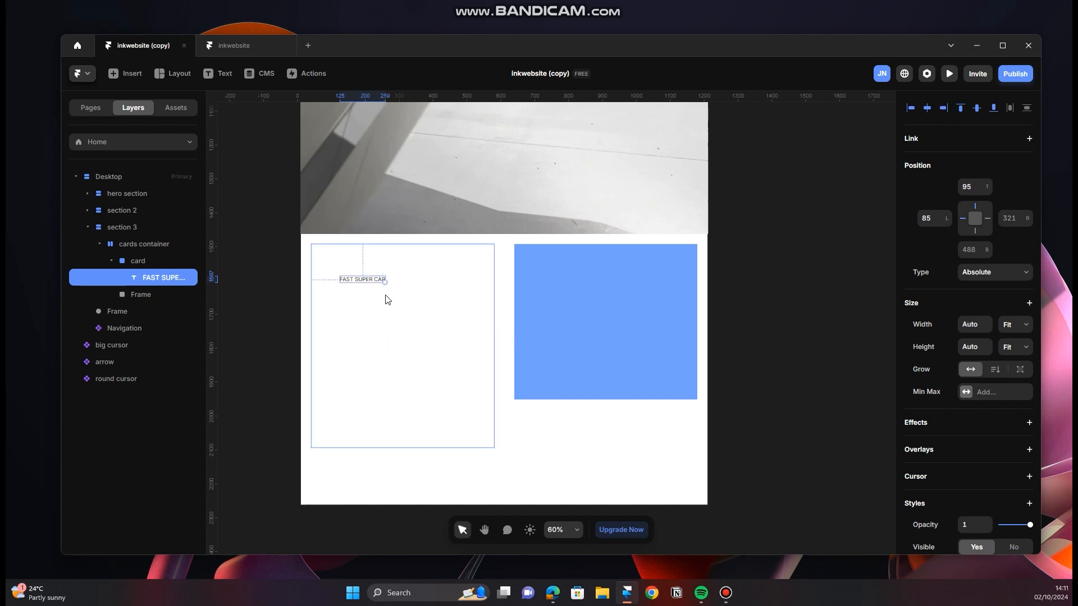
Step: Nudge the text slightly up and draw a frame about 406 by 384 below it inside the card
left_click(369, 284)
left_click_drag(370, 283, 478, 429)
left_click(421, 328)
key("f")
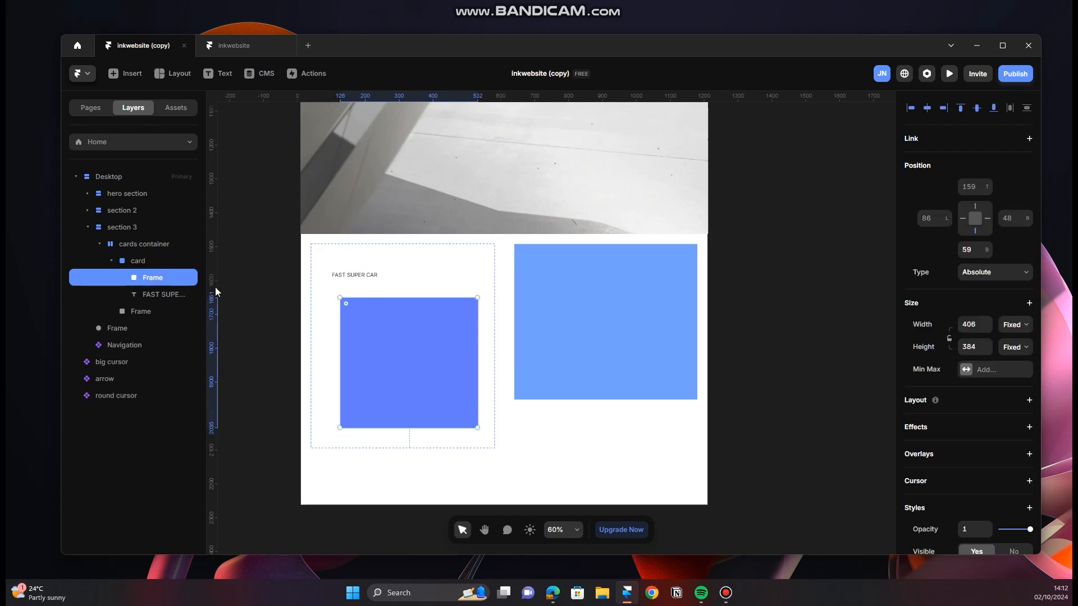
Step: Rename the new inner frame "Image" and add a vertical stack layout to the card
double_click(166, 277)
type("IMage")
left_click(147, 257)
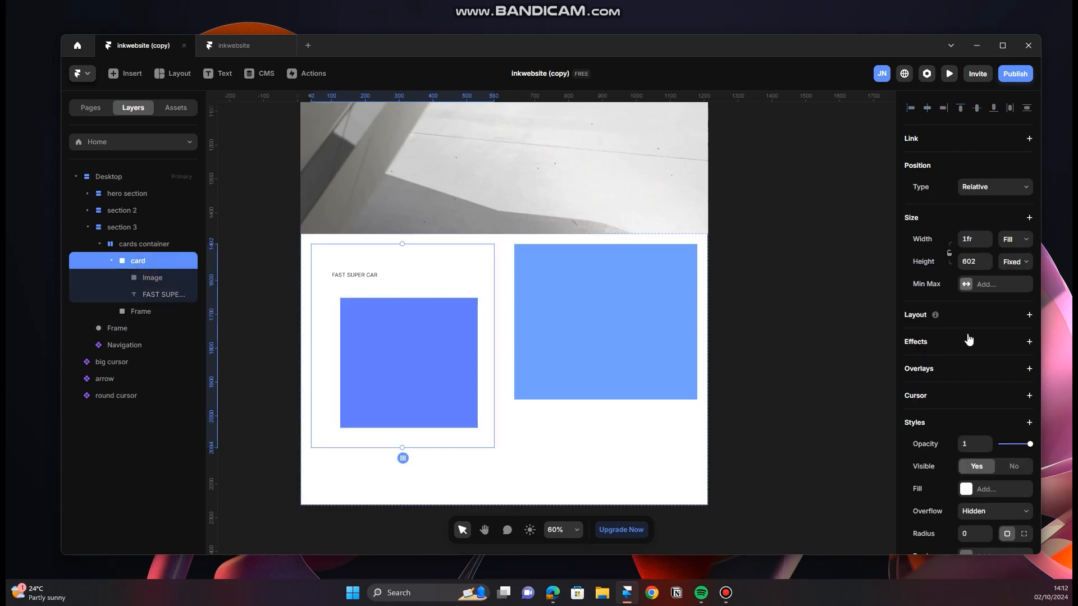
left_click(1029, 316)
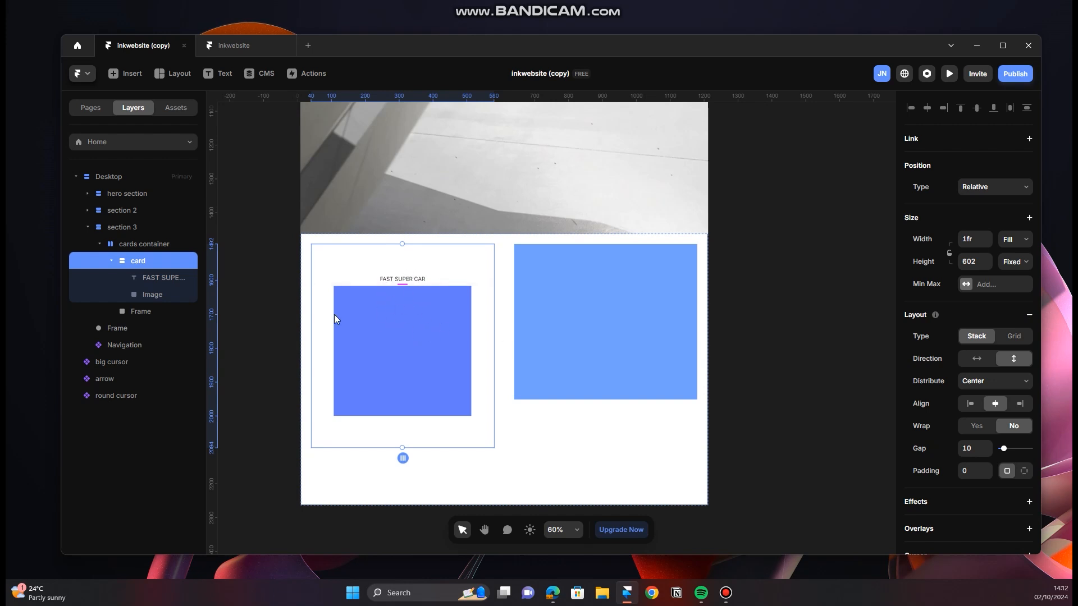
Step: Check the card titles on the INK website in the browser, return to Framer, and set the Image frame's width and height to Fill
left_click(150, 296)
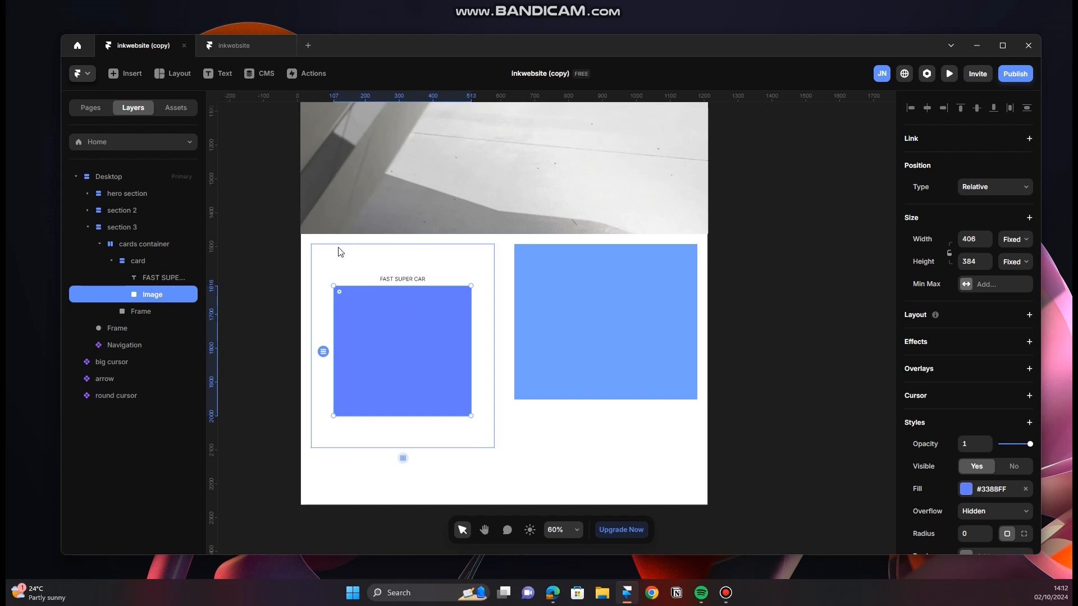
left_click(553, 593)
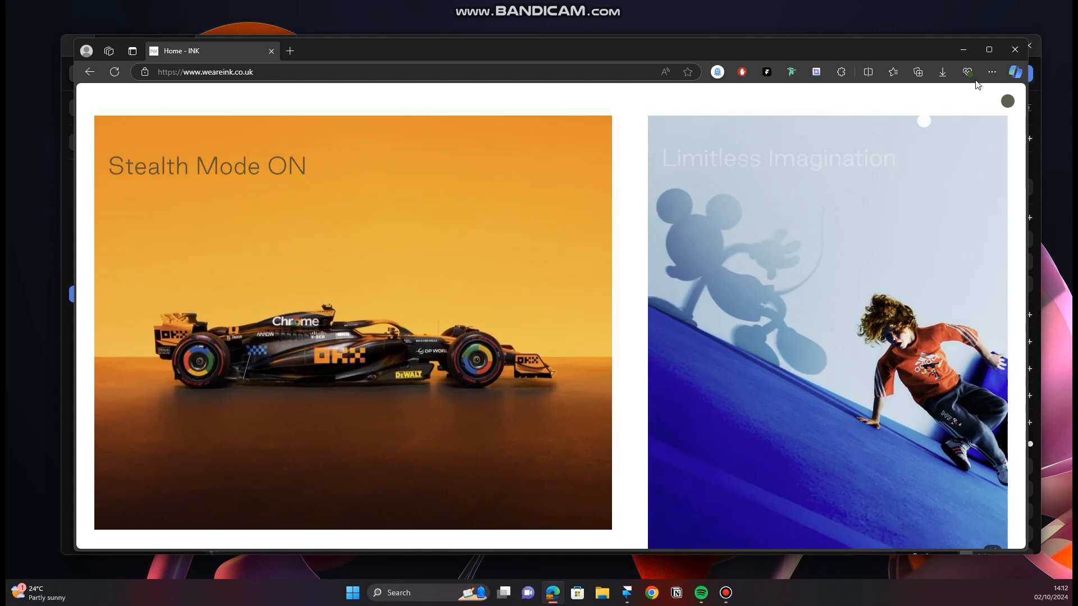
left_click(963, 49)
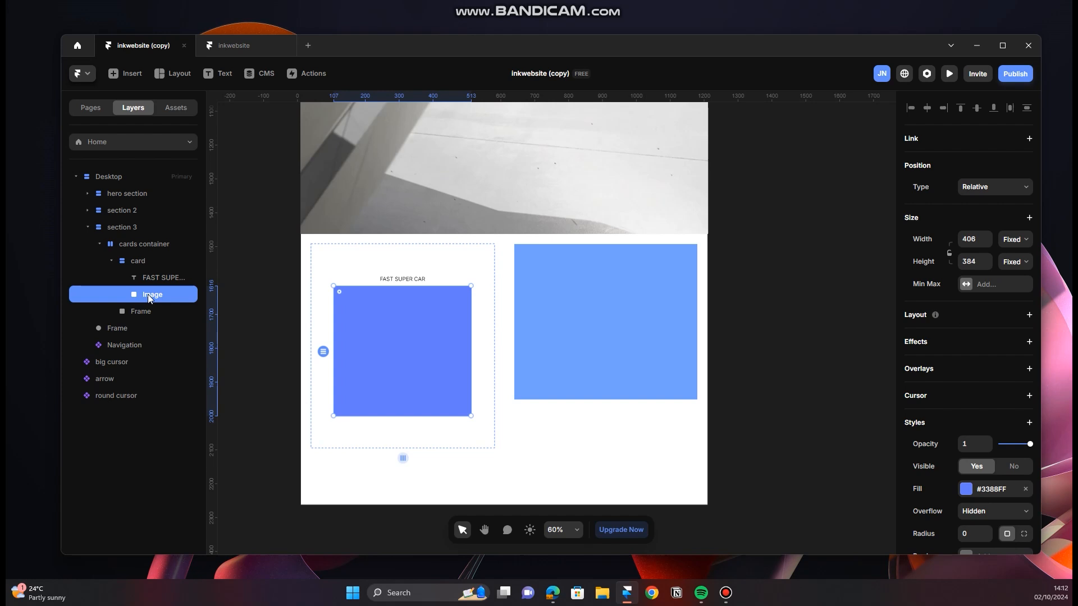
left_click(1016, 240)
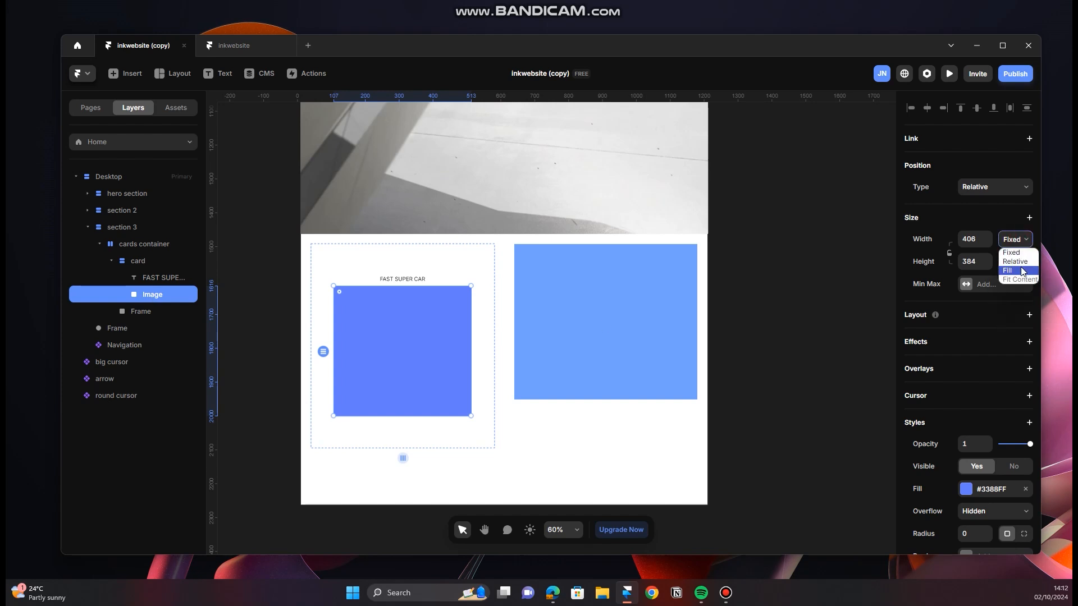
left_click(1021, 271)
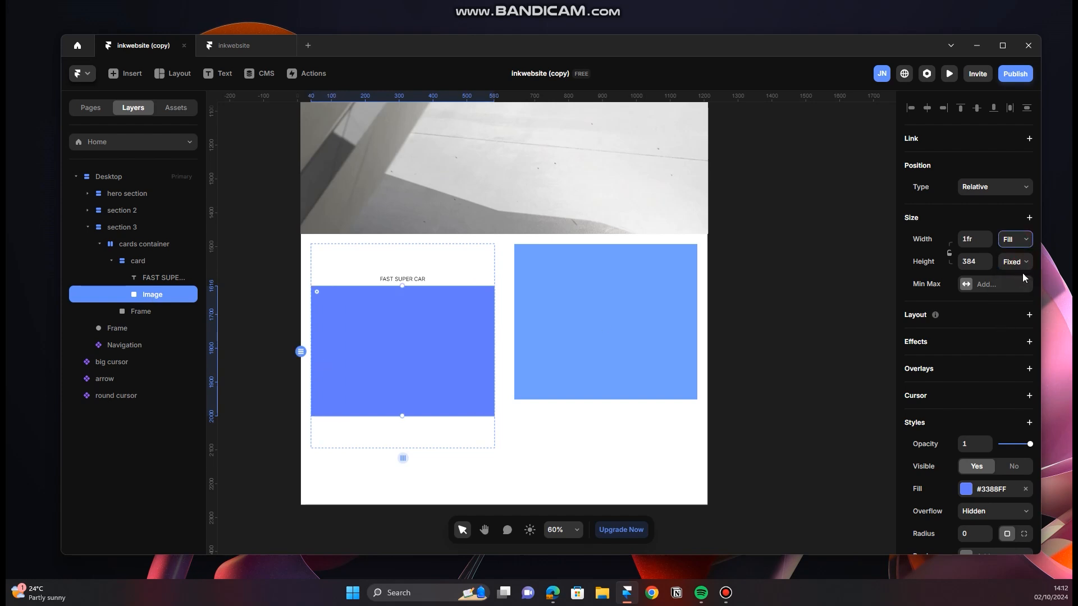
left_click(1015, 262)
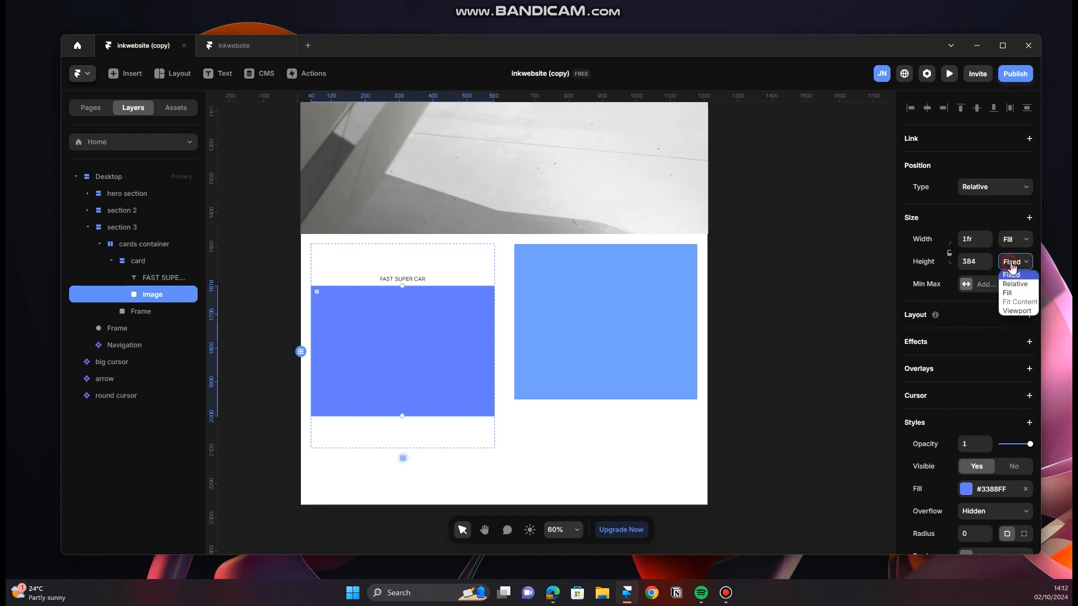
left_click(1017, 298)
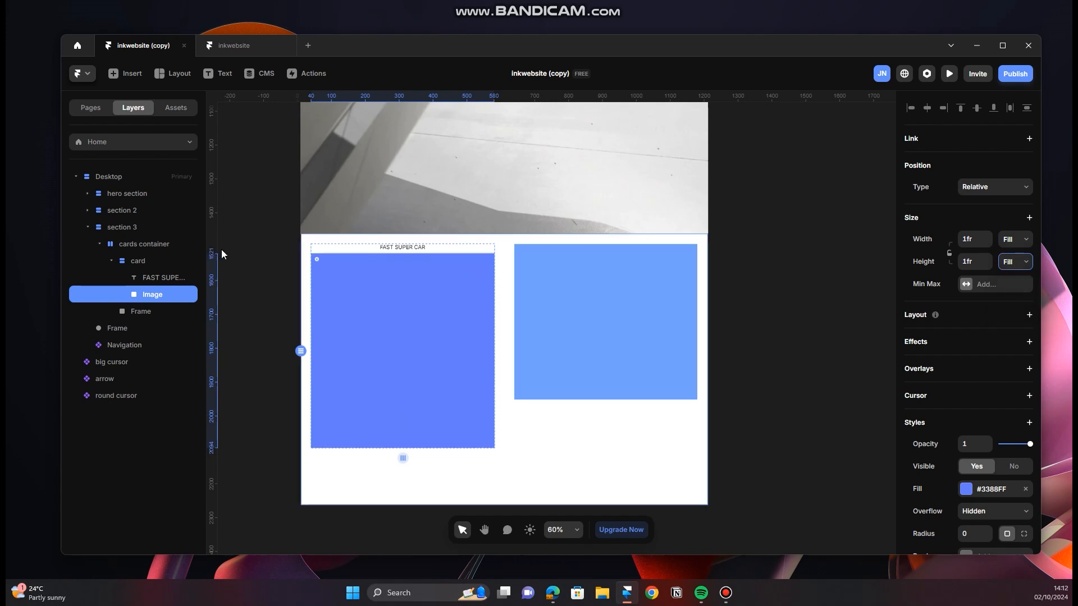
Step: Select the FAST SUPER CAR text layer in the card
left_click(167, 276)
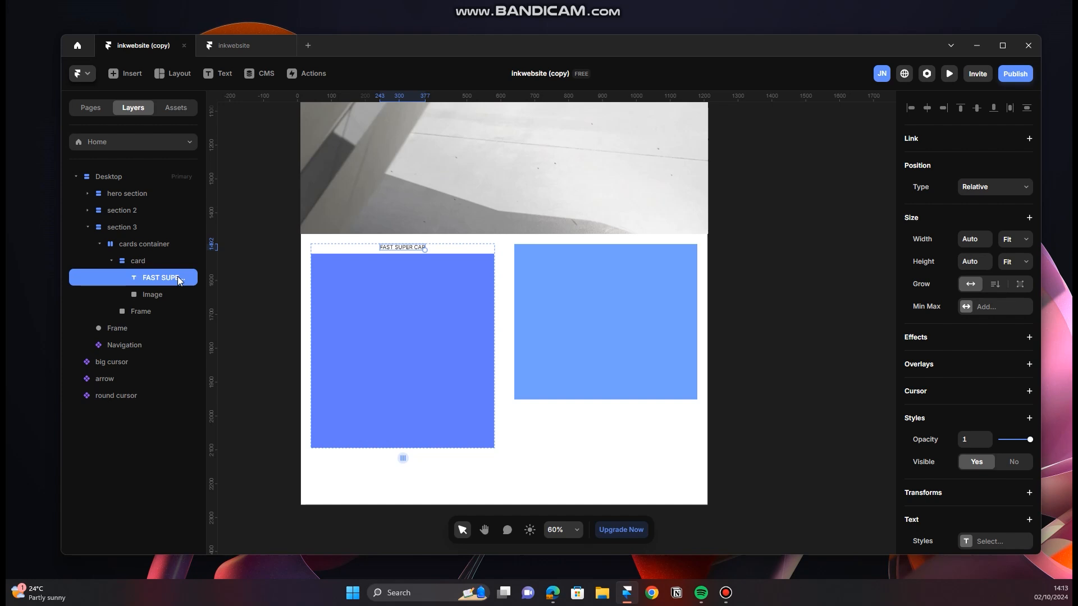
Step: Wrap the FAST SUPER CAR text in a stack and rename the stack "text container"
key("ctrl+Return")
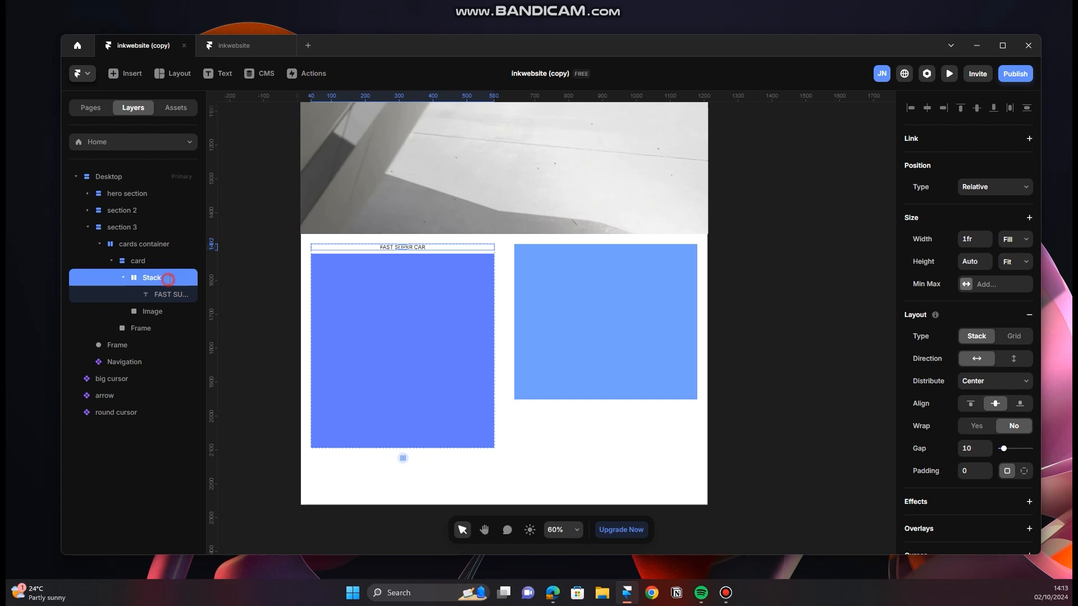
double_click(167, 278)
type("text")
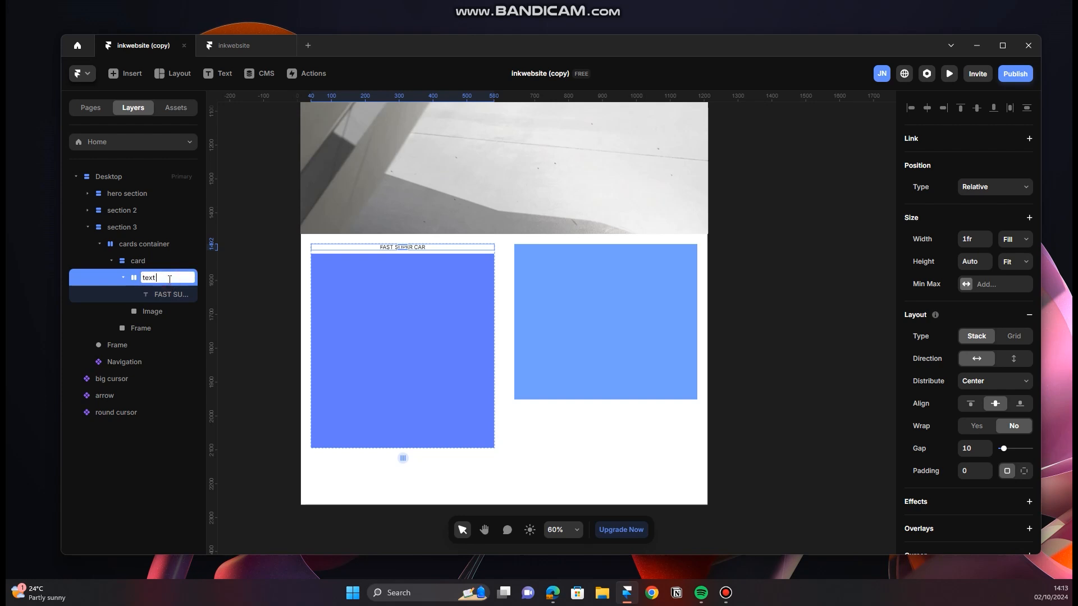
type(" container")
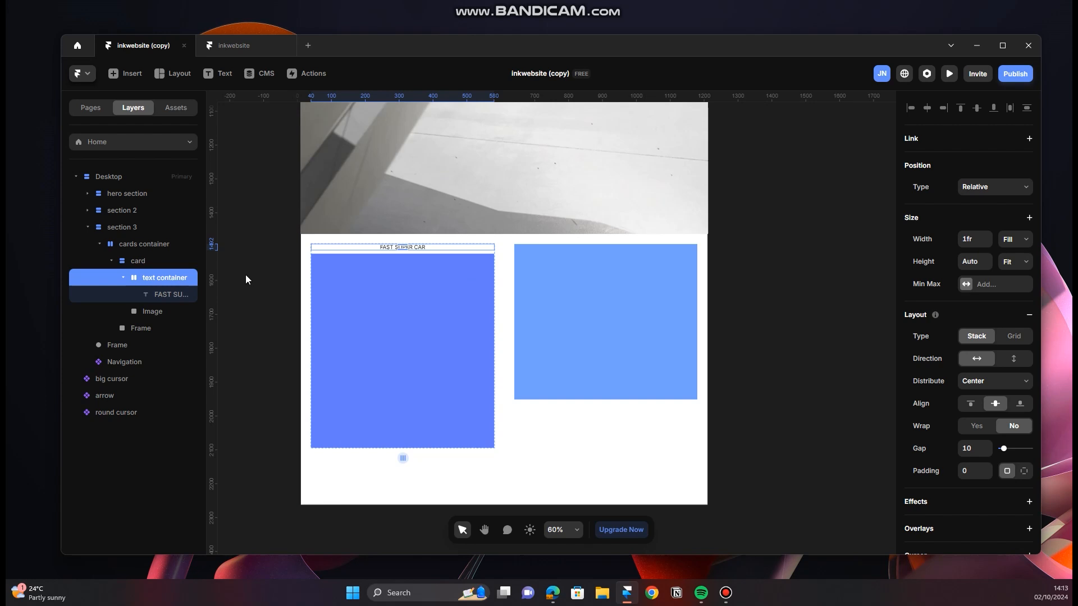
Step: Set the text container's position type to Absolute with a top offset of 50 and a left offset of 30
left_click(1014, 189)
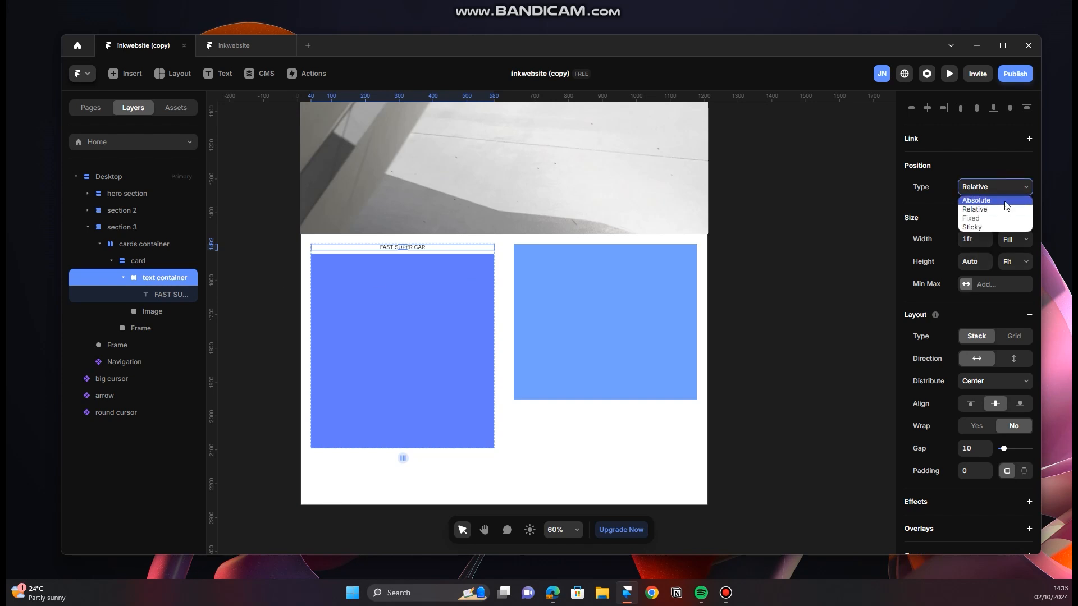
left_click(1005, 201)
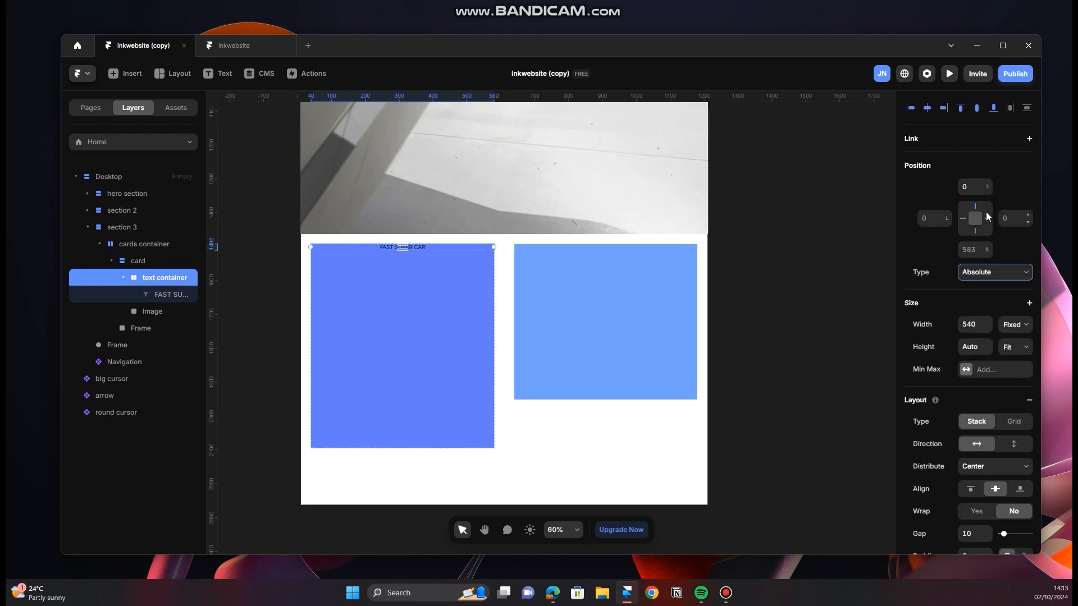
left_click(981, 190)
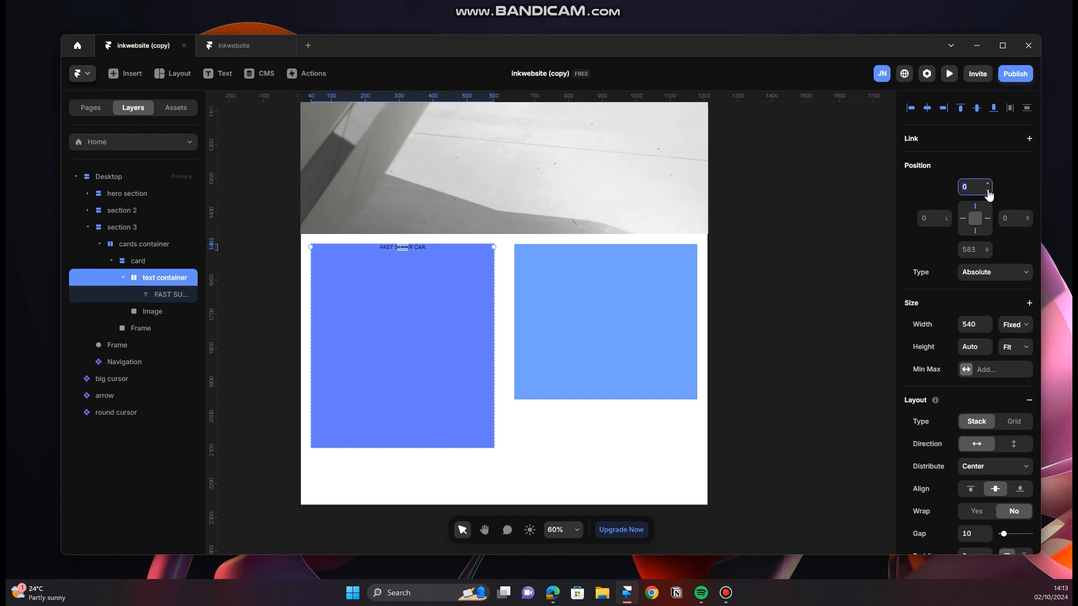
type("50")
left_click(937, 220)
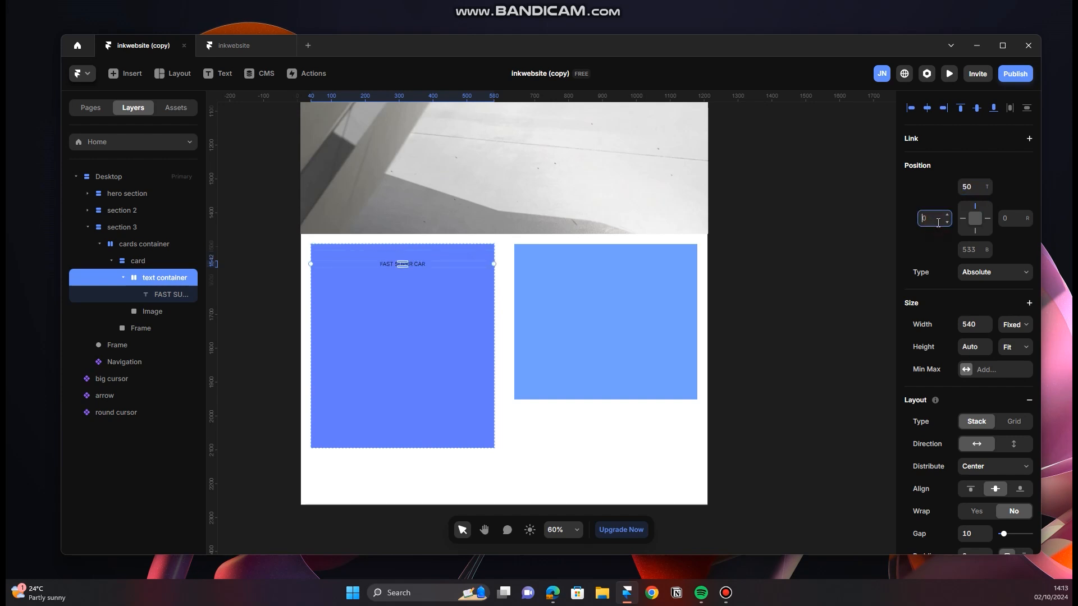
type("30")
key("Return")
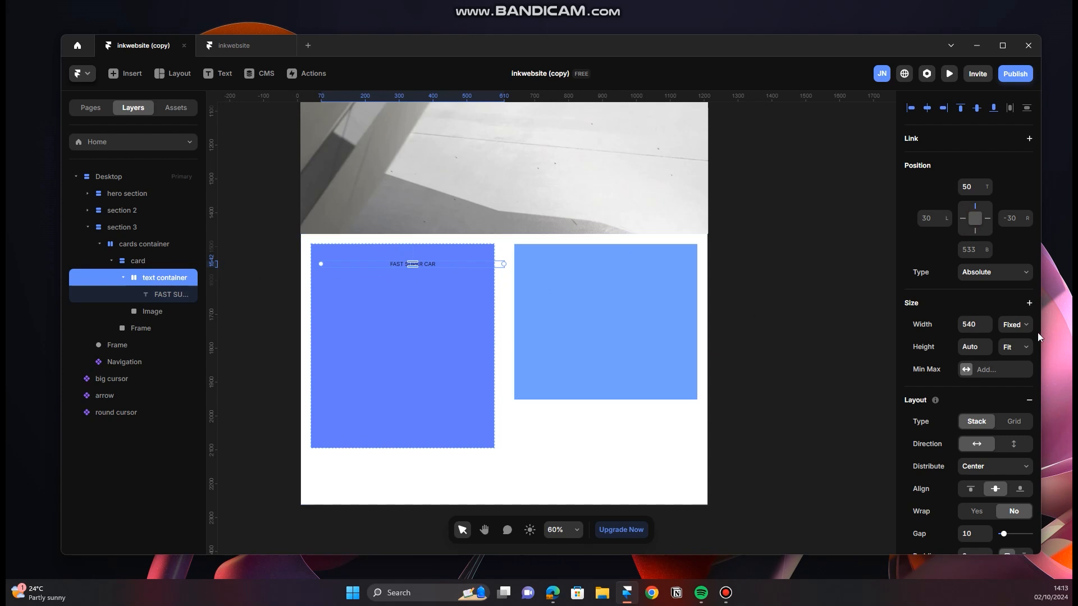
Step: Change the text container's width to Relative at 70%
left_click(1014, 325)
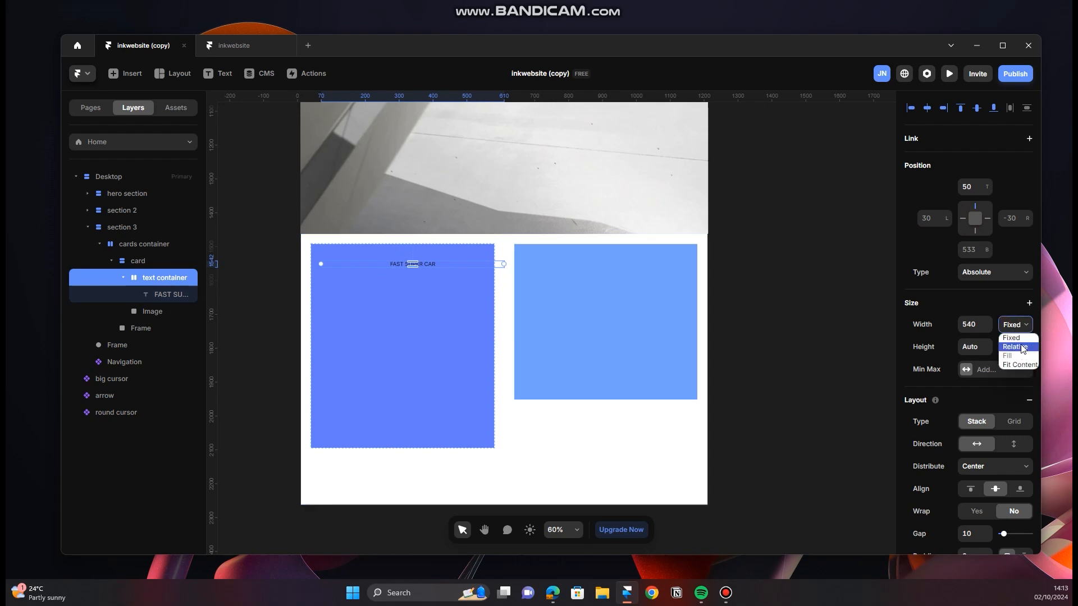
left_click(1024, 327)
left_click(1024, 327)
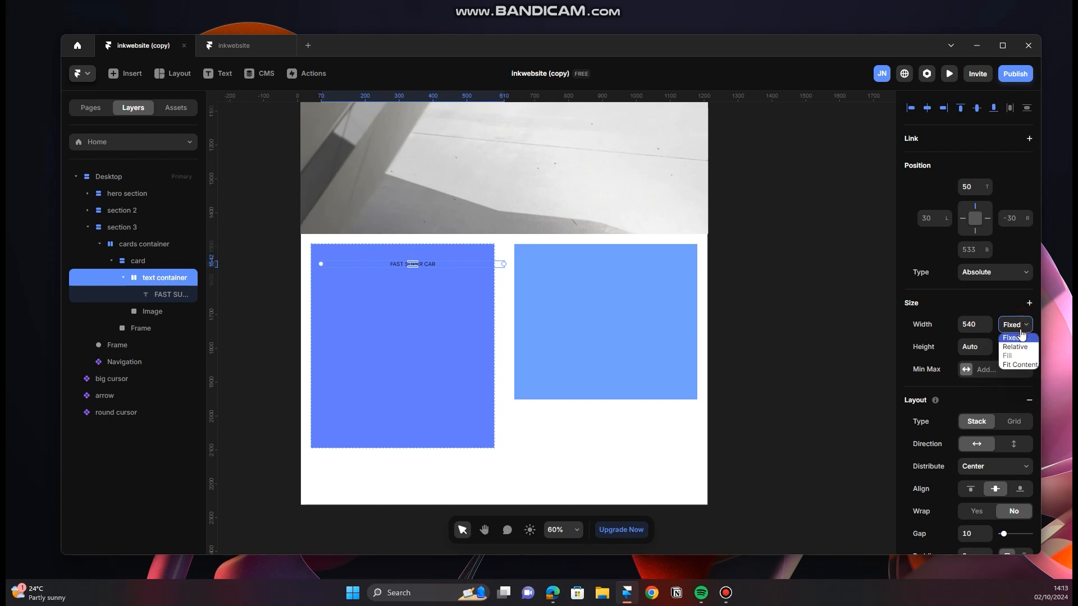
left_click(1015, 346)
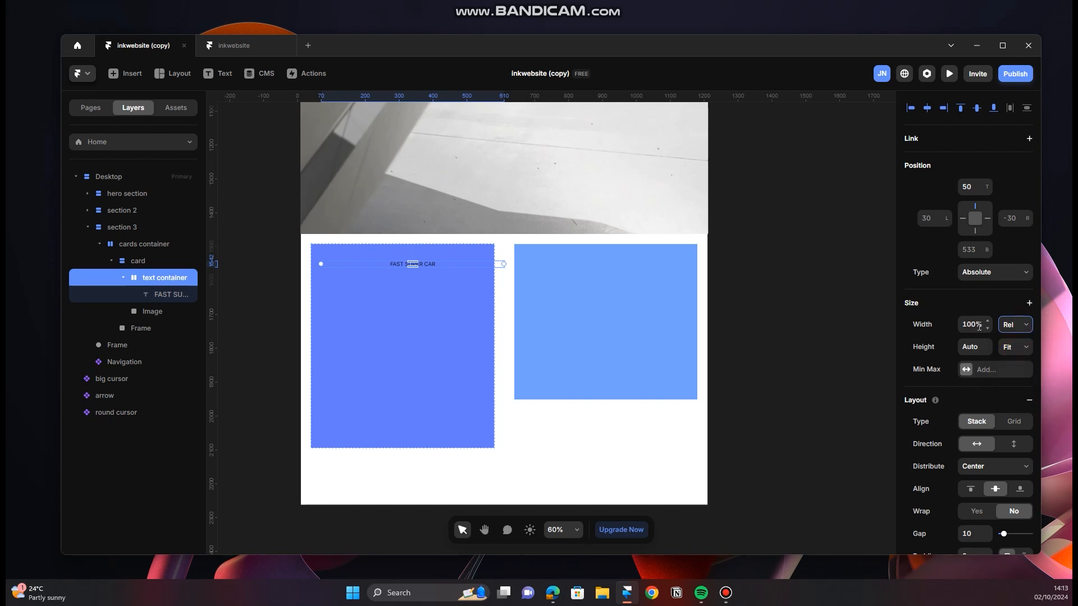
left_click(980, 326)
type("70")
key("Return")
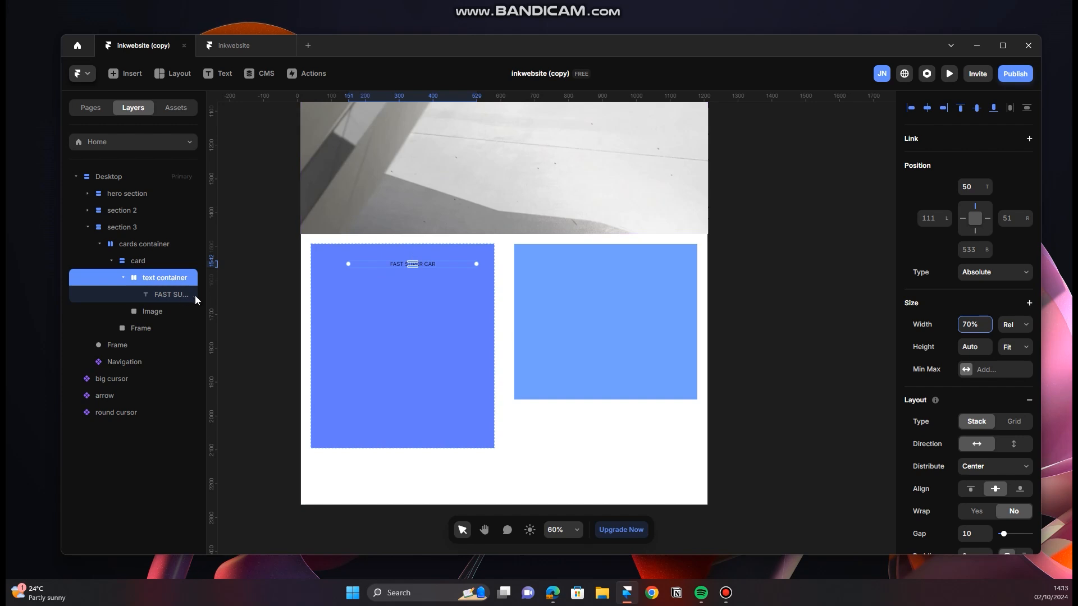
Step: Set the text container's stack distribution to Start
scroll(1005, 357, "down", 2)
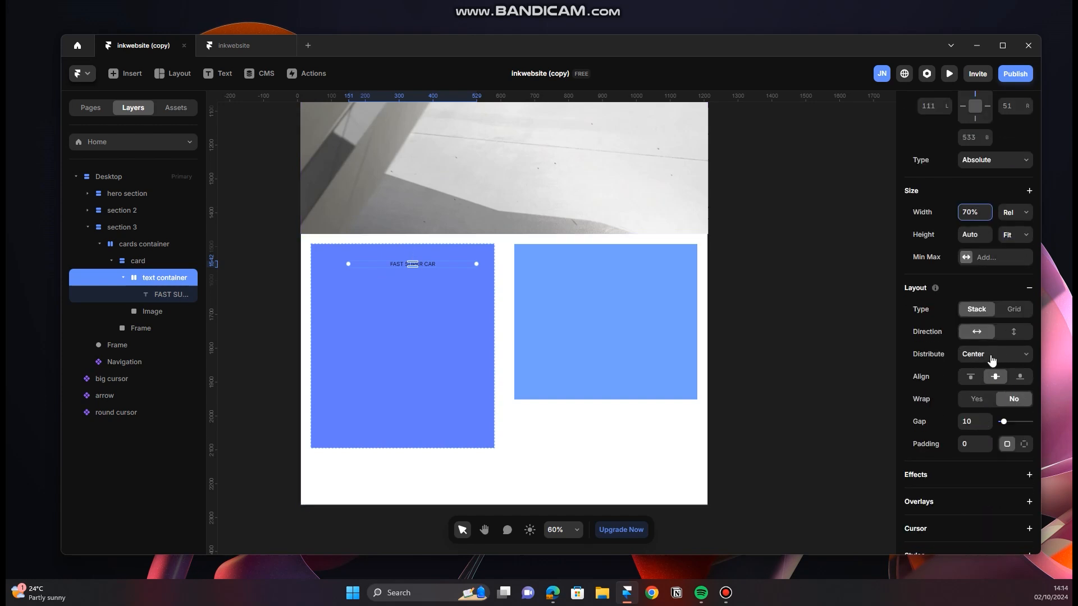
left_click(992, 359)
left_click(986, 367)
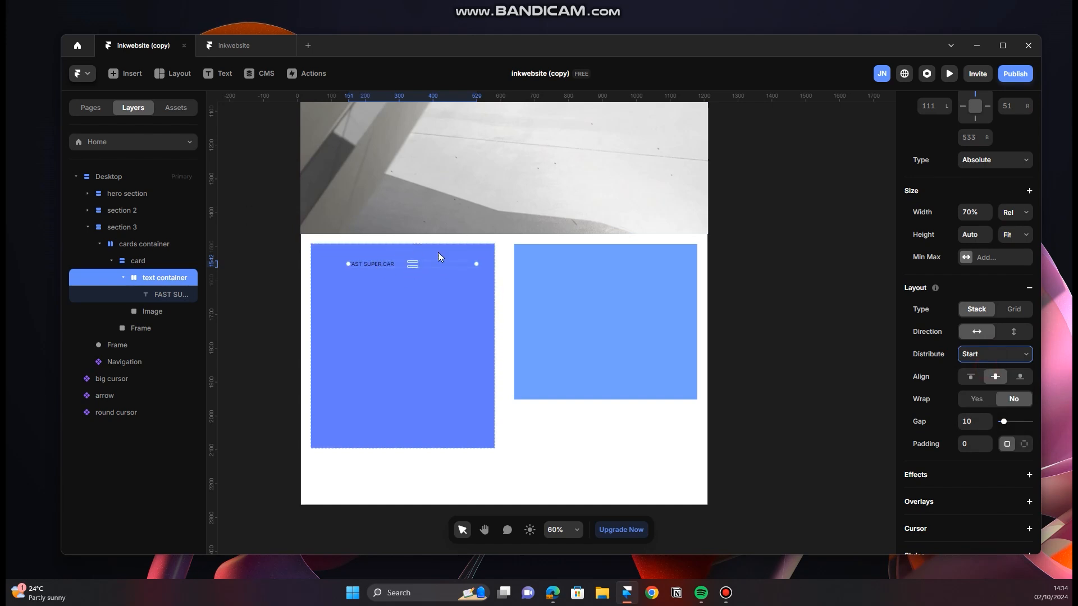
Step: Enlarge the FAST SUPER CAR text to more than twice its size, about 320 px wide
left_click(159, 298)
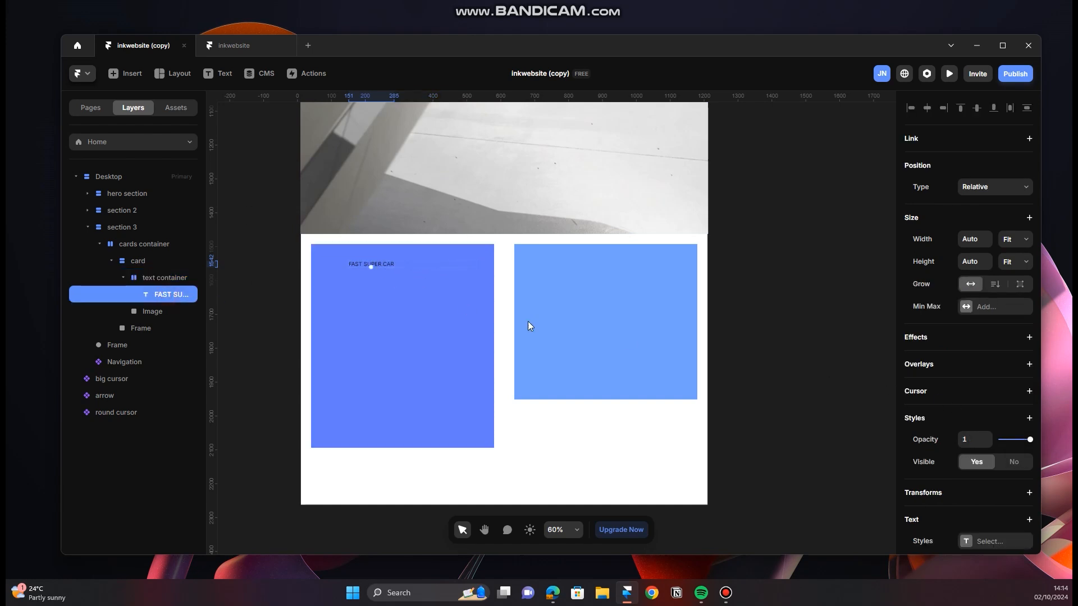
left_click(370, 264)
left_click_drag(371, 265, 371, 278)
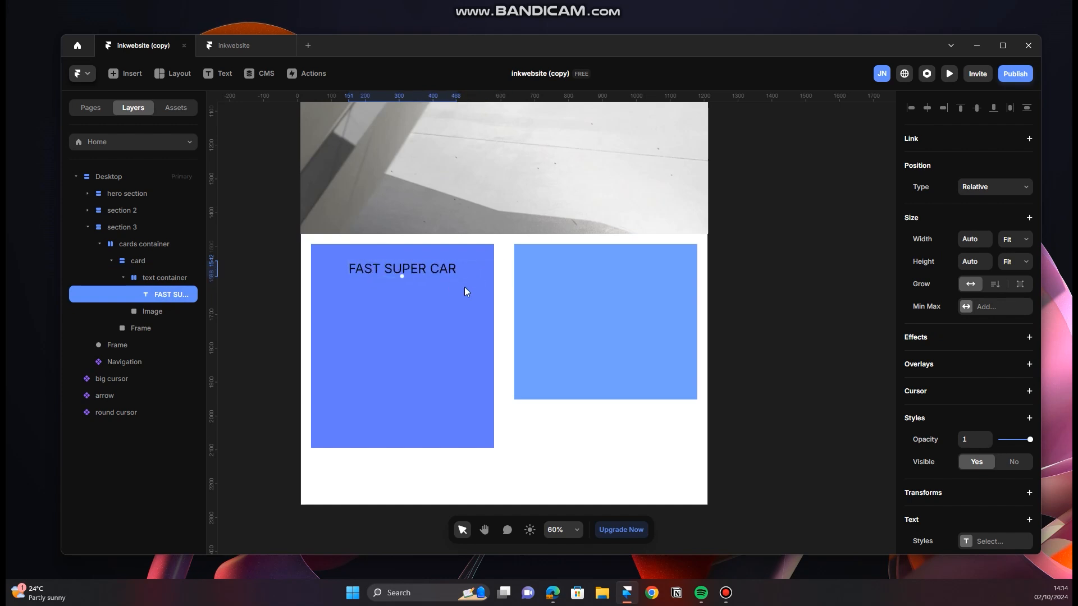
Step: Move the text container to the card's upper-left corner, about 35 from the top and 26 from the left
left_click(190, 279)
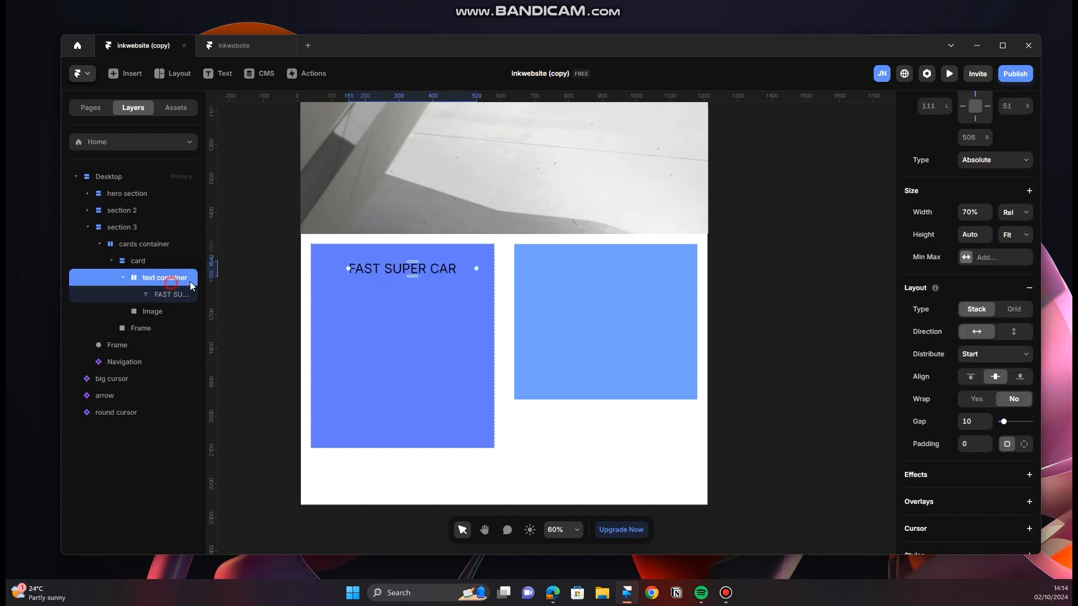
scroll(999, 207, "up", 2)
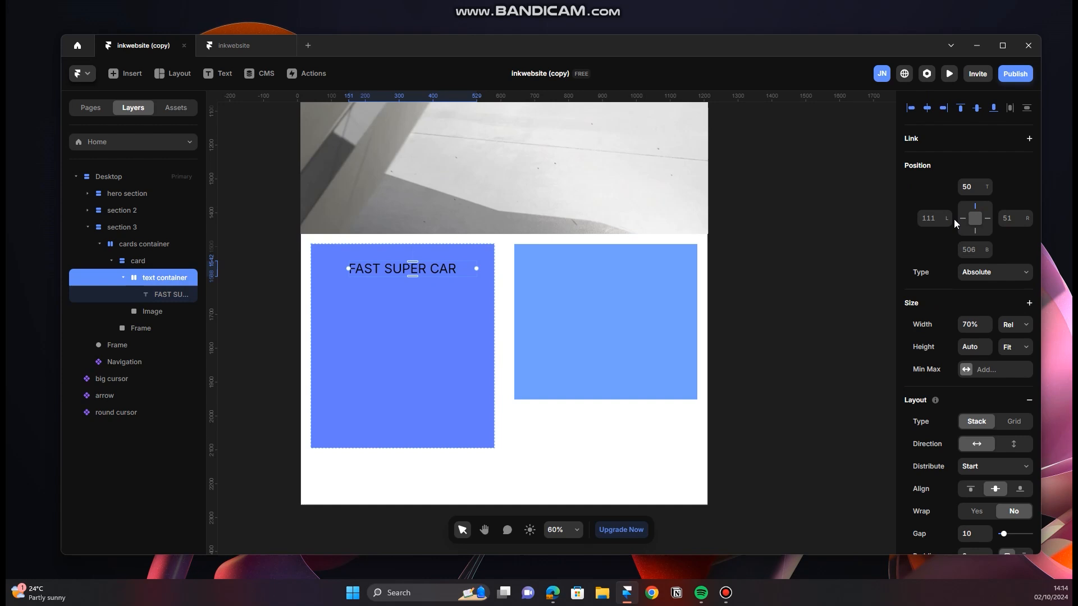
left_click_drag(422, 270, 396, 260)
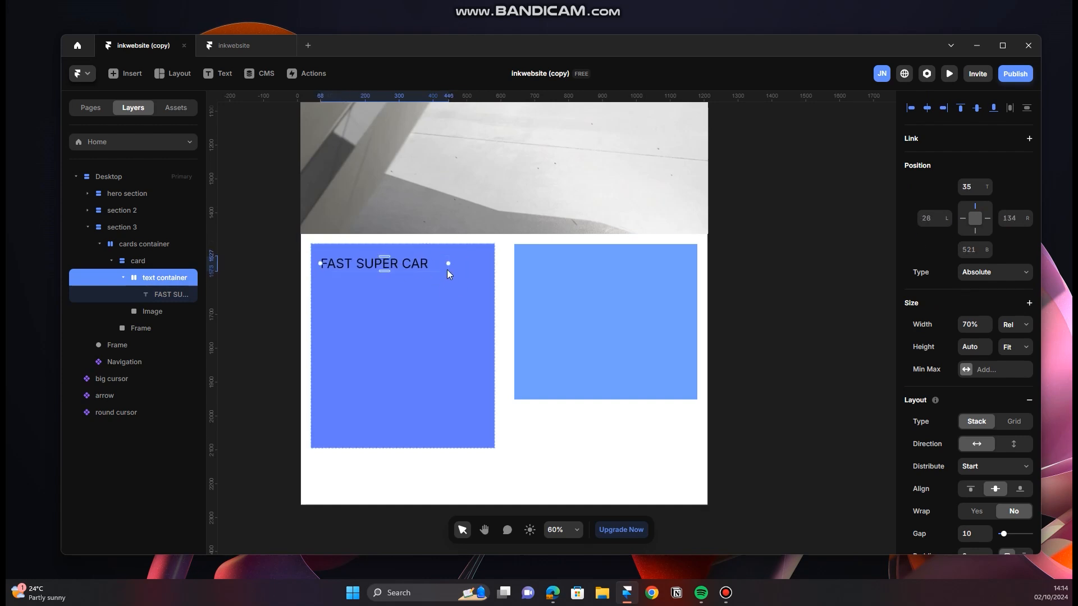
left_click(508, 300)
left_click(387, 263)
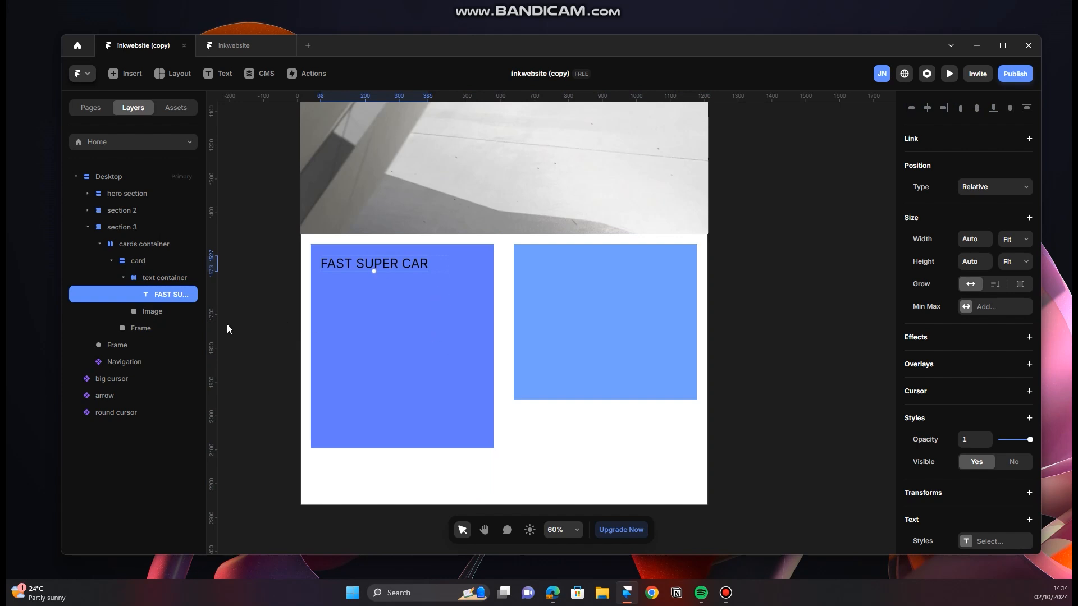
Step: Replace the Image frame's solid fill with an image fill using the quay_23_08 file from the Downloads folder
left_click(155, 315)
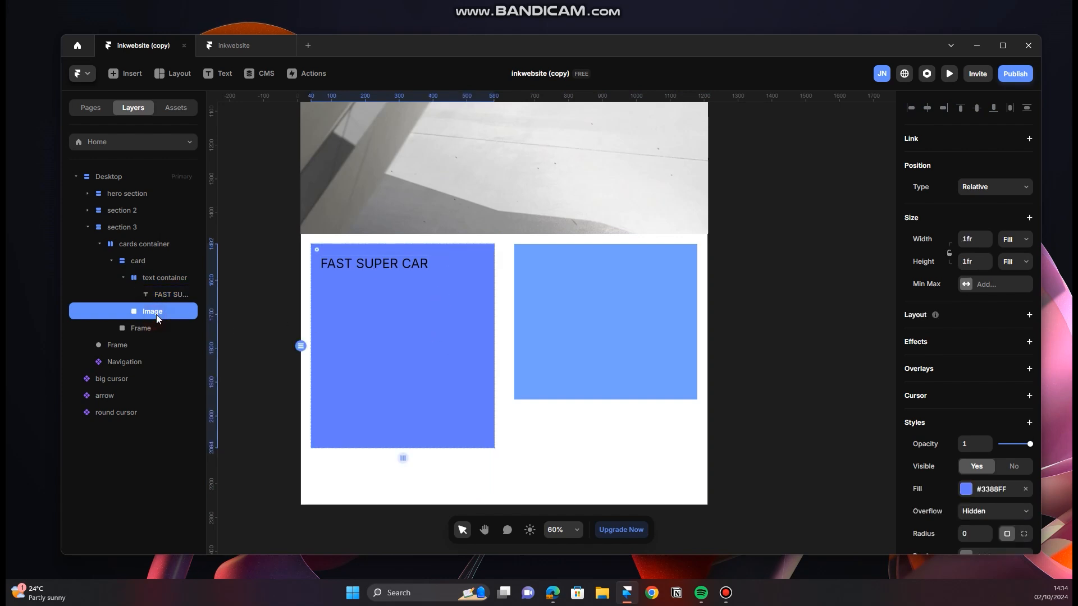
left_click(1025, 491)
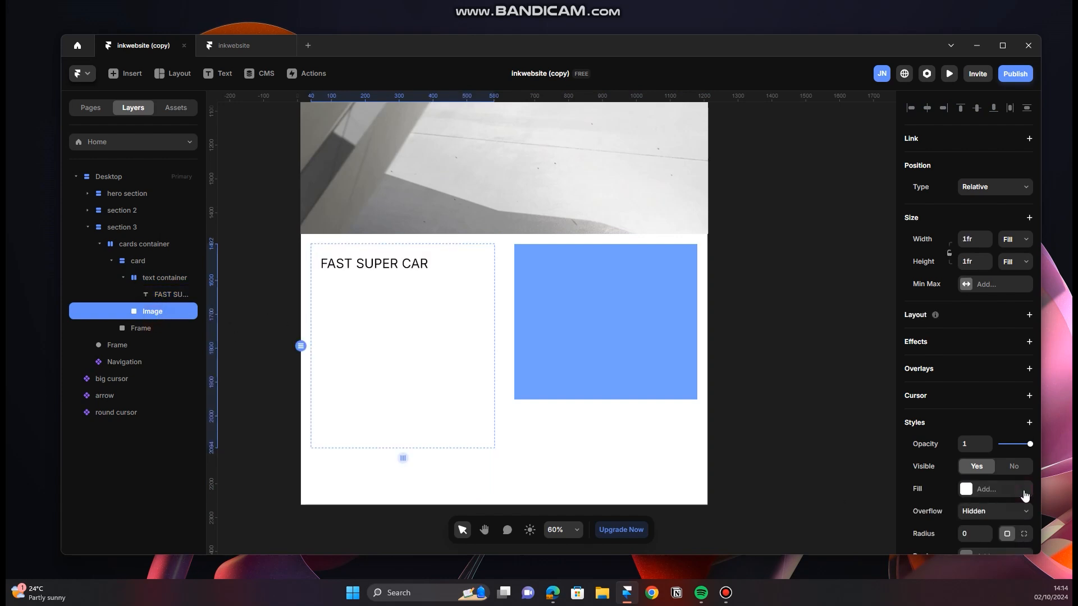
left_click(972, 493)
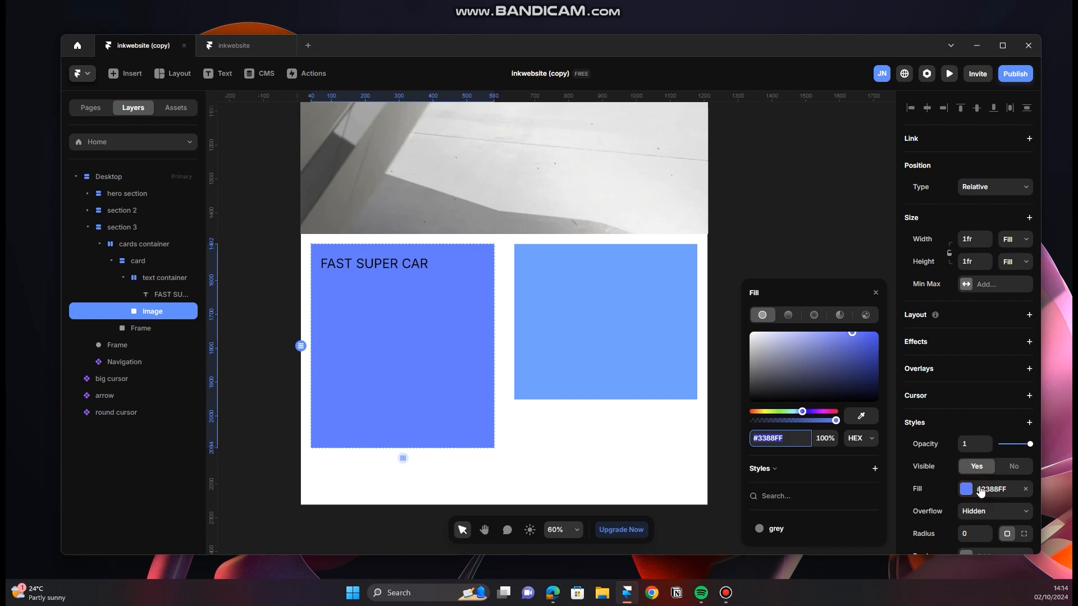
left_click(865, 315)
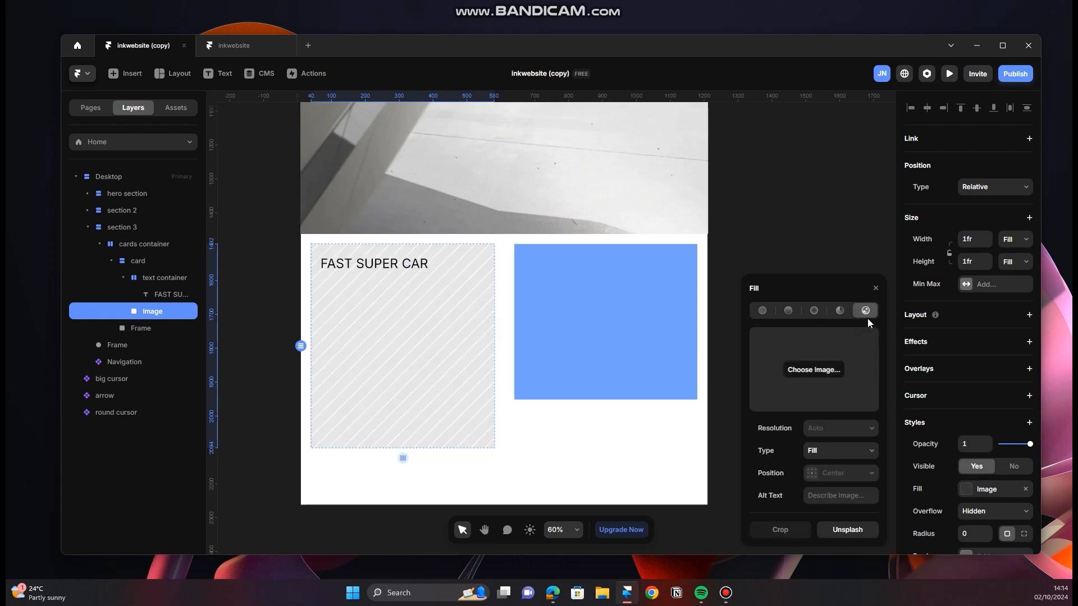
left_click(828, 370)
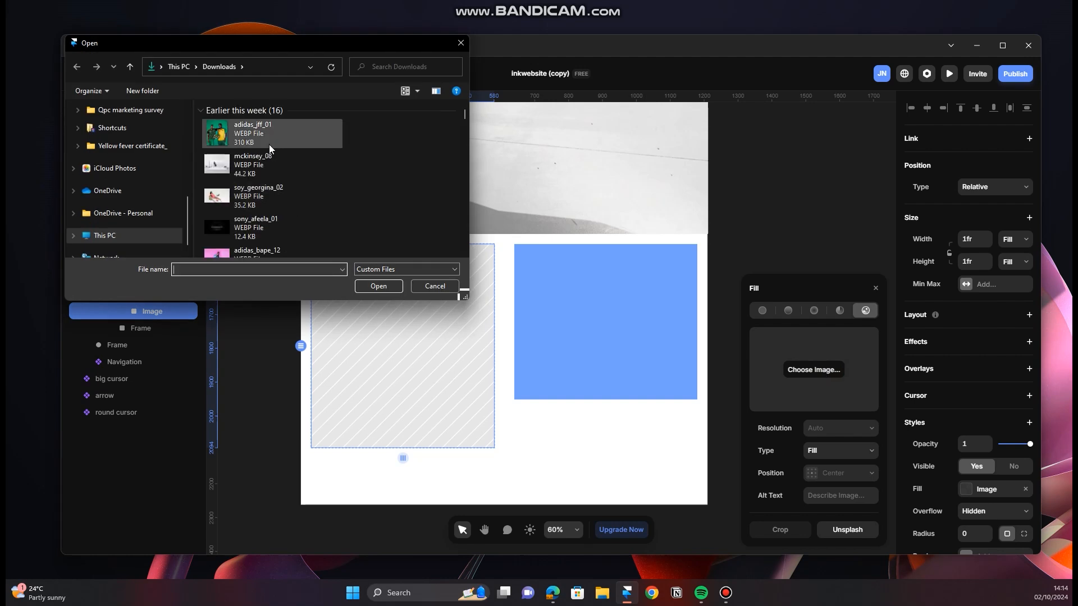
scroll(271, 146, "down", 5)
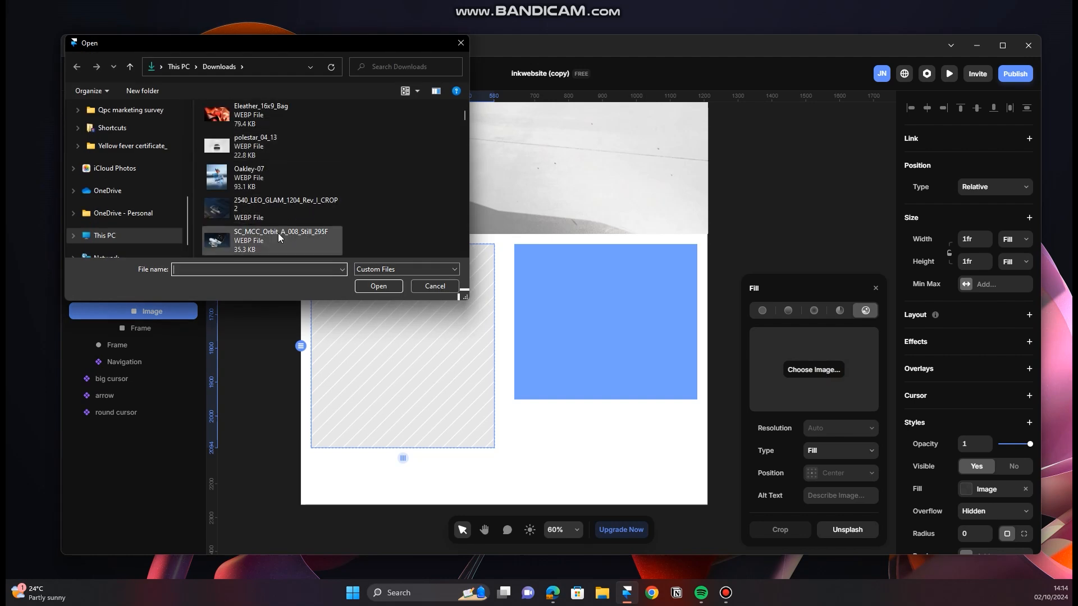
scroll(273, 221, "down", 5)
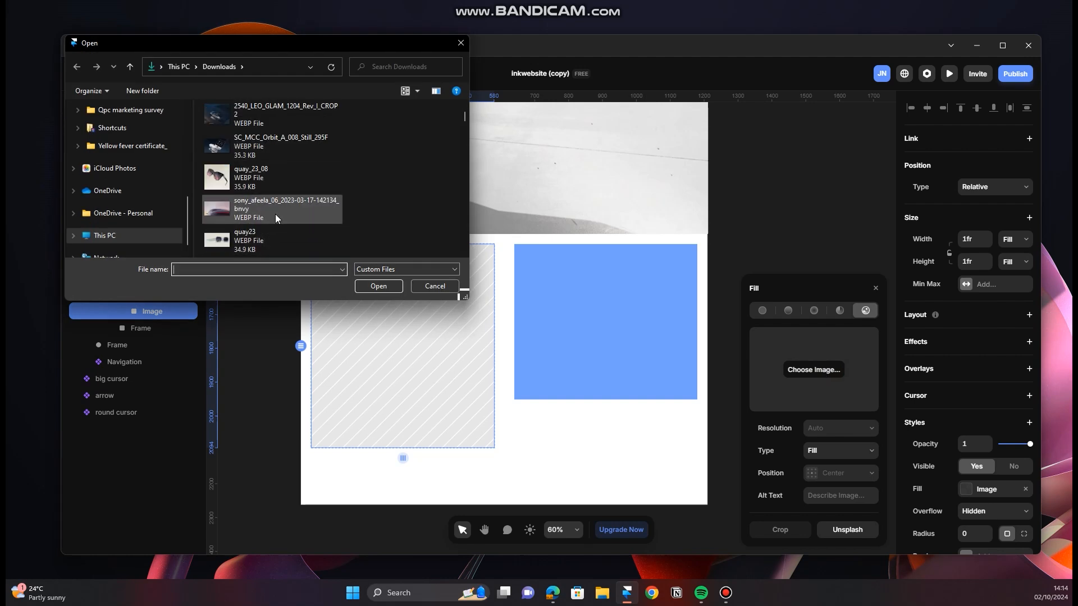
scroll(271, 173, "up", 2)
left_click(269, 174)
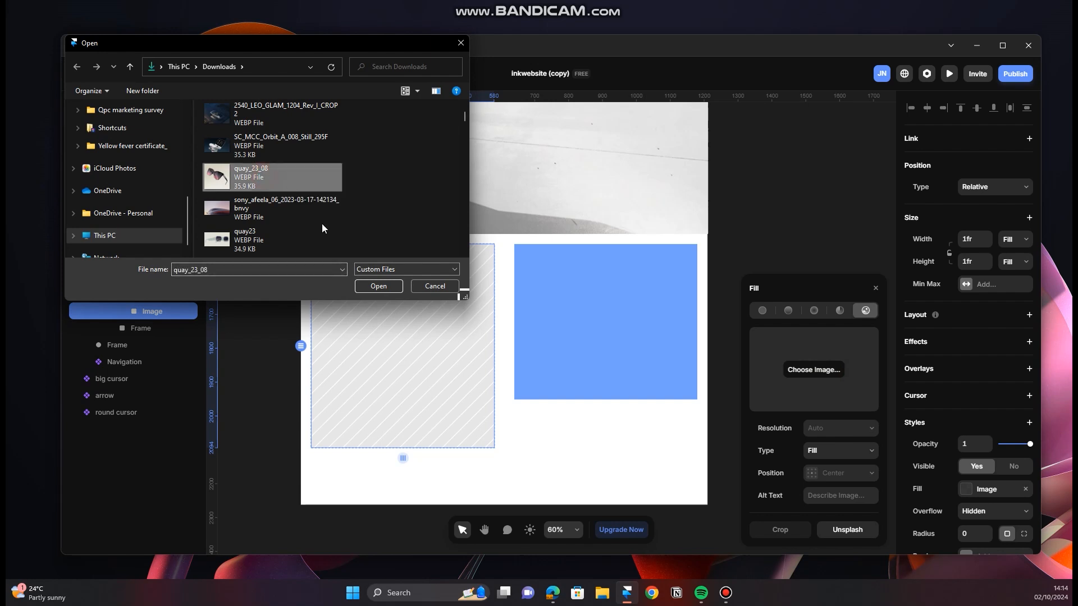
left_click(378, 286)
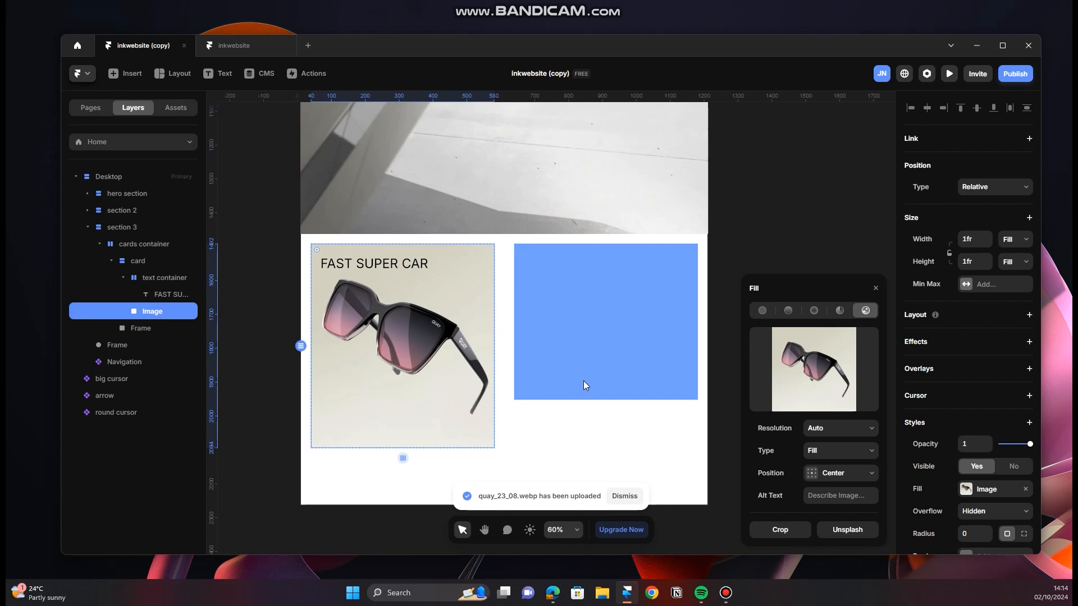
Step: Collapse the card's layers in the cards container and select the card
left_click(143, 263)
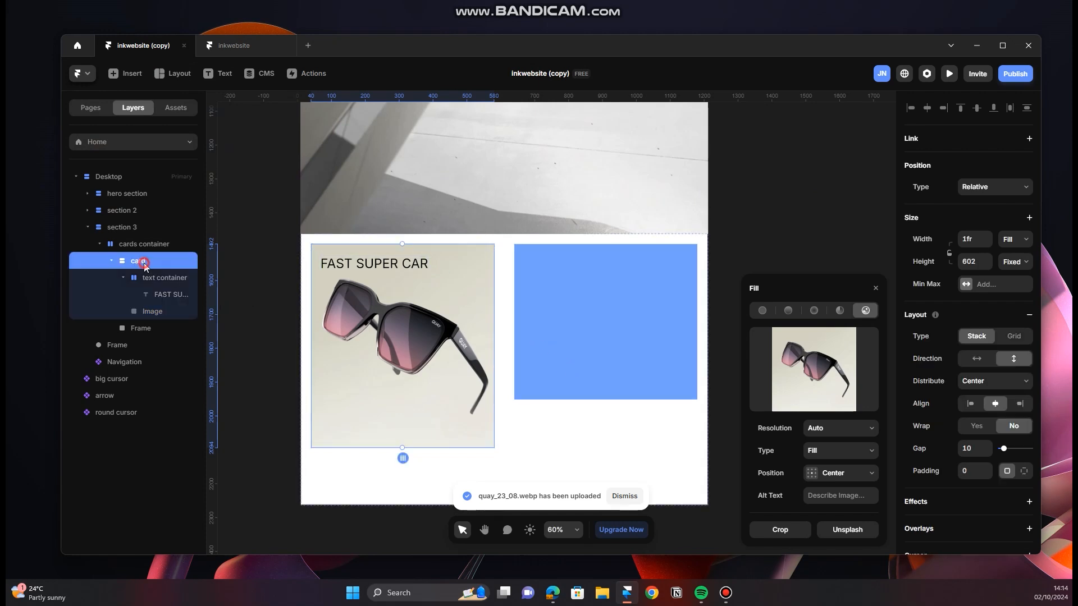
left_click(112, 261)
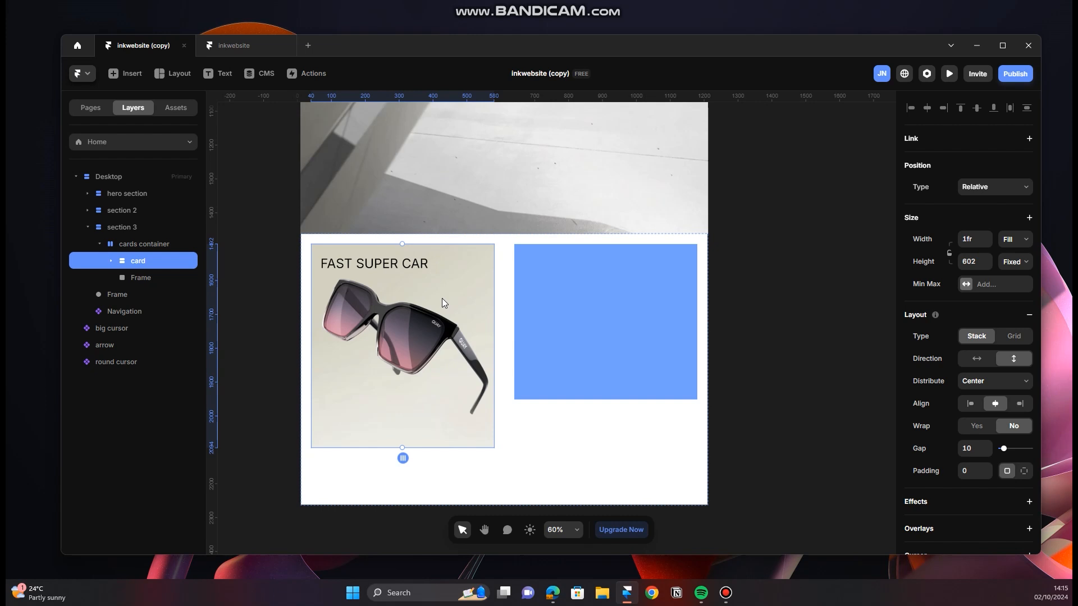
left_click(157, 280)
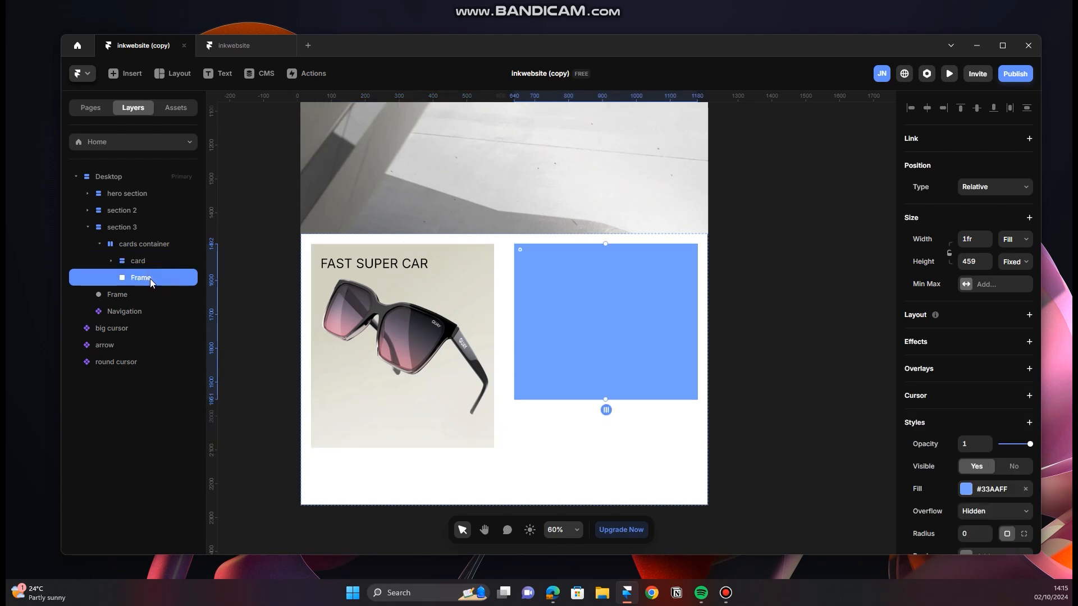
left_click(163, 260)
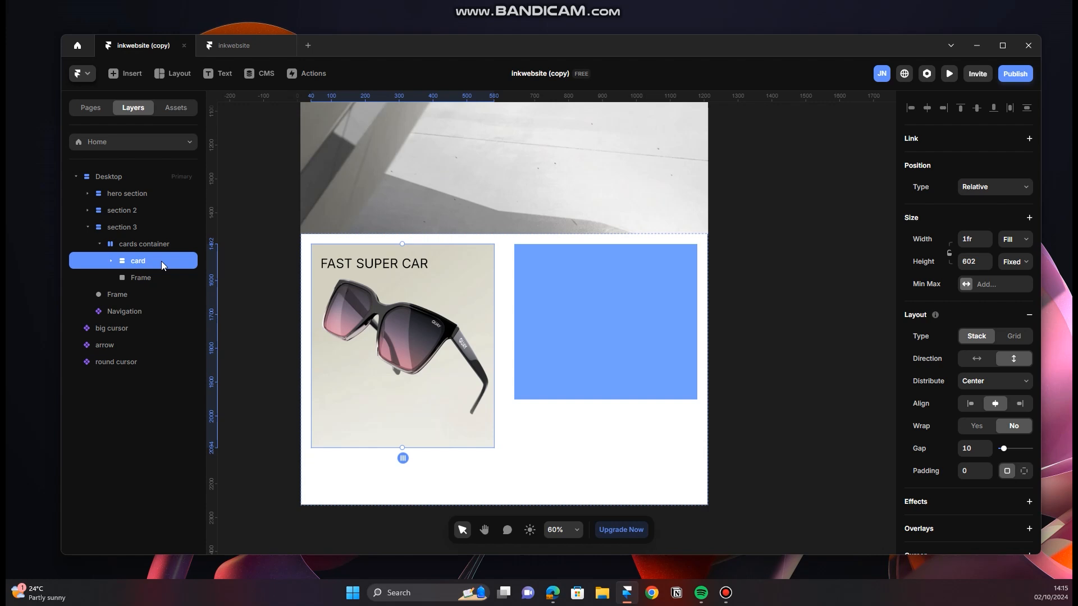
Step: Switch to the INK website in the browser and examine the captions beneath the two project cards
left_click(553, 593)
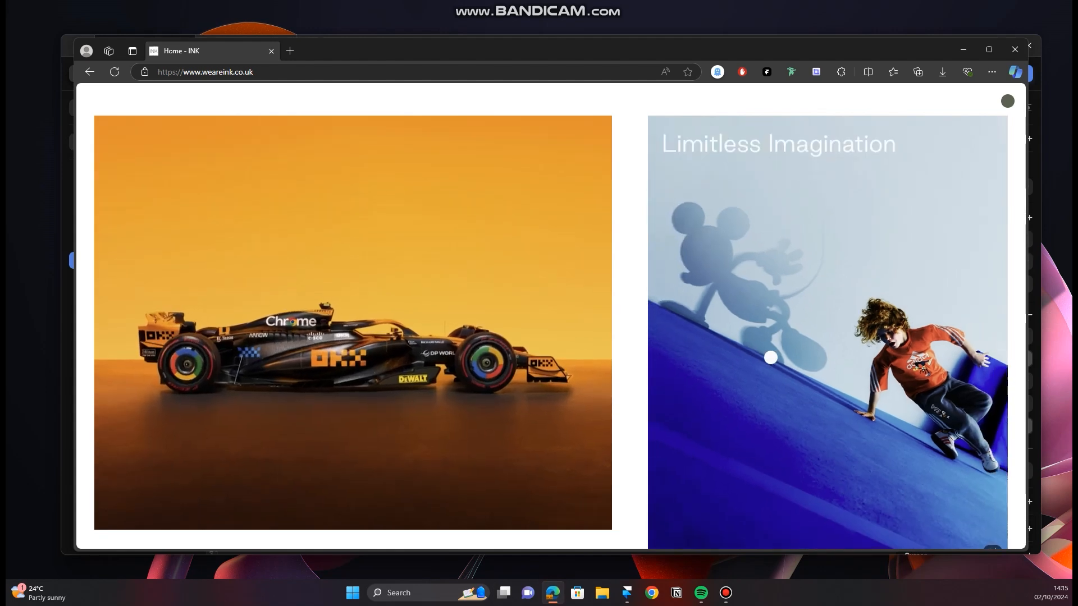
scroll(643, 382, "down", 5)
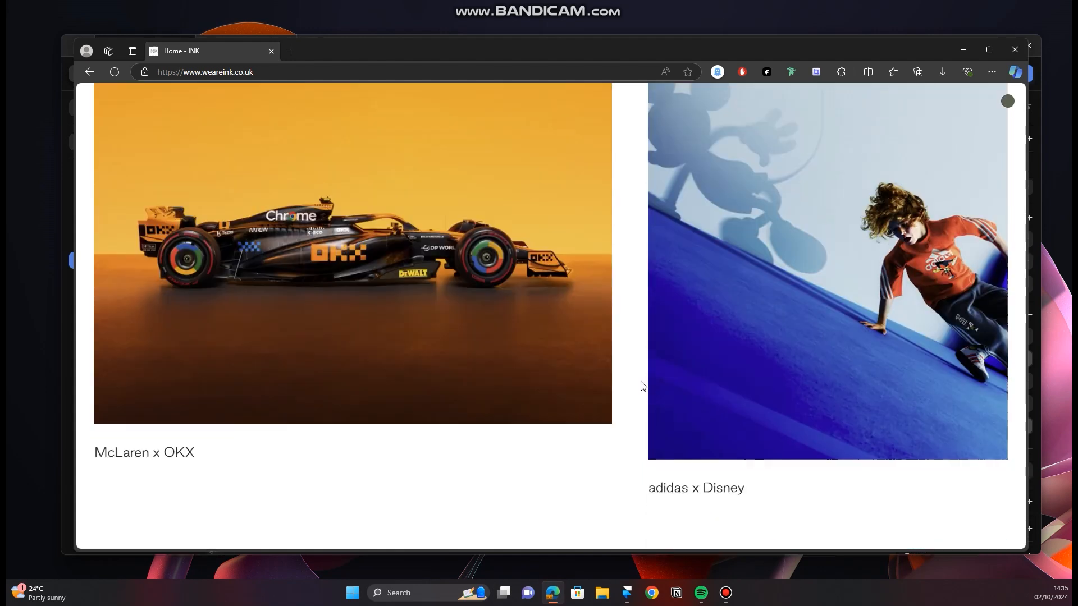
Step: Examine the title overlay on the project cards further down the INK website, then return to Framer
scroll(515, 350, "down", 5)
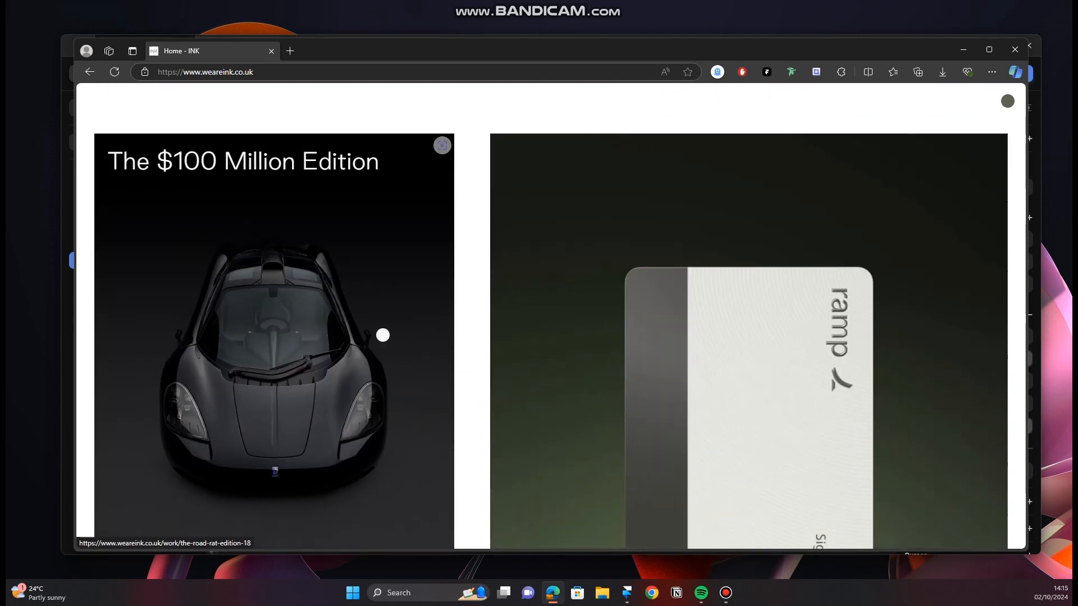
scroll(383, 336, "down", 1)
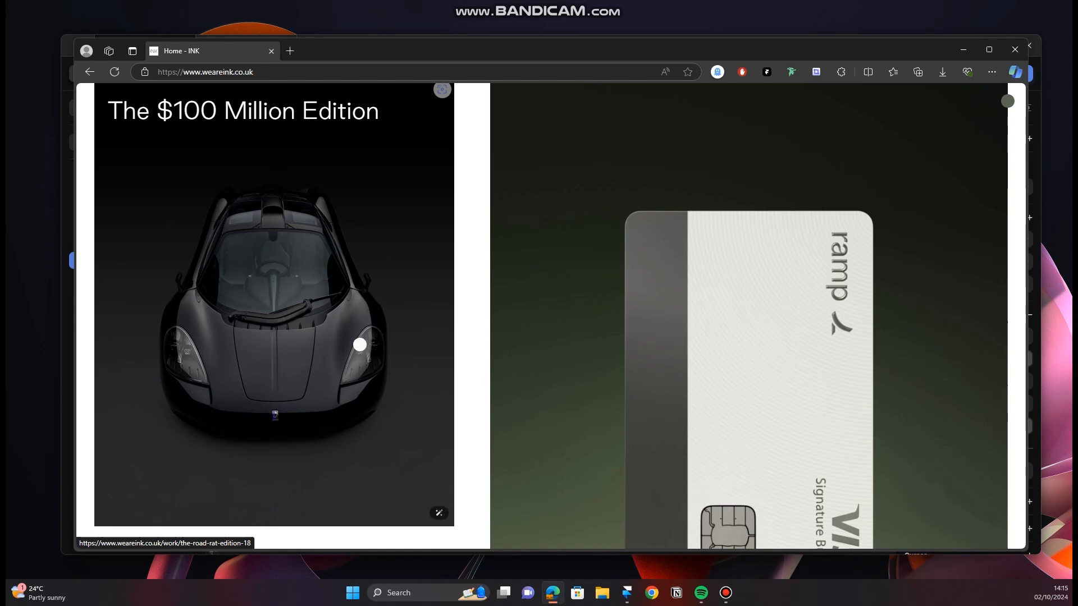
left_click(963, 50)
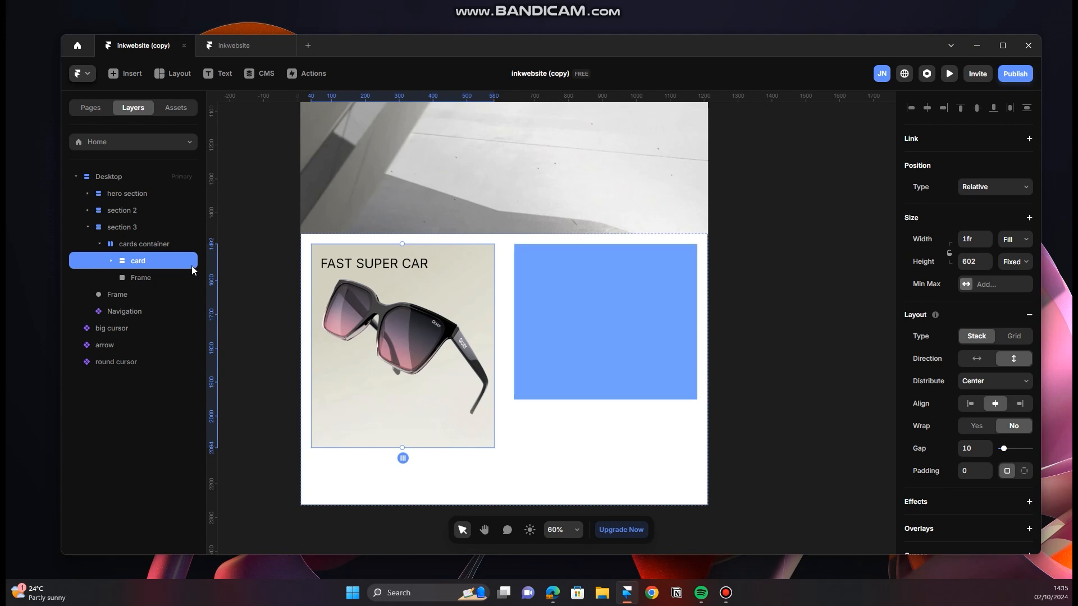
Step: Turn the selected card in the cards container into a component named card
key("ctrl+alt+k")
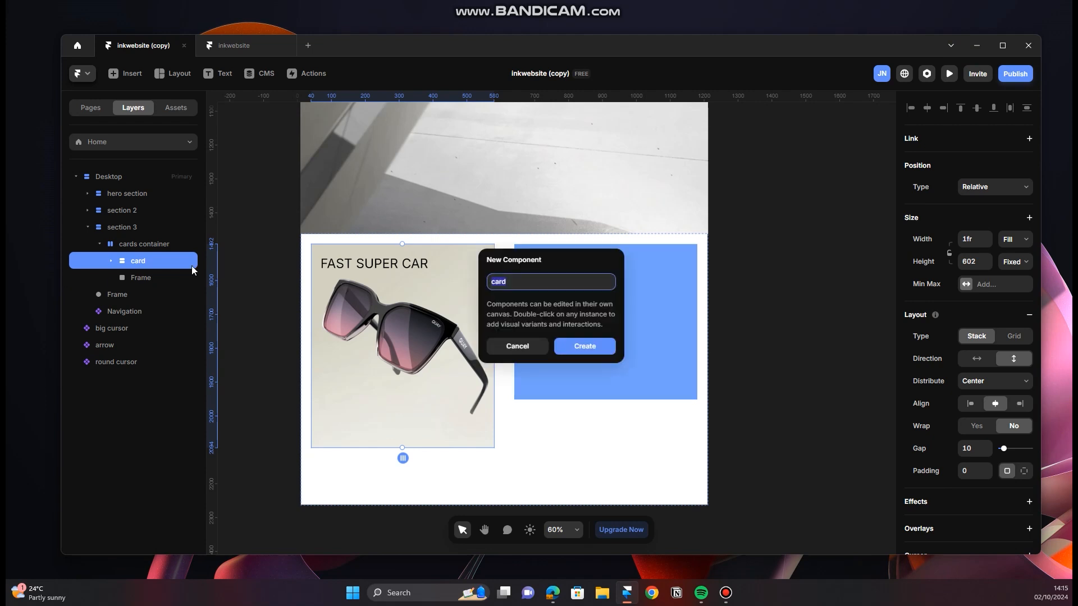
key("Return")
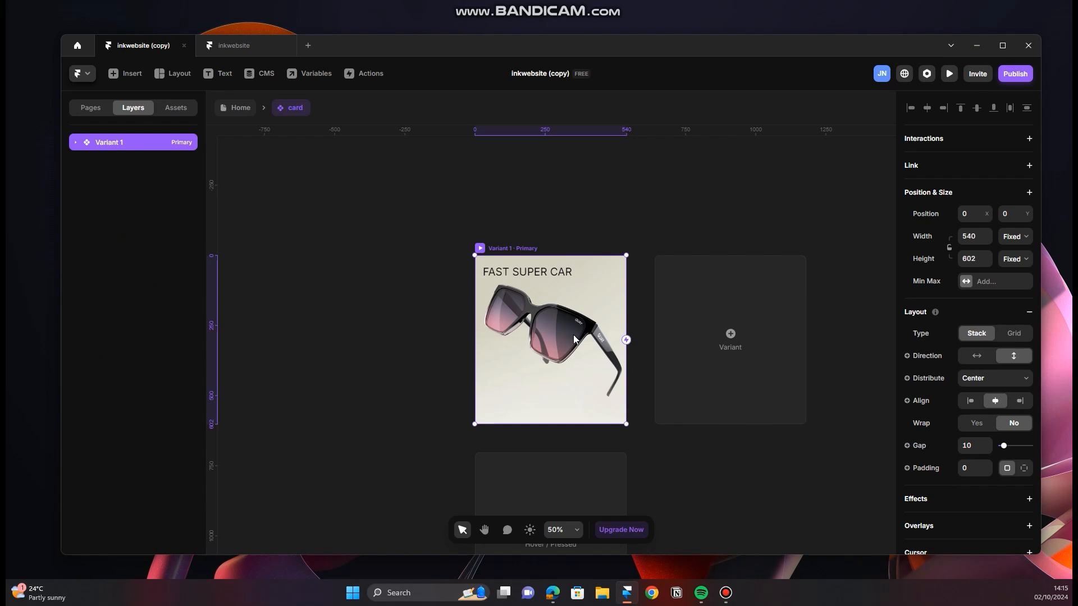
scroll(592, 349, "down", 3)
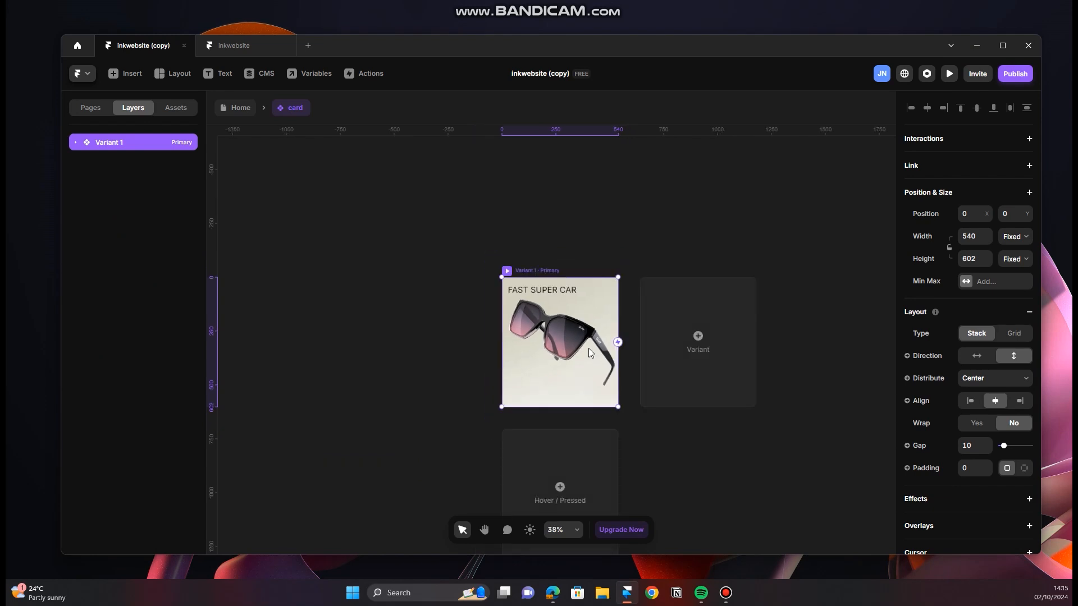
scroll(588, 348, "down", 2)
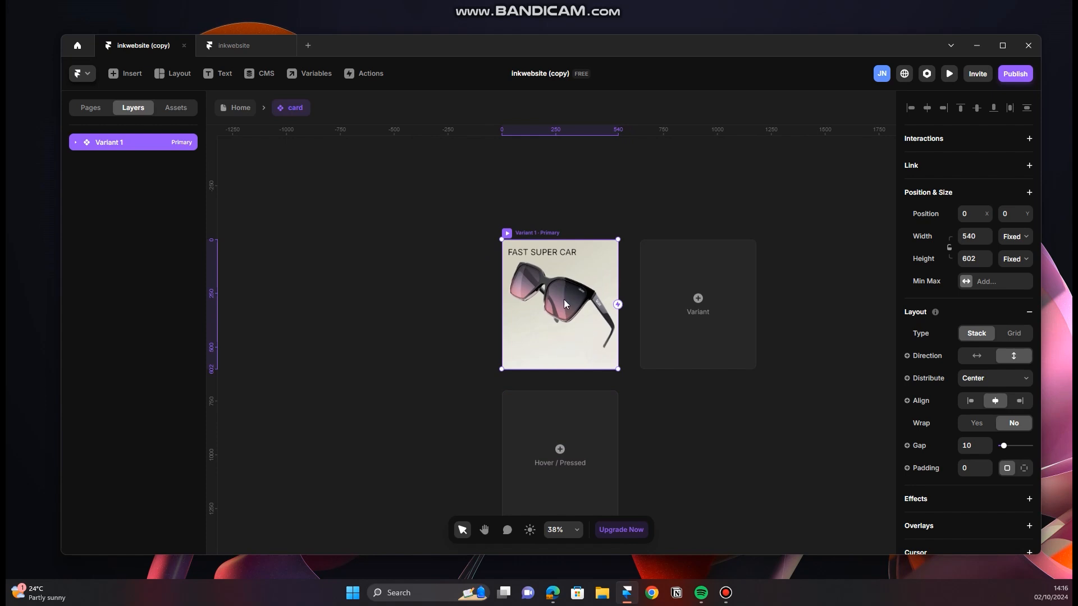
Step: Set the Image layer's position type to Absolute within Variant 1 and pin it to all four sides
left_click(76, 143)
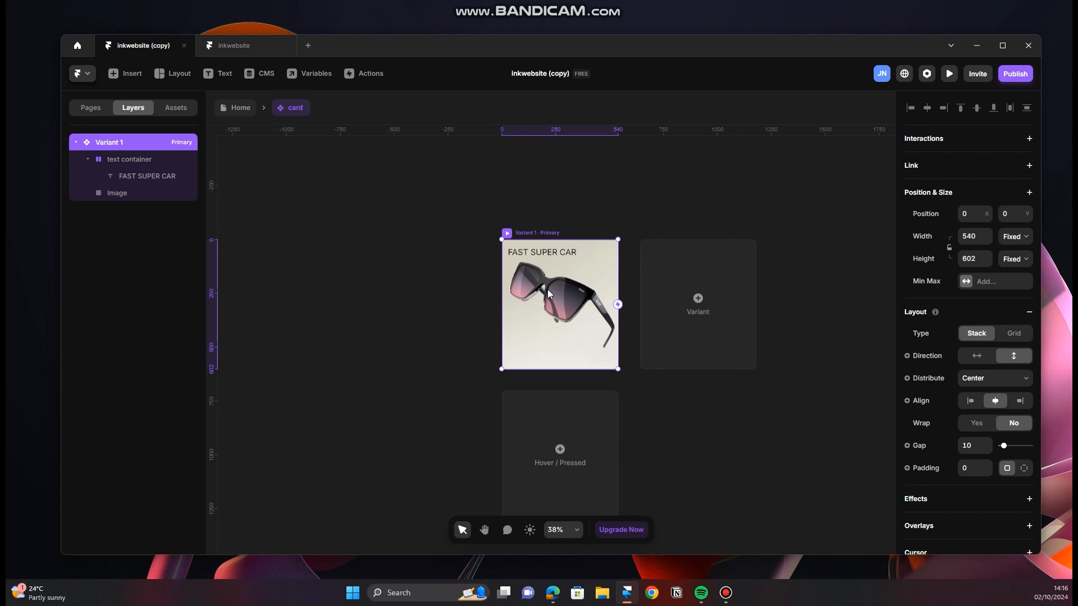
left_click(156, 197)
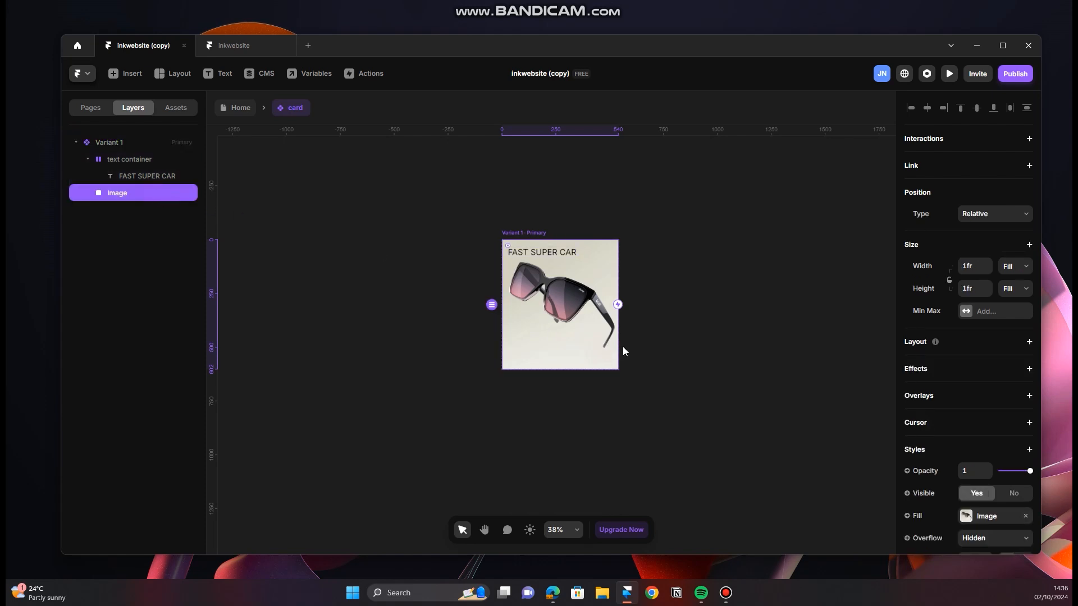
left_click(996, 218)
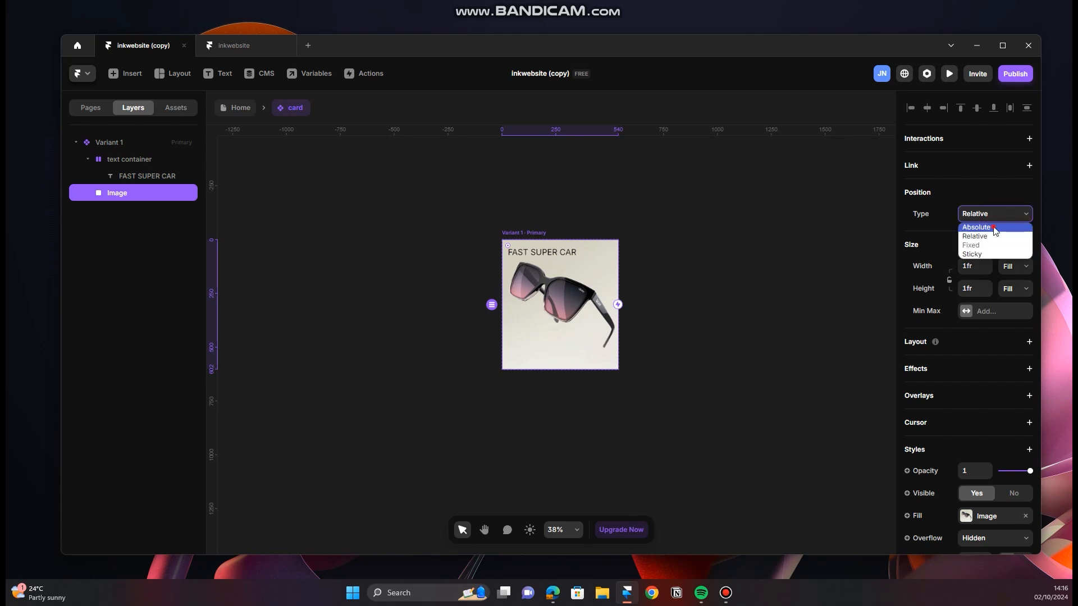
left_click(994, 229)
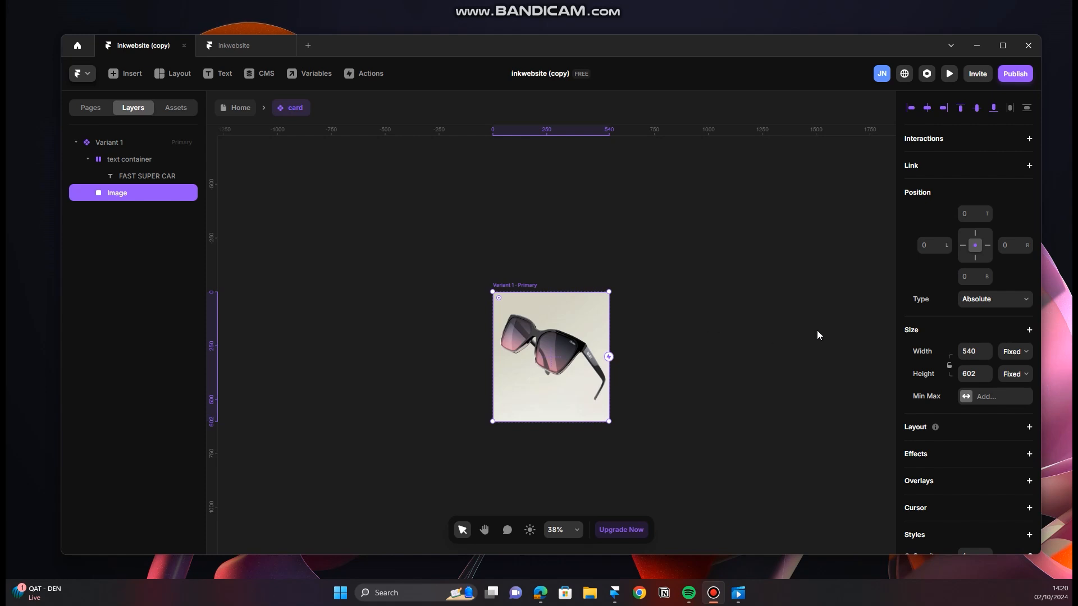
left_click(976, 259)
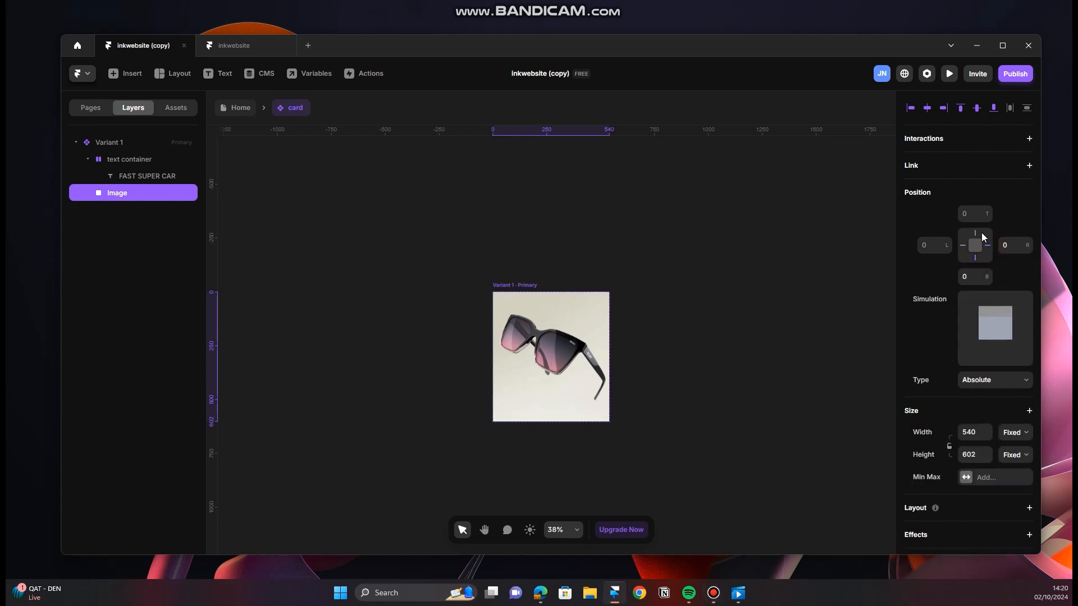
left_click(975, 234)
left_click(961, 245)
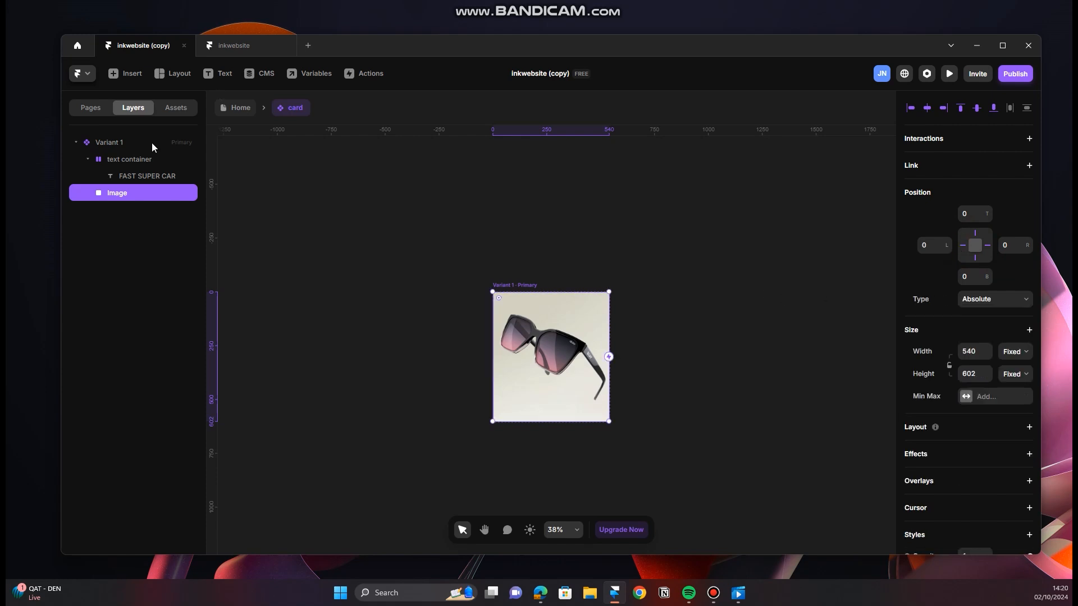
Step: Raise the text container's Z index to 3 so that the title sits above the image
left_click(144, 159)
scroll(543, 307, "up", 5)
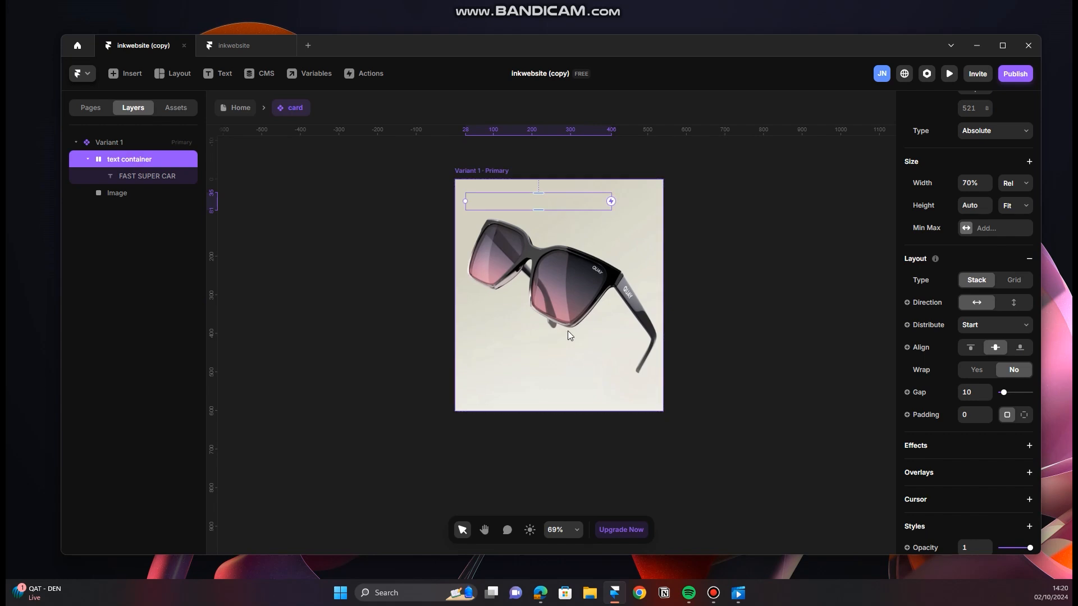
scroll(571, 328, "up", 1)
scroll(572, 328, "up", 1)
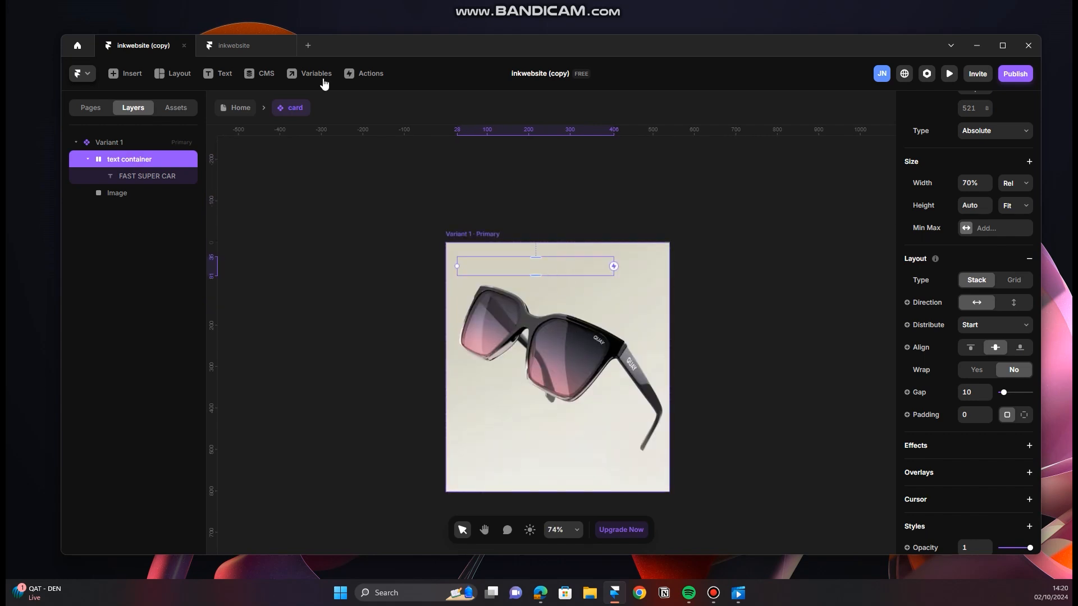
left_click(120, 192)
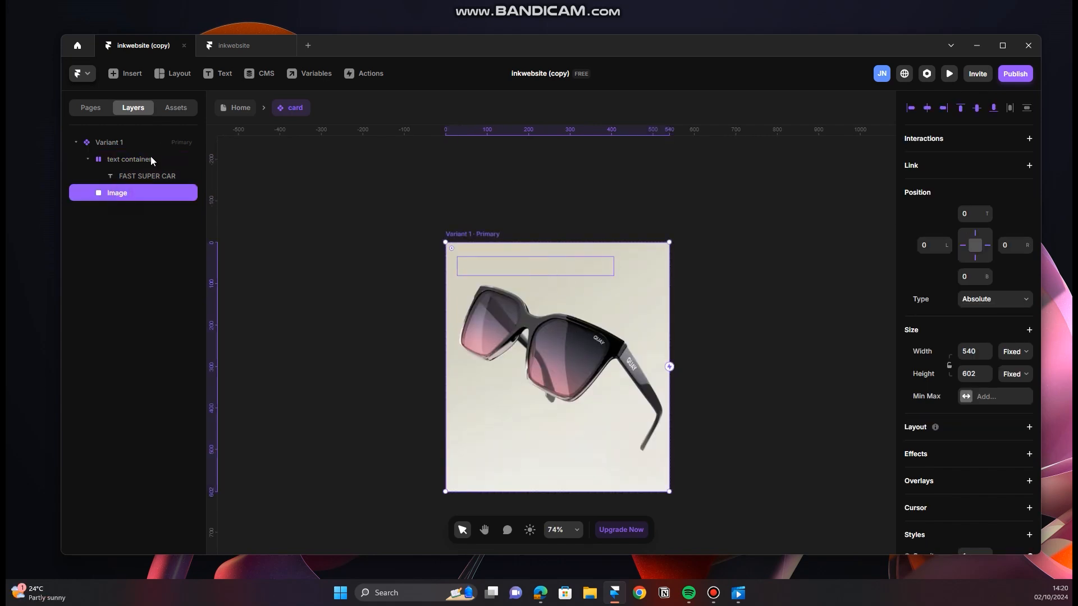
left_click(148, 159)
scroll(982, 426, "down", 5)
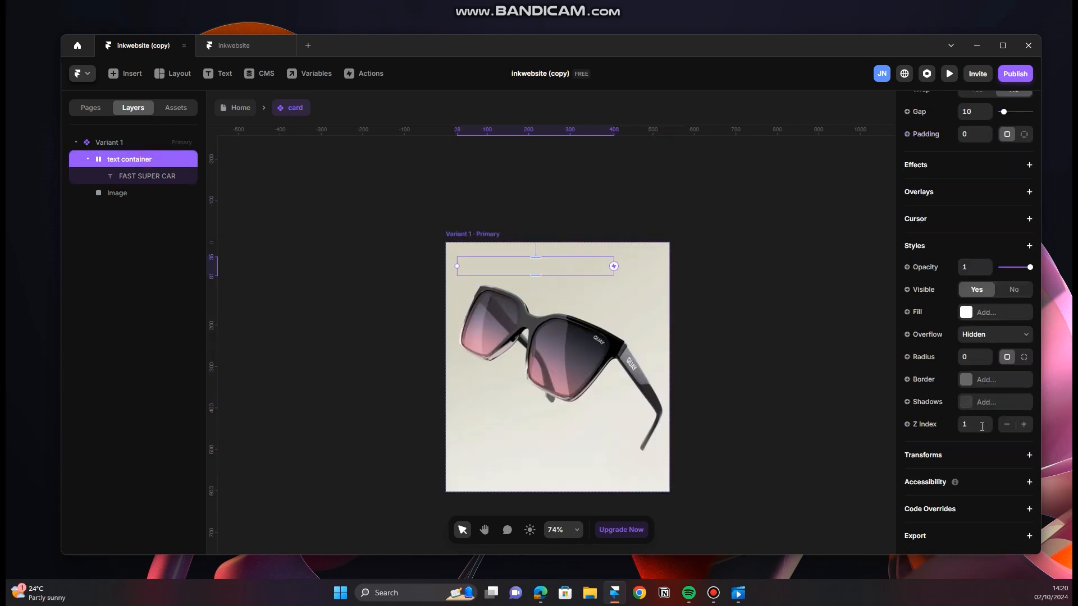
left_click(1024, 425)
left_click(1025, 425)
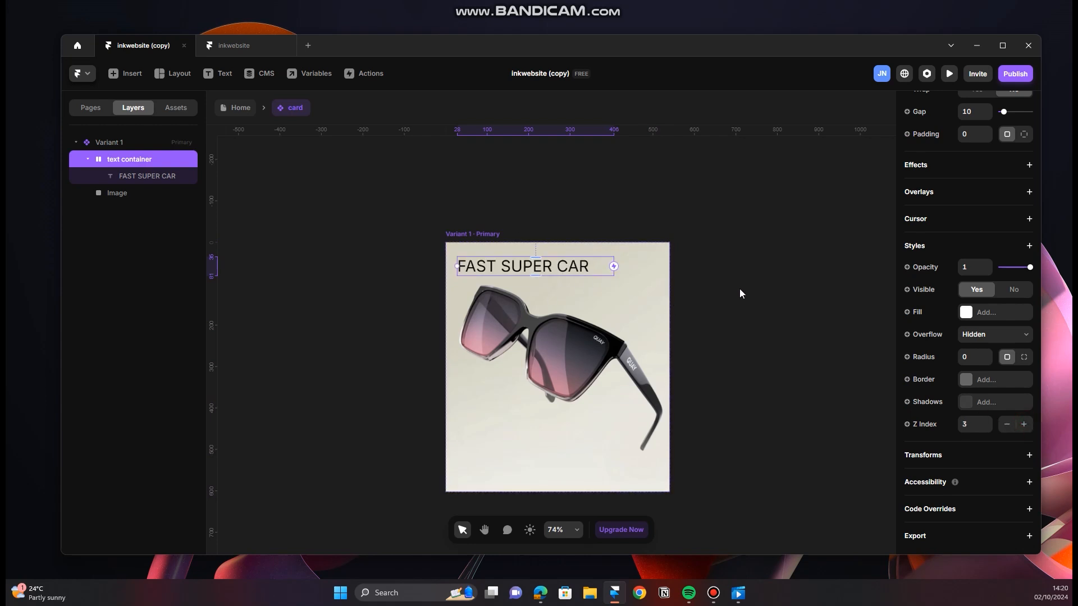
left_click(752, 277)
Step: Add a Hover variant to the card component's primary Variant 1
scroll(492, 288, "down", 1)
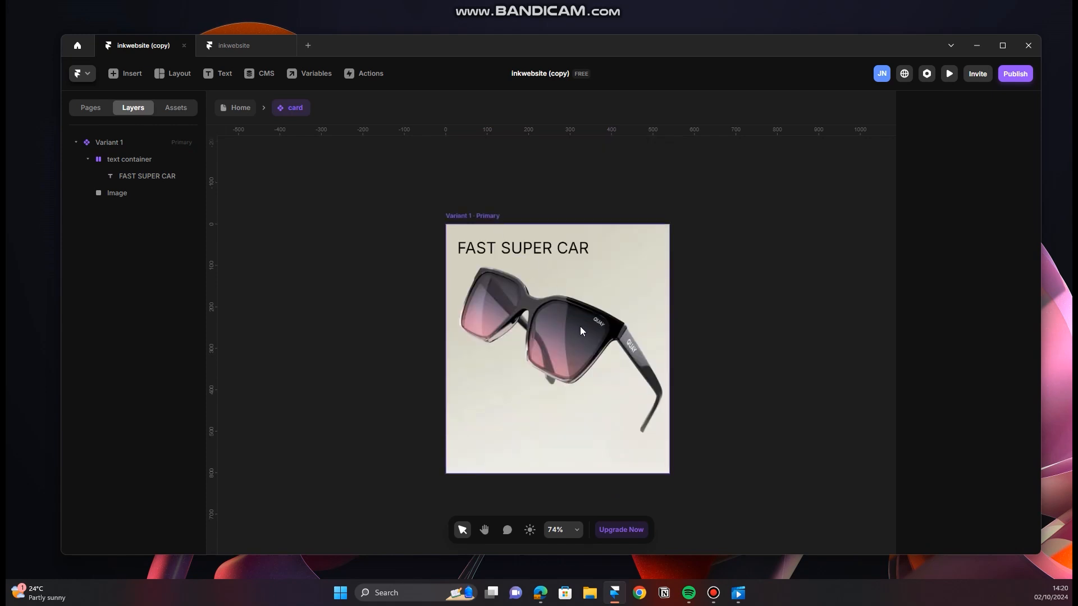
scroll(579, 326, "down", 2)
left_click(484, 236)
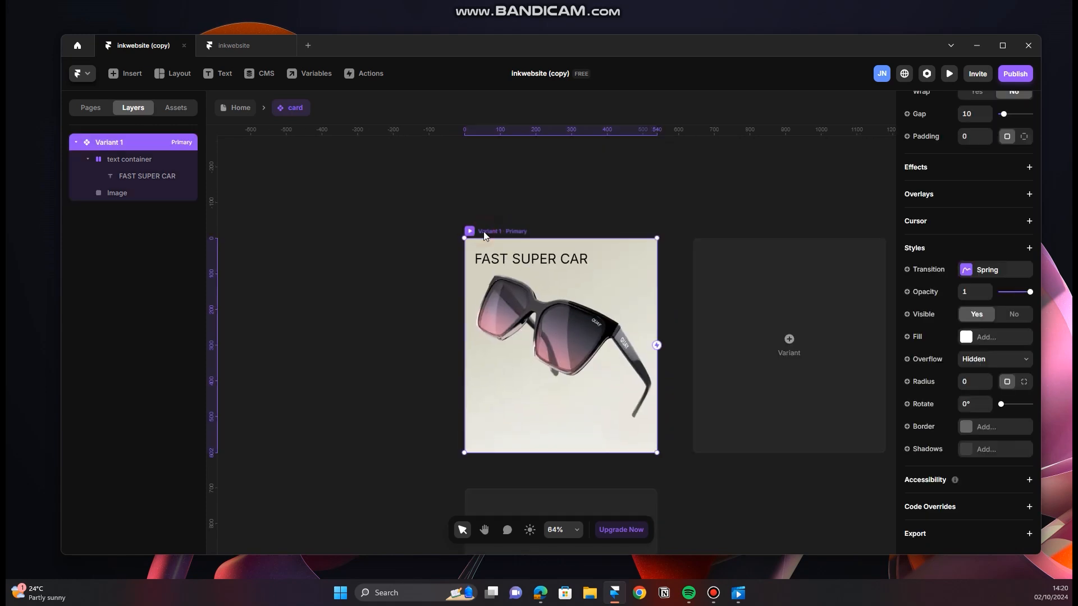
scroll(554, 322, "down", 5)
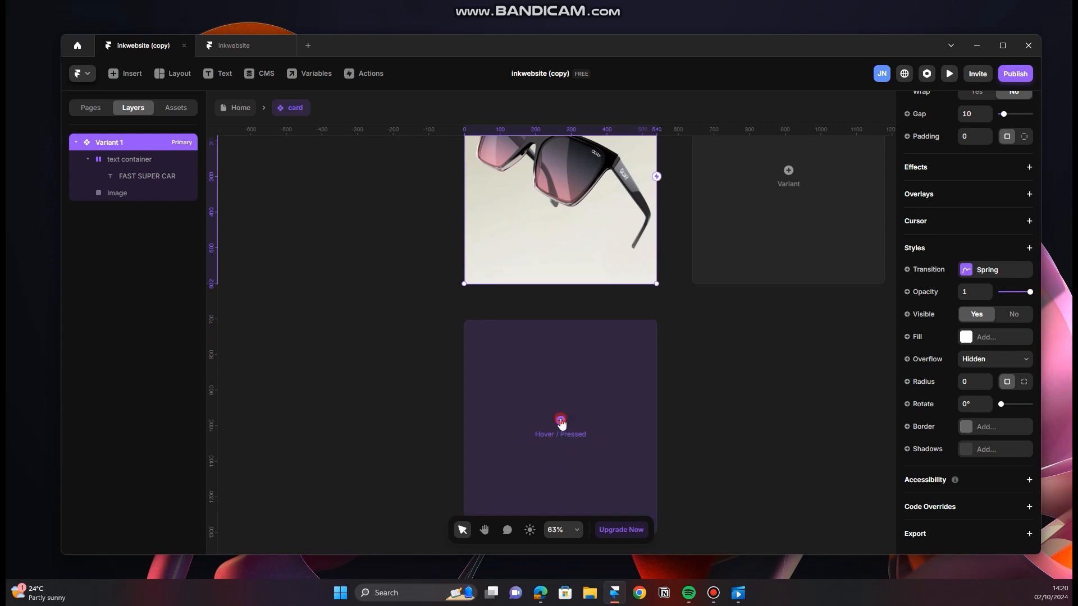
left_click(561, 422)
left_click(579, 432)
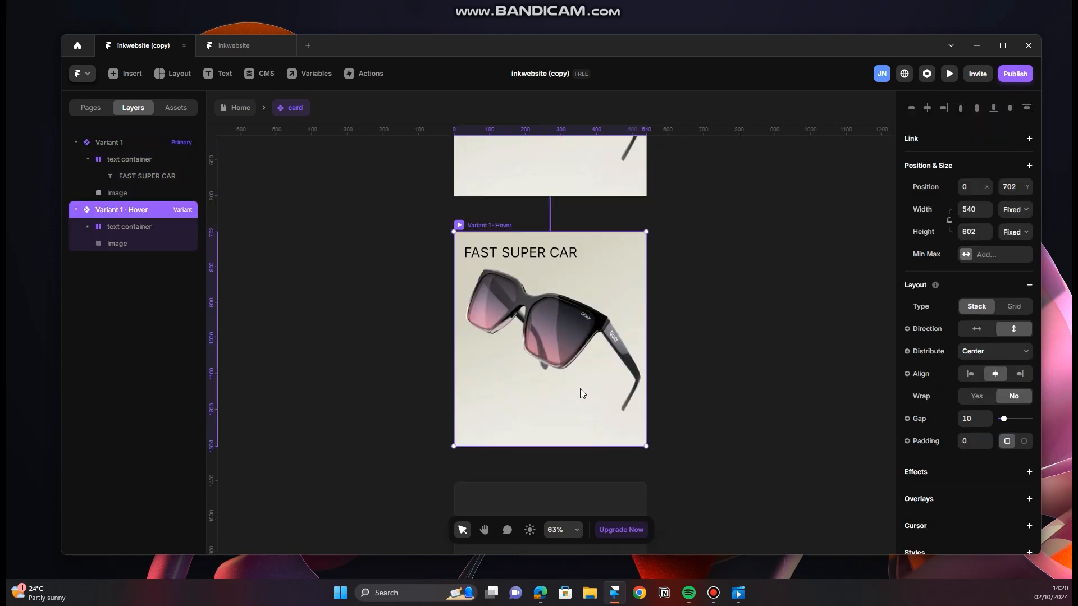
scroll(579, 393, "up", 5)
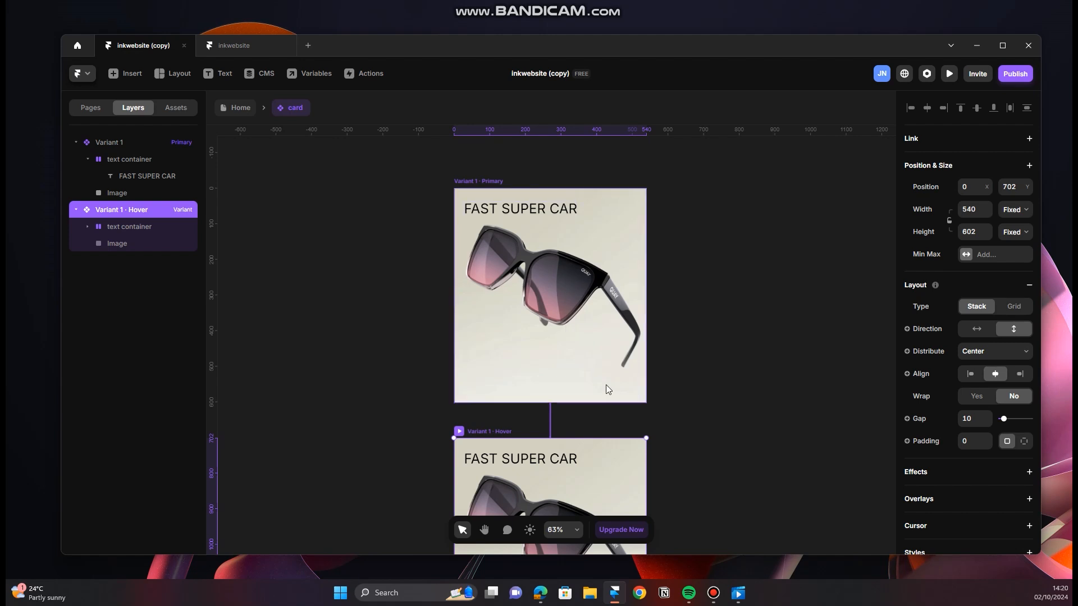
scroll(558, 308, "down", 2)
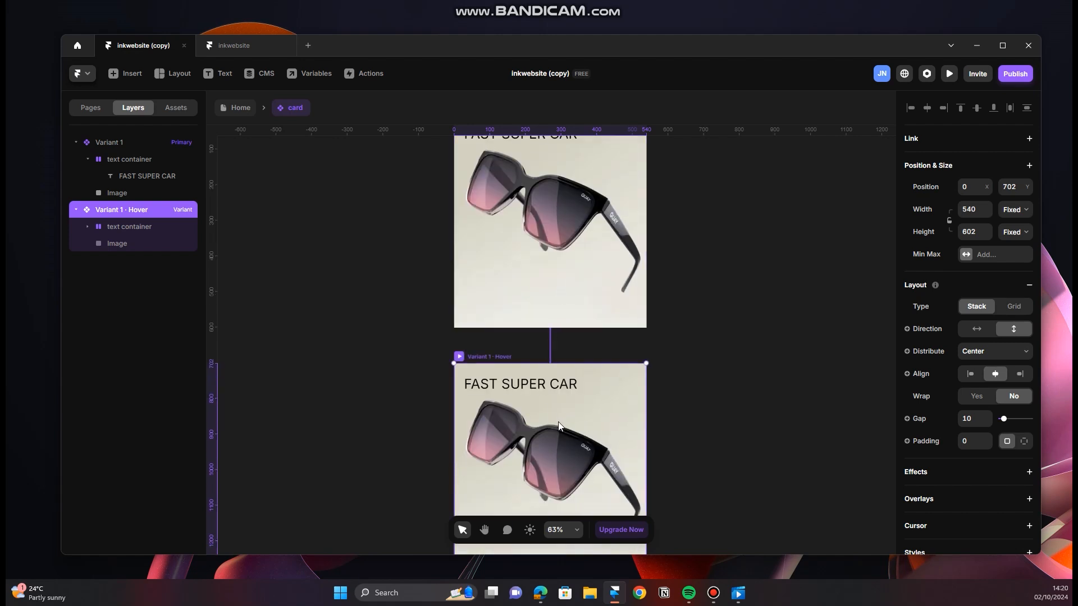
scroll(558, 423, "down", 2)
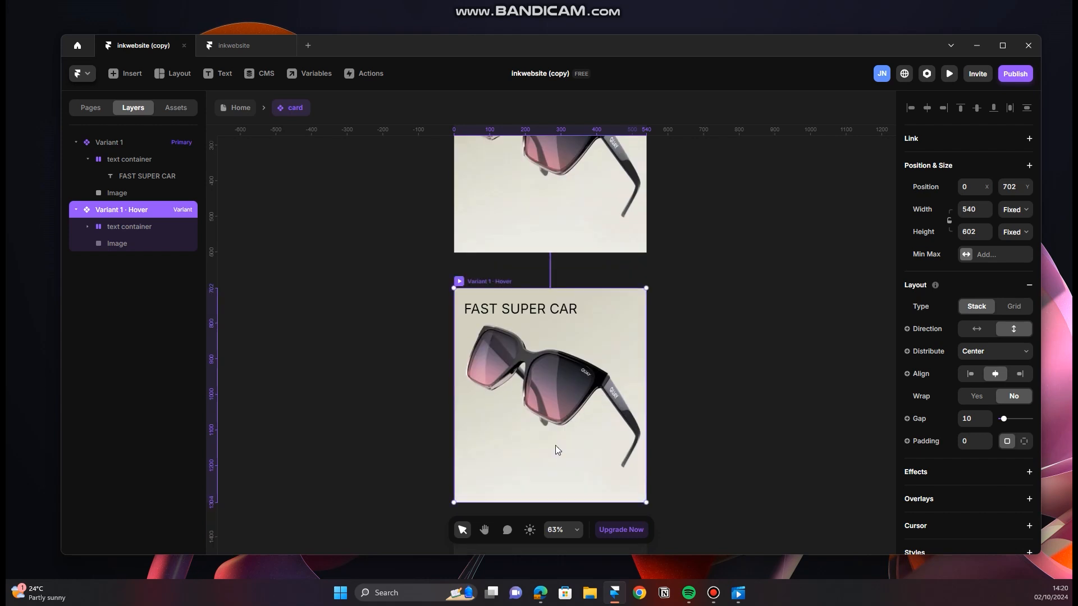
Step: Remove the Scale transform from the Image layer of the primary Variant 1
scroll(587, 429, "up", 4)
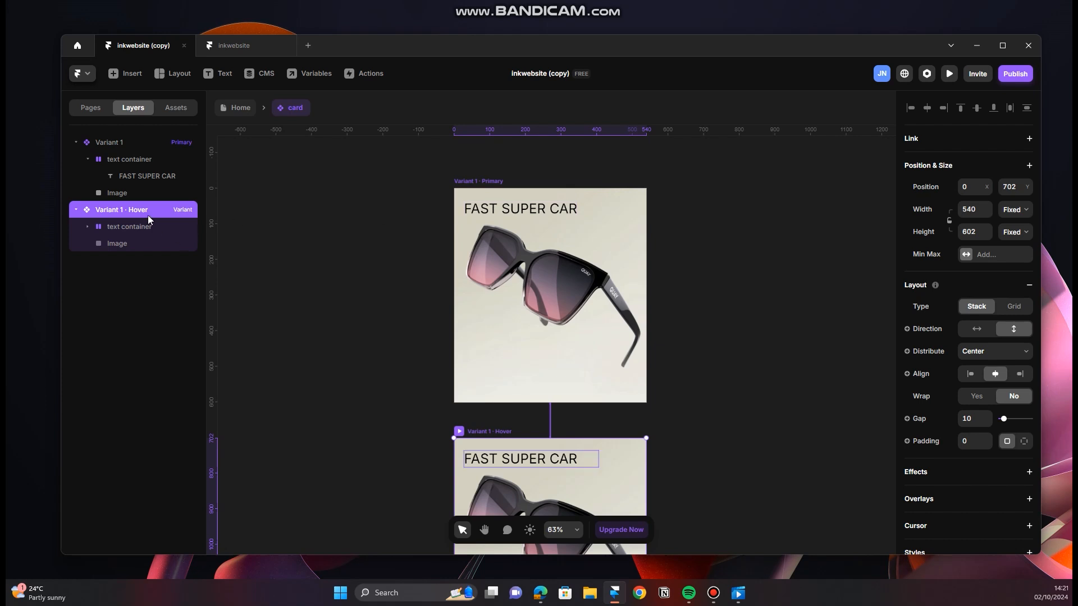
left_click(142, 146)
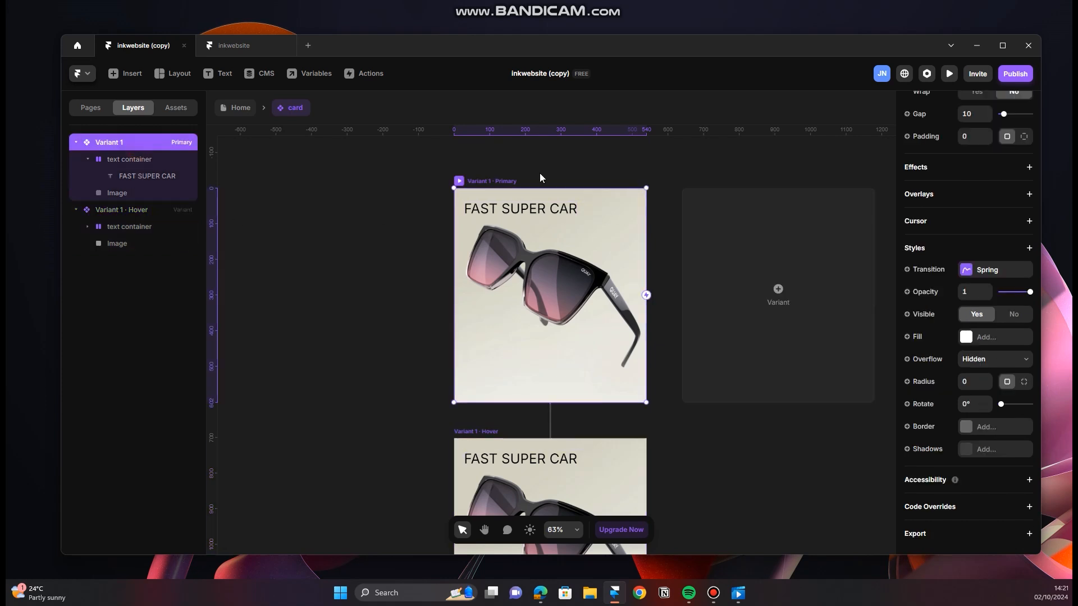
left_click(140, 193)
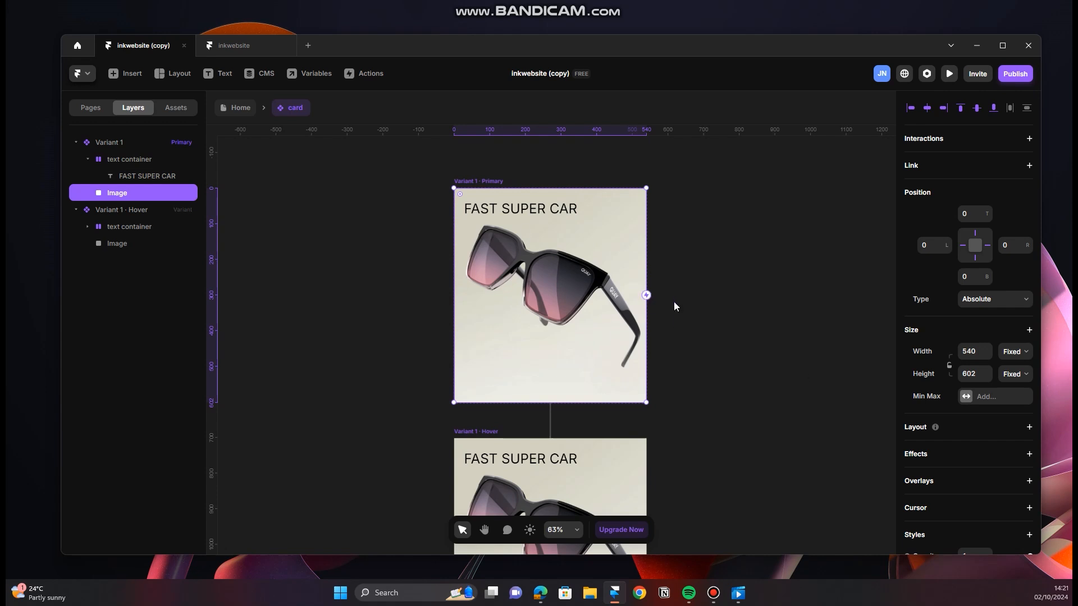
scroll(983, 374, "down", 5)
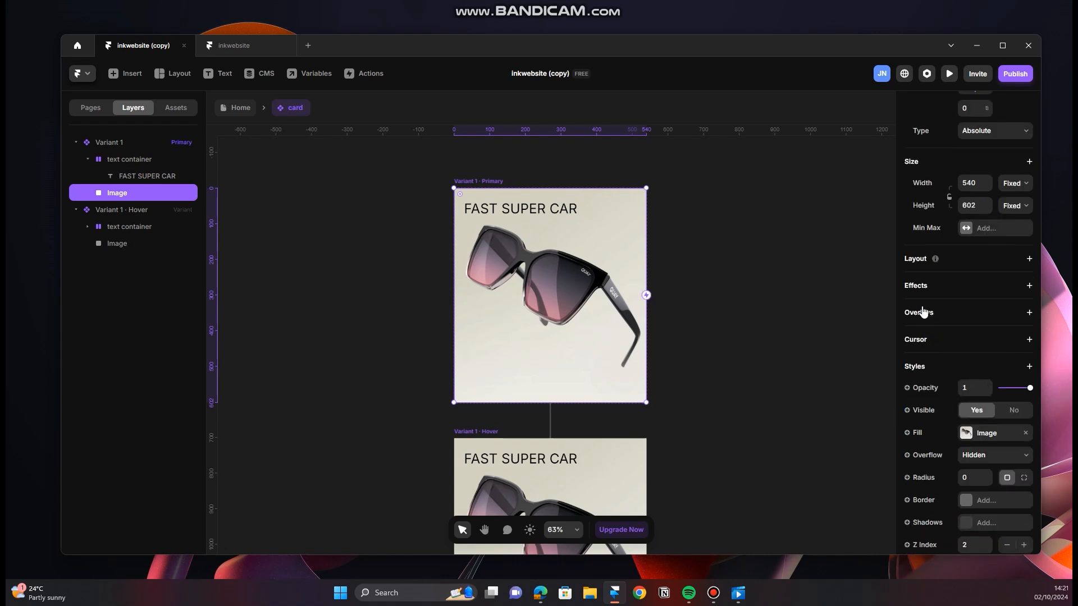
scroll(934, 324, "down", 2)
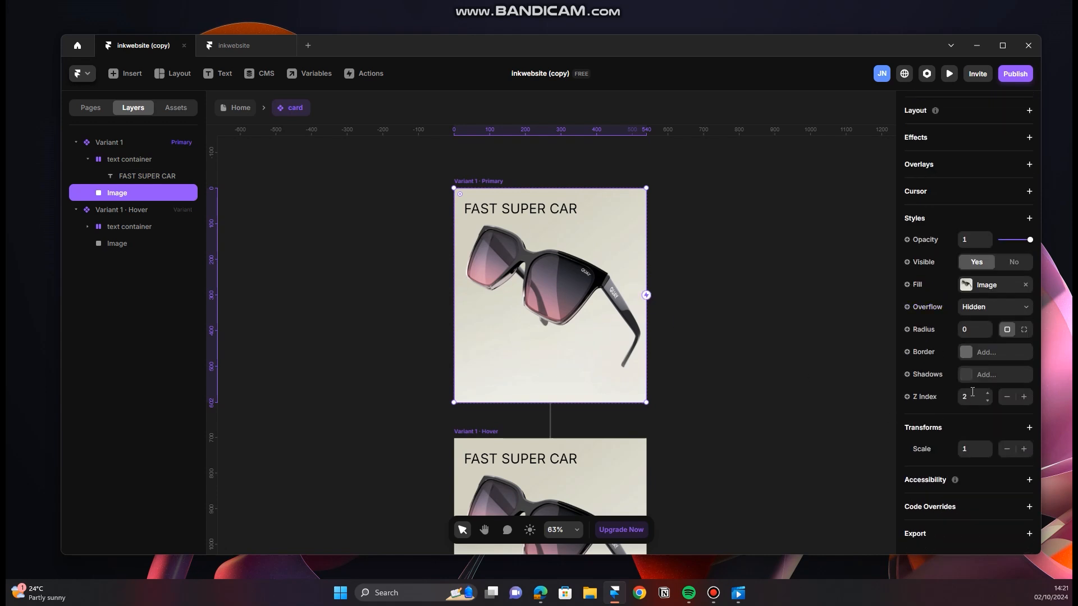
left_click(1028, 429)
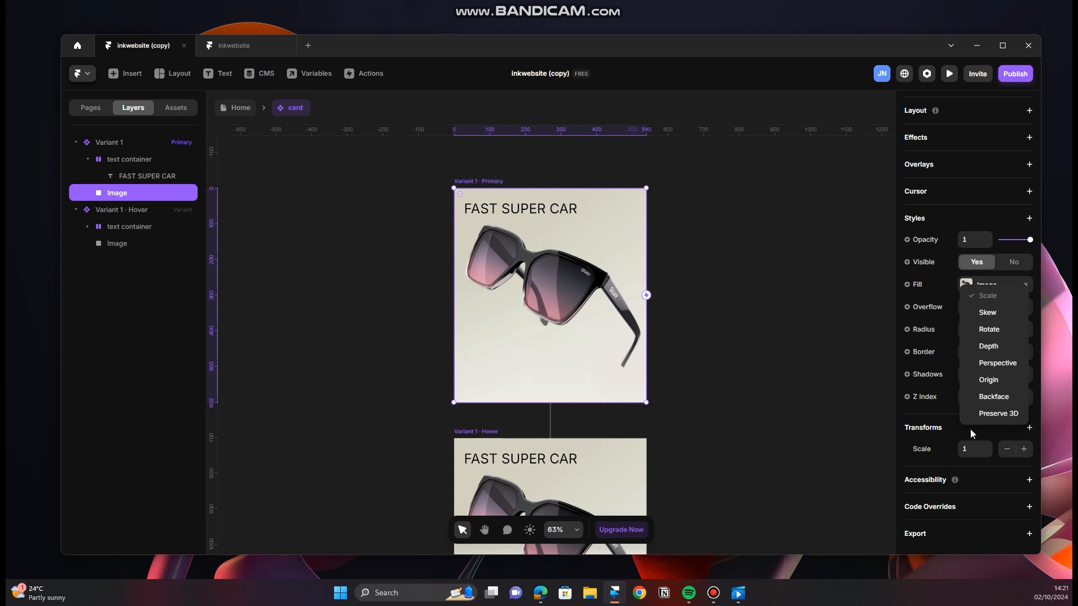
left_click(973, 434)
right_click(932, 436)
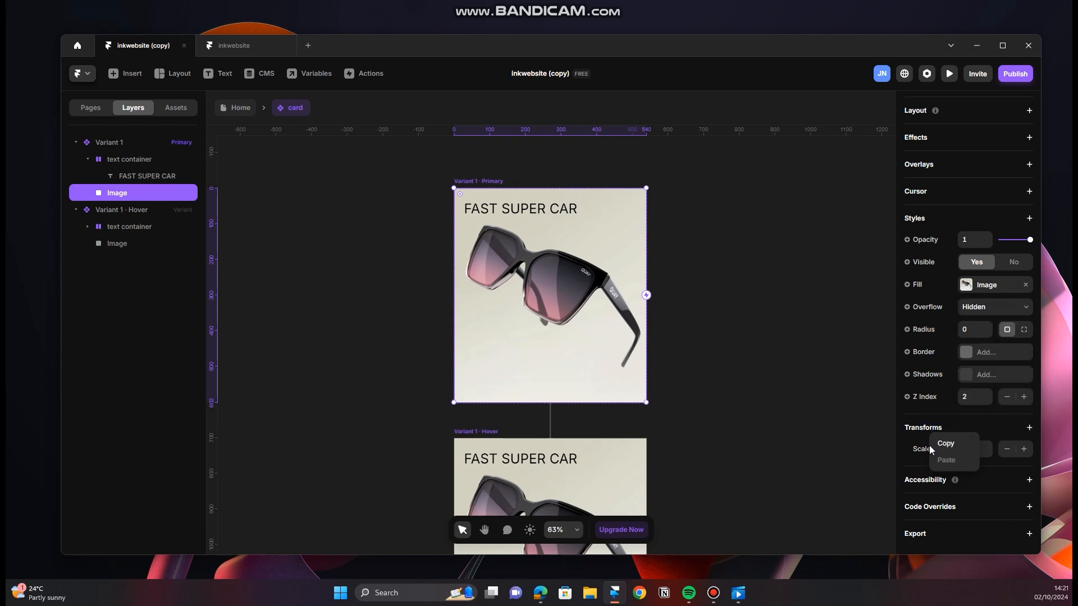
left_click(929, 449)
right_click(922, 453)
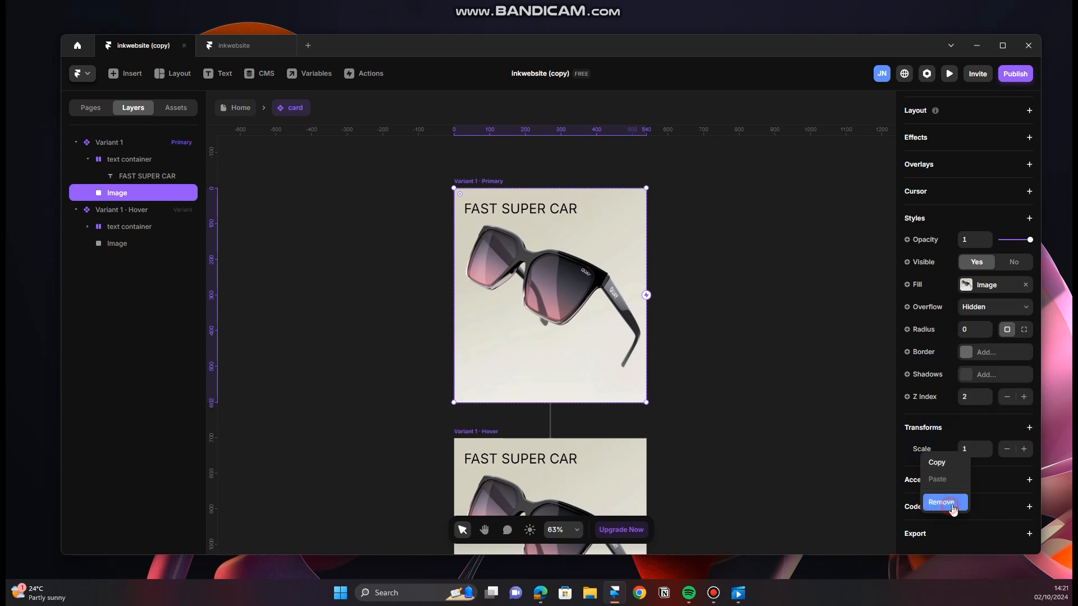
left_click(944, 503)
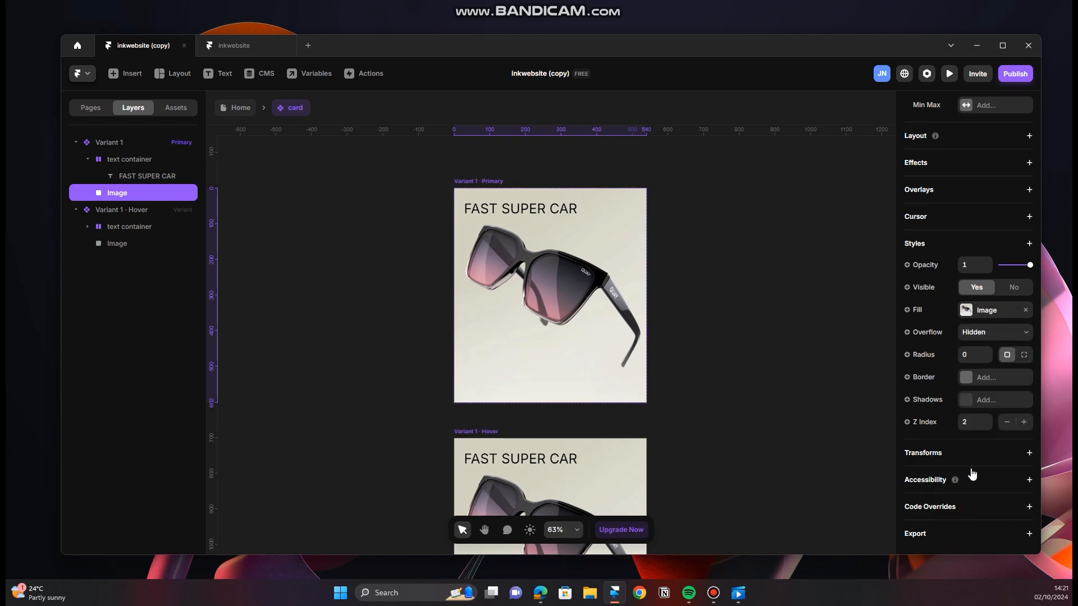
Step: Add a Scale transform of 1.3 to the Image layer of the primary Variant 1
left_click(1029, 452)
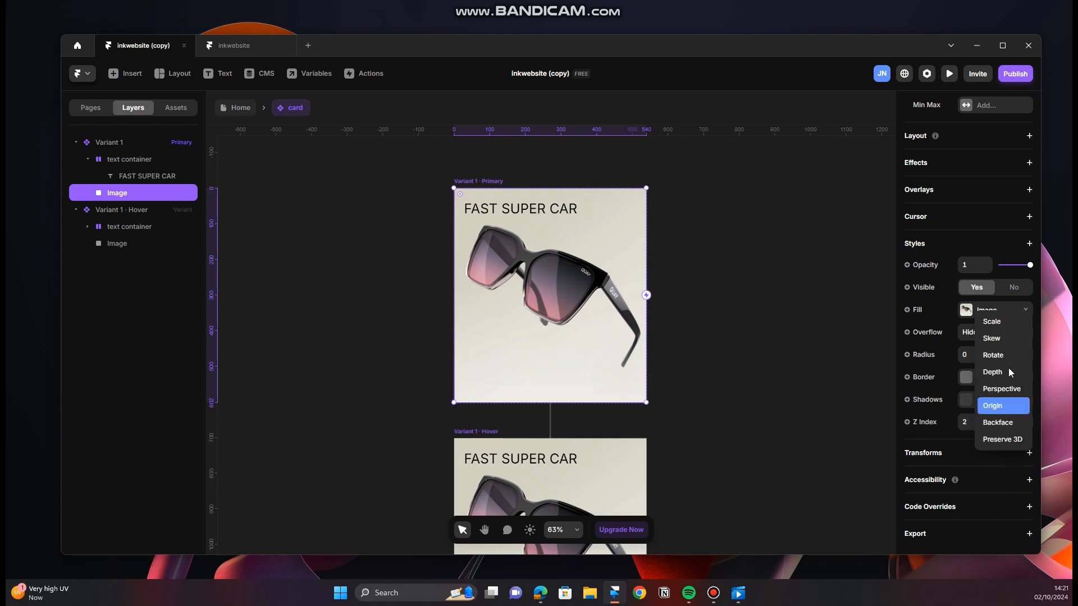
left_click(1010, 324)
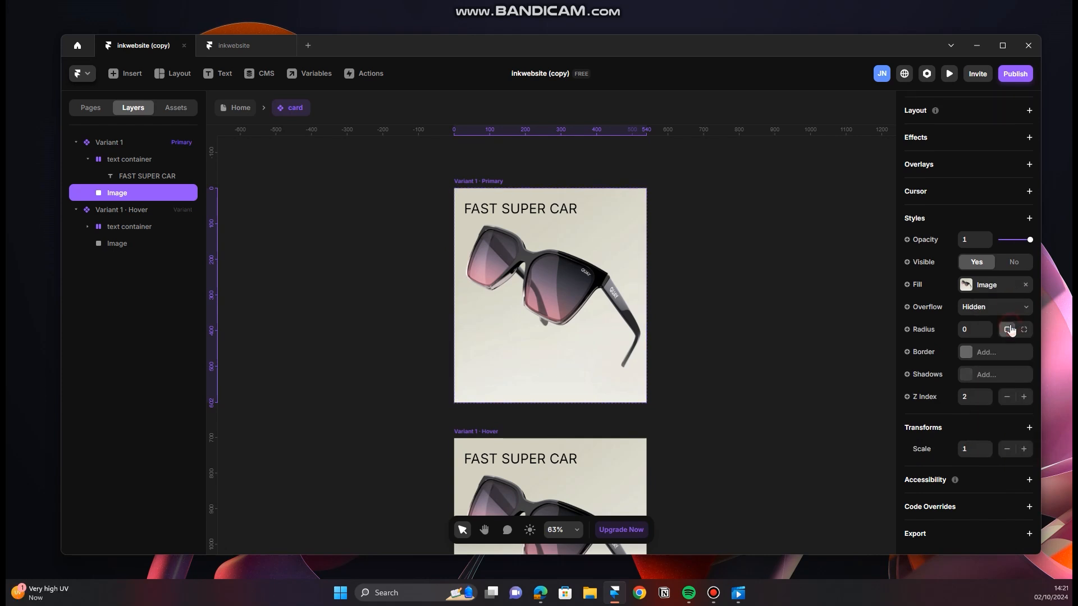
left_click(1024, 449)
left_click(1024, 449)
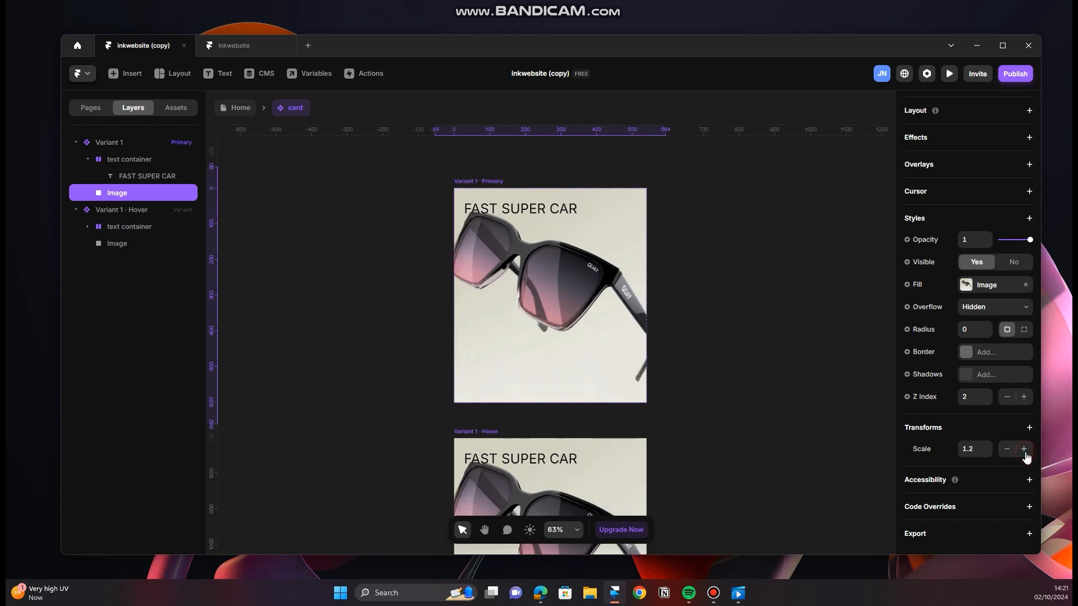
left_click(1024, 449)
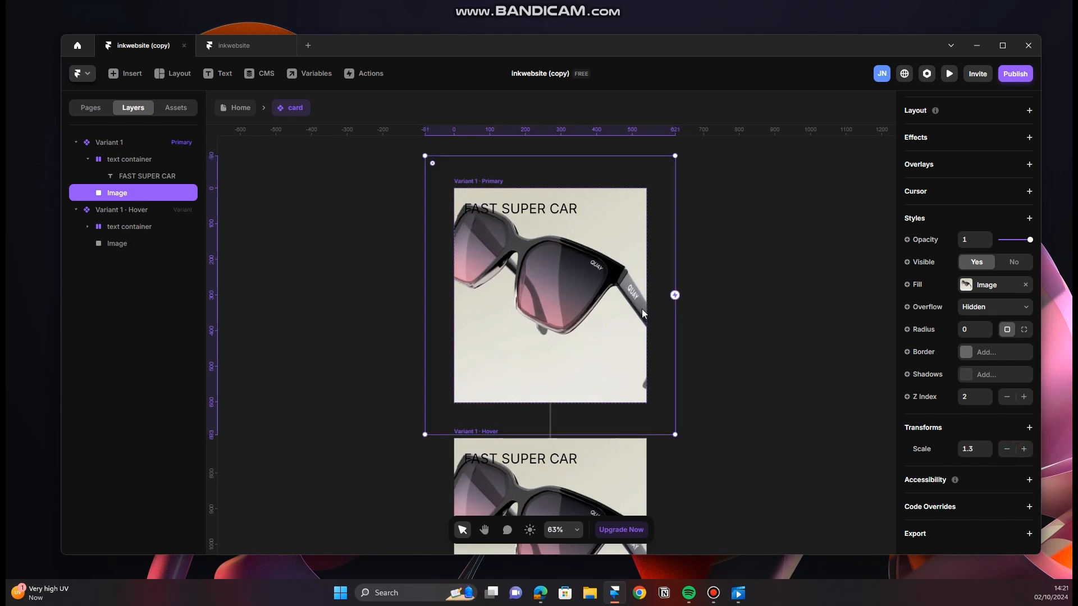
Step: Remove the inherited Scale transform from the Image layer of the Hover variant
scroll(722, 369, "down", 3)
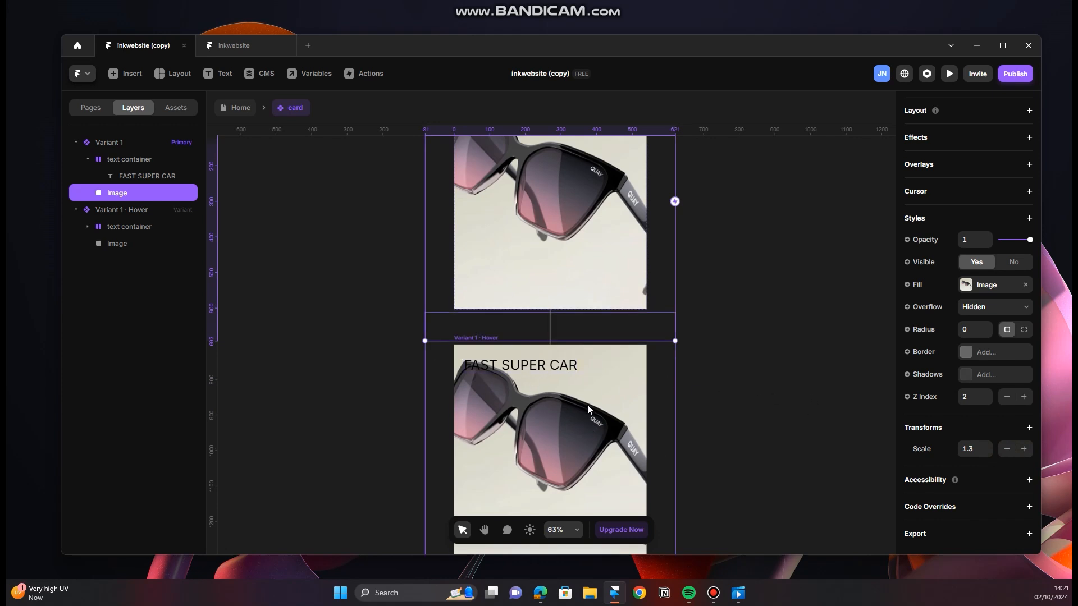
left_click(470, 338)
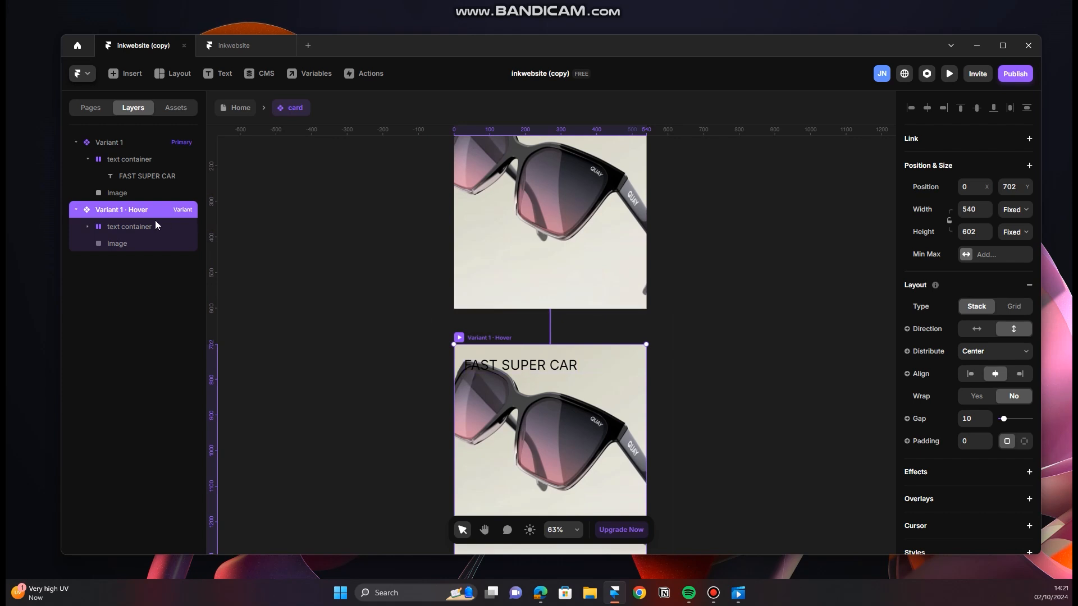
left_click(156, 244)
scroll(941, 449, "down", 5)
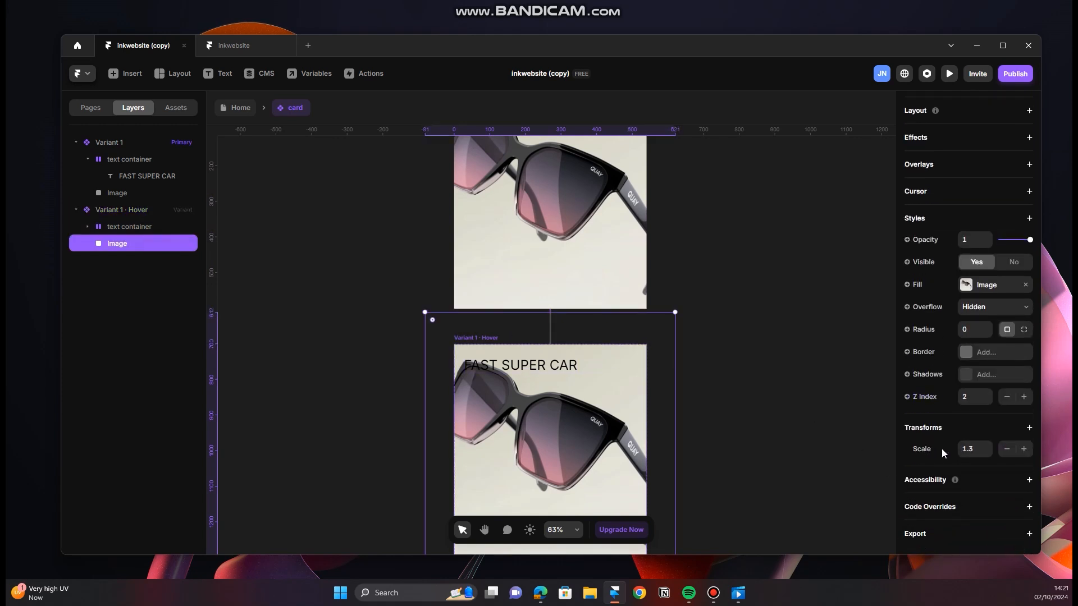
right_click(929, 450)
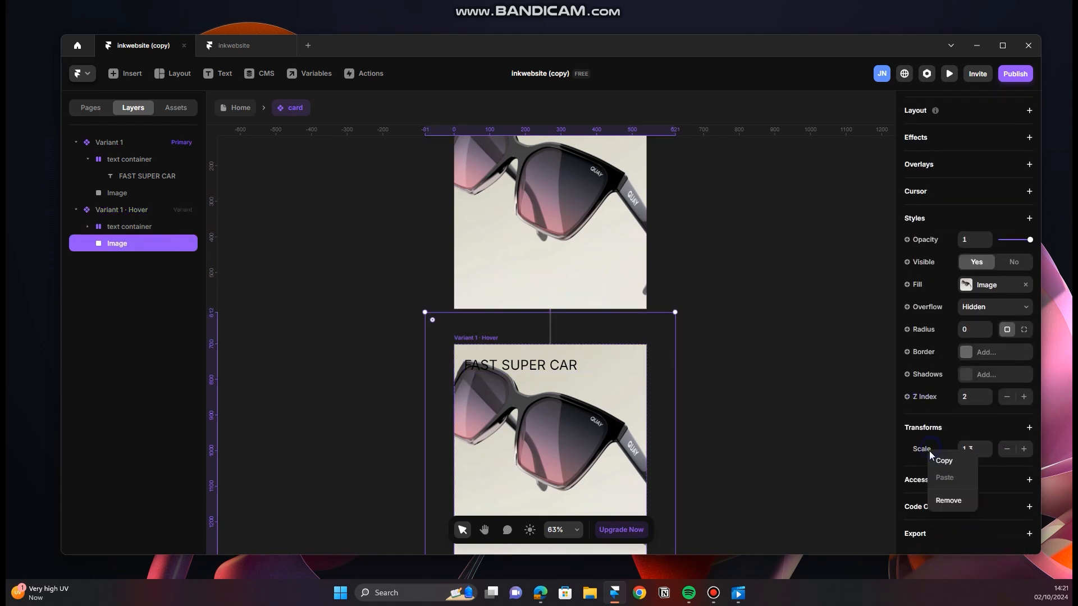
left_click(937, 502)
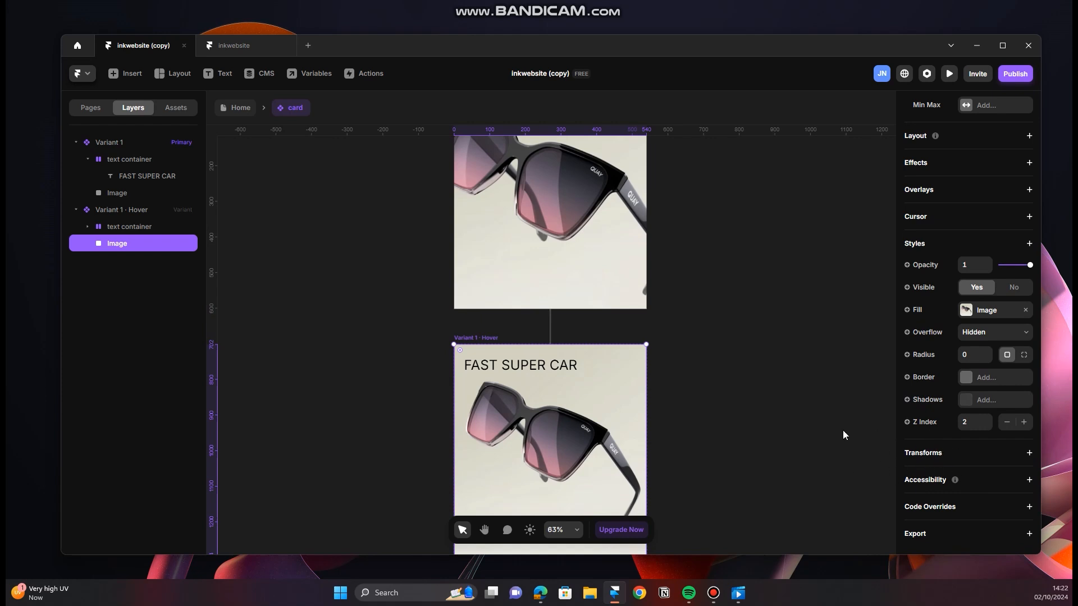
Step: Preview the primary variant to check the image's zoom-out on hover, and return to the component canvas
scroll(560, 297, "up", 5)
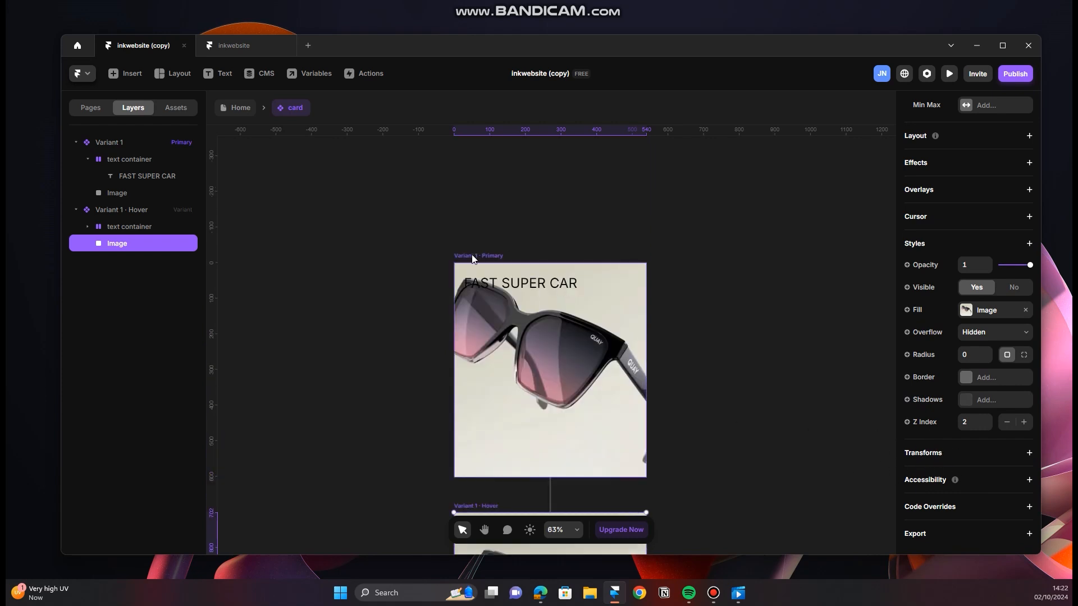
left_click(463, 259)
left_click(459, 256)
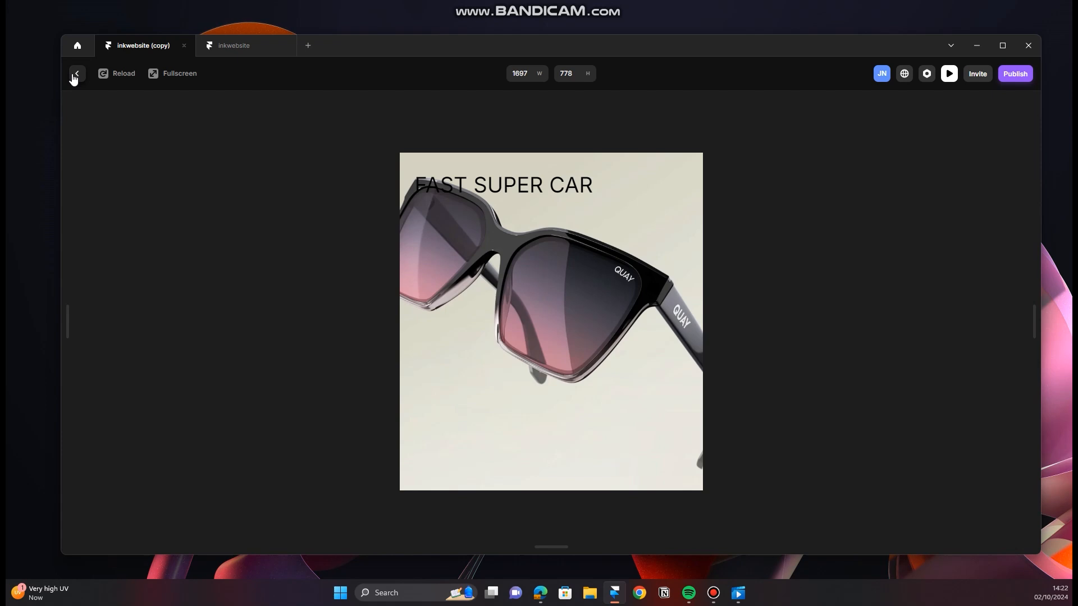
left_click(77, 74)
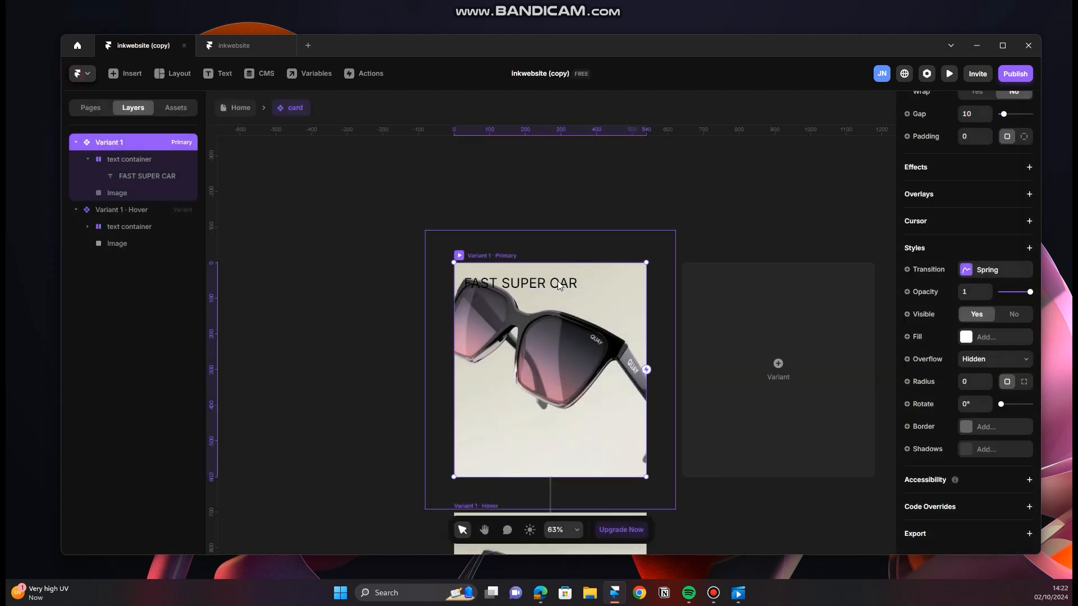
Step: Switch to the browser to check the INK site's card title hover behaviour, and return to Framer
scroll(554, 285, "down", 2)
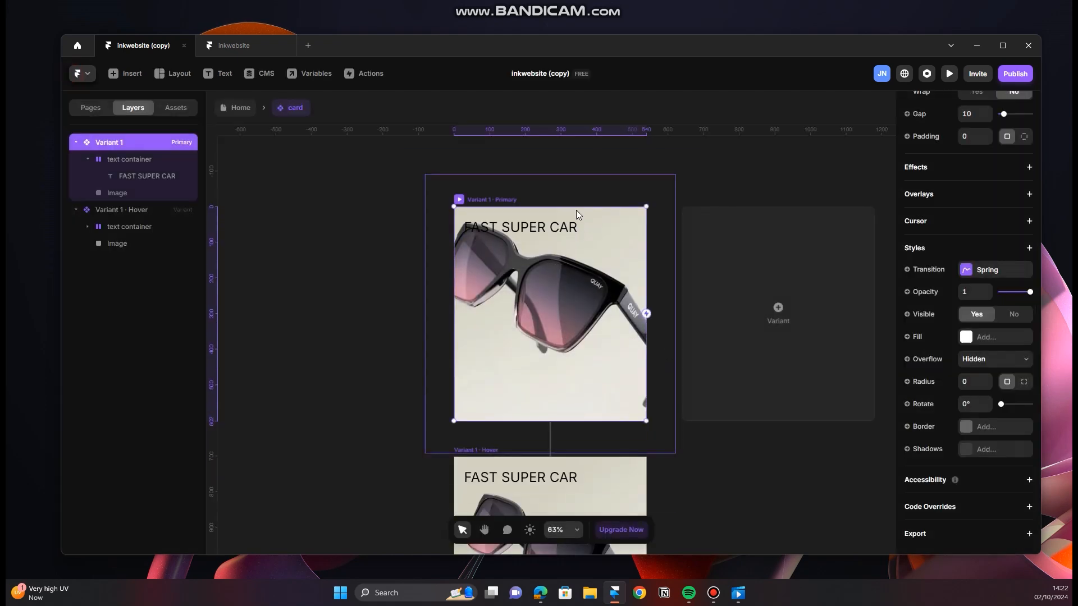
left_click(542, 595)
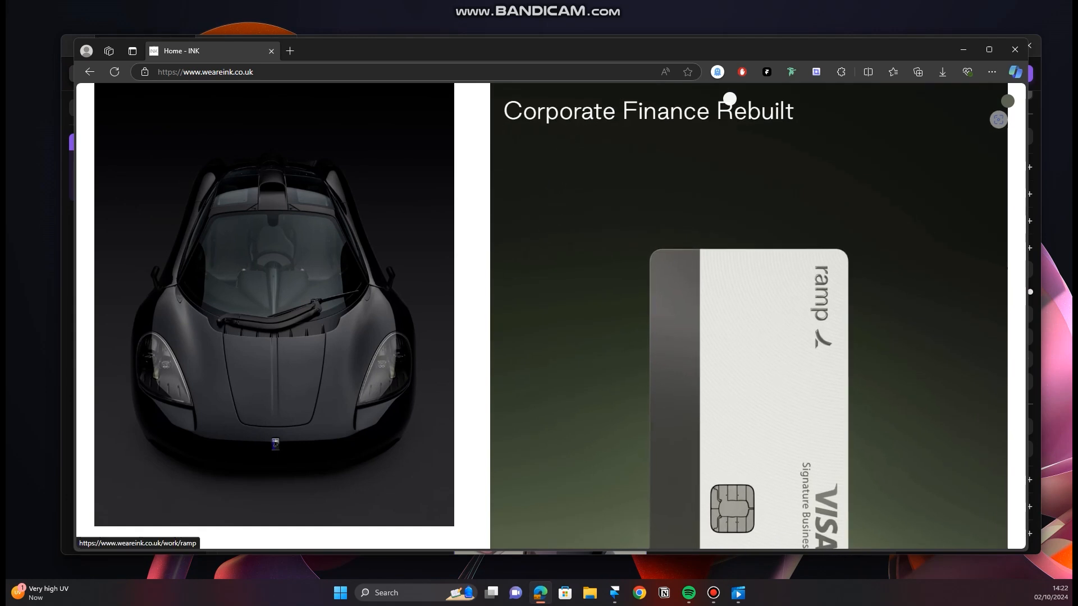
left_click(962, 51)
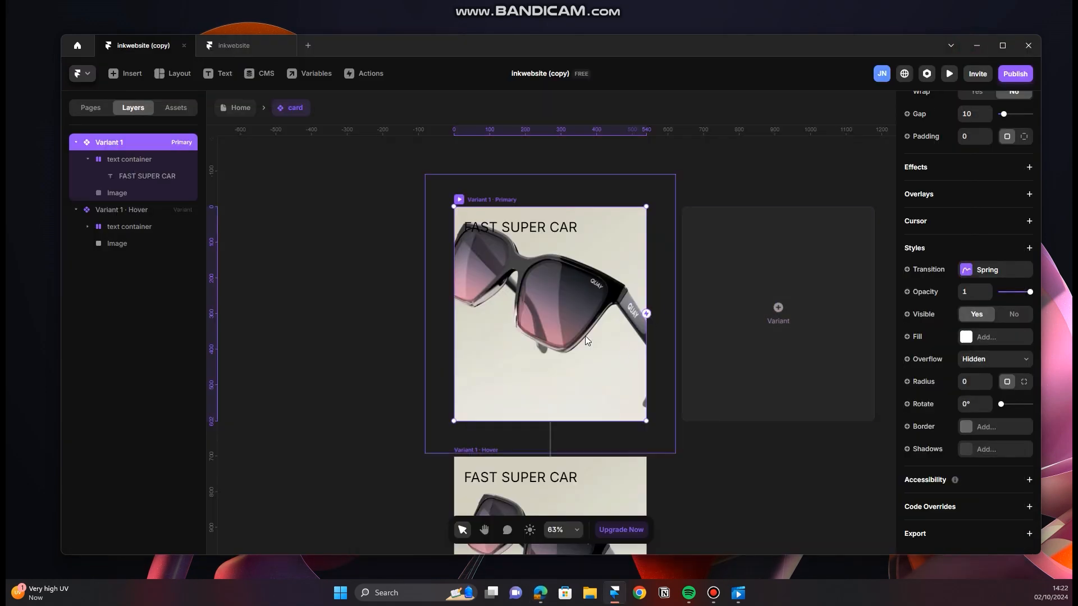
Step: Set the top offset of the primary Variant 1's text container to 100
double_click(537, 226)
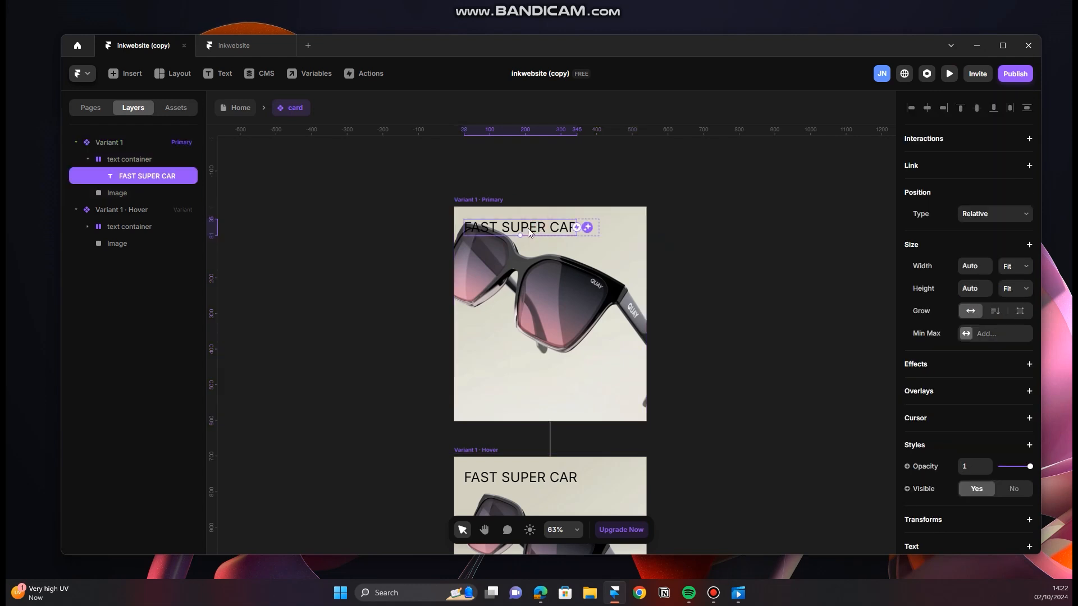
left_click(112, 162)
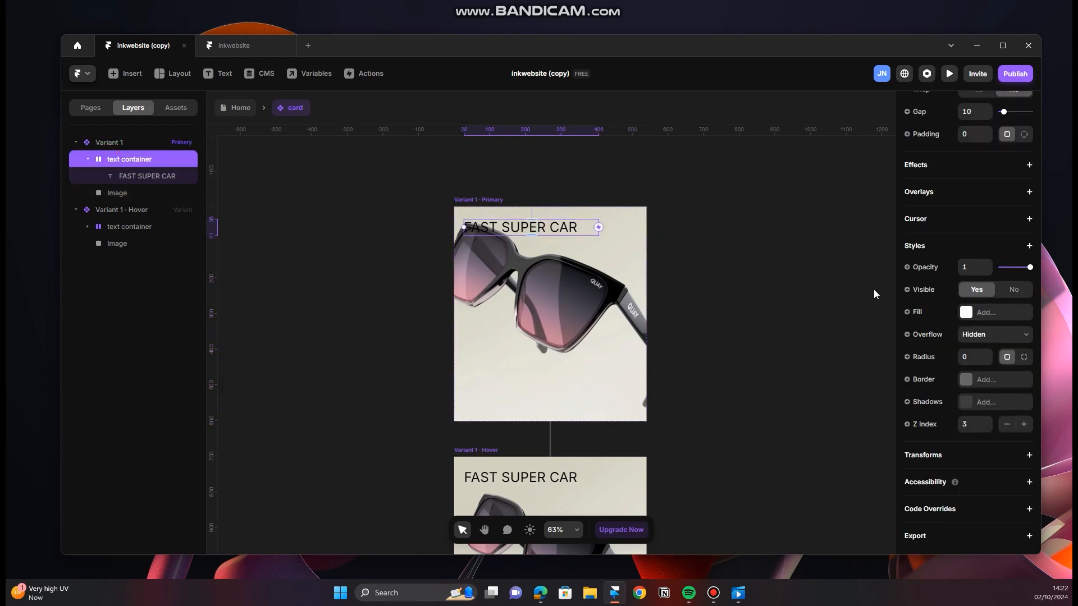
scroll(993, 264, "up", 8)
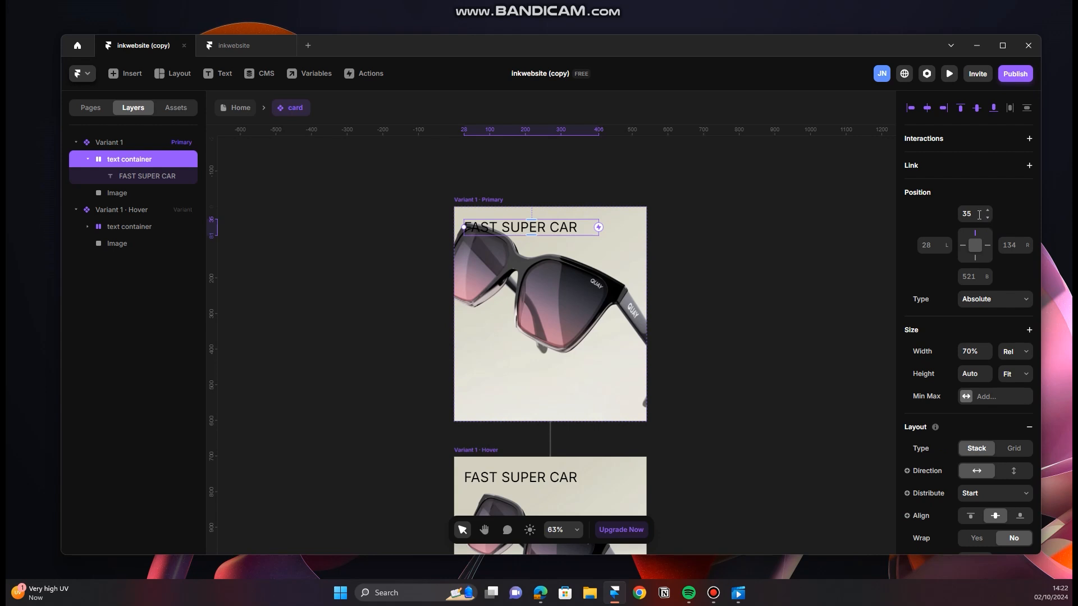
left_click(974, 214)
type("100")
key("Return")
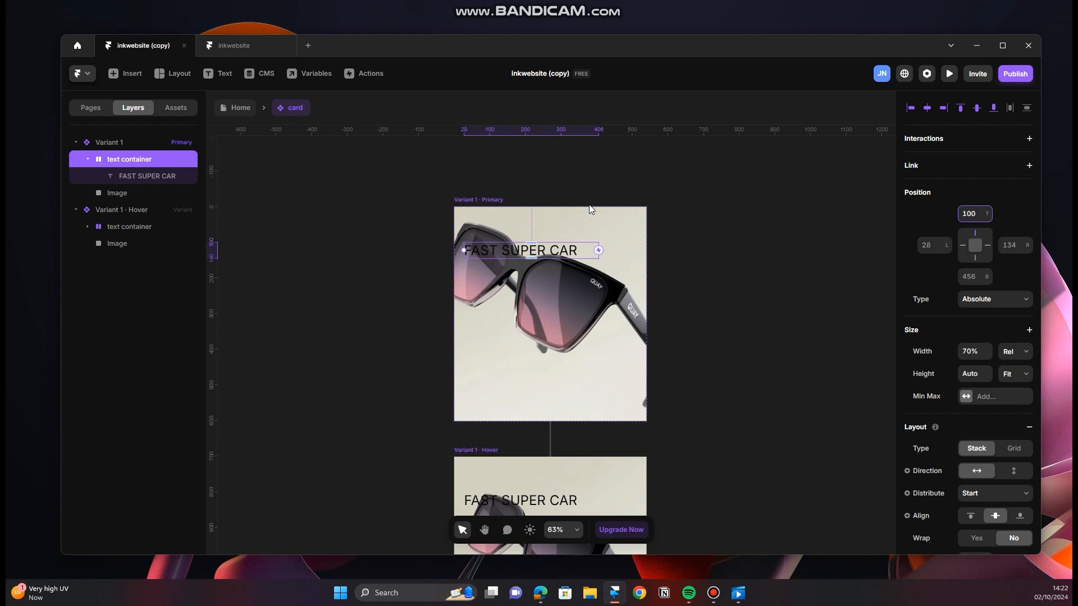
Step: Pin the primary variant's text container to the card's left edge with an offset of 30
scroll(602, 319, "down", 1)
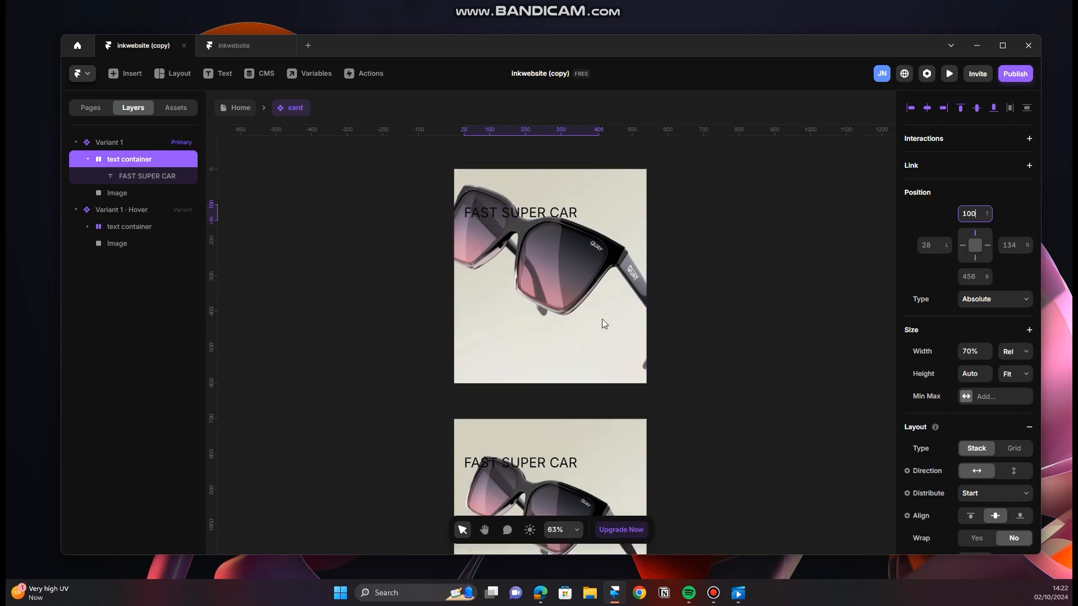
left_click(962, 246)
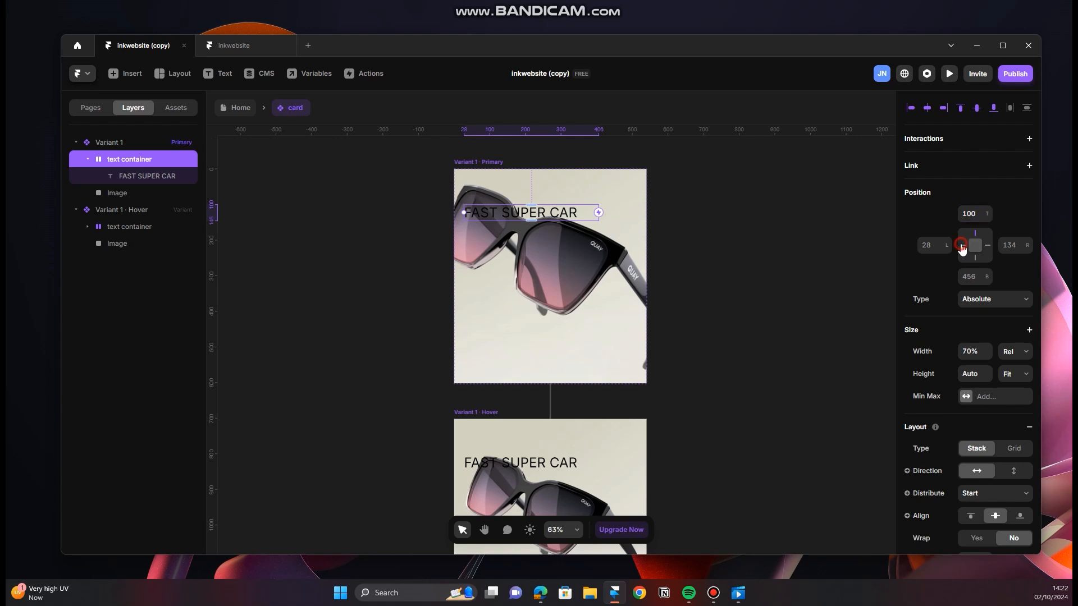
left_click(930, 246)
type("30")
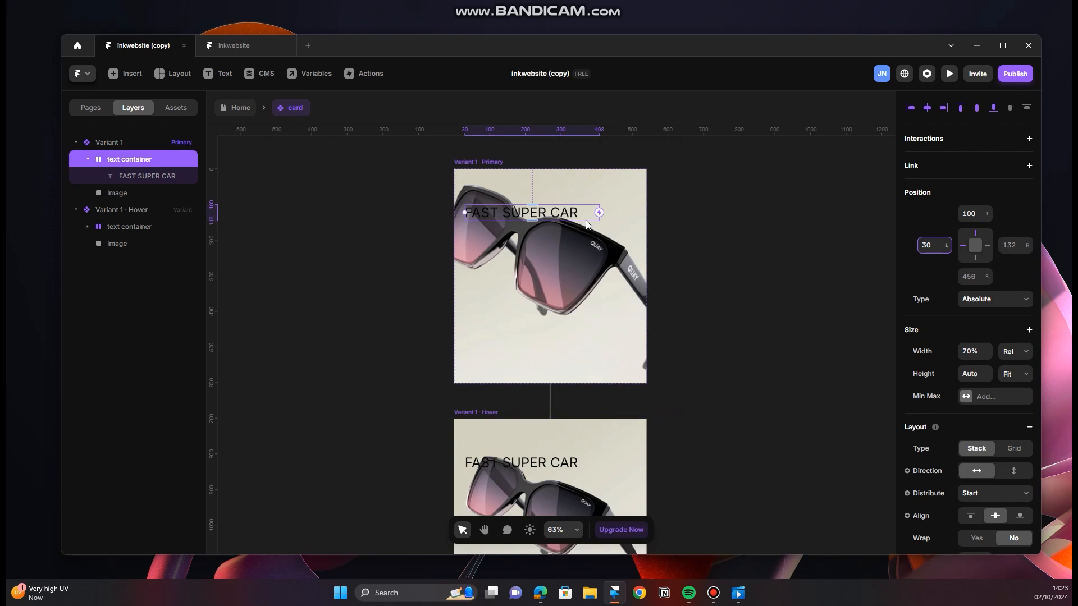
Step: Reduce the opacity of the primary variant's text container to 0
scroll(984, 452, "down", 3)
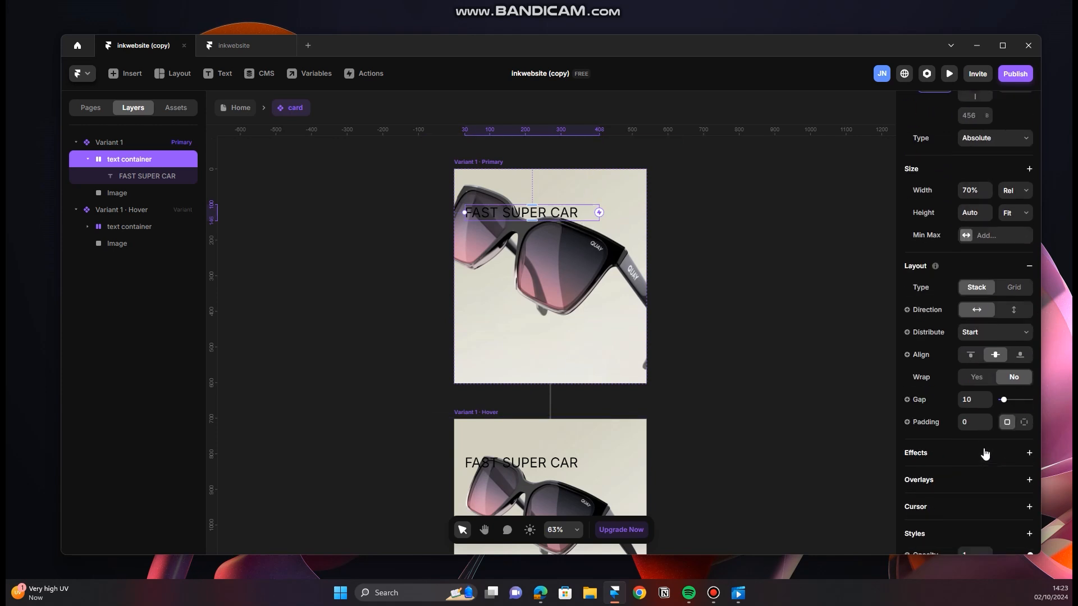
scroll(983, 453, "down", 2)
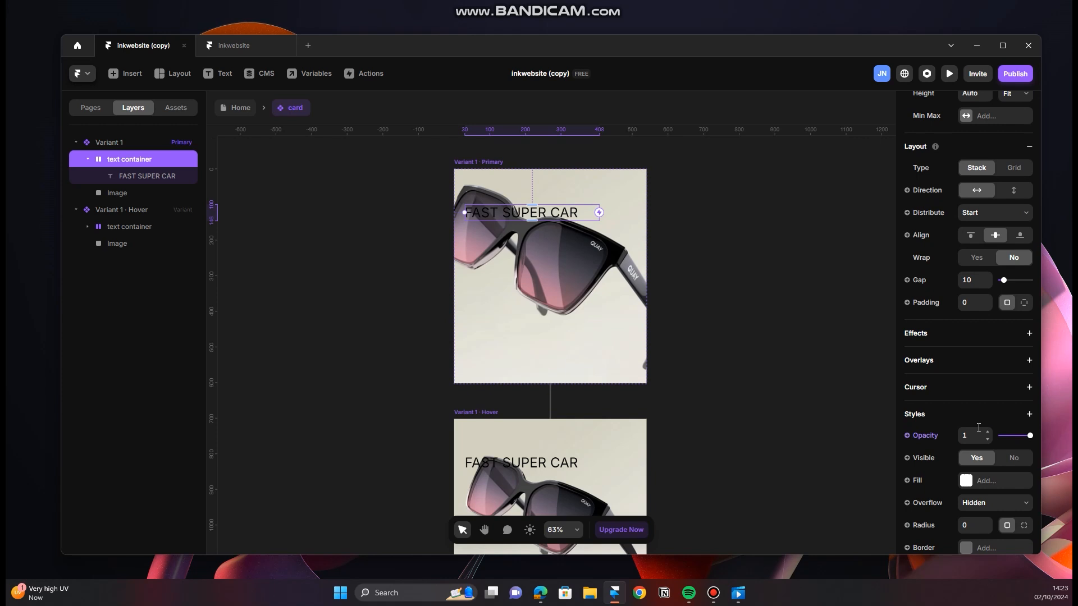
left_click_drag(1029, 436, 1001, 441)
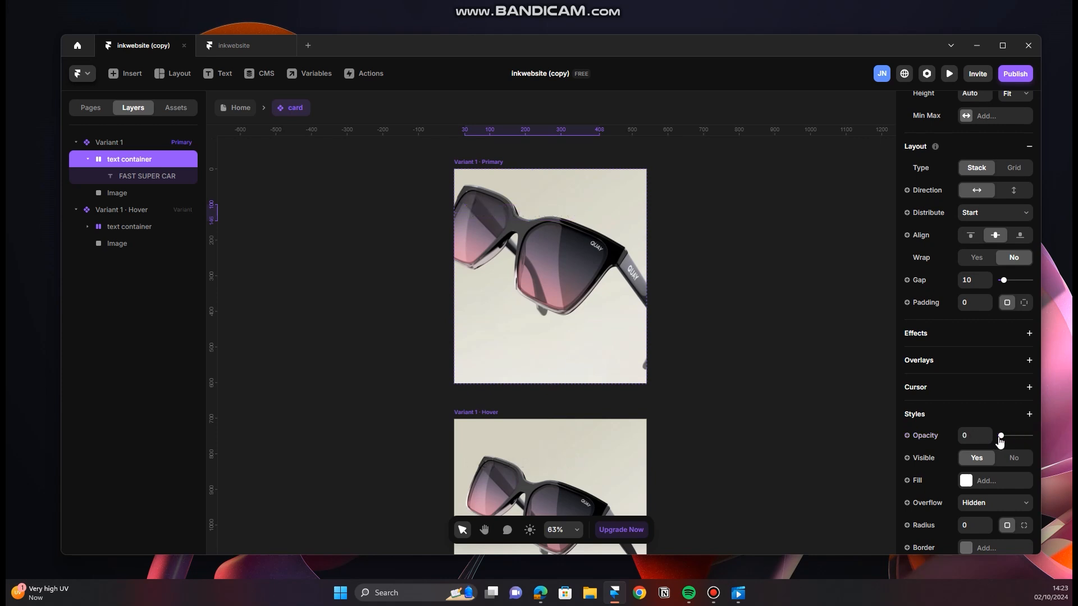
Step: Raise the opacity of the Hover variant's text container to 1
scroll(487, 299, "down", 3)
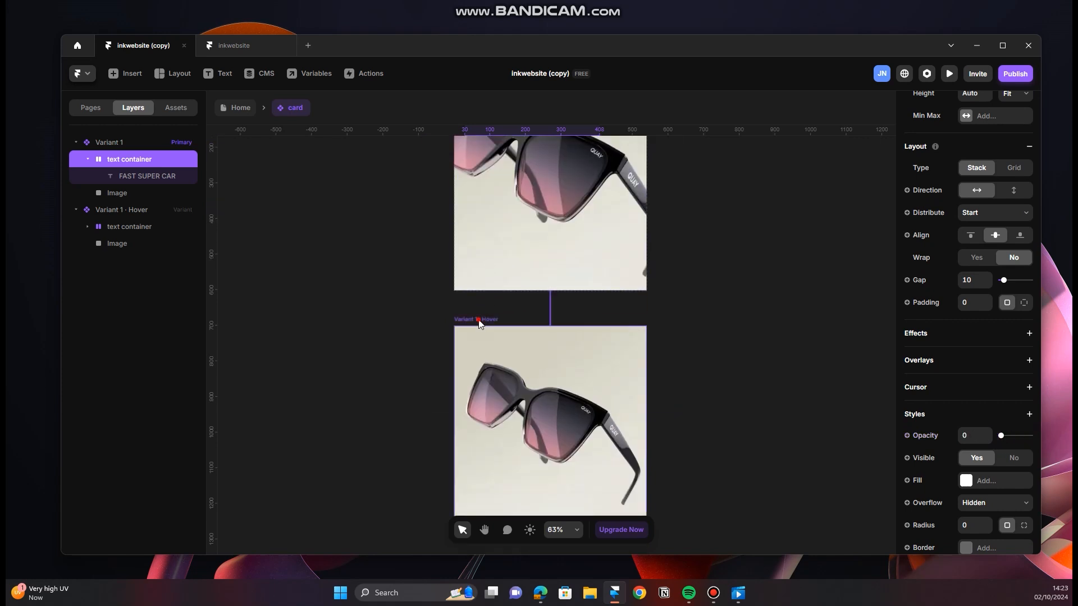
left_click(479, 320)
left_click(150, 225)
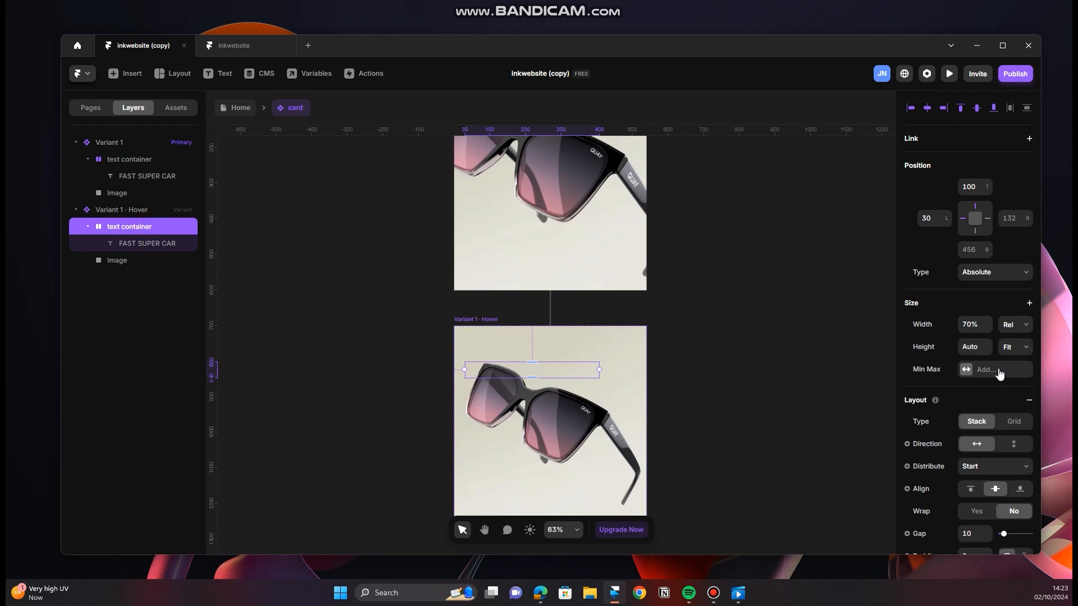
scroll(1009, 472, "down", 2)
scroll(1009, 467, "down", 3)
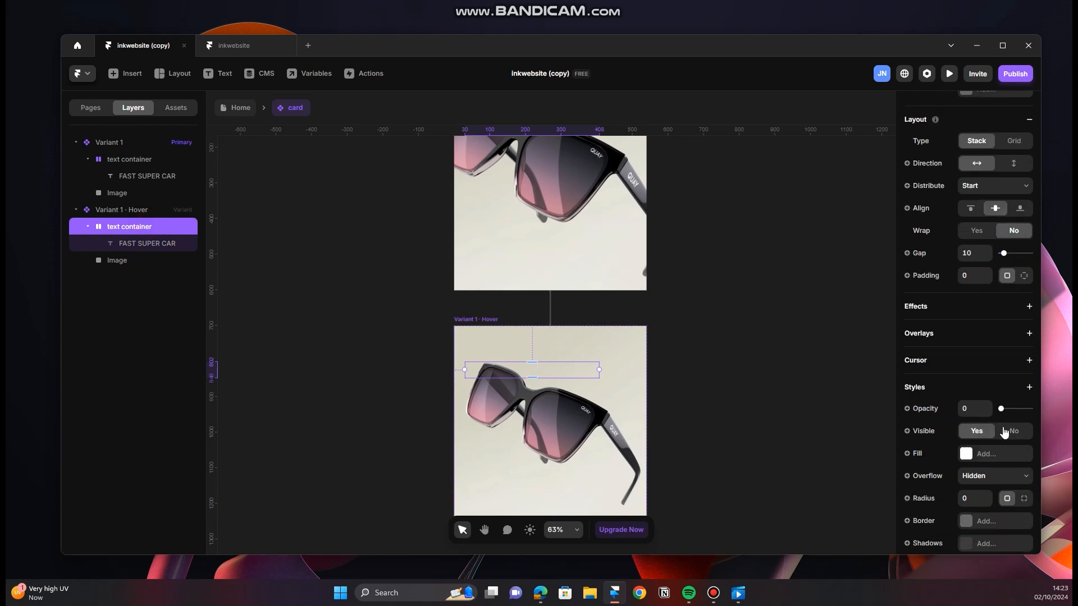
left_click_drag(1003, 412, 1038, 416)
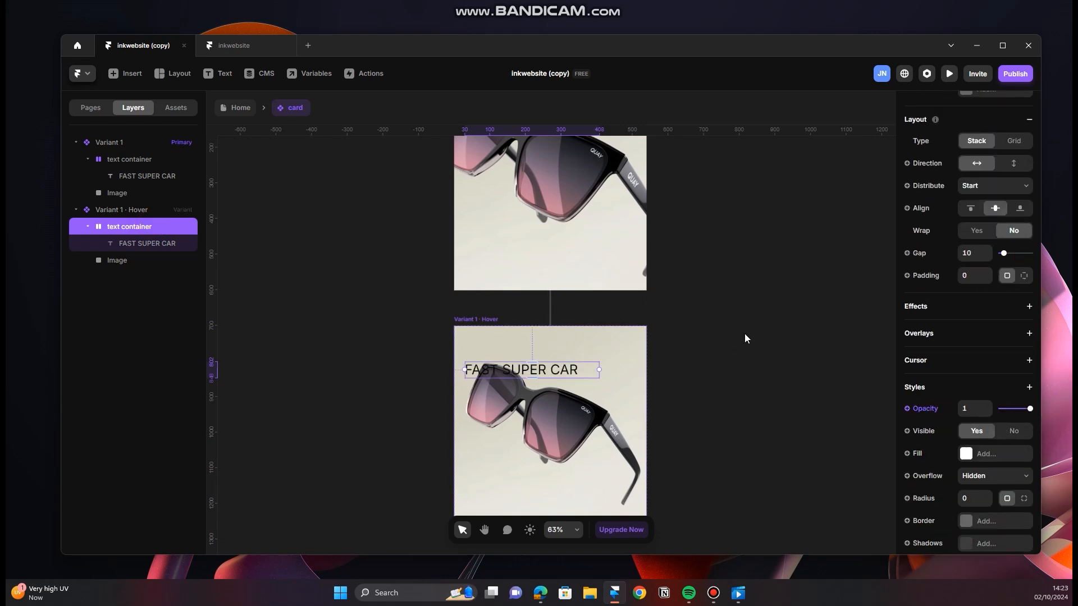
Step: Set the top offset of the Hover variant's text container to 40
scroll(948, 383, "up", 5)
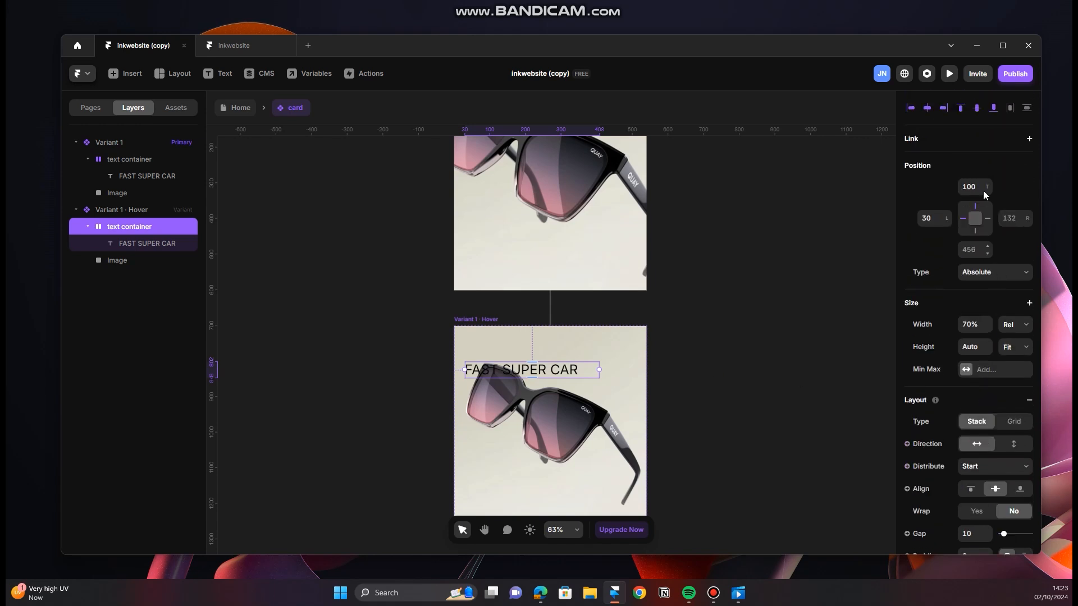
left_click(977, 187)
type("40")
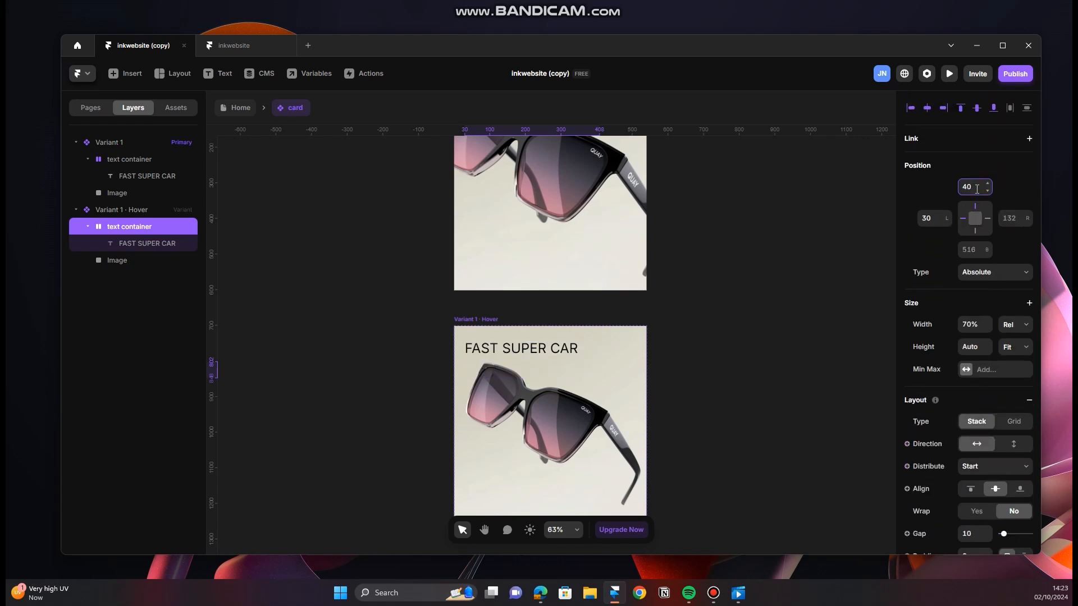
Step: Preview the primary variant to check the title's fade and slide together with the image scaling
scroll(726, 326, "up", 1)
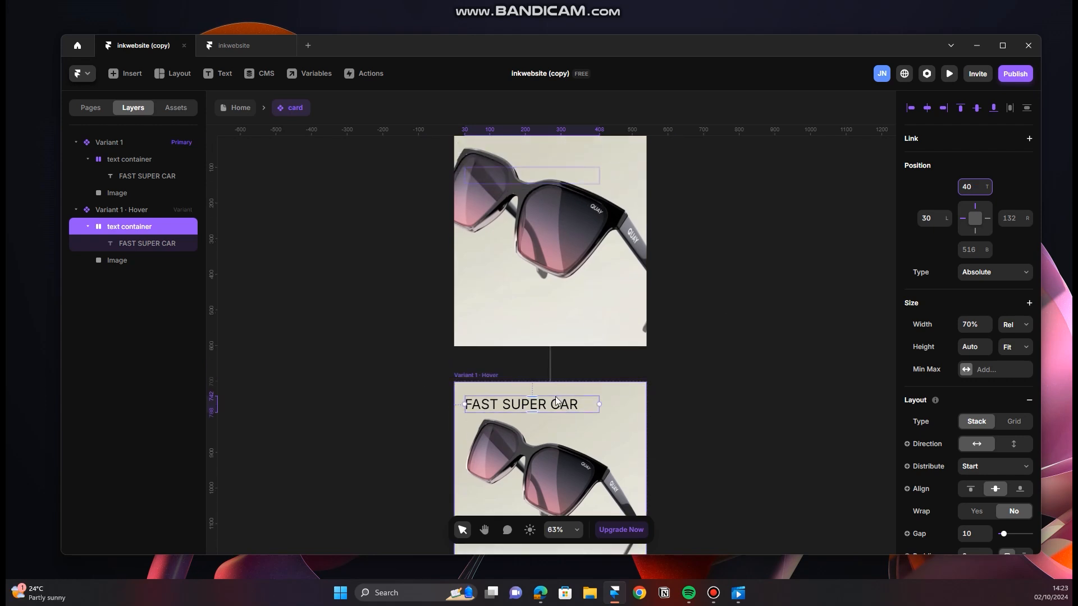
scroll(659, 338, "up", 1)
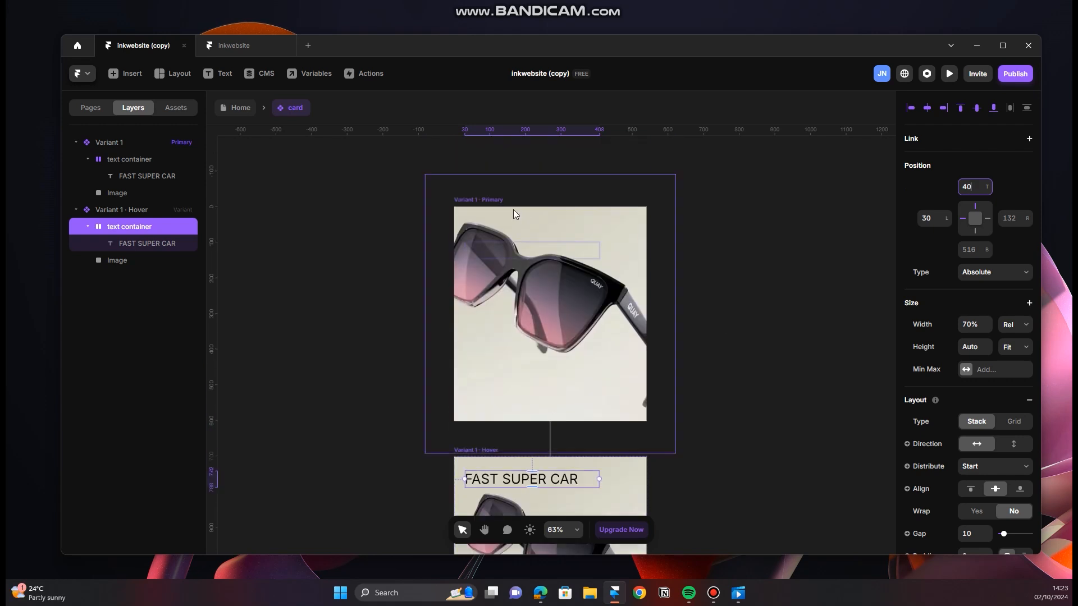
left_click(481, 200)
key("ctrl+p")
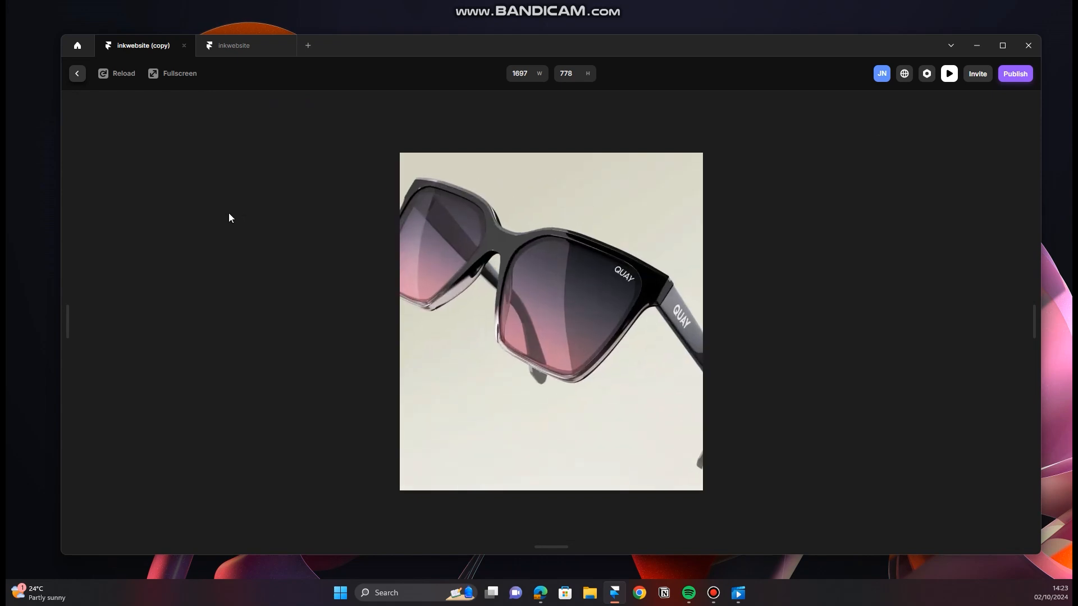
Step: Check the card's hover transition in the preview and return to editing the component
mouse_move(438, 327)
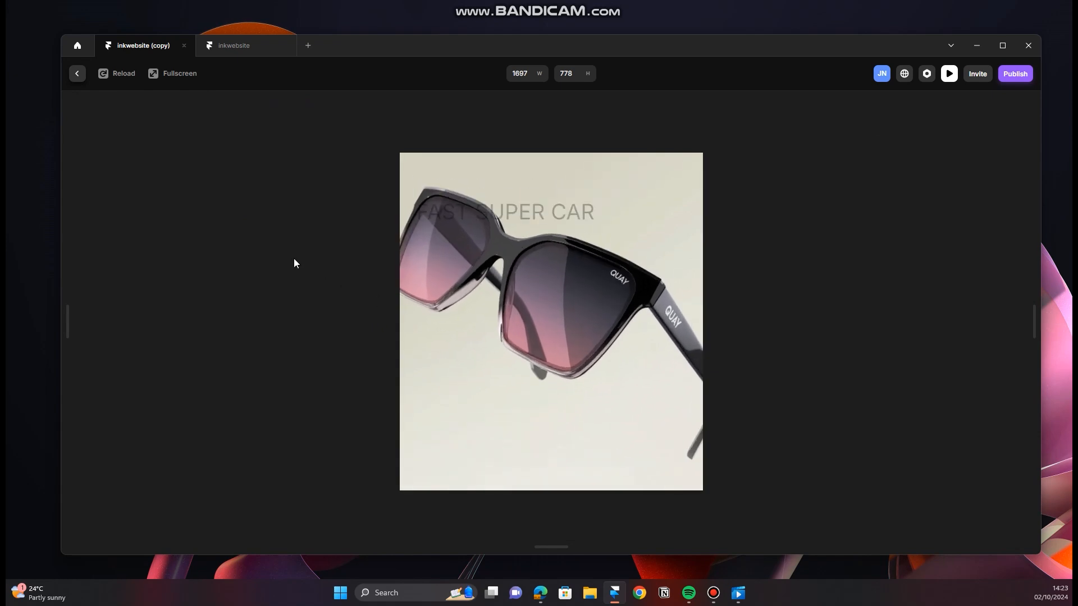
left_click(75, 78)
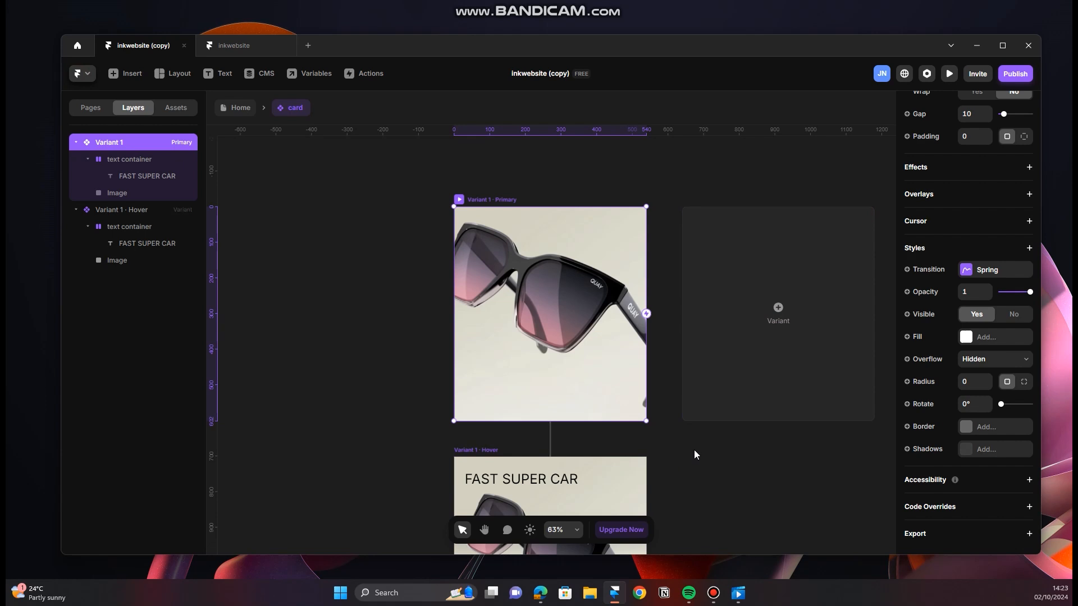
scroll(695, 453, "down", 1)
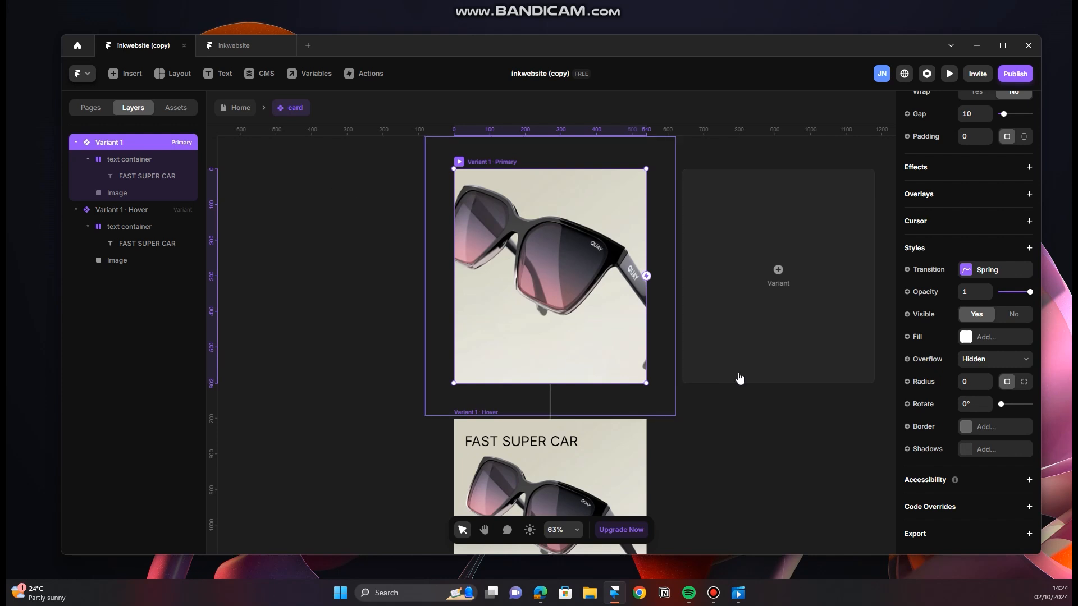
Step: Create an image variable named Image from the fill of the primary variant's image layer
left_click(141, 159)
left_click(112, 196)
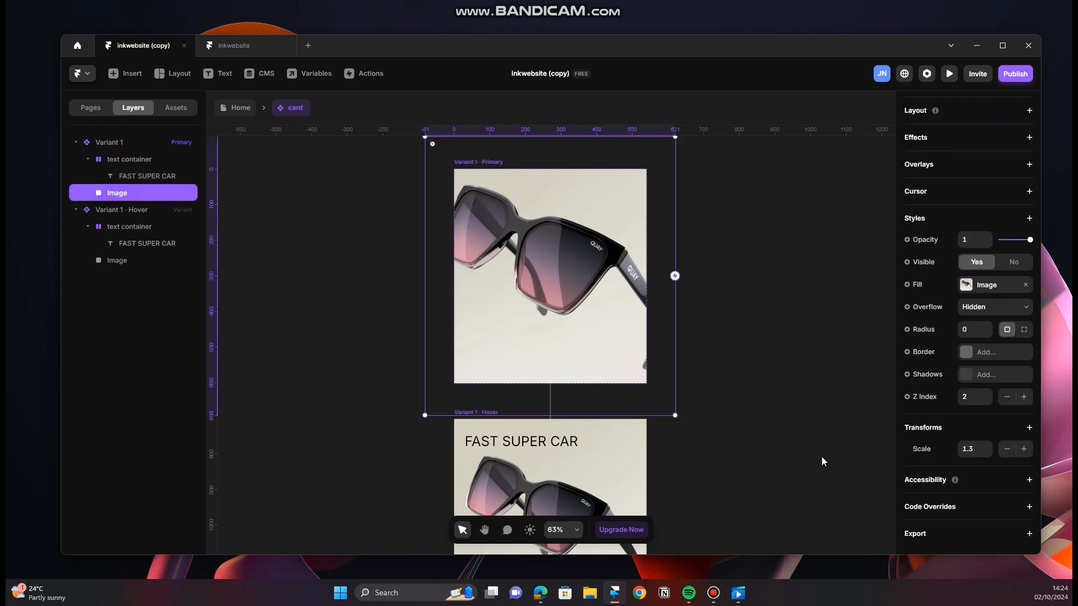
left_click(917, 285)
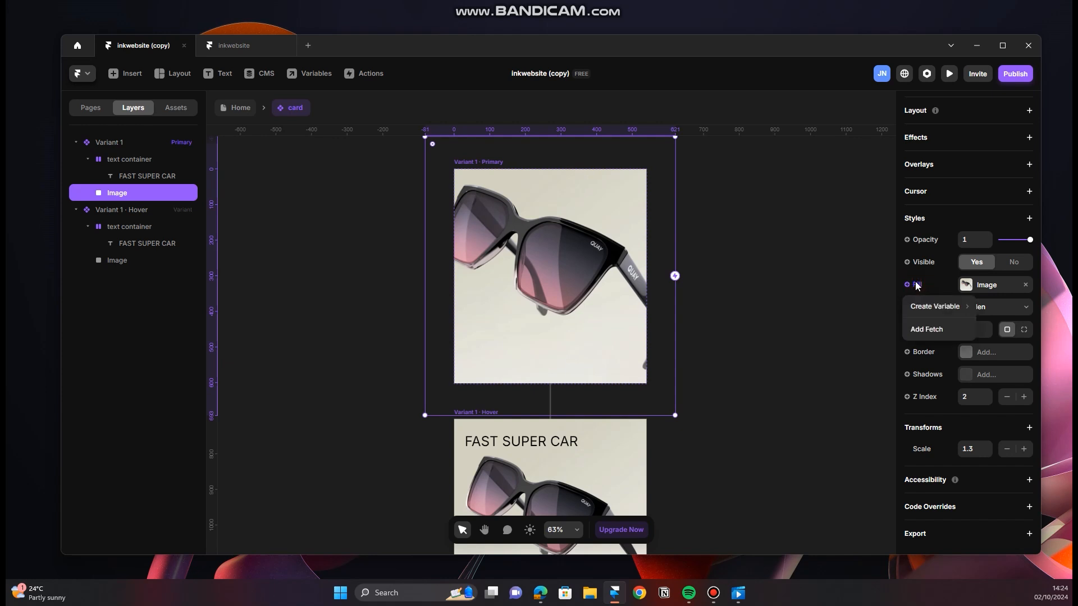
mouse_move(931, 308)
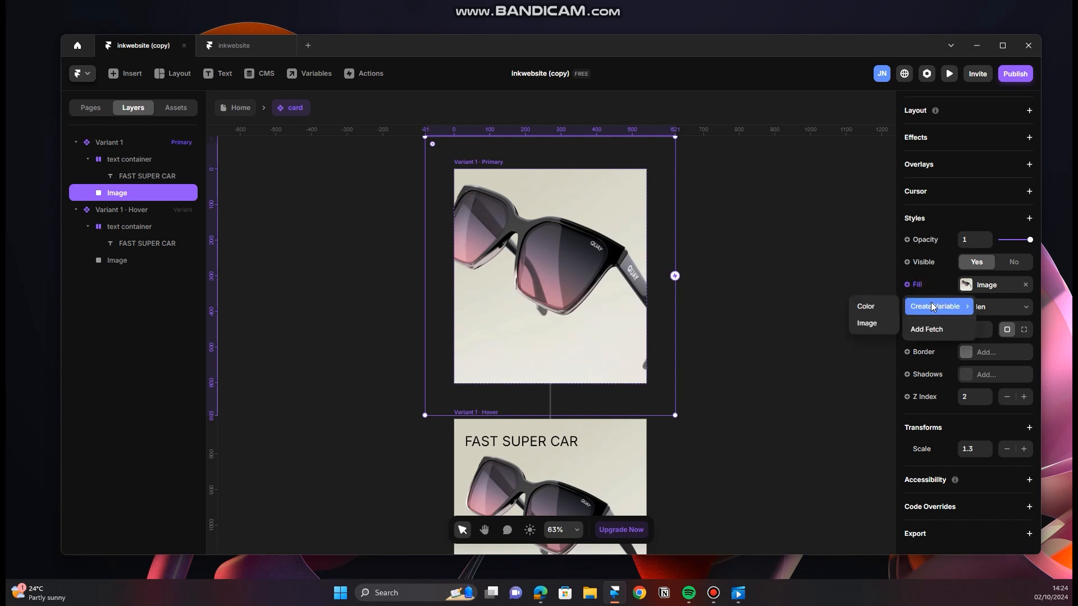
left_click(867, 323)
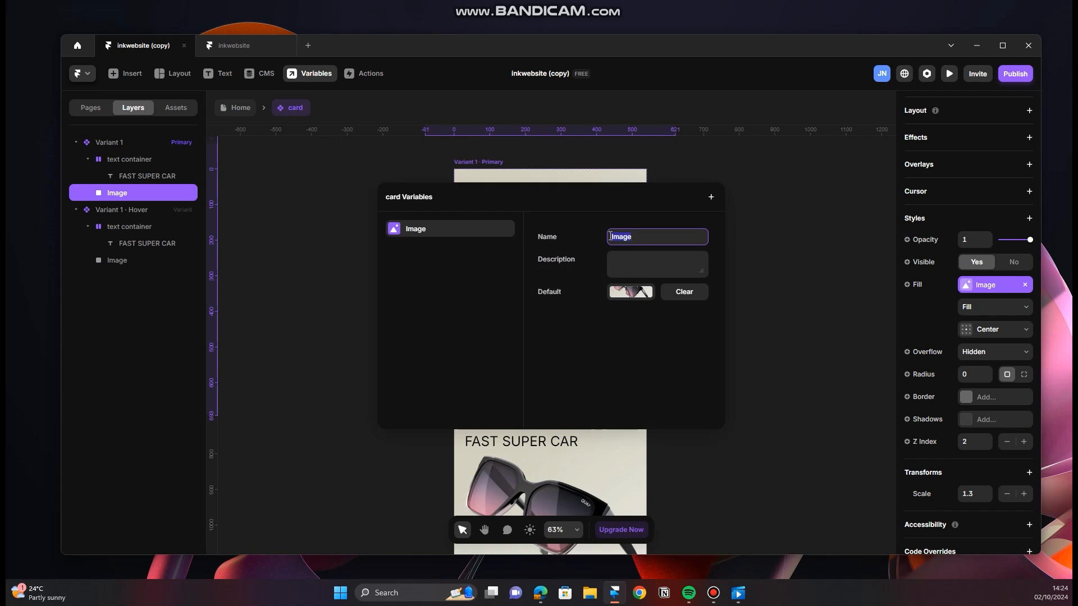
left_click(630, 392)
left_click(829, 332)
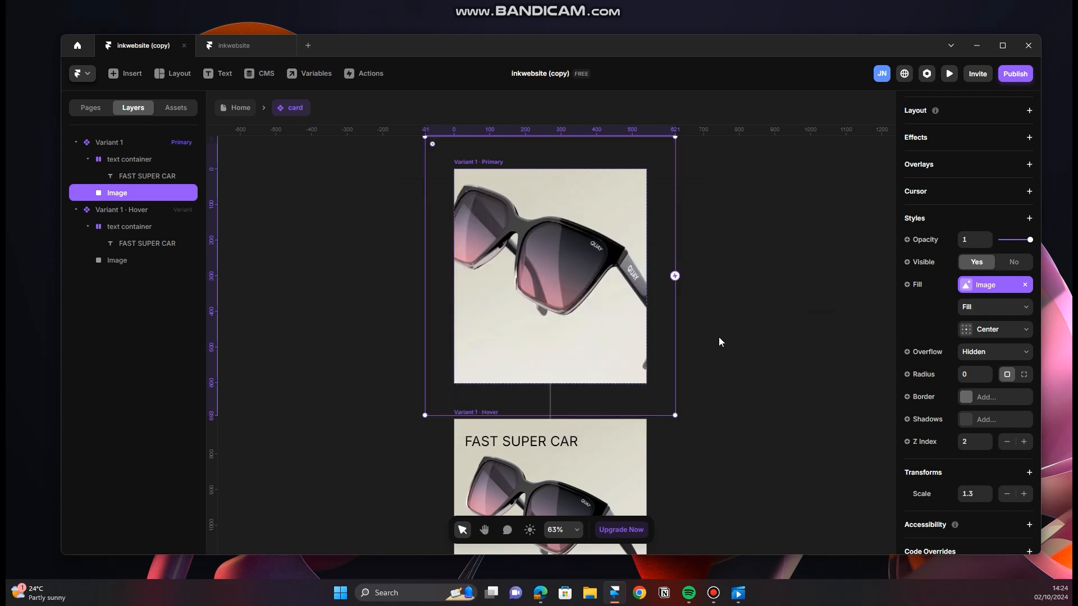
Step: Create a plain text variable named Title from the content of the primary variant's FAST SUPER CAR text
left_click(166, 177)
scroll(987, 364, "down", 6)
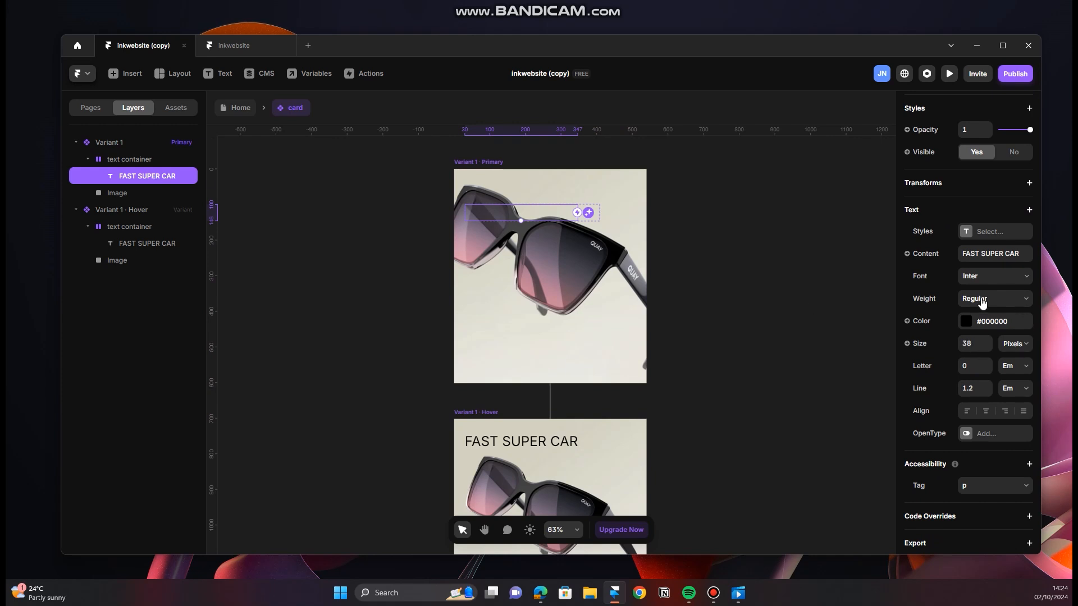
left_click(908, 256)
mouse_move(920, 275)
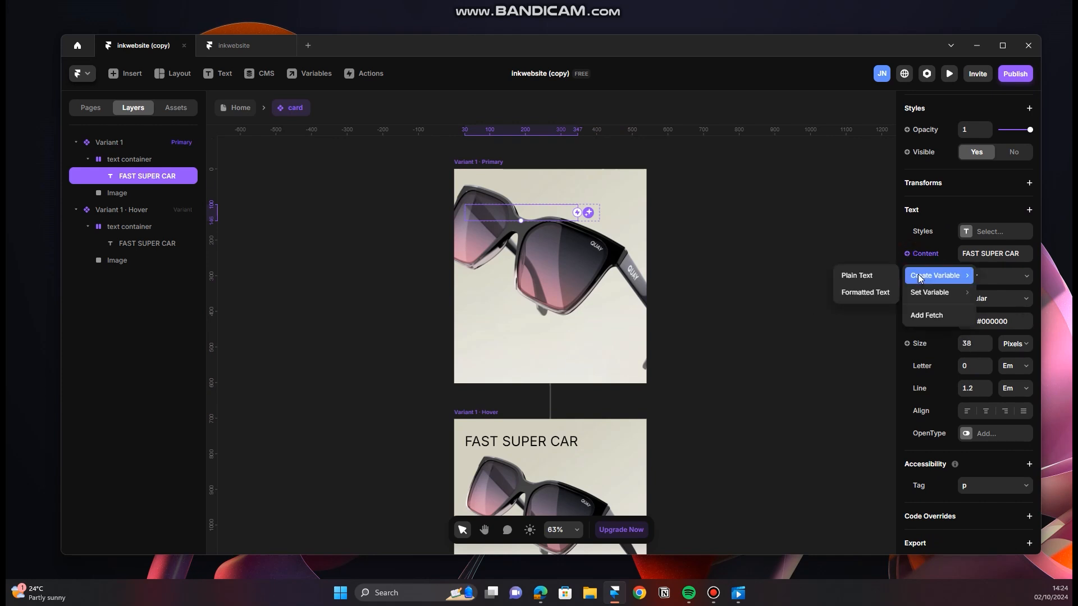
left_click(864, 276)
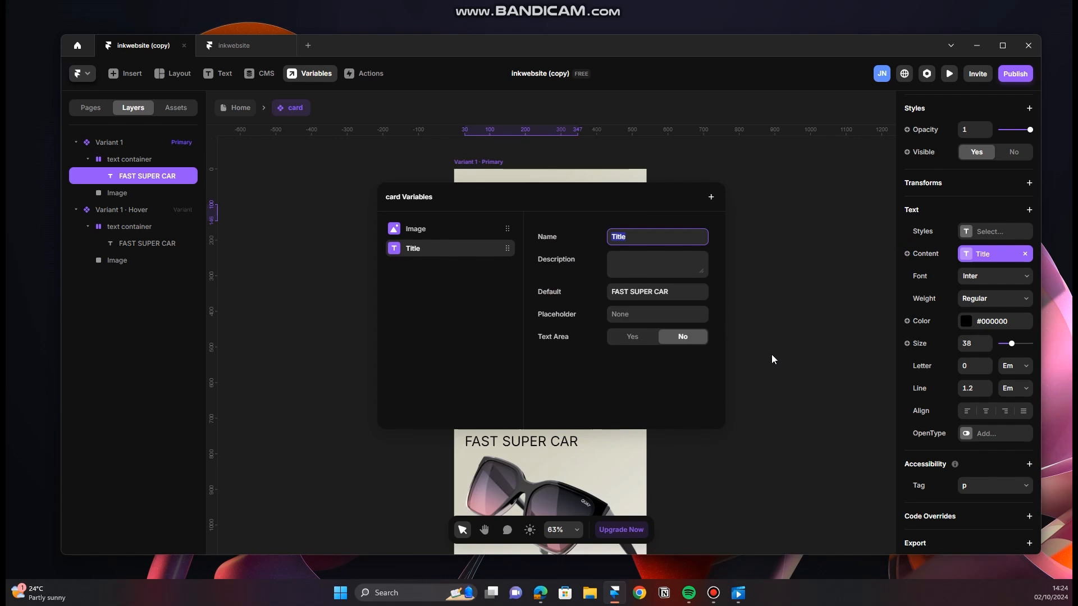
left_click(645, 389)
left_click(799, 306)
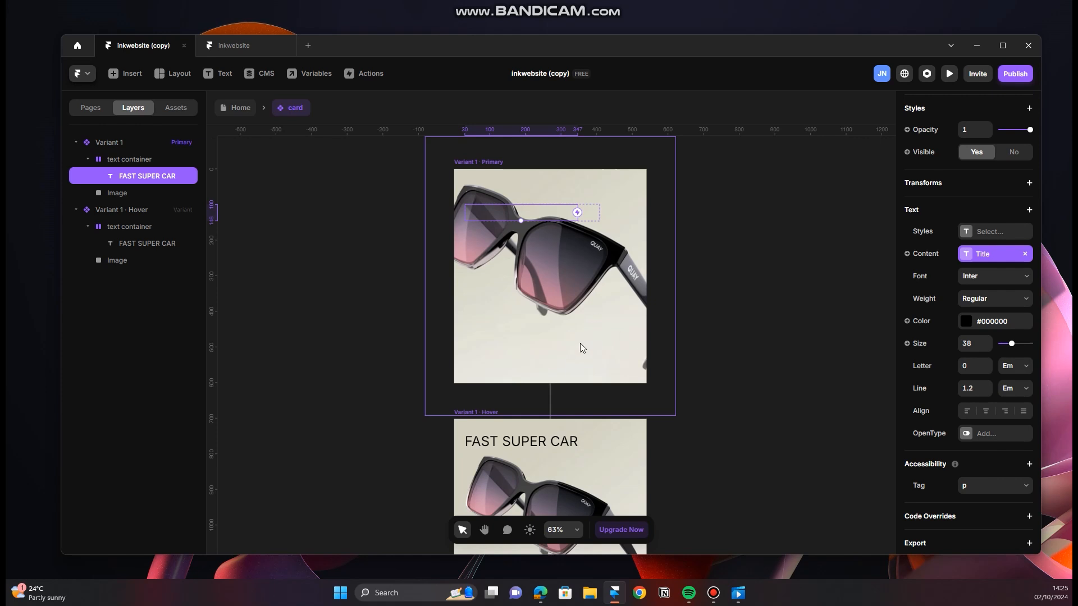
Step: Create a variable named Color from the text color of the primary variant's title
scroll(590, 339, "down", 3)
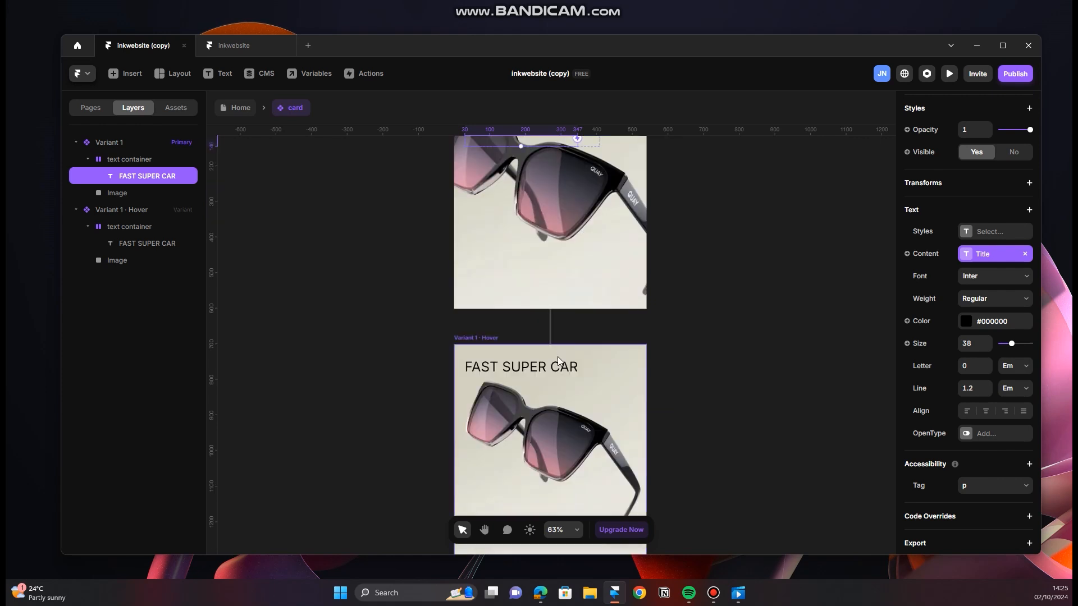
scroll(544, 220, "up", 2)
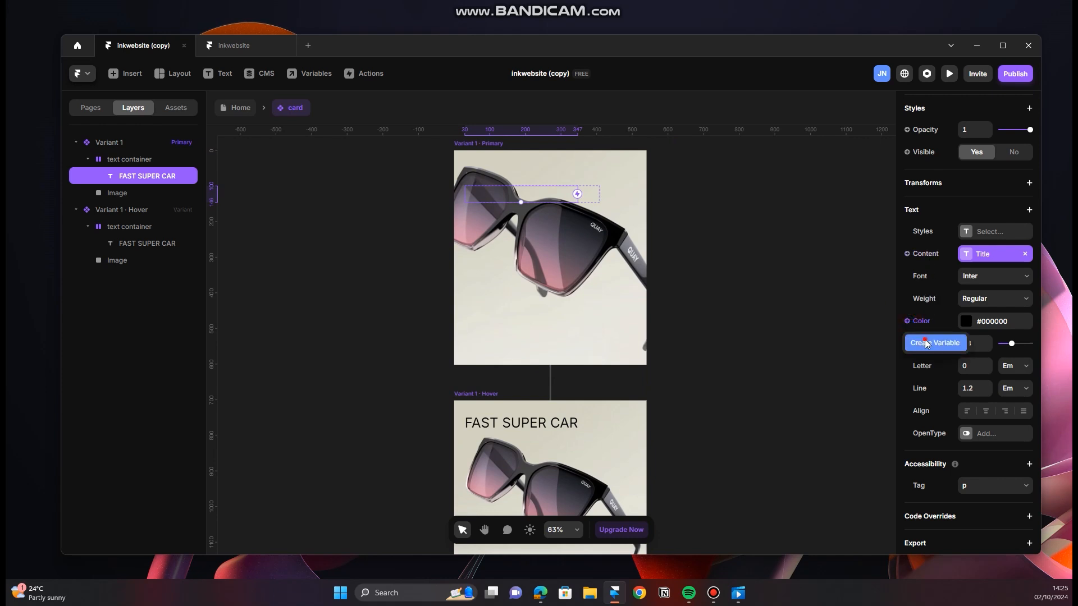
left_click(933, 343)
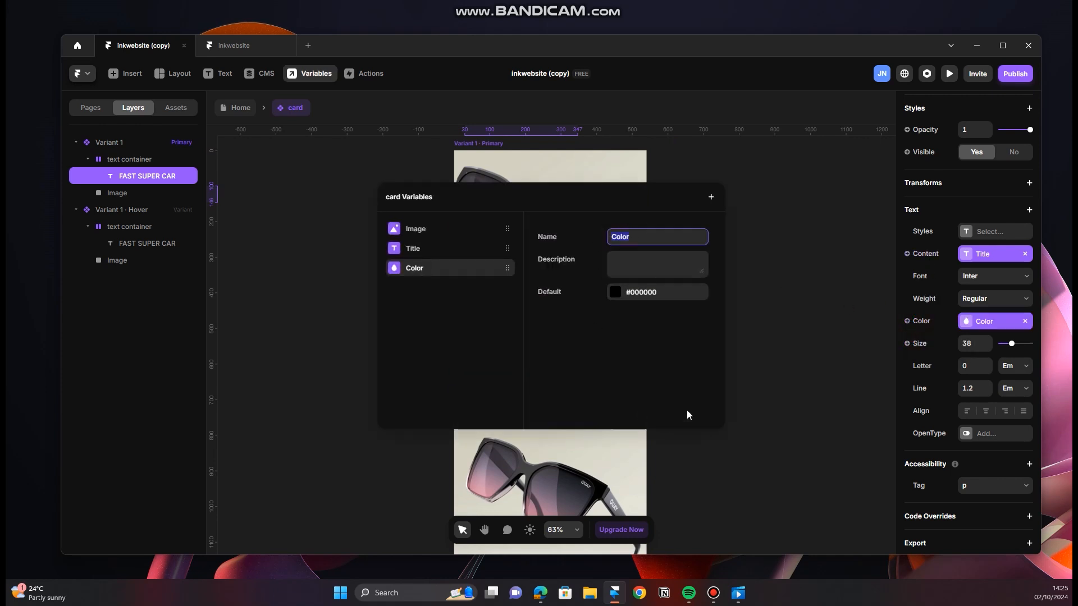
left_click(816, 337)
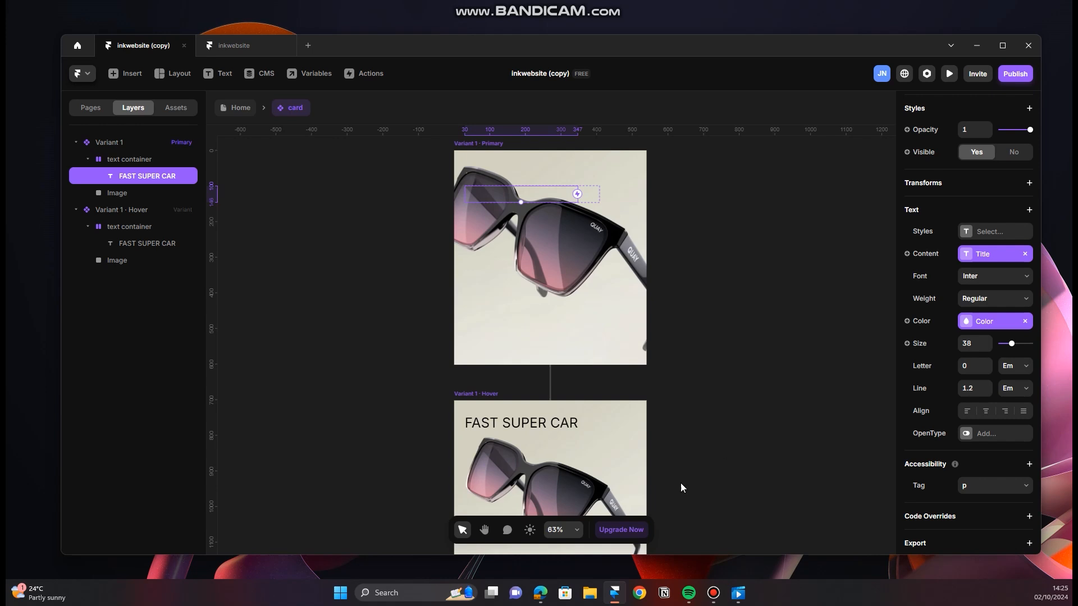
Step: Switch to the browser to examine the project cards' title colors and sizes on the INK website, and return to Framer
left_click(540, 593)
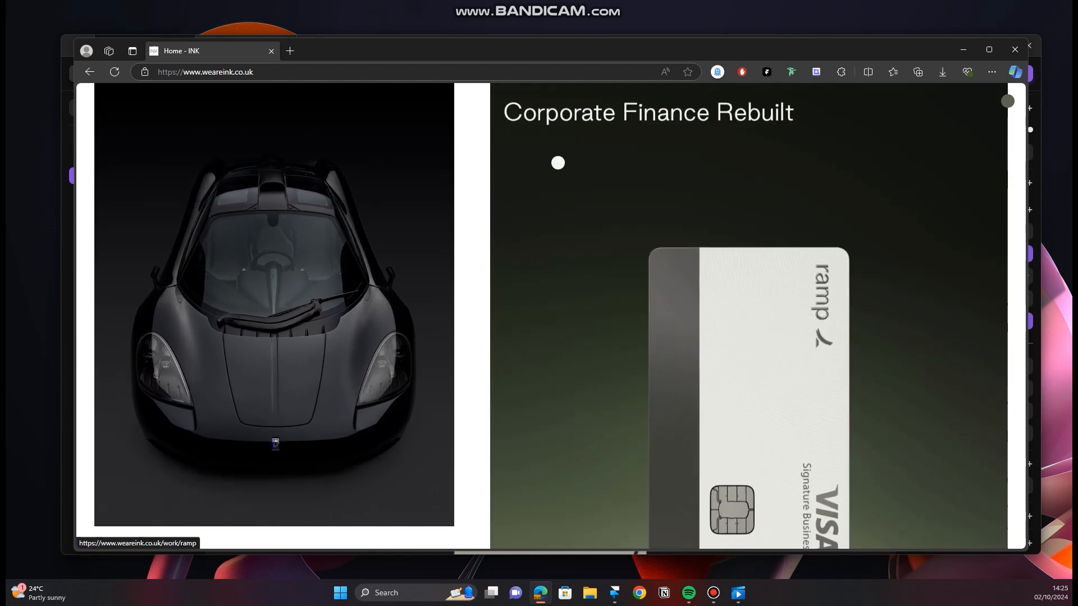
scroll(655, 159, "down", 5)
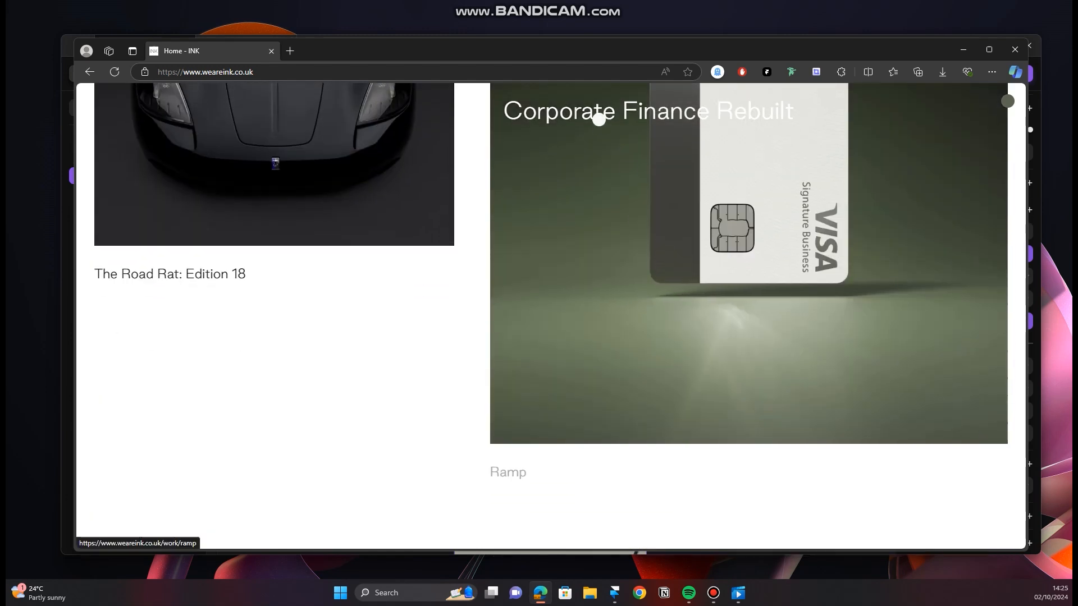
scroll(449, 404, "down", 5)
scroll(617, 354, "down", 2)
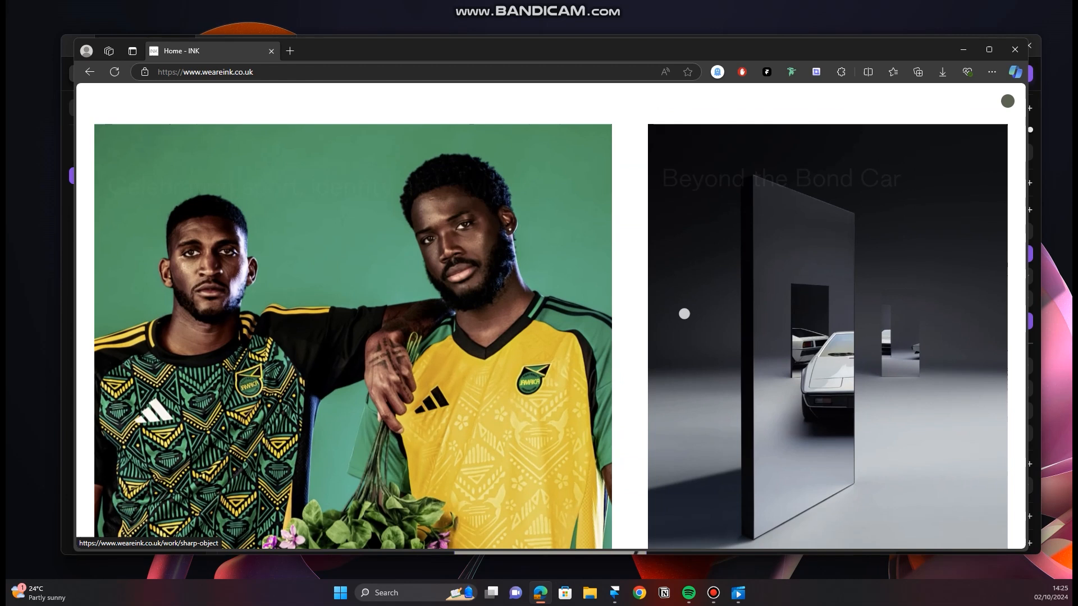
scroll(563, 540, "down", 1)
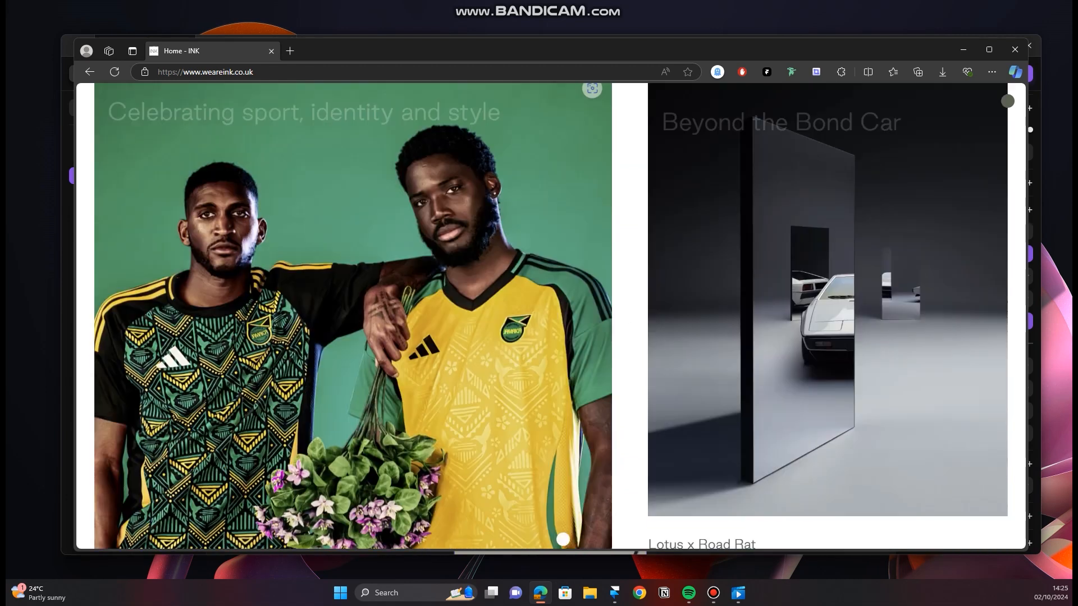
scroll(562, 534, "down", 10)
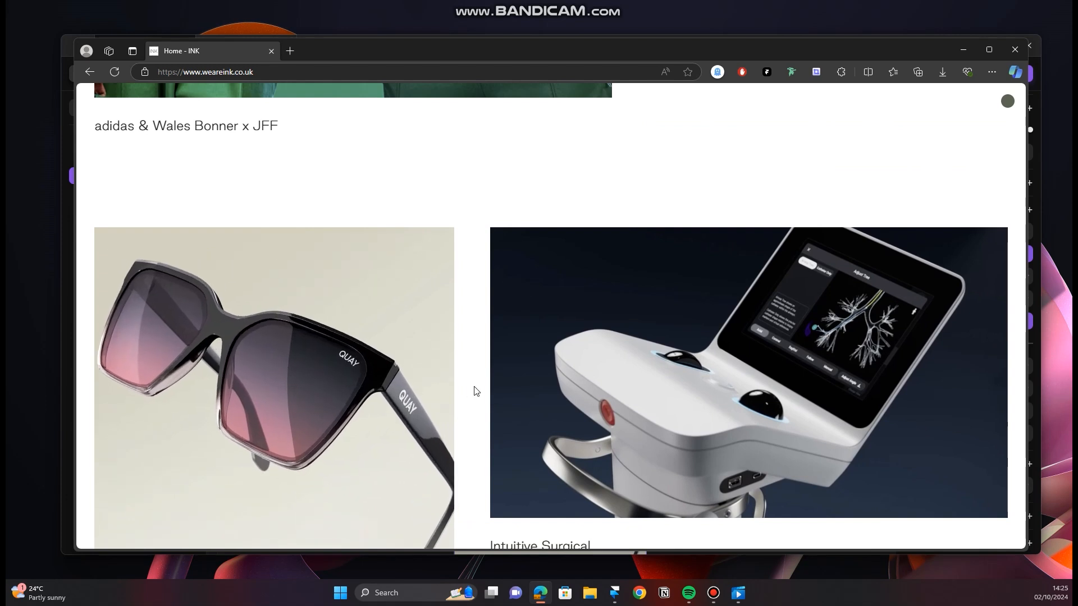
left_click(963, 50)
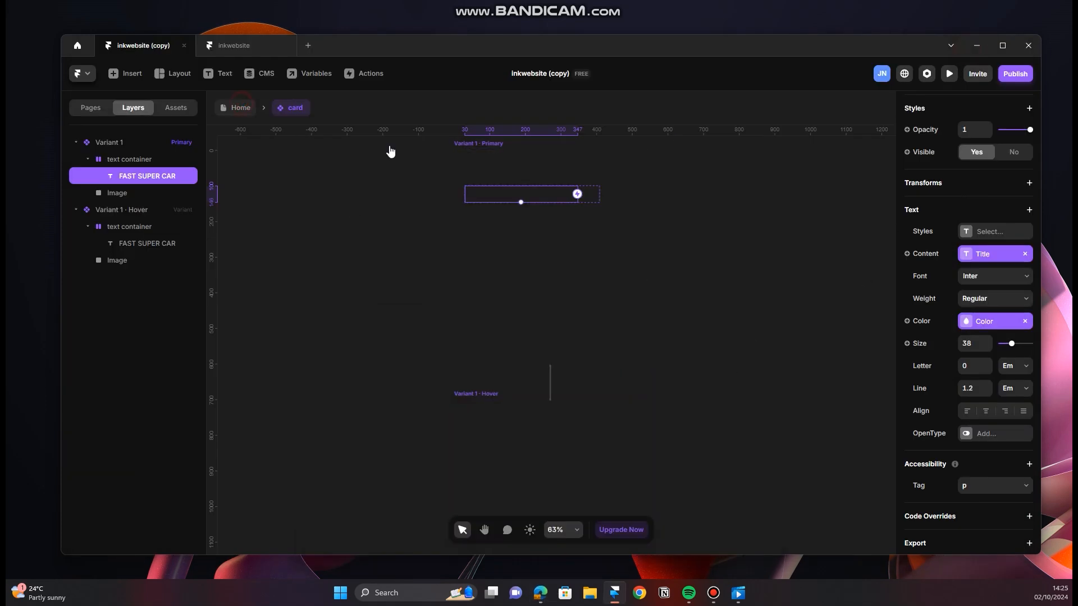
Step: Return to the Home page and preview the Desktop layout down to the cards in section 3
key("Escape")
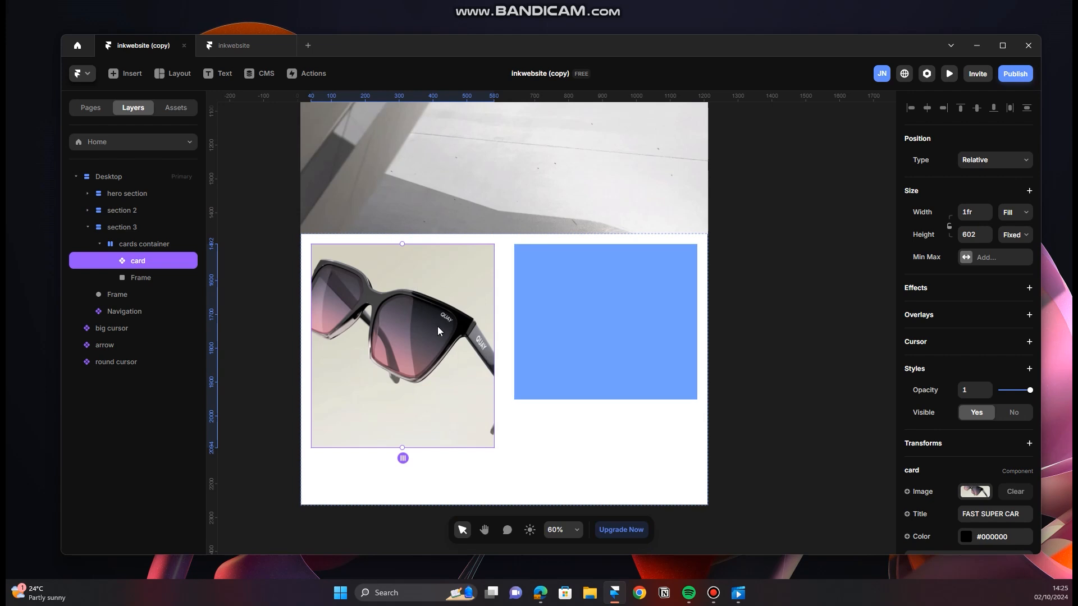
scroll(439, 331, "up", 10)
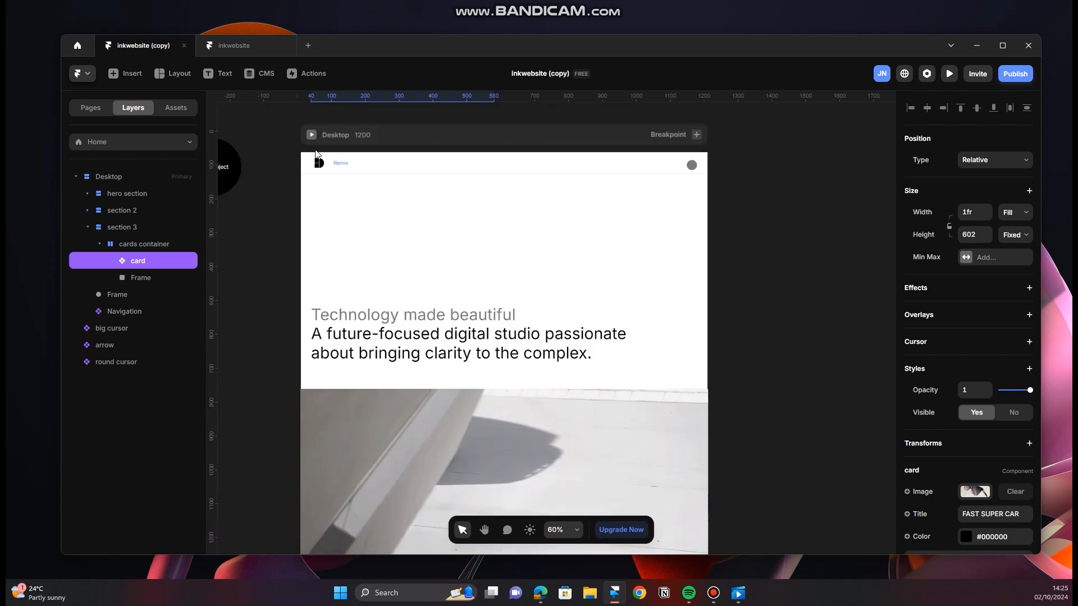
left_click(311, 135)
scroll(462, 338, "down", 5)
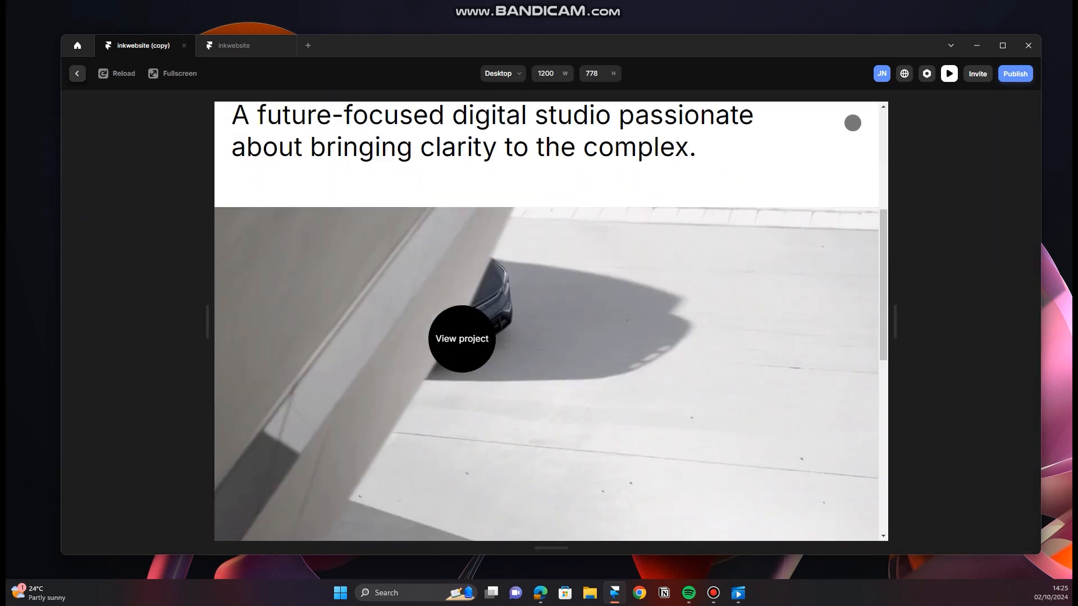
scroll(462, 339, "down", 4)
scroll(558, 337, "down", 1)
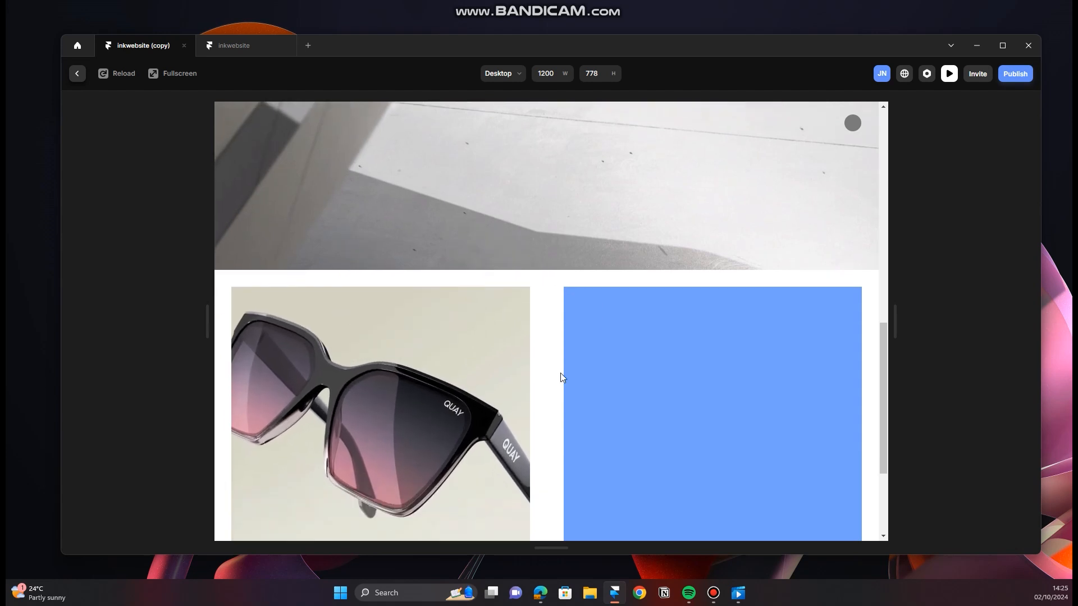
scroll(461, 393, "down", 2)
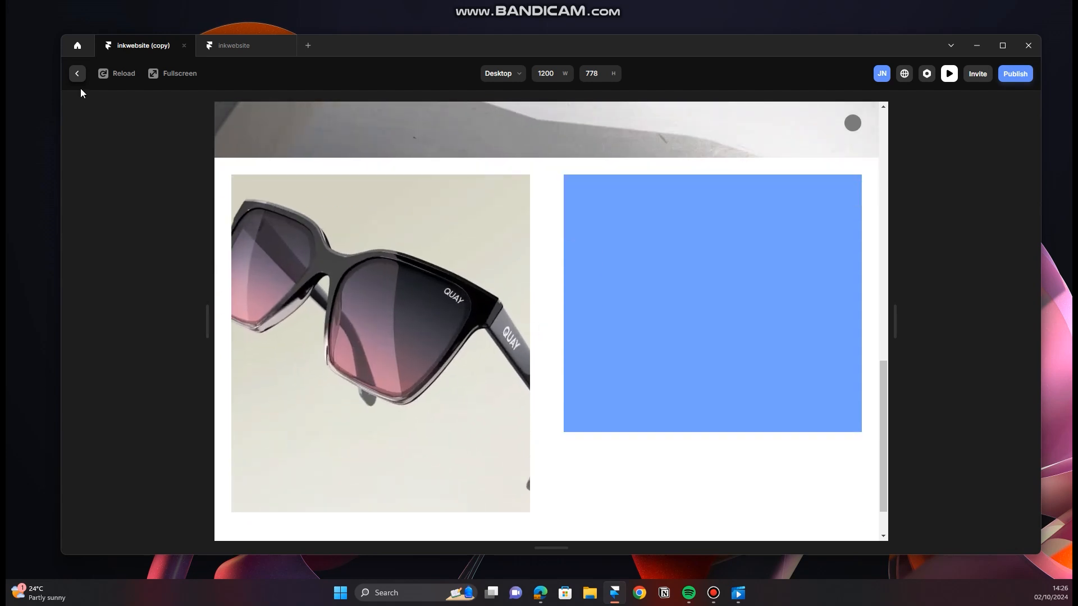
left_click(77, 72)
Step: Delete the blue placeholder frame from the cards container in section 3
scroll(561, 337, "down", 5)
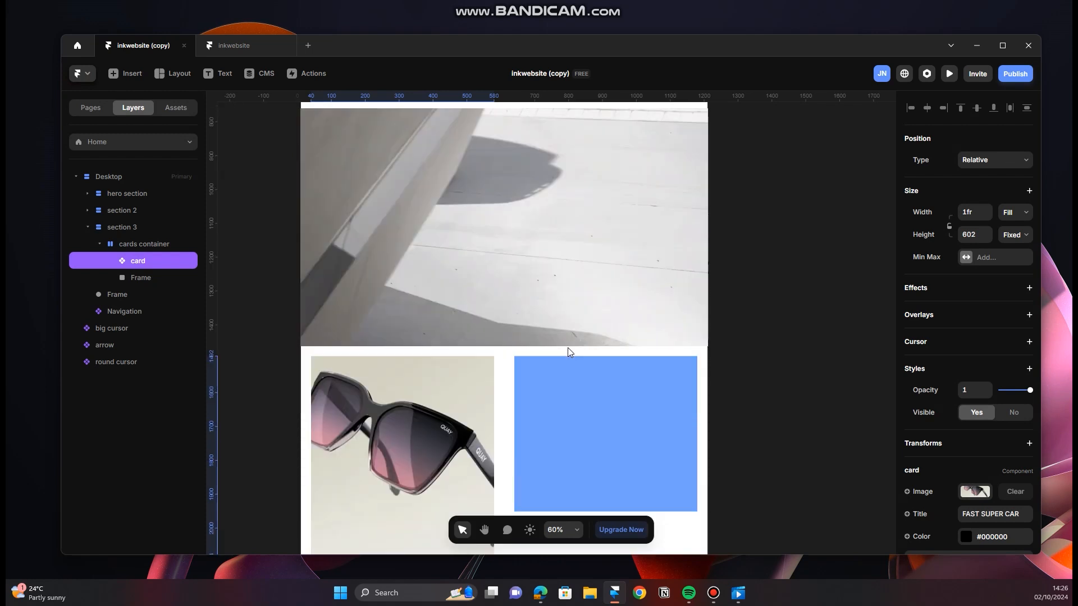
scroll(568, 351, "down", 2)
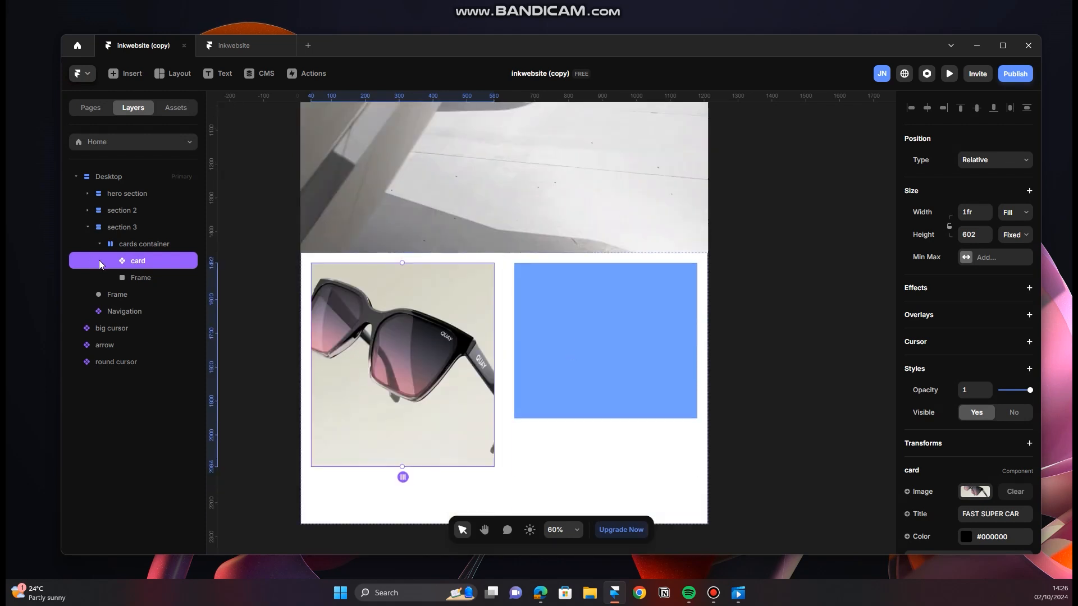
left_click(179, 284)
key("Delete")
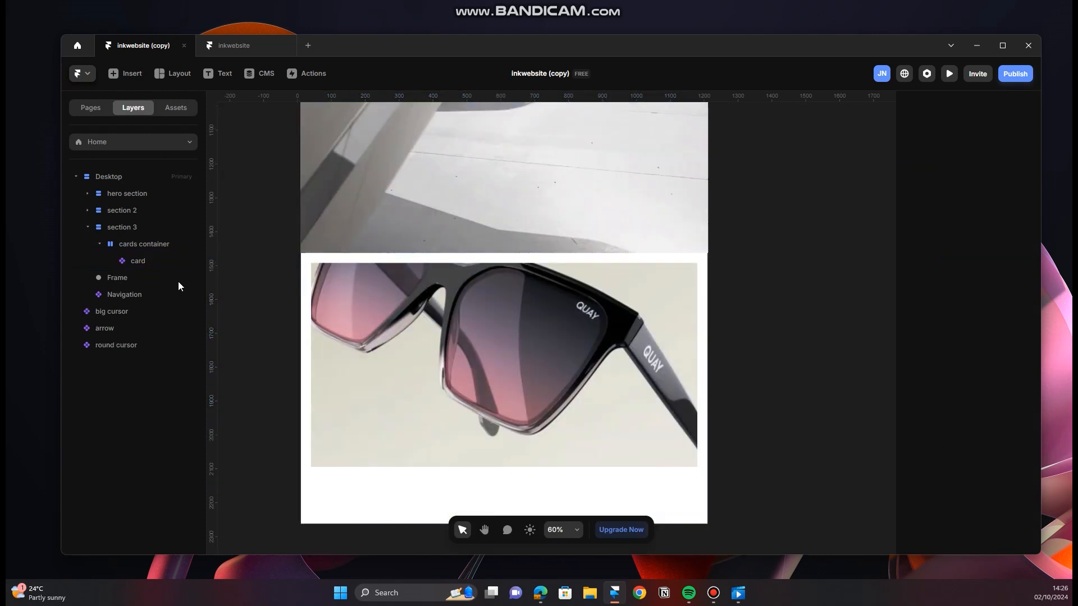
Step: Duplicate the card in the cards container and reduce the copy's height to 402
left_click(152, 262)
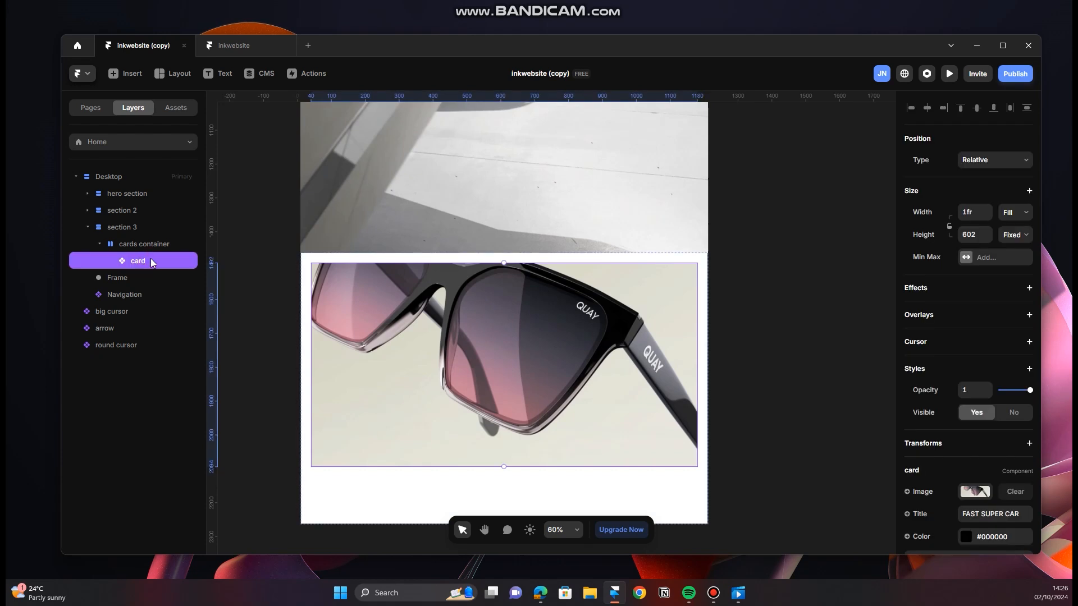
key("ctrl+d")
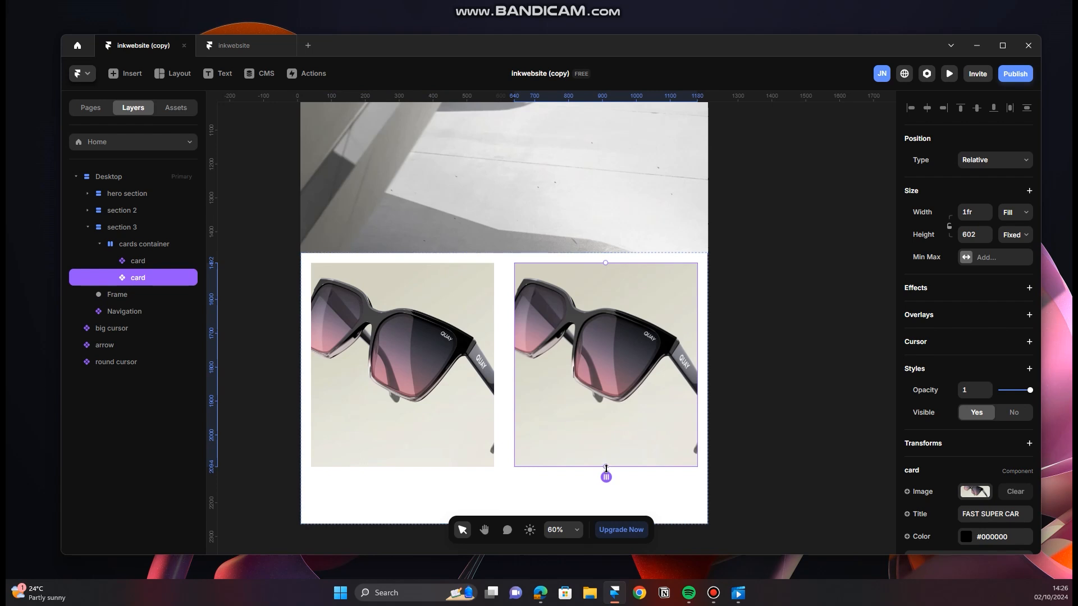
left_click_drag(605, 468, 609, 401)
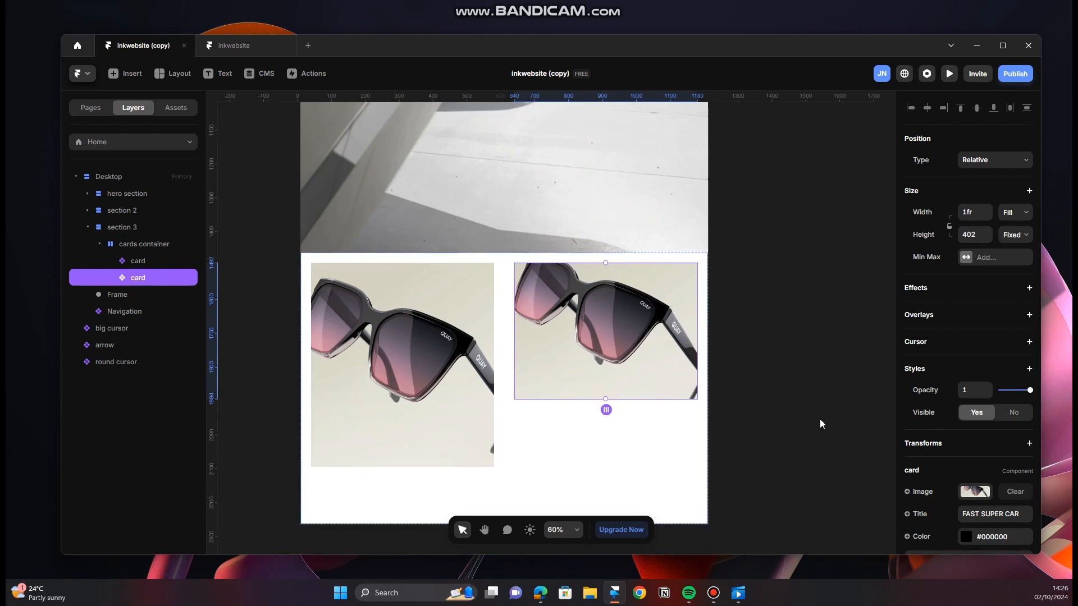
Step: Replace the second card's image in section 3 with the adidas_bape_12 picture from the Downloads folder
scroll(949, 454, "down", 2)
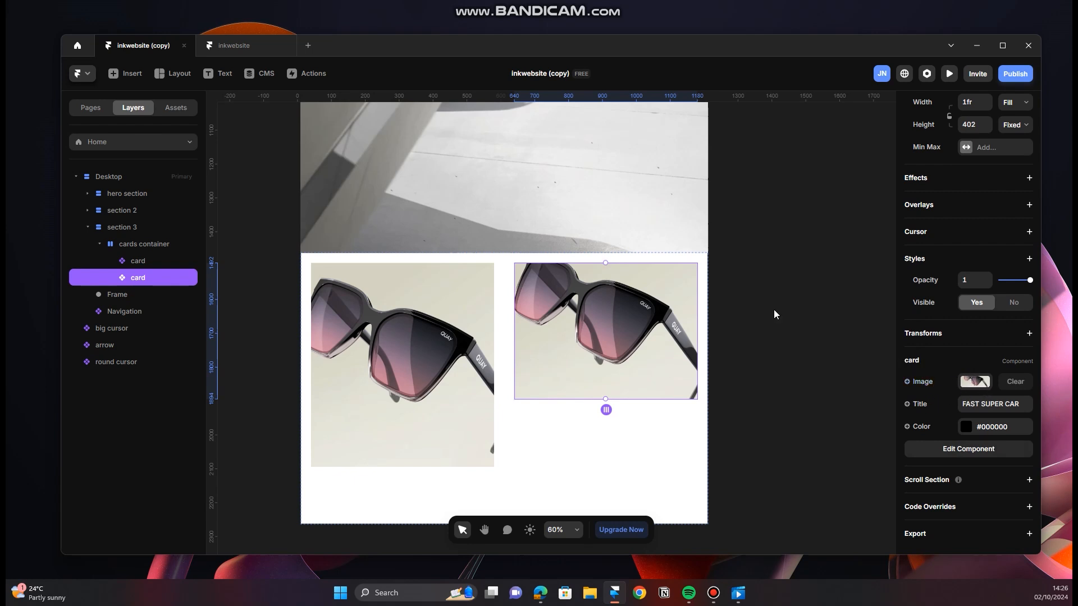
double_click(625, 350)
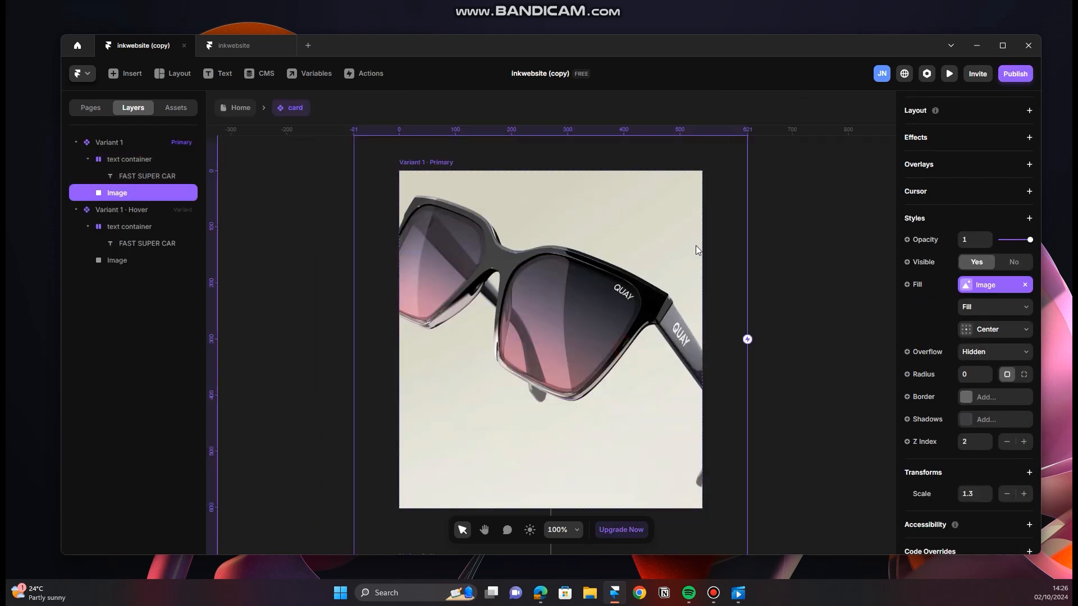
left_click(240, 108)
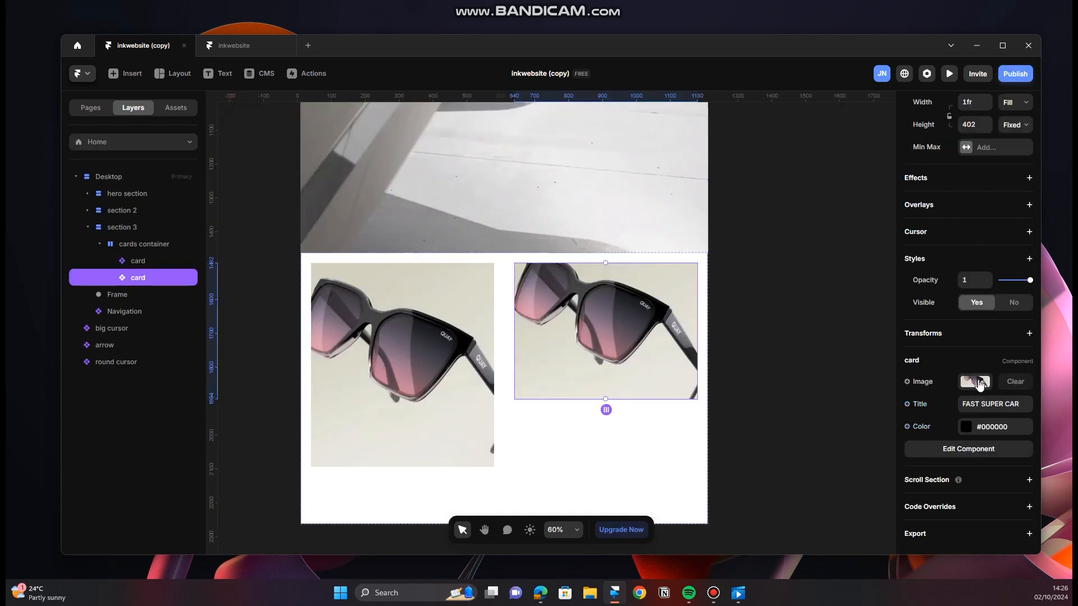
left_click(980, 384)
left_click(829, 393)
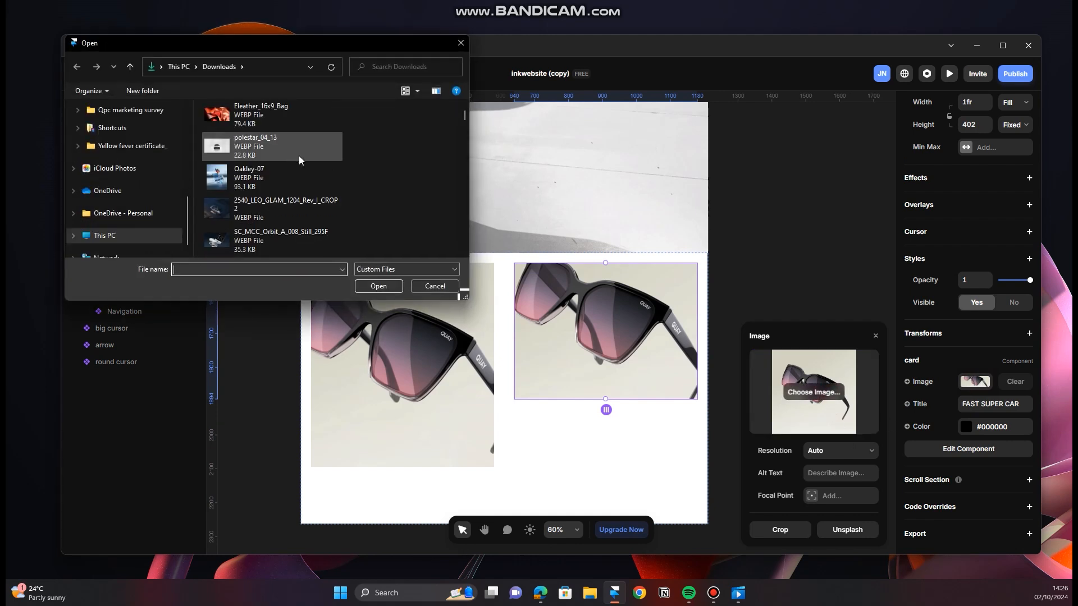
scroll(297, 161, "up", 1)
left_click(301, 181)
left_click(389, 289)
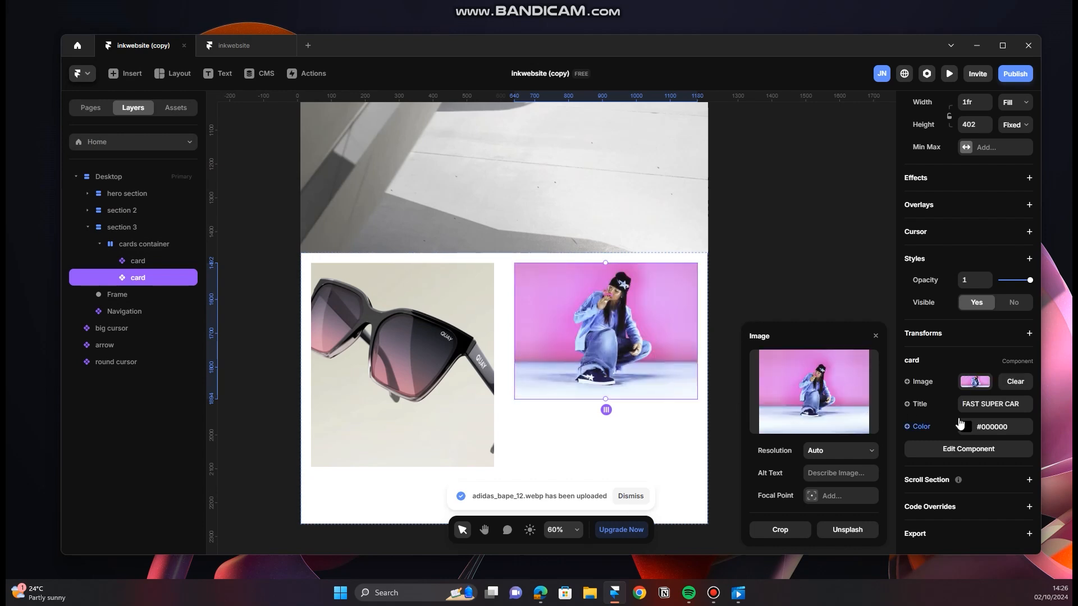
Step: Set the second card's title to "Super stylish color" and reselect that card
left_click(1002, 405)
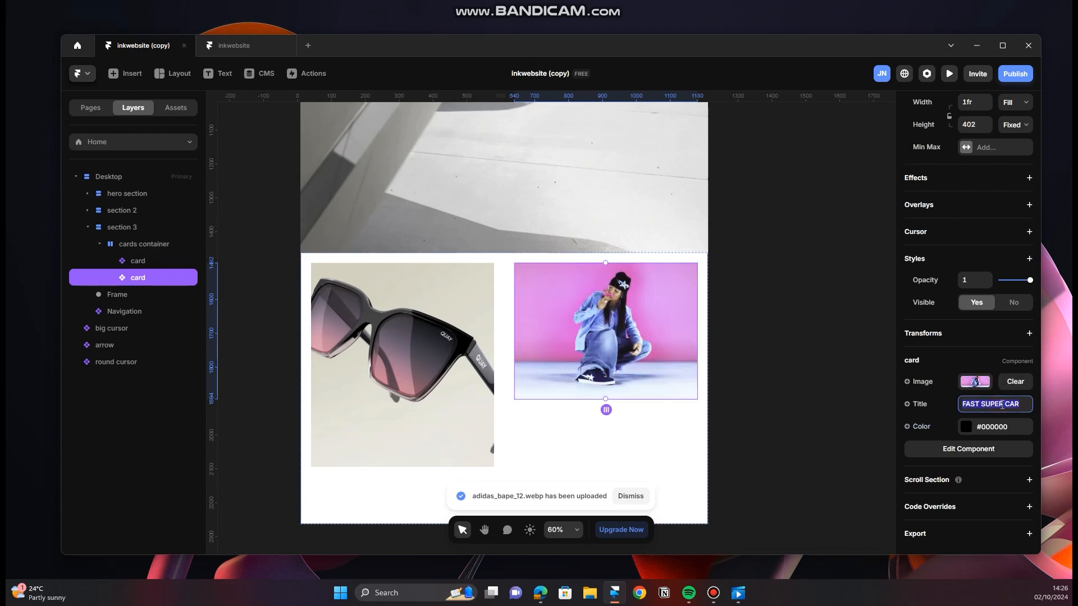
type("super sty")
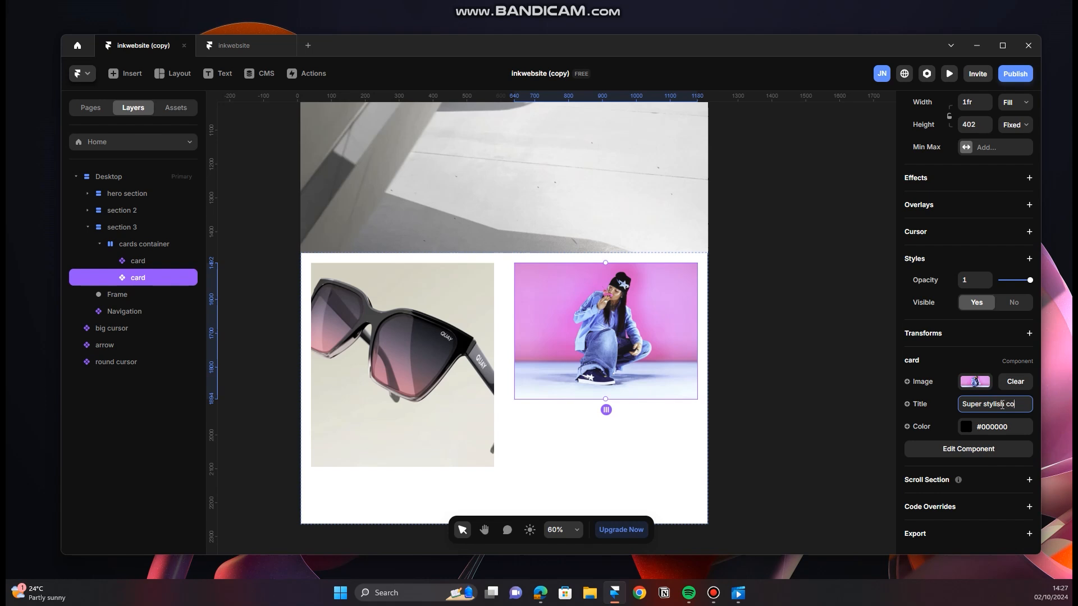
left_click(817, 373)
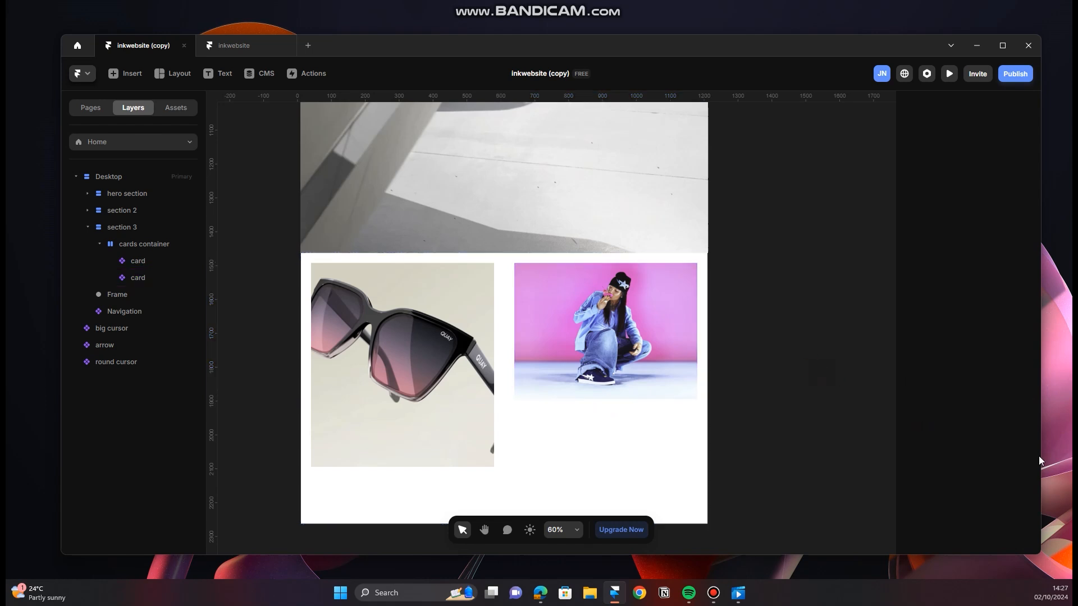
left_click(588, 339)
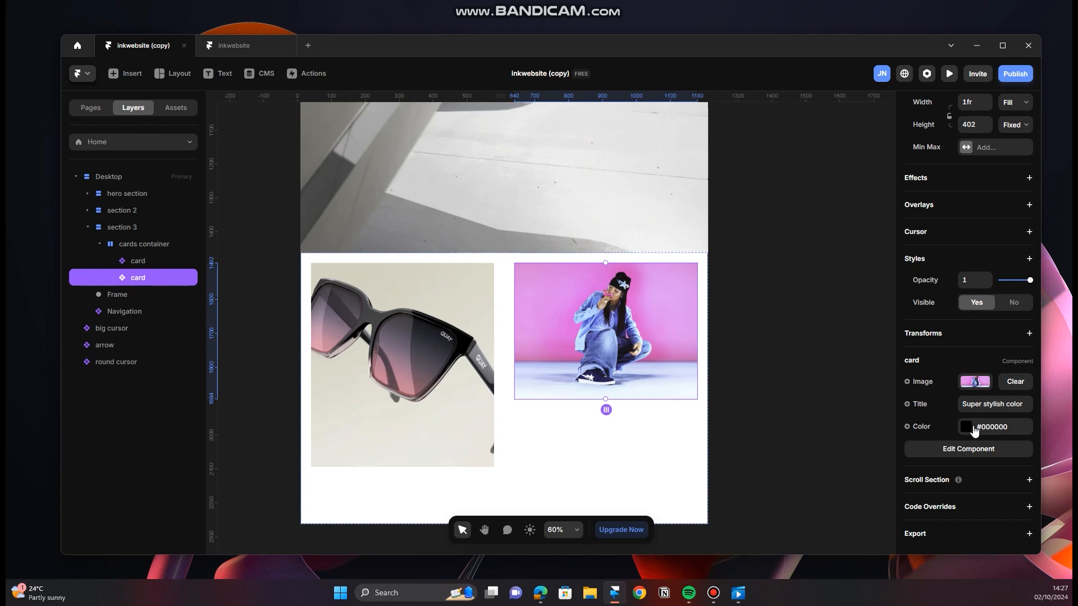
Step: Preview the Desktop layout to check the hover behavior of both section 3 cards, and return to the canvas
scroll(405, 275, "up", 10)
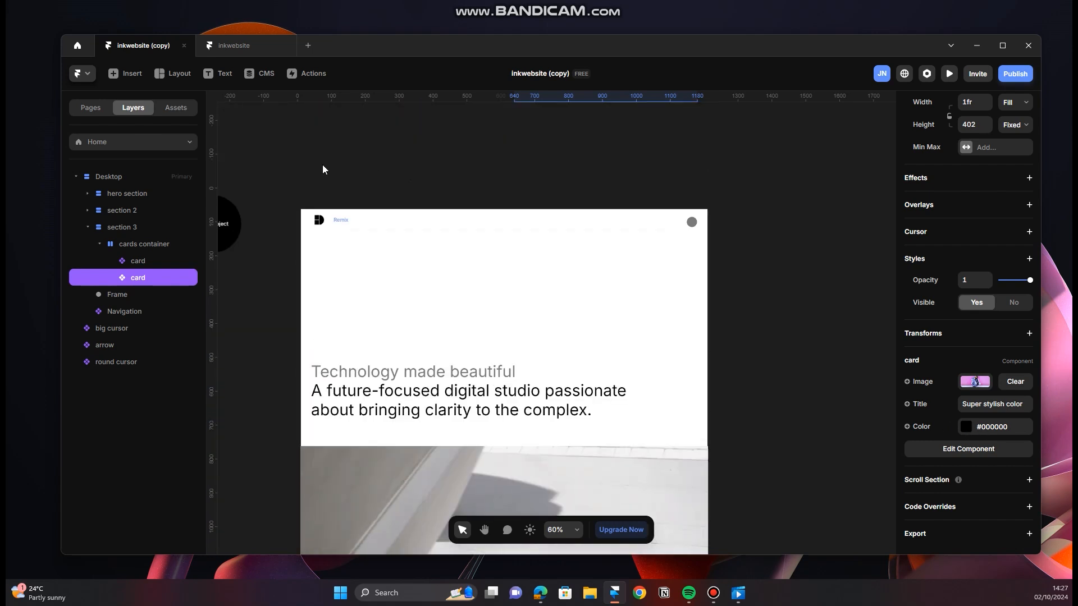
left_click(310, 192)
scroll(540, 325, "down", 8)
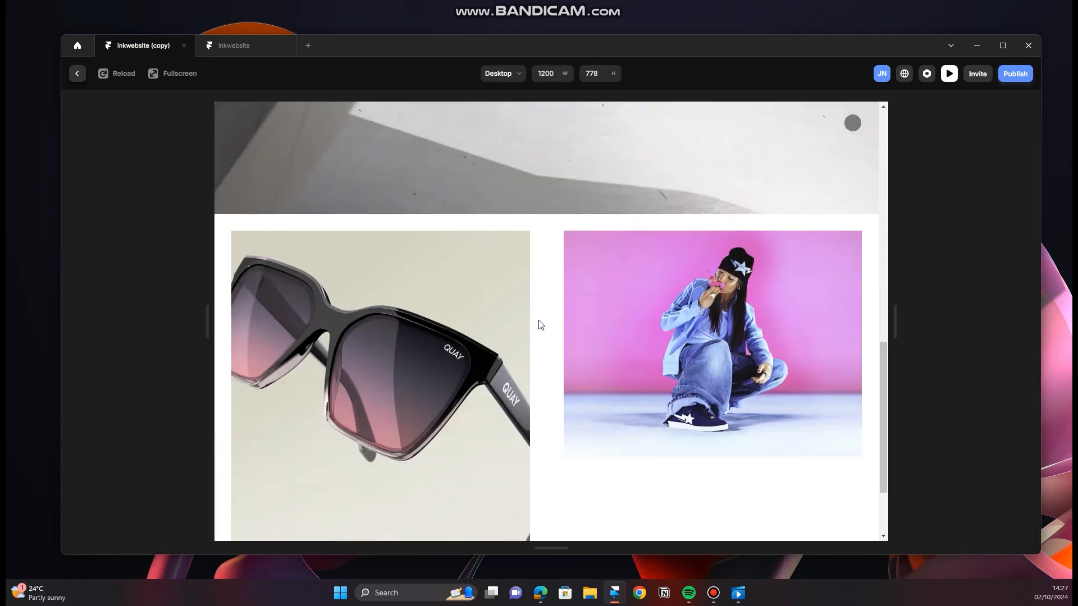
mouse_move(498, 340)
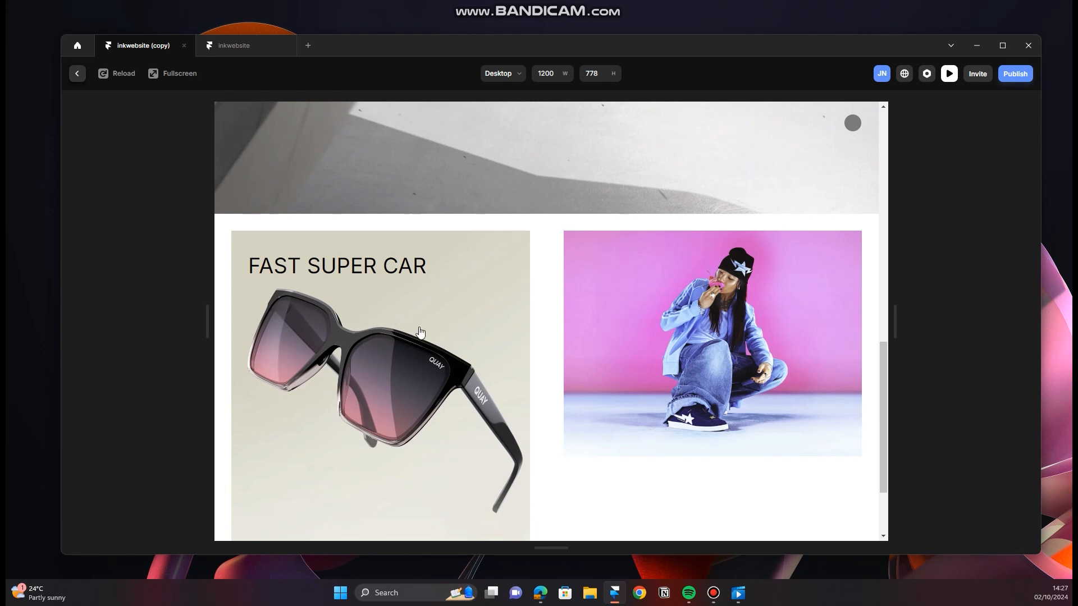
scroll(466, 345, "down", 1)
scroll(662, 414, "up", 1)
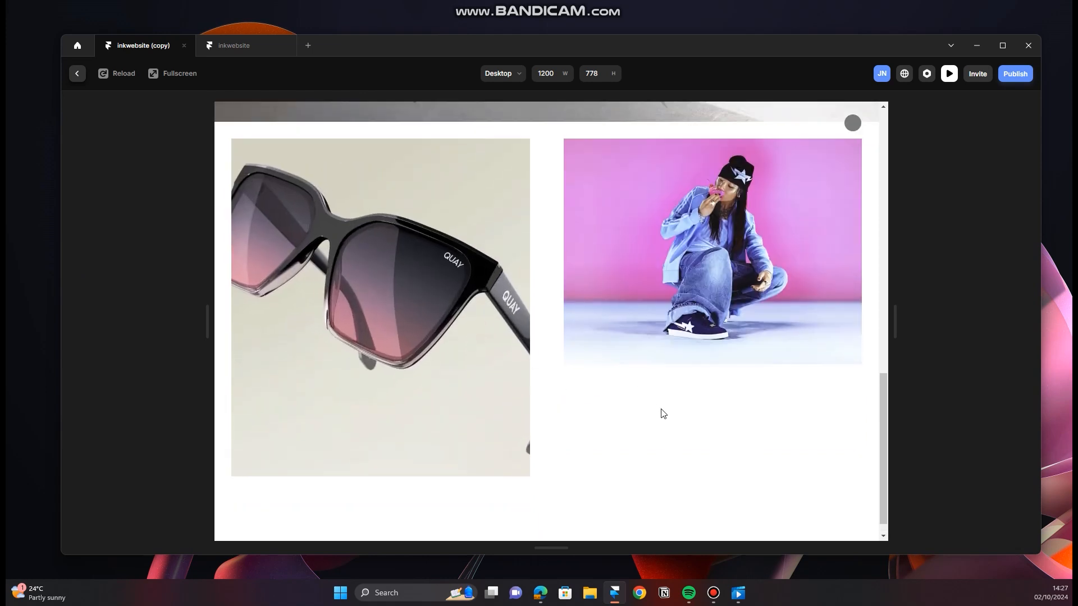
mouse_move(737, 351)
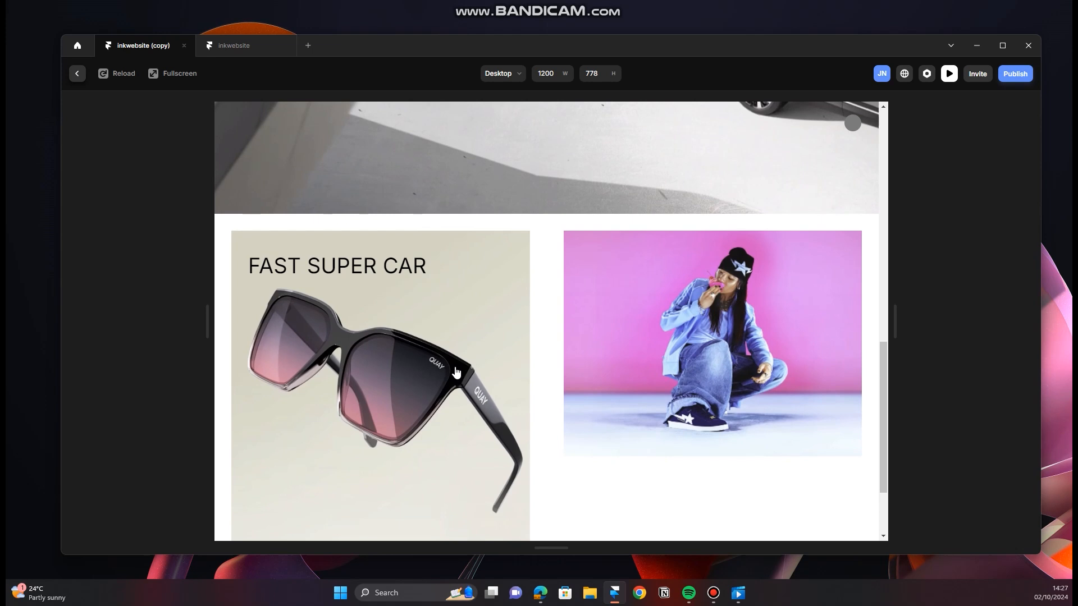
left_click(77, 73)
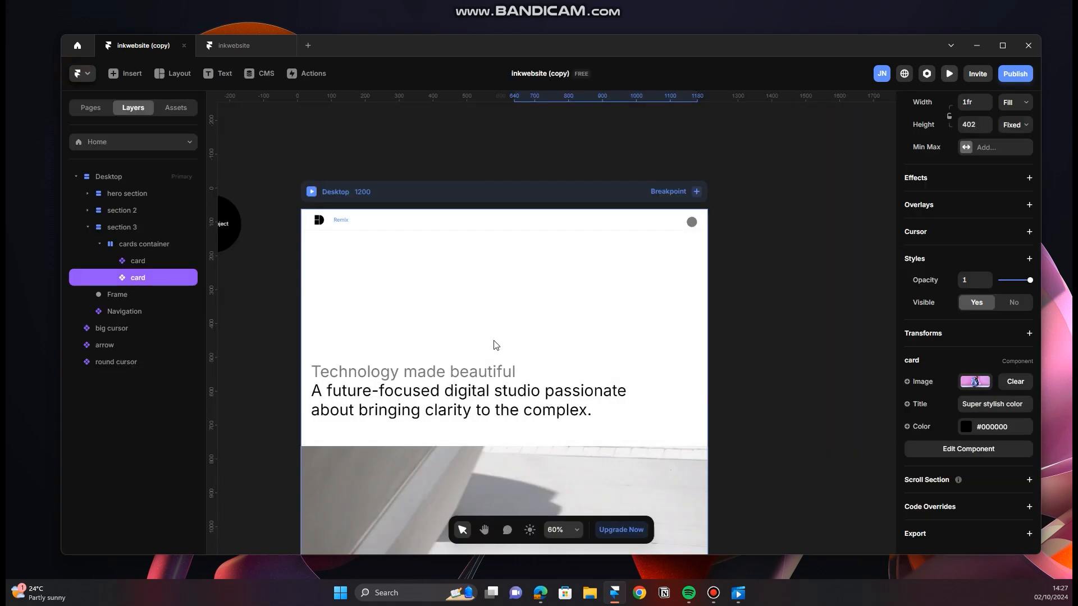
Step: Duplicate the whole of section 3, including its cards container, directly below the original
scroll(533, 385, "down", 3)
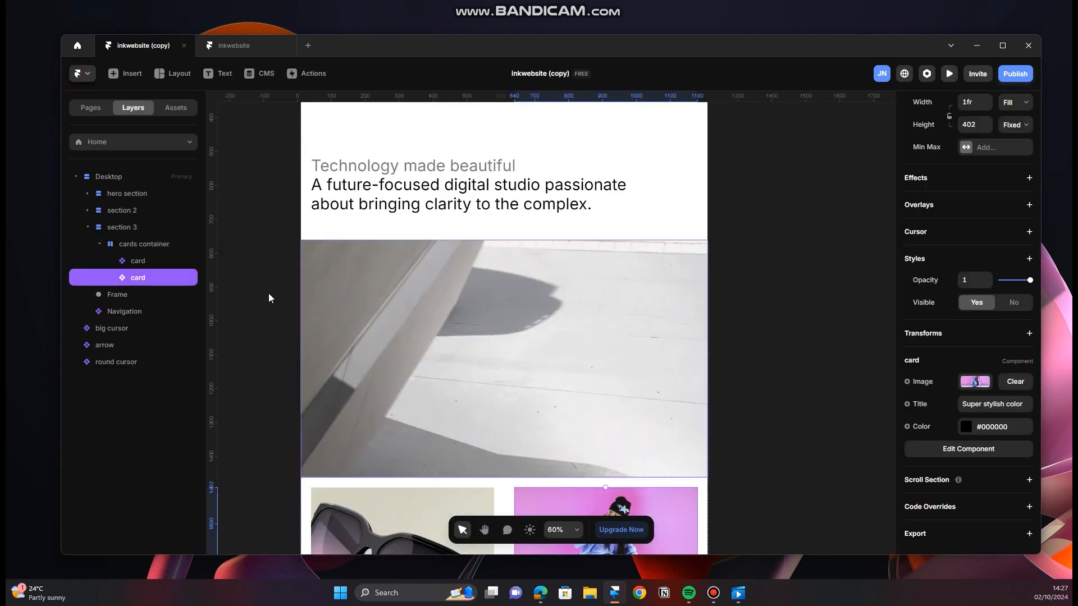
left_click(155, 251)
scroll(487, 351, "down", 6)
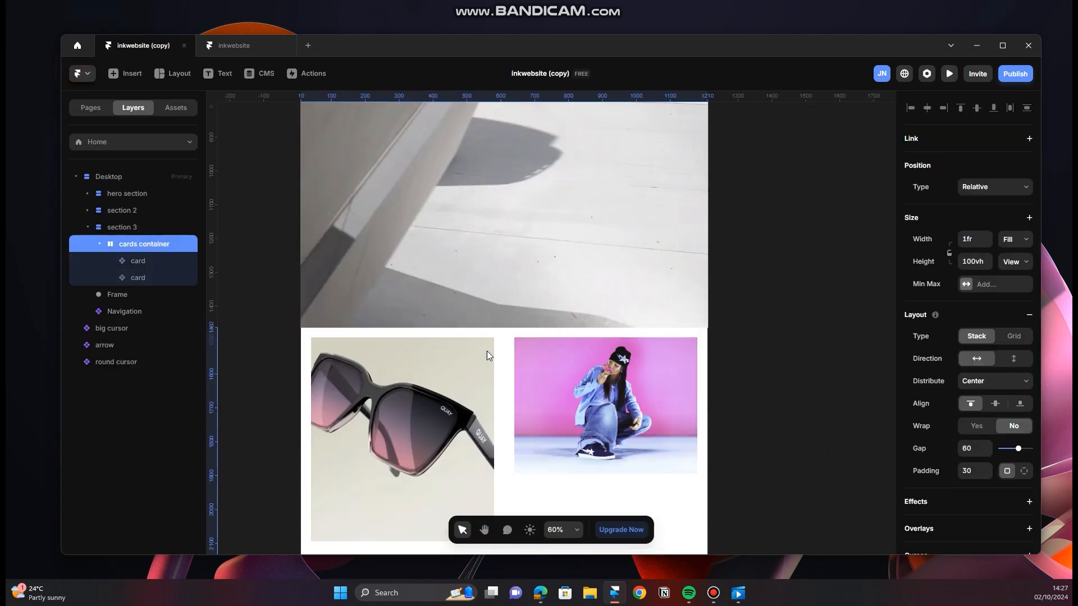
left_click(168, 231)
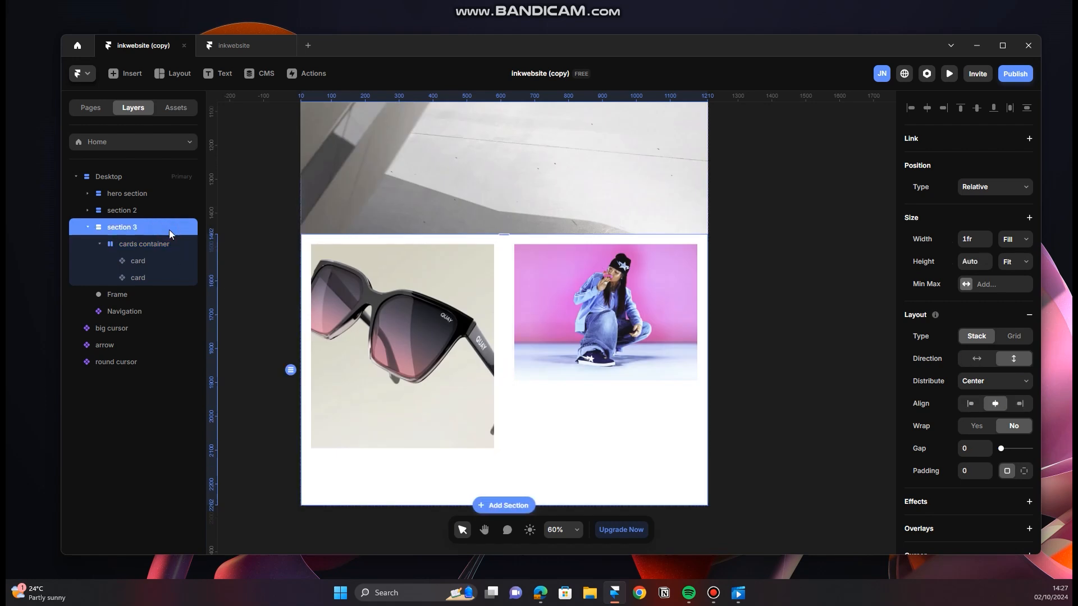
key("ctrl+d")
scroll(608, 340, "down", 2)
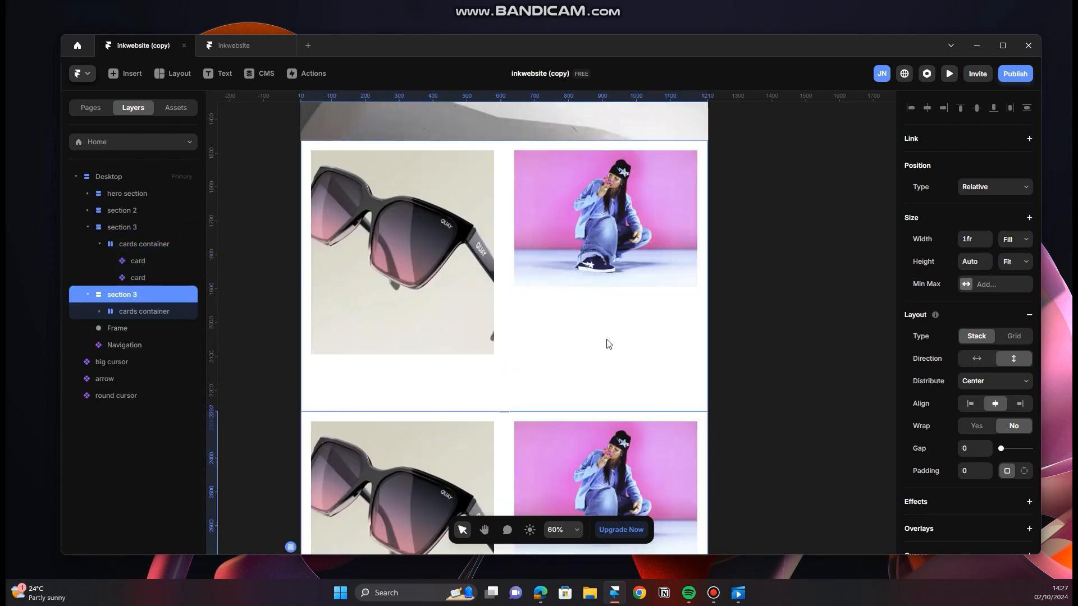
scroll(611, 337, "down", 2)
scroll(571, 320, "down", 2)
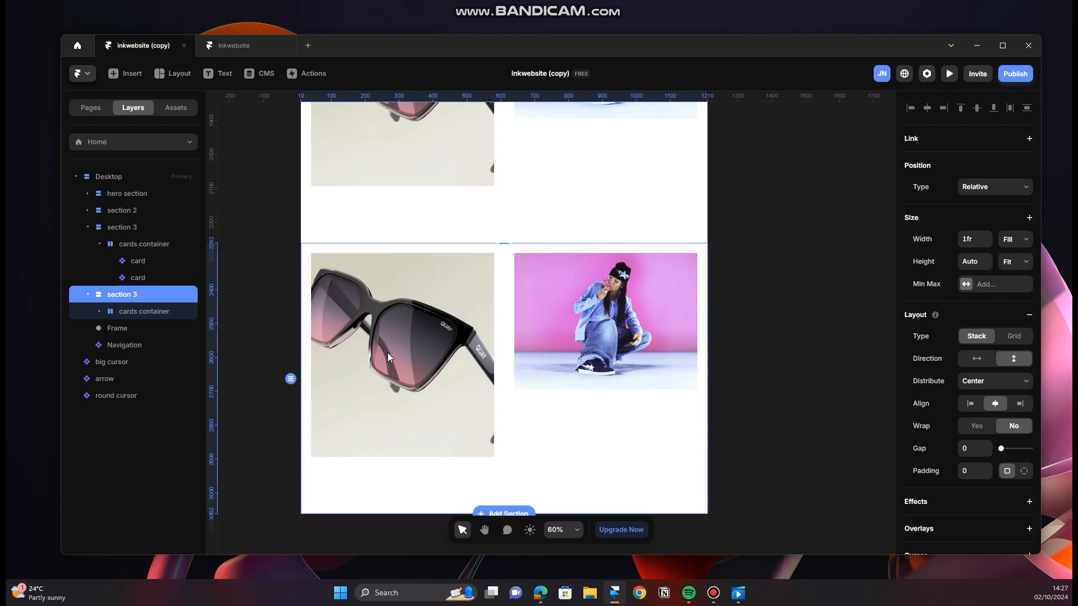
Step: Give the first card in the duplicated section the photo of two men in football shirts and the title "Feels sporty"
left_click(140, 314)
left_click(153, 330)
scroll(982, 473, "down", 3)
left_click(972, 382)
left_click(814, 393)
double_click(441, 296)
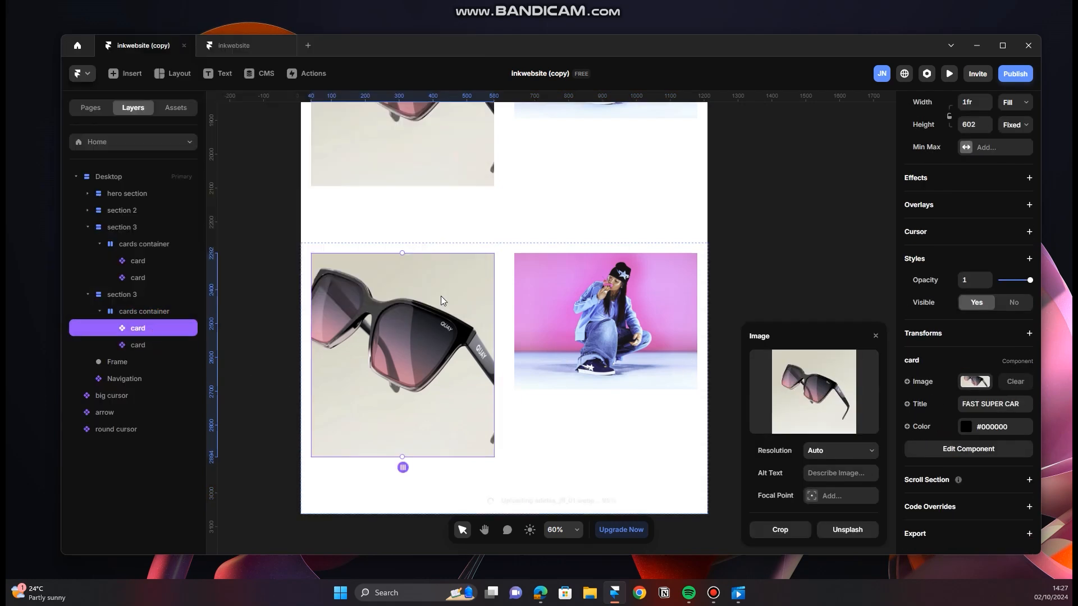
left_click(1005, 404)
type("Made sporty")
Step: Replace the image of the duplicated section's second card with soy_georgina_02.webp
left_click(606, 321)
left_click(975, 493)
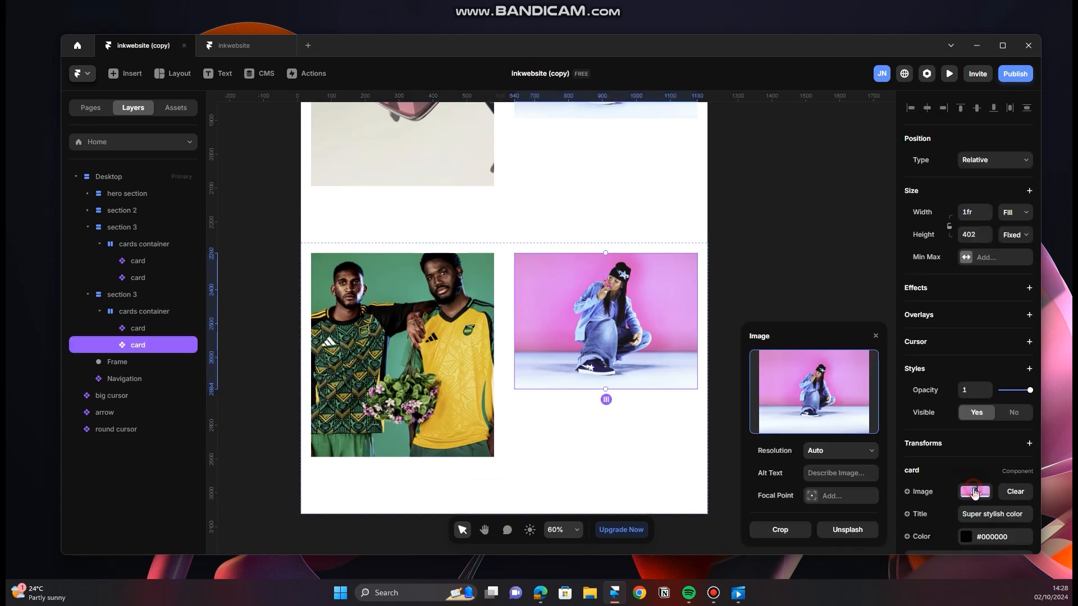
left_click(814, 392)
double_click(263, 194)
Step: Set the title of the duplicated section's second card to "Cool photoshoot"
left_click(1009, 515)
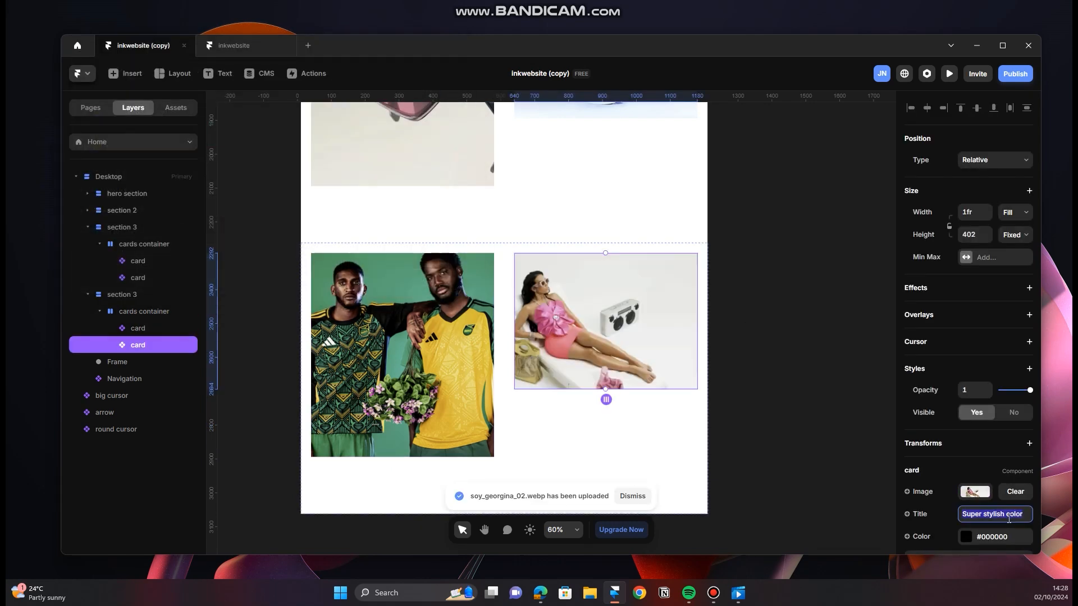
type("Cool photoso")
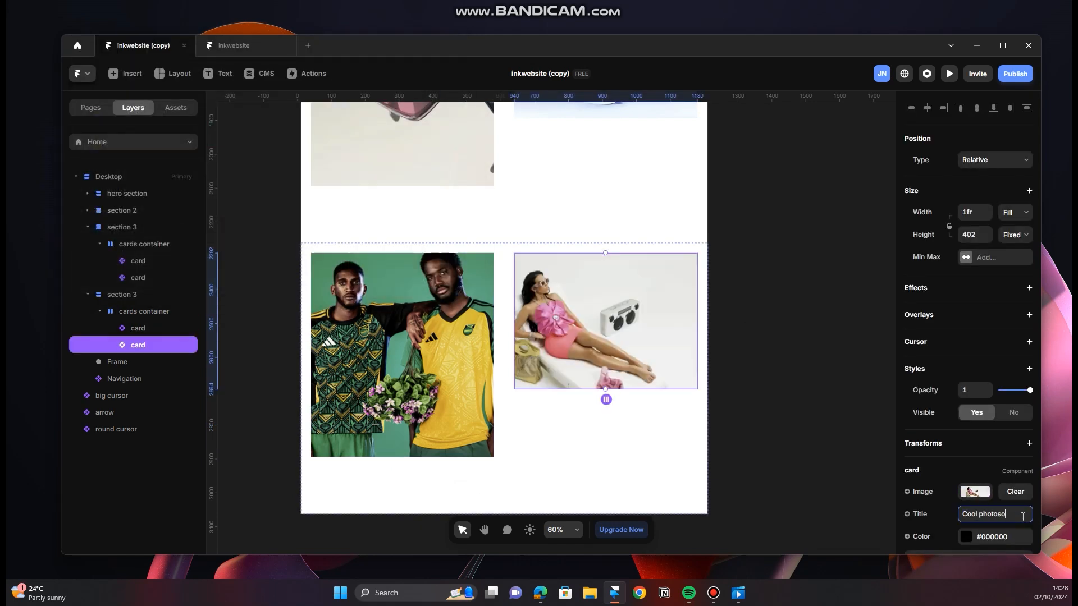
key("BackSpace")
type("hoot")
left_click(797, 412)
Step: Preview the Desktop layout down to the duplicated section's cards, and return to the canvas
scroll(685, 361, "up", 14)
left_click(337, 247)
left_click(949, 74)
scroll(567, 252, "down", 9)
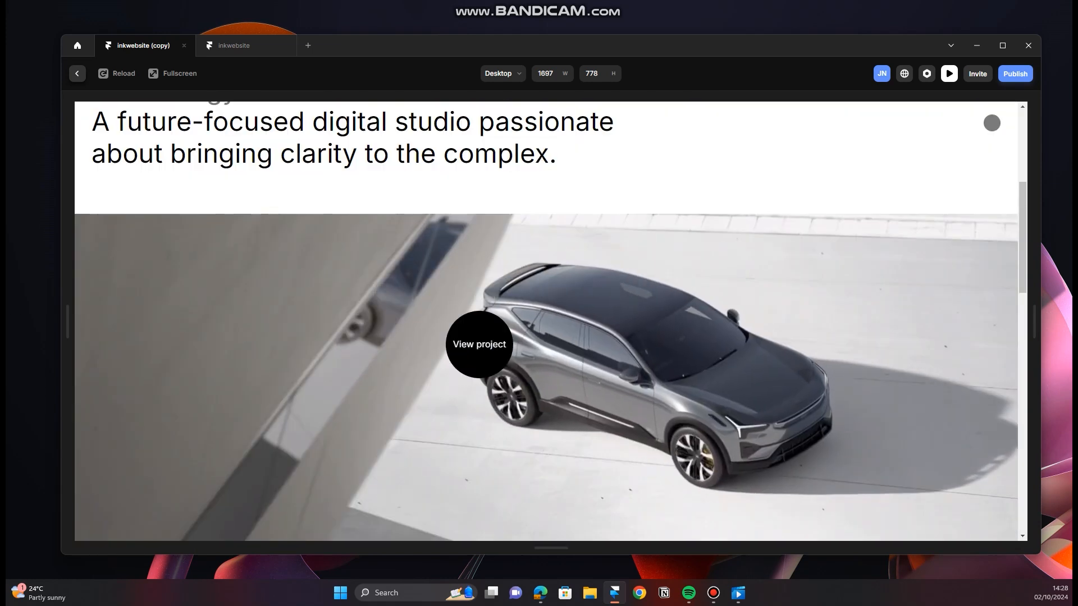
scroll(478, 344, "down", 10)
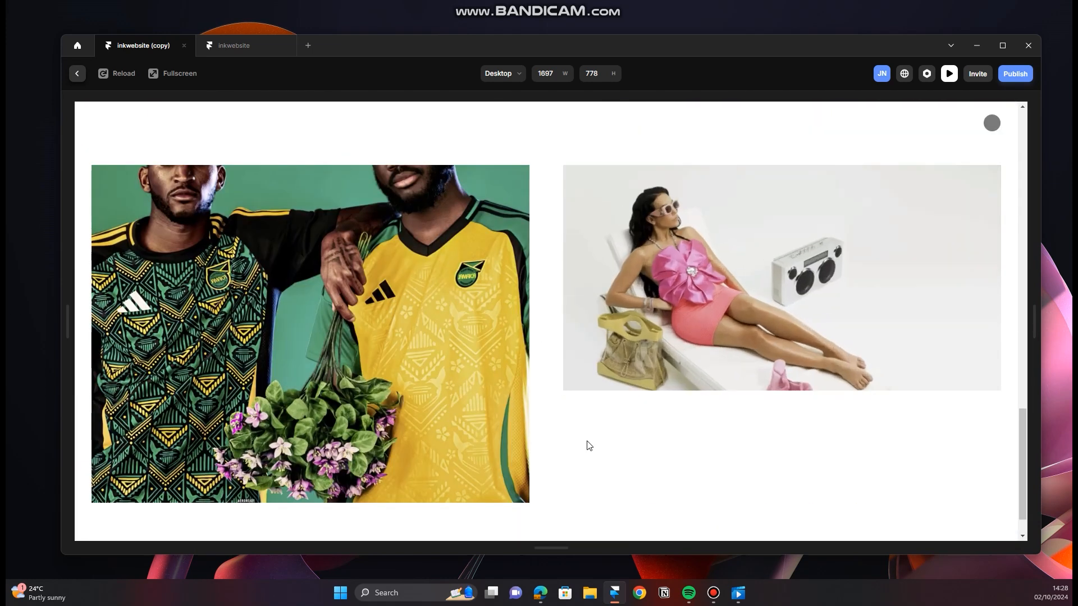
left_click(77, 74)
Step: Open the color setting of the "Feels sporty" card in the duplicated section
scroll(402, 360, "down", 12)
left_click(403, 411)
scroll(968, 393, "down", 5)
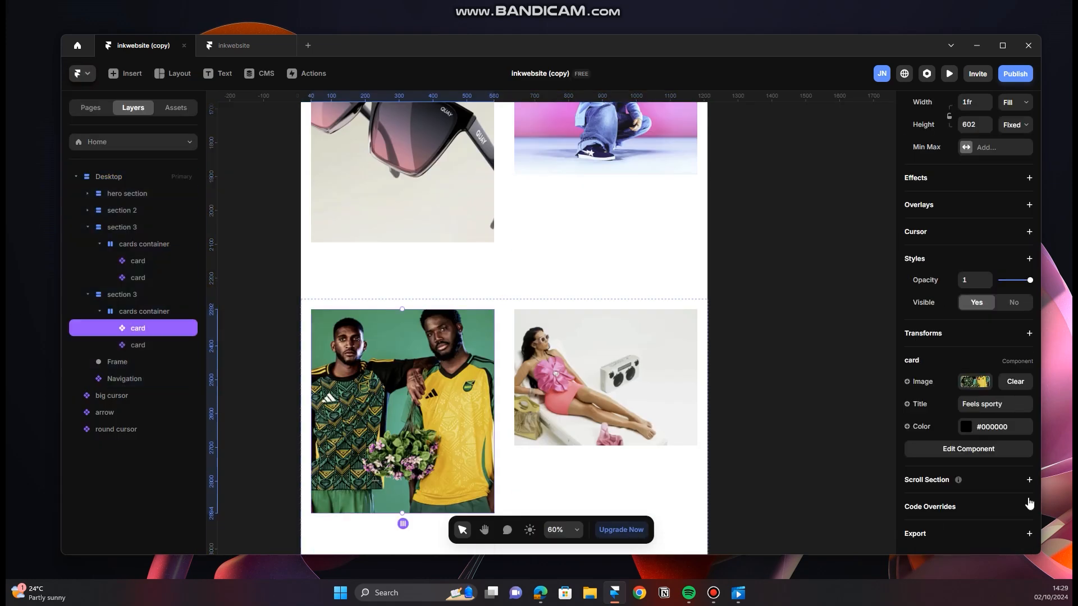
left_click(965, 426)
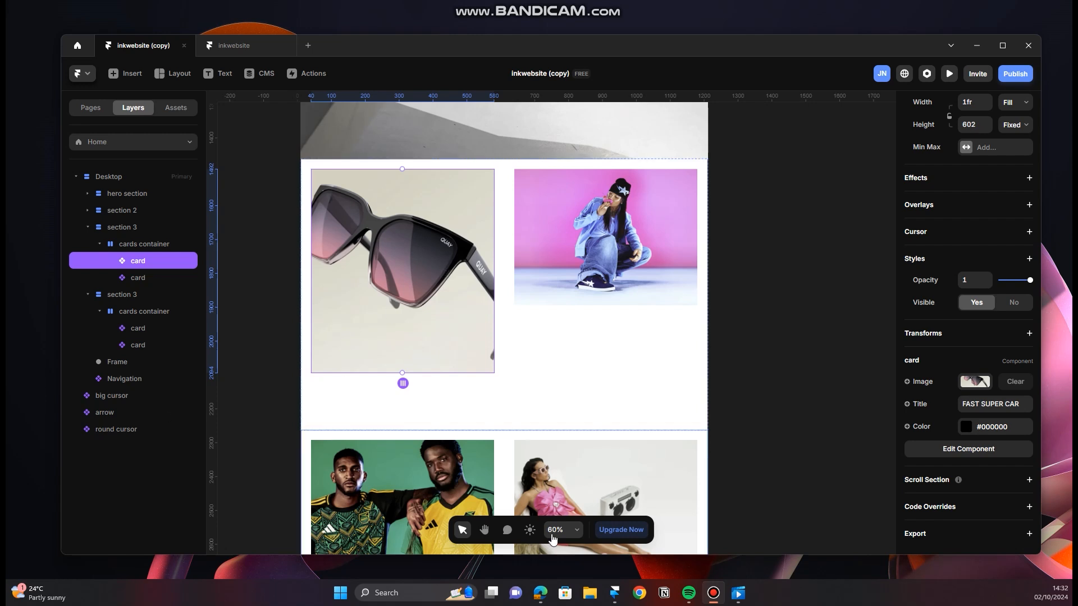
Step: Switch to the browser to examine the QUAY and Intuitive Surgical cards on the INK website, and return to Framer
left_click(548, 598)
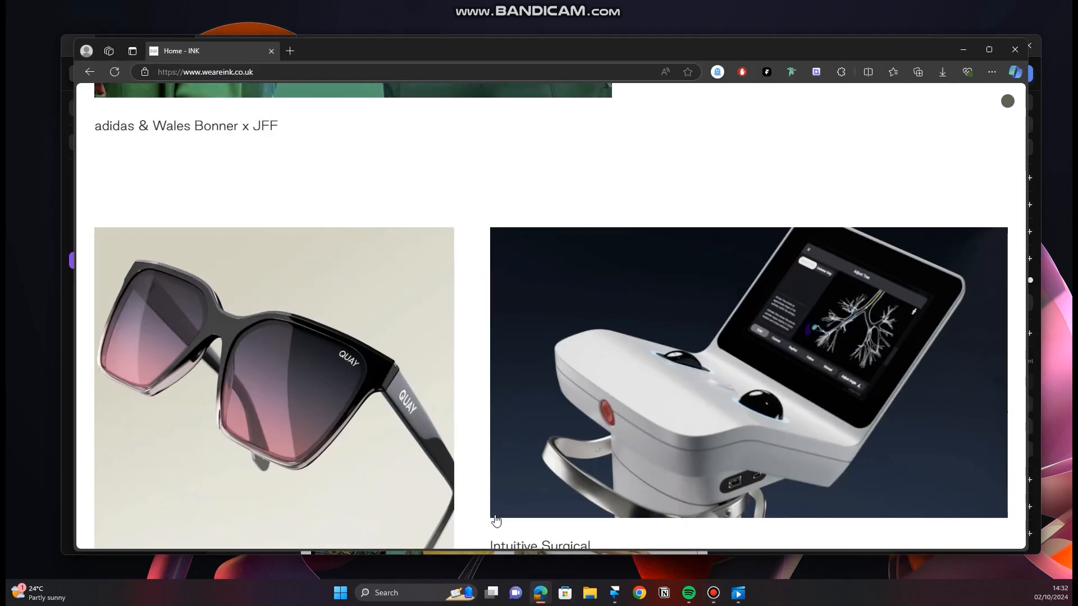
scroll(480, 453, "down", 2)
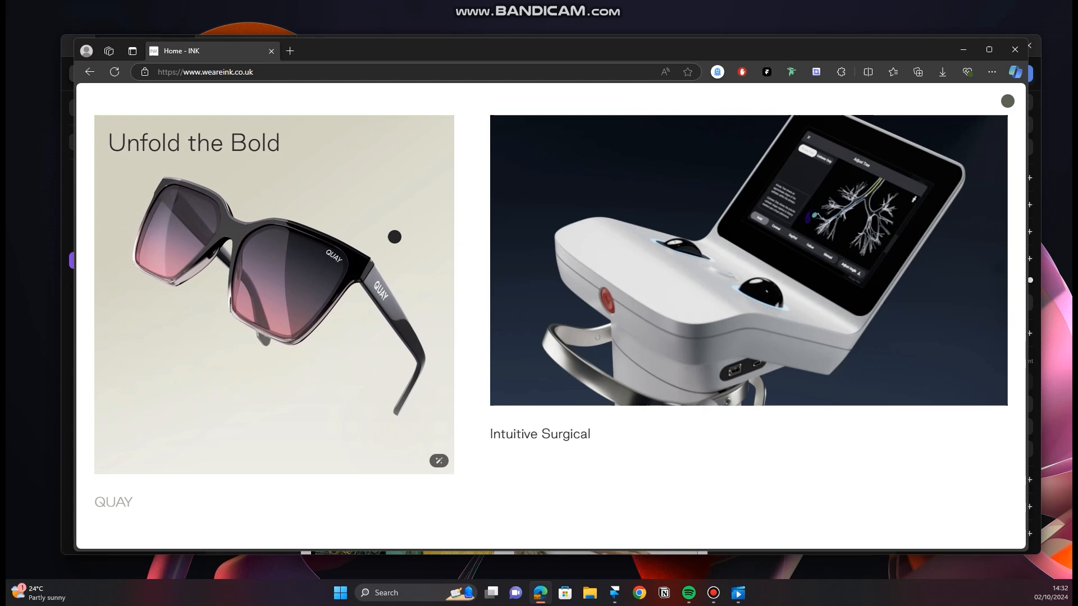
left_click(963, 49)
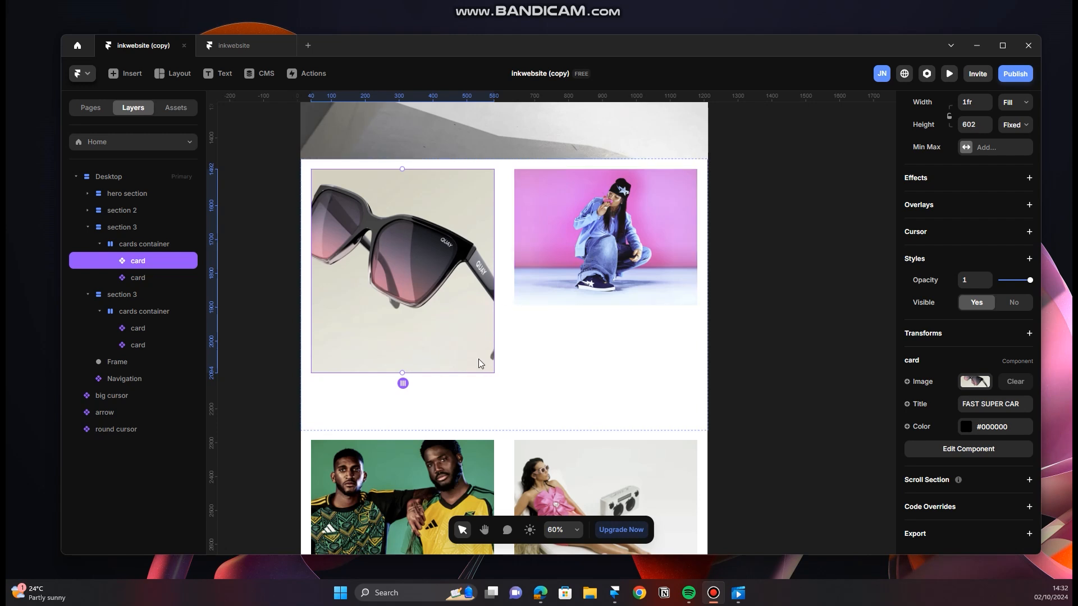
Step: Open the card component, add a custom cursor to Variant 1, and create a variable named "small cursor" for it
double_click(460, 281)
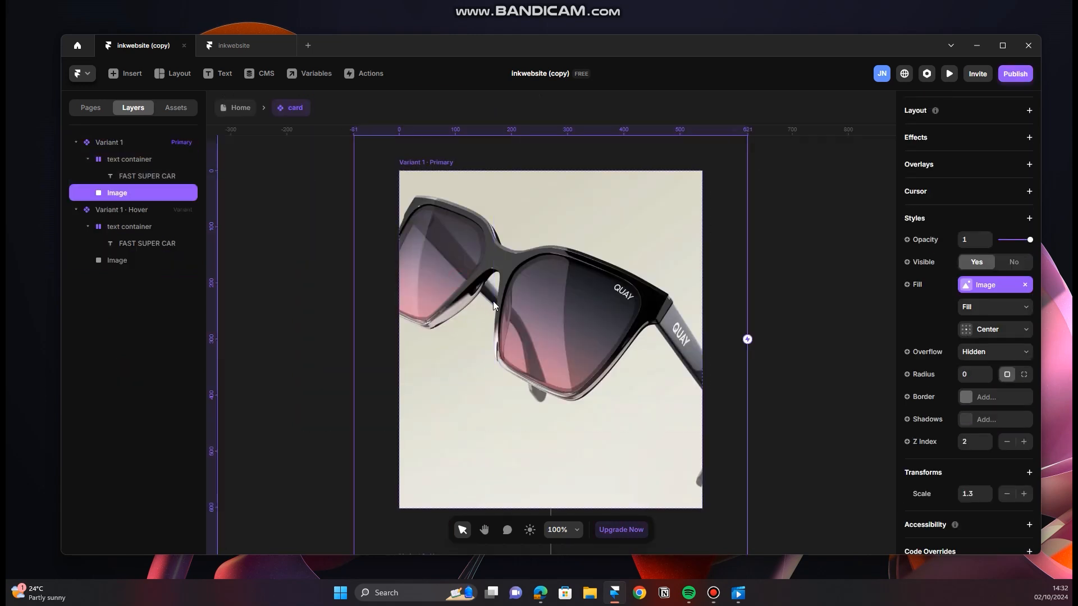
left_click(150, 145)
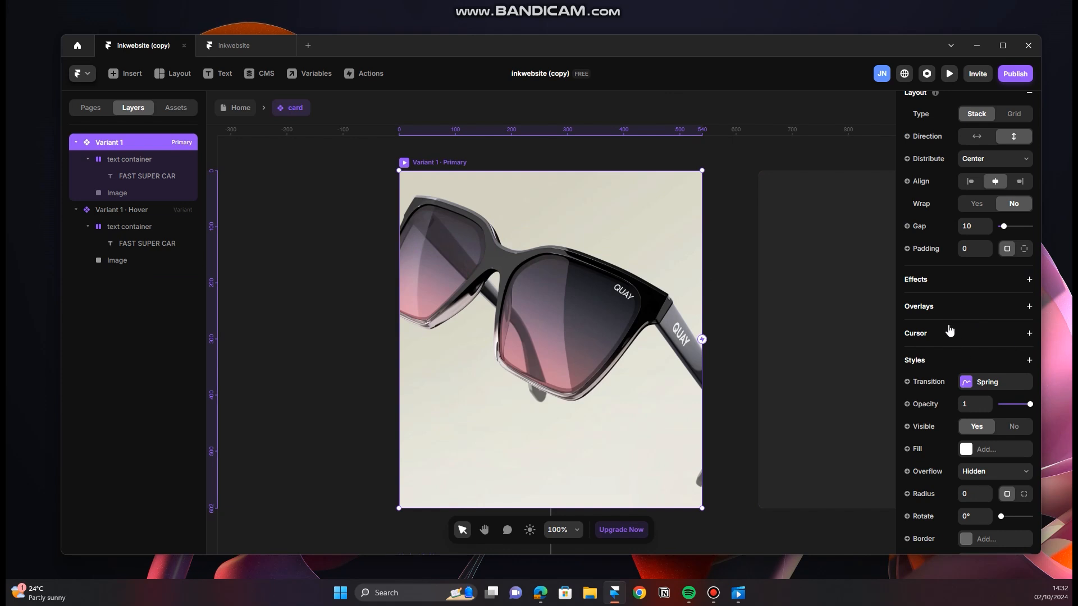
left_click(1030, 335)
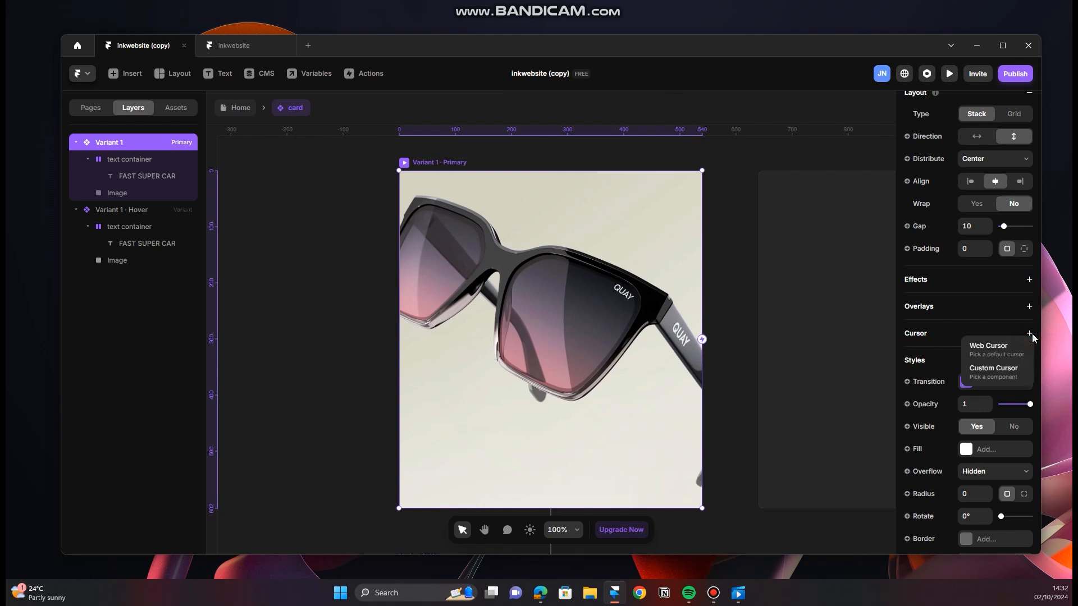
left_click(1005, 374)
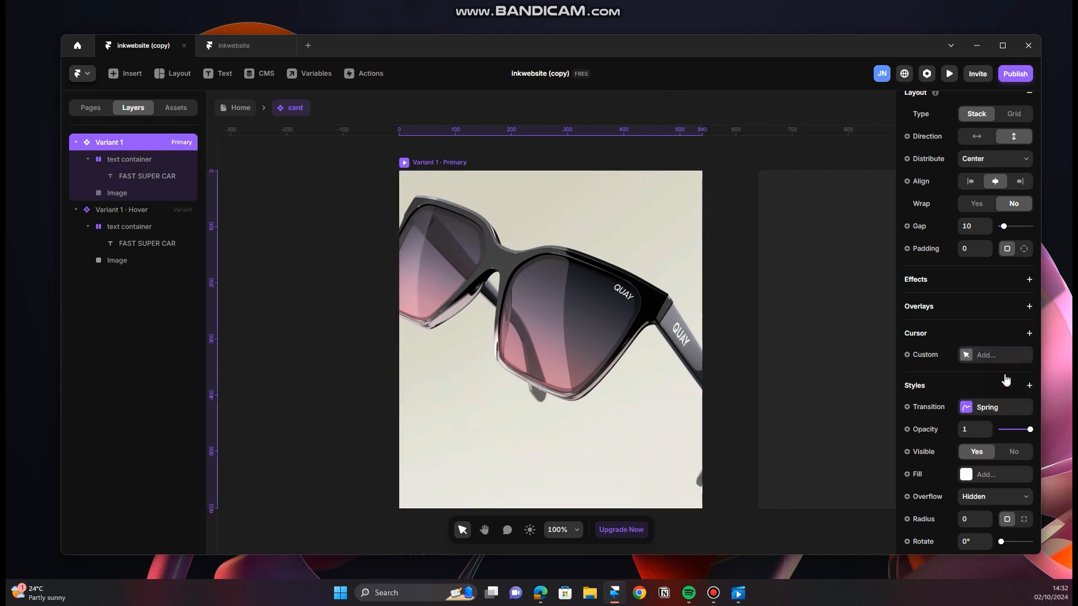
left_click(926, 355)
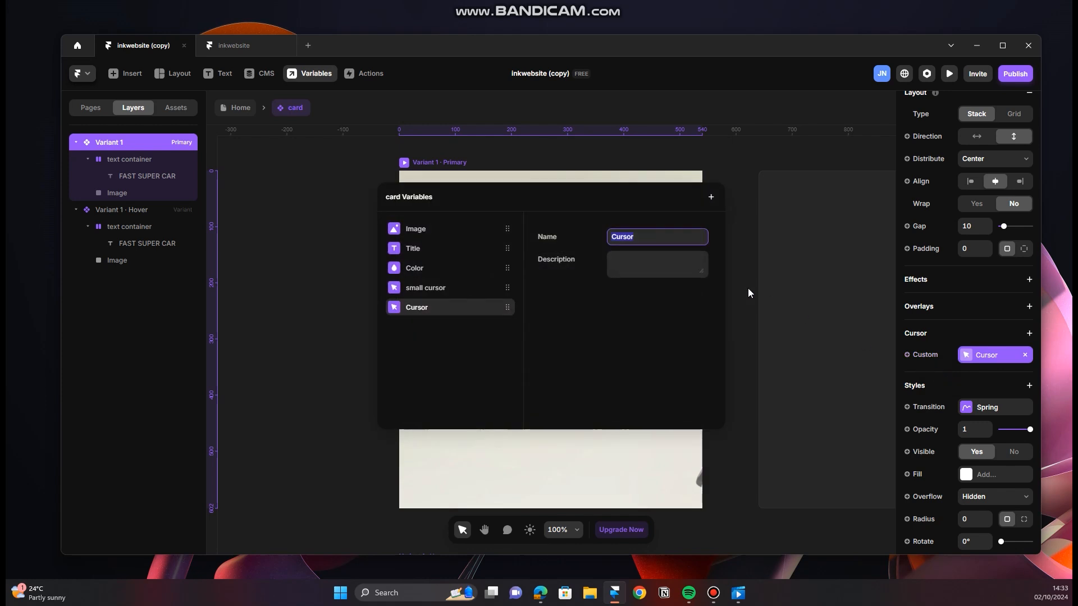
type("small c")
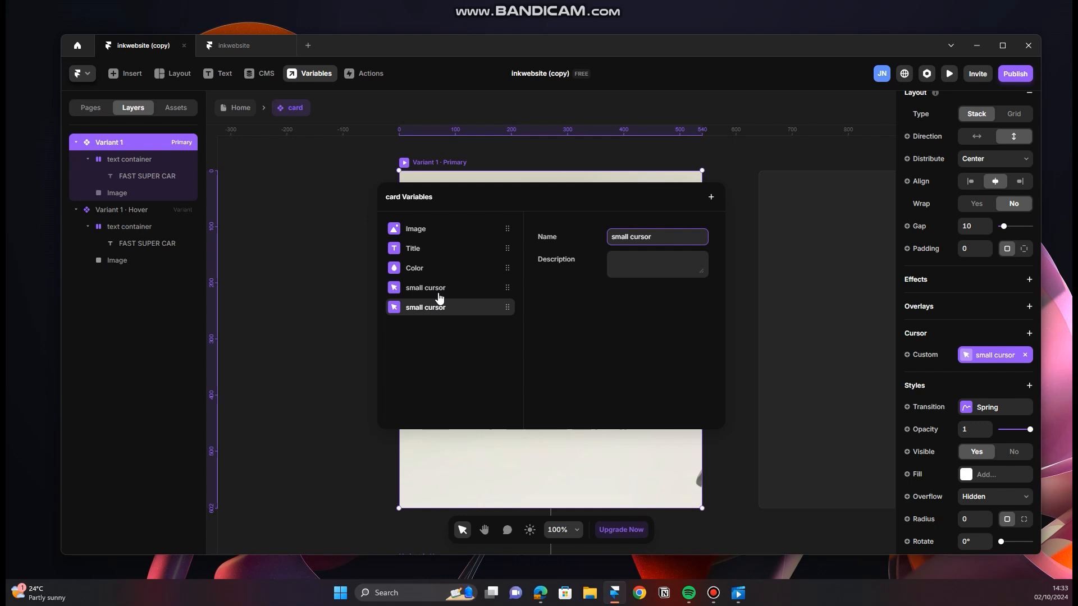
Step: Delete the older duplicate "small cursor" variable from the card component and return to the Home page
right_click(472, 290)
left_click(489, 313)
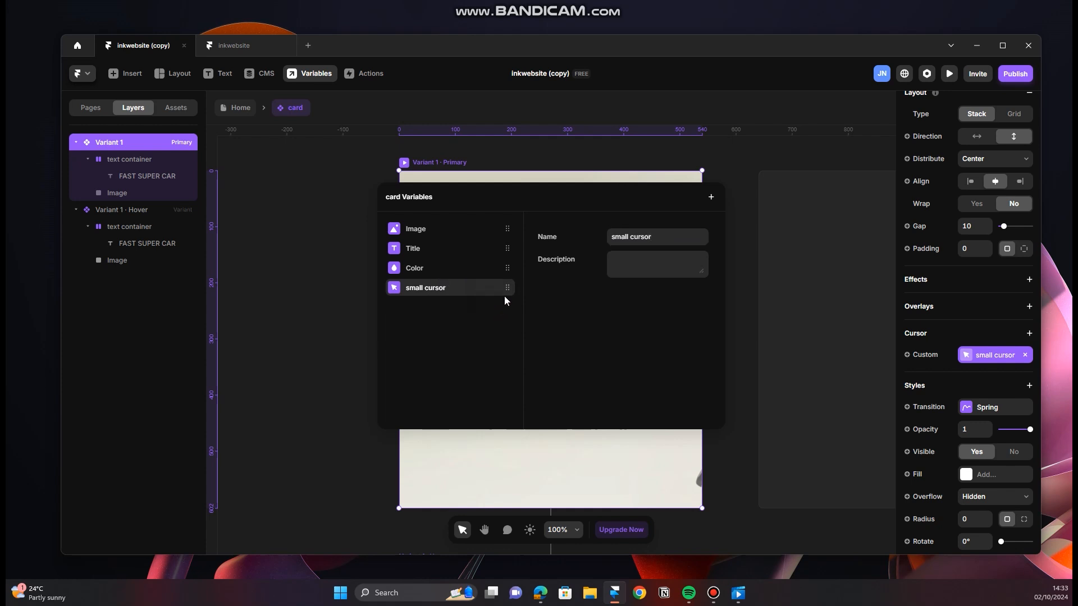
left_click(746, 234)
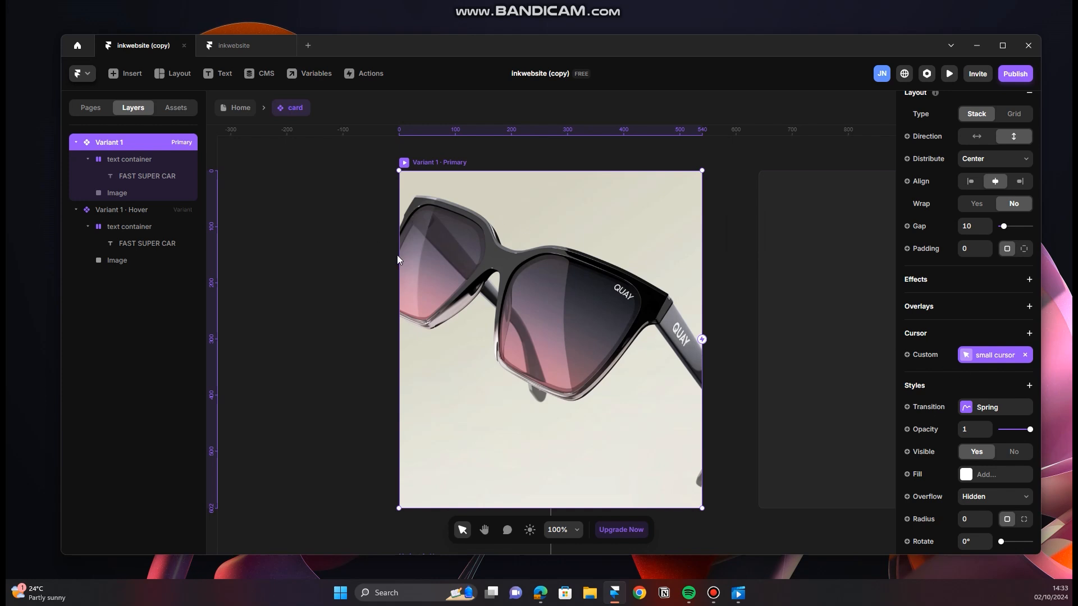
scroll(491, 258, "down", 3)
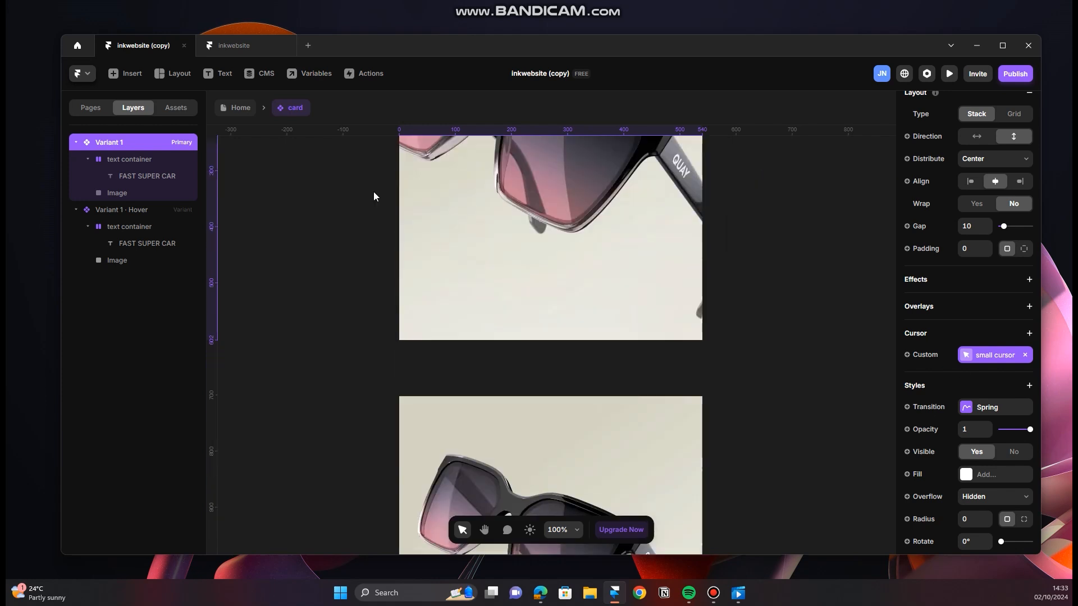
left_click(240, 108)
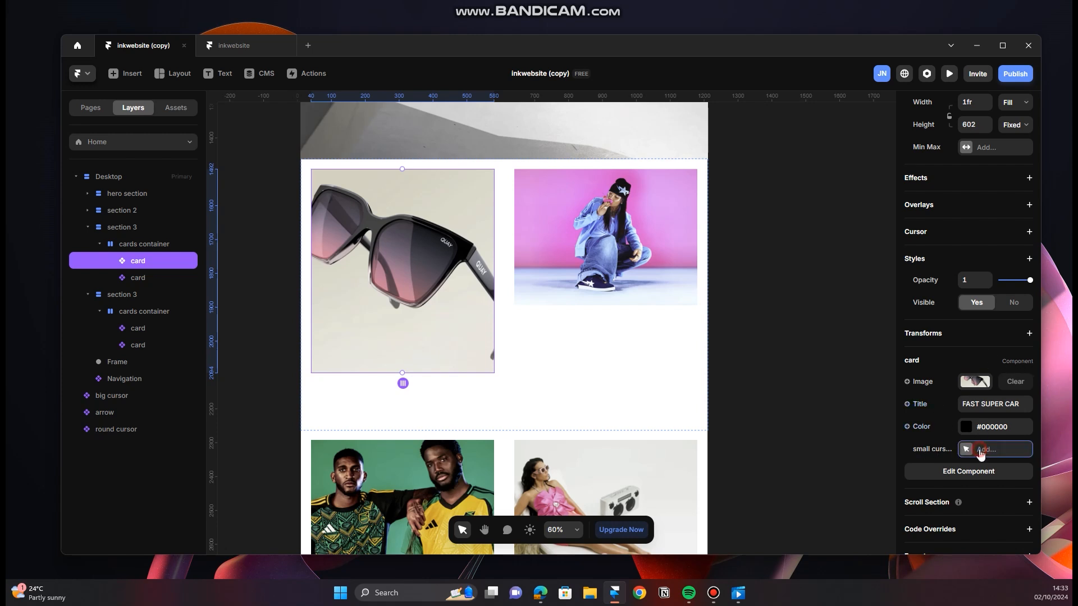
Step: Look through the component choices for the sunglasses card's small cursor and check the name of the small black dot component on the canvas
left_click(980, 452)
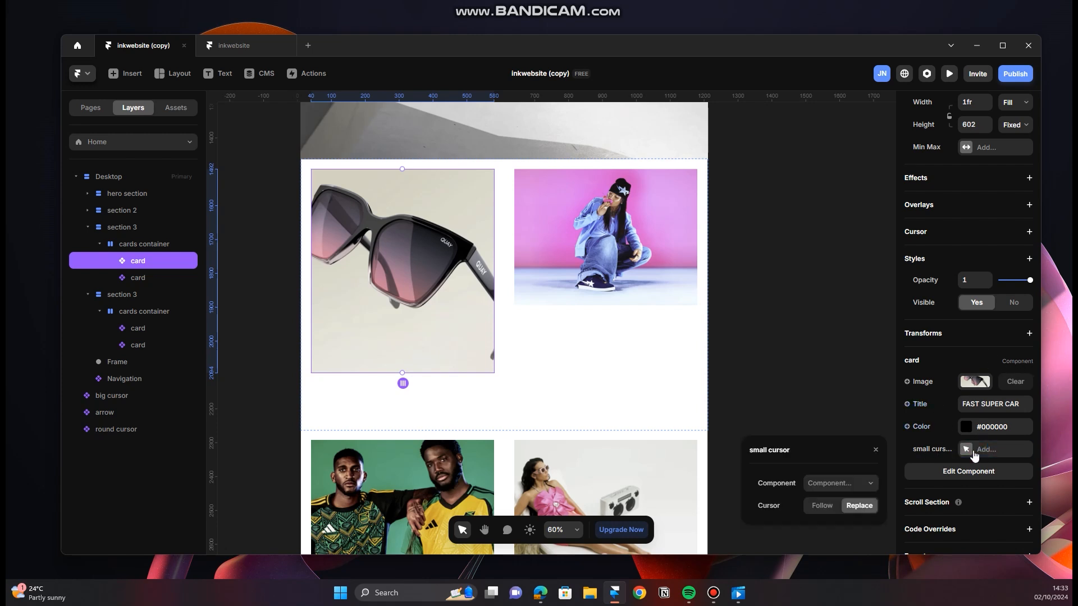
left_click(871, 485)
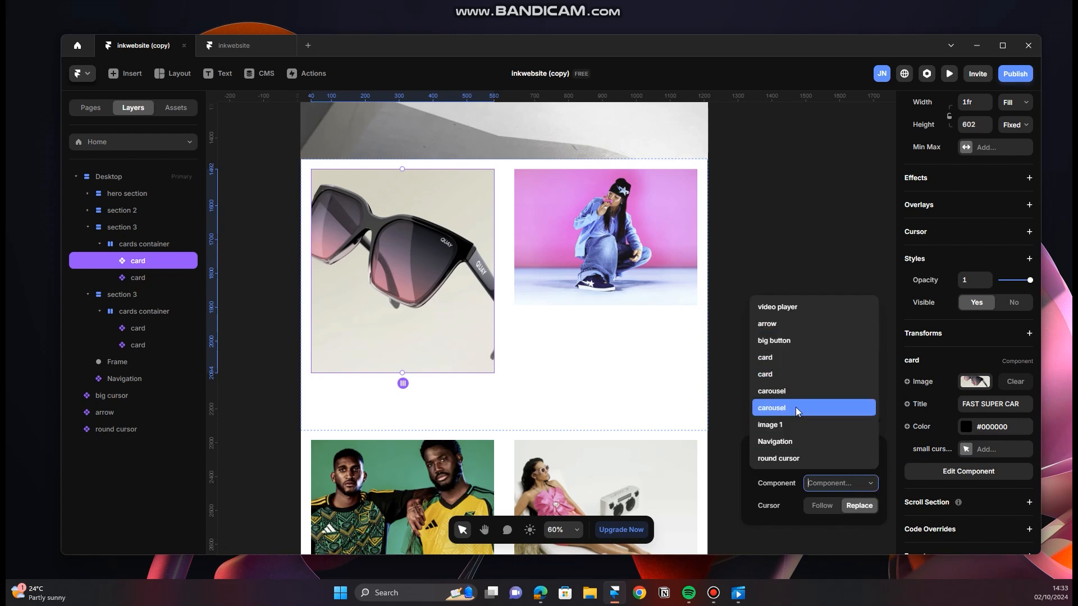
scroll(263, 266, "down", 3)
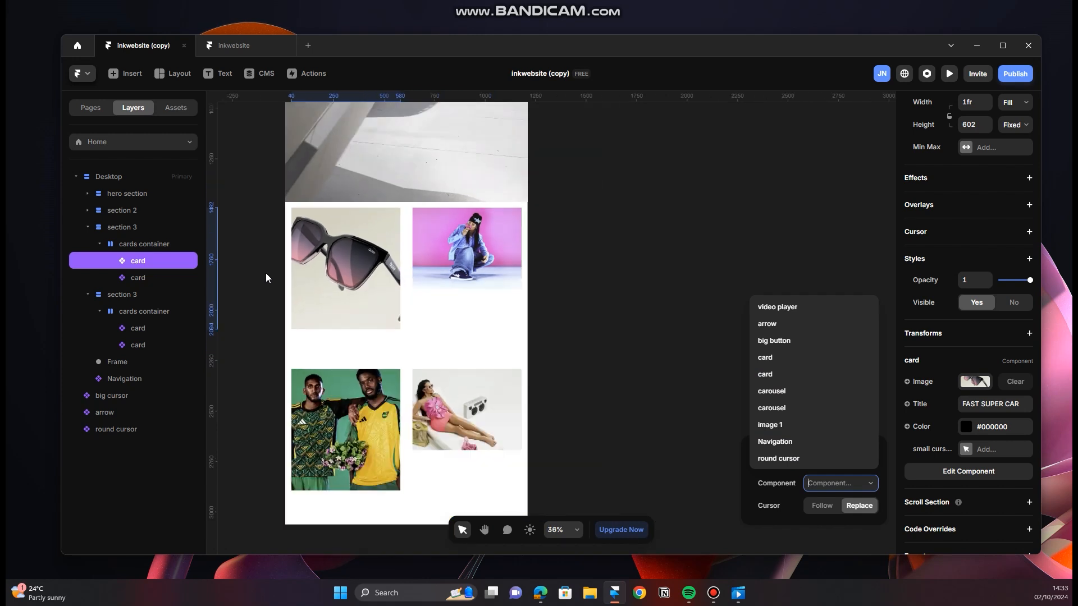
left_click(606, 228)
left_click_drag(607, 217, 798, 341)
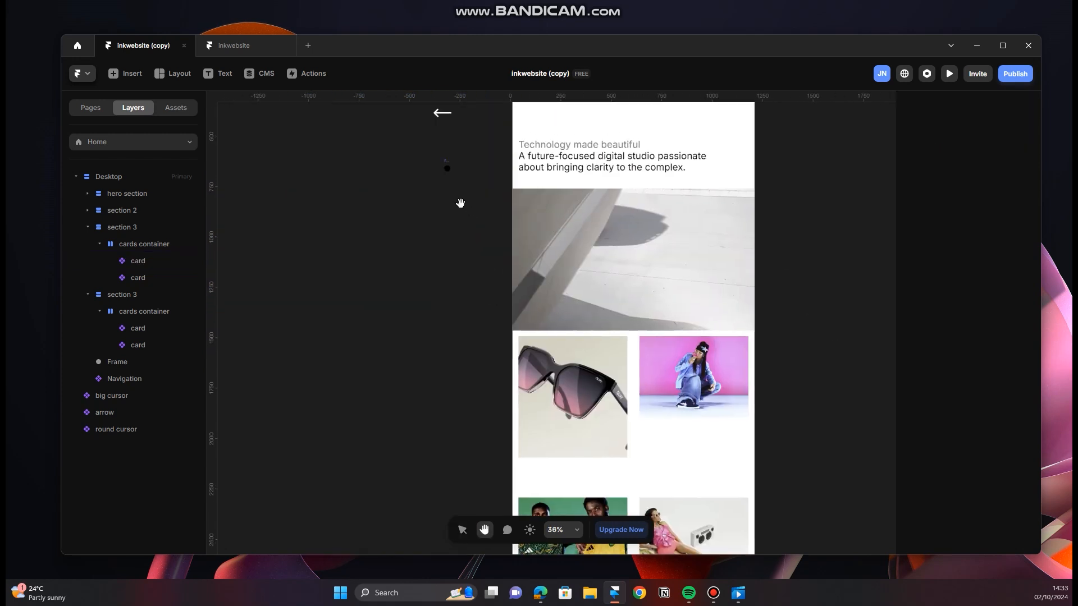
scroll(447, 175, "up", 3)
scroll(453, 176, "up", 3)
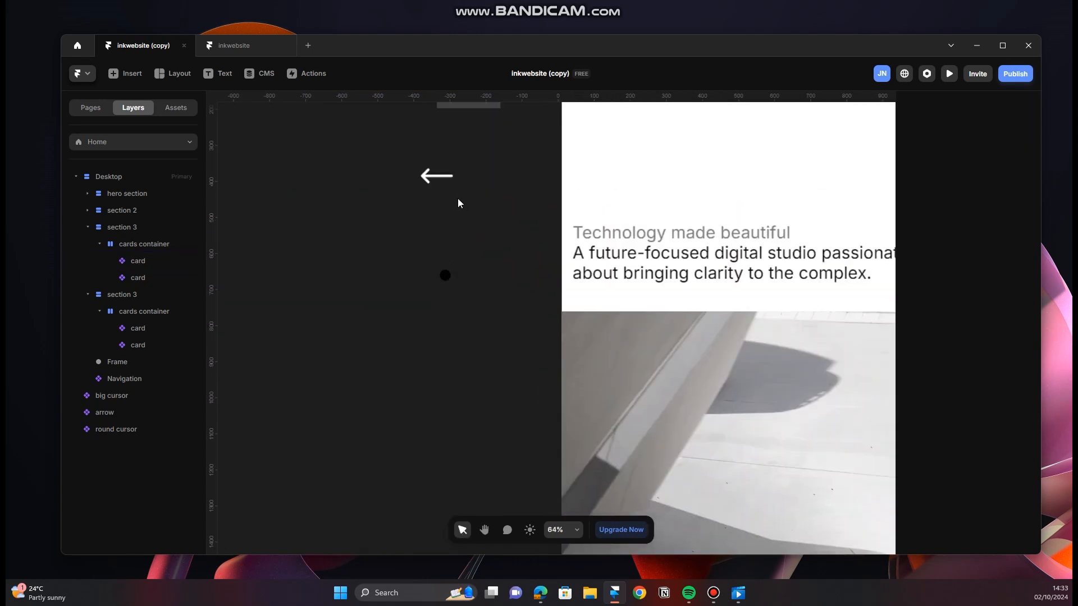
left_click(444, 268)
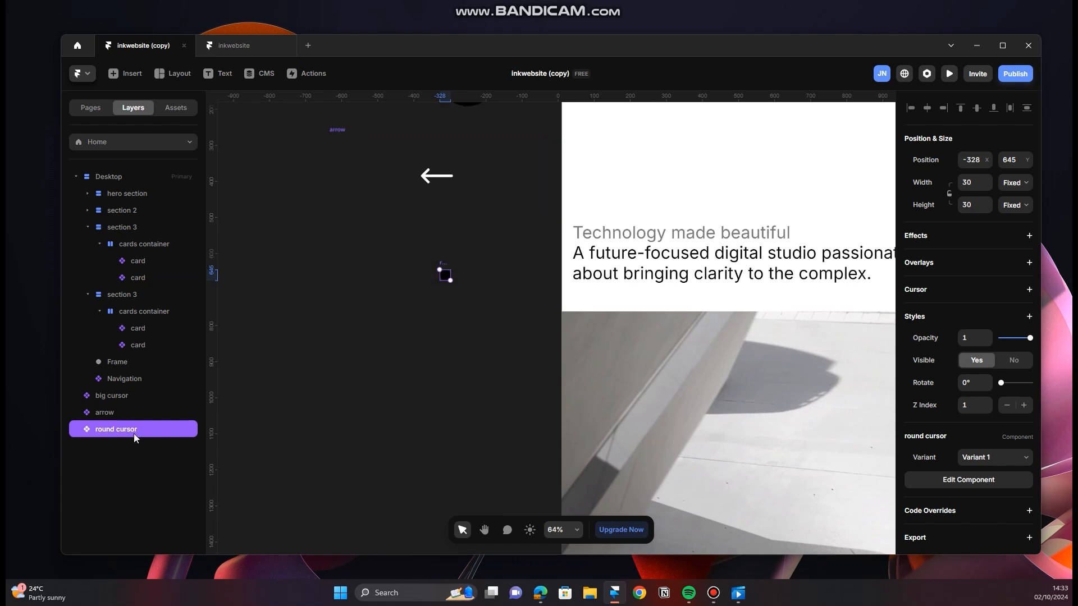
Step: Assign the round cursor component with Variant 1 as the sunglasses card's small cursor
scroll(672, 365, "down", 6)
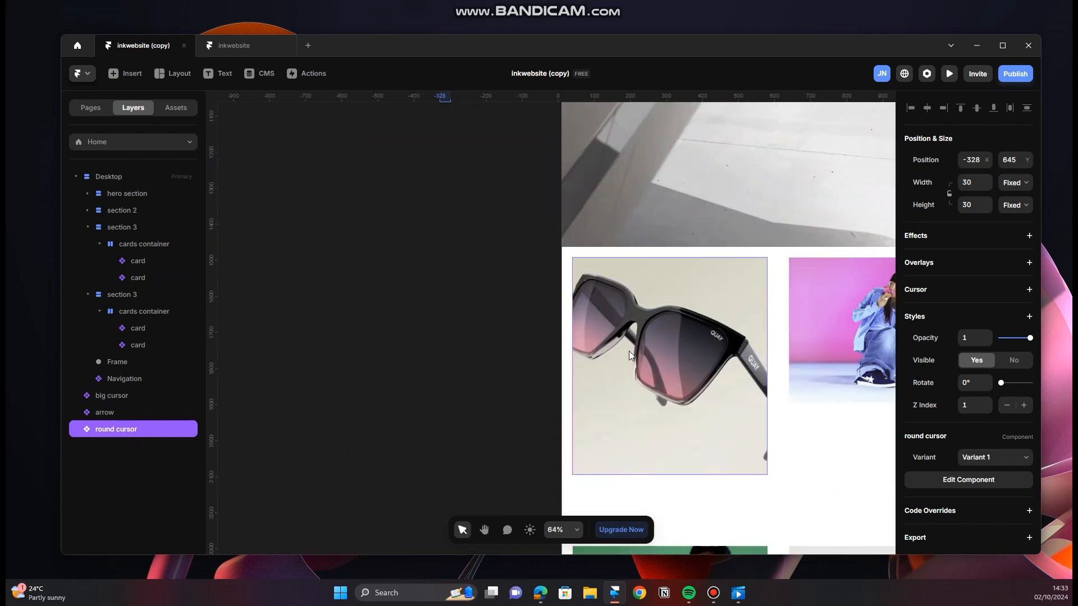
scroll(427, 298, "right", 5)
left_click(415, 299)
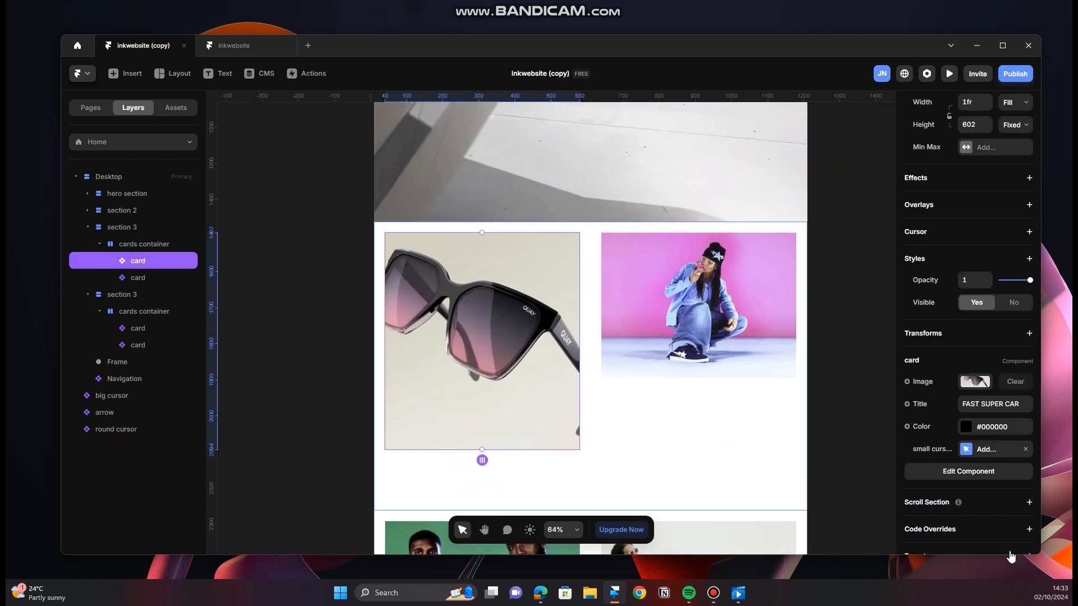
left_click(1002, 451)
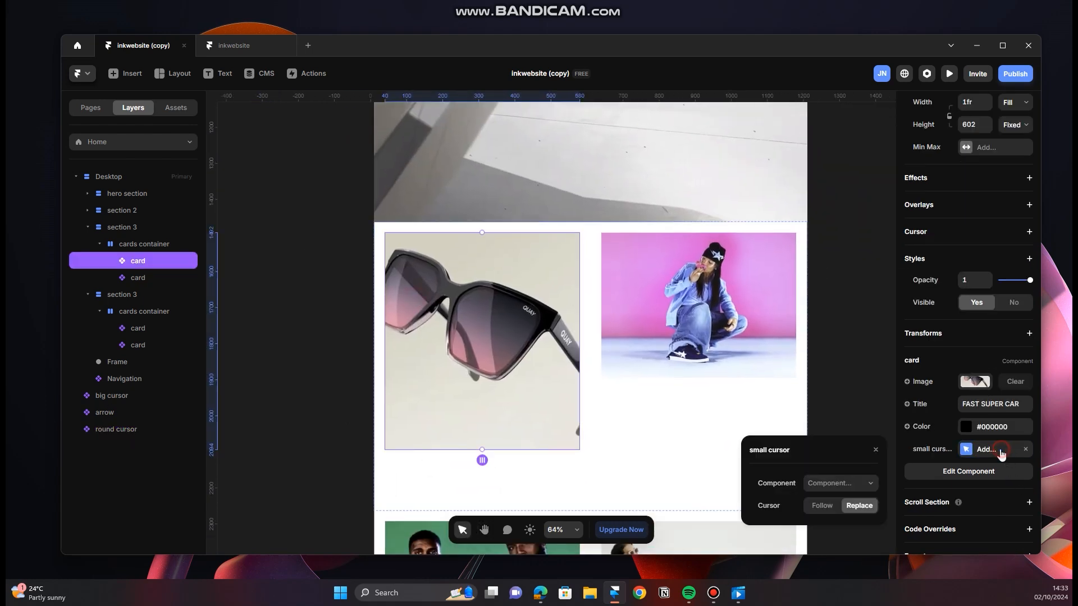
left_click(865, 483)
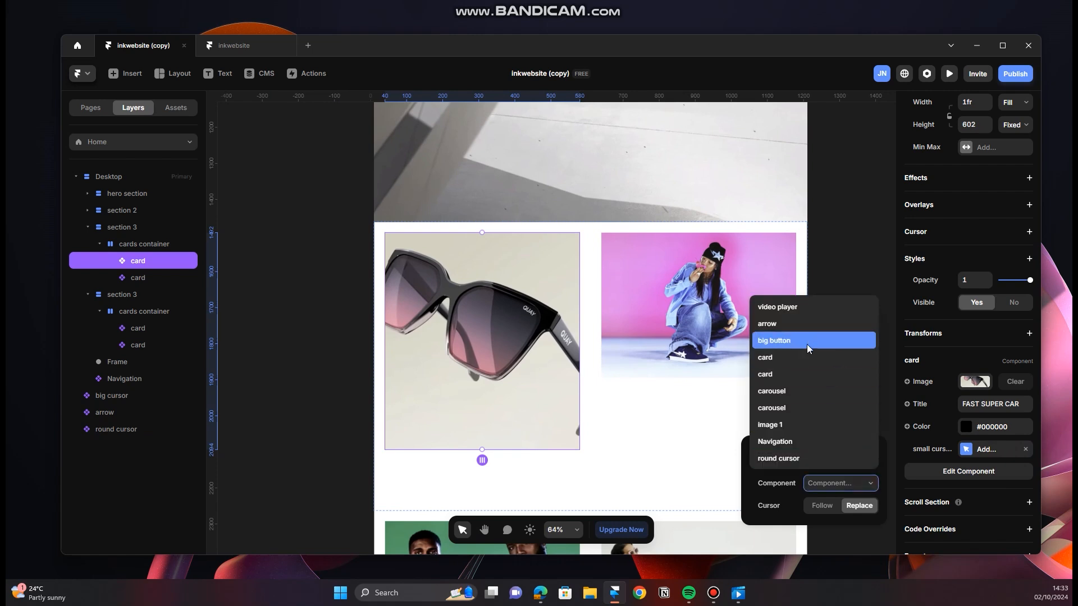
left_click(793, 453)
left_click(852, 485)
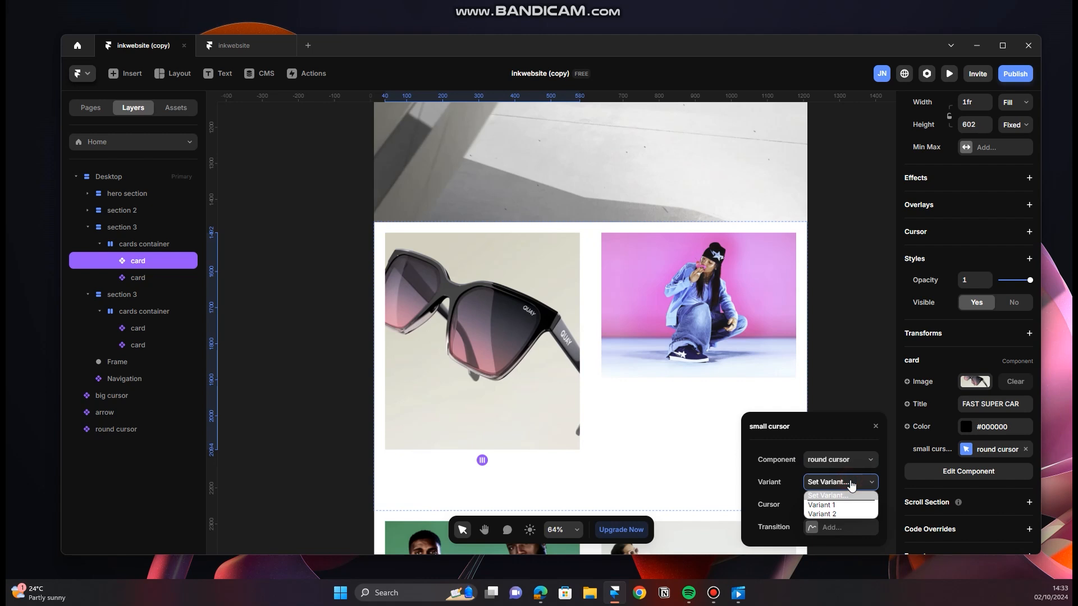
left_click(848, 505)
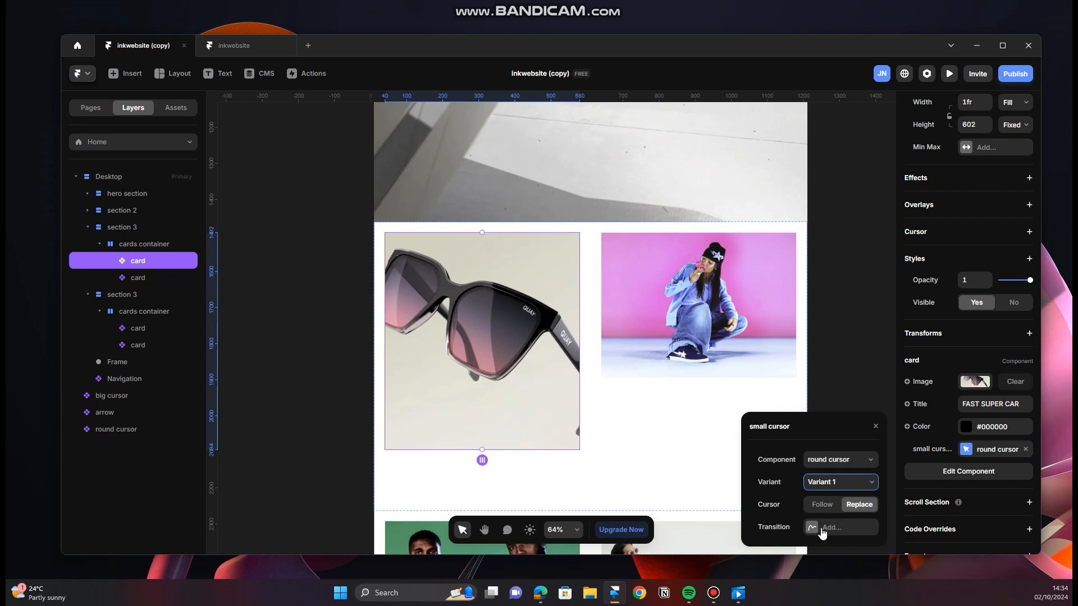
Step: Add a physics-based transition with a stiffness of 450 to the sunglasses card's small cursor
left_click(822, 528)
left_click(848, 528)
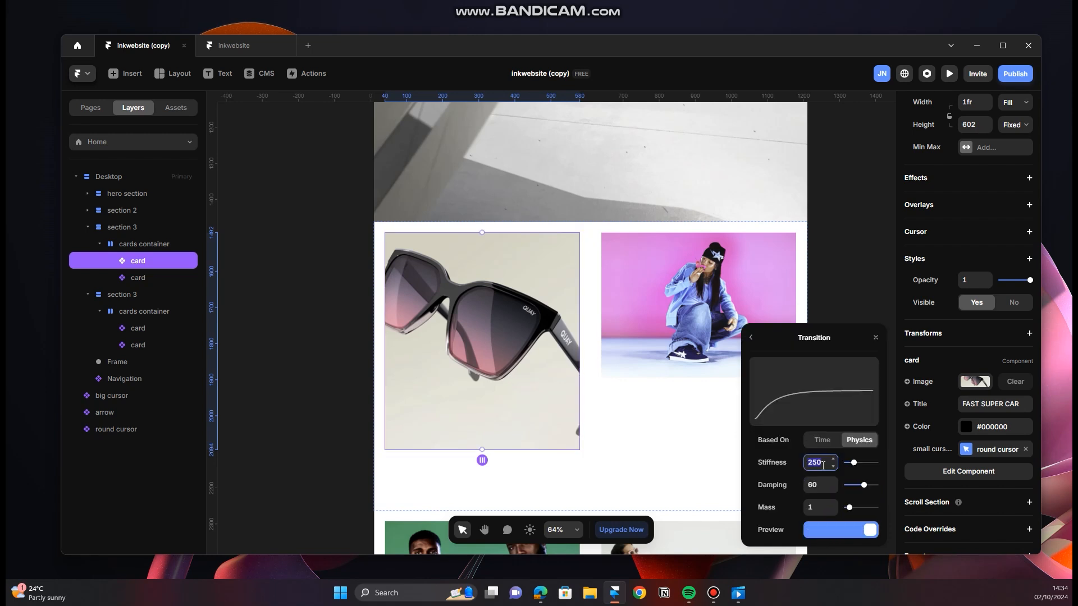
type("450")
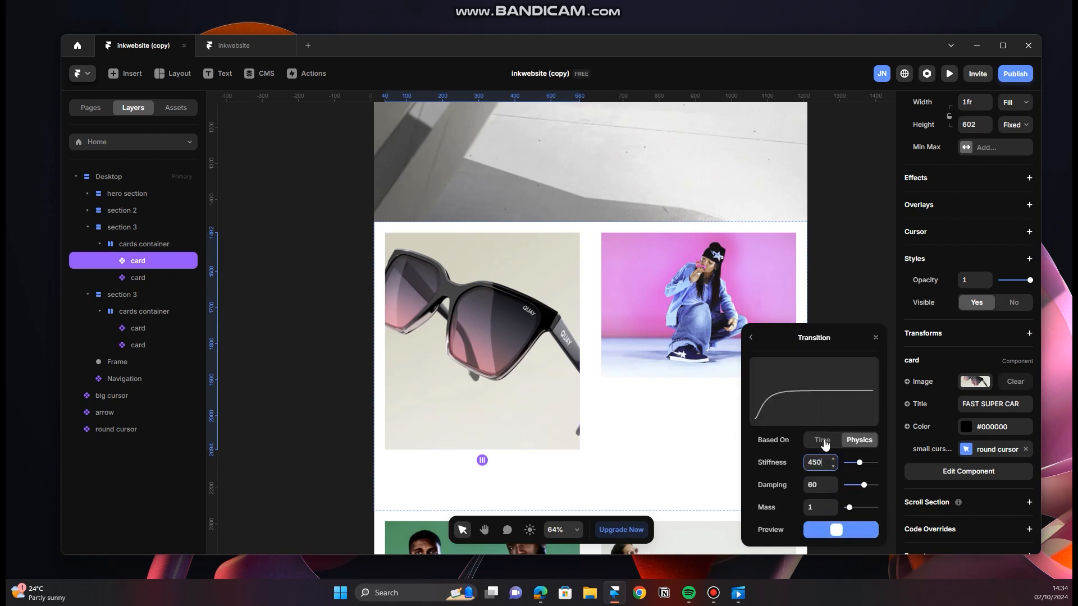
left_click(846, 258)
Step: Preview the Desktop layout to test the round cursor over the sunglasses card, and return to the canvas
scroll(494, 401, "up", 10)
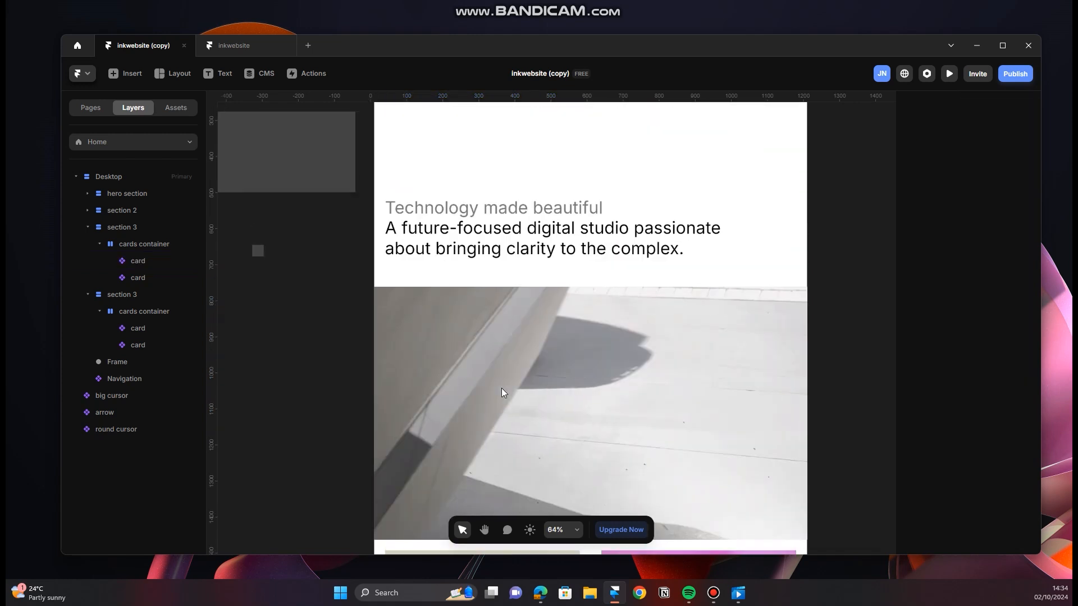
scroll(501, 391, "up", 5)
left_click(385, 242)
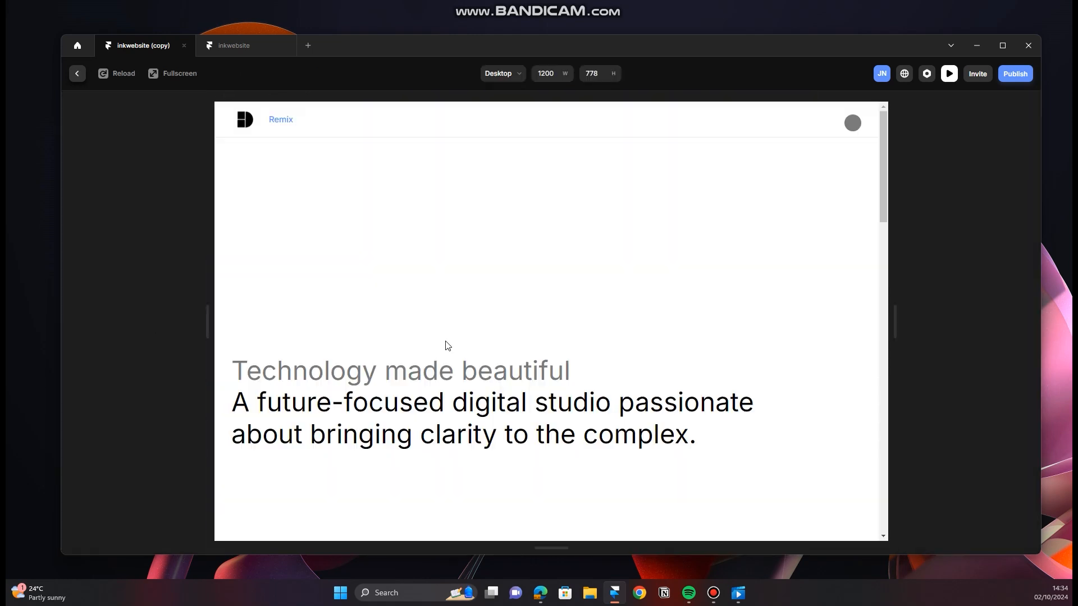
scroll(466, 305, "down", 10)
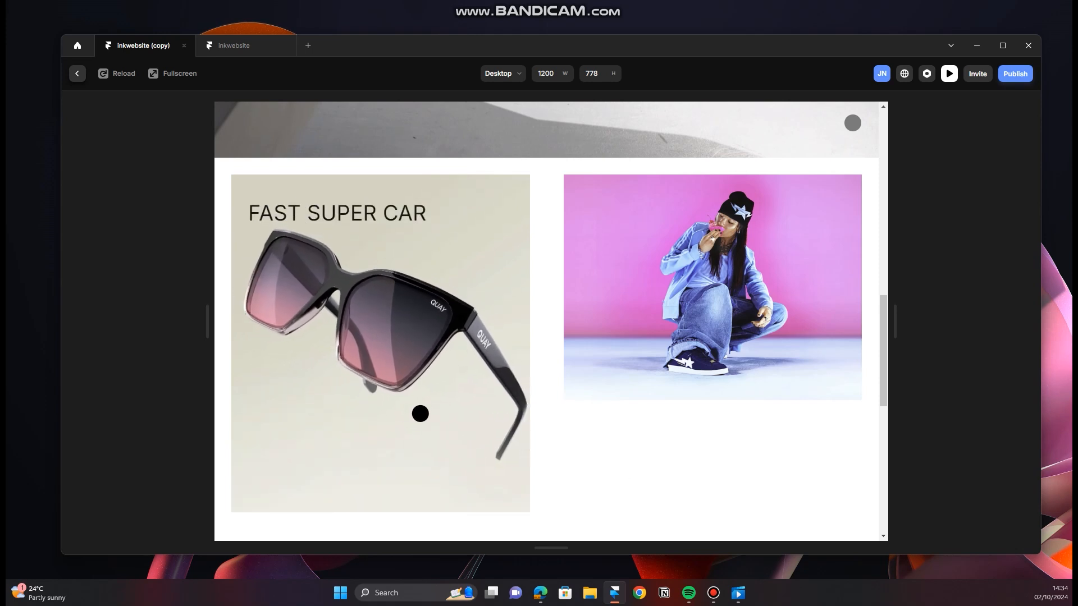
key("Escape")
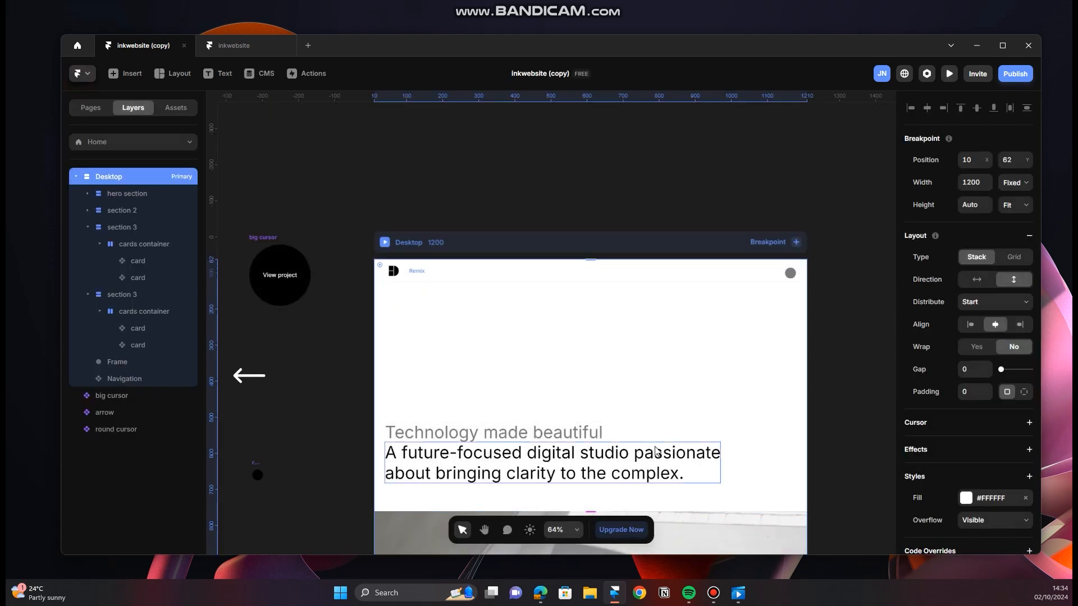
Step: Switch the sunglasses card's small cursor transition from physics-based to time-based
scroll(587, 385, "down", 10)
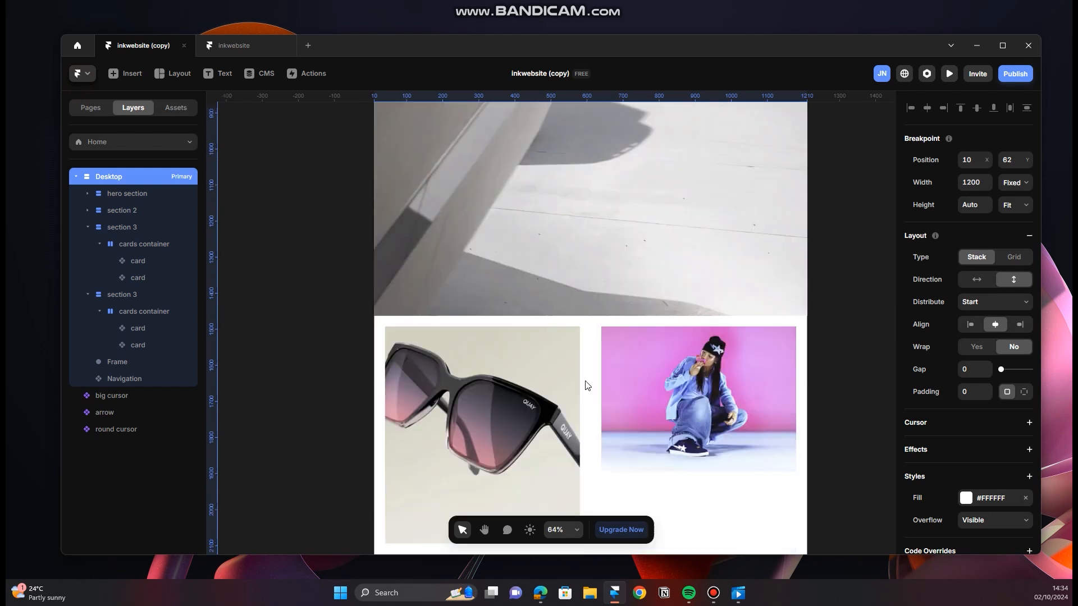
left_click(521, 423)
left_click(979, 450)
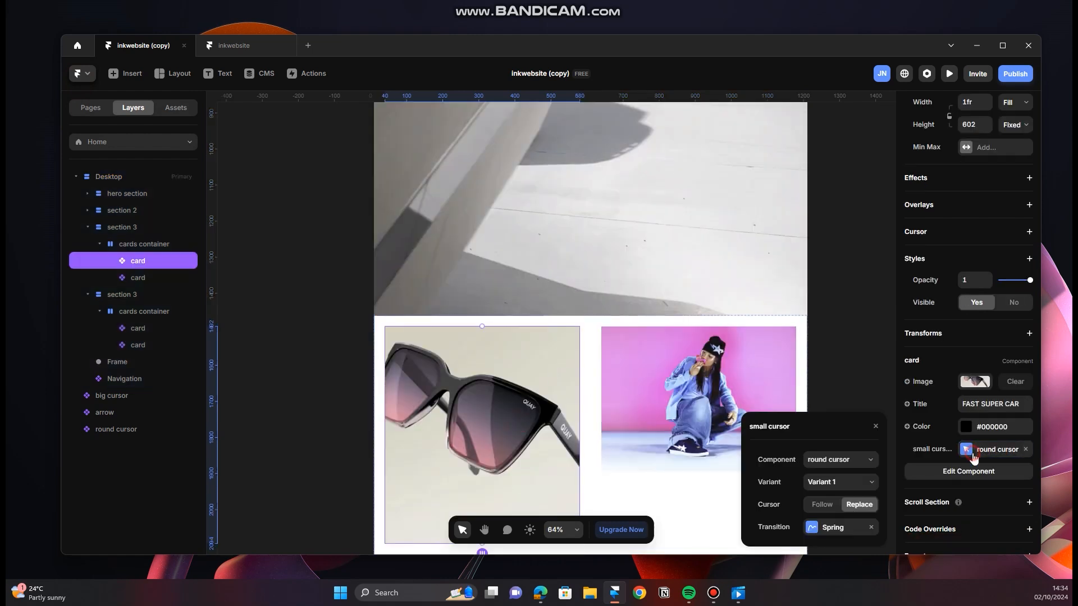
left_click(842, 528)
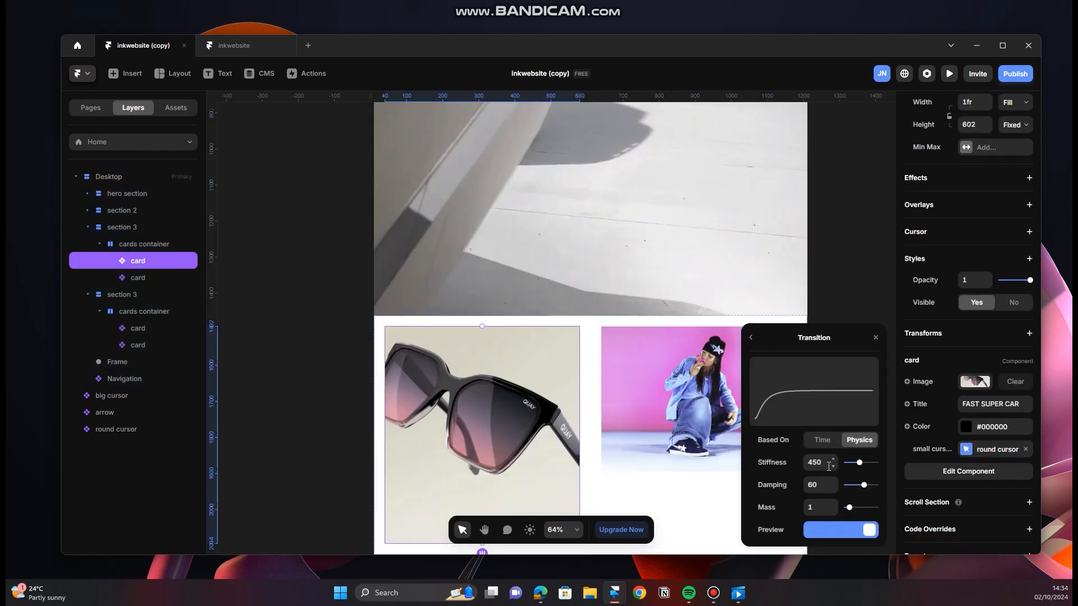
left_click(823, 441)
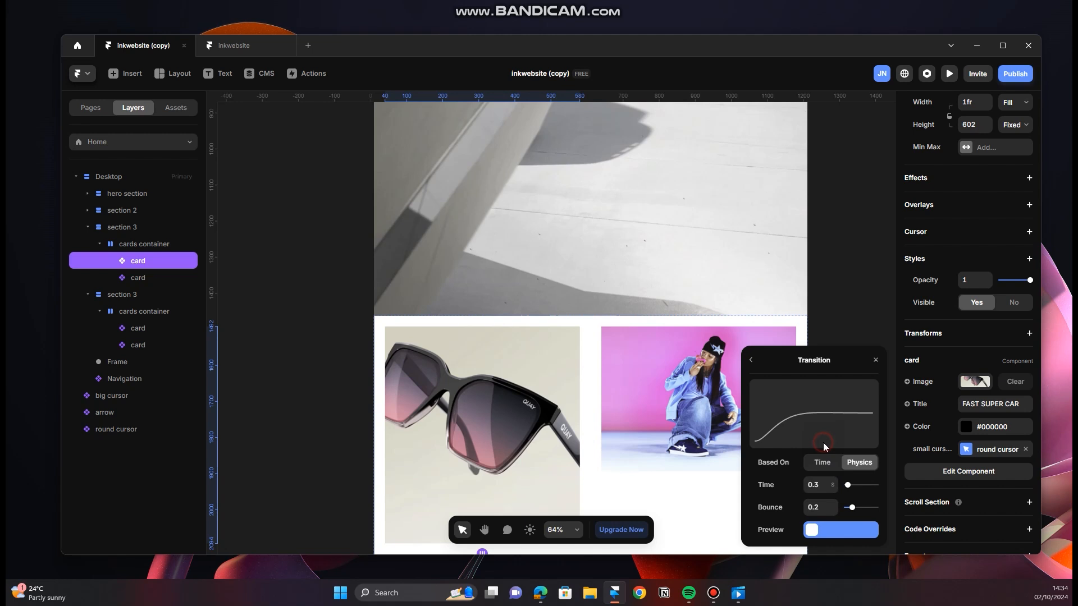
left_click(833, 482)
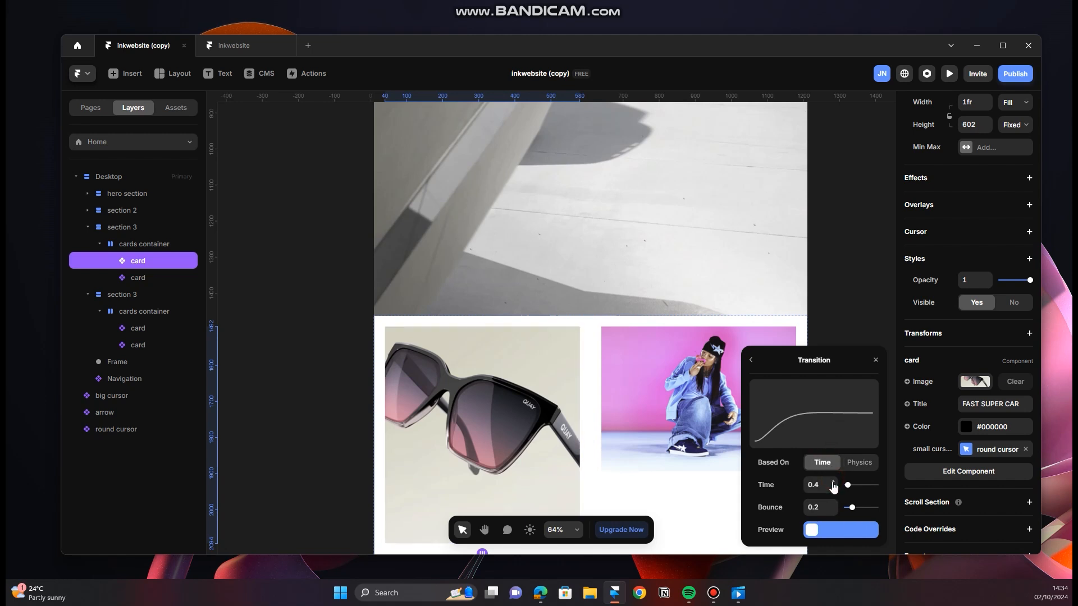
left_click(877, 361)
Step: Preview the Desktop layout down to the first card section to check the cursor with the time-based transition
scroll(600, 365, "up", 10)
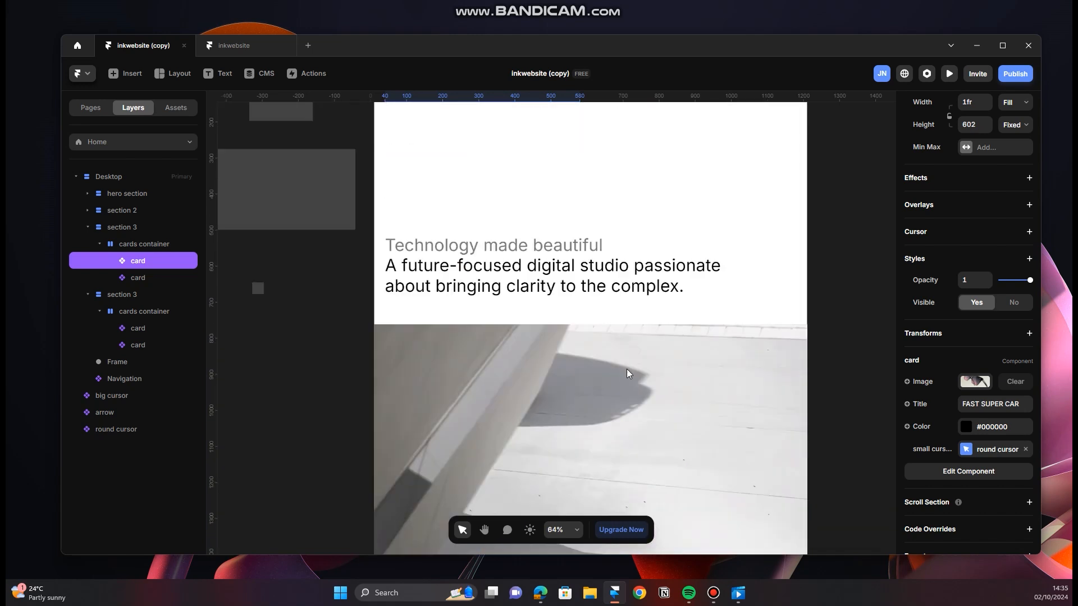
scroll(636, 387, "up", 2)
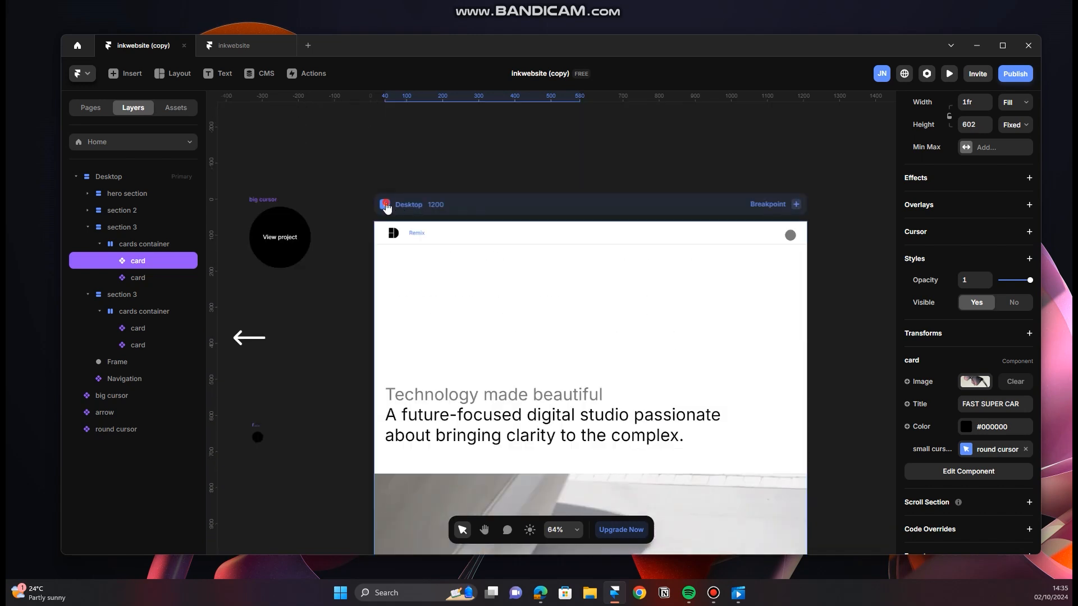
left_click(386, 206)
scroll(568, 361, "down", 10)
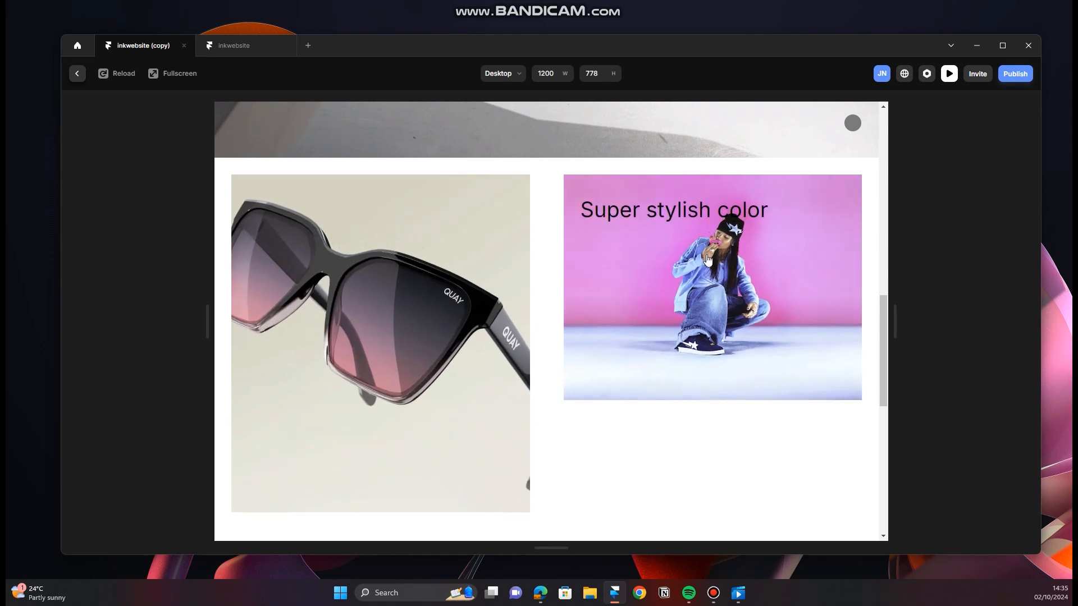
Step: Assign the round cursor as small cursor to the three remaining cards, using Variant 1 on Super stylish color and Variant 1 with a Spring transition on Cool photoshoot
left_click(77, 73)
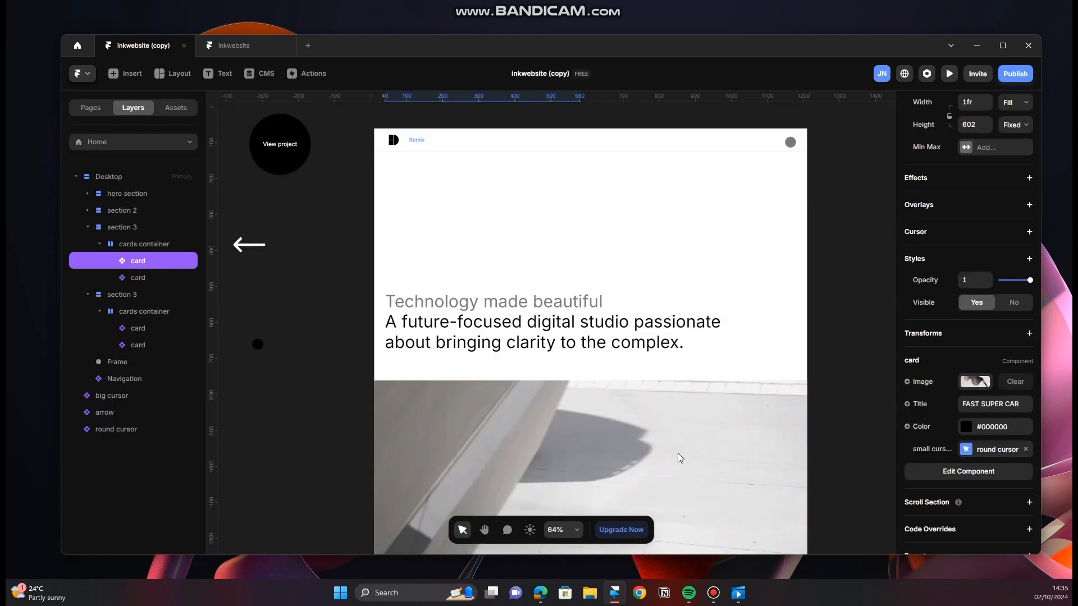
scroll(682, 456, "down", 7)
left_click(713, 312)
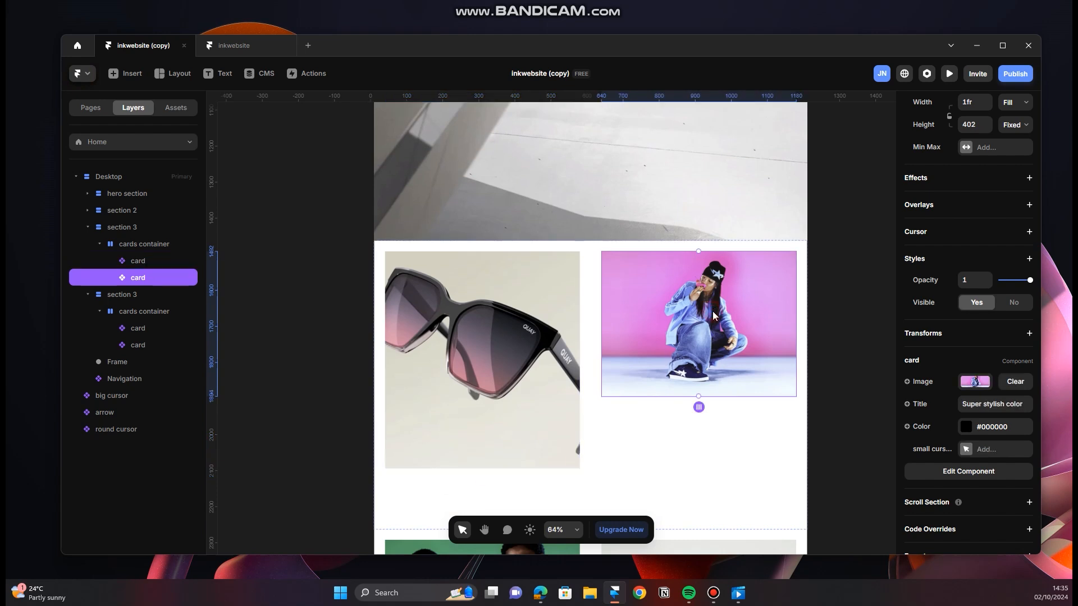
left_click(967, 449)
left_click(853, 482)
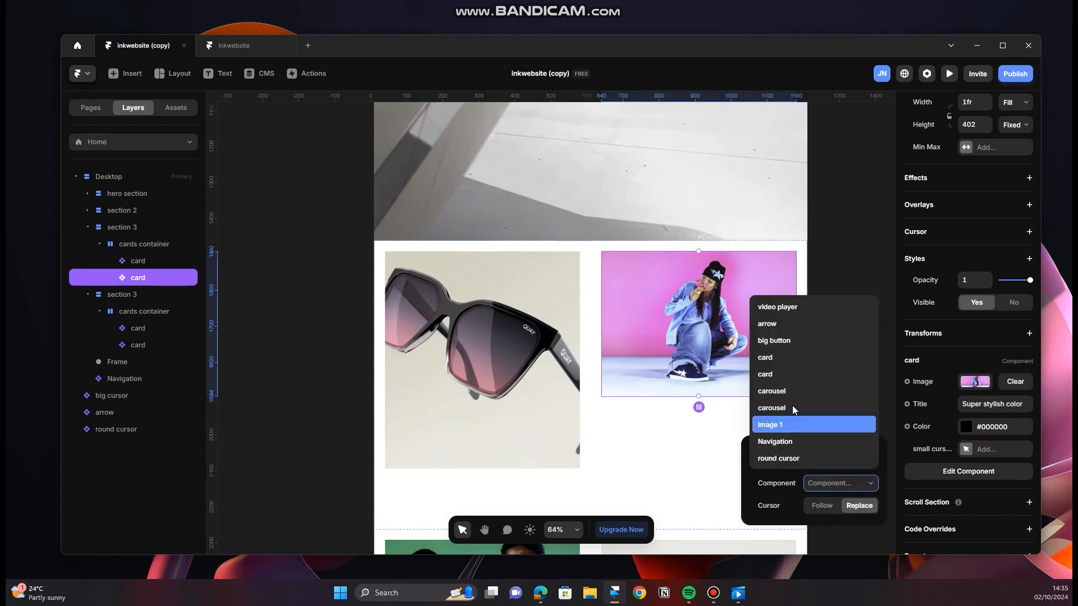
left_click(794, 458)
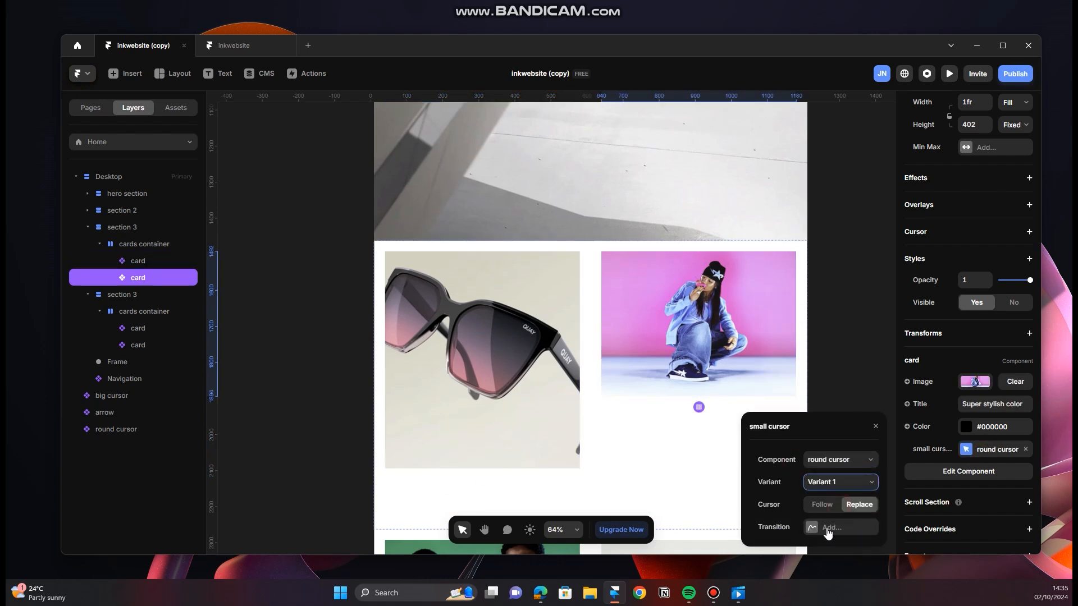
left_click(819, 531)
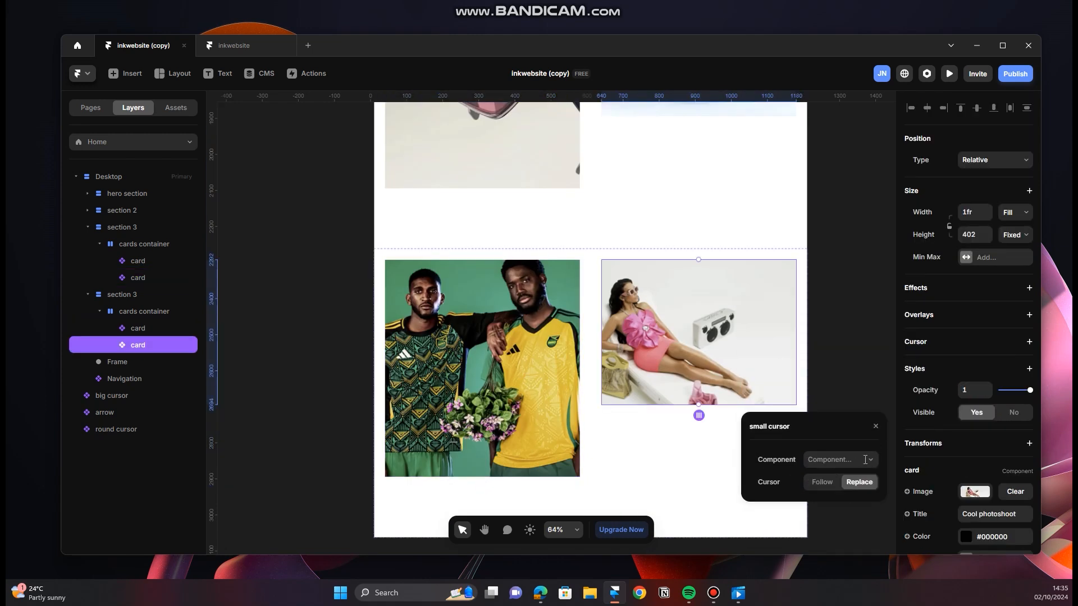
left_click(865, 459)
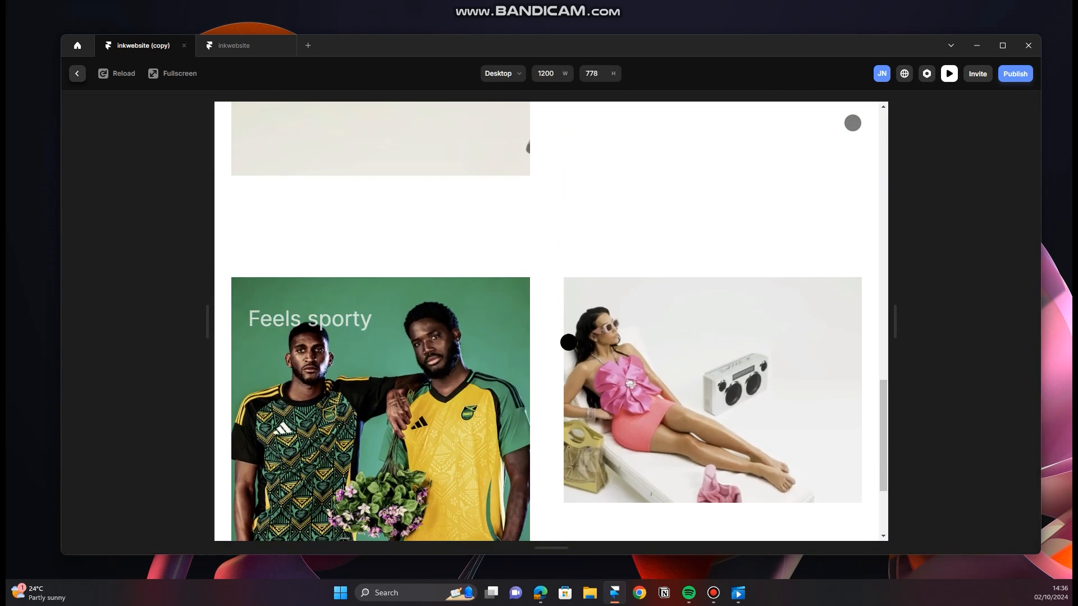
Step: Preview the cards' cursors and switch the Feels sporty card's round cursor to its white variant
scroll(389, 298, "down", 3)
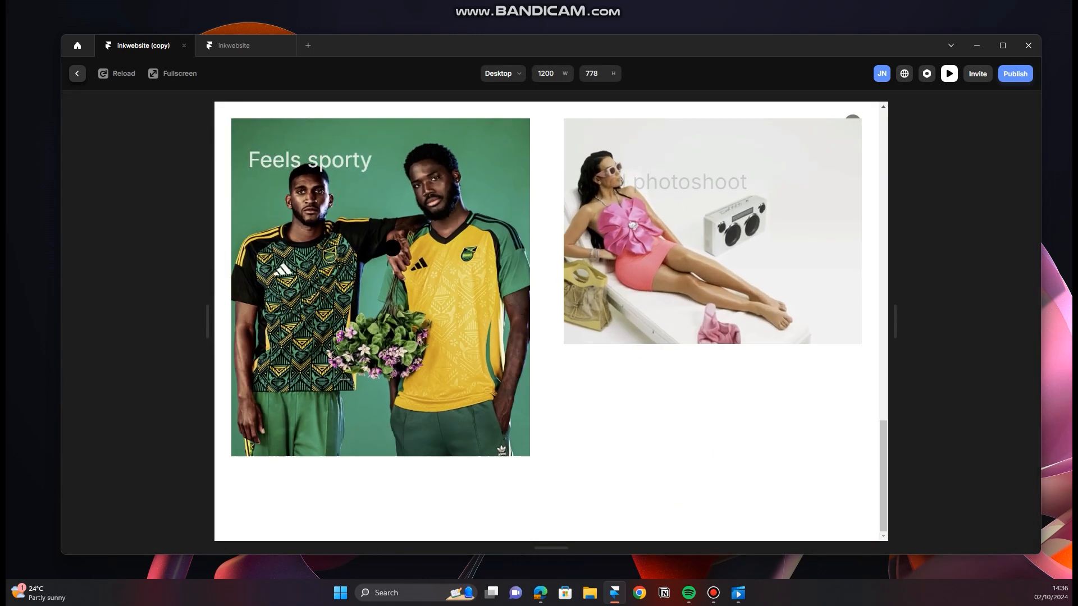
scroll(388, 298, "up", 2)
scroll(388, 297, "down", 2)
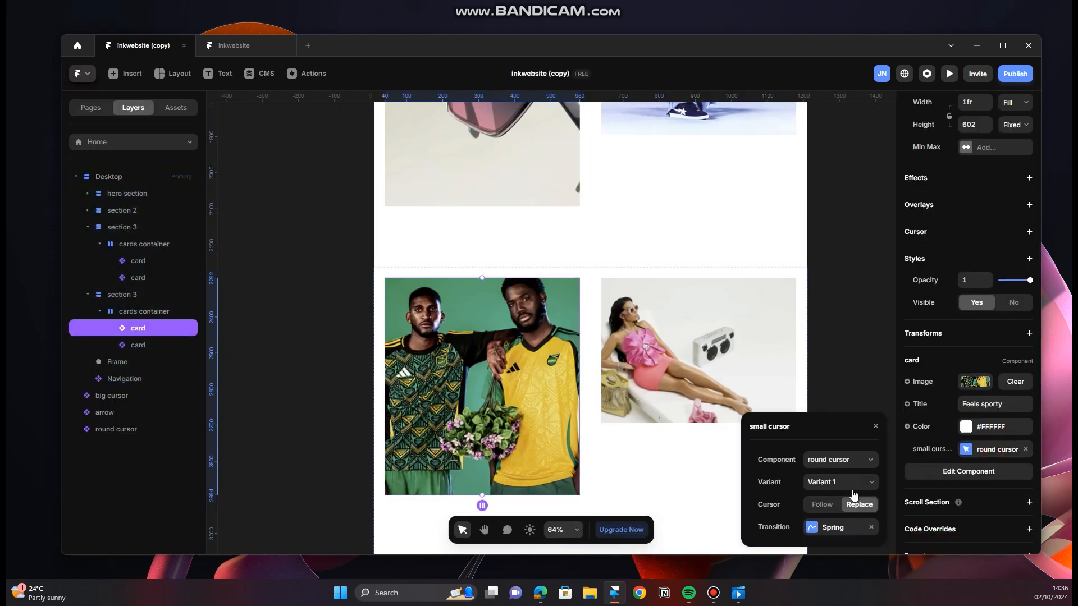
left_click(840, 482)
left_click(850, 492)
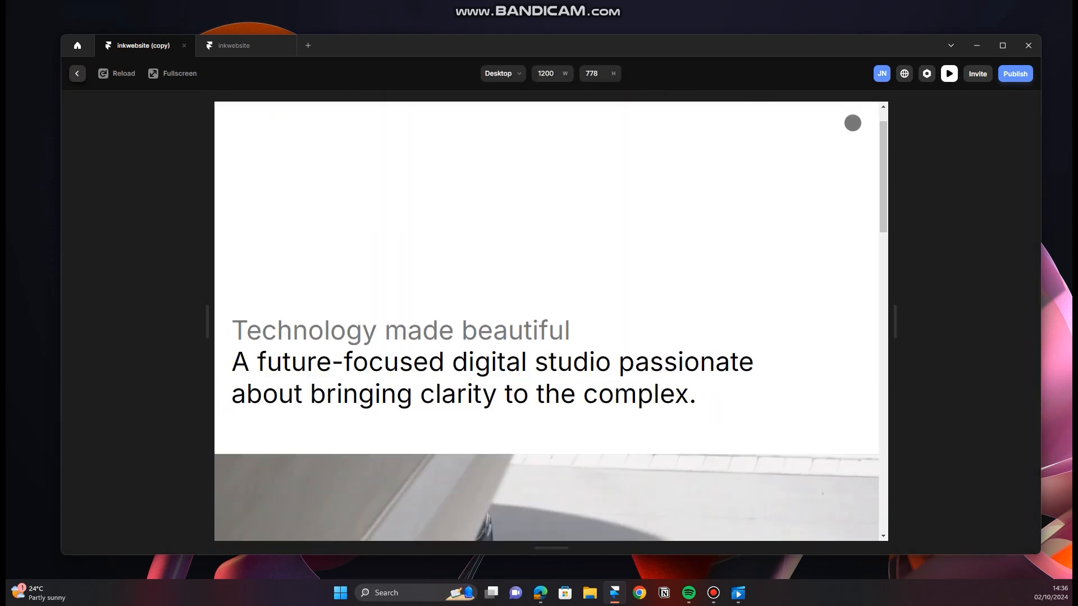
Step: Preview the Desktop layout to test the round cursors on all four cards and the carousel's cursor, and return to the canvas
scroll(483, 337, "down", 10)
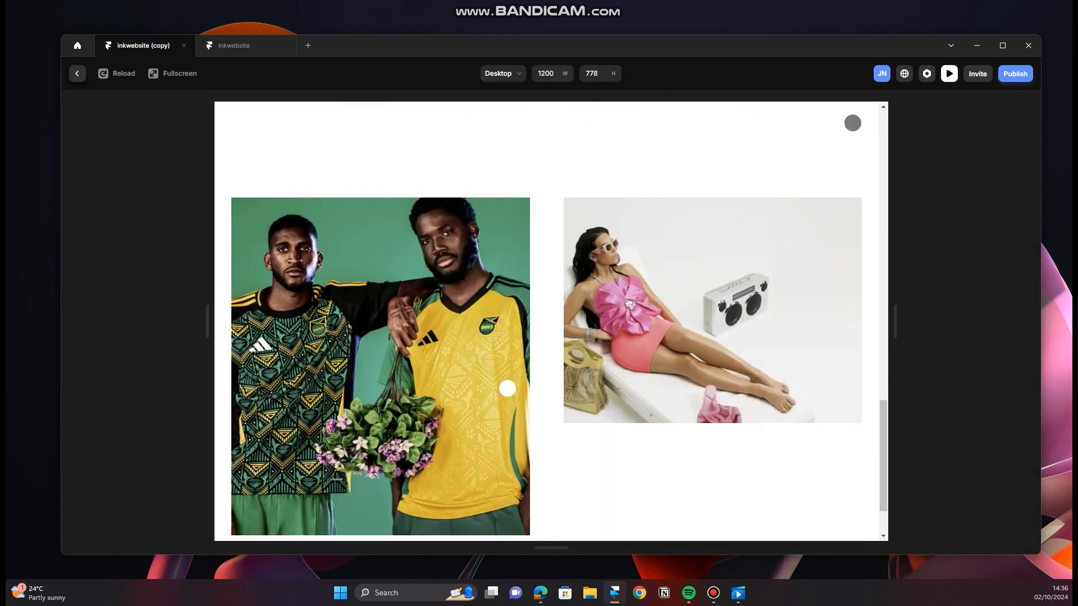
mouse_move(409, 330)
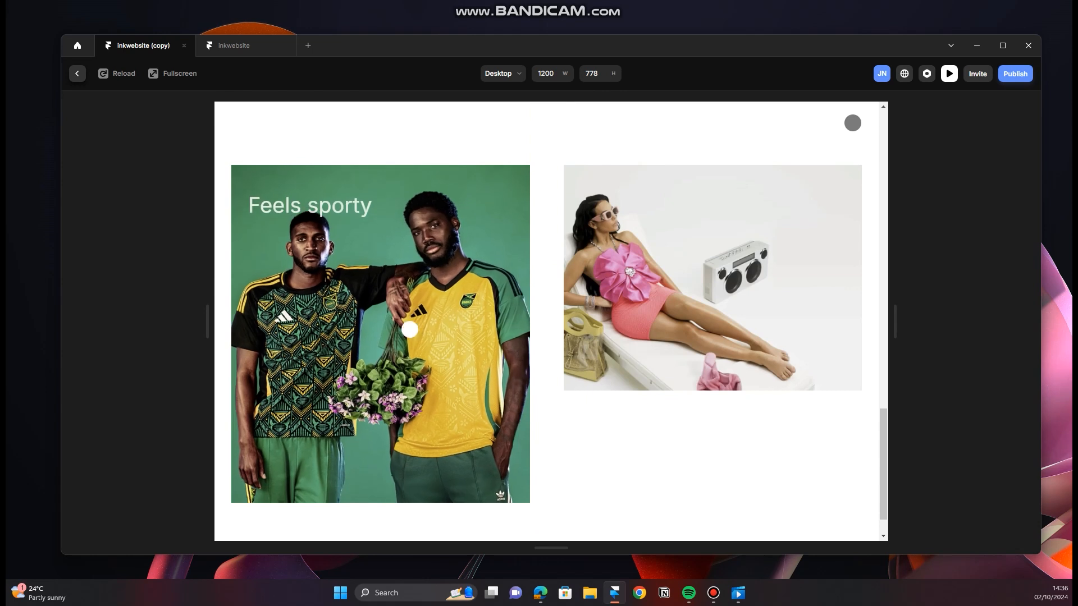
mouse_move(644, 263)
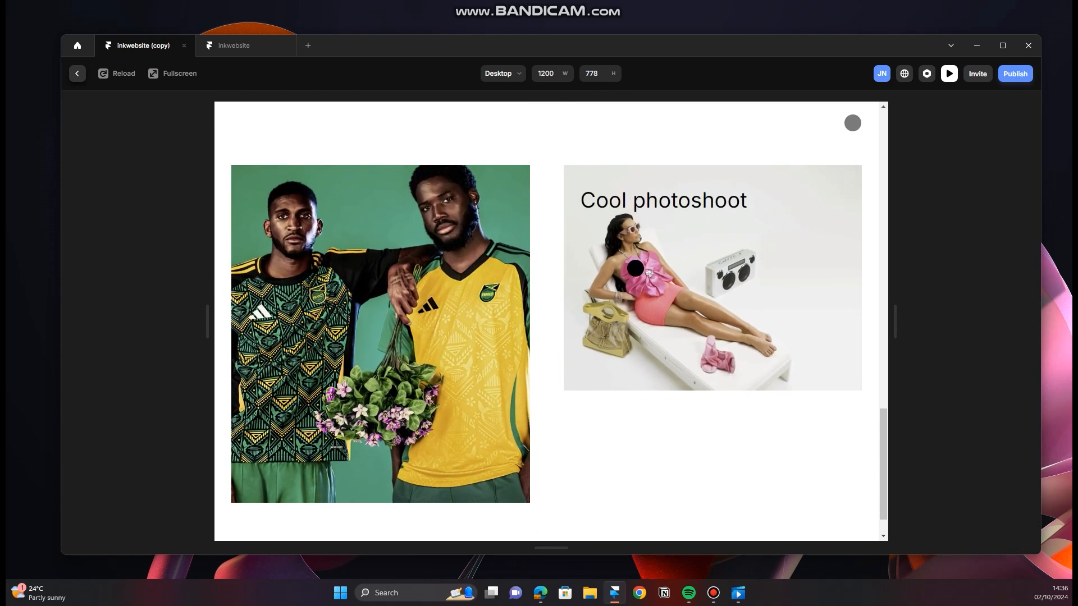
mouse_move(377, 306)
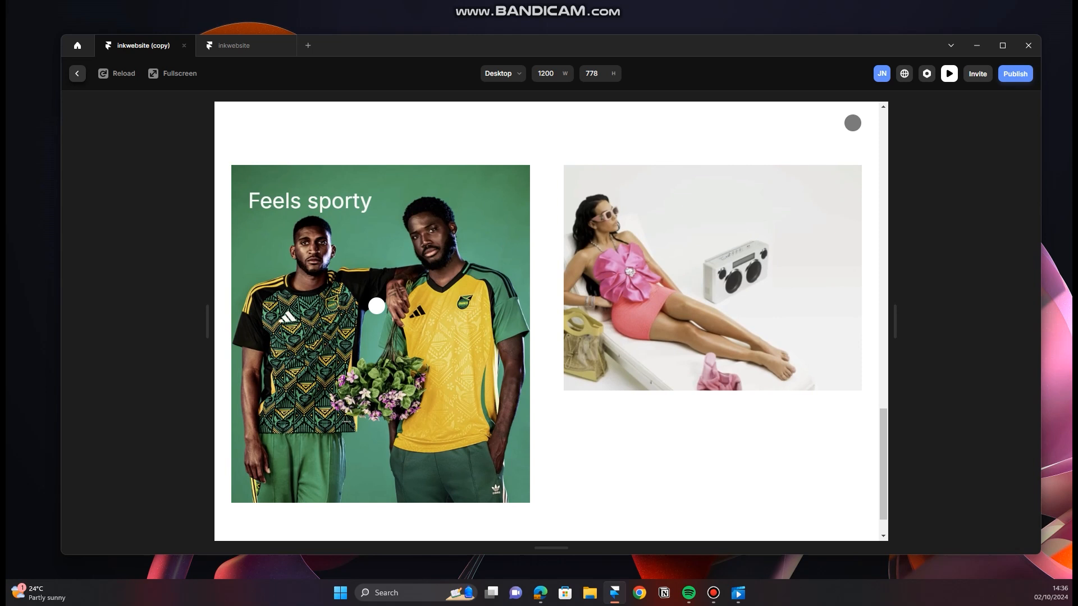
mouse_move(681, 285)
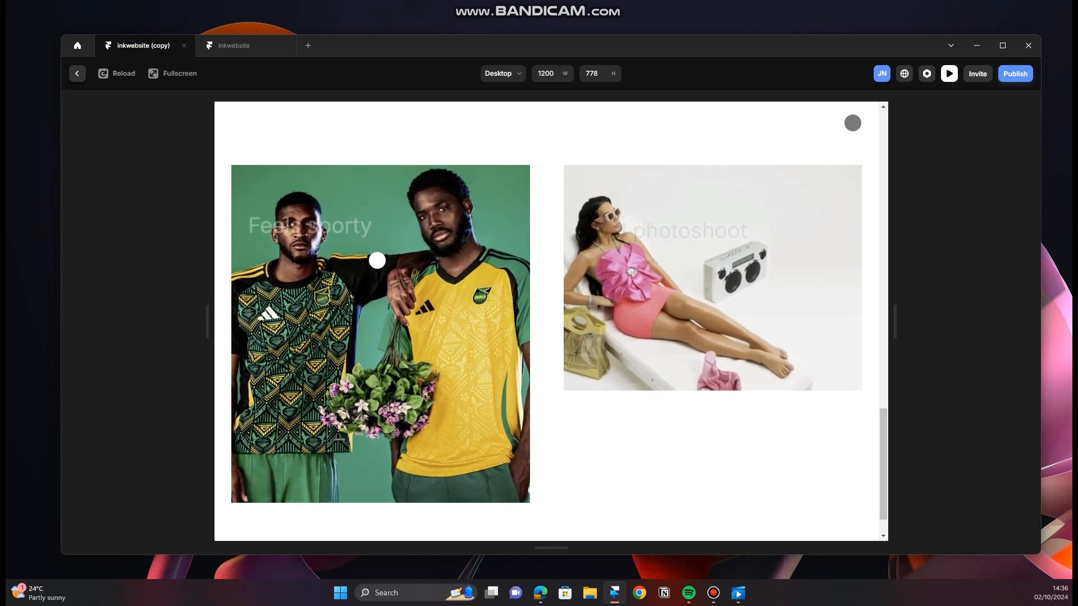
scroll(443, 284, "up", 10)
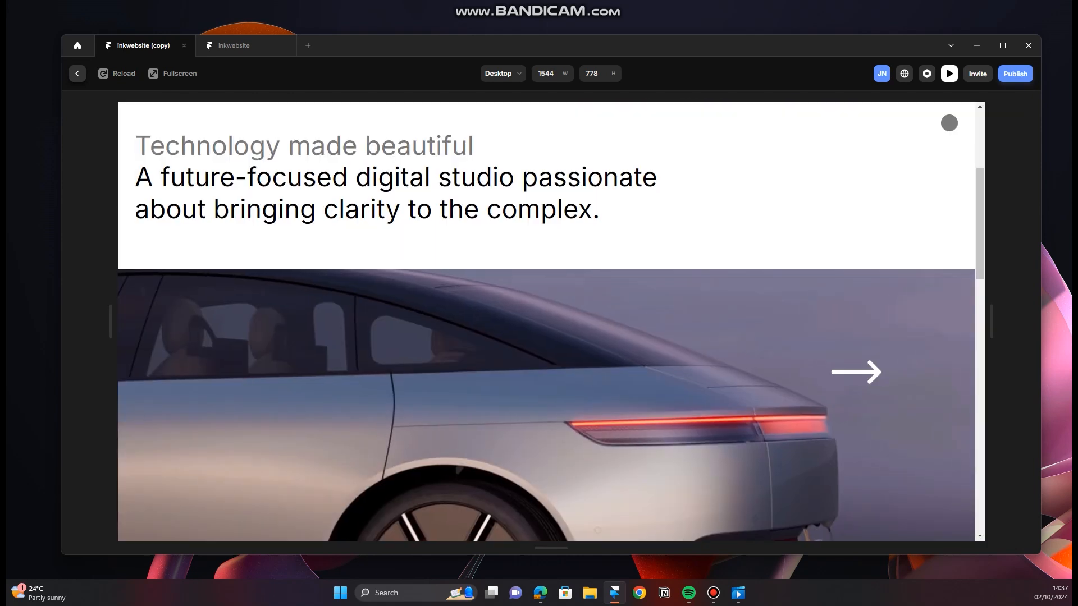
scroll(808, 374, "down", 1)
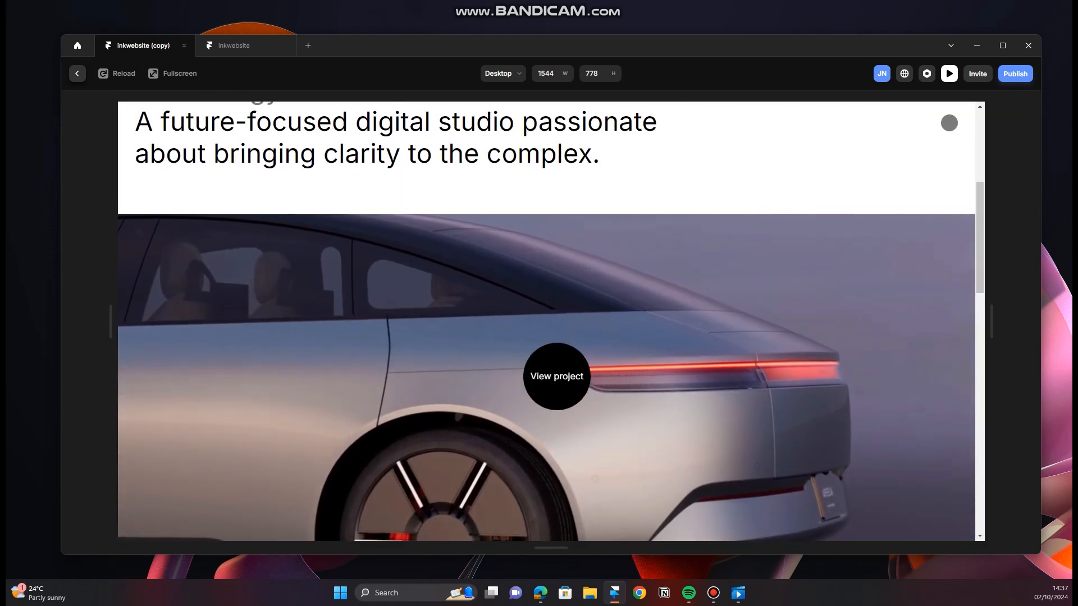
scroll(527, 309, "down", 2)
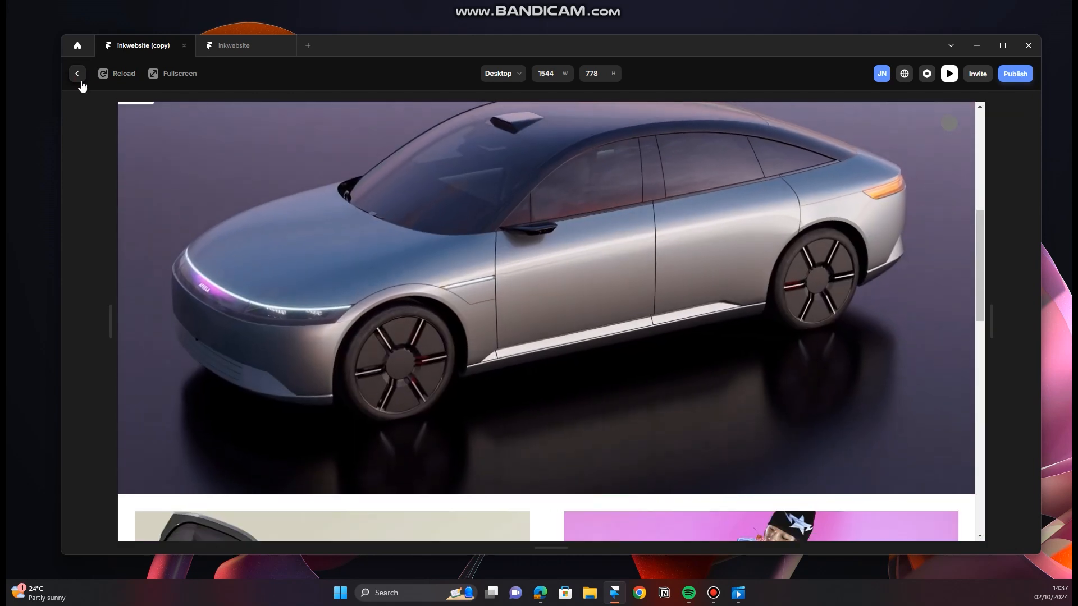
left_click(78, 74)
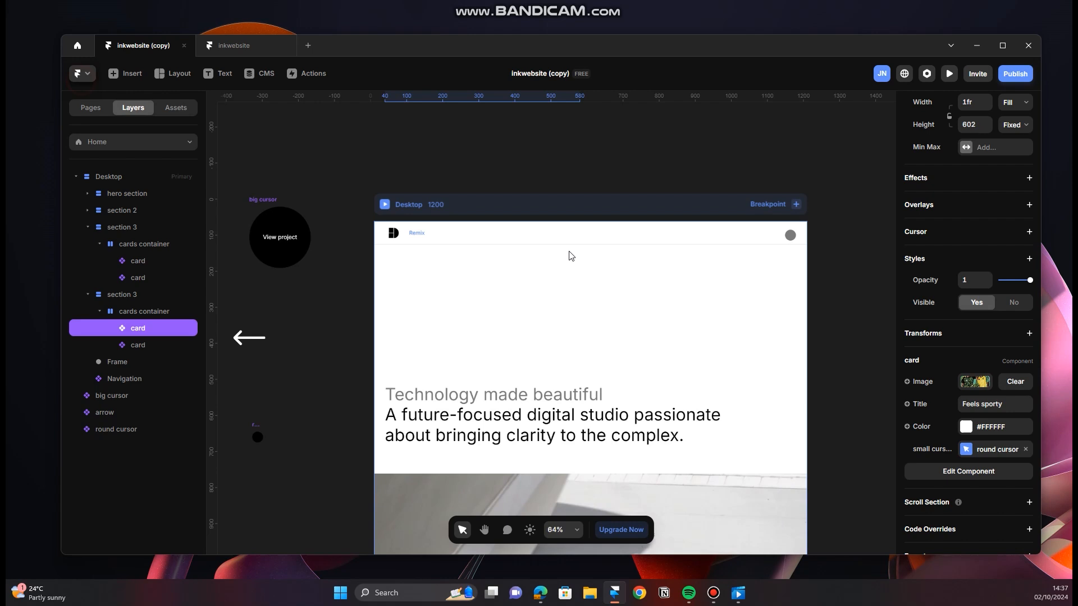
Step: Check the site's page list and open the Home page's carousel component for editing
left_click(192, 147)
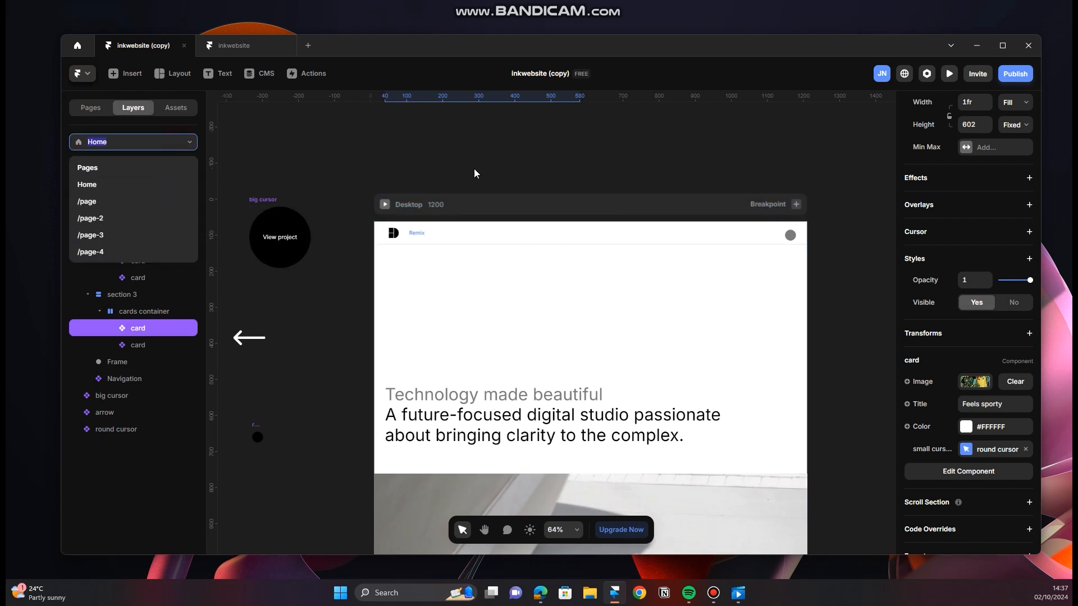
left_click(257, 181)
scroll(623, 281, "down", 5)
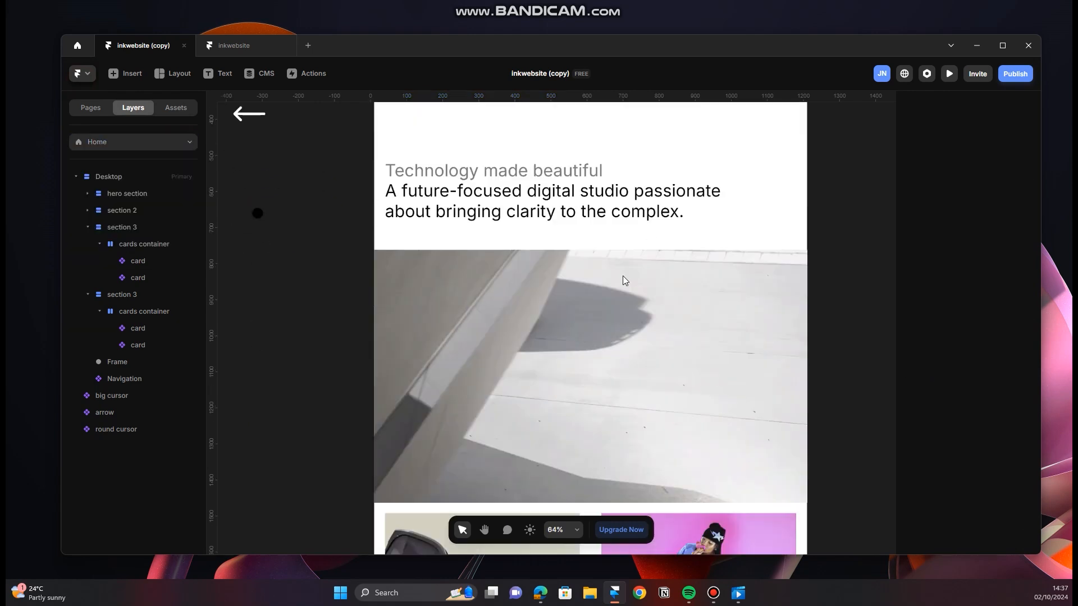
left_click(618, 303)
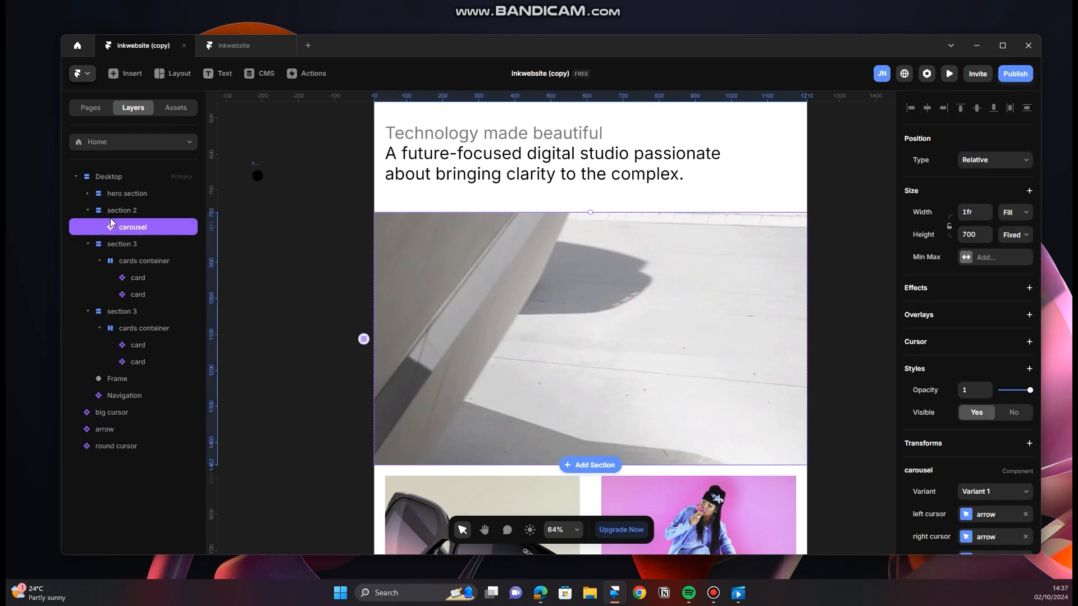
double_click(594, 315)
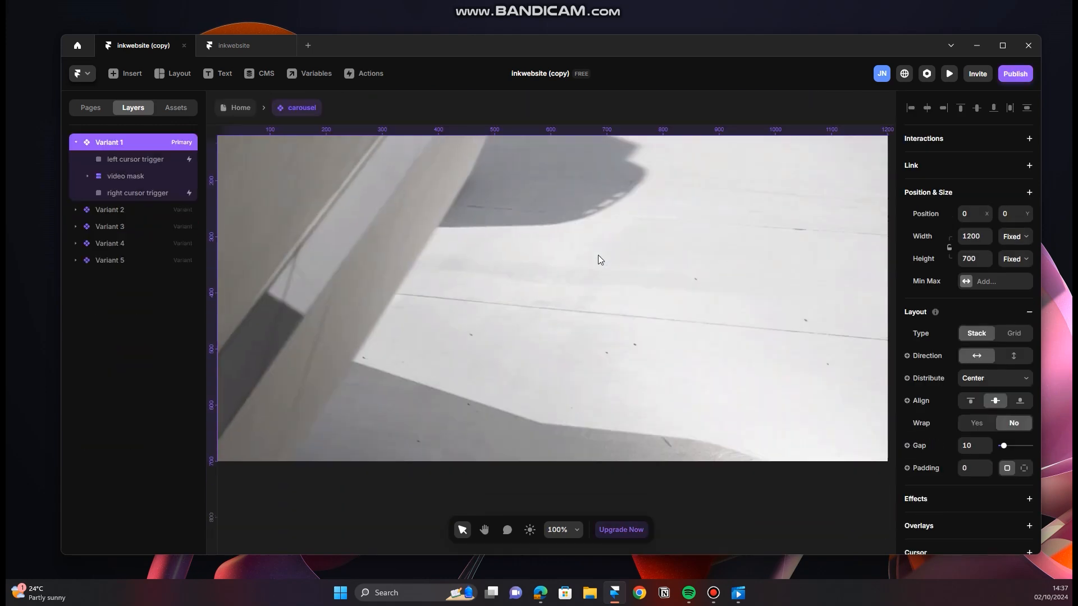
Step: Link the video mask in the carousel's Variant 1 to /page
scroll(540, 304, "down", 3)
left_click(140, 177)
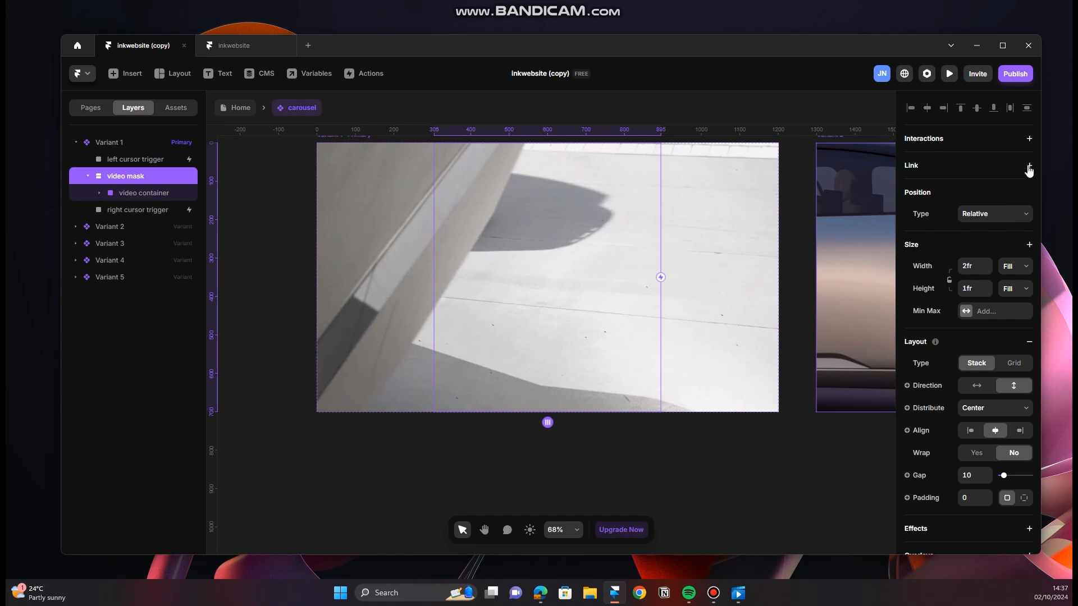
left_click(1030, 166)
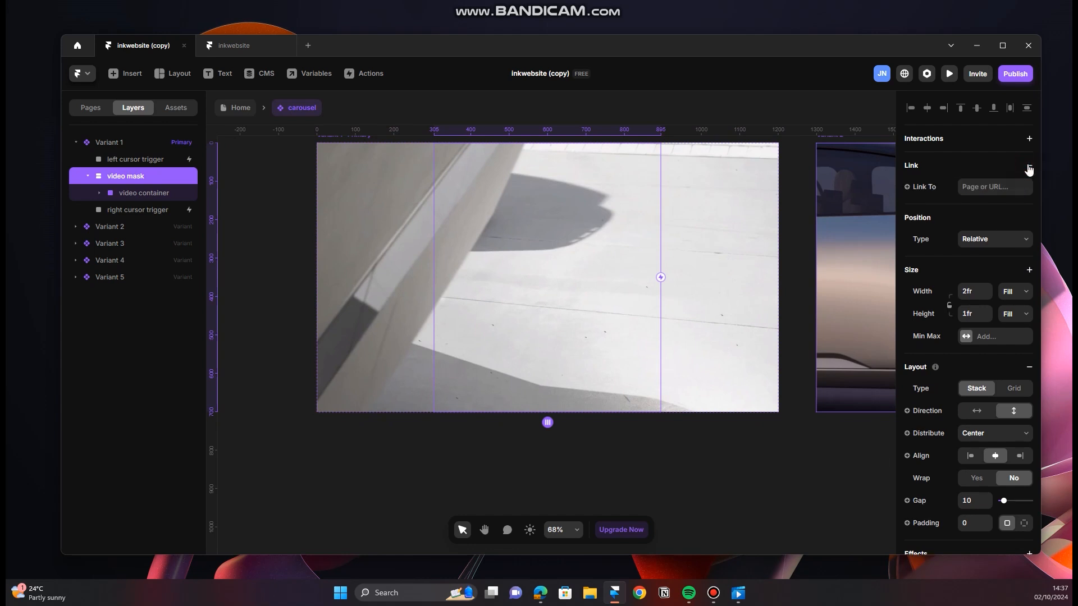
left_click(996, 187)
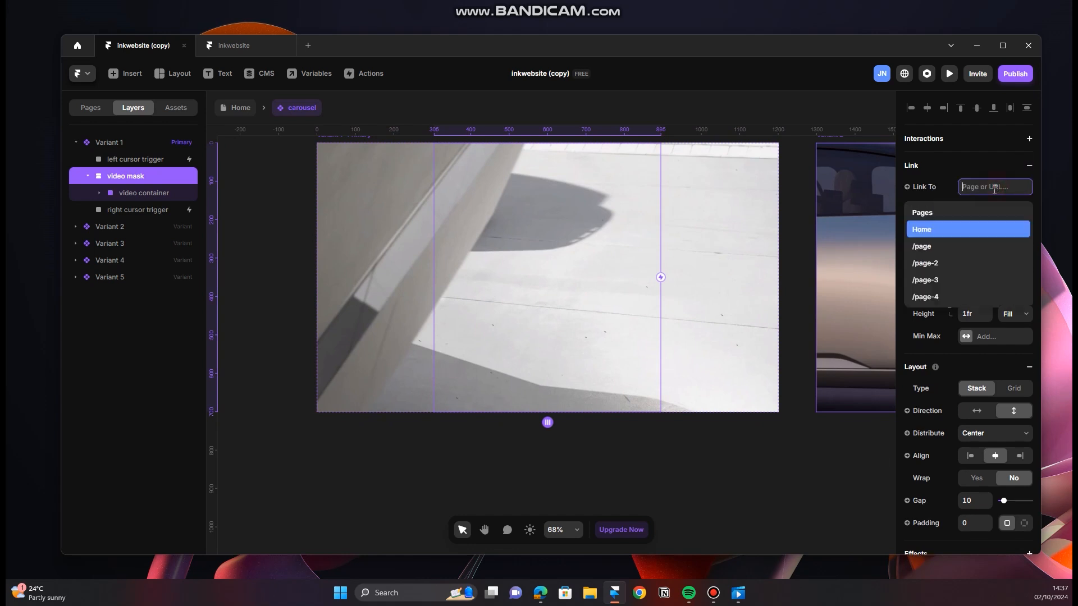
left_click(948, 251)
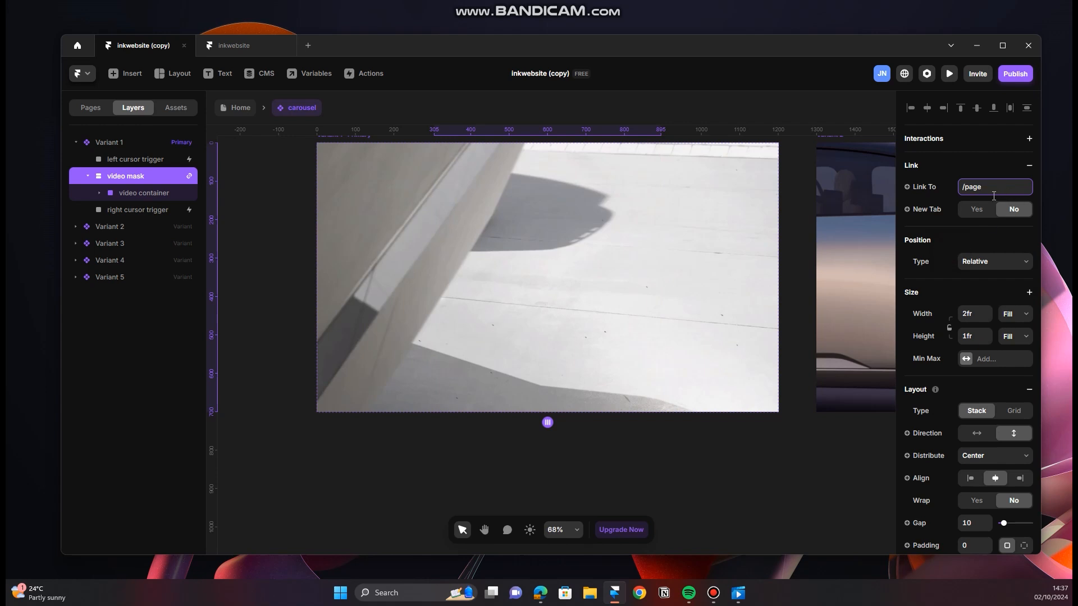
Step: Replace the inherited link on Variant 2's video mask with a link to /page-2
left_click(699, 471)
key("h")
left_click_drag(768, 458, 395, 470)
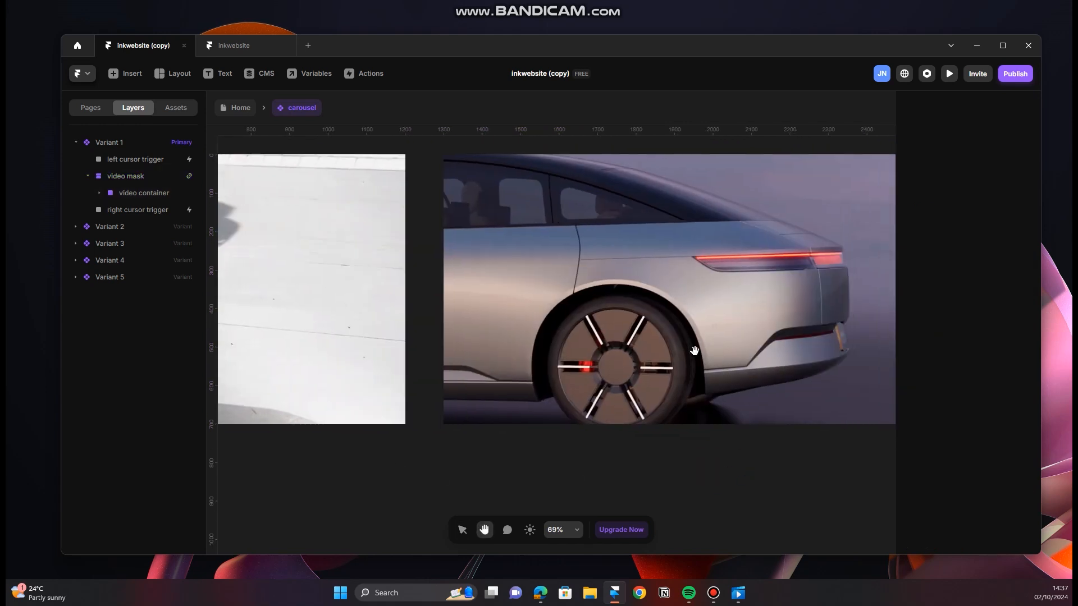
left_click_drag(722, 295, 596, 402)
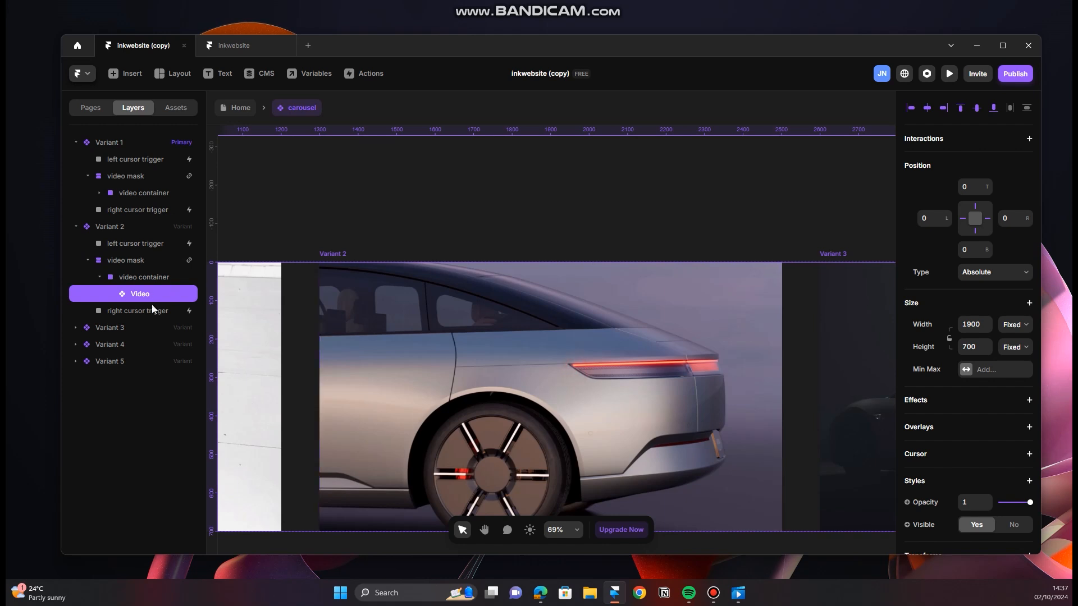
left_click(135, 260)
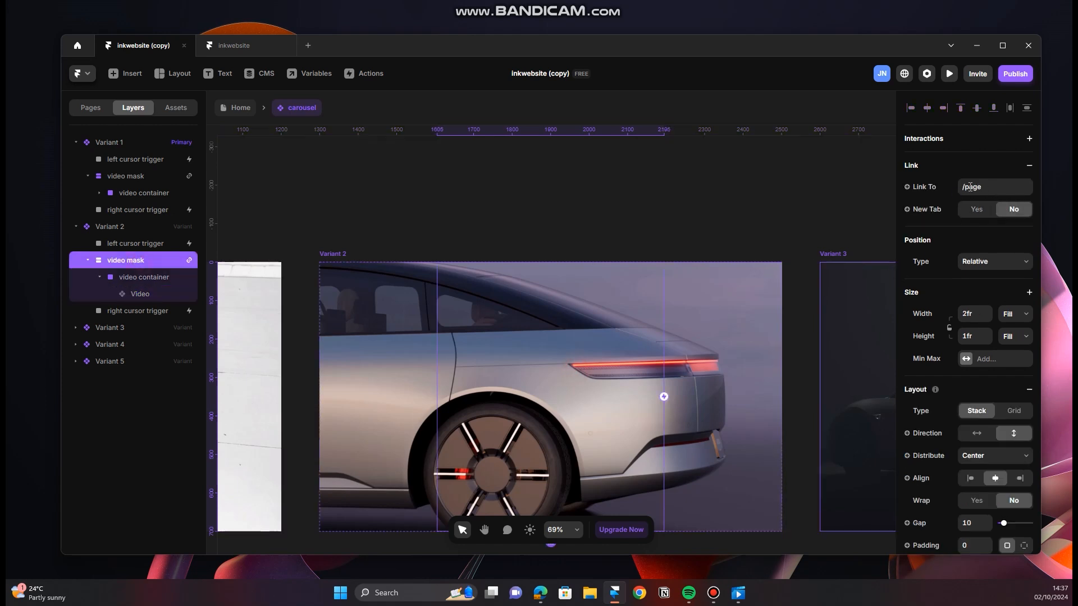
left_click(1029, 165)
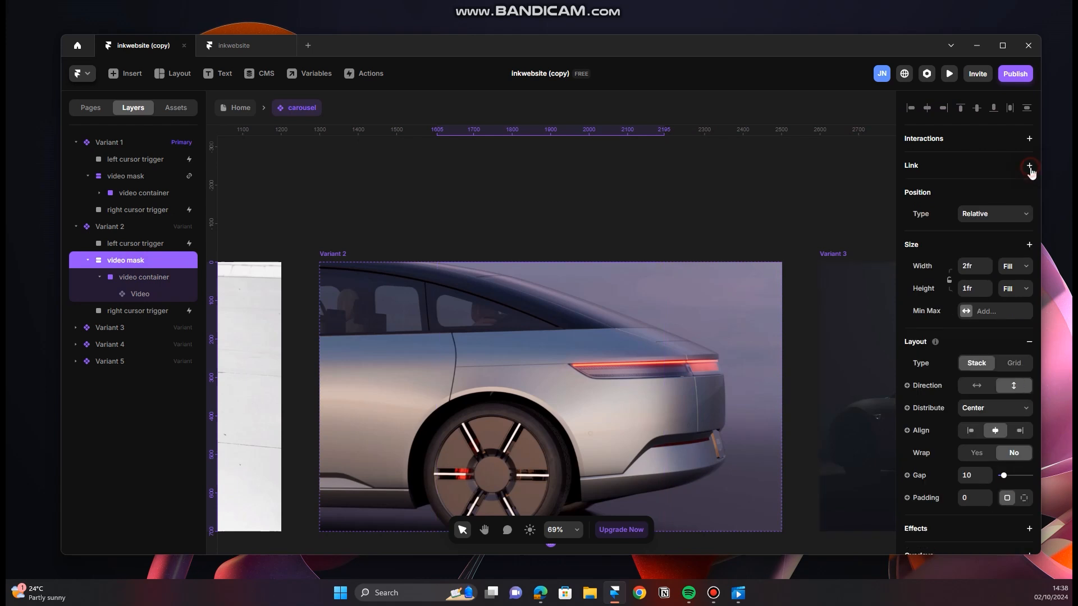
left_click(994, 188)
left_click(934, 262)
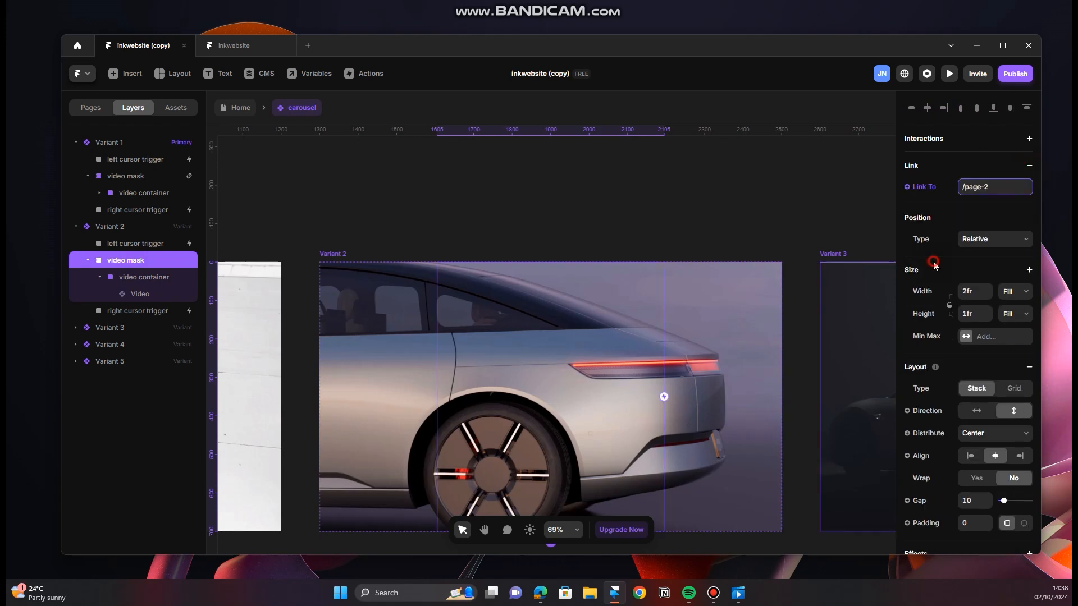
Step: Look through the site's pages and reopen the carousel component
left_click(95, 110)
left_click(119, 192)
left_click(121, 210)
left_click(127, 176)
left_click(112, 160)
double_click(309, 238)
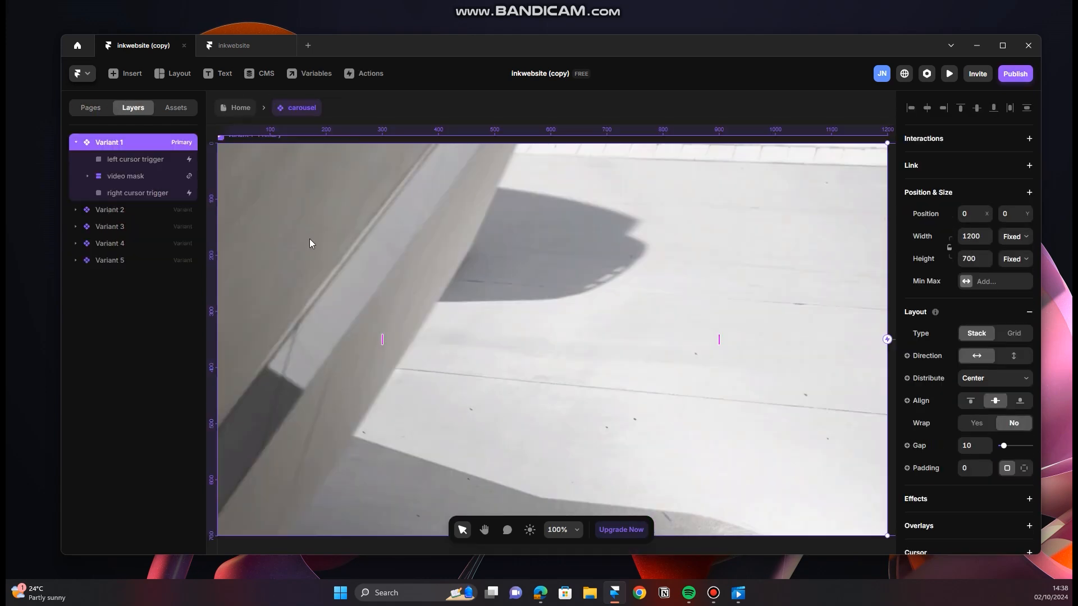
double_click(309, 238)
Step: Select the video mask in the carousel's Variant 3 and edit its link target
scroll(663, 290, "down", 3)
scroll(765, 287, "right", 8)
double_click(572, 285)
left_click(127, 260)
left_click_drag(725, 166, 320, 174)
double_click(550, 303)
left_click(127, 362)
left_click(1000, 187)
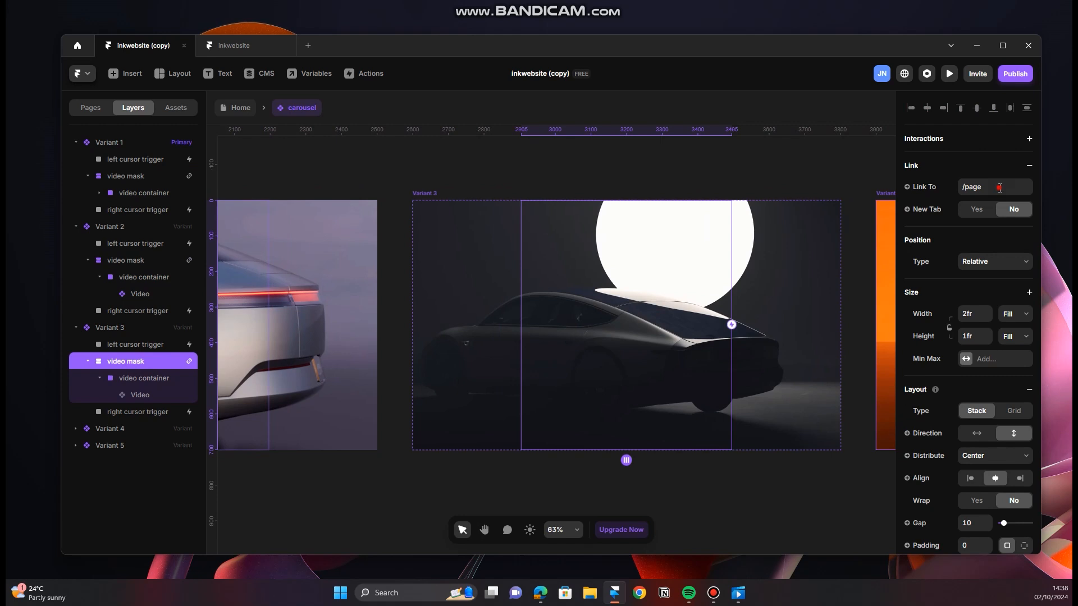
Step: Link the video mask in the carousel's Variant 4 to /page-4 and return to the Home page
left_click_drag(730, 224, 341, 252)
double_click(699, 318)
left_click(127, 463)
left_click(999, 187)
left_click(972, 296)
left_click(236, 107)
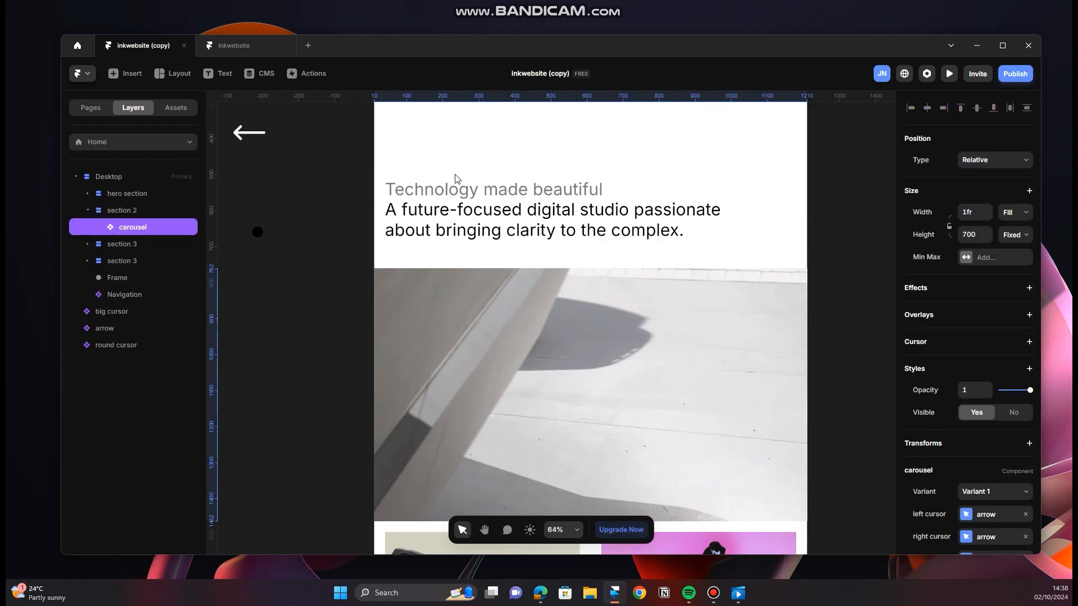
Step: Preview the site in fullscreen to check the linked carousel
scroll(456, 178, "up", 3)
left_click(949, 73)
left_click(189, 79)
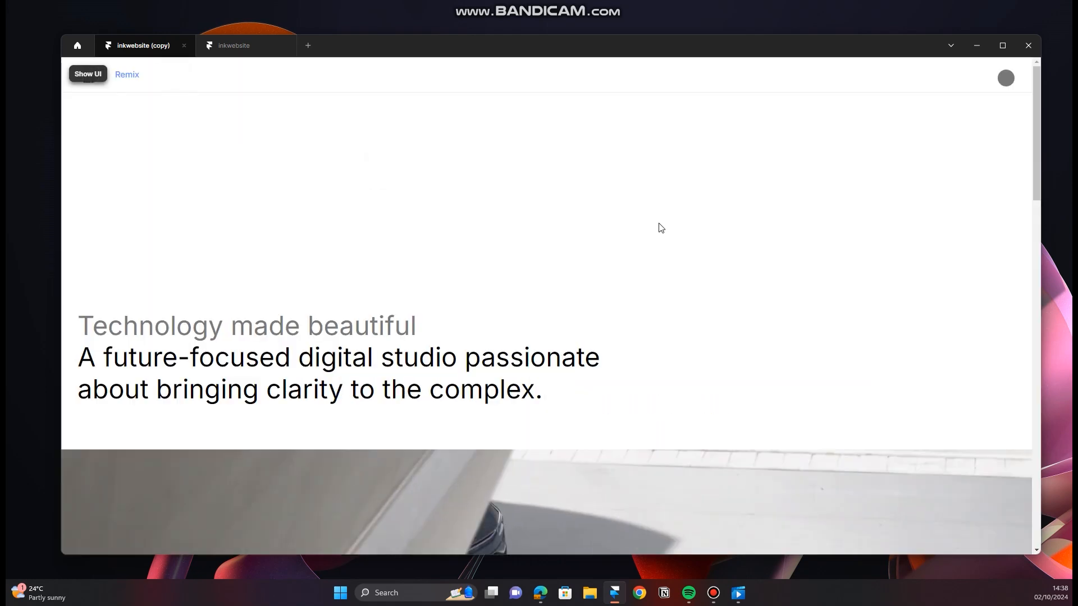
Step: Test the carousel's project link and the round close button in the fullscreen preview, and return to the editor
scroll(495, 164, "down", 10)
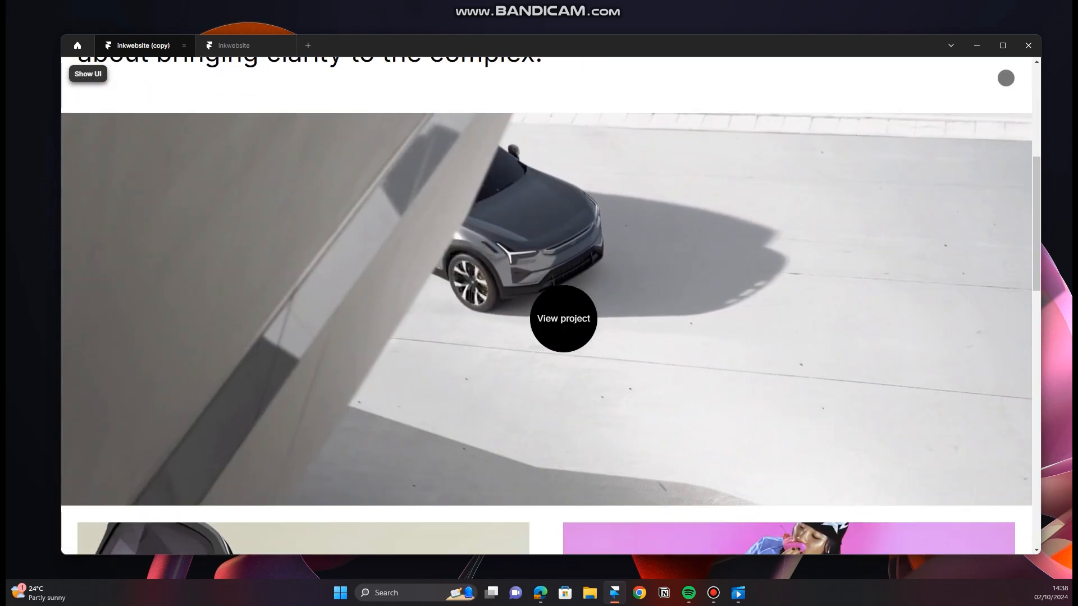
left_click(564, 280)
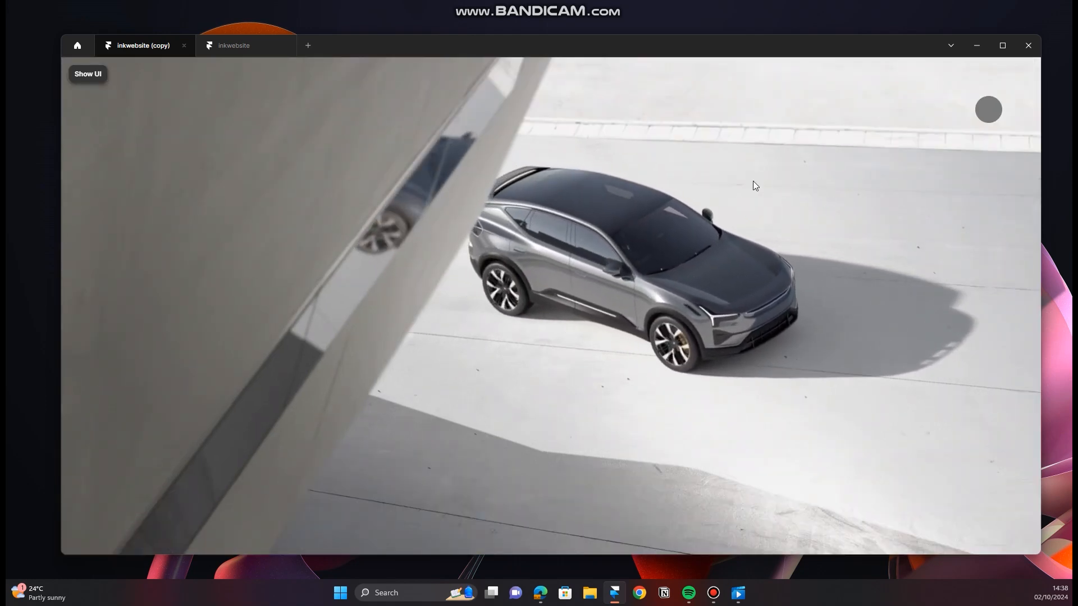
left_click(991, 113)
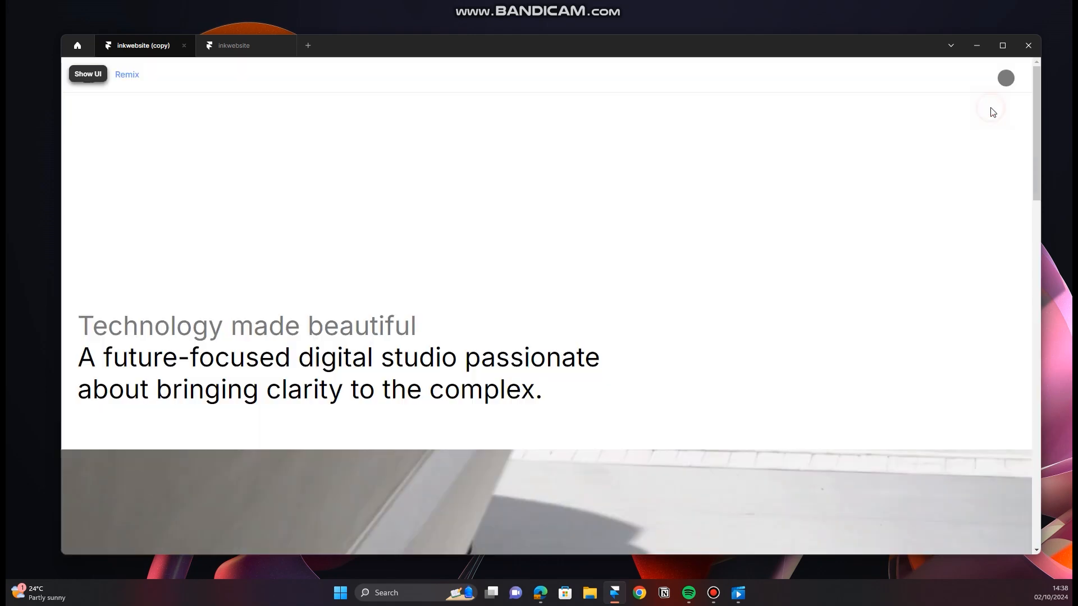
scroll(427, 283, "down", 10)
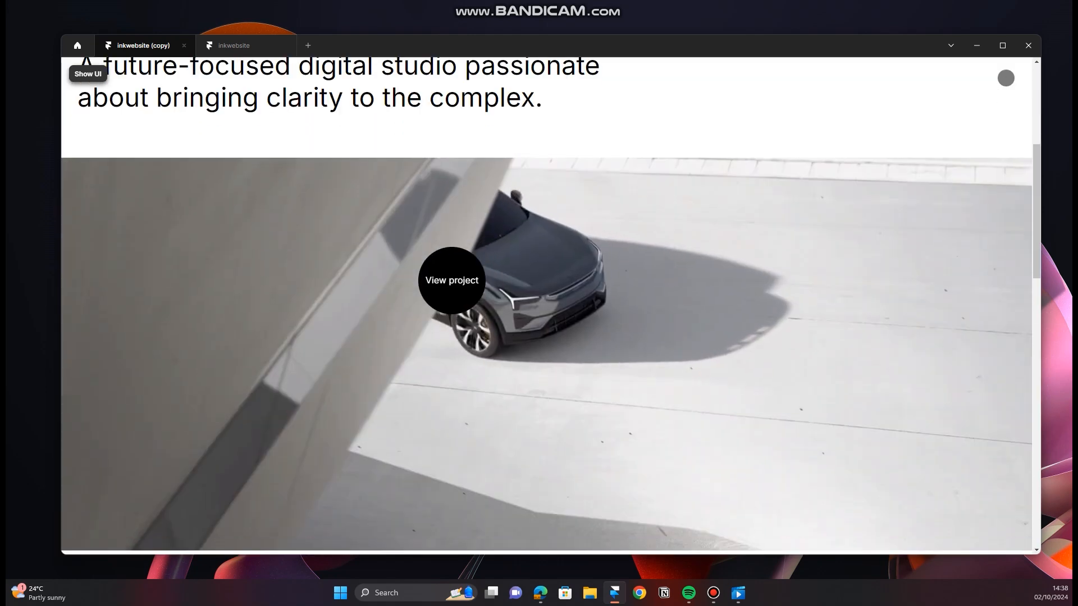
scroll(561, 314, "up", 5)
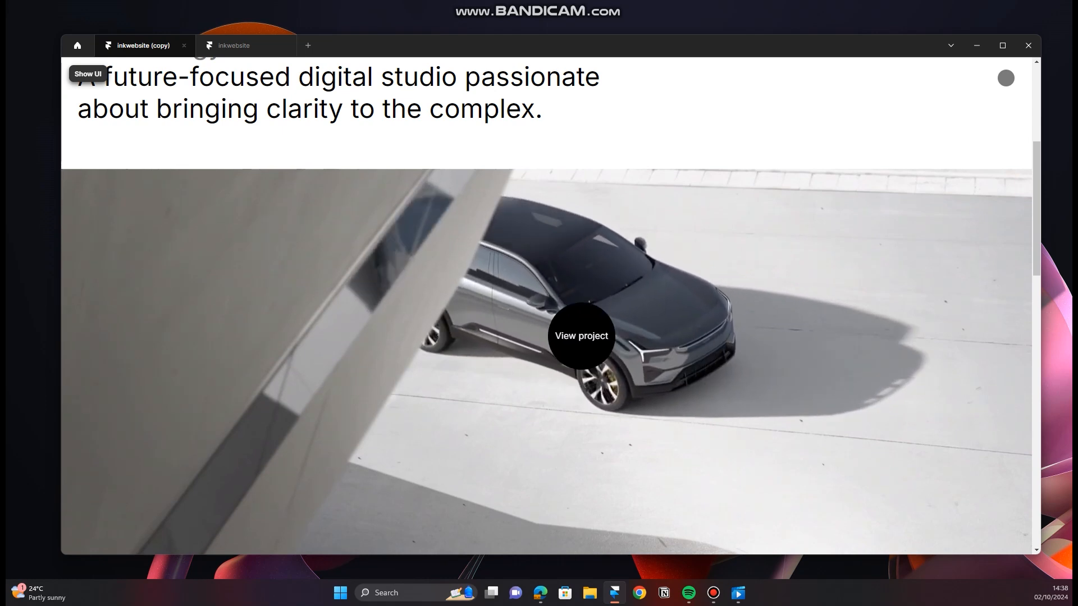
left_click(551, 320)
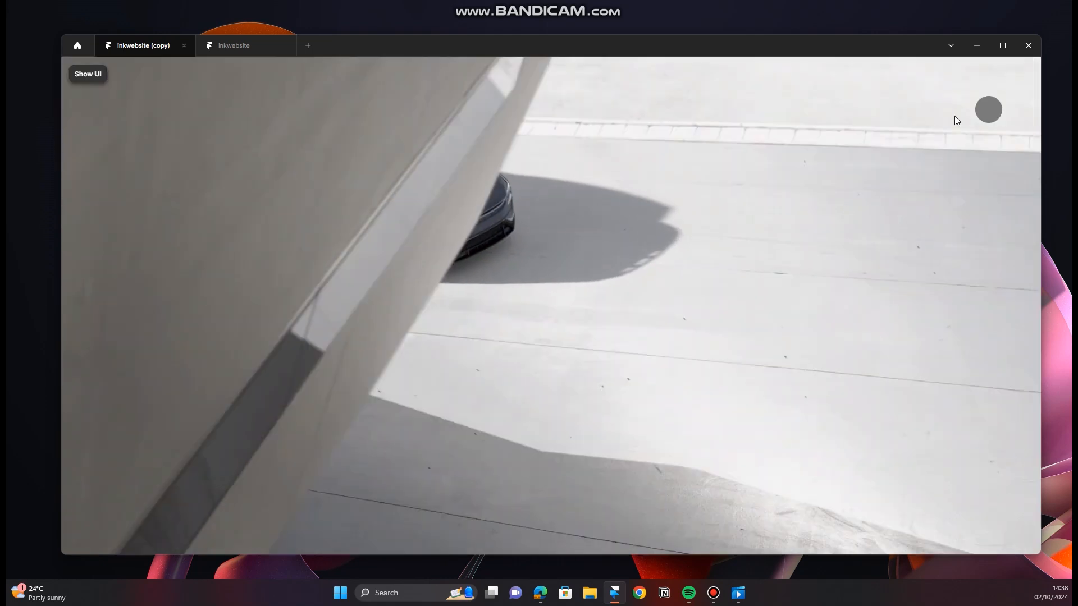
left_click(988, 110)
left_click(96, 78)
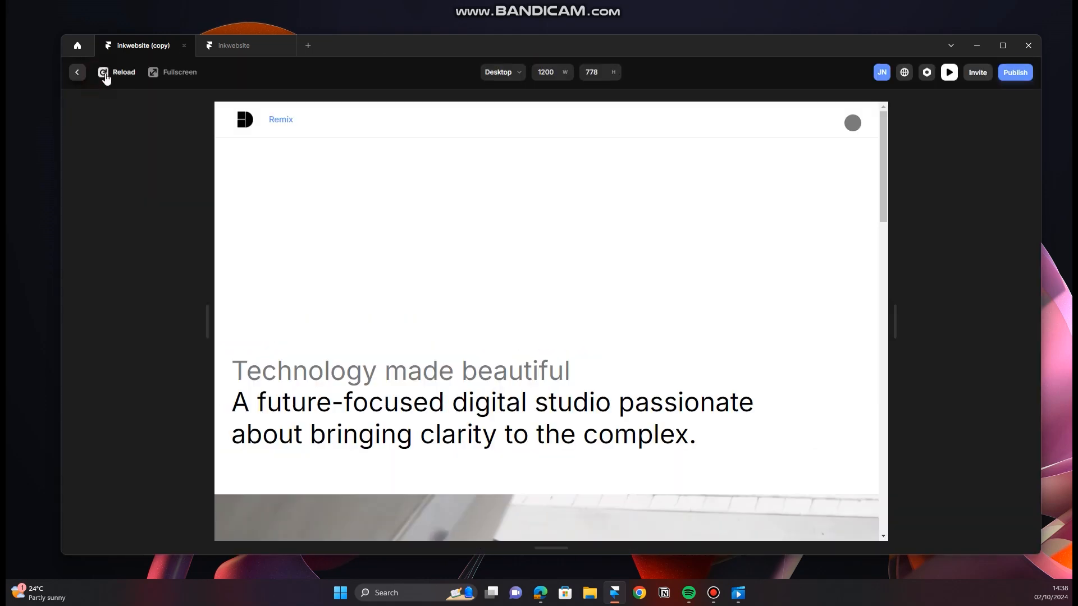
left_click(78, 82)
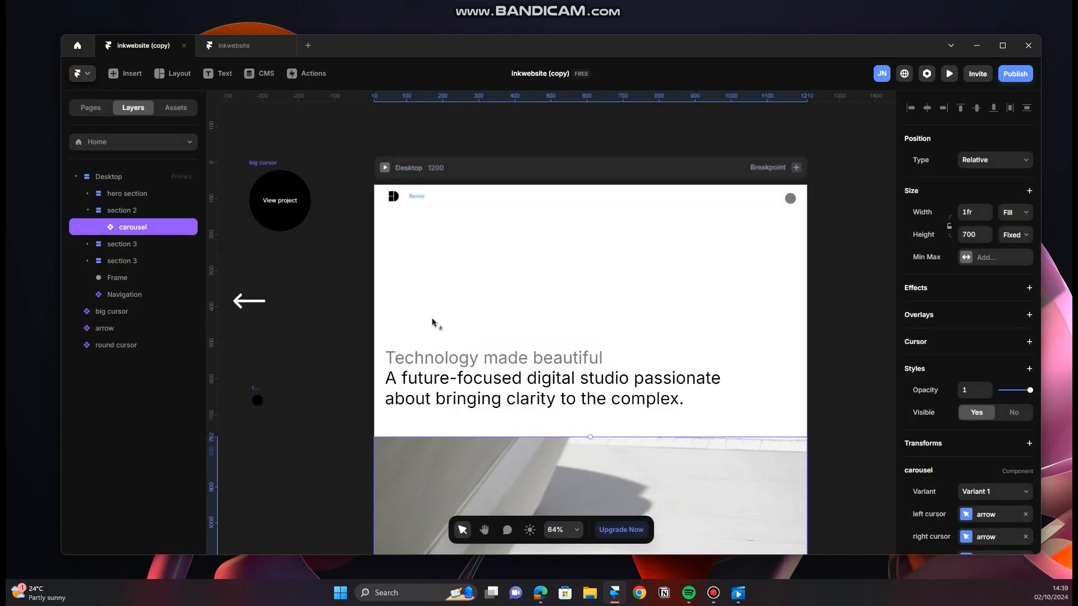
Step: Add a Text effect to the "Technology made beautiful" line in the hero section
left_click(586, 359)
left_click(626, 390)
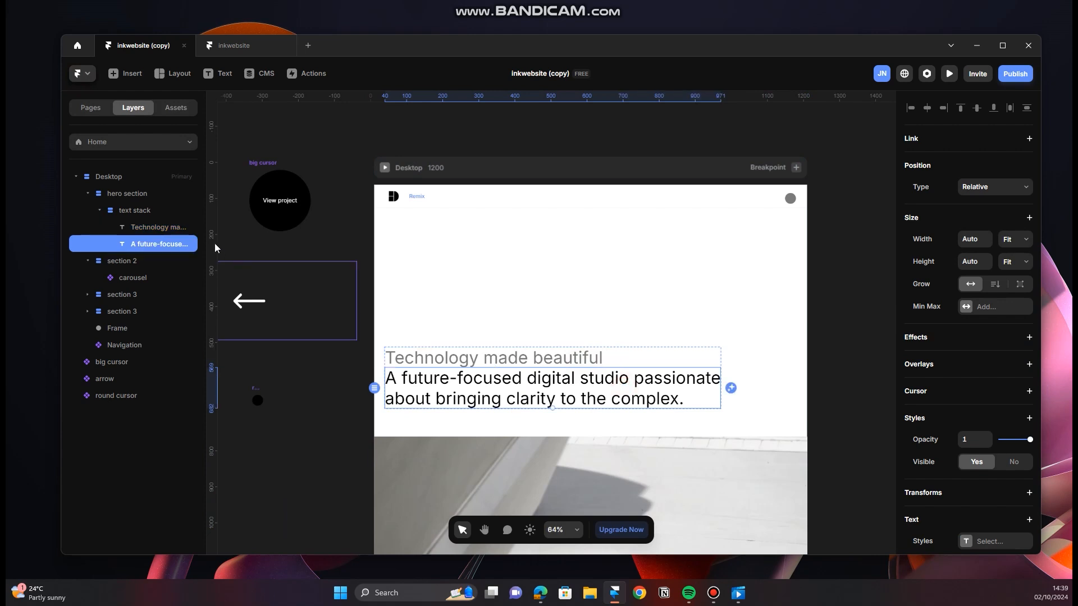
left_click(174, 231)
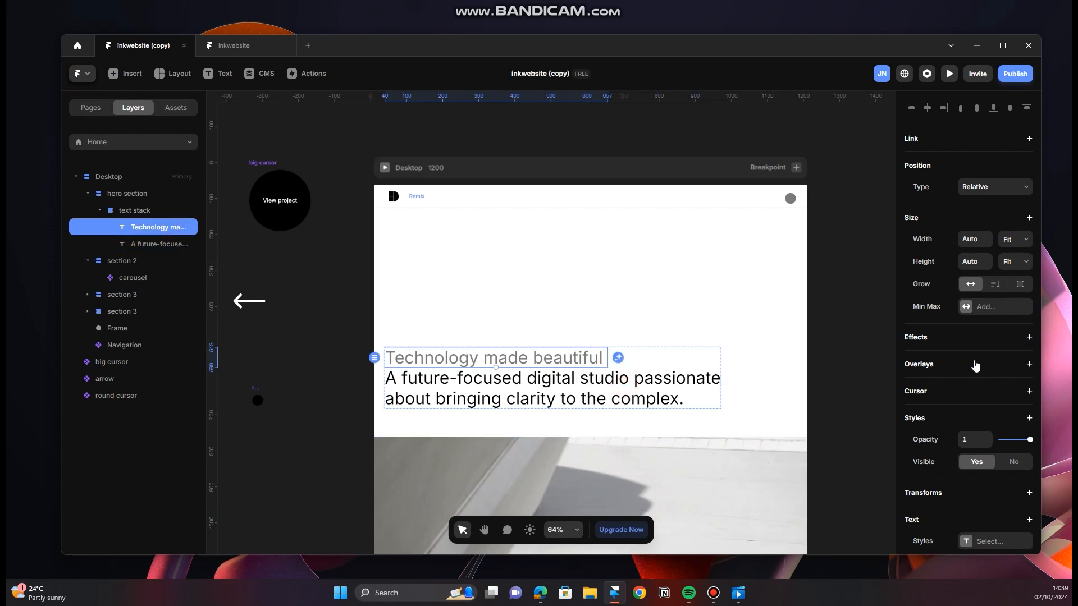
left_click(1030, 337)
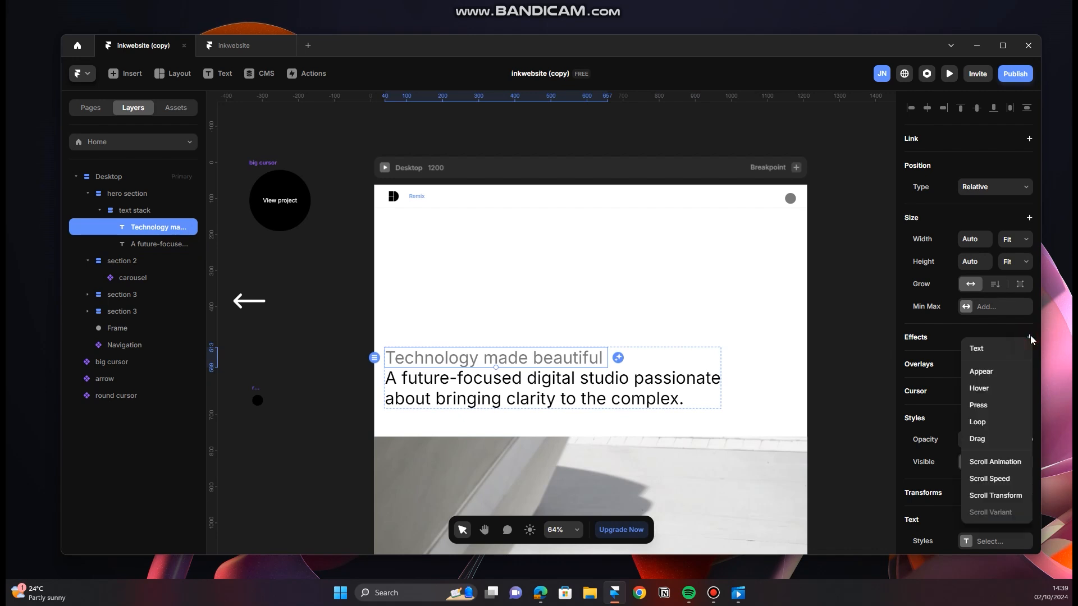
left_click(986, 350)
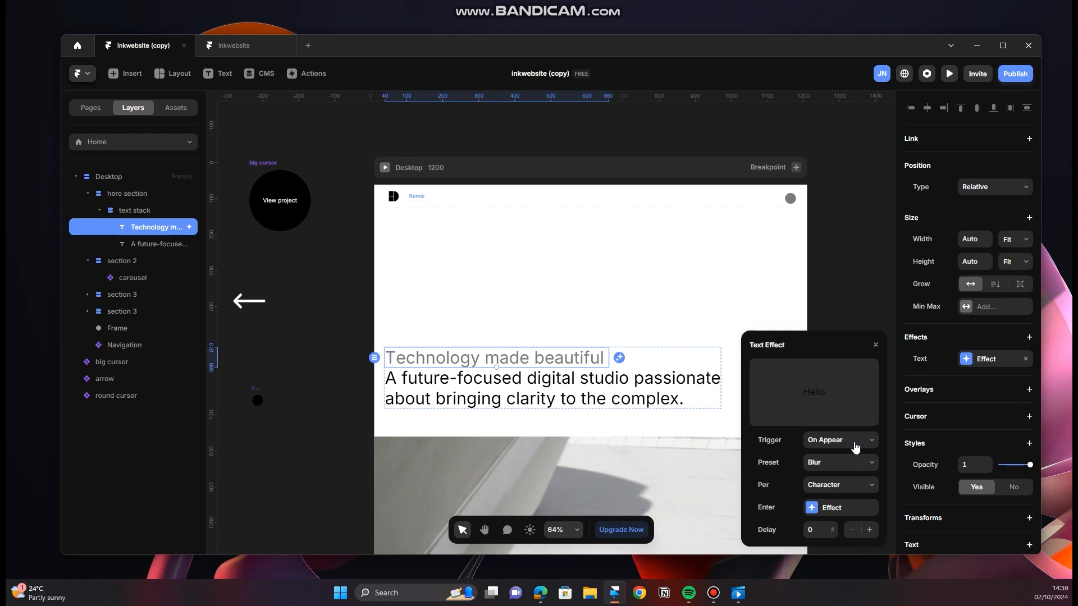
Step: Keep the text effect's On Appear trigger, check its presets, and set it to animate per Word
left_click(839, 444)
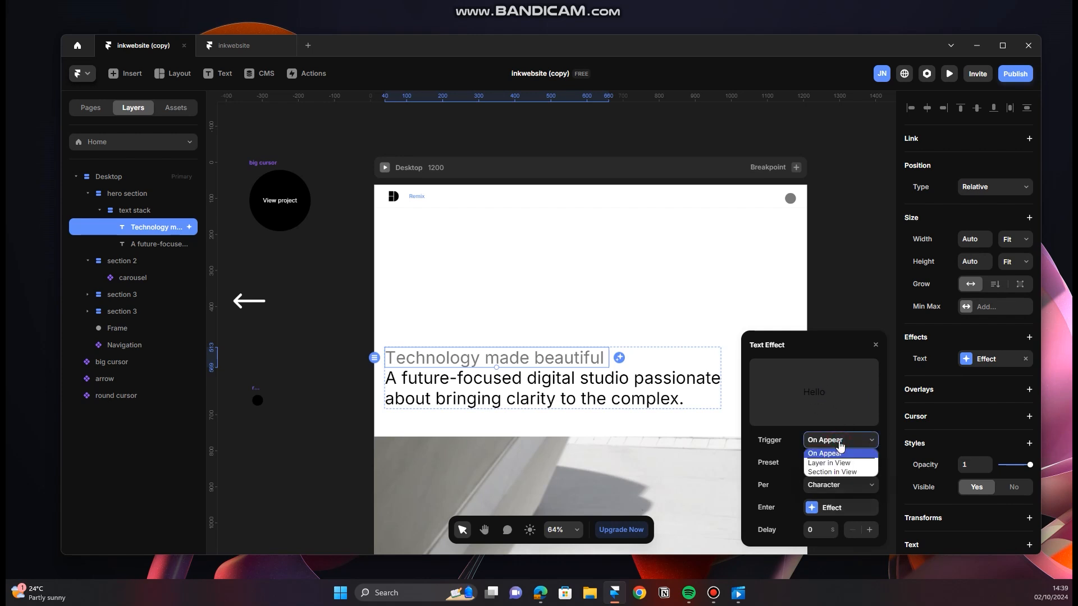
left_click(843, 443)
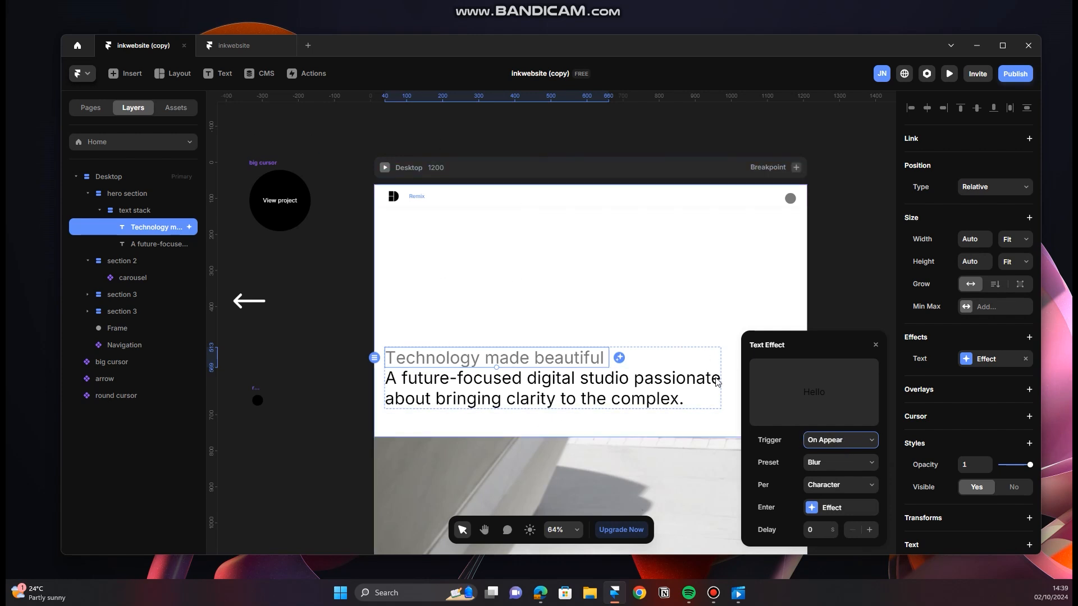
left_click(845, 474)
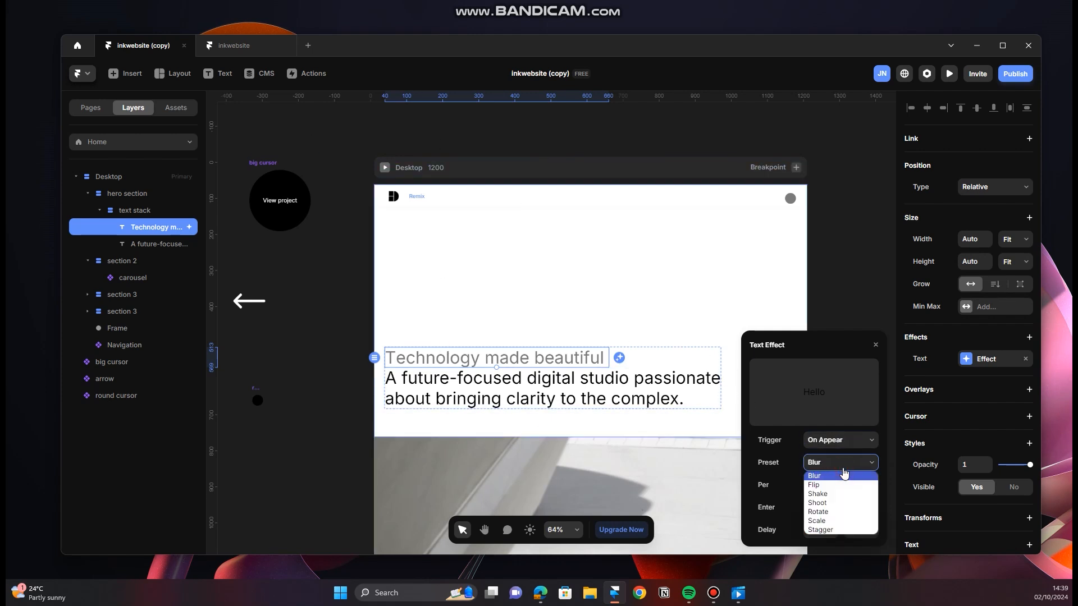
left_click(840, 470)
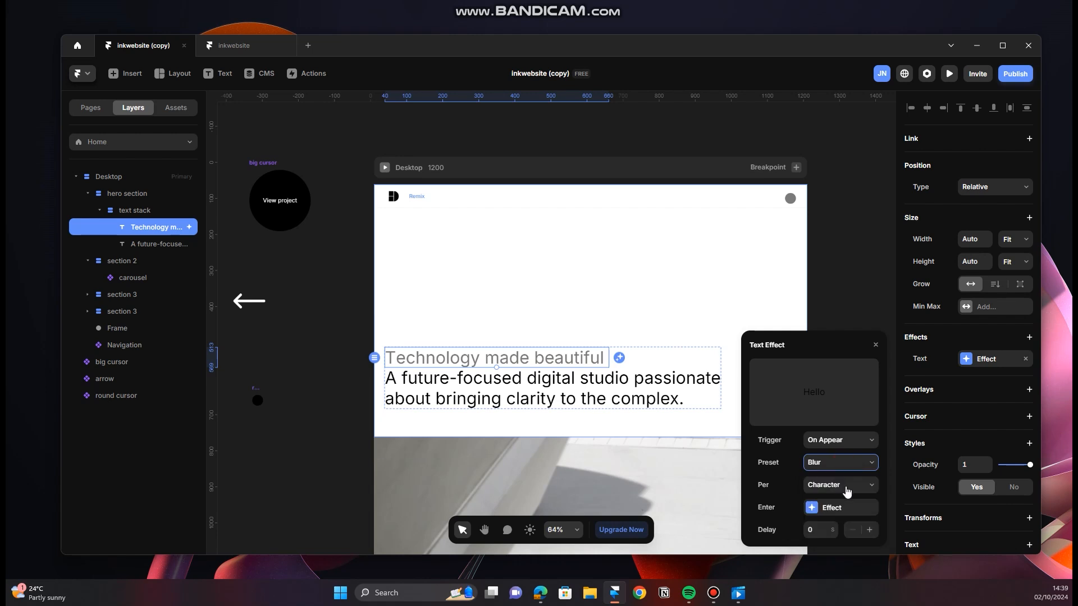
left_click(846, 488)
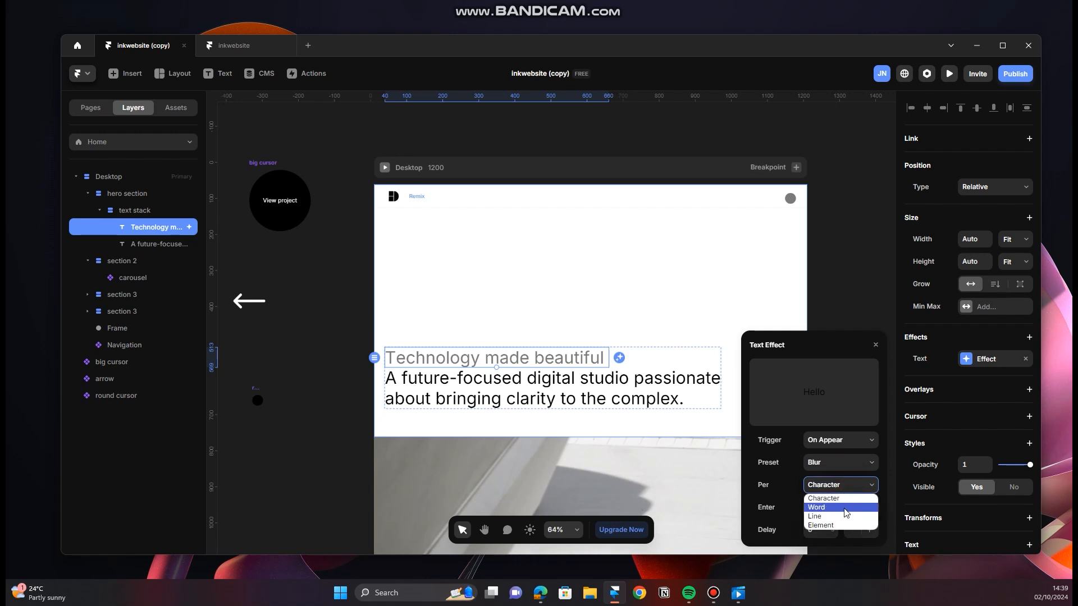
left_click(841, 508)
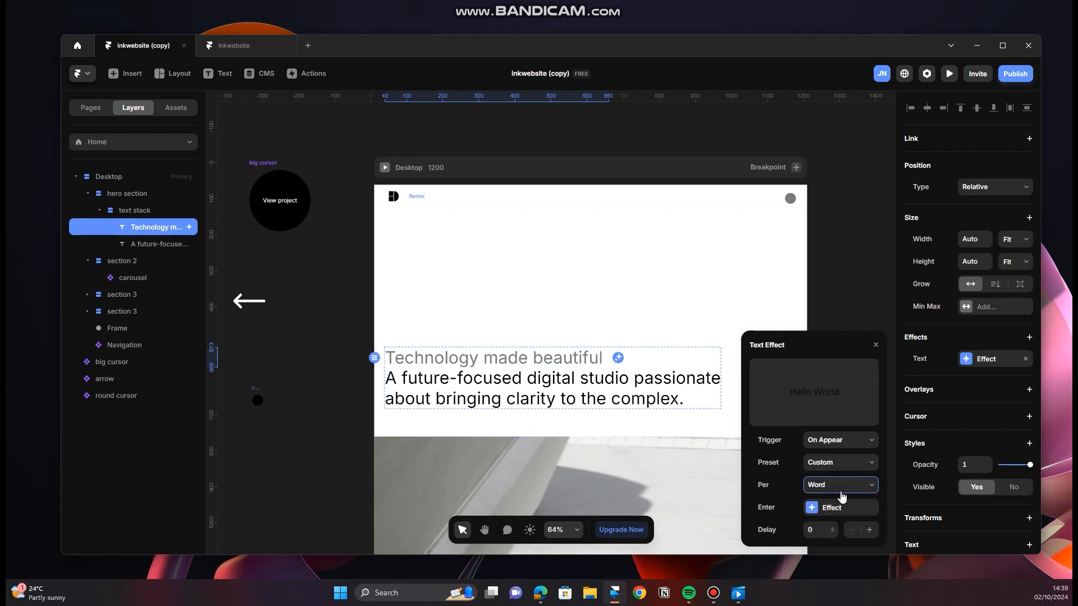
left_click(840, 487)
left_click(840, 488)
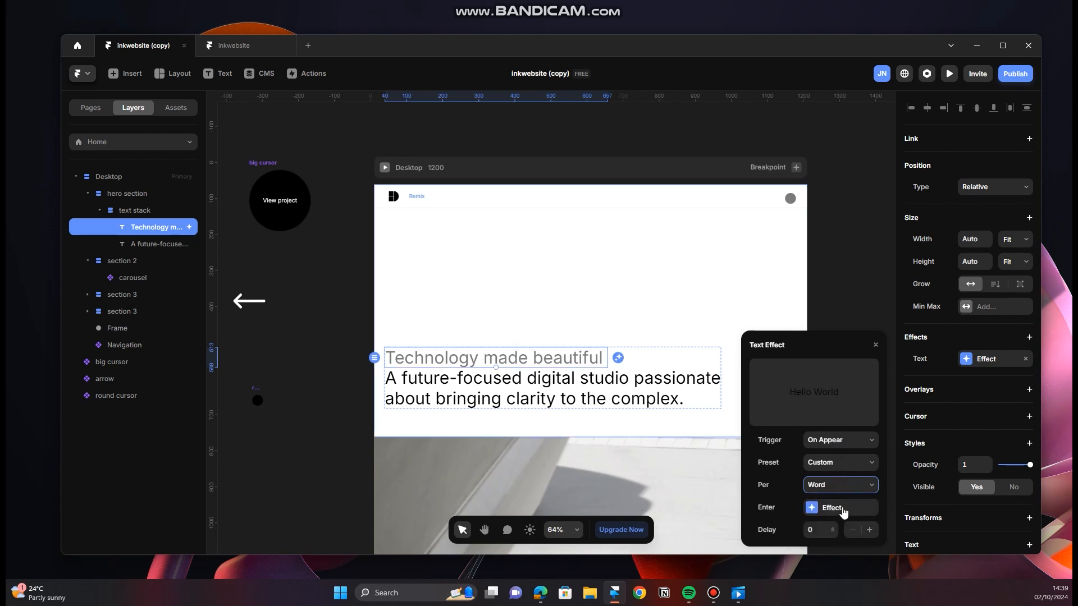
Step: Review the enter effect's settings and the delay of the text effect, and close its settings
left_click(843, 509)
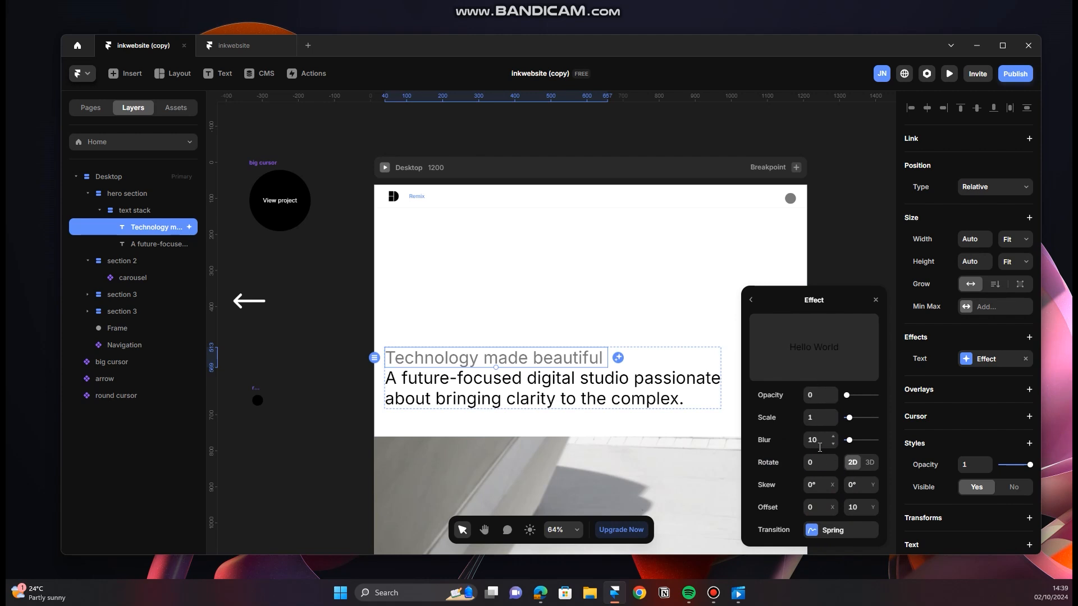
left_click(753, 301)
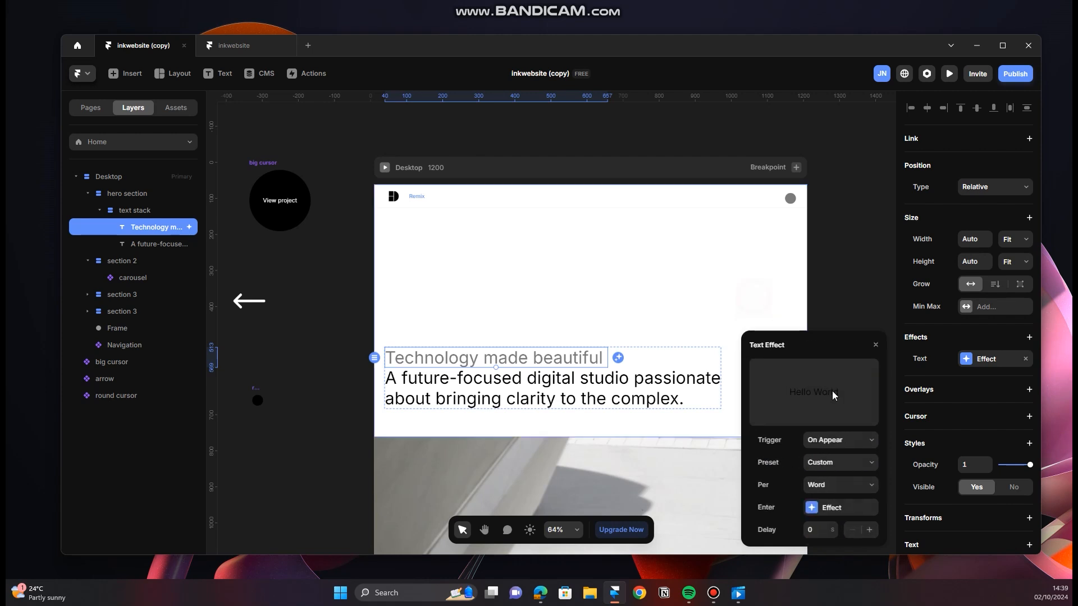
left_click(834, 529)
left_click(832, 534)
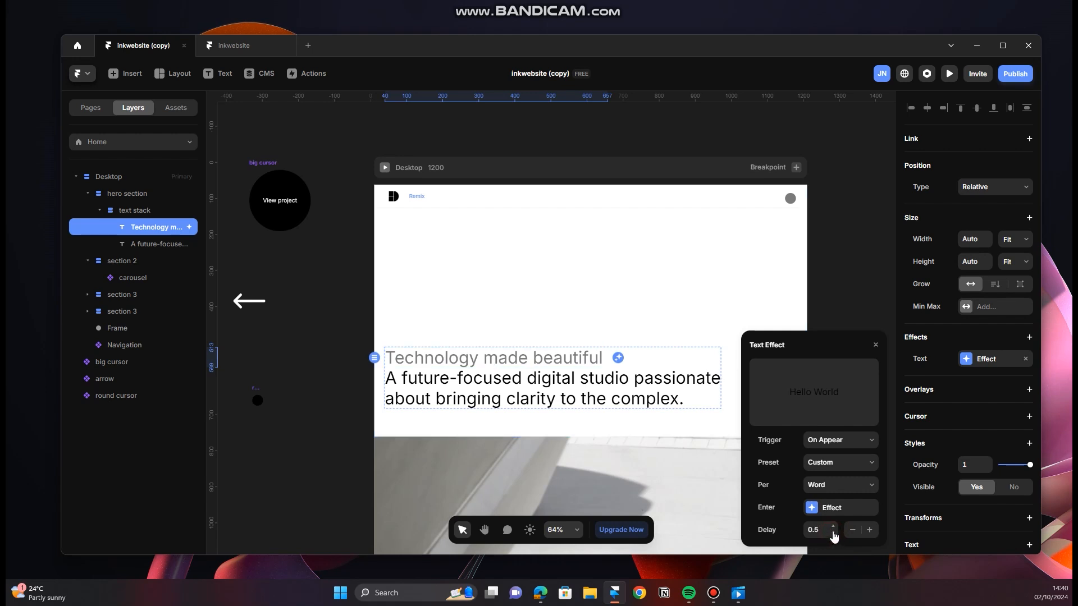
left_click(878, 346)
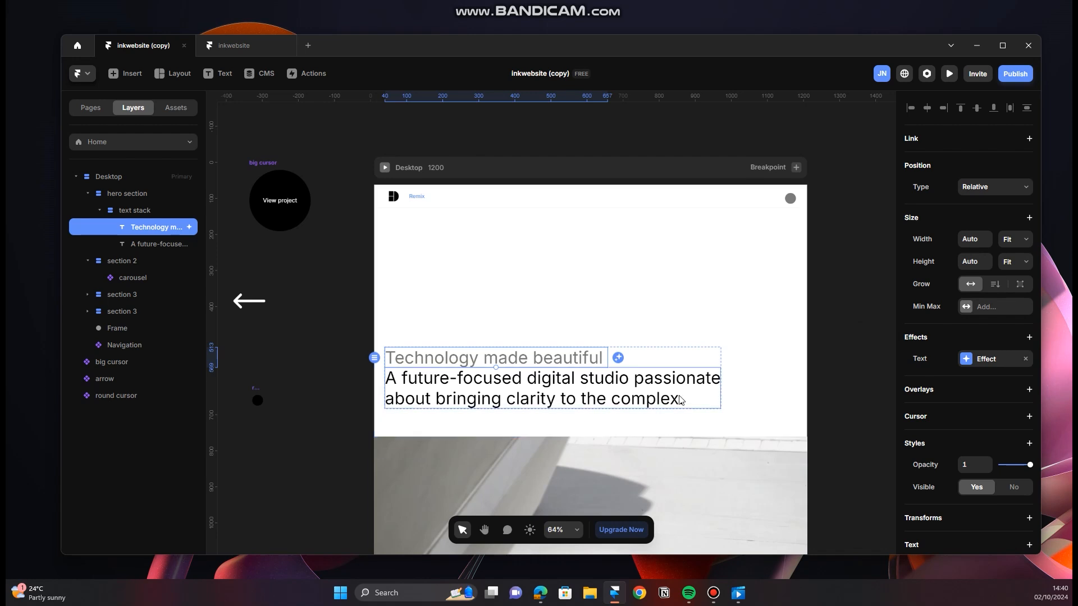
Step: Add a Text effect animated per Word to the "A future-focused digital studio" text and open its delay for editing
left_click(660, 400)
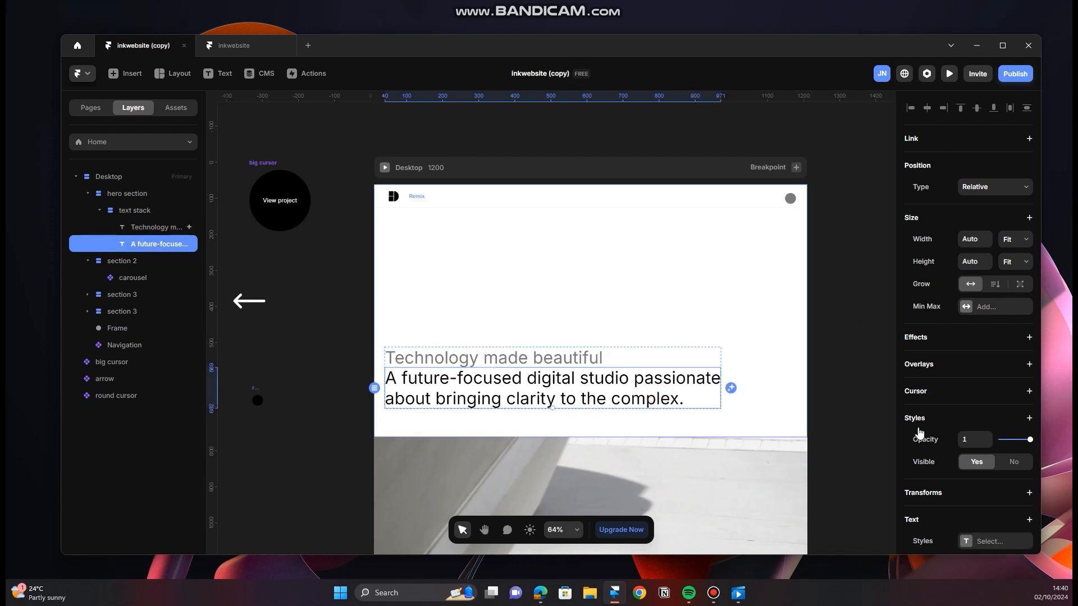
left_click(1029, 338)
left_click(994, 358)
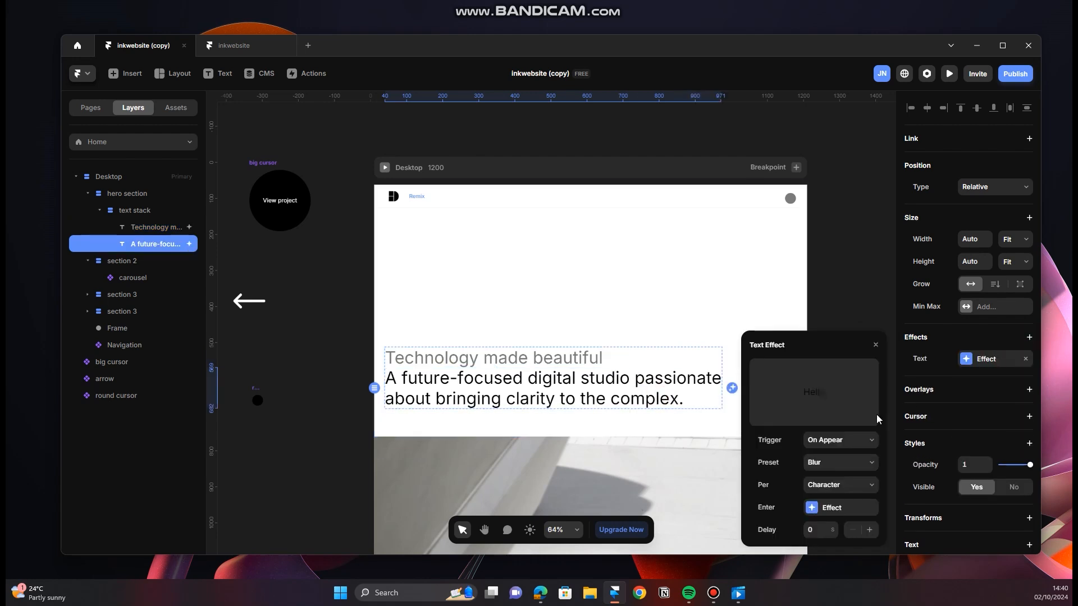
left_click(843, 487)
left_click(846, 507)
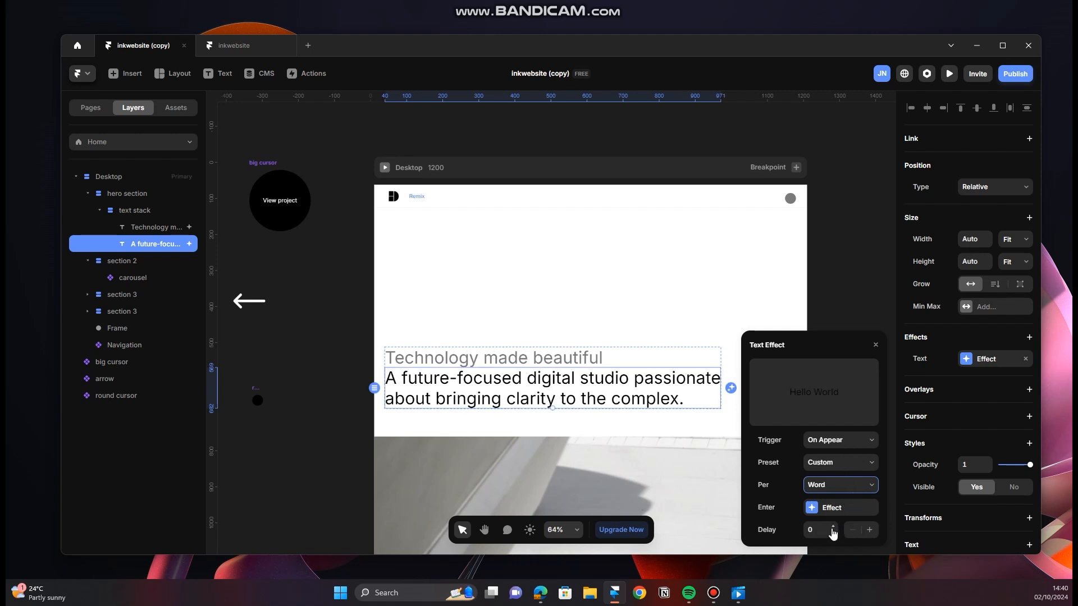
left_click(823, 531)
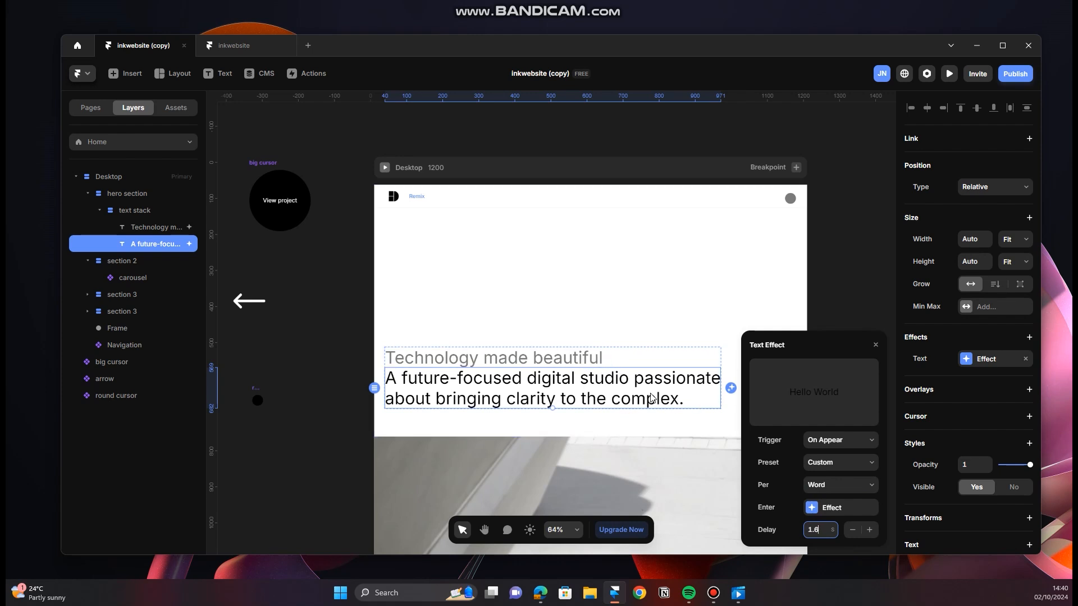
Step: Apply the 1.6 s delay to the text effect, preview the desktop page with a reload to replay the animation, and return to the canvas
left_click(875, 346)
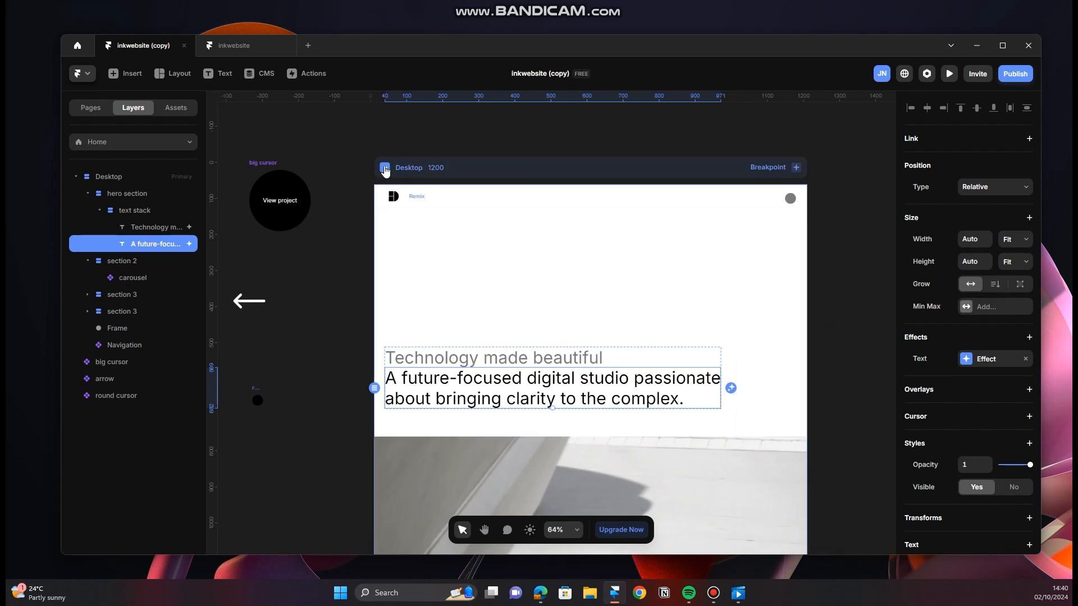
left_click(385, 167)
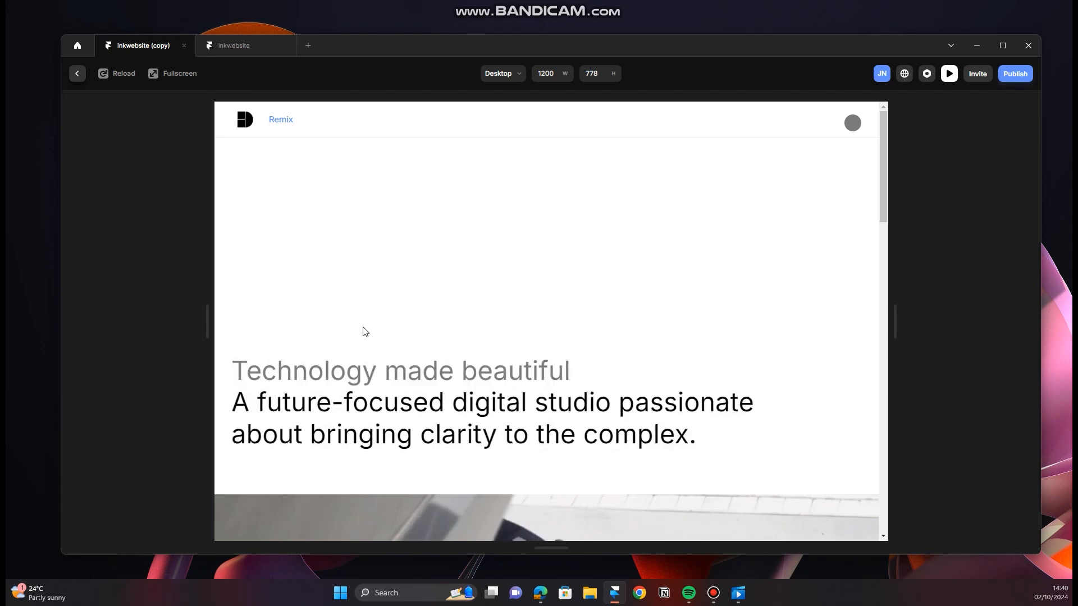
left_click(123, 73)
left_click(77, 73)
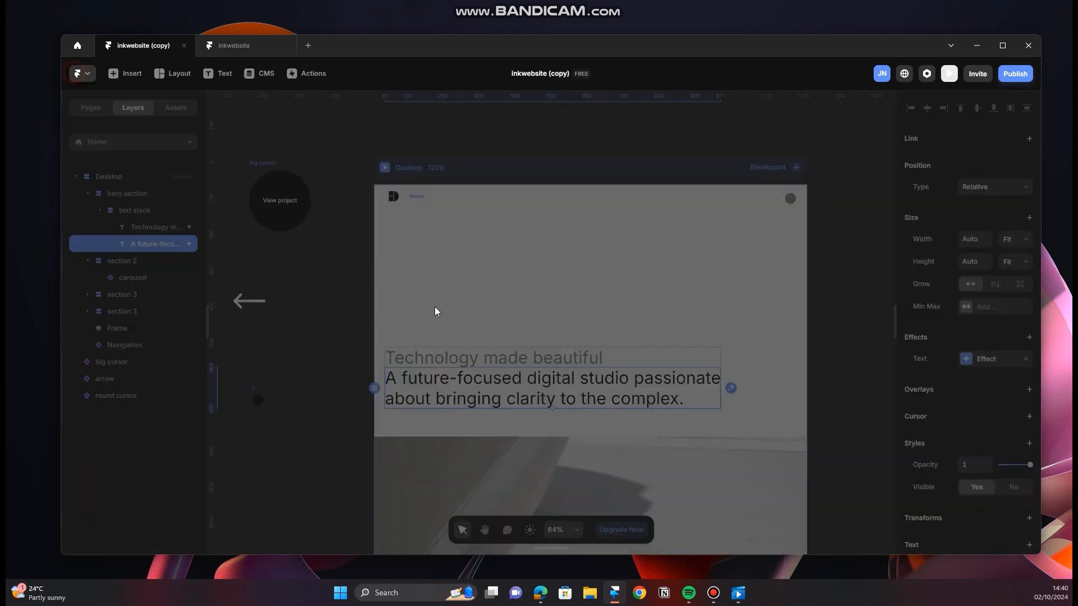
Step: Set the enter transition of the "Technology made beautiful" text effect to a Physics-based spring with stiffness 250 and damping 65
left_click(548, 358)
left_click(983, 359)
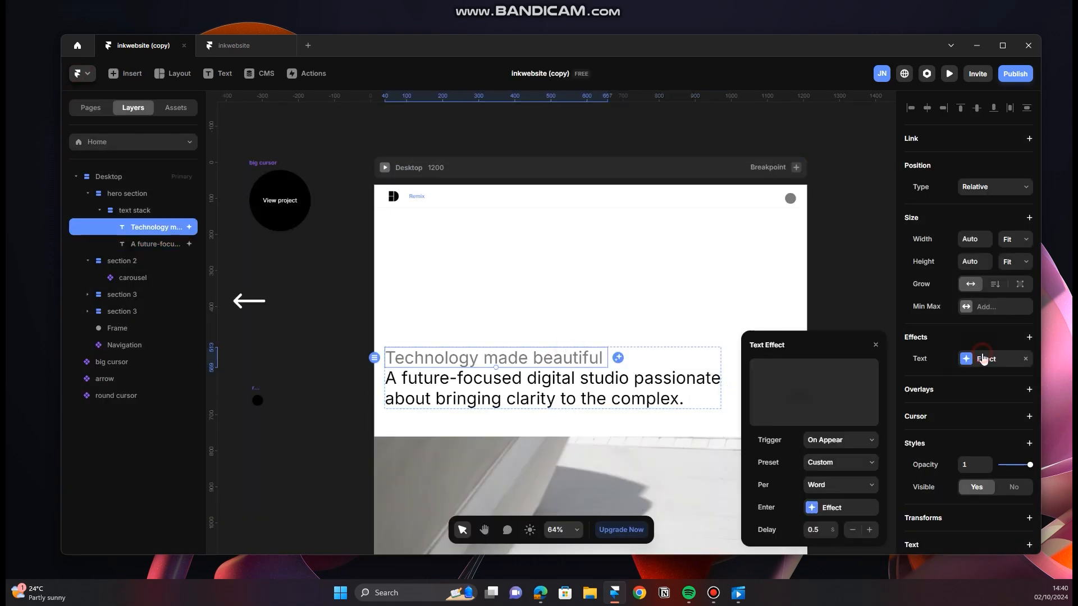
left_click(830, 508)
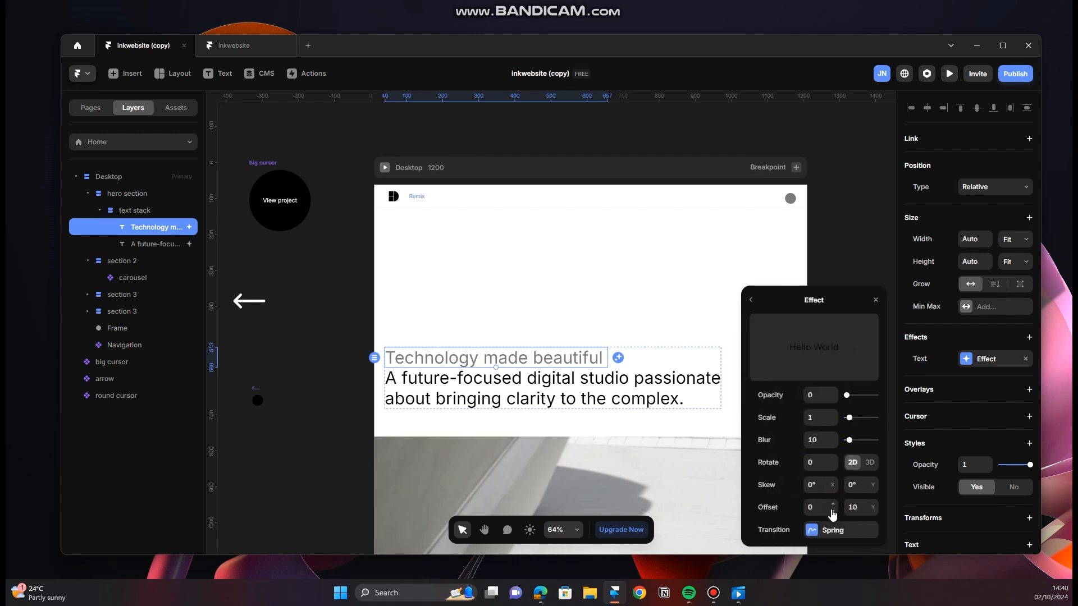
left_click(832, 530)
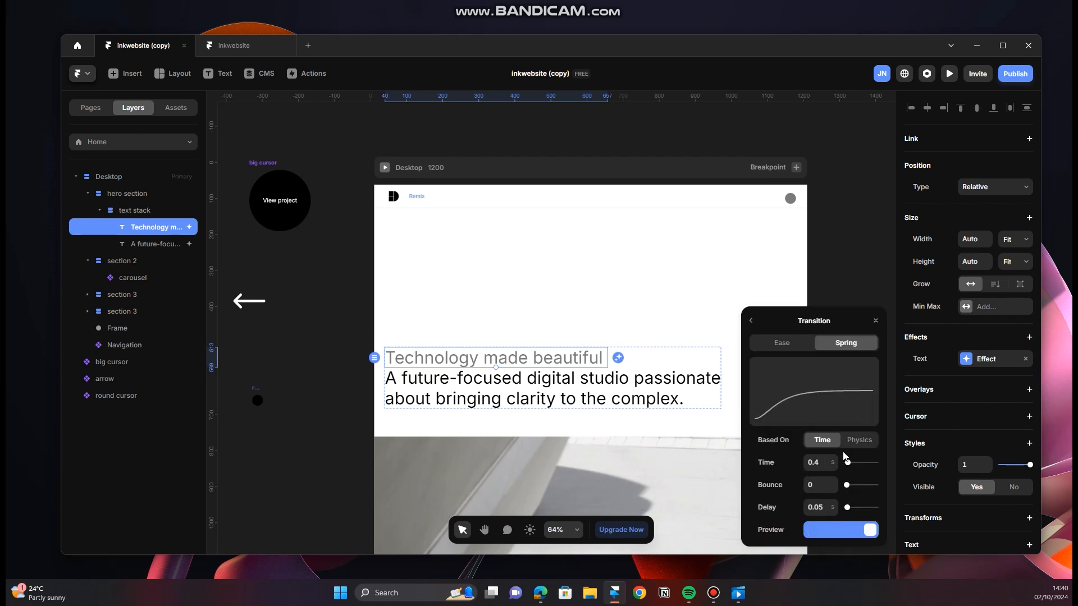
left_click(858, 441)
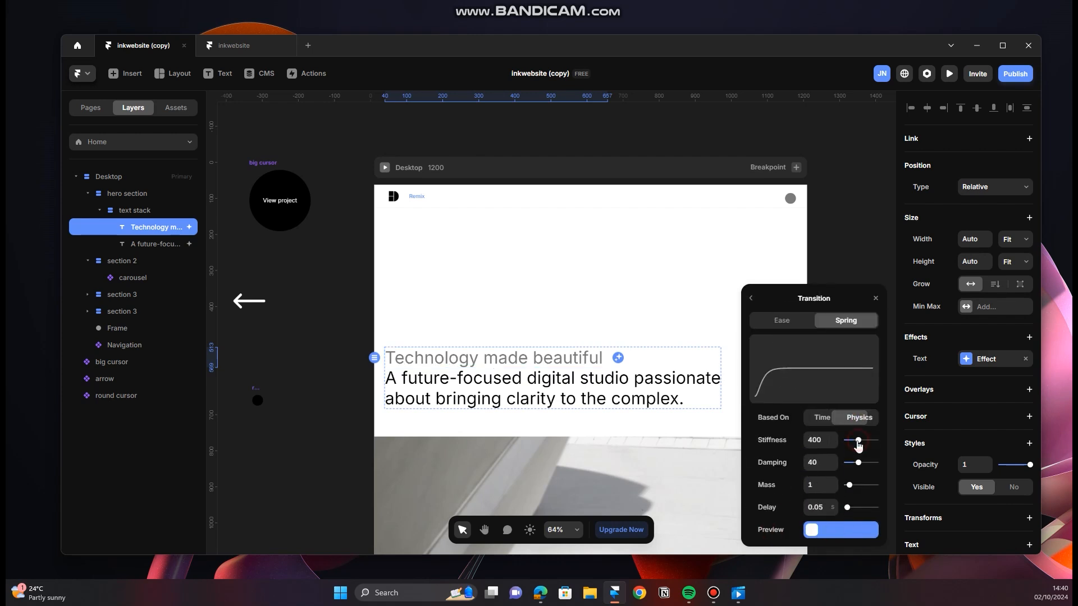
left_click(823, 441)
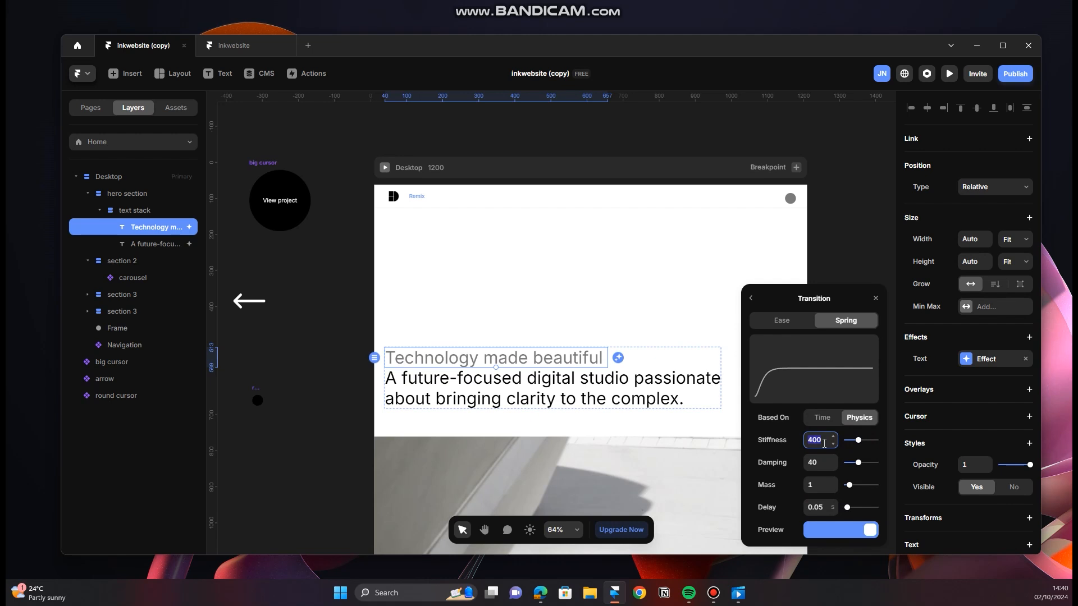
key("Return")
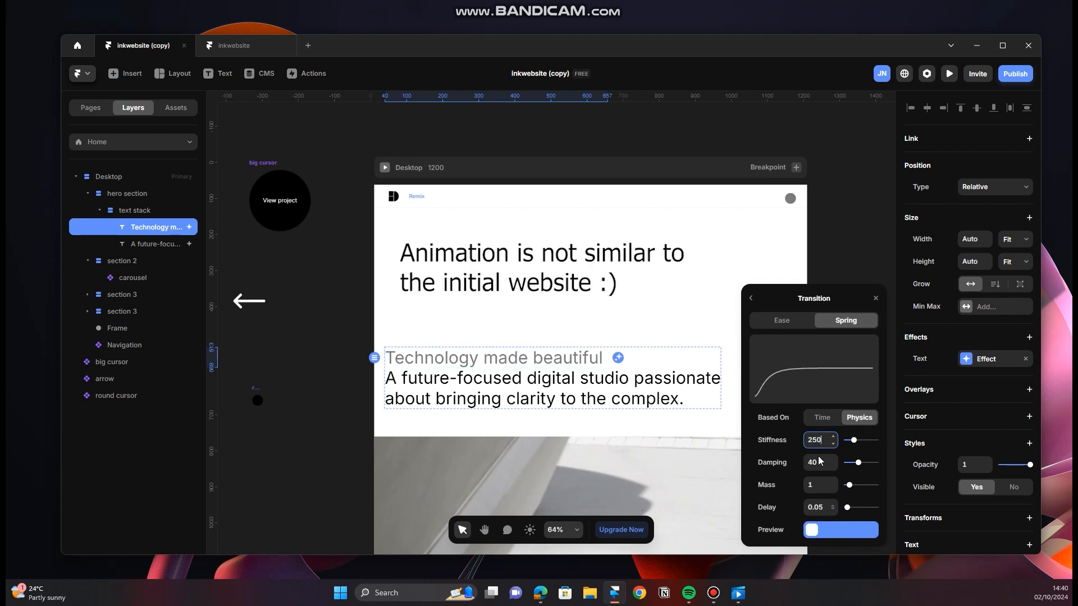
left_click(819, 461)
type("65")
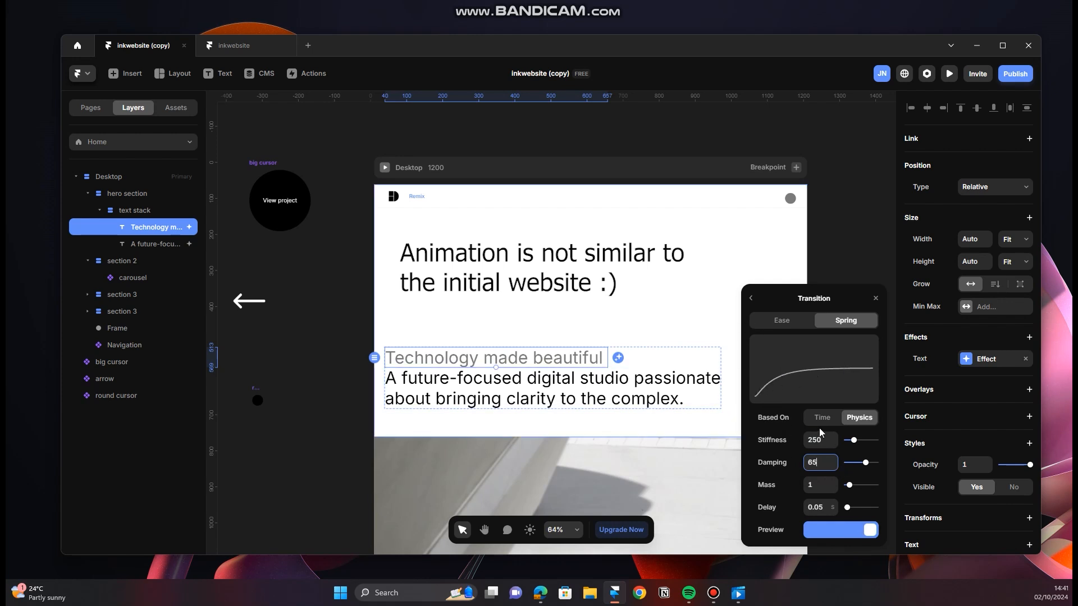
Step: Give the "A future-focused digital studio" text effect a Physics-based spring transition with stiffness 250 and damping 65, and close its settings
left_click(664, 385)
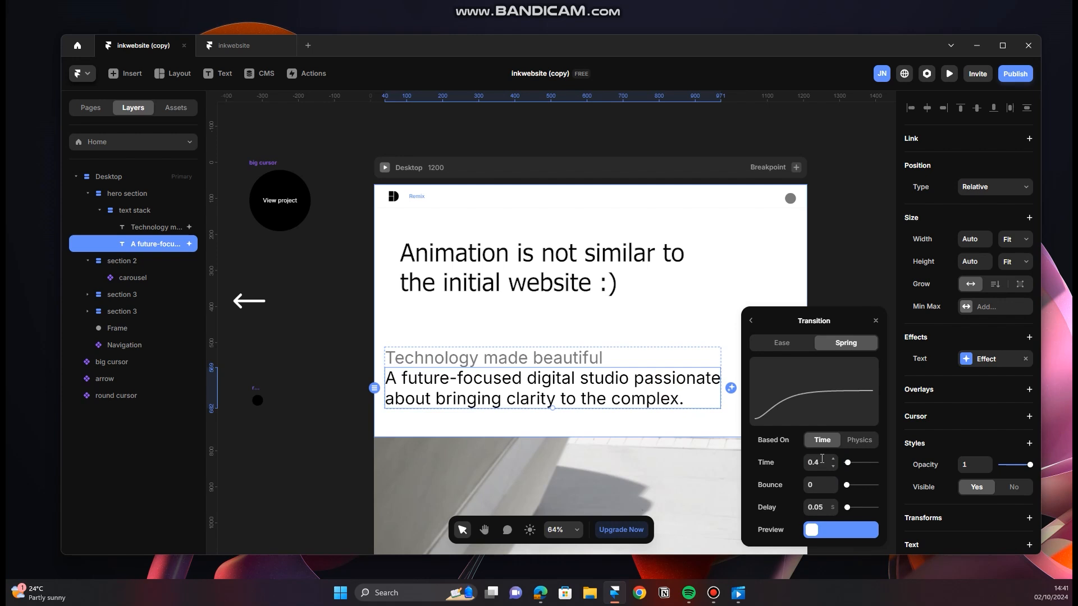
left_click(856, 443)
left_click(821, 443)
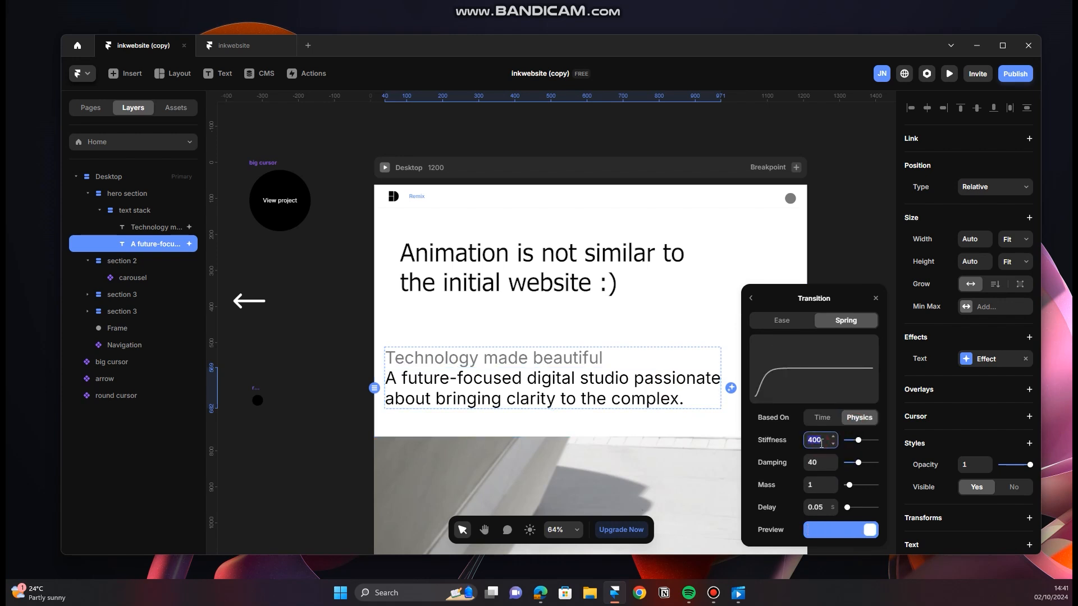
type("25")
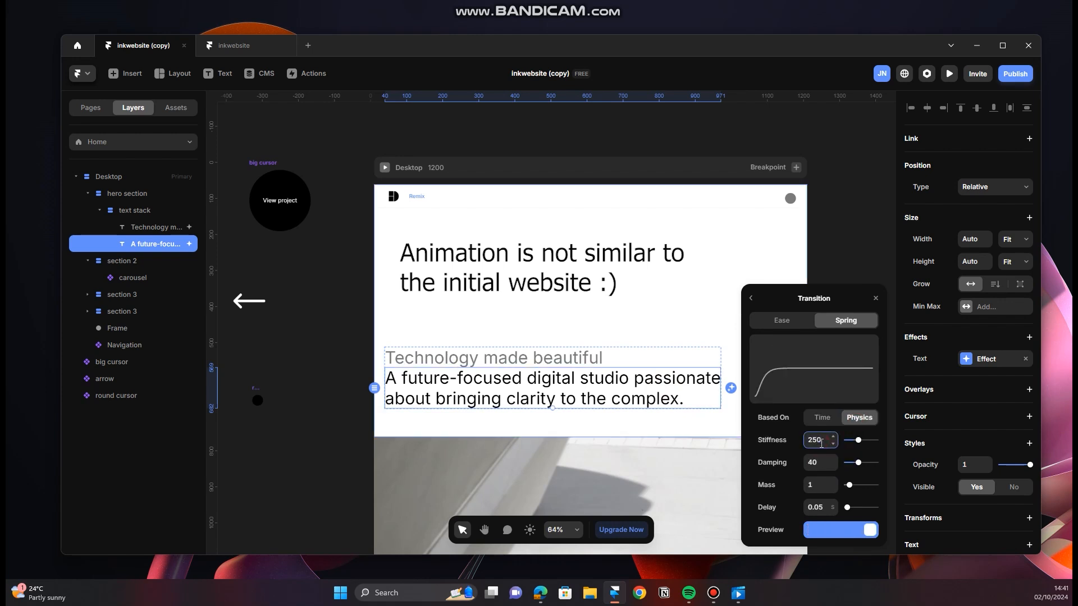
type("0")
left_click(825, 462)
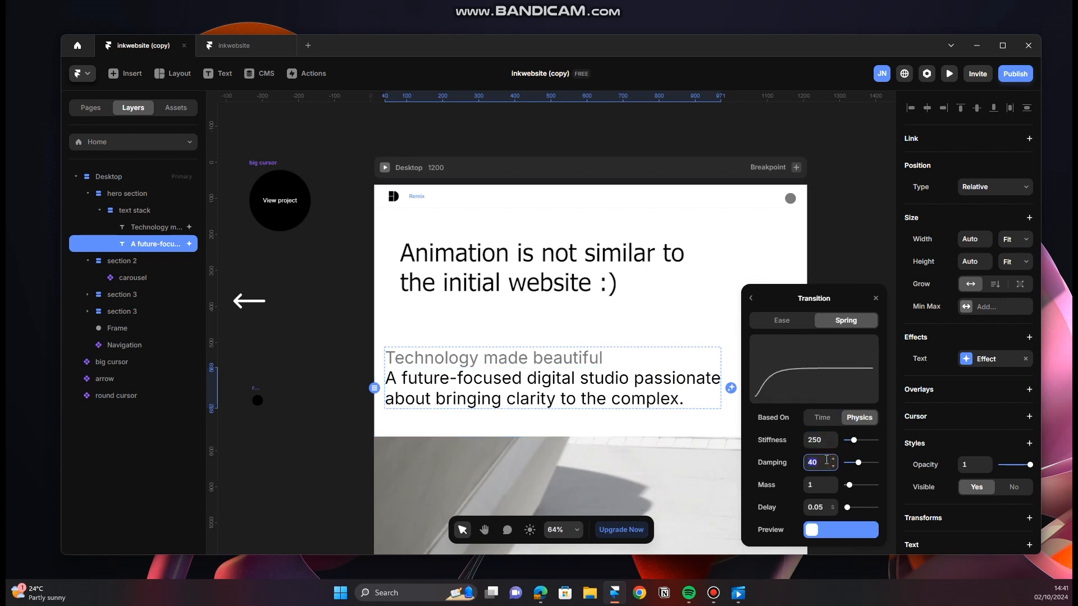
type("65")
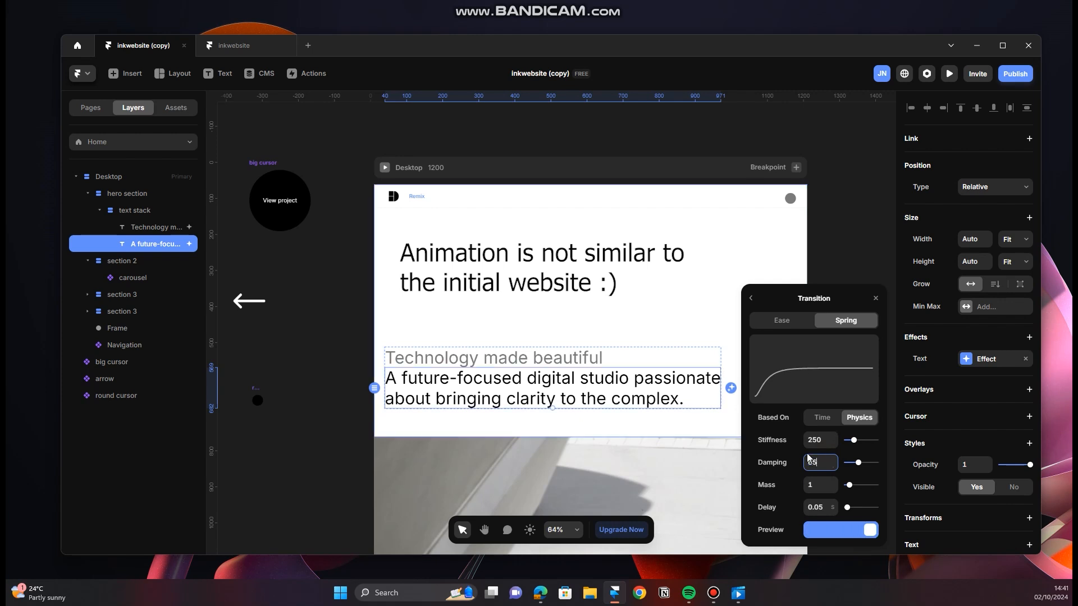
key("Return")
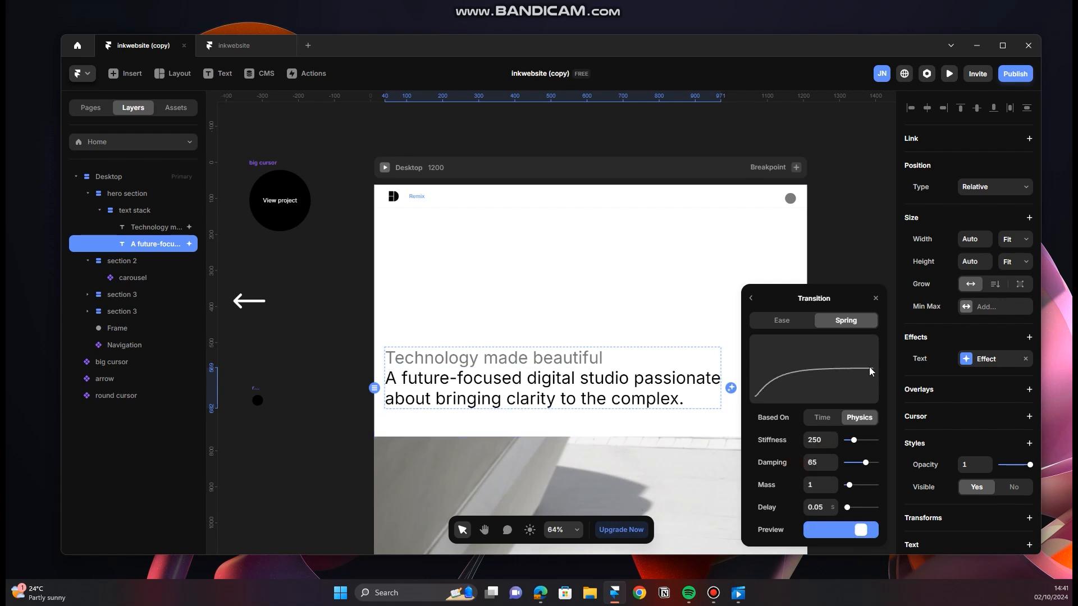
left_click(876, 298)
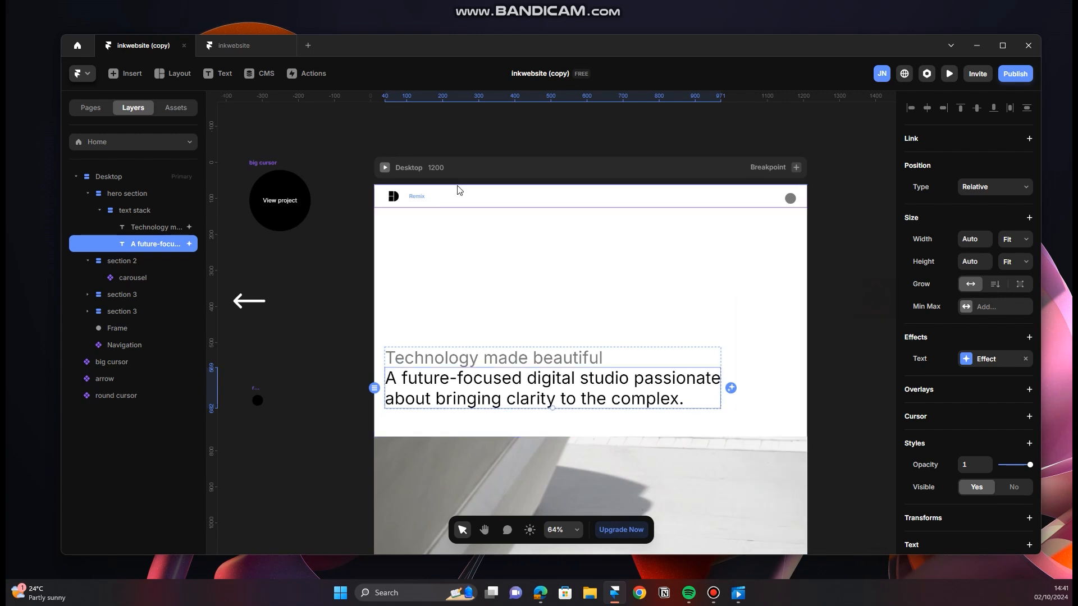
Step: Preview the desktop page, reload it to replay the hero text animation, and widen the preview to about 1594 px
left_click(384, 167)
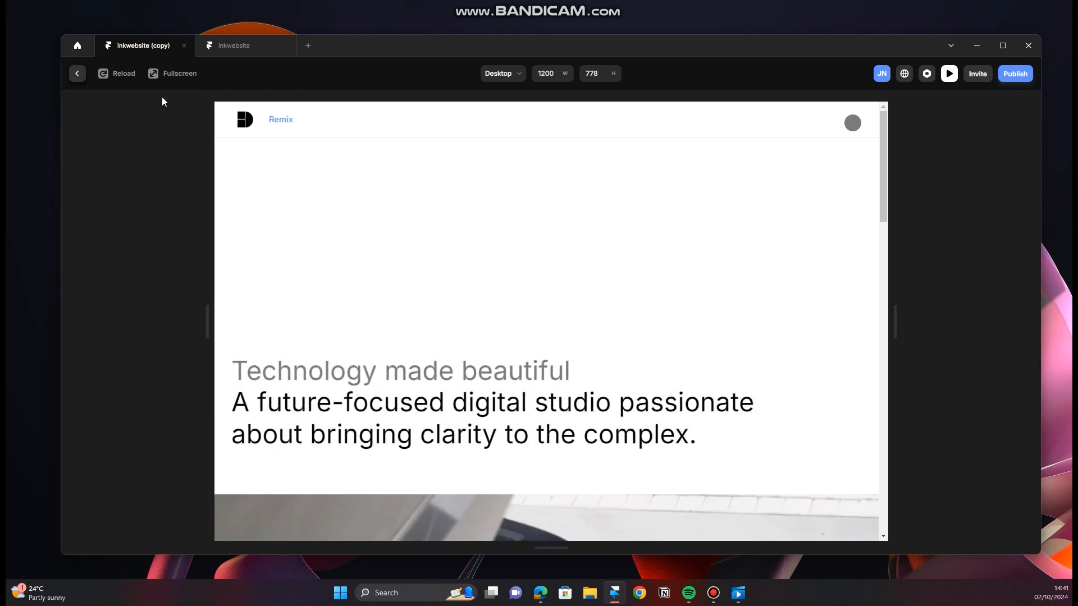
left_click(115, 75)
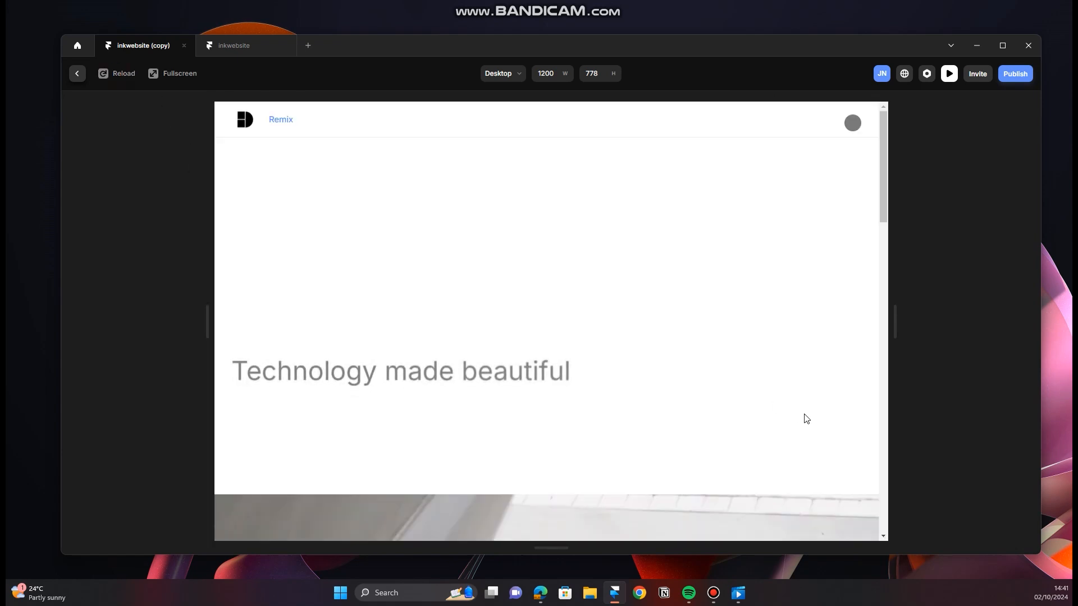
left_click_drag(211, 325, 101, 331)
Step: Examine the whole page in the preview, checking the carousel, the project images' hover effects and the custom cursors
scroll(559, 346, "down", 5)
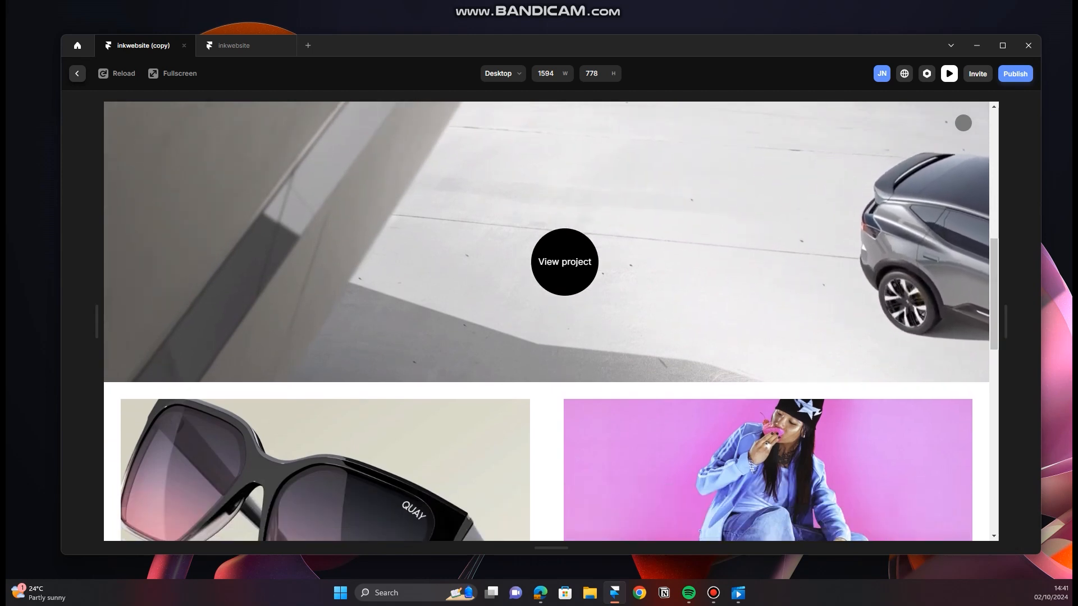
scroll(556, 286, "down", 4)
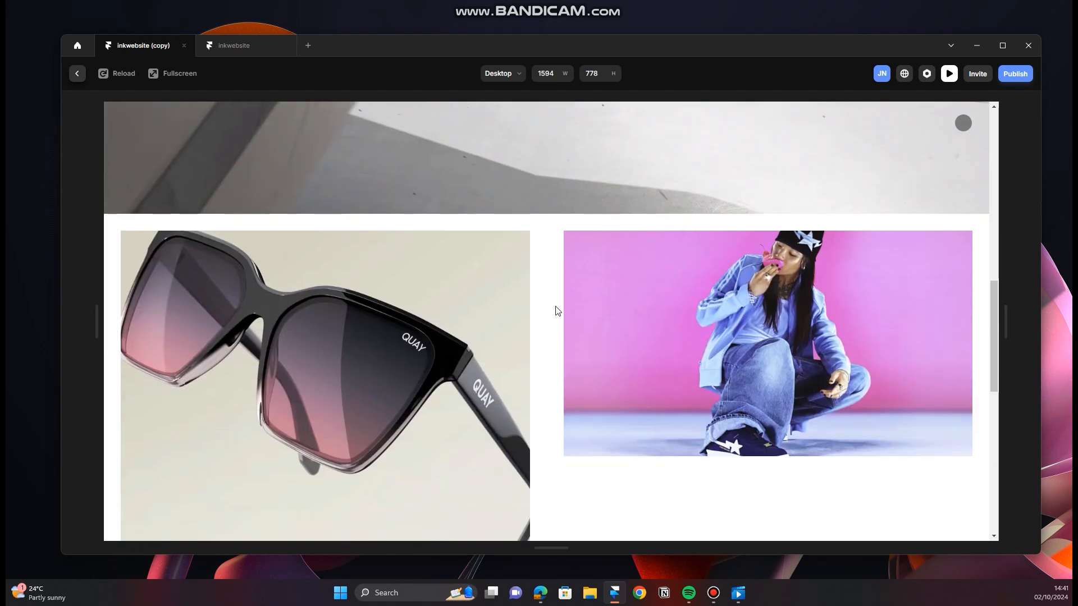
scroll(556, 326, "down", 3)
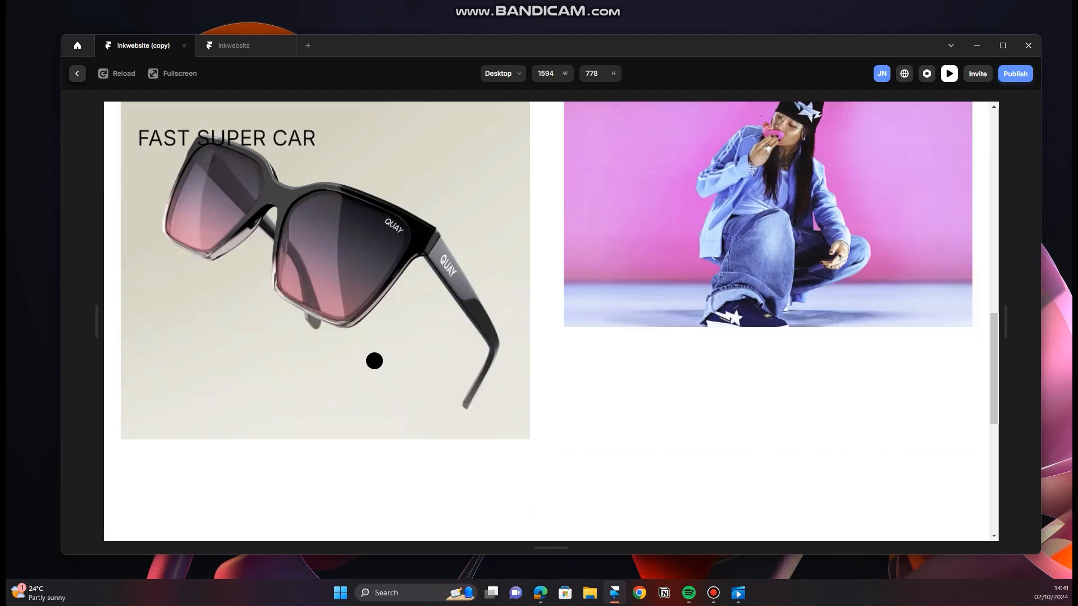
scroll(565, 361, "up", 3)
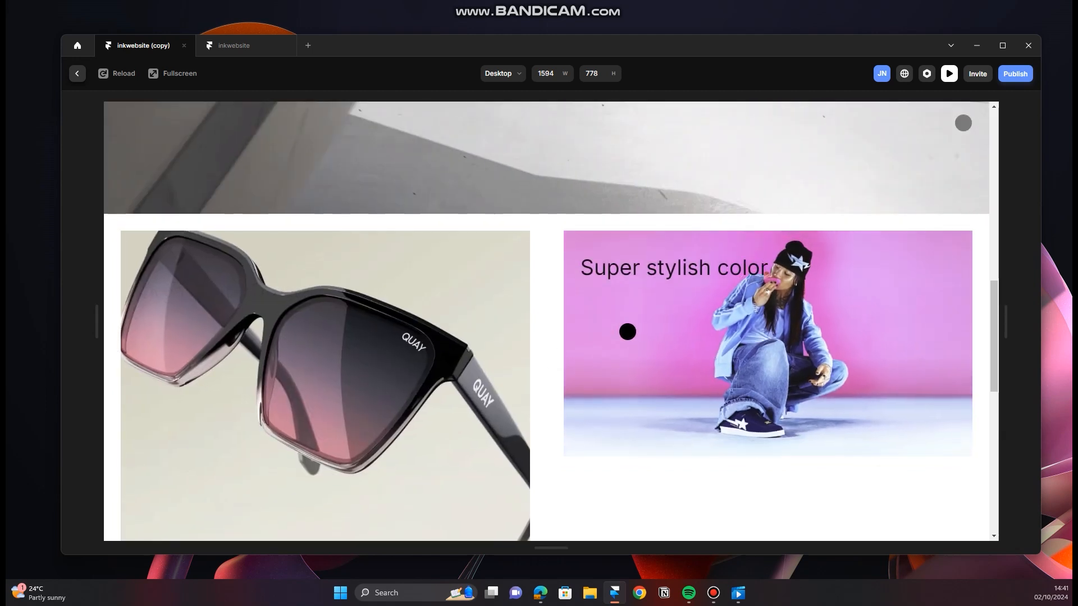
scroll(626, 334, "down", 3)
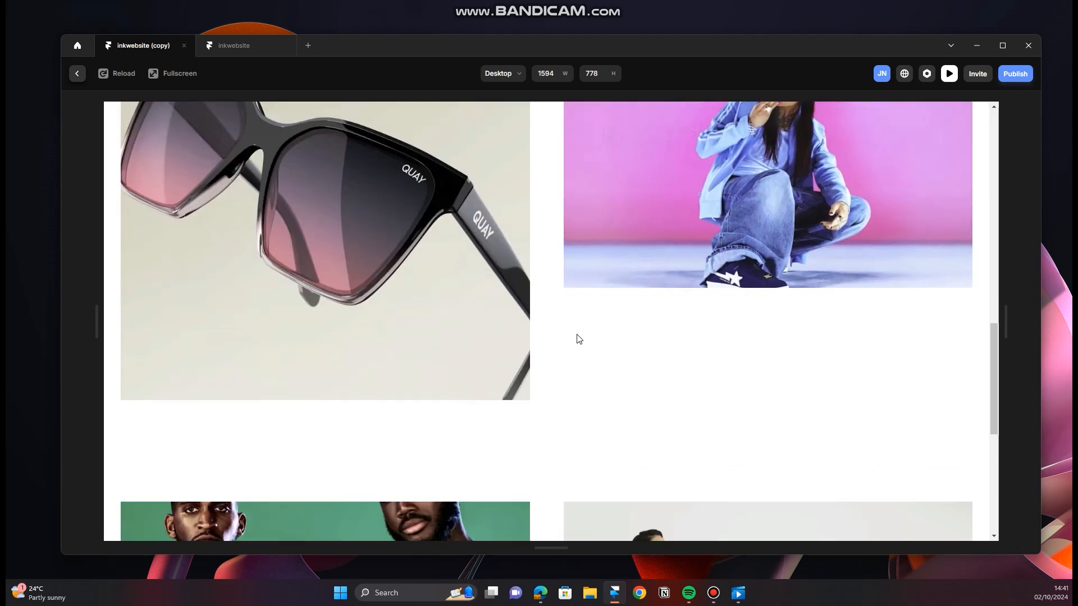
scroll(566, 312, "down", 1)
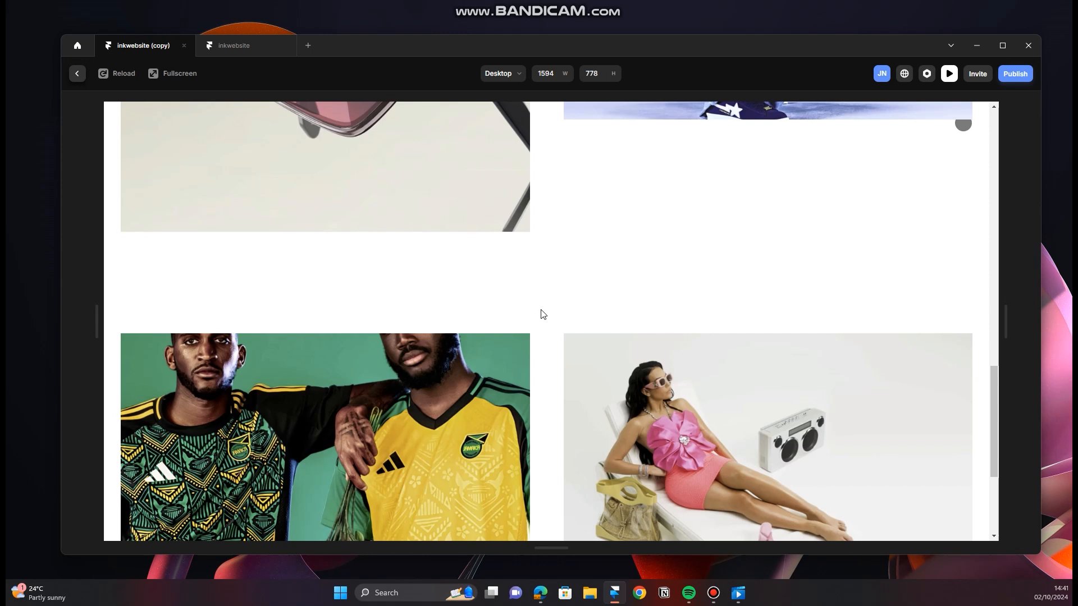
scroll(542, 313, "down", 4)
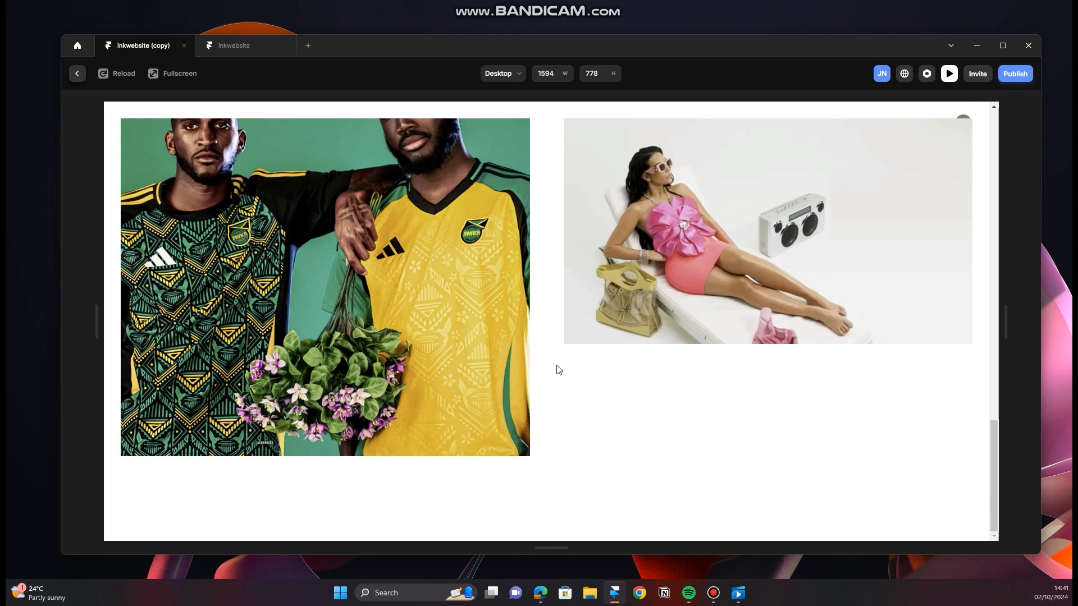
scroll(556, 365, "up", 10)
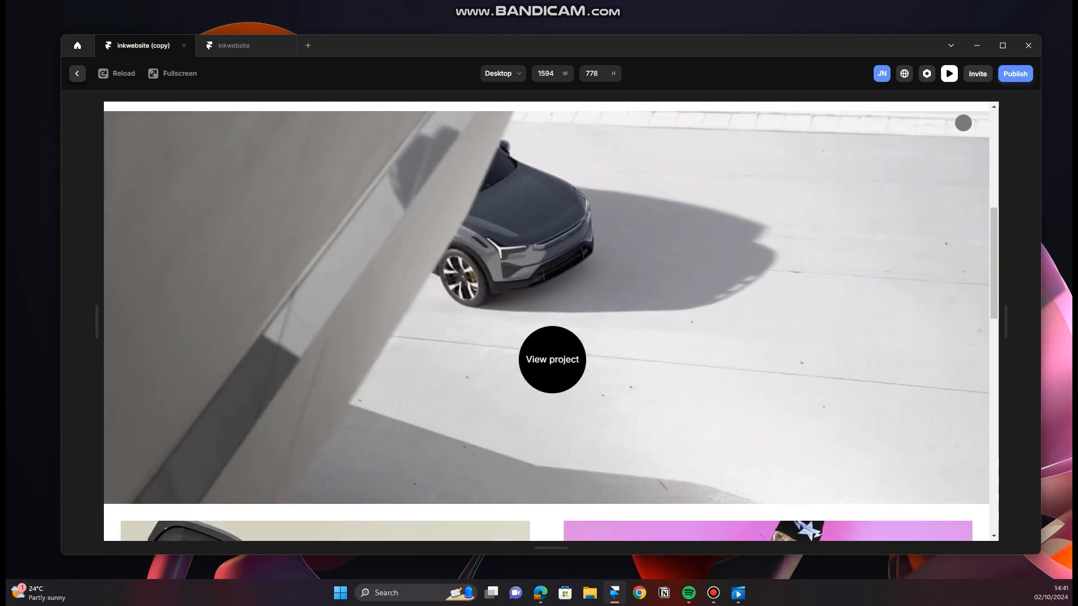
scroll(556, 359, "up", 5)
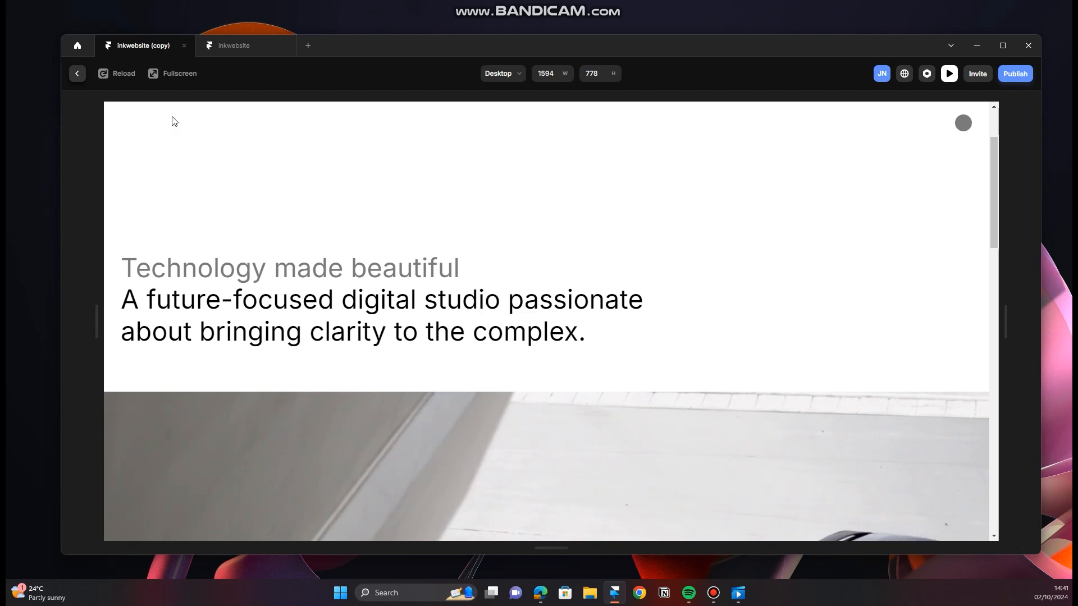
scroll(549, 298, "up", 2)
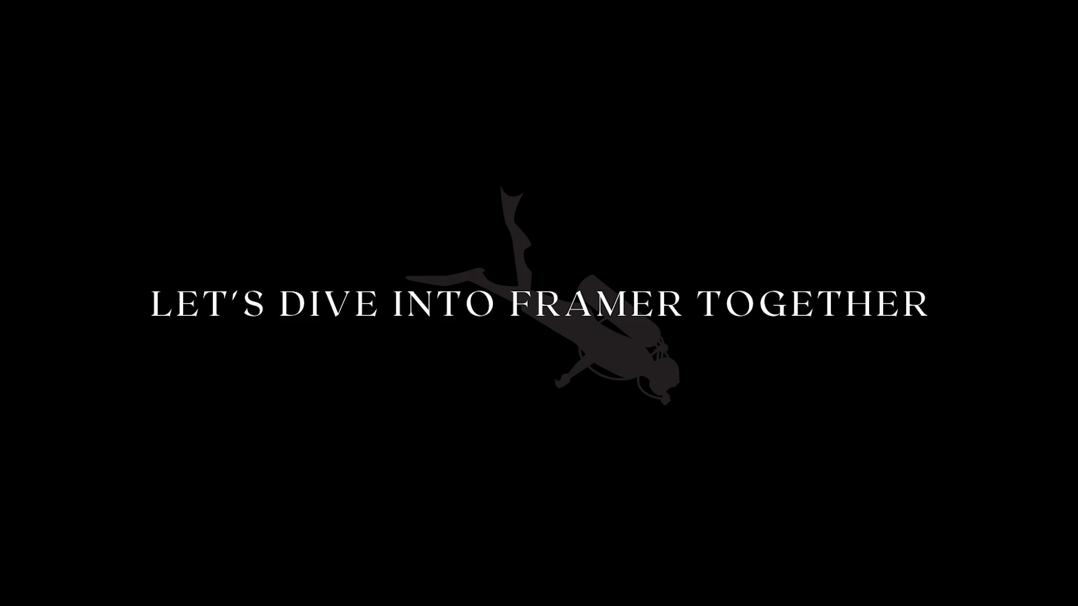